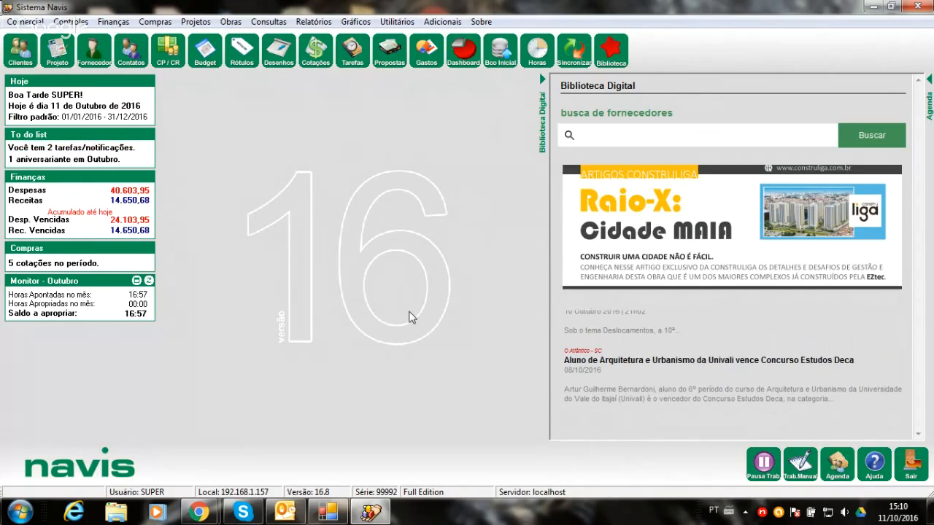
# - Open the proposals query screen, review the list of registered proposals, and return to the main screen
pyautogui.click(389, 53)
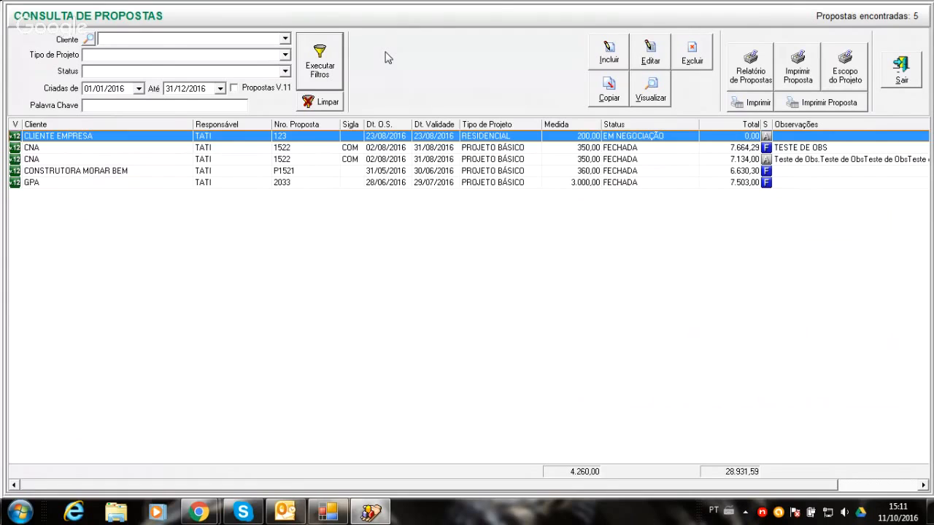
pyautogui.click(902, 70)
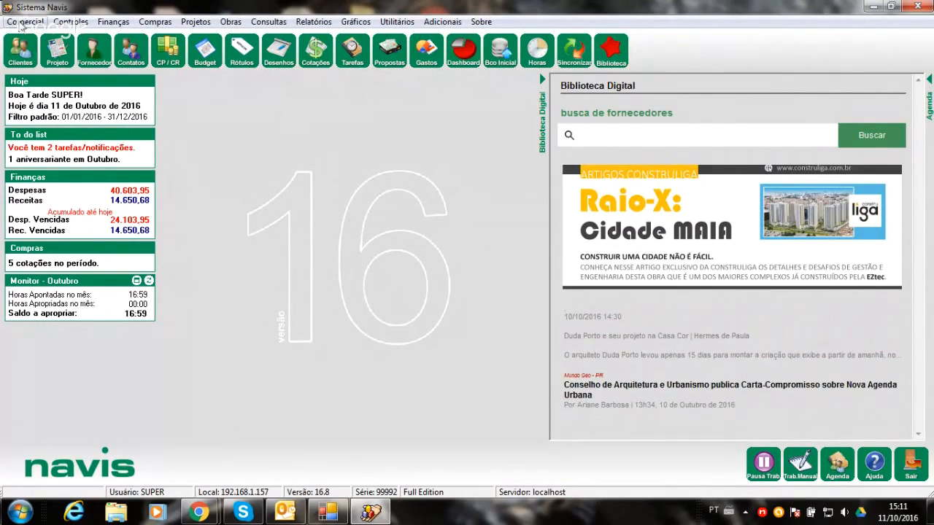
pyautogui.click(20, 23)
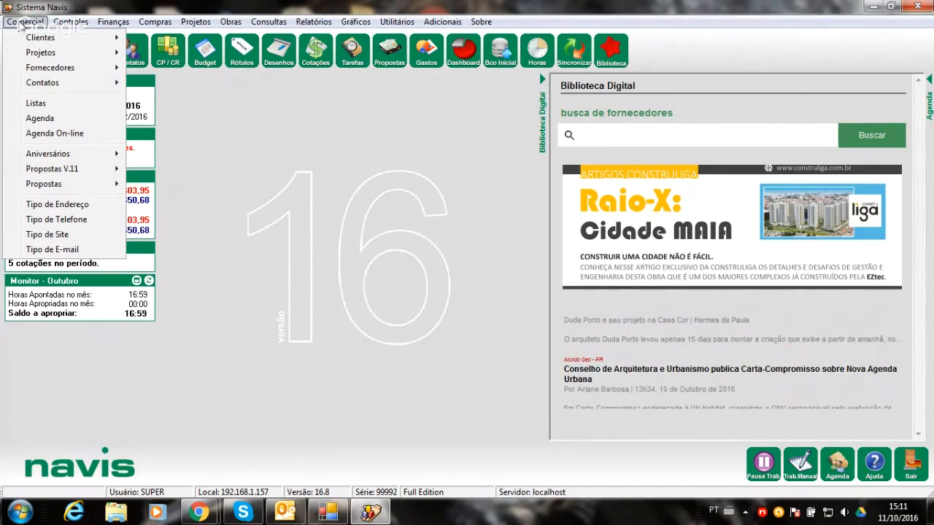
pyautogui.moveTo(73, 184)
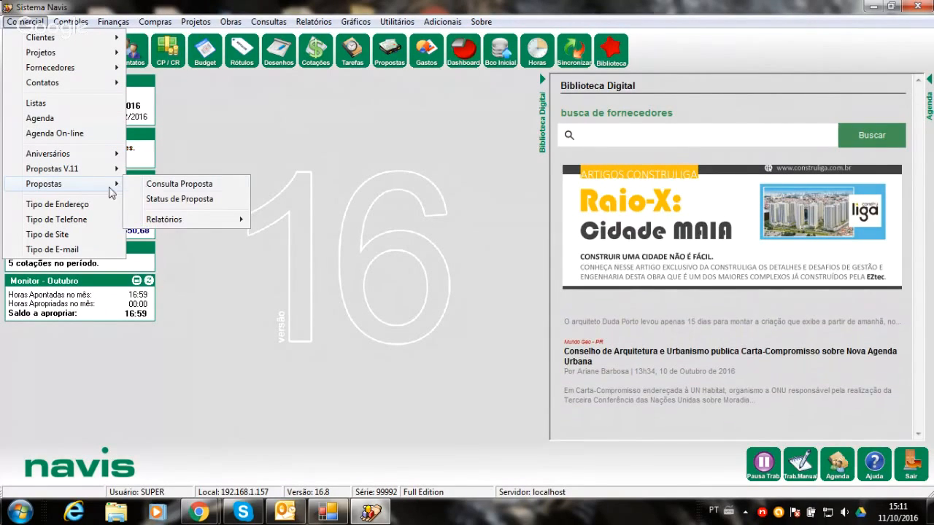
pyautogui.click(146, 188)
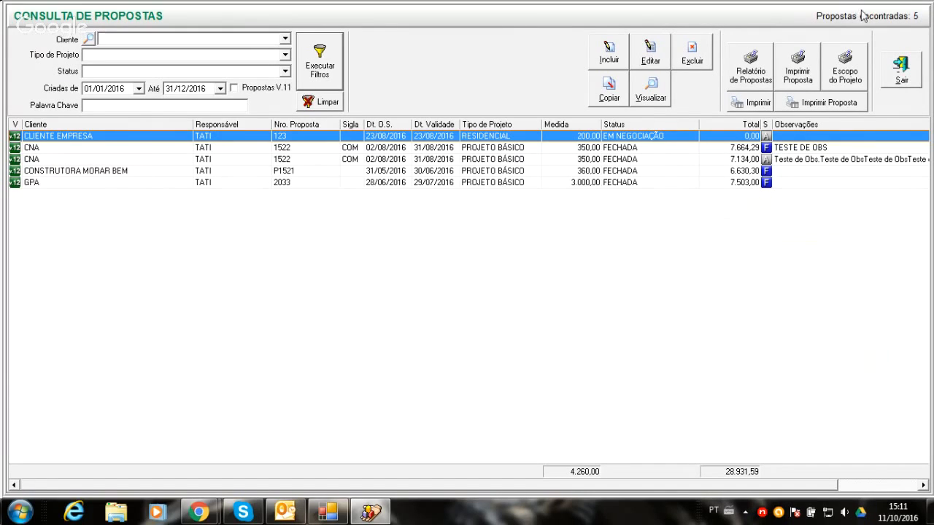
pyautogui.click(907, 73)
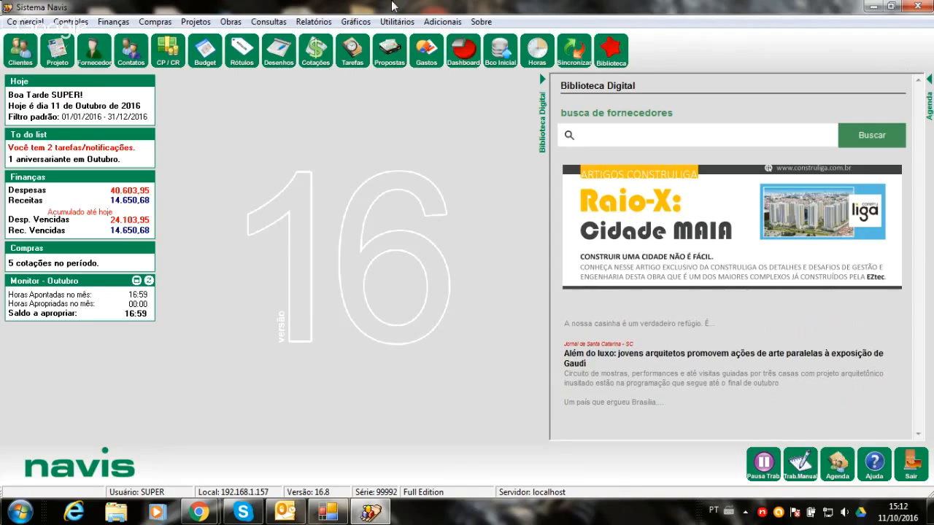
pyautogui.click(14, 21)
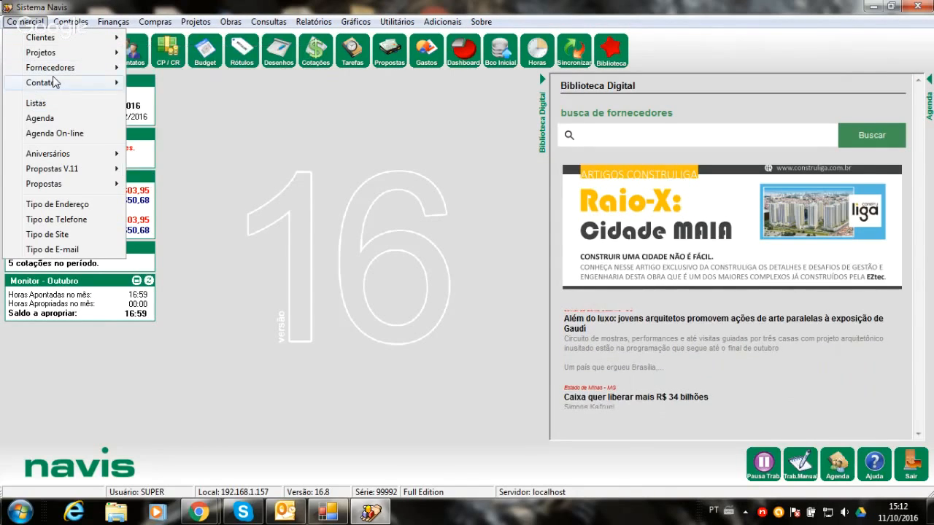
pyautogui.moveTo(52, 83)
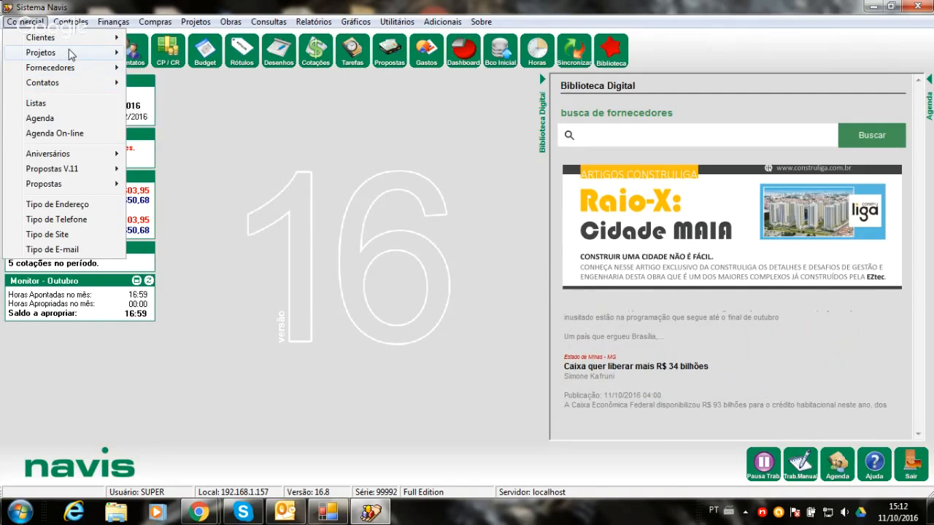
pyautogui.moveTo(71, 55)
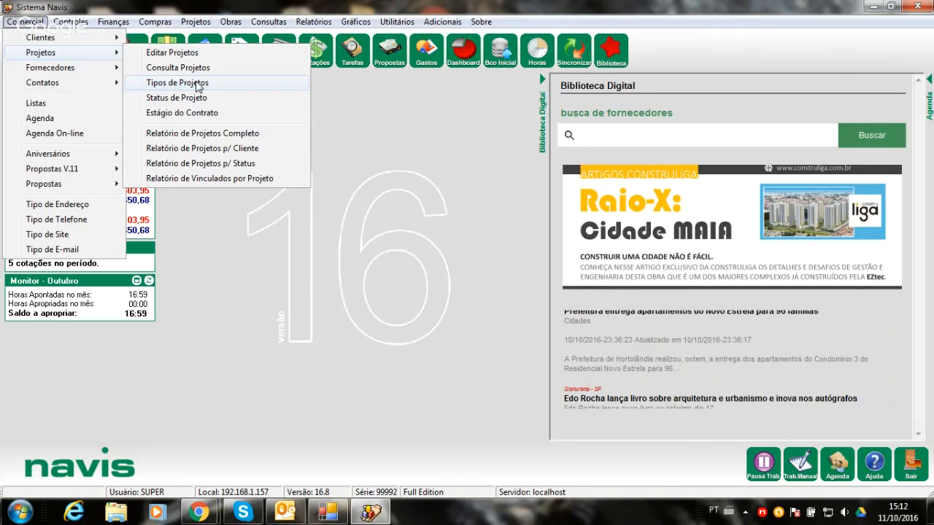
pyautogui.click(358, 125)
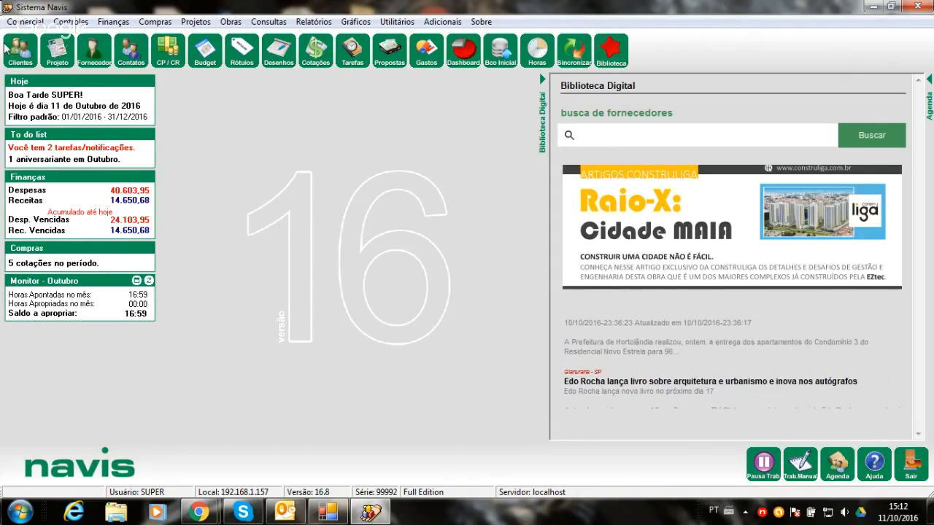
# - Look up the client CONSTRUTORA MORAR BEM in the client register, view its record, and close the register
pyautogui.click(19, 51)
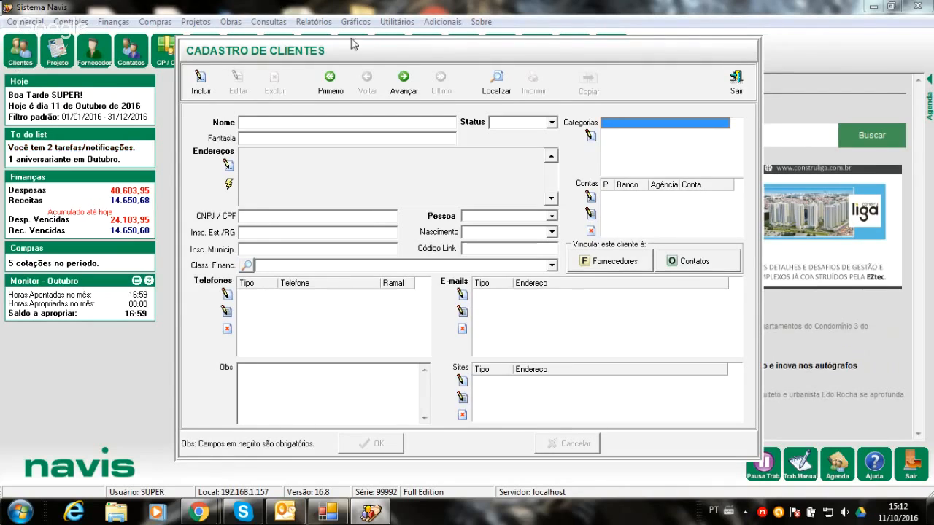
pyautogui.click(497, 82)
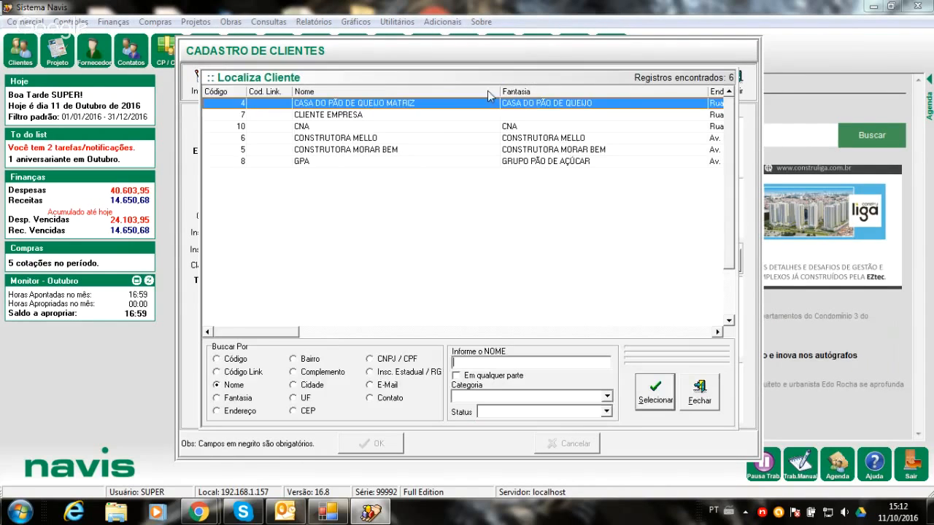
pyautogui.doubleClick(360, 155)
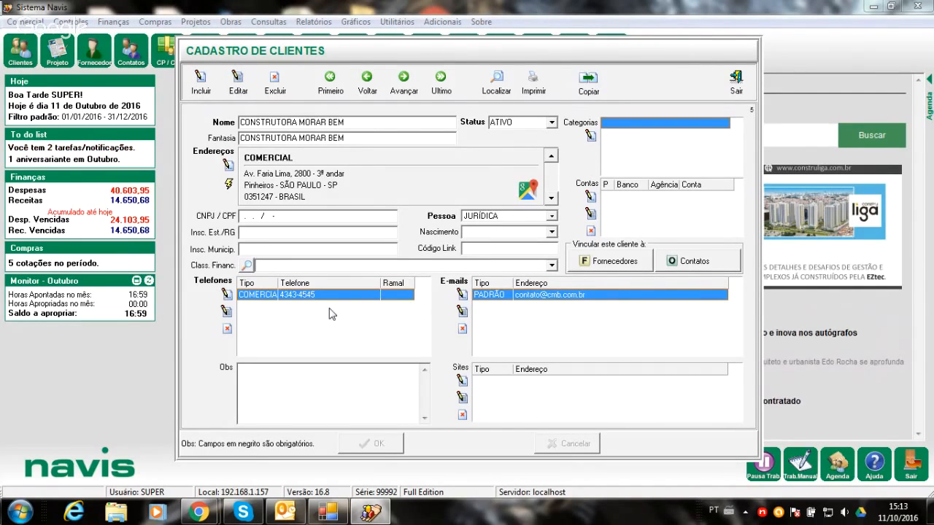
pyautogui.click(732, 79)
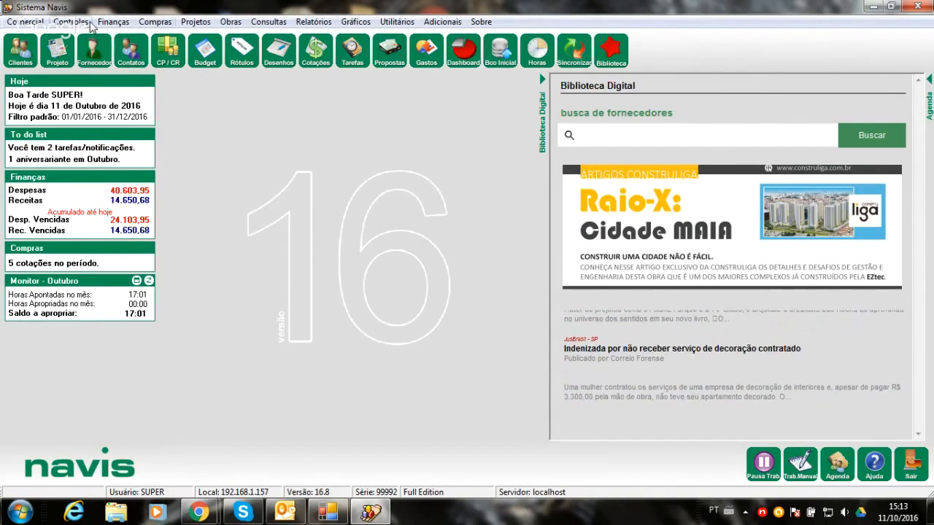
# - Open the register of project types (Tipos de Projetos) from the commercial area
pyautogui.click(25, 22)
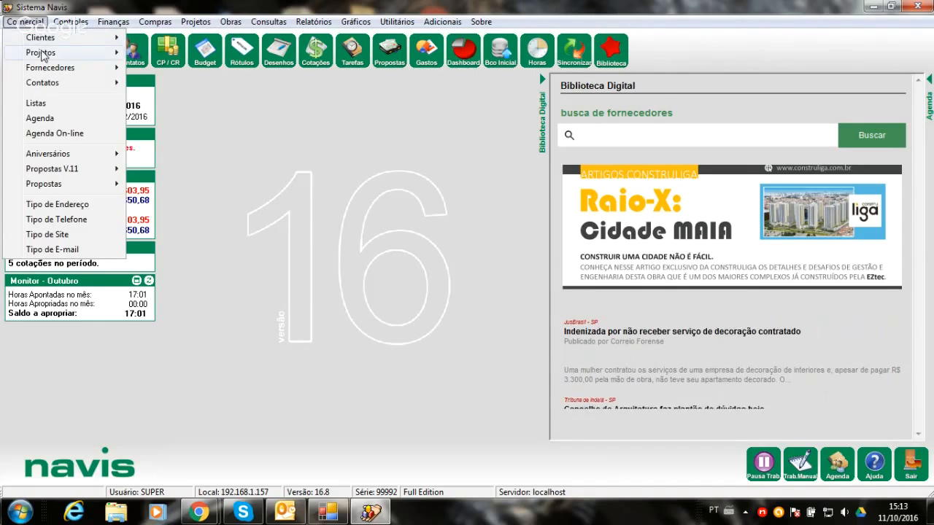
pyautogui.moveTo(42, 55)
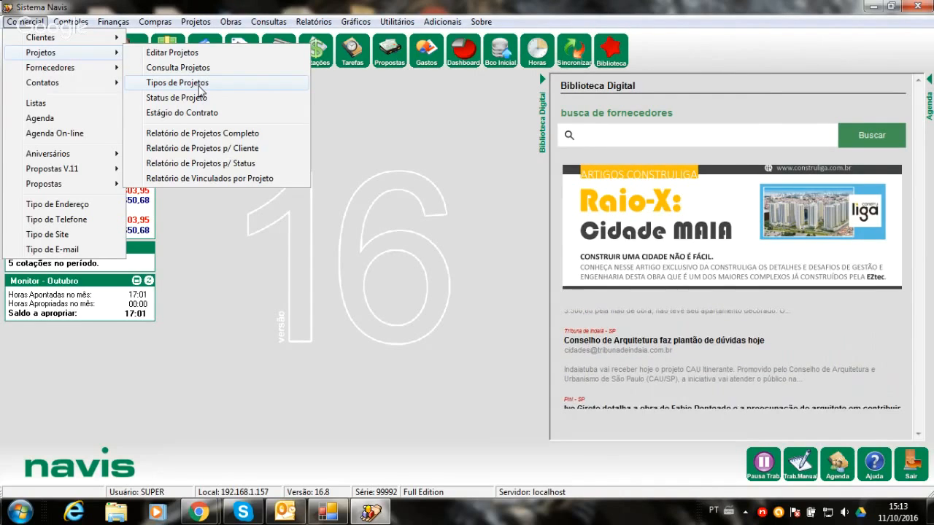
pyautogui.click(199, 85)
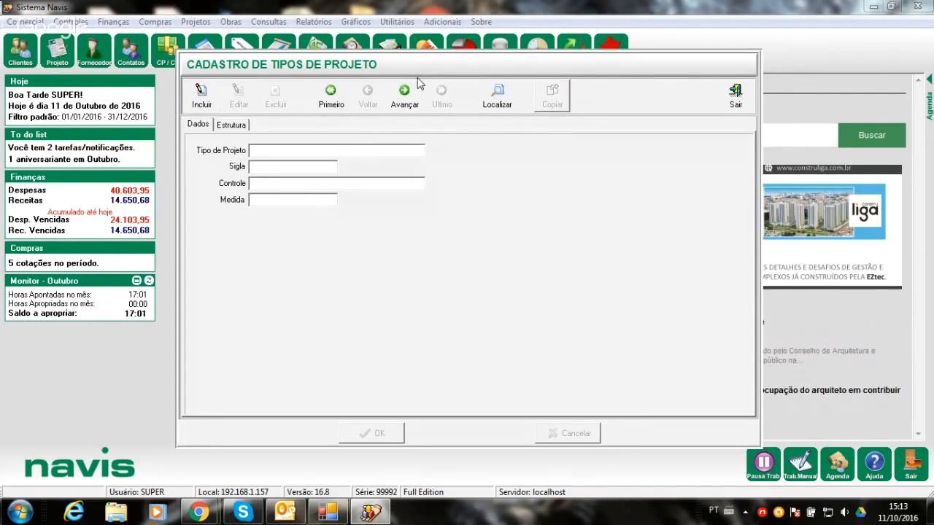
# - Look through the full list of registered project types, from ACÚSTICA to VEDAÇÕES
pyautogui.click(499, 100)
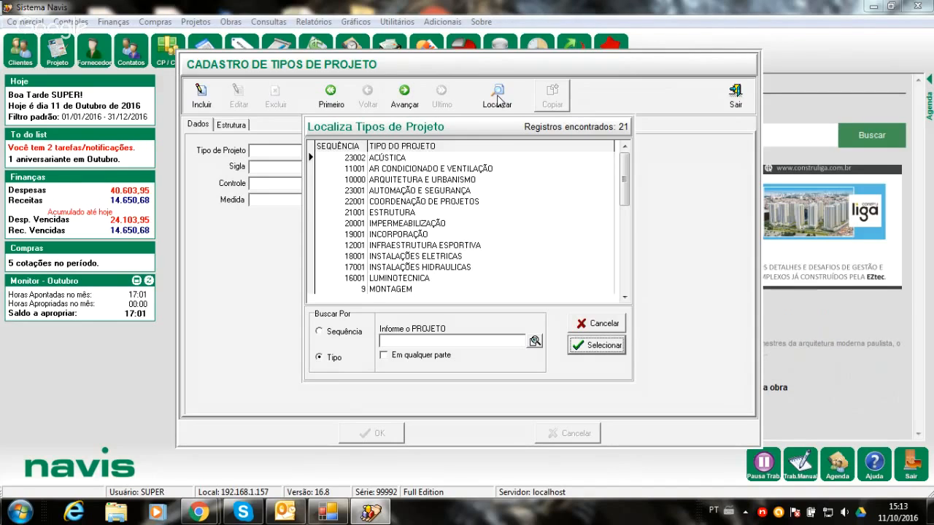
pyautogui.click(624, 298)
pyautogui.click(623, 298)
pyautogui.click(623, 298)
pyautogui.click(623, 297)
pyautogui.click(623, 298)
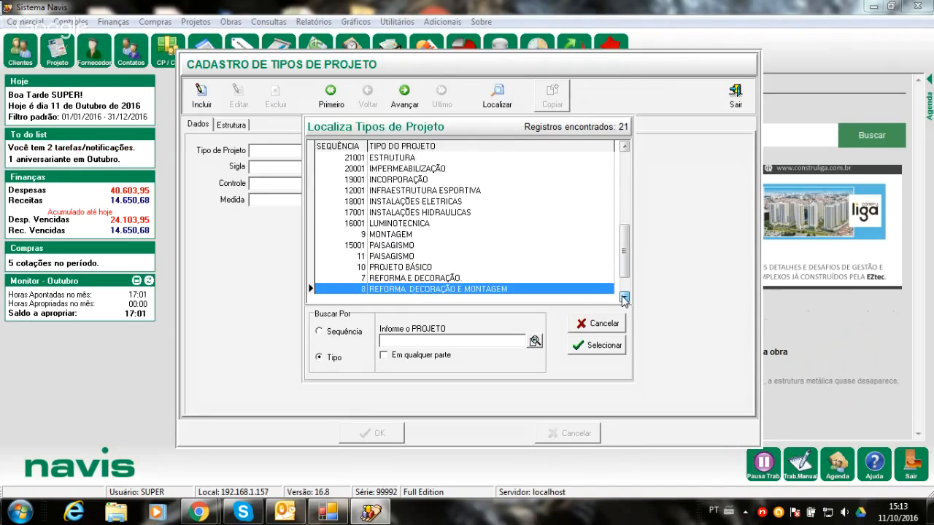
pyautogui.click(623, 298)
pyautogui.click(623, 298)
pyautogui.click(623, 298)
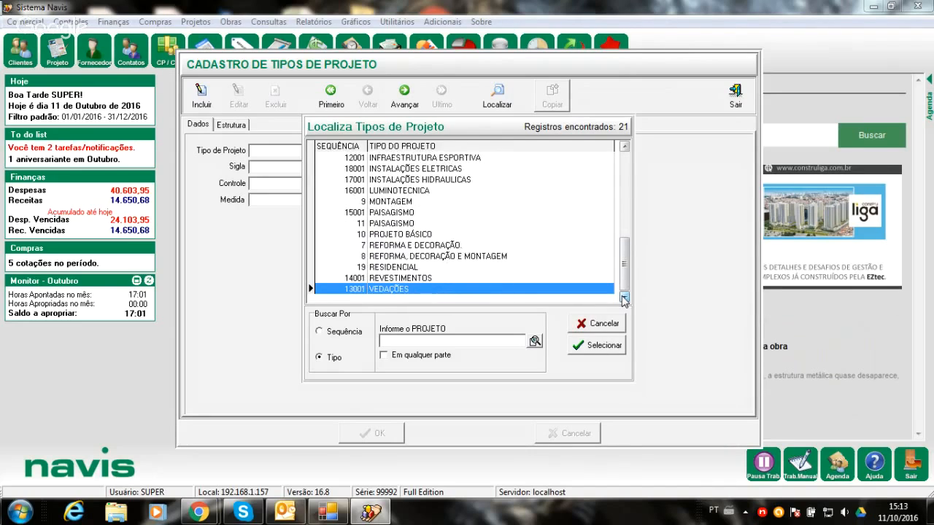
pyautogui.click(624, 148)
pyautogui.click(623, 148)
pyautogui.click(623, 148)
pyautogui.click(624, 148)
pyautogui.click(624, 149)
pyautogui.click(624, 148)
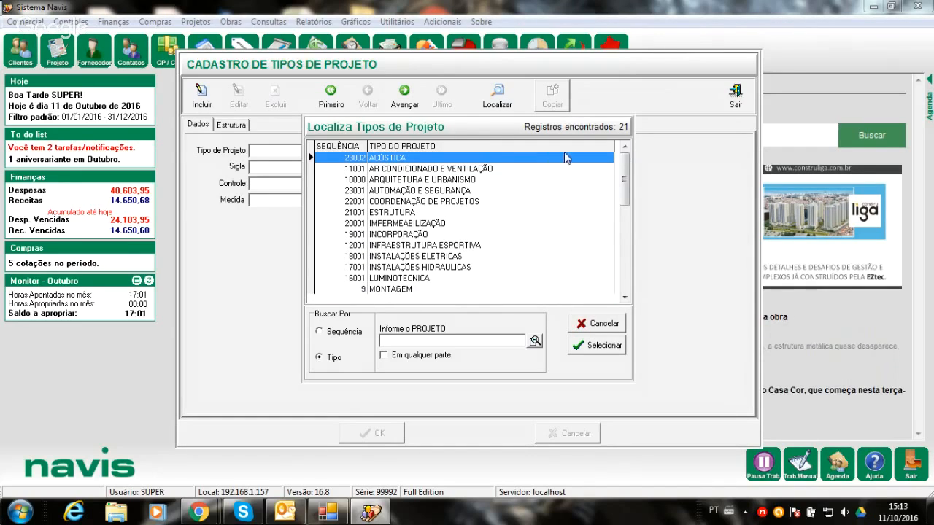
pyautogui.click(492, 169)
pyautogui.click(471, 180)
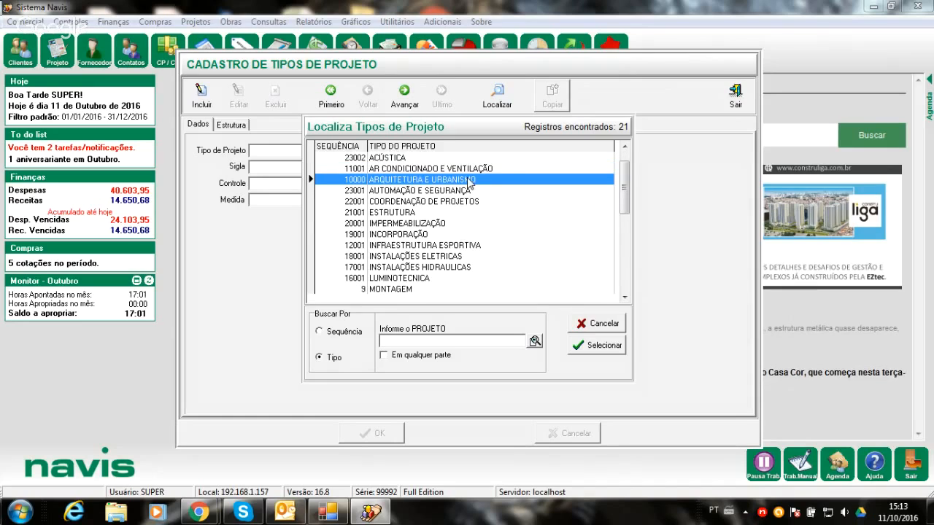
pyautogui.click(458, 191)
pyautogui.click(444, 202)
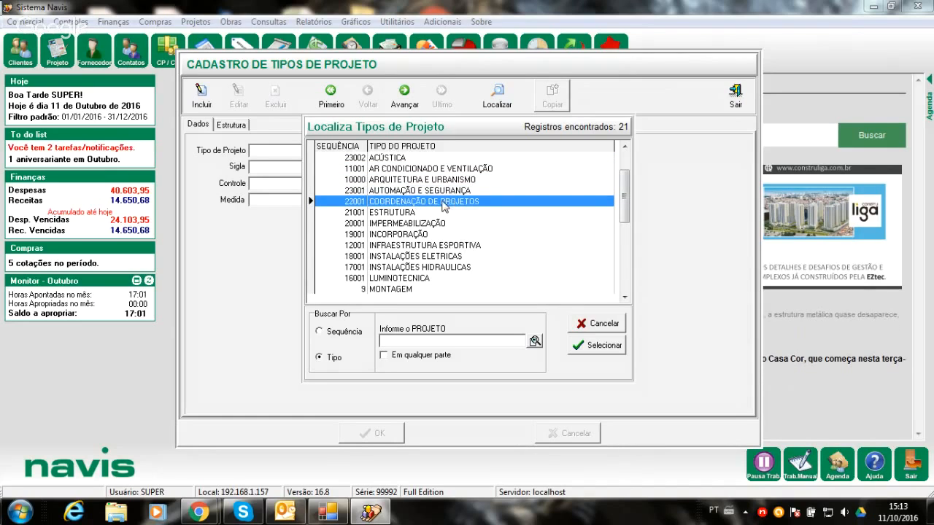
pyautogui.click(403, 213)
pyautogui.click(406, 224)
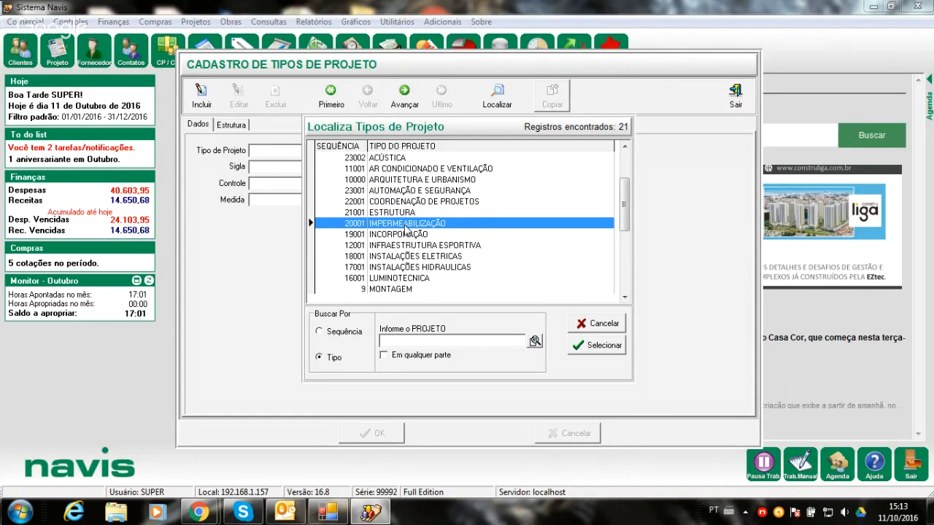
pyautogui.click(405, 235)
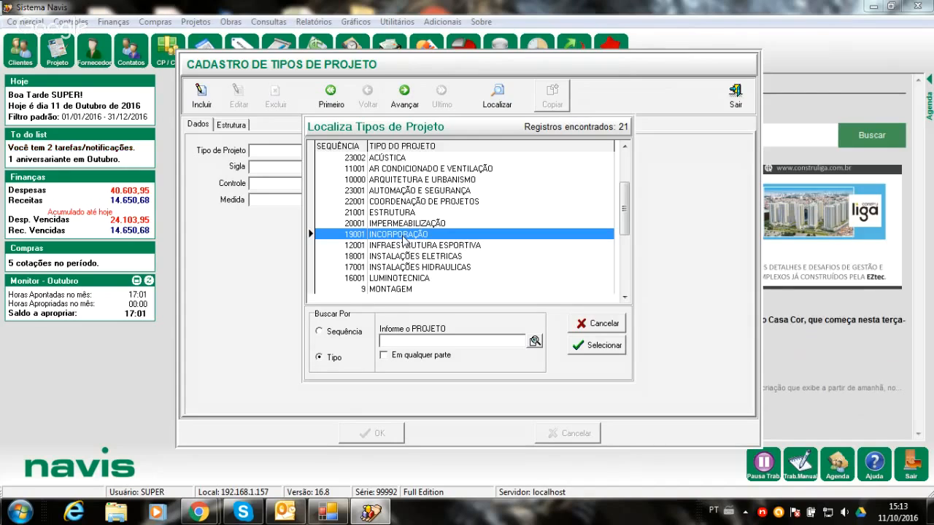
pyautogui.click(396, 249)
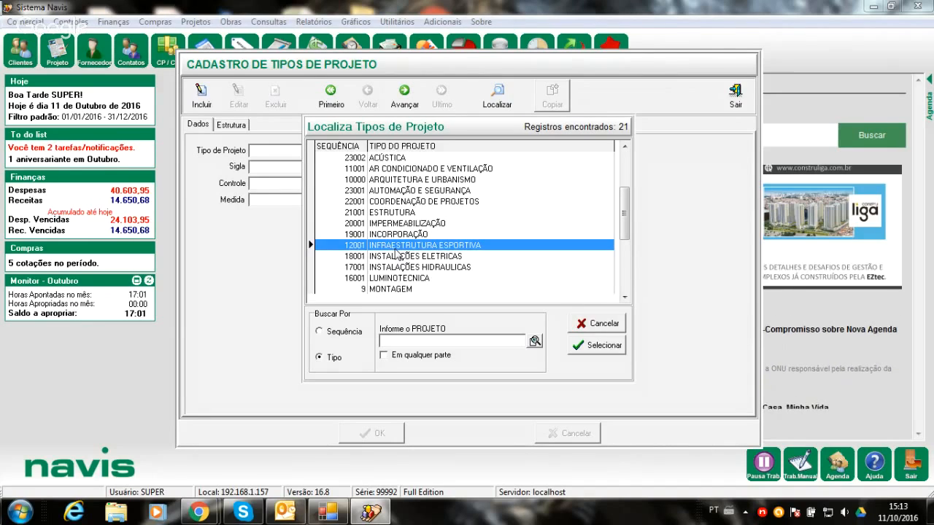
# - Check the type, abbreviation, control and measure fields of the ARQUITETURA E URBANISMO project type in edit mode, and cancel the editing
pyautogui.doubleClick(385, 182)
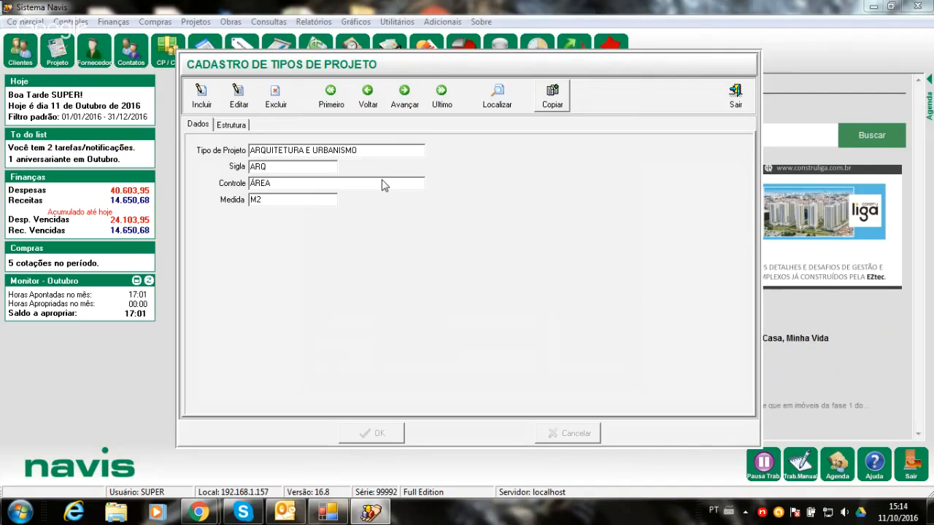
pyautogui.click(234, 92)
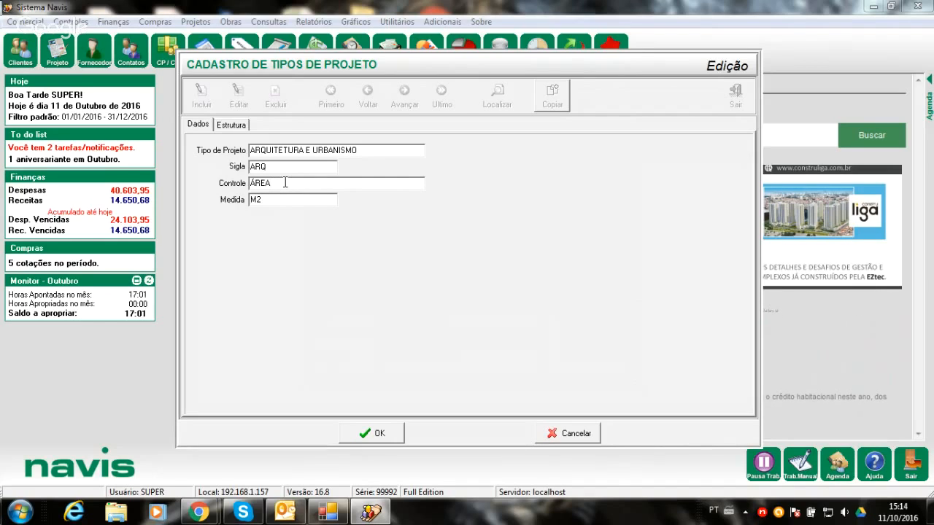
pyautogui.click(269, 202)
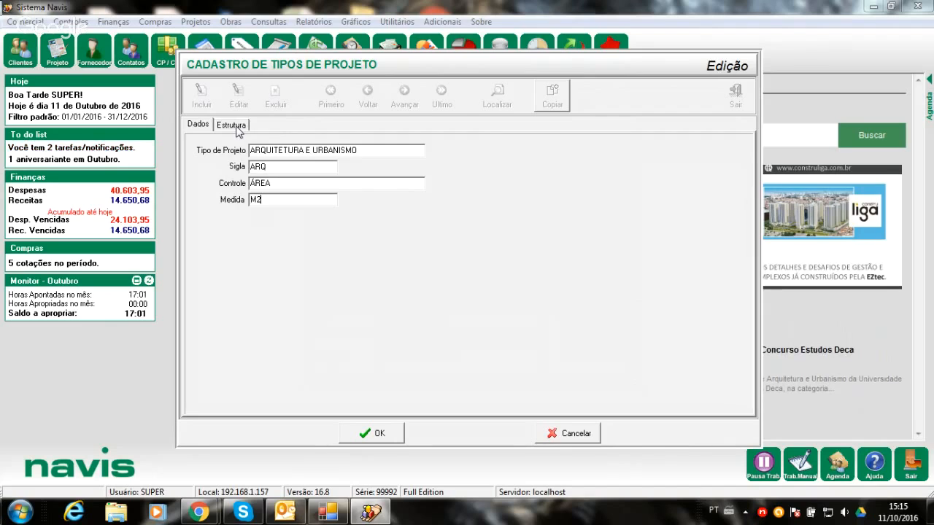
pyautogui.click(546, 434)
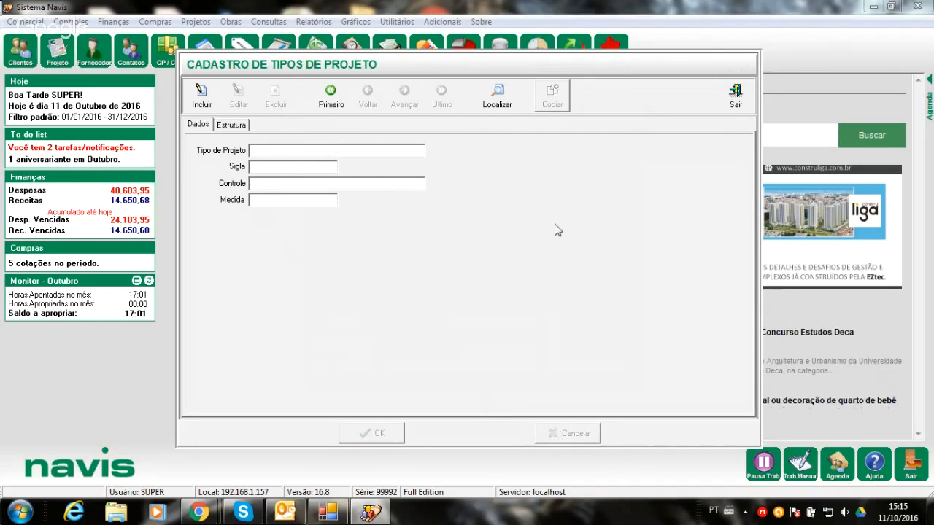
# - Locate the ARQUITETURA E URBANISMO project type again, put it in edit mode, and show its structure of phases and tasks
pyautogui.click(496, 108)
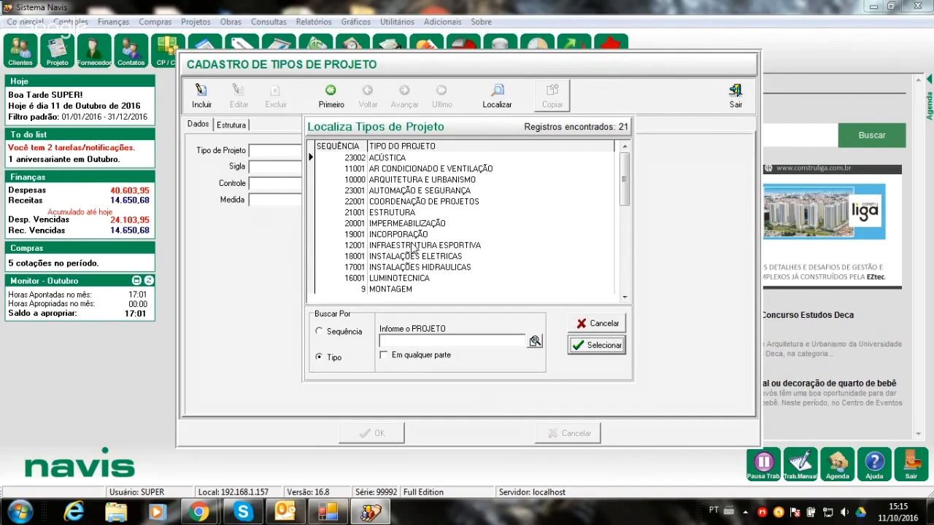
pyautogui.moveTo(626, 299); pyautogui.dragTo(625, 299)
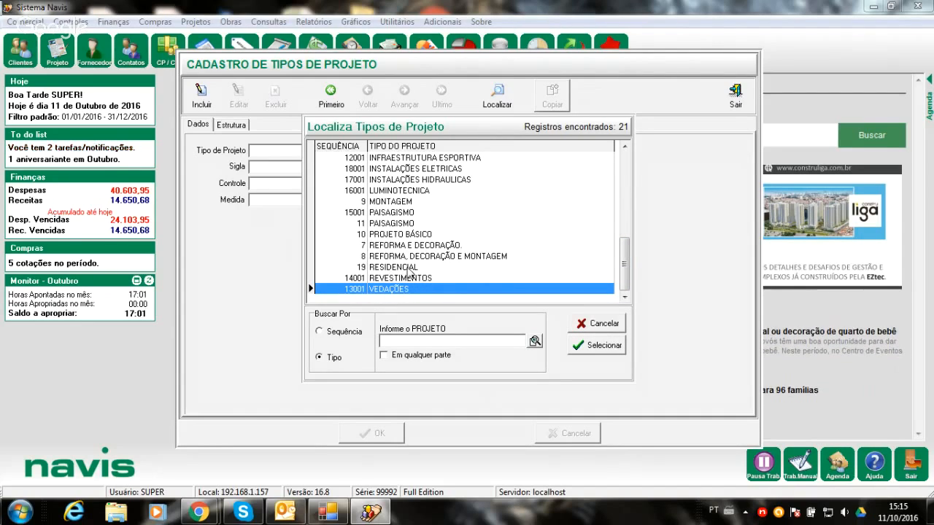
pyautogui.click(624, 148)
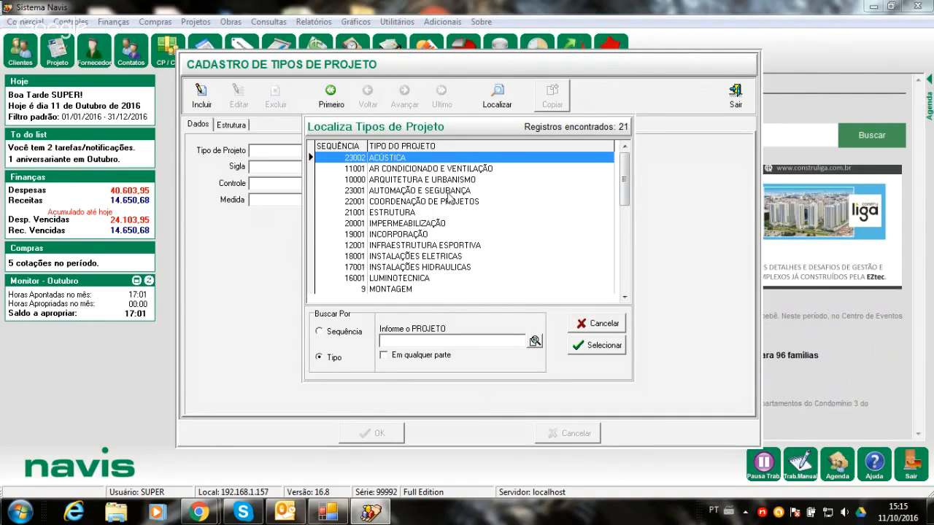
pyautogui.doubleClick(413, 180)
pyautogui.click(251, 104)
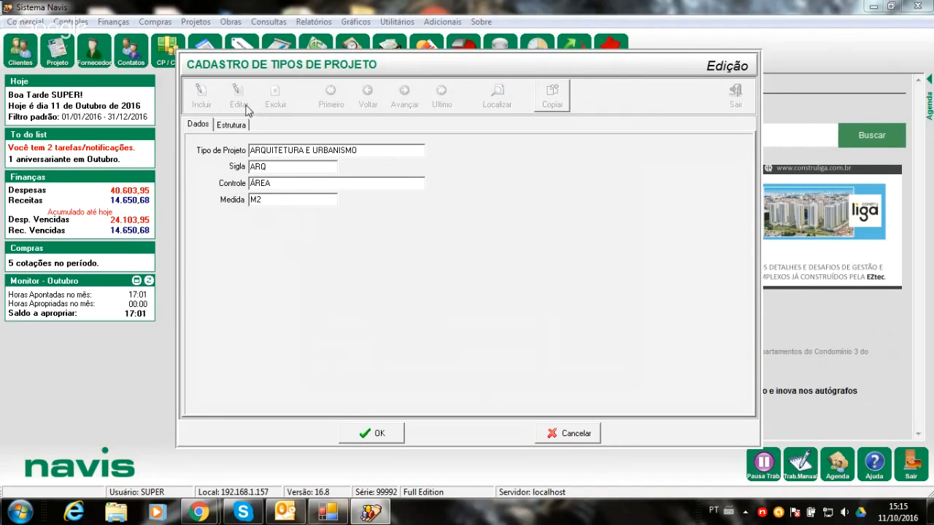
pyautogui.click(238, 126)
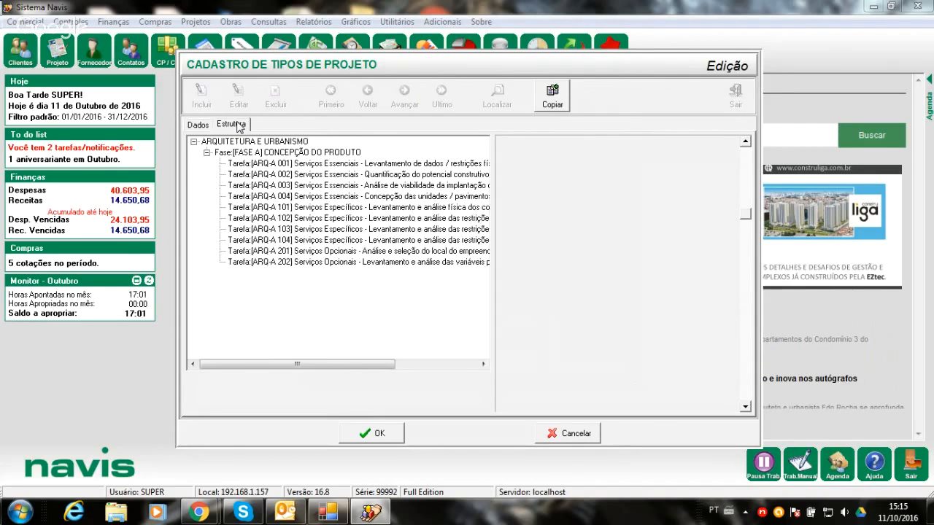
# - Collapse the task lists of FASE F, FASE E and FASE D in the ARQUITETURA E URBANISMO structure
pyautogui.scroll(-10, 334, 232)
pyautogui.scroll(-15, 333, 231)
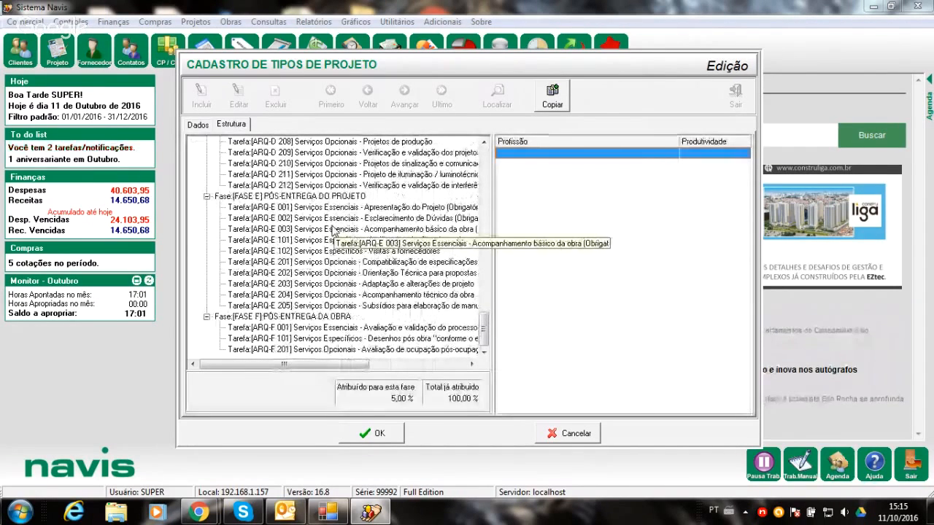
pyautogui.click(206, 316)
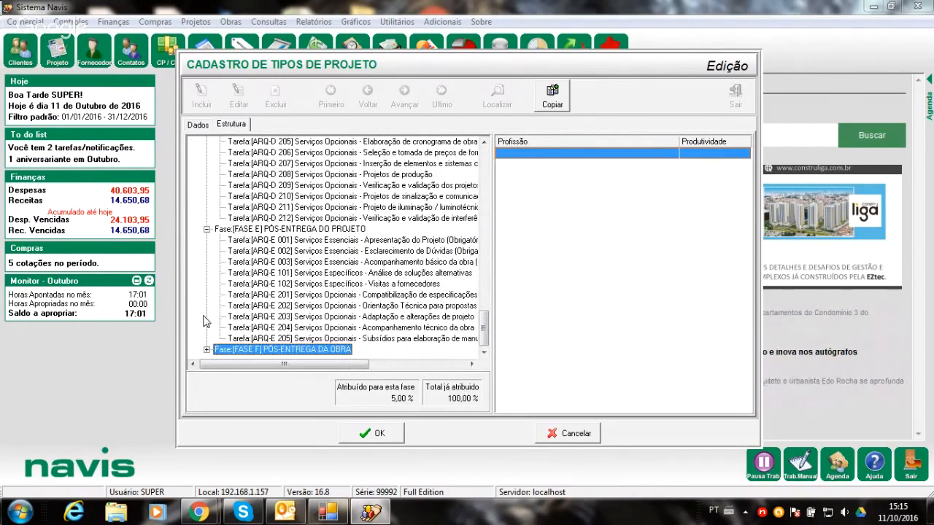
pyautogui.click(207, 230)
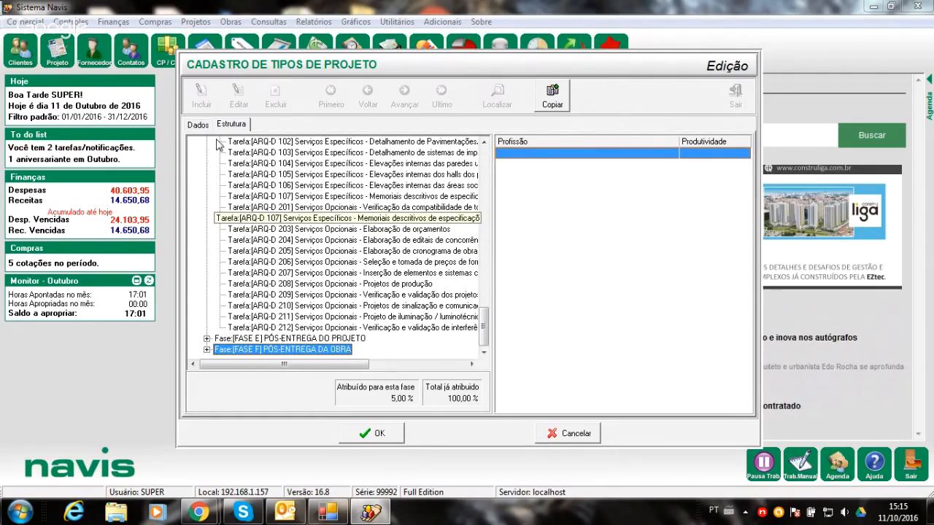
pyautogui.click(483, 142)
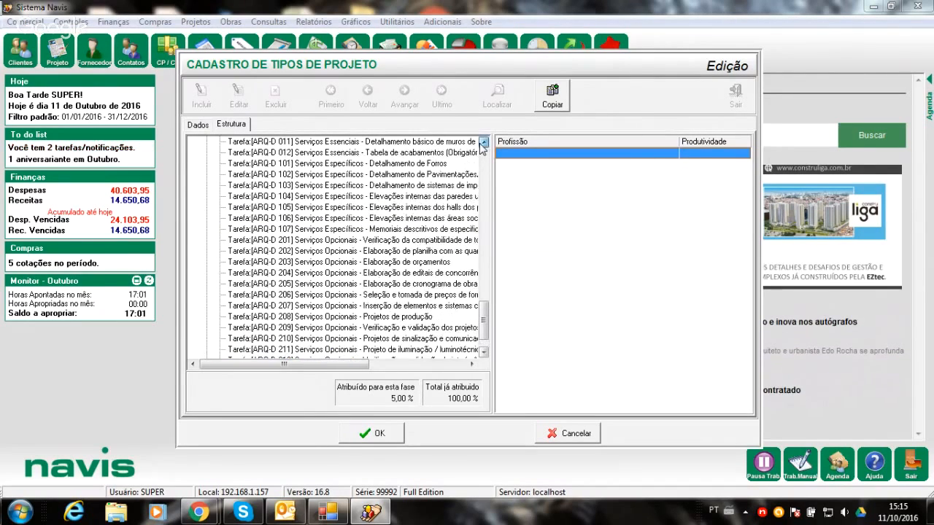
pyautogui.click(483, 143)
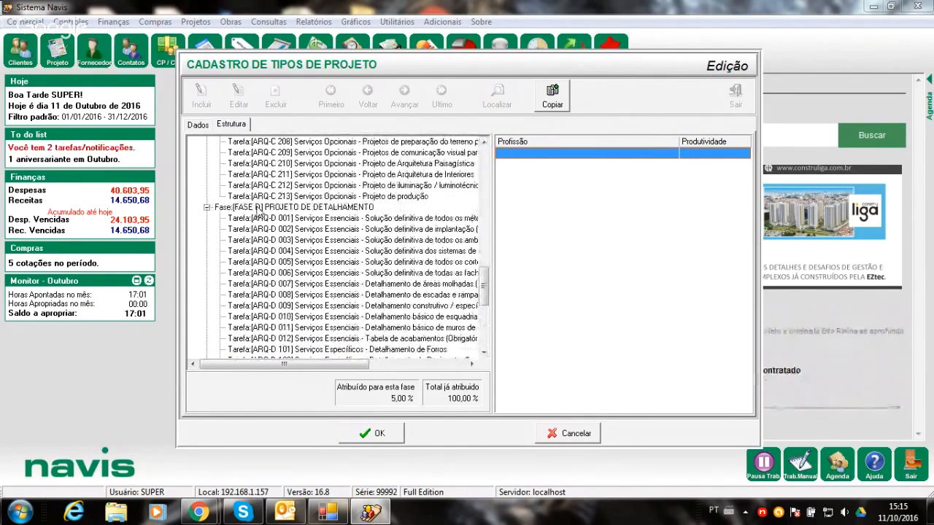
pyautogui.click(207, 209)
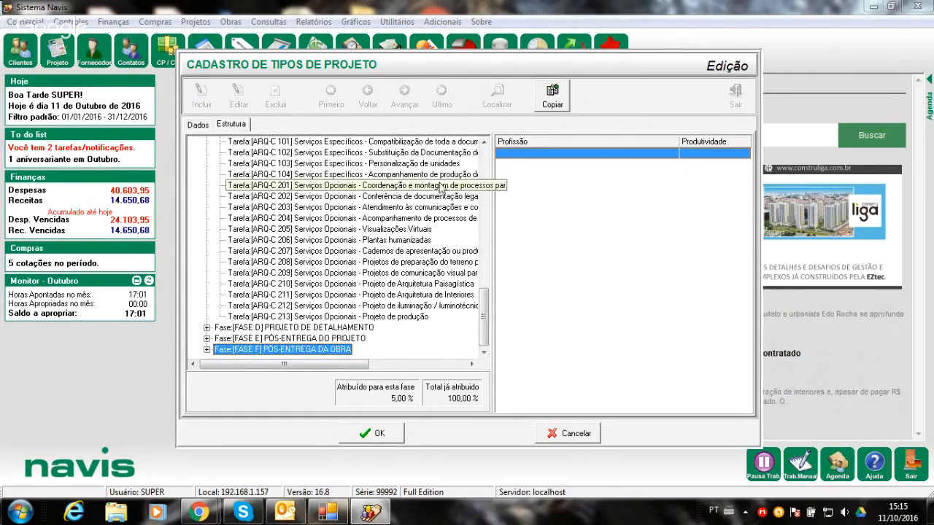
# - Collapse the task lists of FASE C, FASE B and FASE A so the structure lists only phases
pyautogui.click(485, 142)
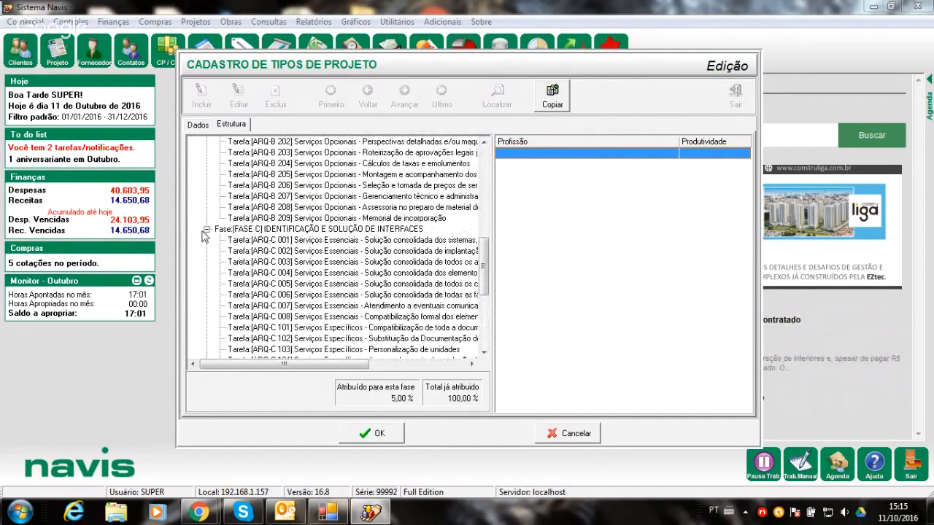
pyautogui.click(206, 230)
pyautogui.click(484, 142)
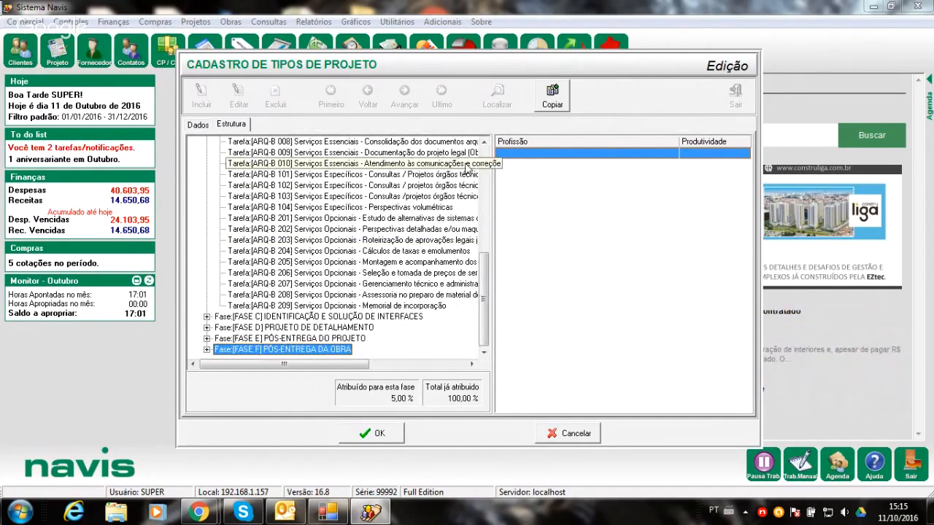
pyautogui.click(485, 142)
pyautogui.click(484, 142)
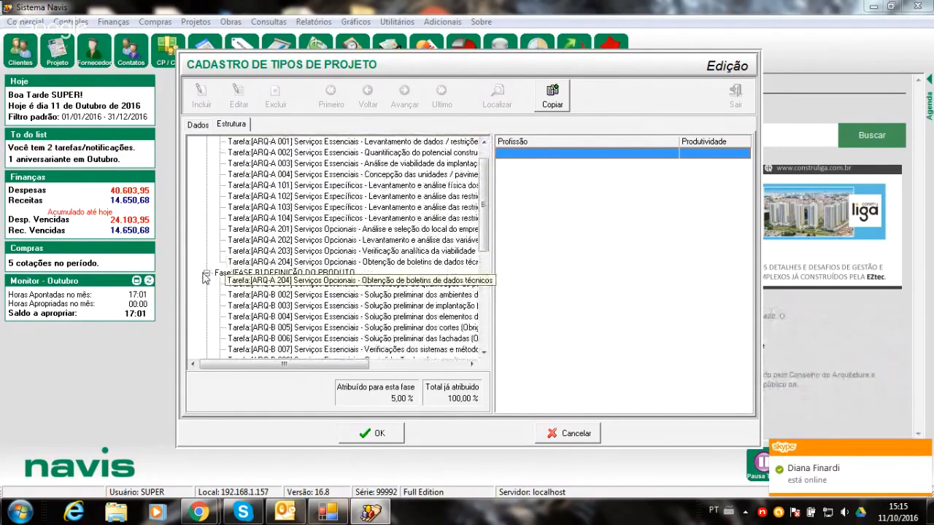
pyautogui.click(207, 272)
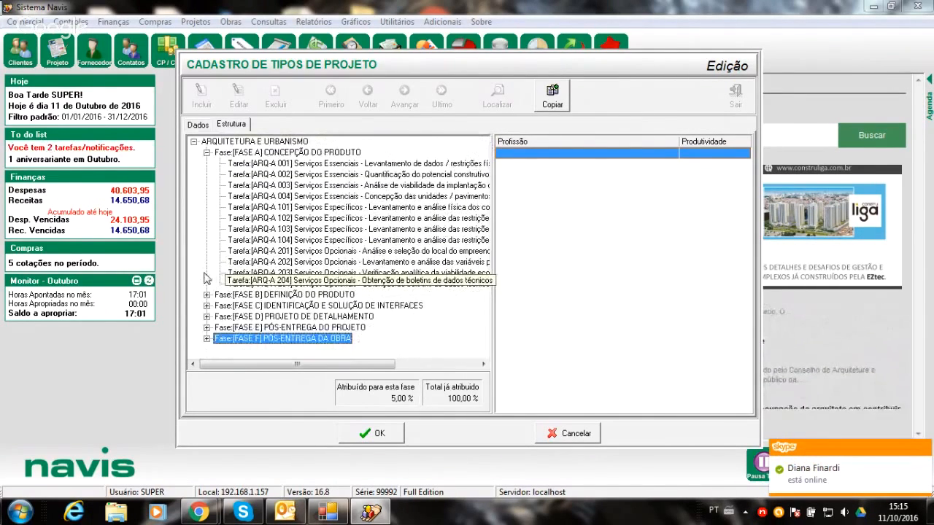
pyautogui.click(207, 152)
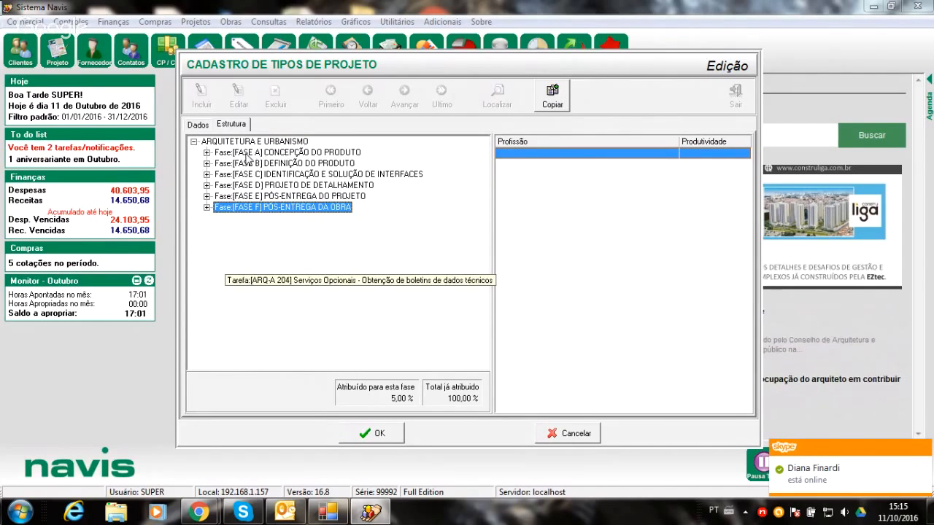
# - Show the tasks of FASE A CONCEPÇÃO DO PRODUTO again, and confirm the editing of the project type
pyautogui.click(207, 152)
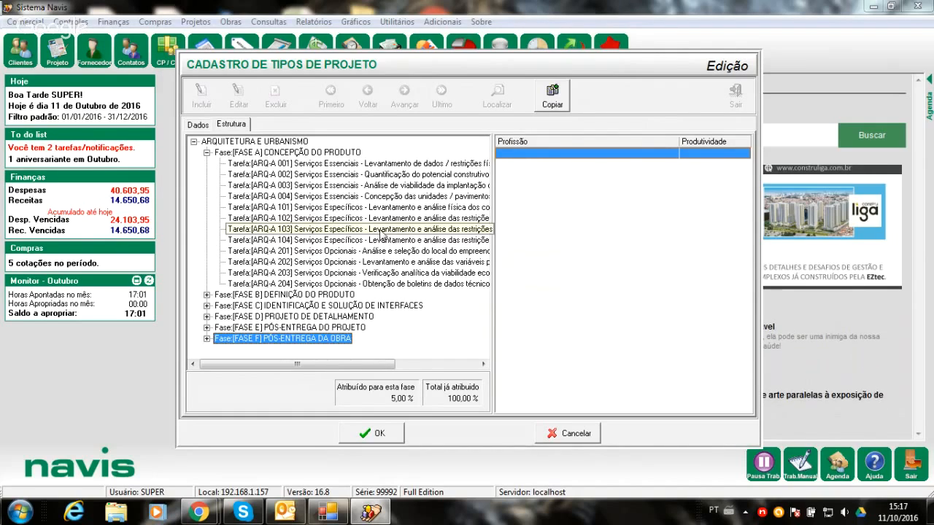
pyautogui.click(370, 434)
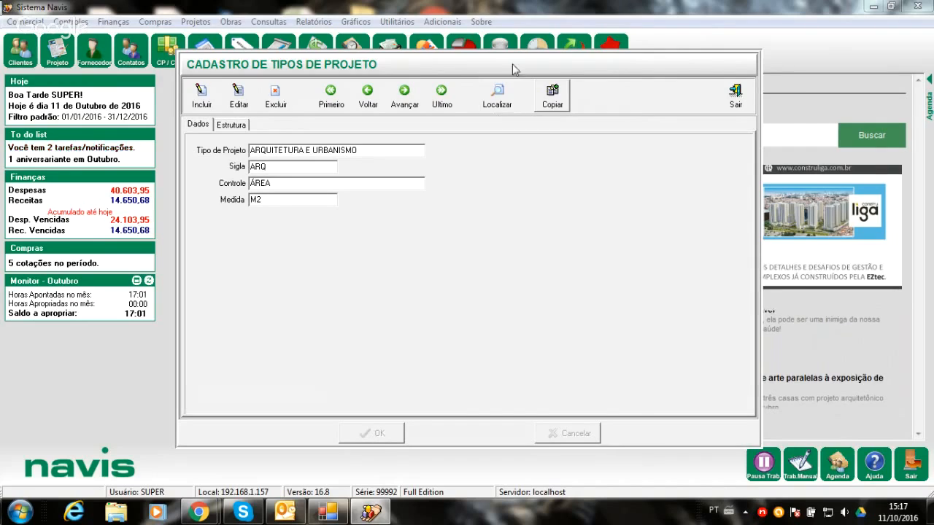
# - Locate the RESIDENCIAL project type, put it in edit mode, and show its structure of phases and tasks
pyautogui.click(497, 101)
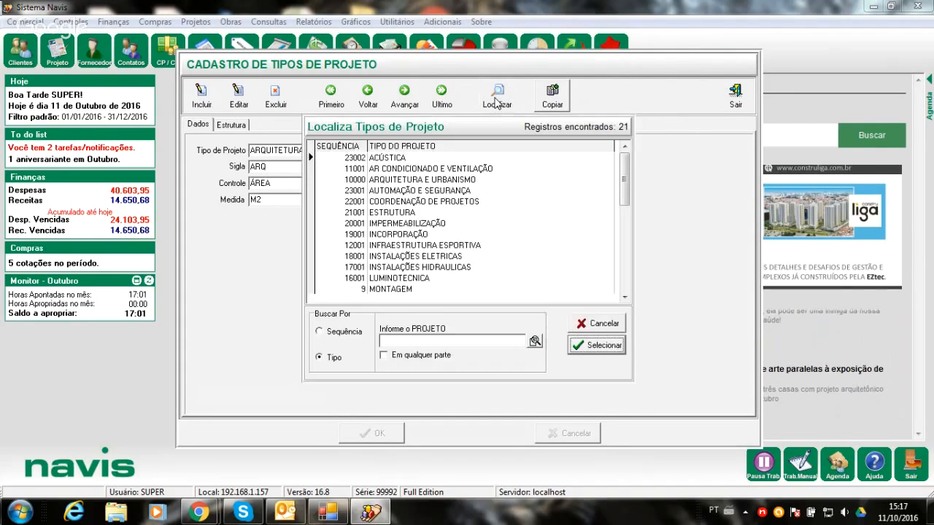
pyautogui.click(624, 297)
pyautogui.click(623, 297)
pyautogui.click(624, 297)
pyautogui.click(624, 297)
pyautogui.click(623, 296)
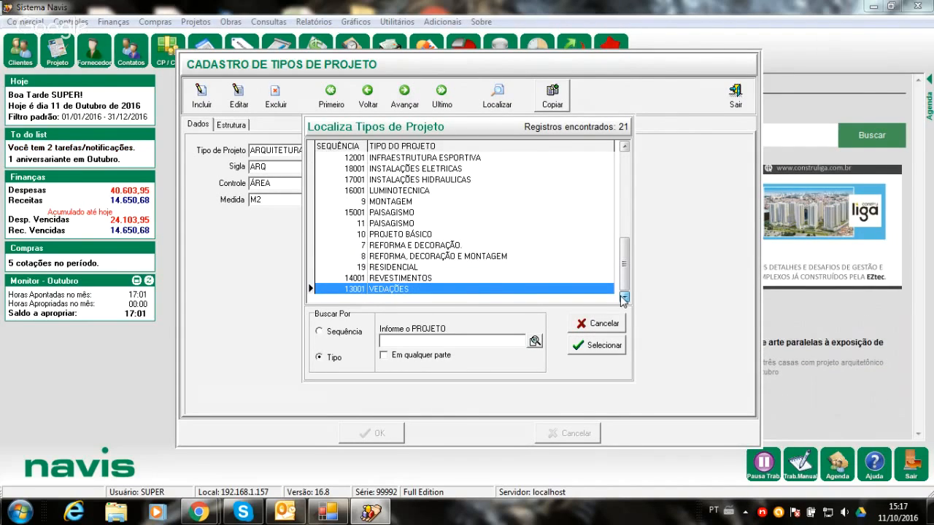
pyautogui.doubleClick(377, 269)
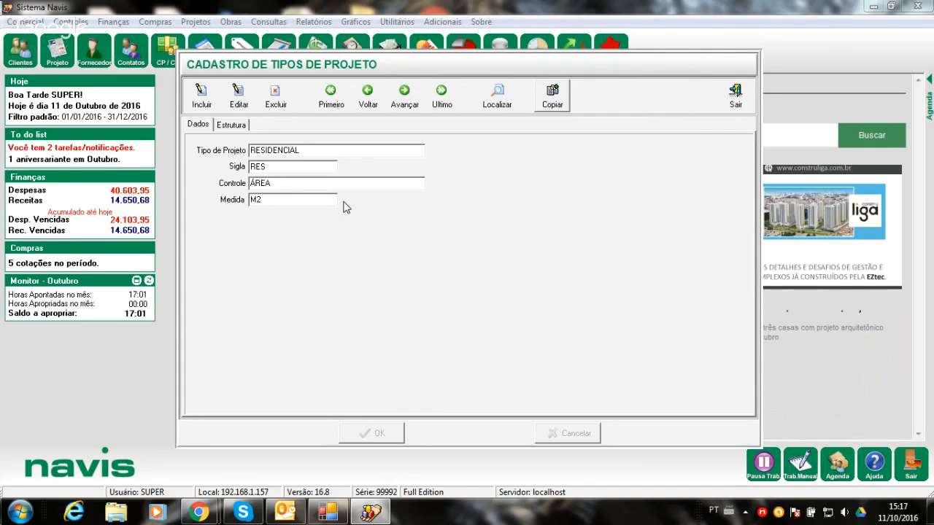
pyautogui.click(238, 97)
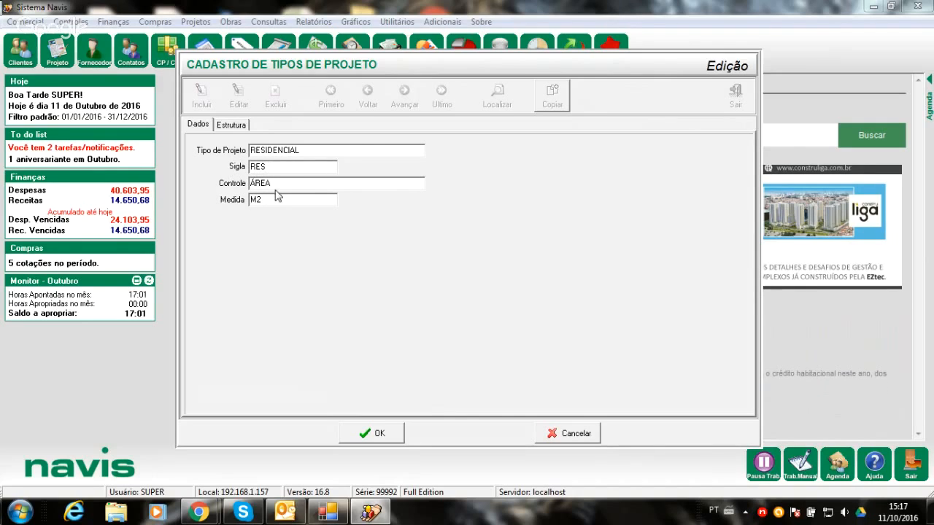
pyautogui.click(228, 128)
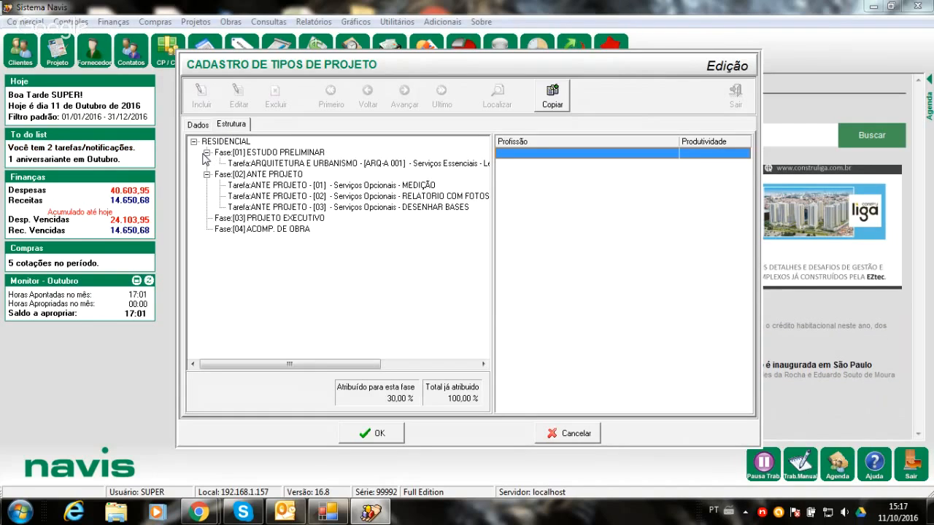
# - Collapse and reopen the ESTUDO PRELIMINAR and ANTE PROJETO phases, and check their tasks ARQ-A 001 and MEDIÇÃO
pyautogui.click(206, 152)
pyautogui.click(207, 163)
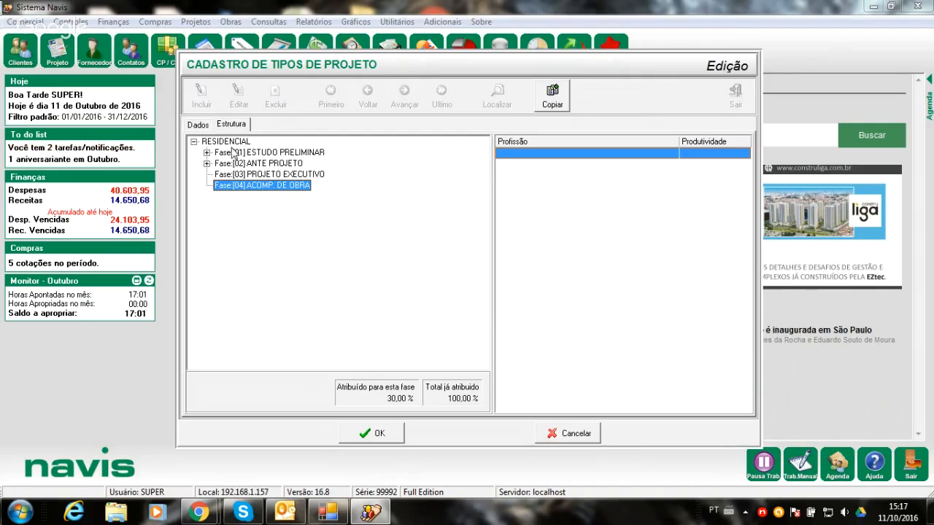
pyautogui.click(207, 152)
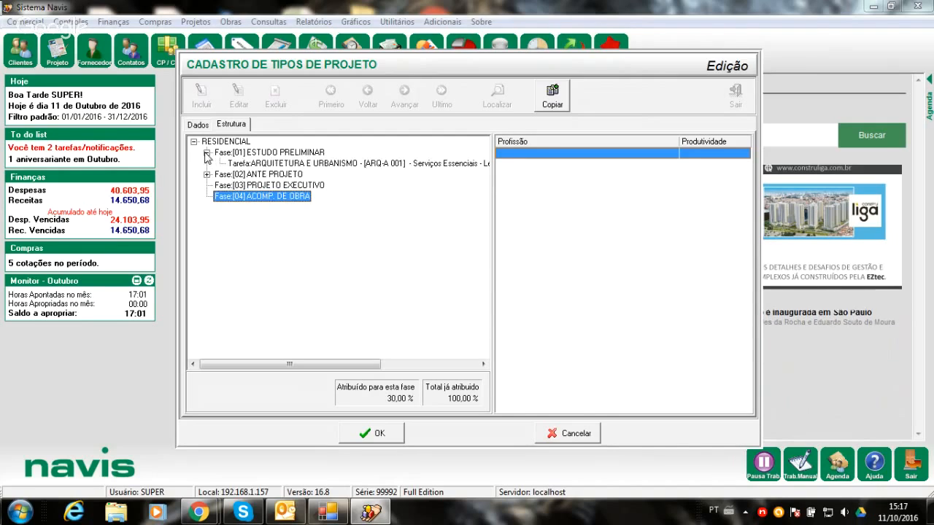
pyautogui.click(206, 175)
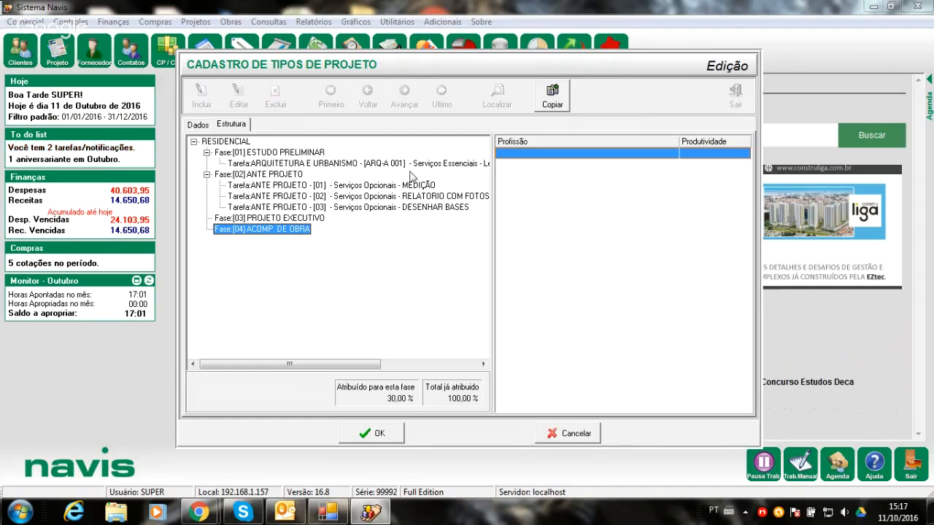
pyautogui.click(286, 165)
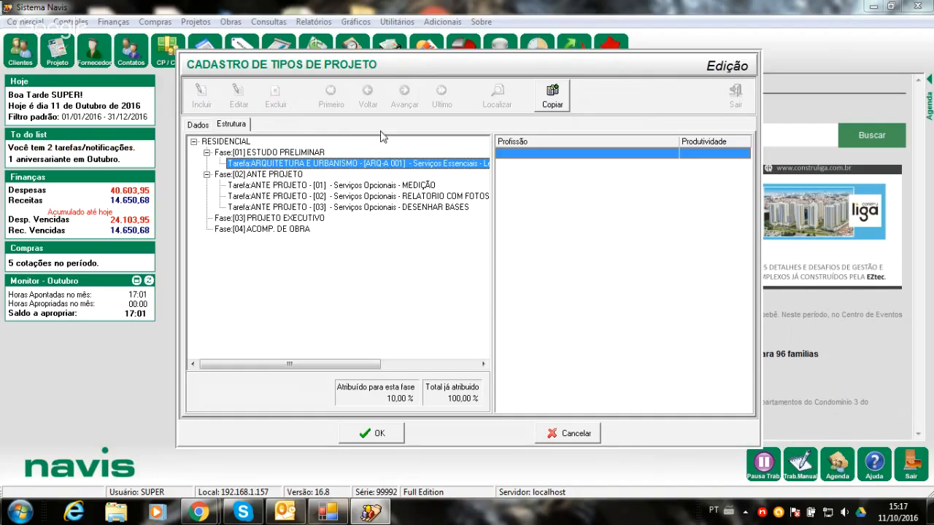
pyautogui.click(302, 186)
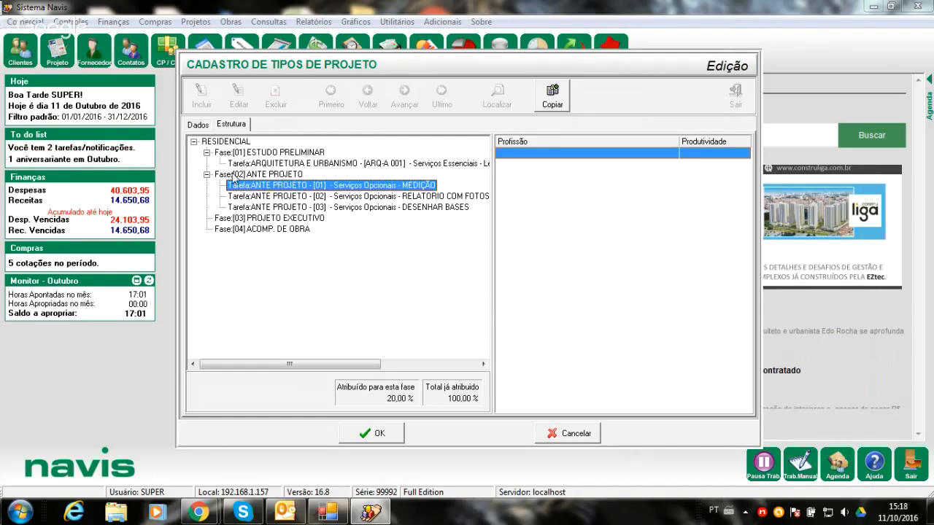
# - Collapse the ANTE PROJETO and ESTUDO PRELIMINAR phases, and select the ACOMP. DE OBRA phase
pyautogui.click(207, 175)
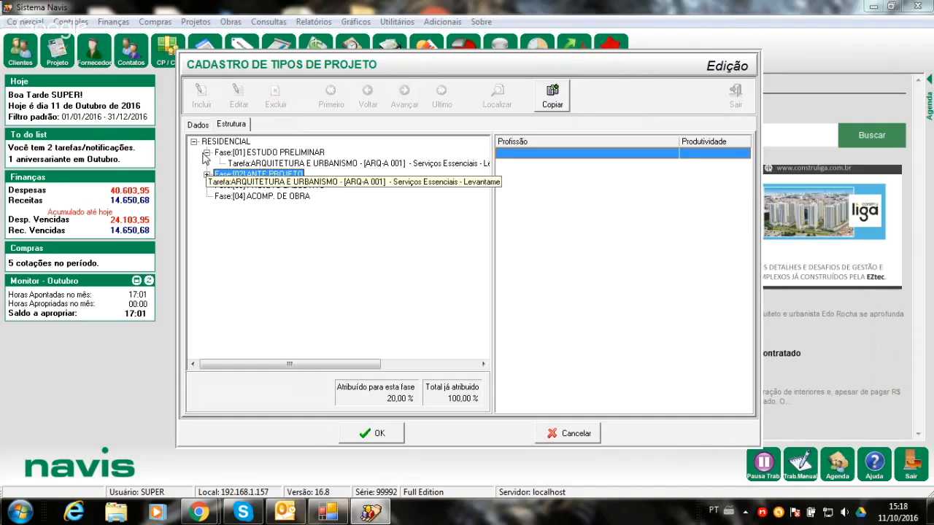
pyautogui.click(207, 152)
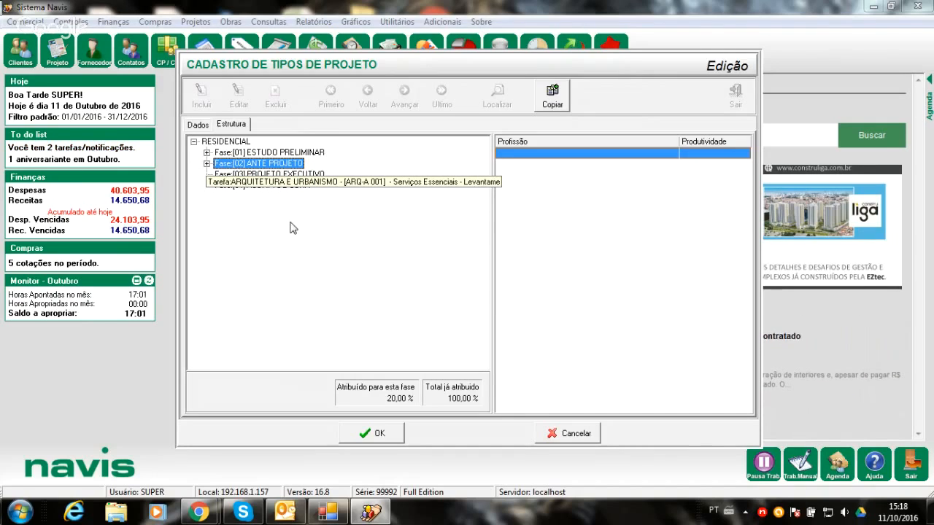
pyautogui.click(284, 187)
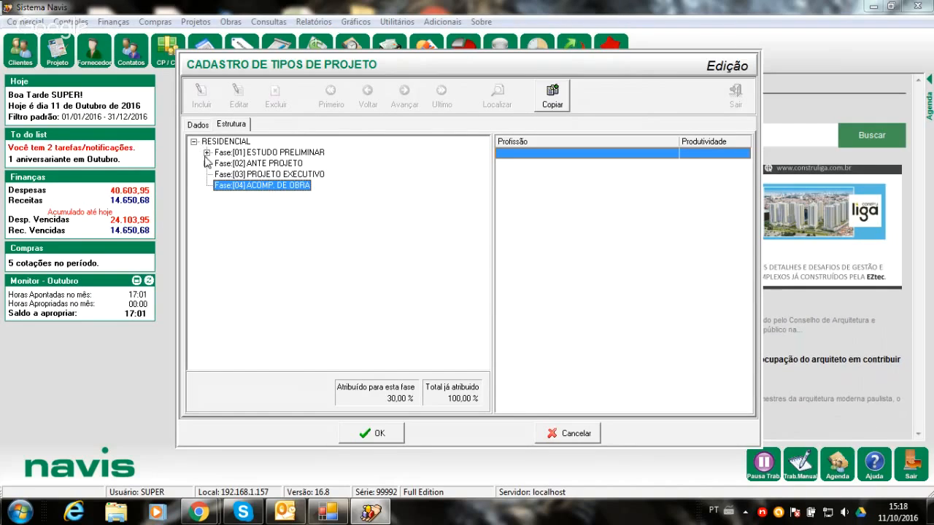
# - Check the task under ESTUDO PRELIMINAR, collapse the phase again, and confirm the editing of the RESIDENCIAL type
pyautogui.click(207, 153)
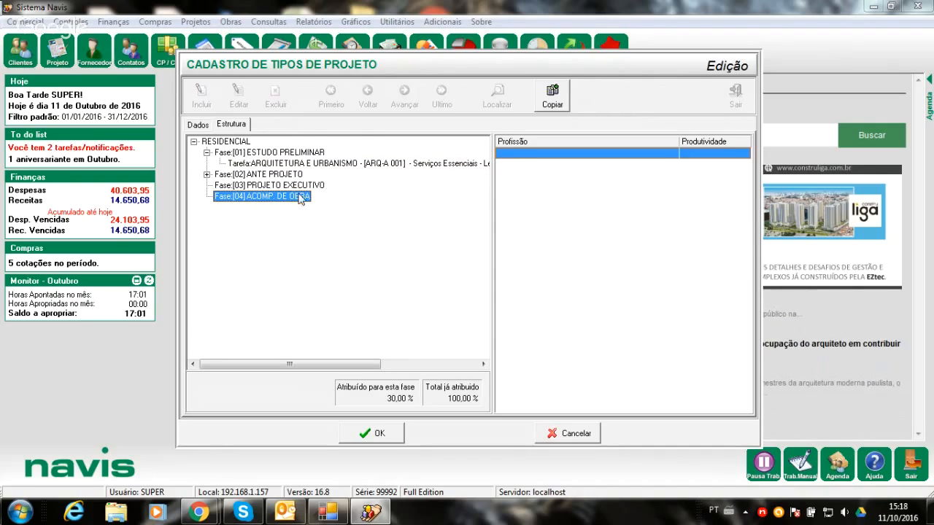
pyautogui.click(206, 154)
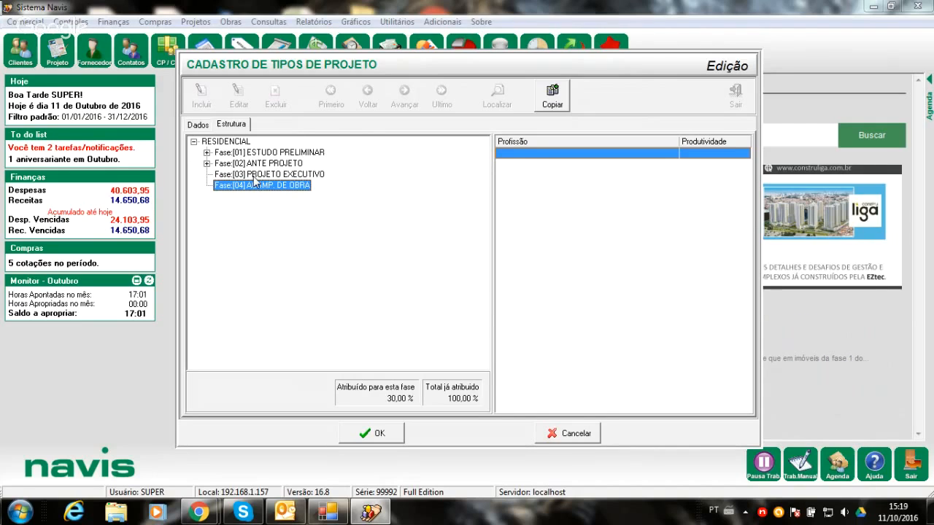
pyautogui.click(207, 152)
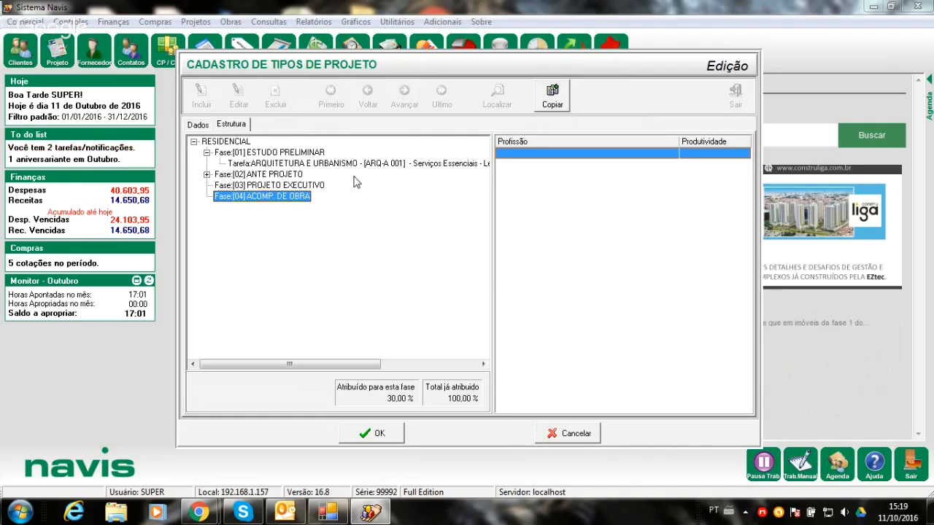
pyautogui.click(207, 153)
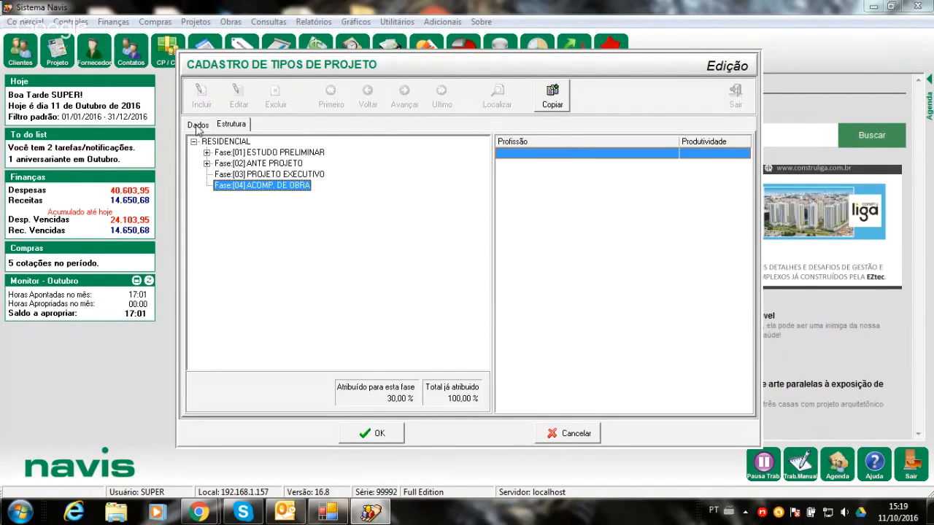
pyautogui.hotkey('ctrl', 'Tab')
pyautogui.click(377, 439)
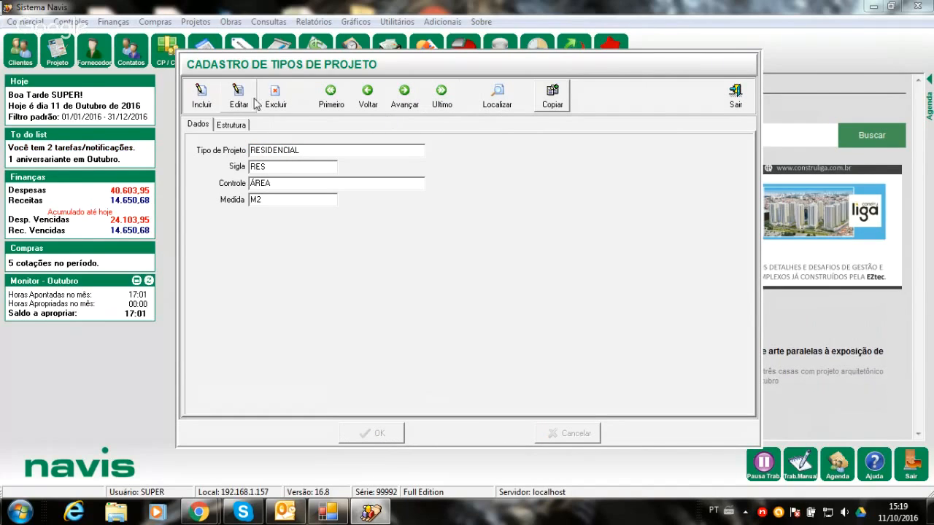
# - Locate the PROJETO BÁSICO project type, put it in edit mode, and show its structure of phases and tasks
pyautogui.click(501, 106)
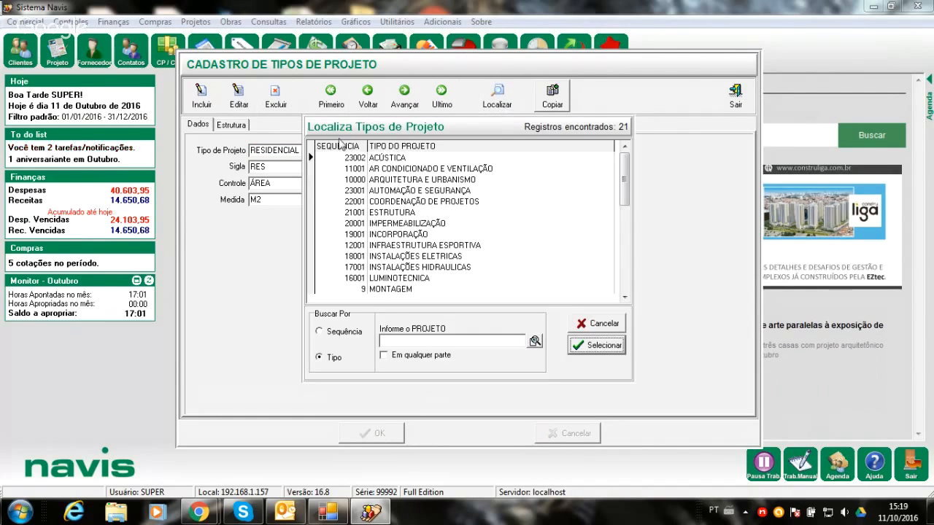
pyautogui.click(624, 297)
pyautogui.click(624, 297)
pyautogui.click(625, 297)
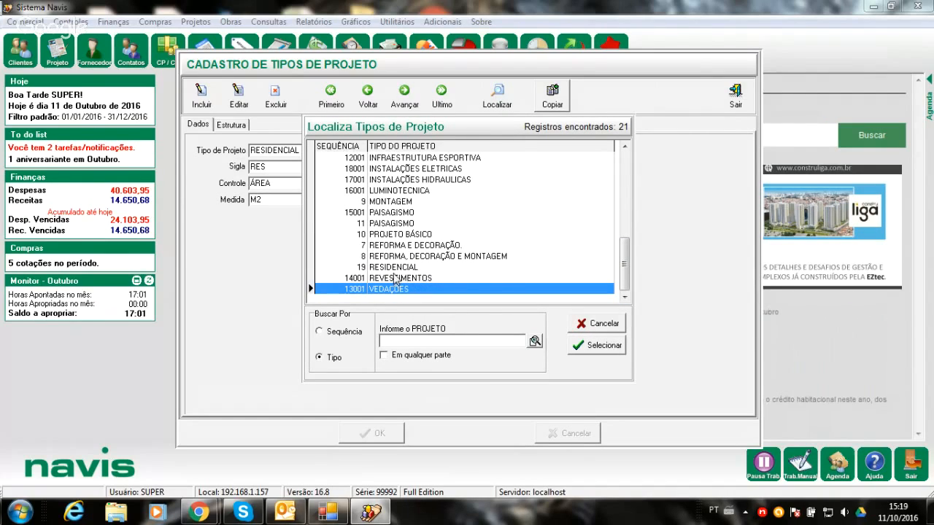
pyautogui.doubleClick(391, 235)
pyautogui.click(237, 95)
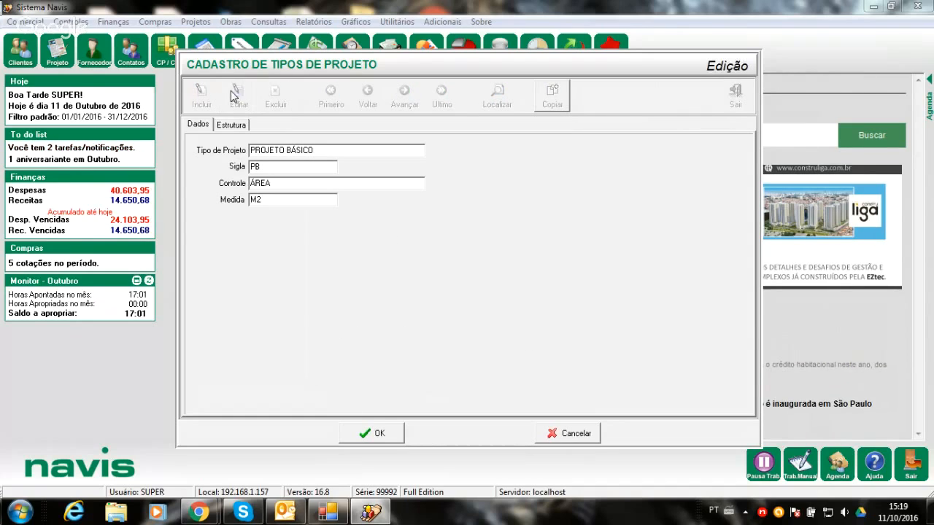
pyautogui.click(241, 125)
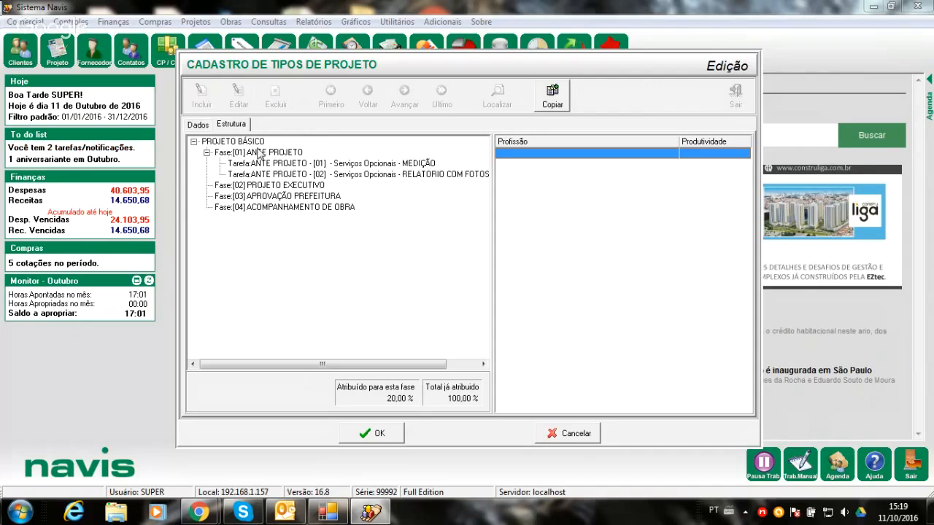
# - Collapse the ANTE PROJETO phase, check the ACOMPANHAMENTO DE OBRA phase, and select the PROJETO BÁSICO root of the structure
pyautogui.click(207, 152)
pyautogui.click(285, 186)
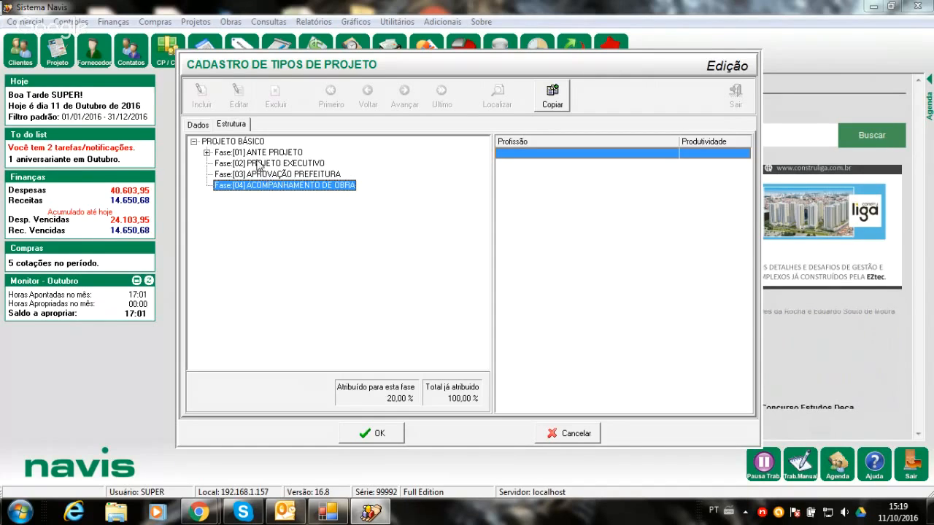
pyautogui.click(231, 143)
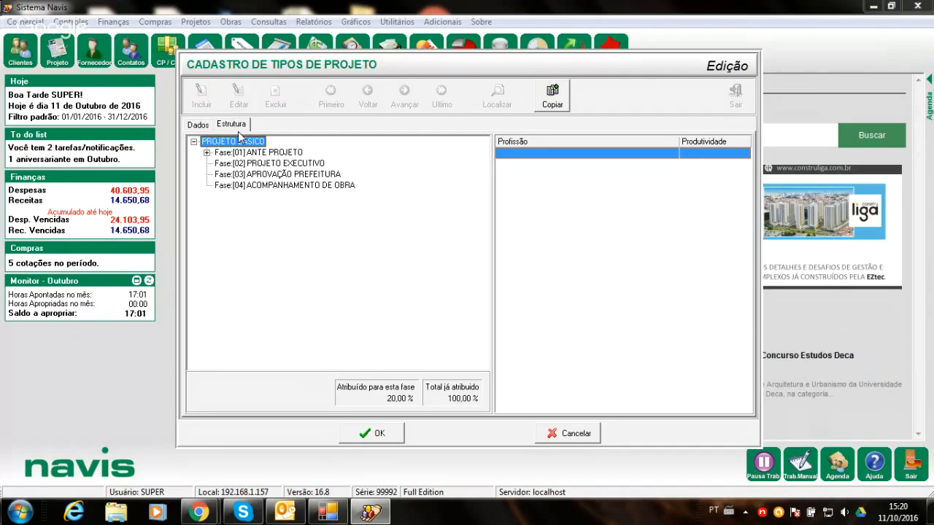
# - Add a phase with code 05 and the name TESTE to the PROJETO BÁSICO structure
pyautogui.rightClick(240, 143)
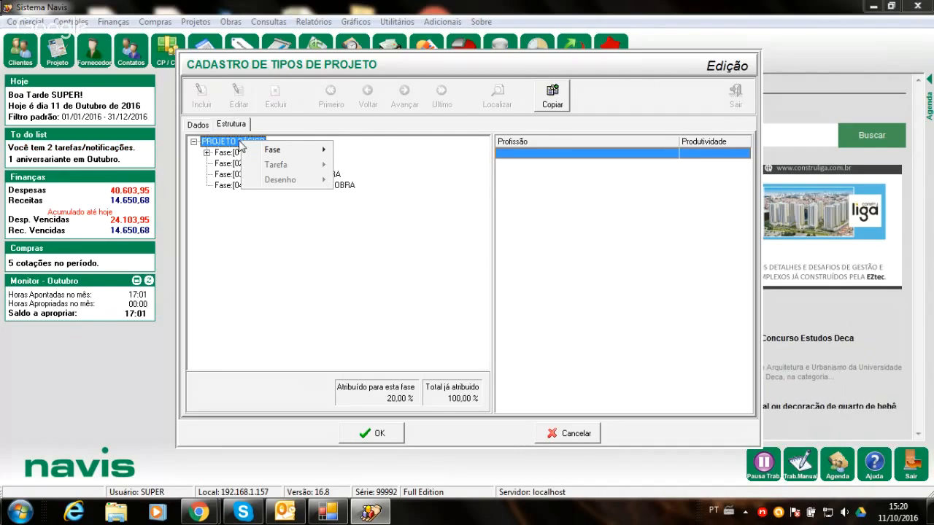
pyautogui.moveTo(253, 154)
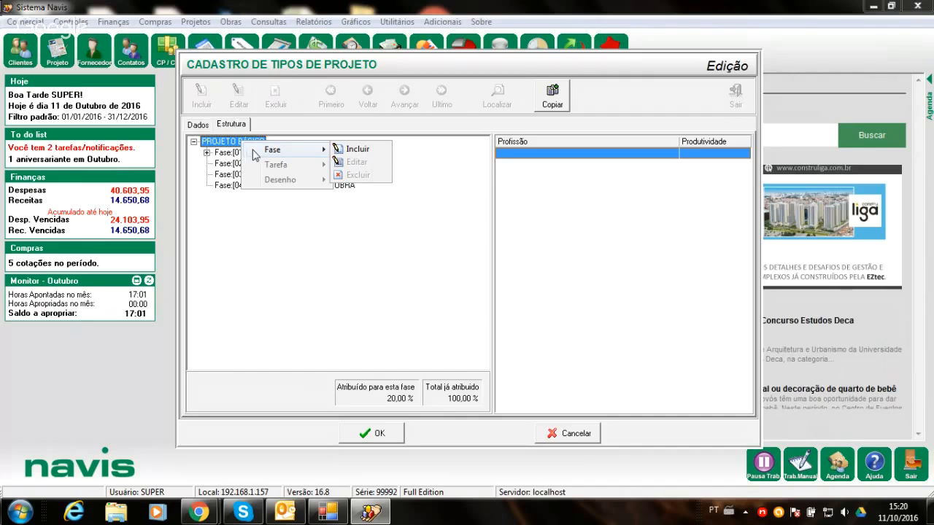
pyautogui.click(355, 150)
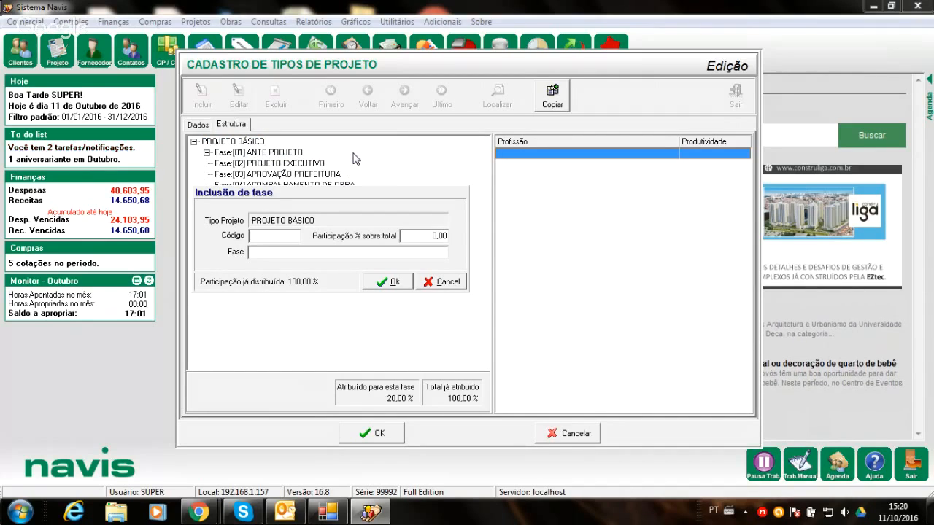
pyautogui.click(275, 234)
pyautogui.write('05')
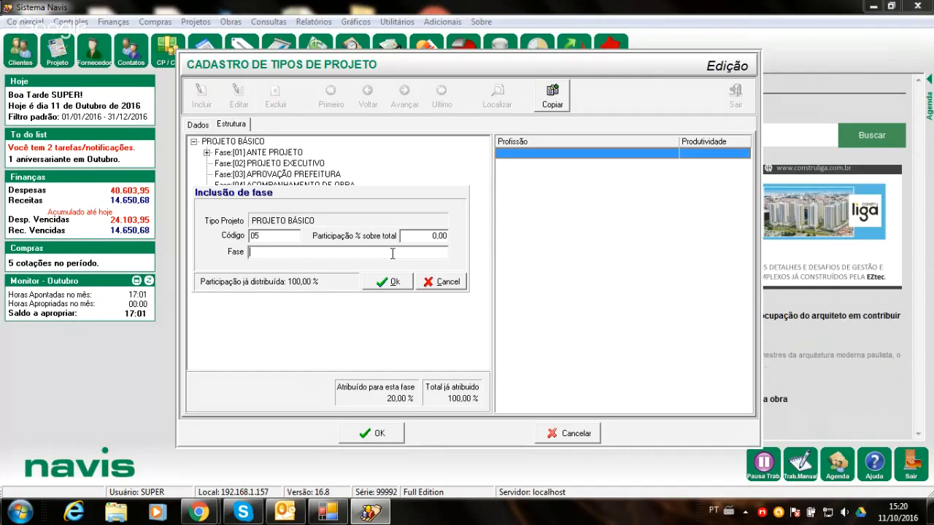
pyautogui.write('S')
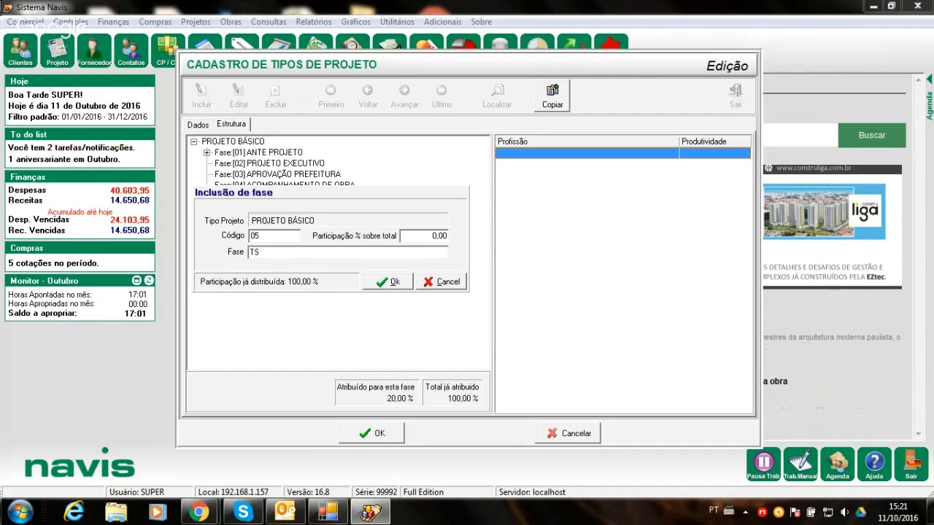
pyautogui.press('BackSpace')
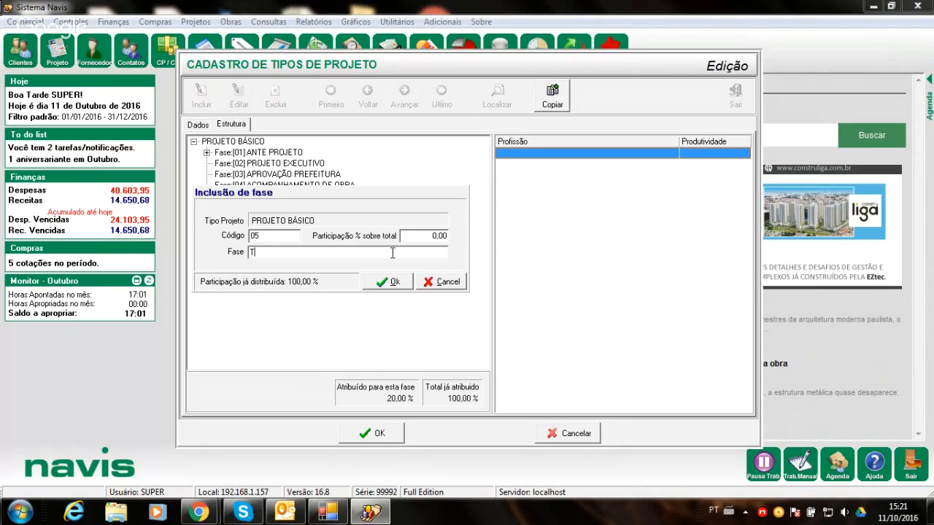
pyautogui.write('ST')
pyautogui.doubleClick(393, 252)
pyautogui.write('TEST')
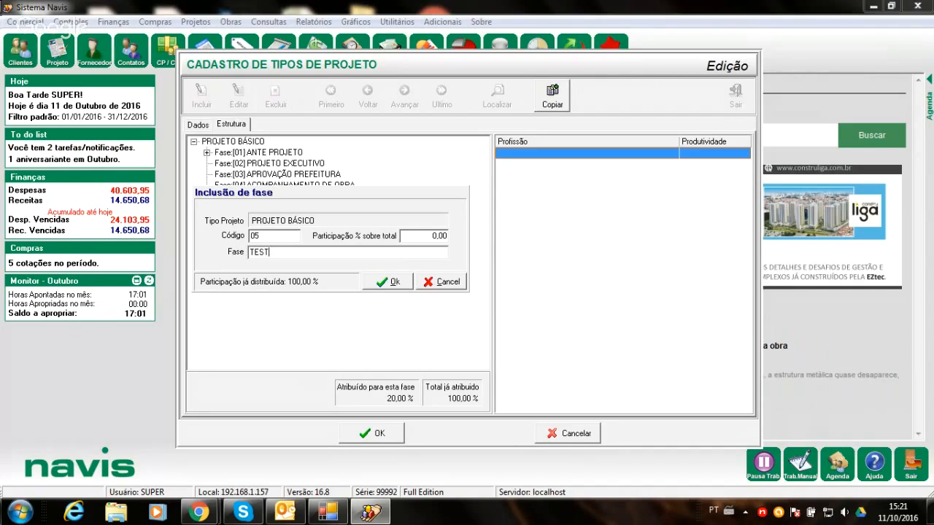
pyautogui.write('E')
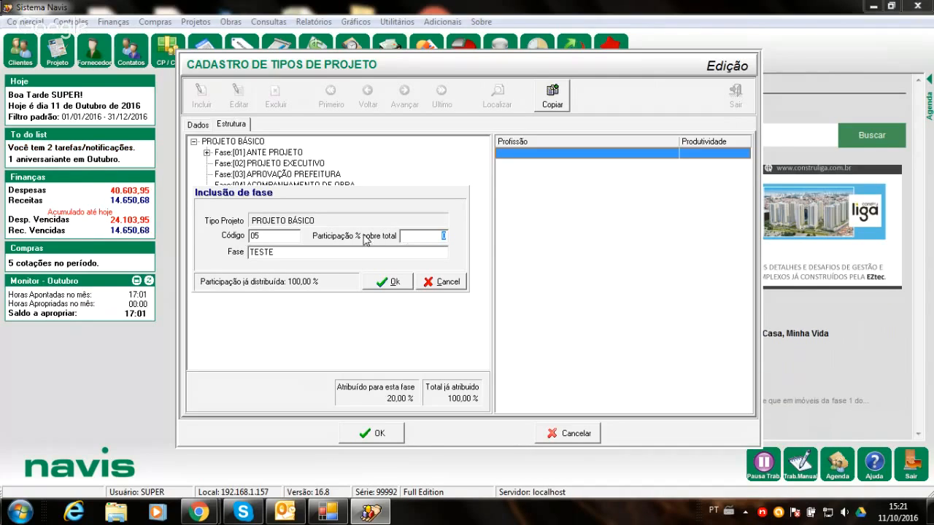
pyautogui.click(392, 282)
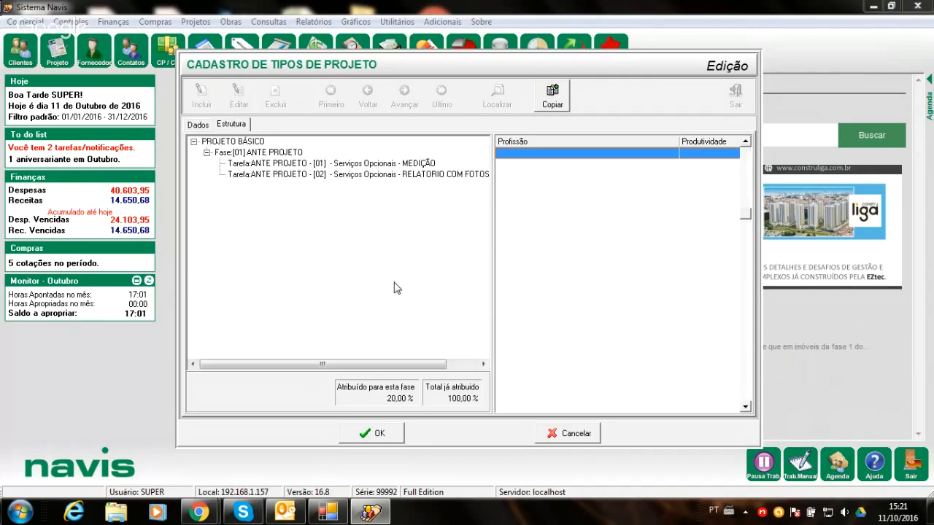
# - Check the percentage assigned to each PROJETO BÁSICO phase, from ANTE PROJETO through TESTE, and return to ANTE PROJETO
pyautogui.click(256, 154)
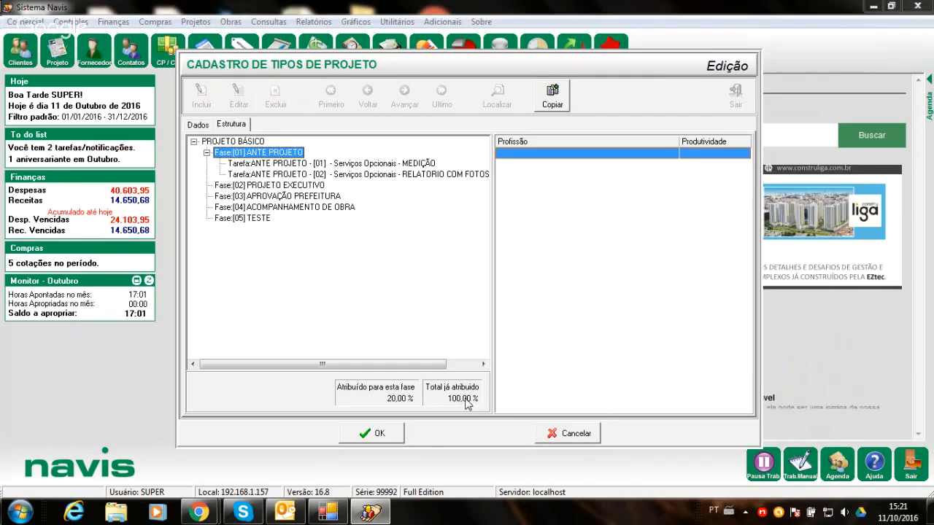
pyautogui.click(259, 187)
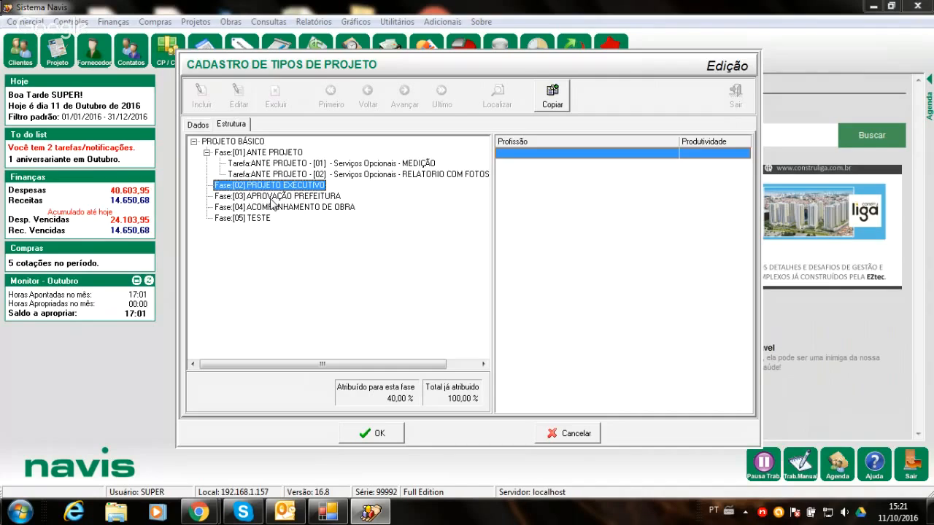
pyautogui.press('Down')
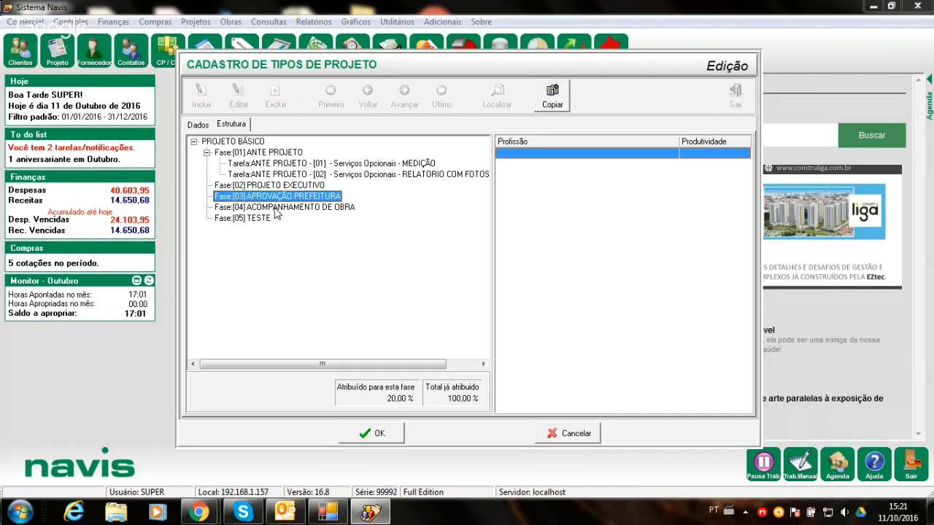
pyautogui.press('Down')
pyautogui.press('Down')
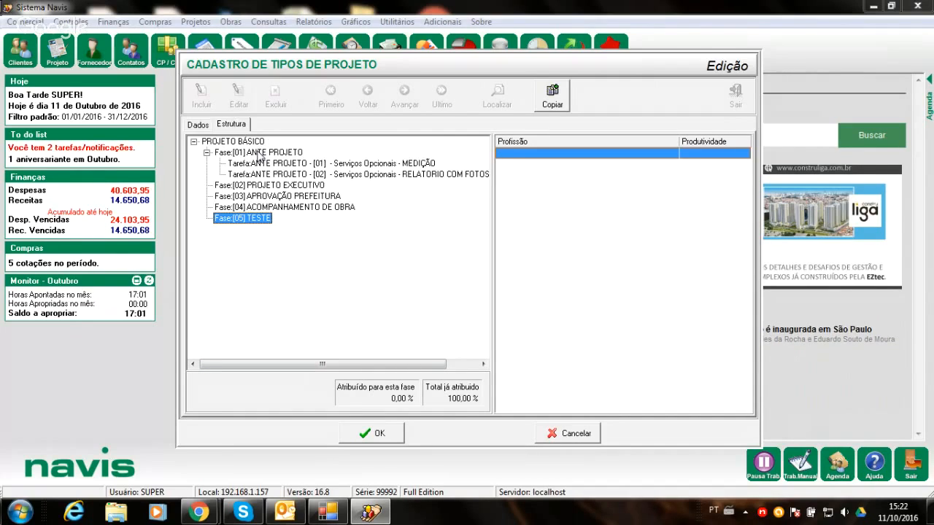
pyautogui.click(259, 153)
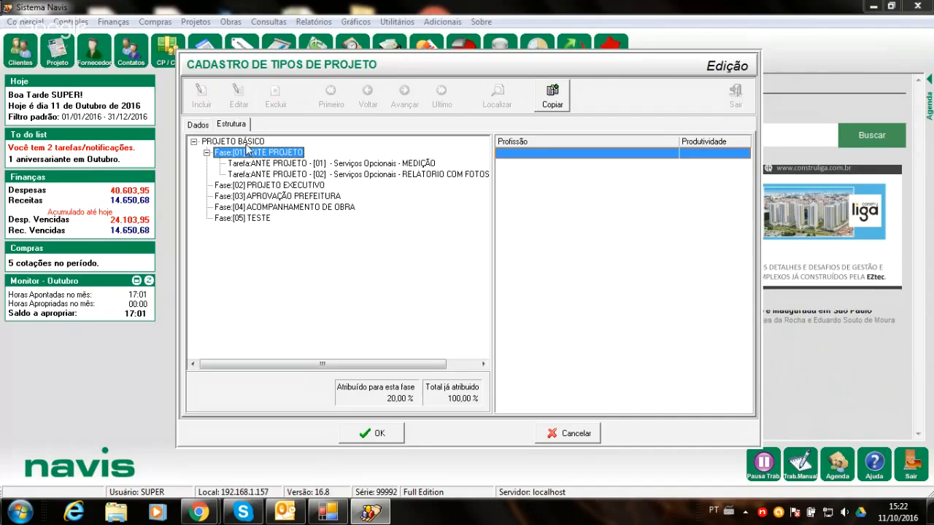
pyautogui.click(250, 144)
pyautogui.rightClick(254, 143)
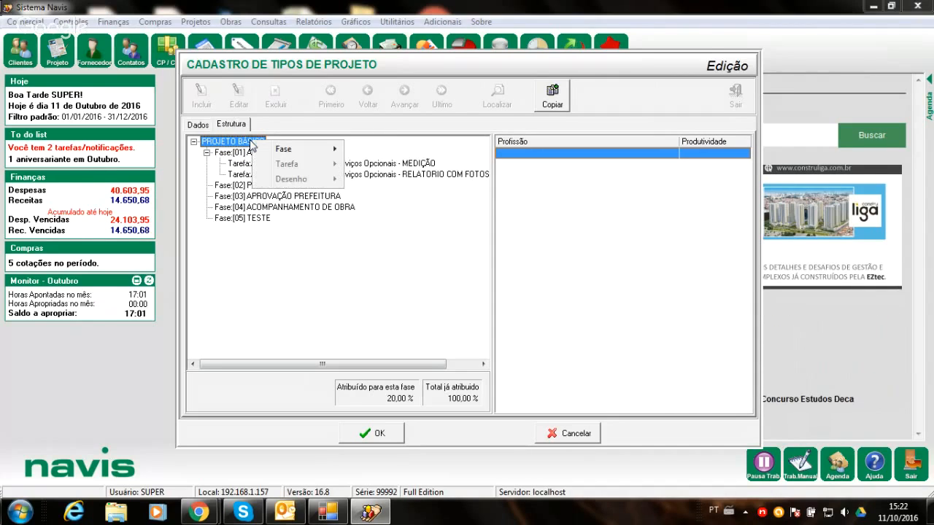
pyautogui.moveTo(285, 150)
pyautogui.click(388, 155)
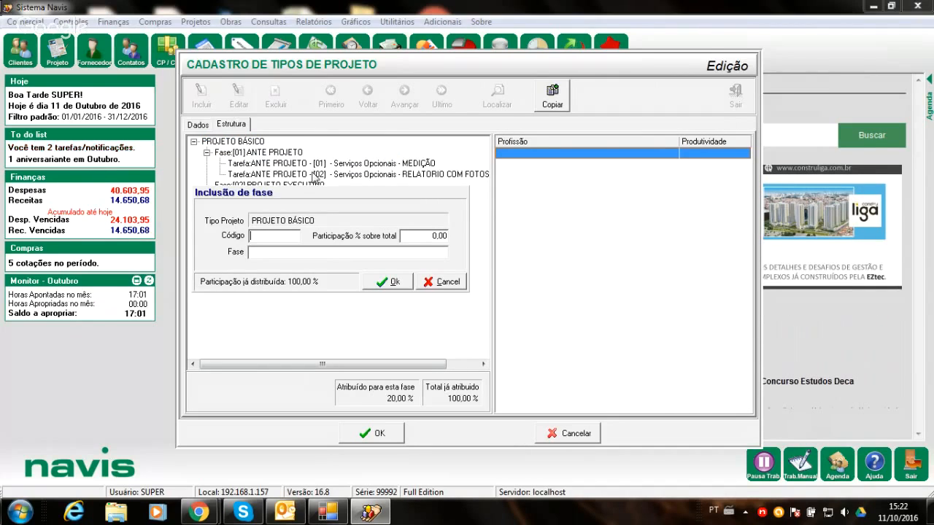
pyautogui.click(459, 283)
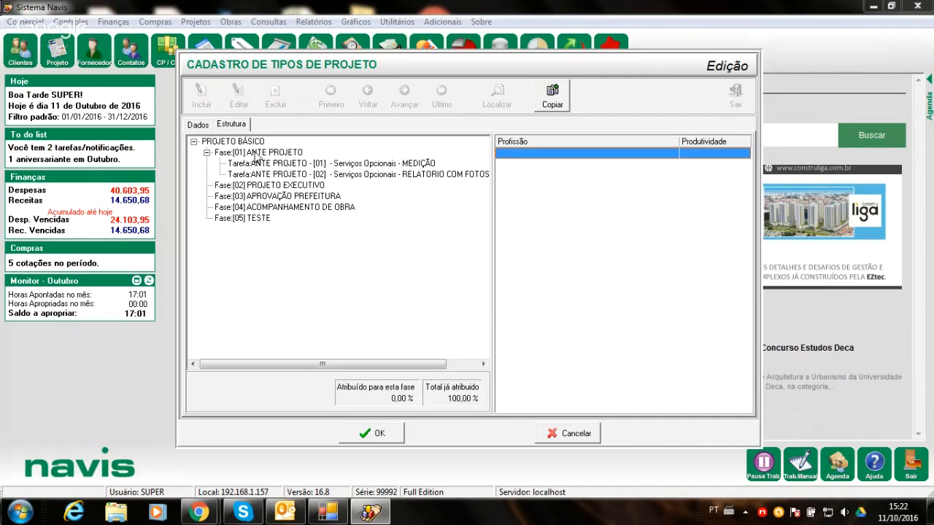
# - Start a new task under the ANTE PROJETO phase and enter JHHJK as its task text
pyautogui.click(256, 155)
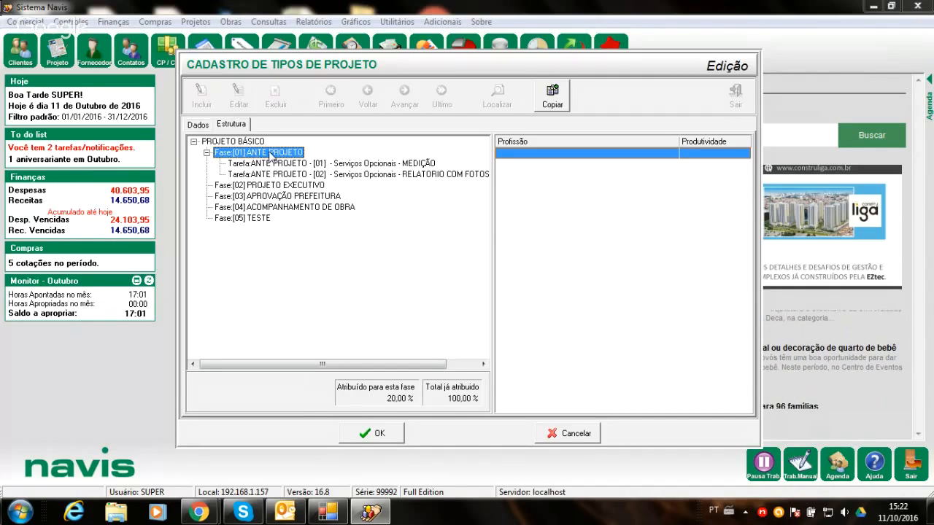
pyautogui.click(268, 153)
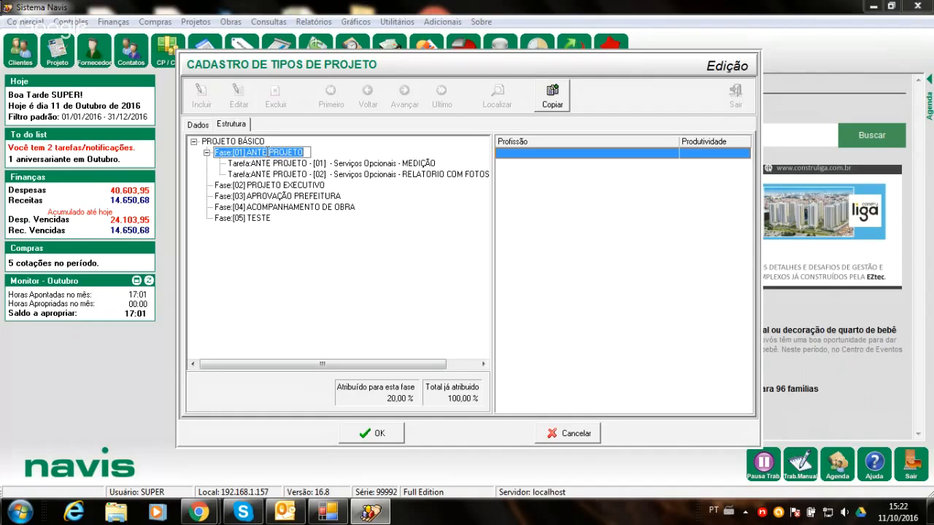
pyautogui.click(317, 155)
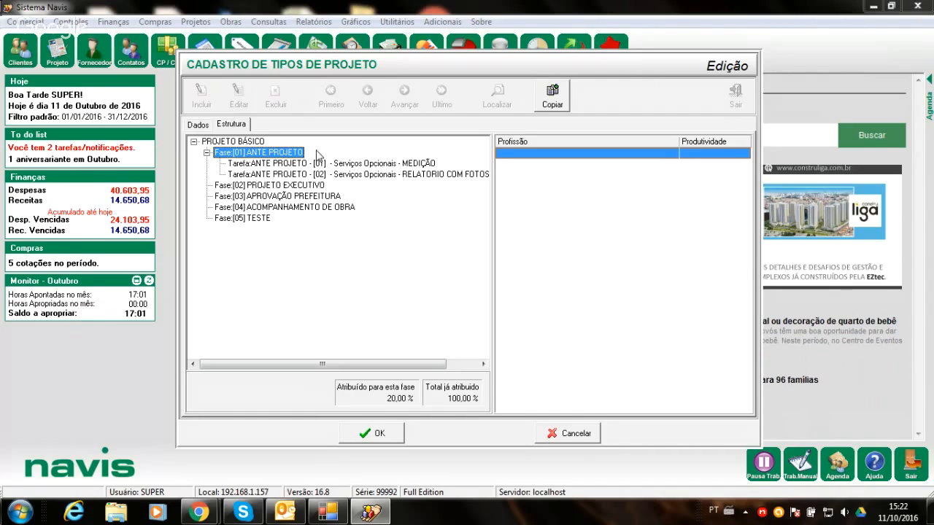
pyautogui.rightClick(289, 155)
pyautogui.moveTo(305, 184)
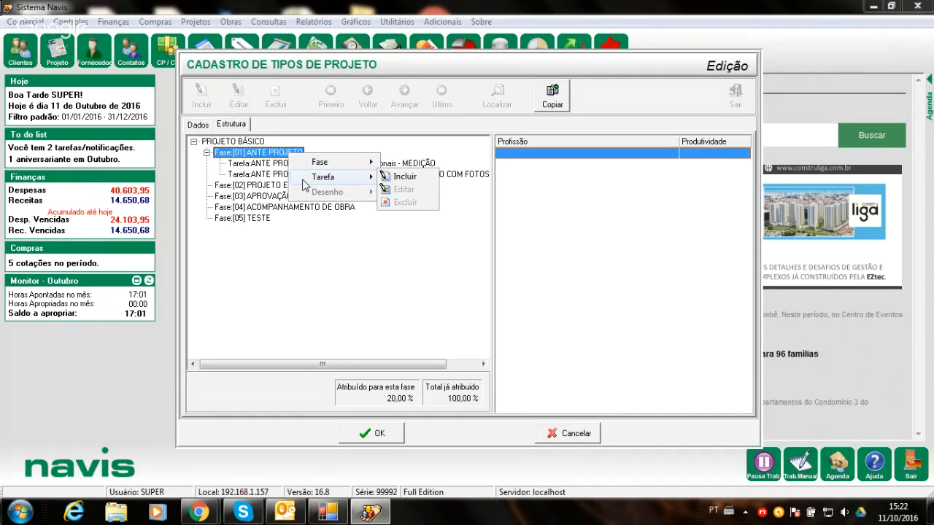
pyautogui.click(406, 179)
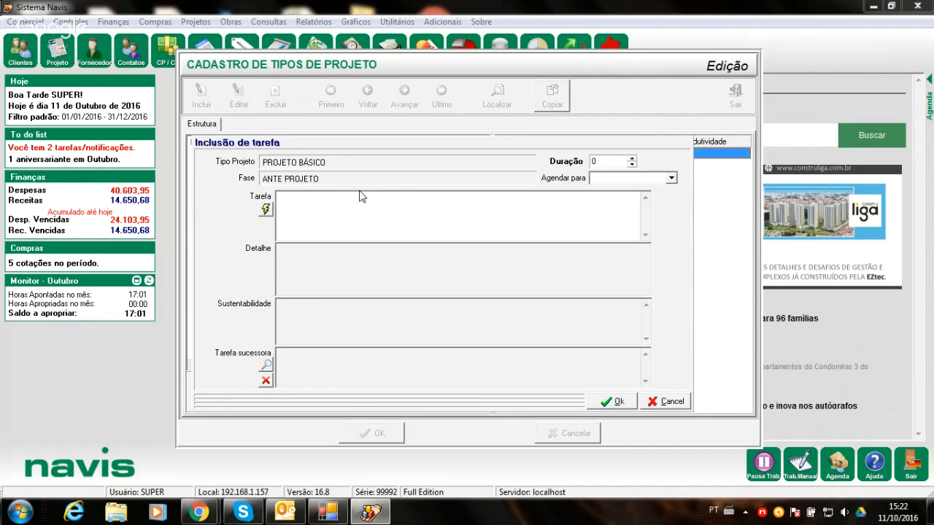
pyautogui.write('JH')
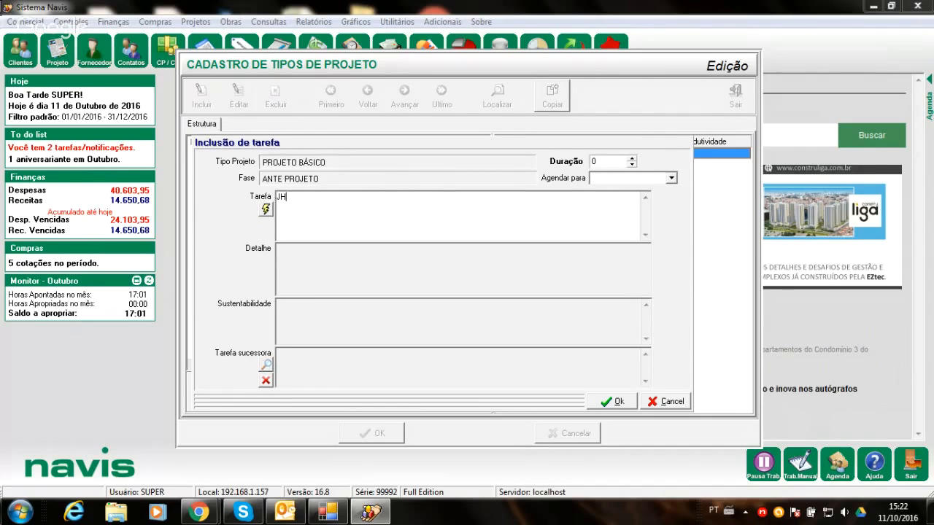
pyautogui.write('HJKKHK')
pyautogui.press('BackSpace')
pyautogui.press('BackSpace')
pyautogui.press('BackSpace')
pyautogui.press('BackSpace')
pyautogui.press('BackSpace')
pyautogui.press('BackSpace')
pyautogui.press('BackSpace')
pyautogui.press('BackSpace')
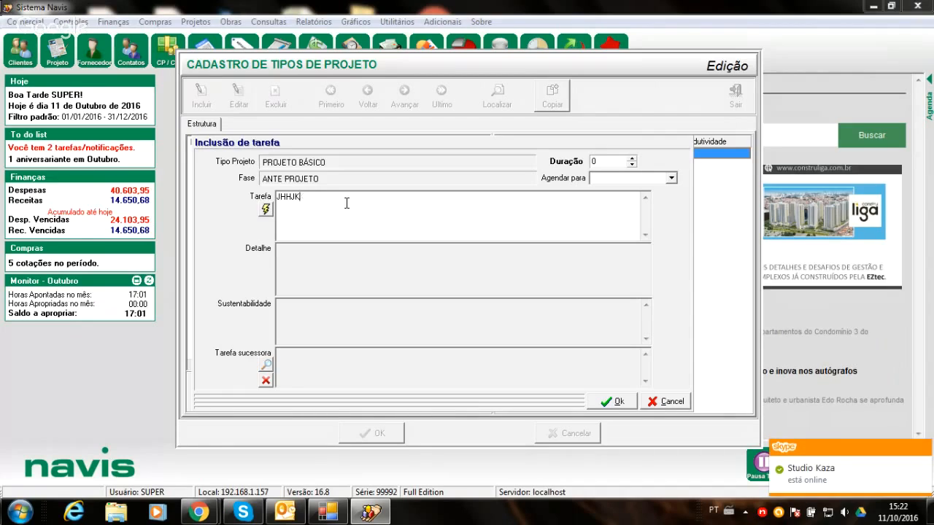
# - Open the task search from the new task, choose the ARQUITETURA E URBANISMO group, and look through its sub-tasks
pyautogui.click(264, 209)
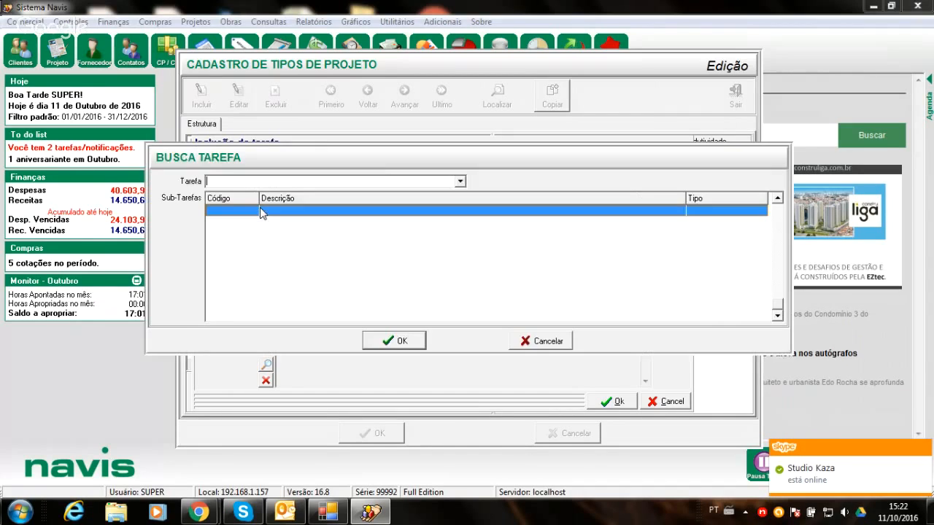
pyautogui.click(459, 183)
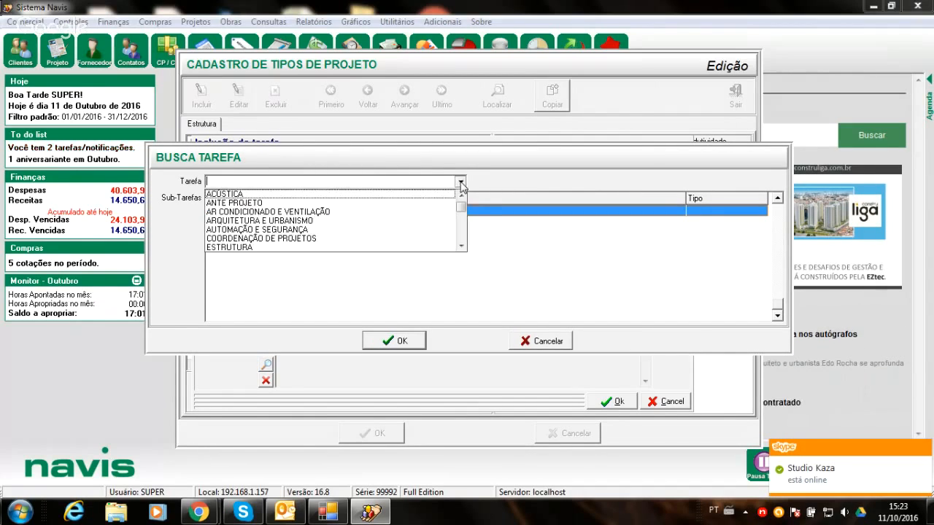
pyautogui.click(330, 221)
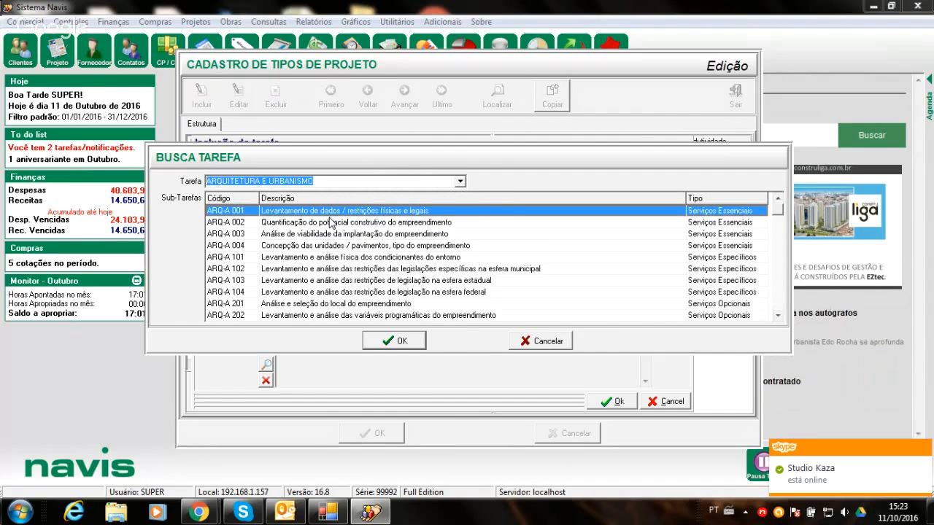
pyautogui.click(777, 316)
pyautogui.click(777, 315)
pyautogui.click(777, 315)
pyautogui.click(777, 316)
pyautogui.click(775, 317)
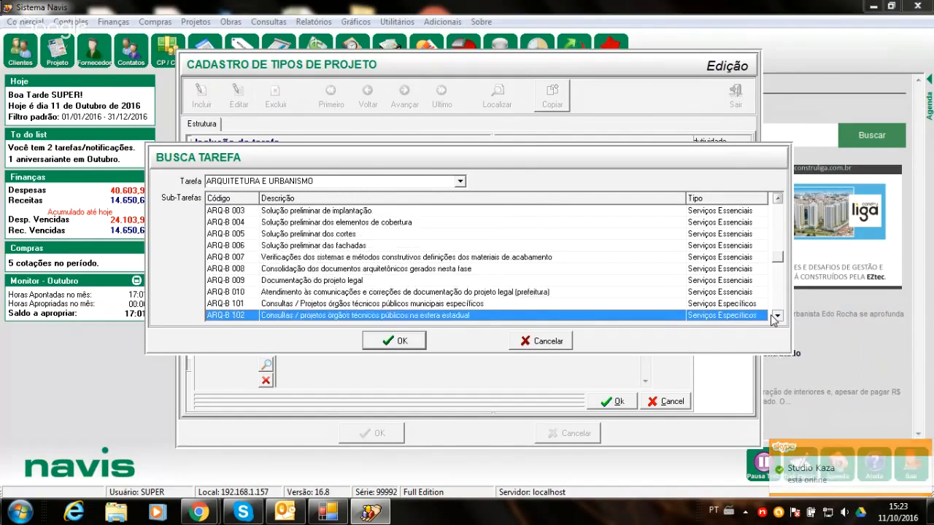
pyautogui.click(775, 317)
pyautogui.click(777, 317)
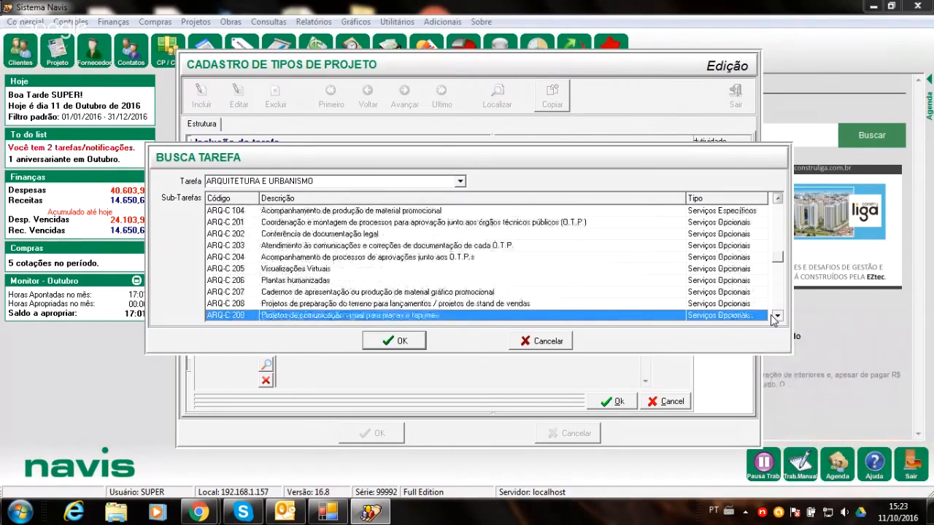
pyautogui.click(776, 317)
pyautogui.click(777, 316)
pyautogui.click(776, 317)
pyautogui.click(776, 317)
pyautogui.click(776, 317)
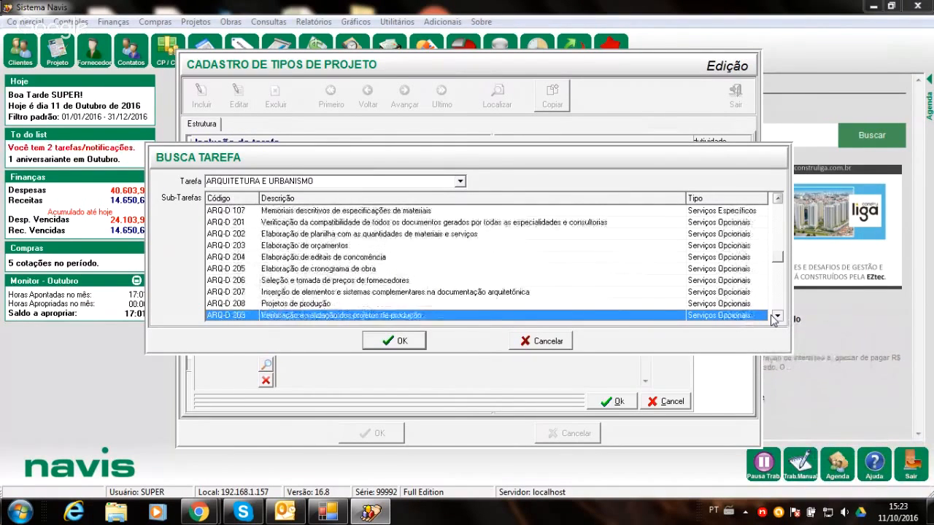
pyautogui.click(776, 317)
pyautogui.click(776, 317)
# - Look through the task groups in the search, switch to ANTE PROJETO, and pick its DESENHAR BASES sub-task for the new task
pyautogui.click(459, 181)
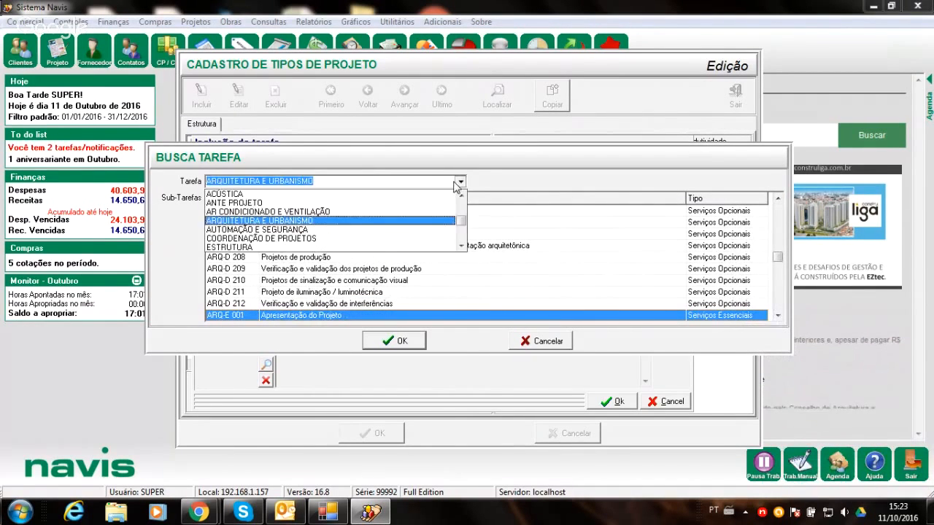
pyautogui.click(461, 247)
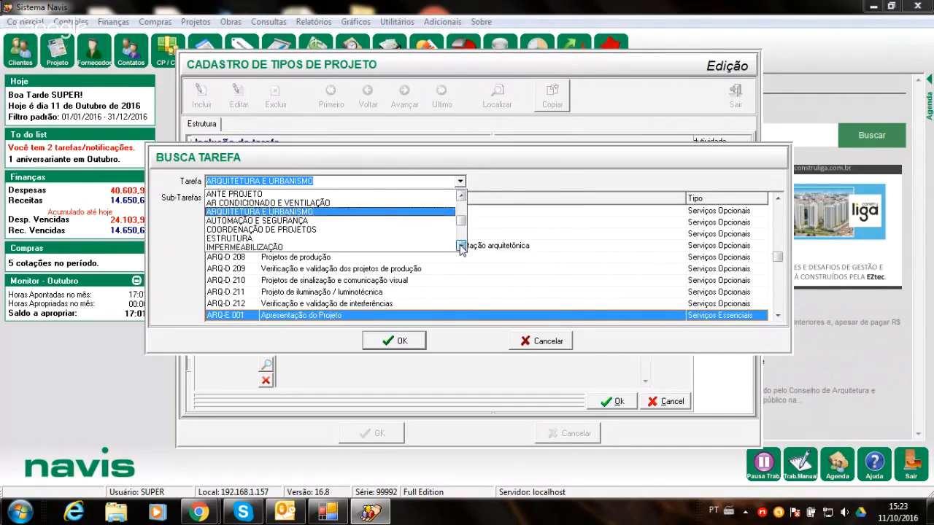
pyautogui.click(461, 246)
pyautogui.click(461, 246)
pyautogui.click(461, 247)
pyautogui.click(461, 247)
pyautogui.click(461, 246)
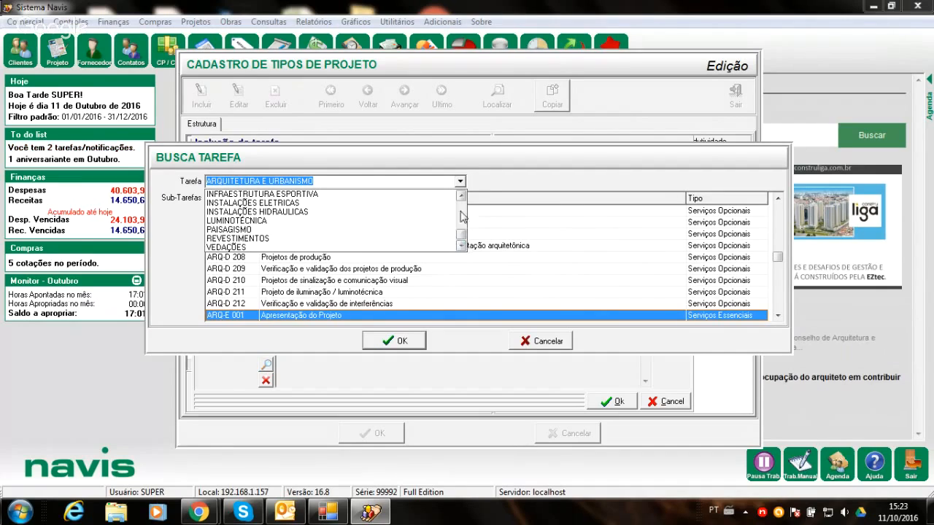
pyautogui.moveTo(461, 236); pyautogui.dragTo(460, 197)
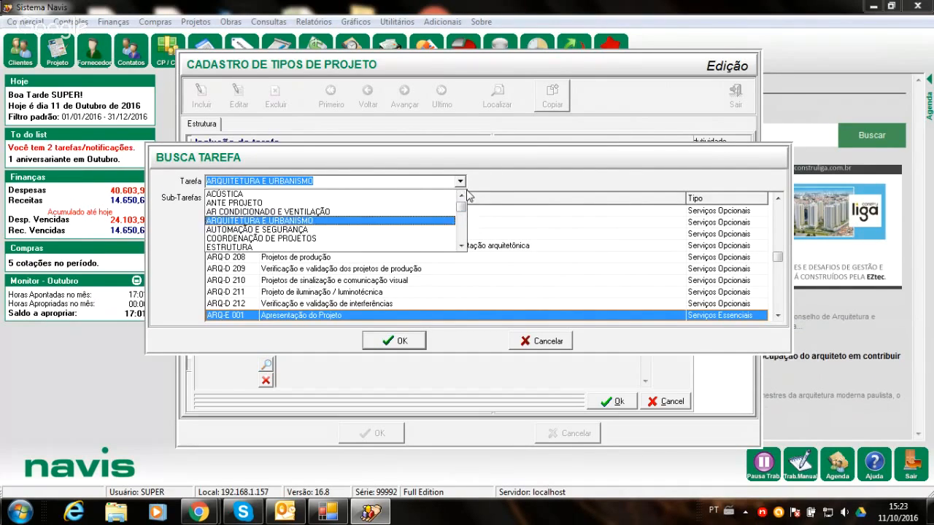
pyautogui.click(247, 203)
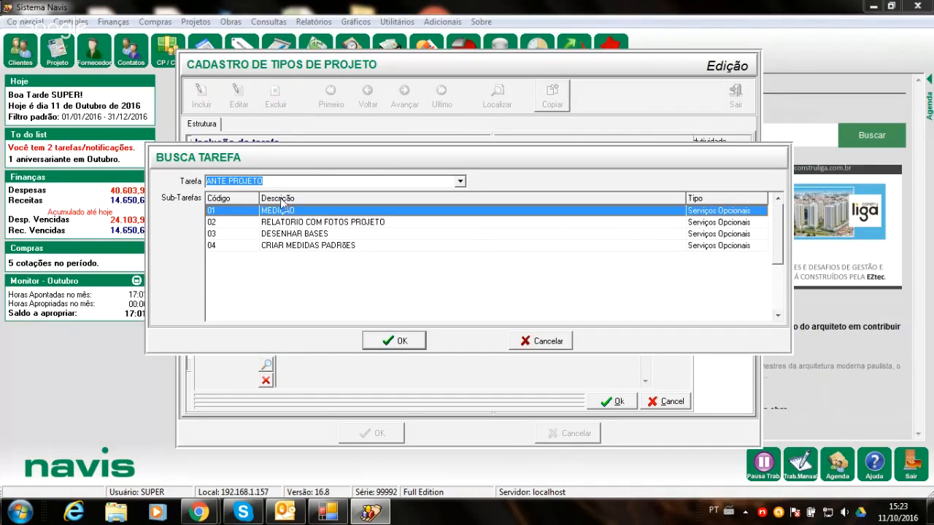
pyautogui.click(460, 182)
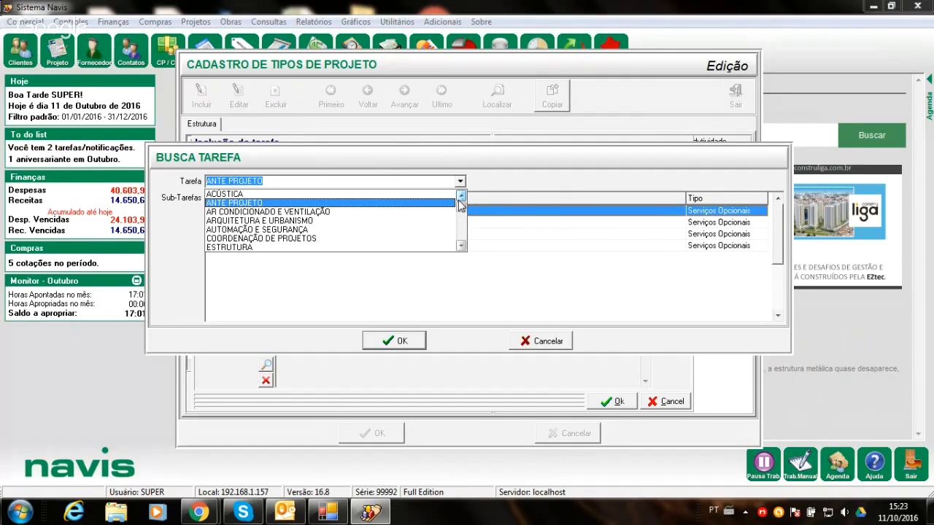
pyautogui.click(525, 190)
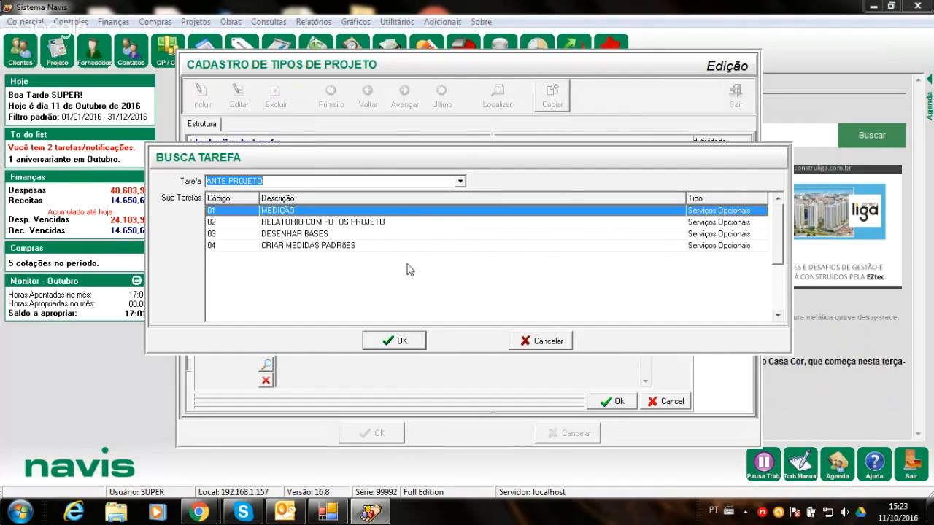
pyautogui.doubleClick(322, 234)
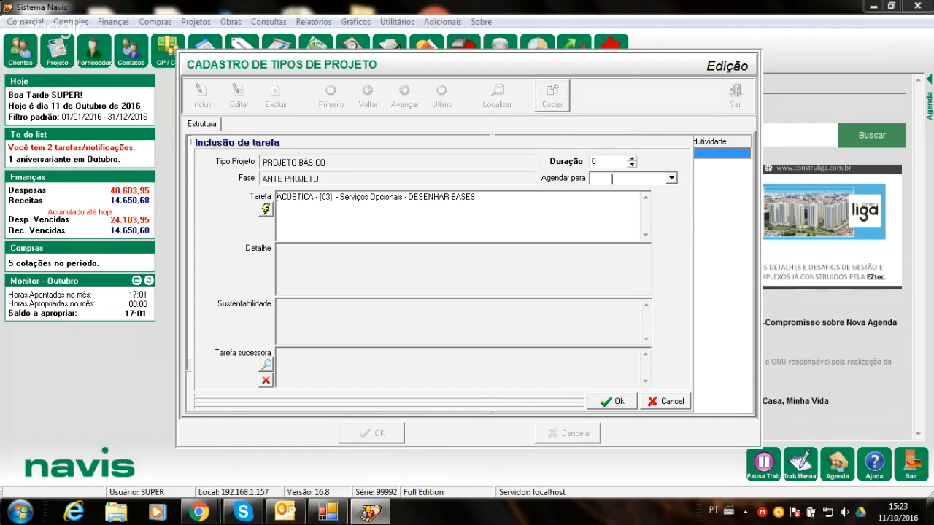
# - Raise the new DESENHAR BASES task's duration by one and save the task under the ANTE PROJETO phase
pyautogui.click(408, 256)
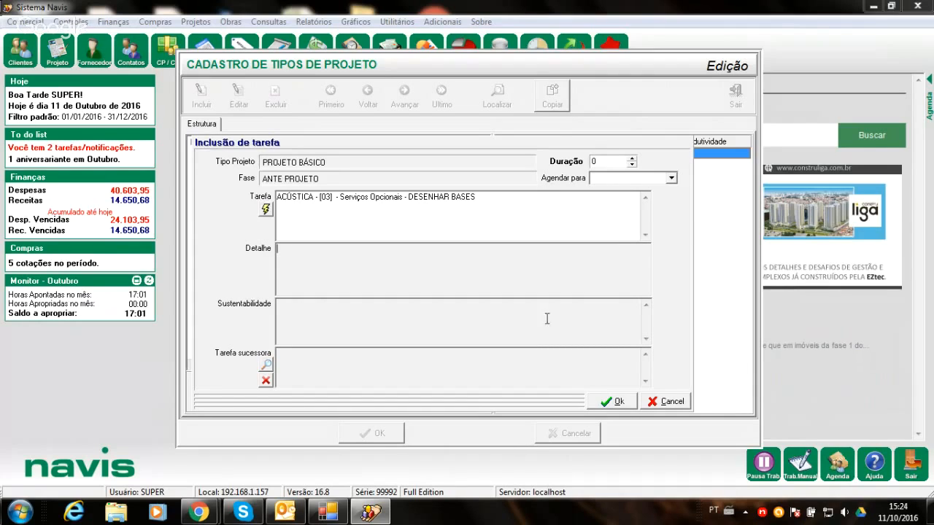
pyautogui.click(616, 401)
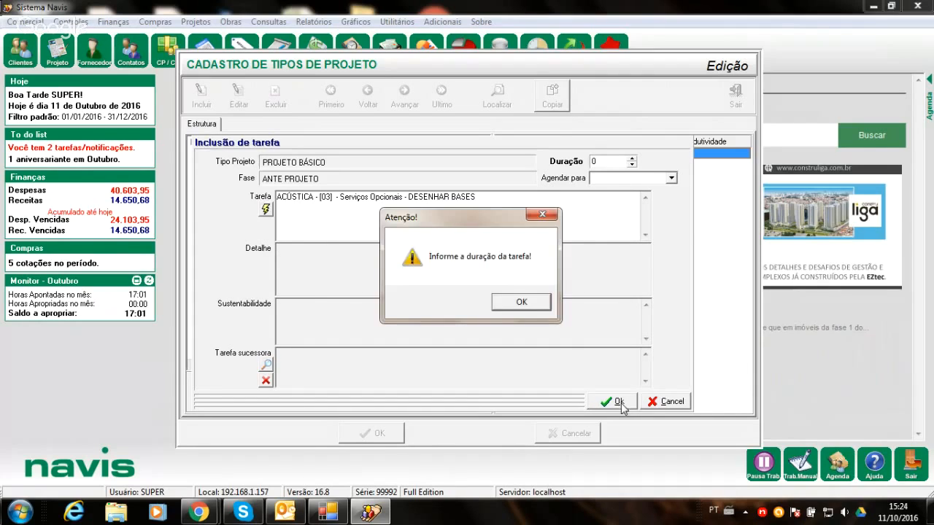
pyautogui.click(531, 304)
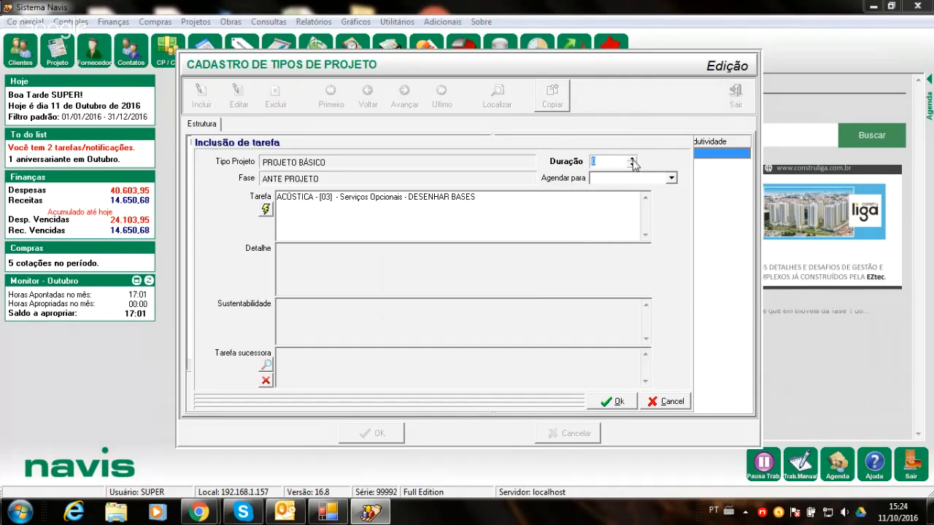
pyautogui.click(632, 159)
pyautogui.click(618, 402)
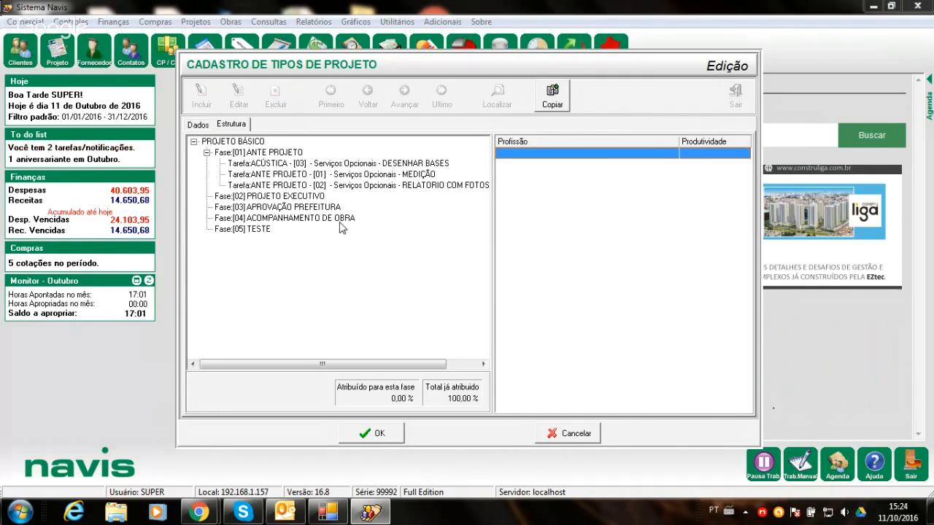
# - Select the new DESENHAR BASES task in the structure, save the PROJETO BÁSICO project type, and close the register
pyautogui.click(322, 162)
pyautogui.click(321, 164)
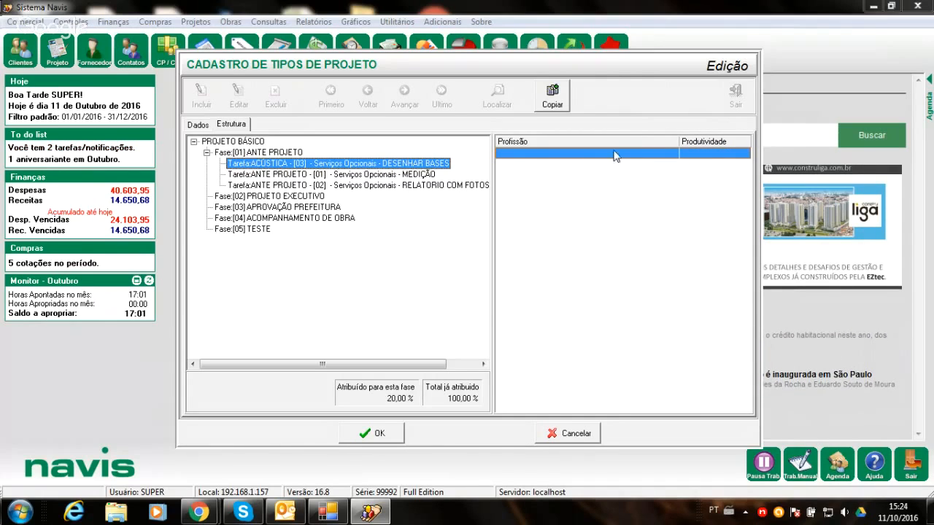
pyautogui.click(374, 432)
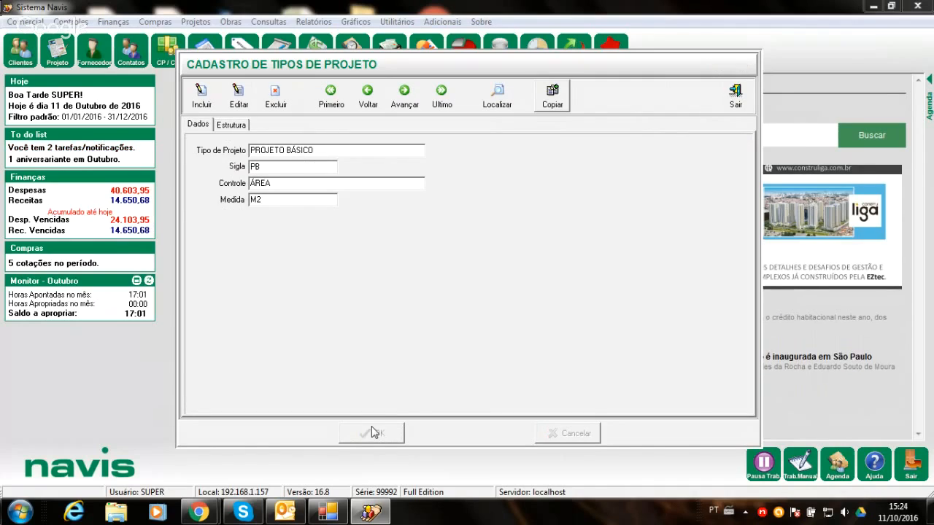
pyautogui.click(737, 95)
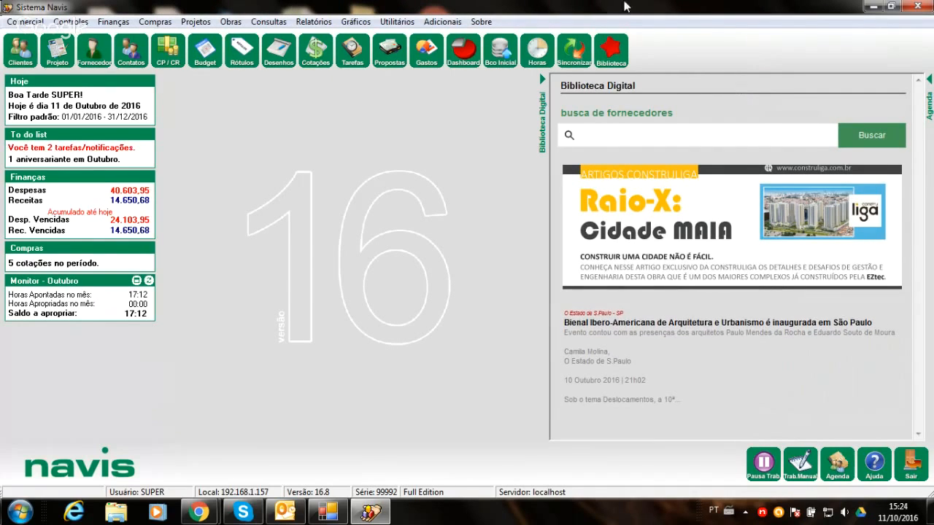
# - Open the job functions register (Funções) and load the ARQUITETO record from its search
pyautogui.click(397, 22)
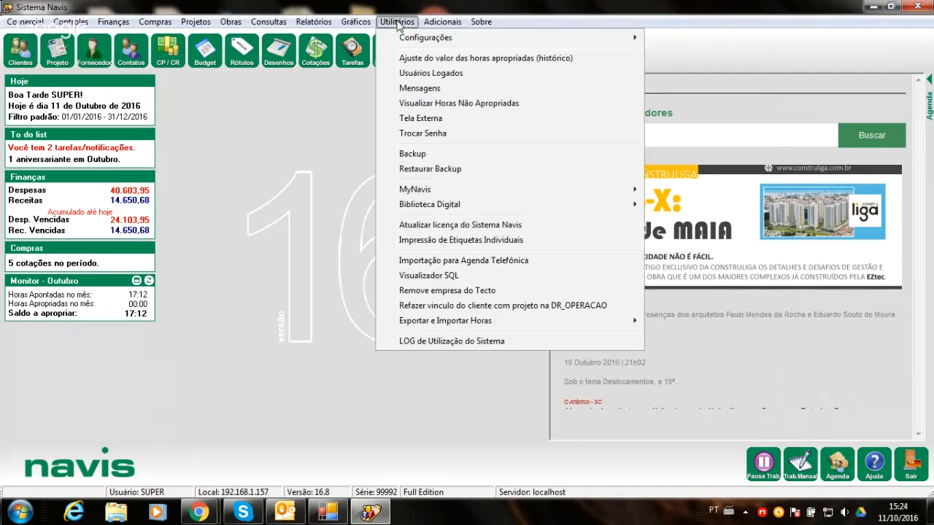
pyautogui.moveTo(400, 42)
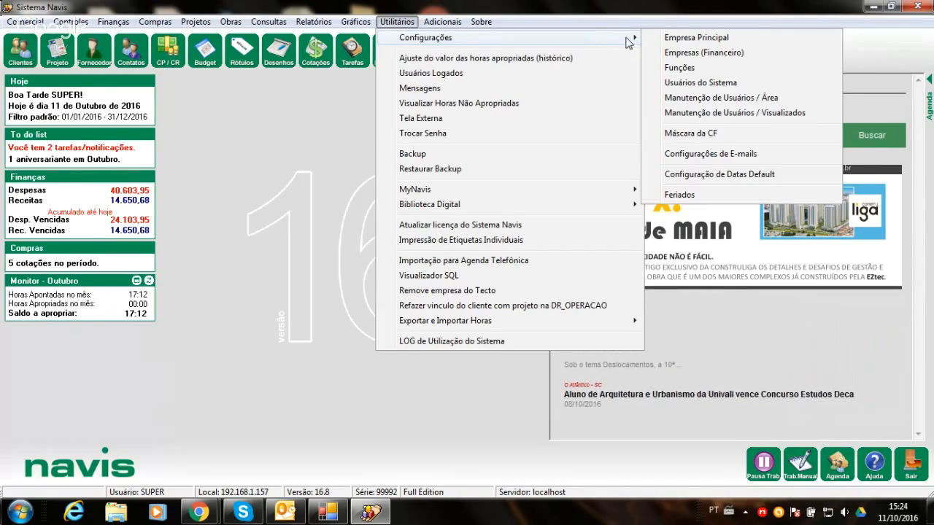
pyautogui.click(676, 69)
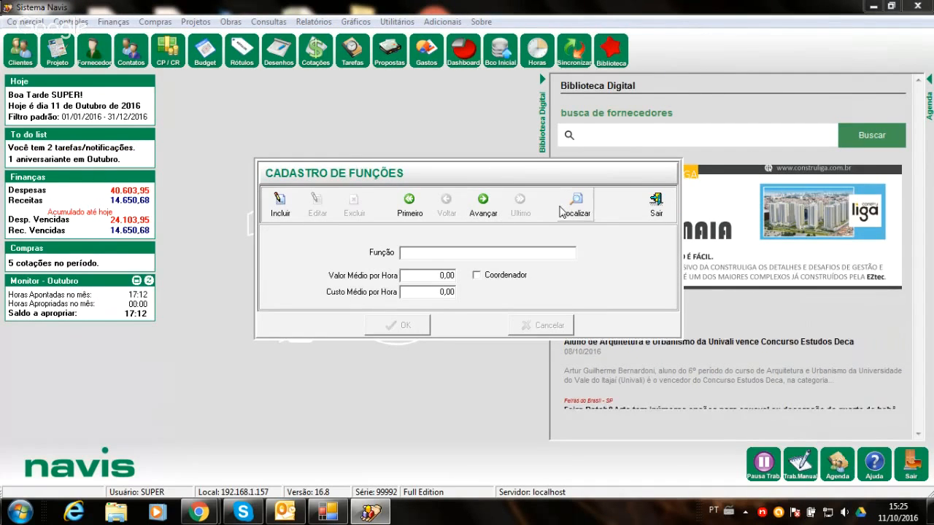
pyautogui.click(562, 209)
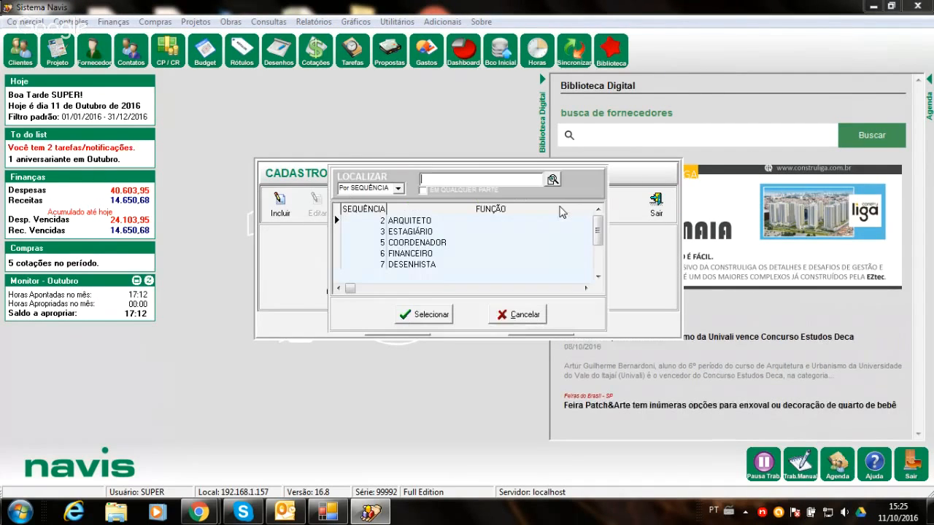
pyautogui.doubleClick(413, 220)
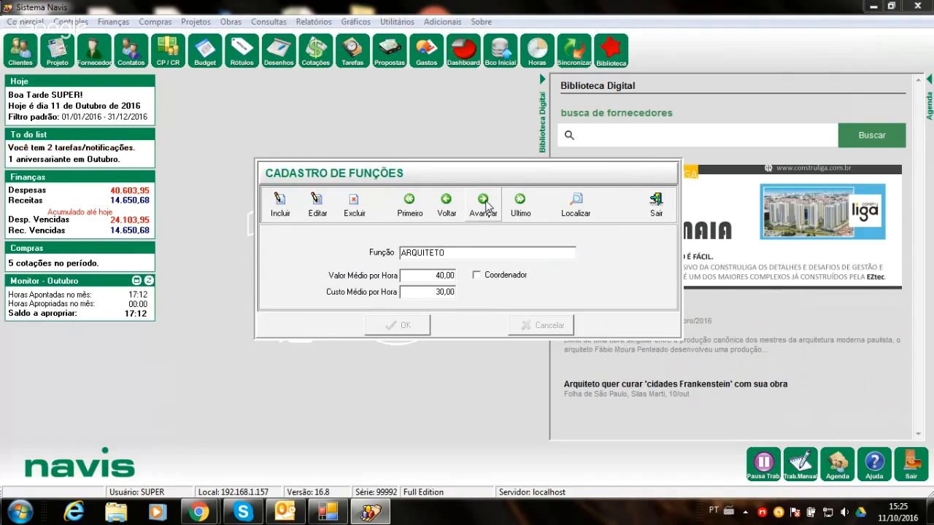
# - Review the hourly value and cost of the other functions, return to ARQUITETO, and close the functions register
pyautogui.click(485, 205)
pyautogui.click(484, 206)
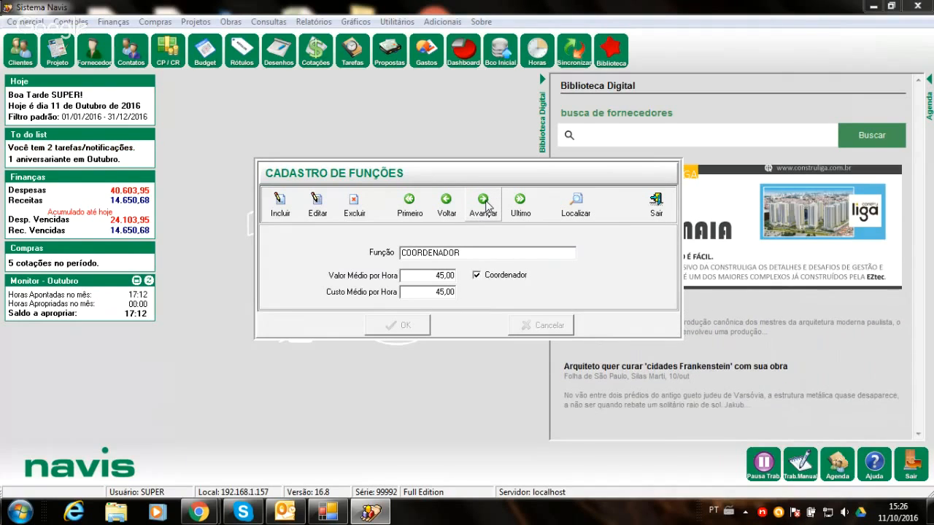
pyautogui.click(484, 206)
pyautogui.click(485, 205)
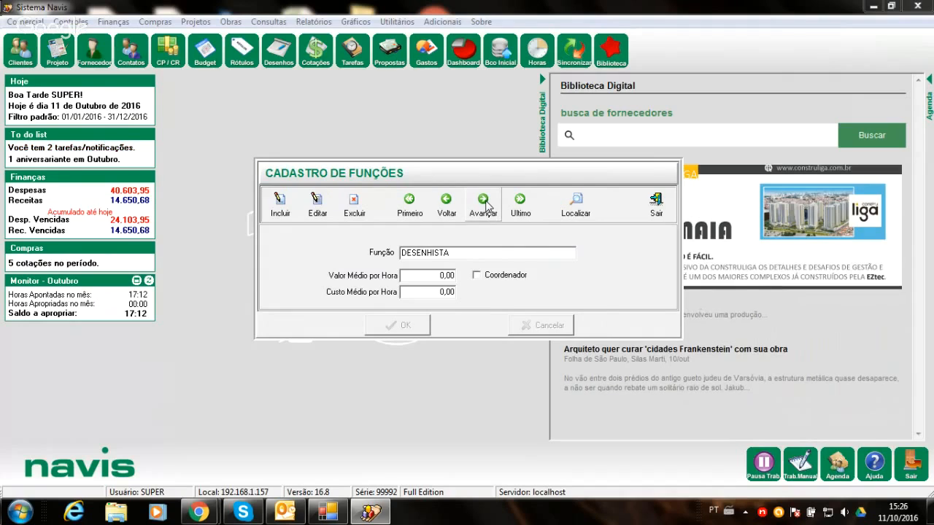
pyautogui.click(484, 205)
pyautogui.click(465, 282)
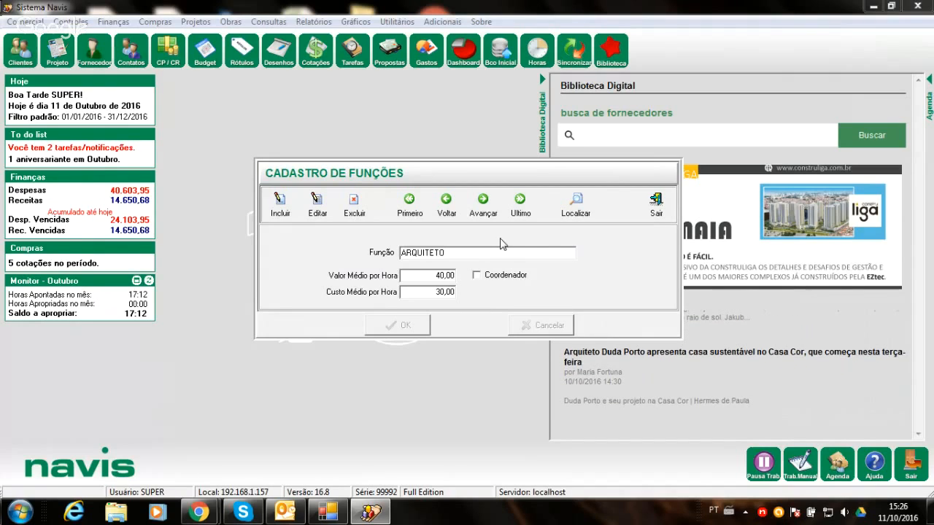
pyautogui.click(655, 208)
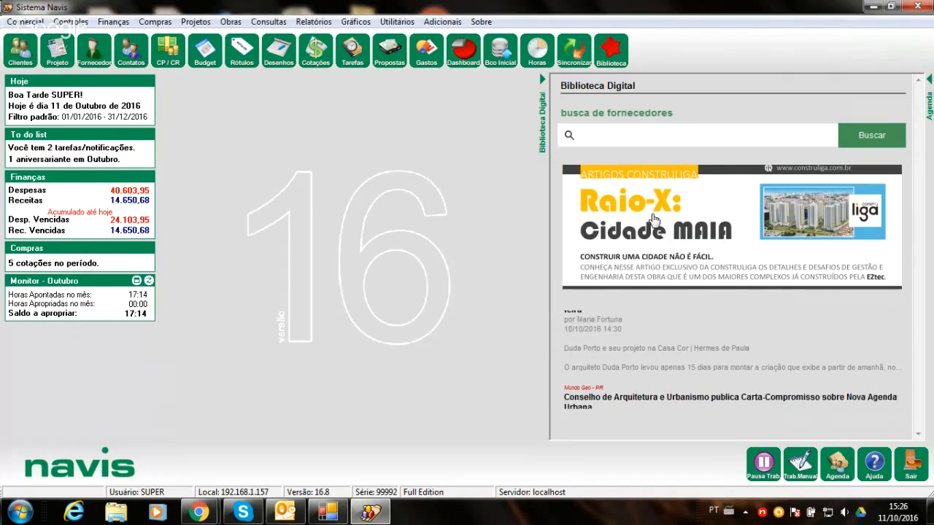
pyautogui.click(394, 21)
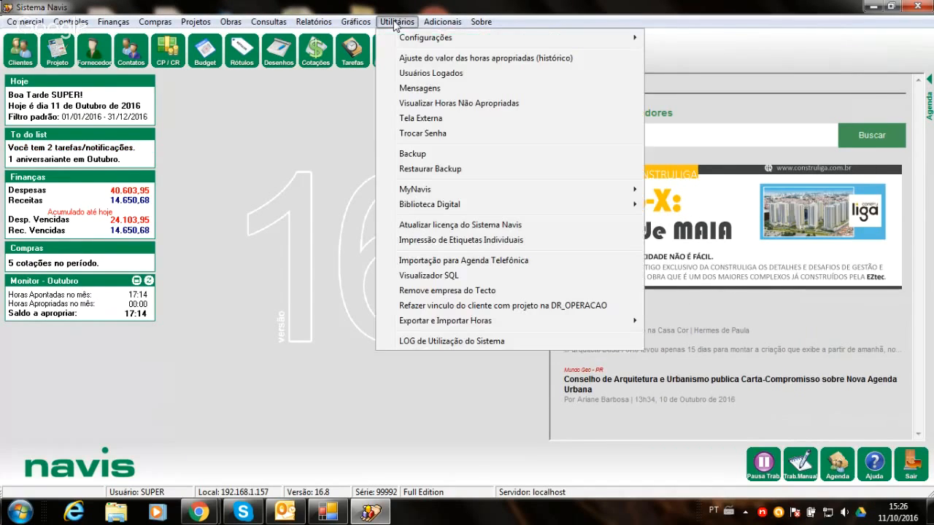
pyautogui.moveTo(398, 41)
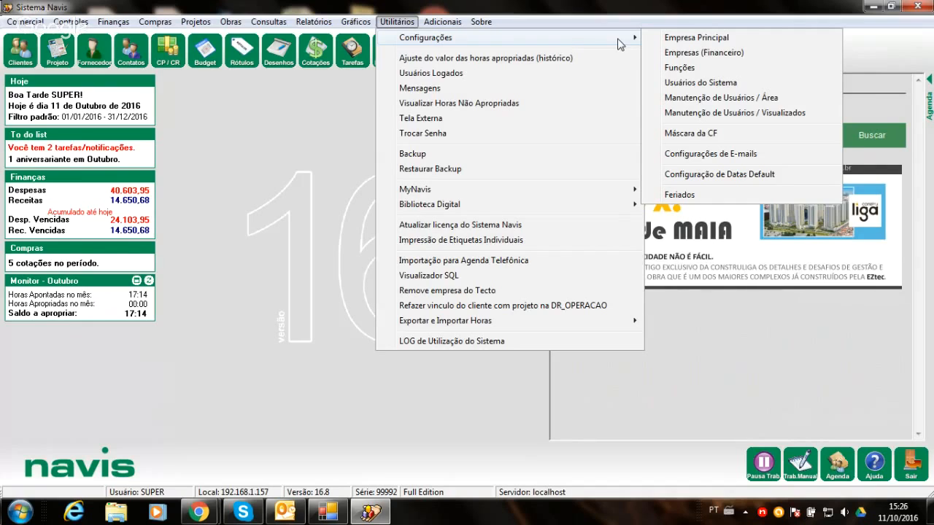
pyautogui.click(274, 124)
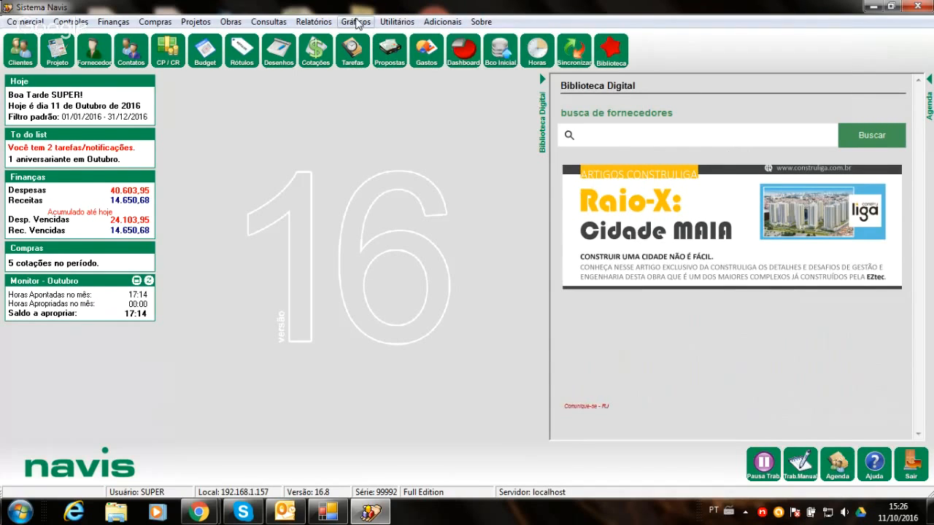
# - Open the Produção/Produtividade Por Projeto, Função e Usuário chart and run it for project 1001- RESIDENCIAL DAS FLORES
pyautogui.click(357, 22)
pyautogui.click(359, 56)
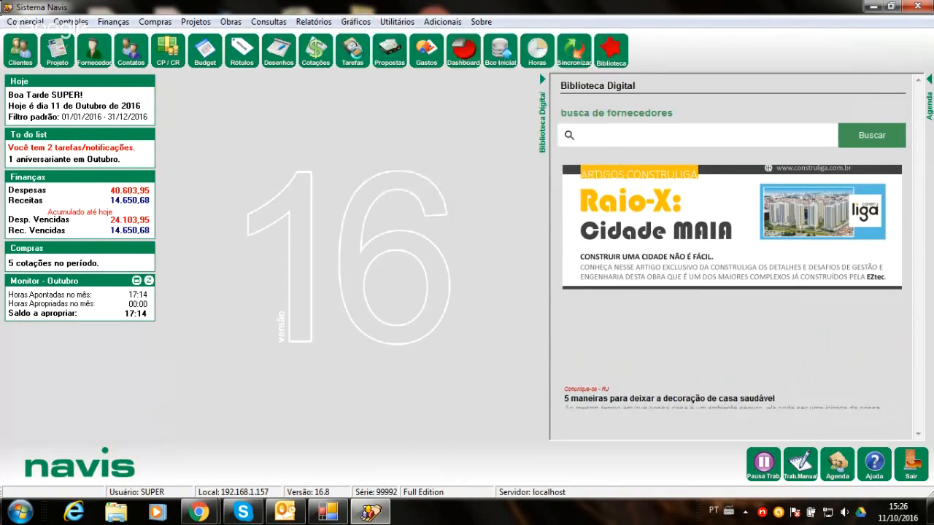
pyautogui.click(188, 44)
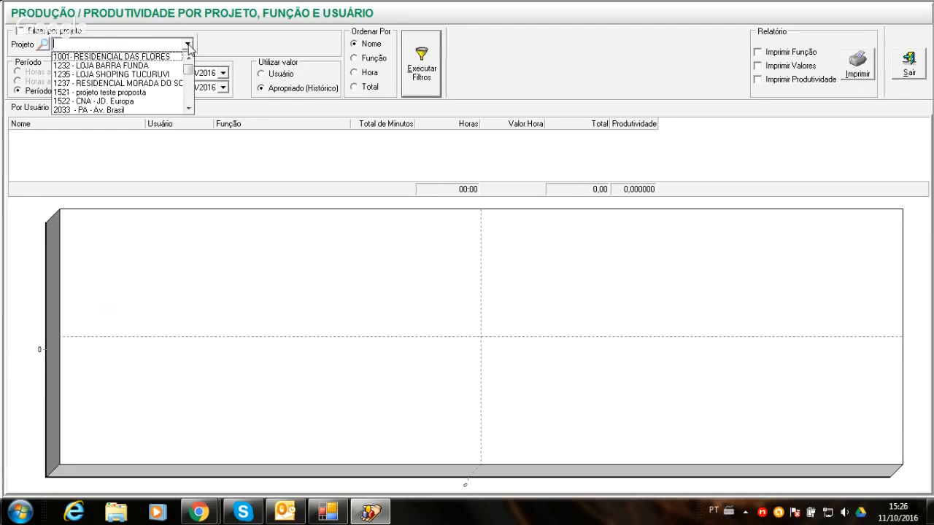
pyautogui.click(162, 58)
pyautogui.click(413, 71)
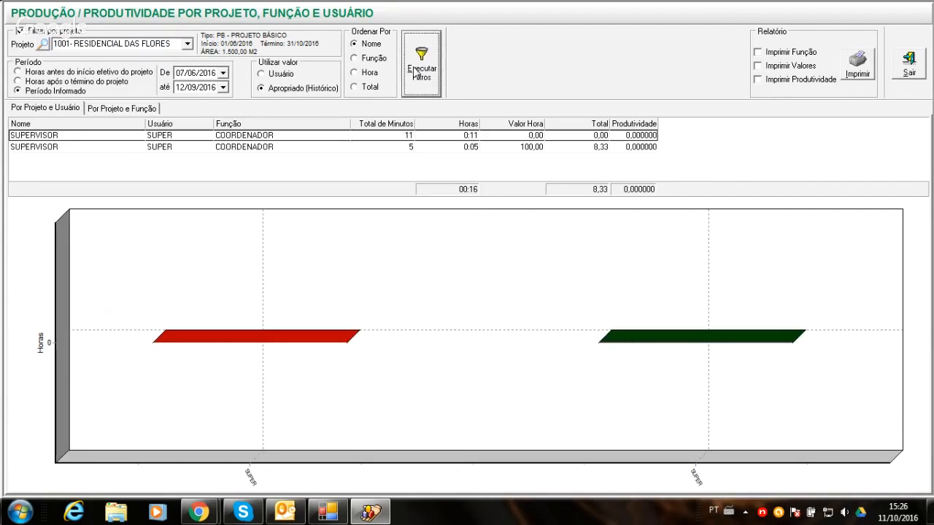
# - Run the productivity chart for project 1232 - LOJA BARRA FUNDA, examine the productivity per user, and close the chart
pyautogui.click(188, 45)
pyautogui.click(159, 65)
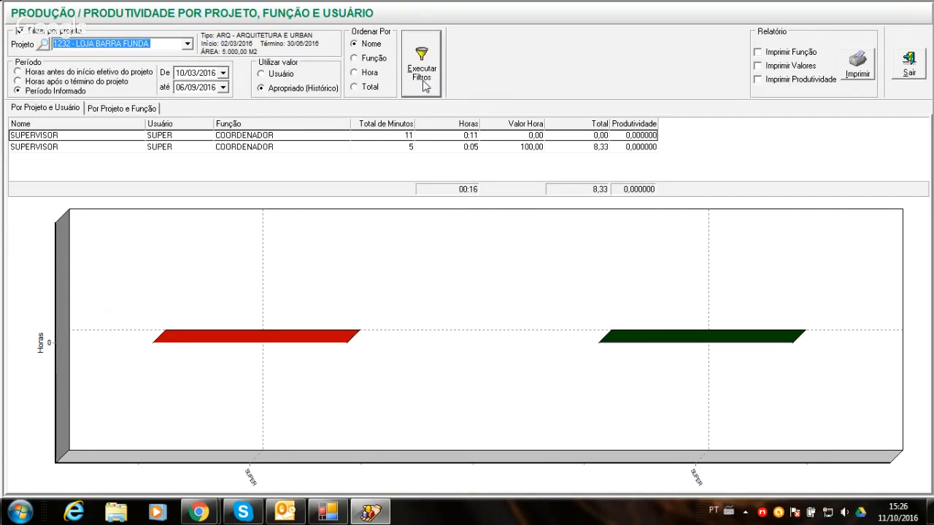
pyautogui.click(425, 81)
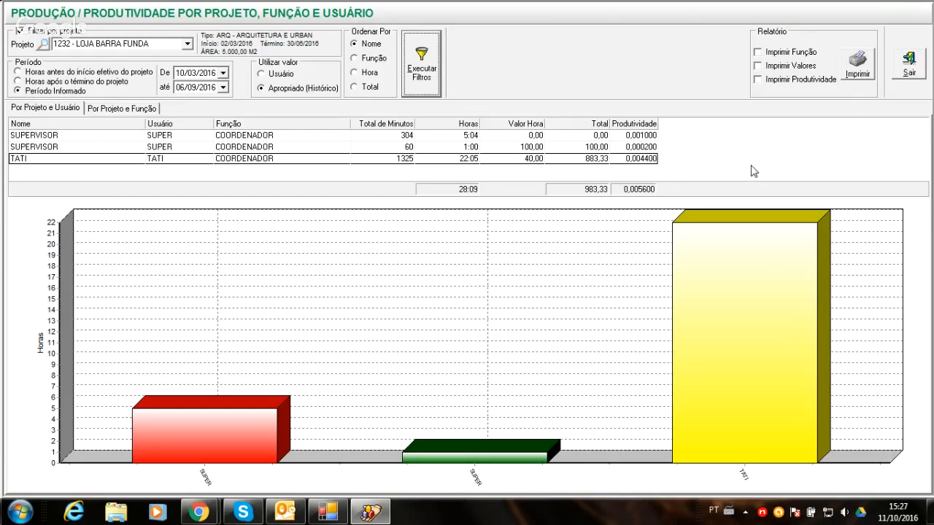
pyautogui.click(917, 73)
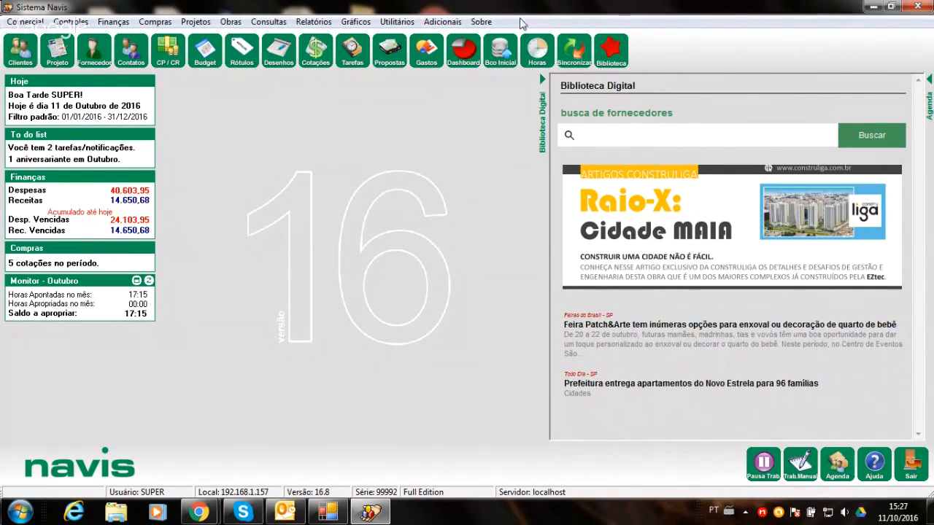
# - Reopen the Produção/Produtividade Por Projeto, Função e Usuário chart and run it for project 1232 - LOJA BARRA FUNDA
pyautogui.click(356, 22)
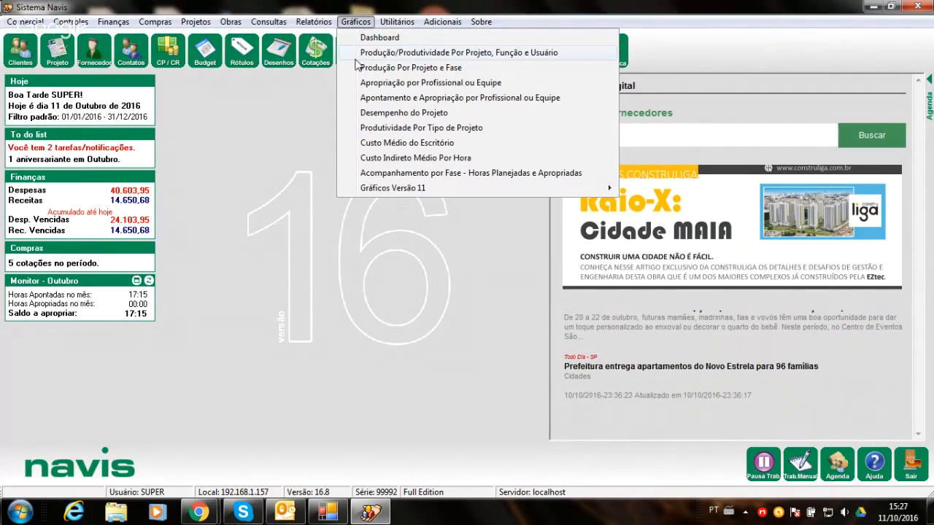
pyautogui.click(375, 53)
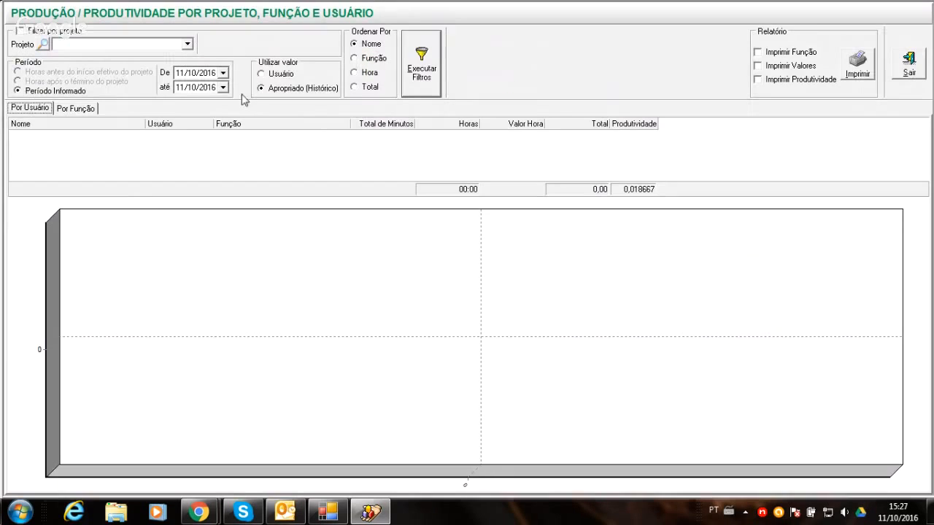
pyautogui.click(187, 44)
pyautogui.click(167, 66)
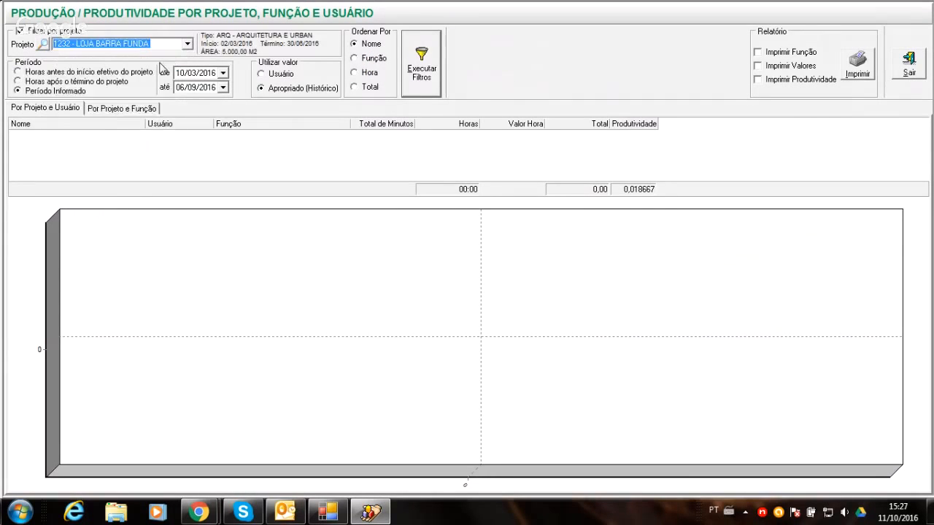
pyautogui.click(413, 78)
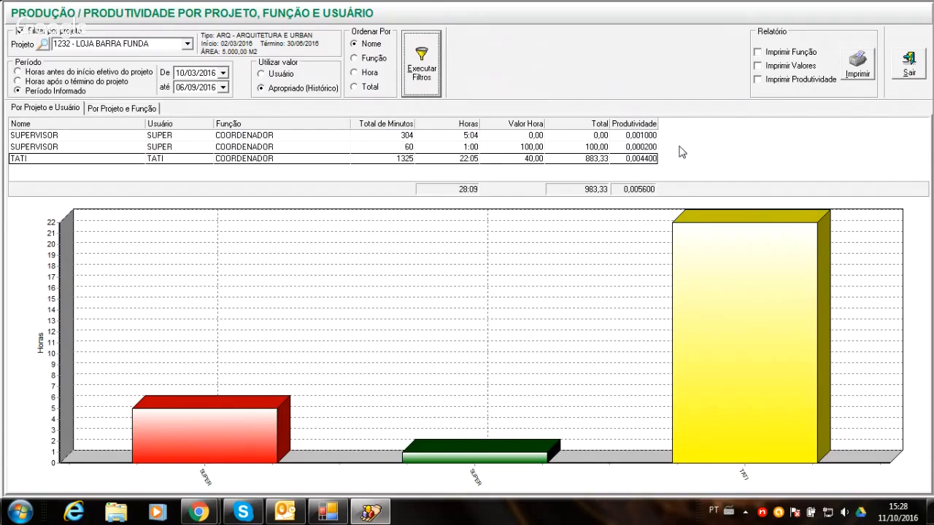
# - Examine the project's productivity by function, return to the per-user view, and close the chart
pyautogui.click(127, 112)
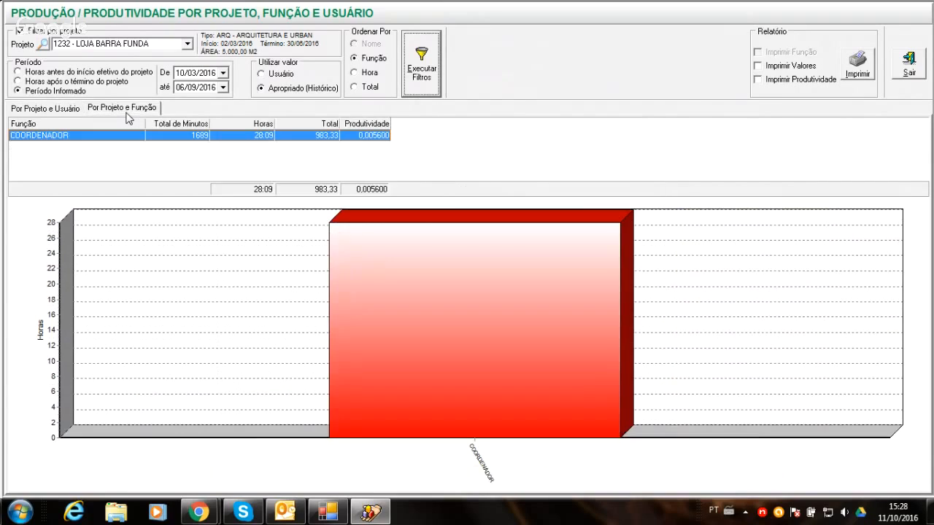
pyautogui.click(54, 111)
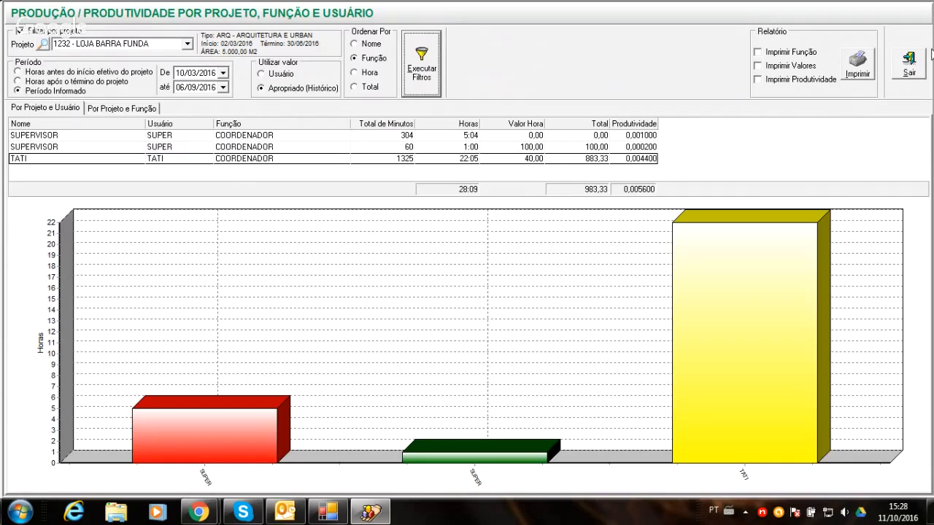
pyautogui.click(911, 64)
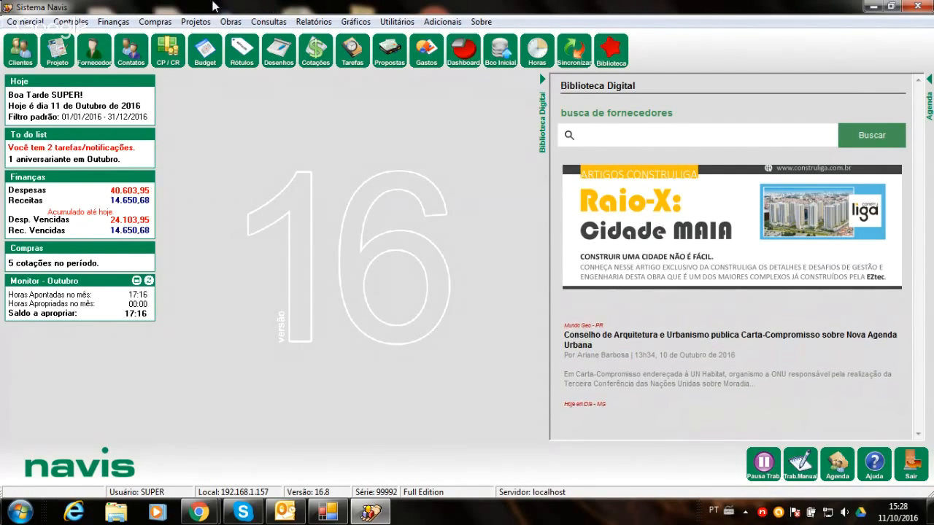
# - Open the project types register, load ARQUITETURA E URBANISMO for editing, and show its structure of phases and tasks
pyautogui.click(11, 22)
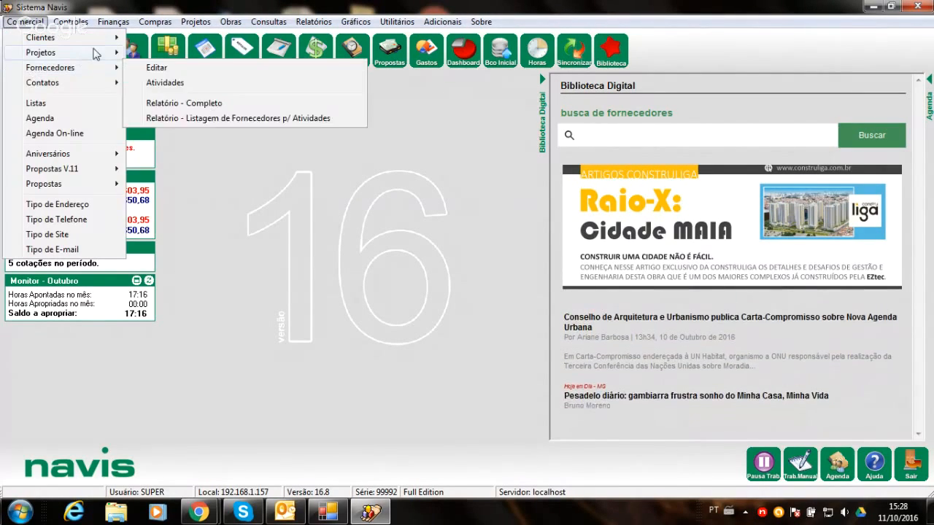
pyautogui.moveTo(102, 54)
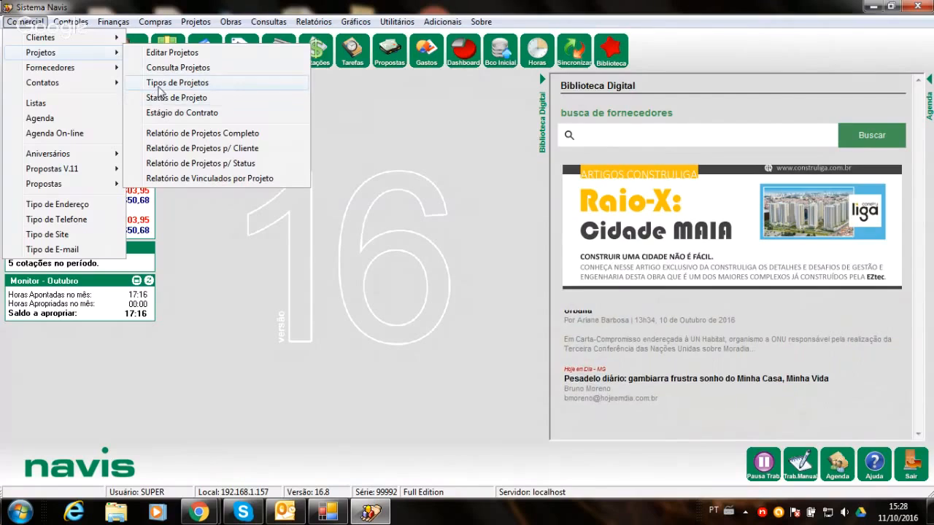
pyautogui.click(157, 82)
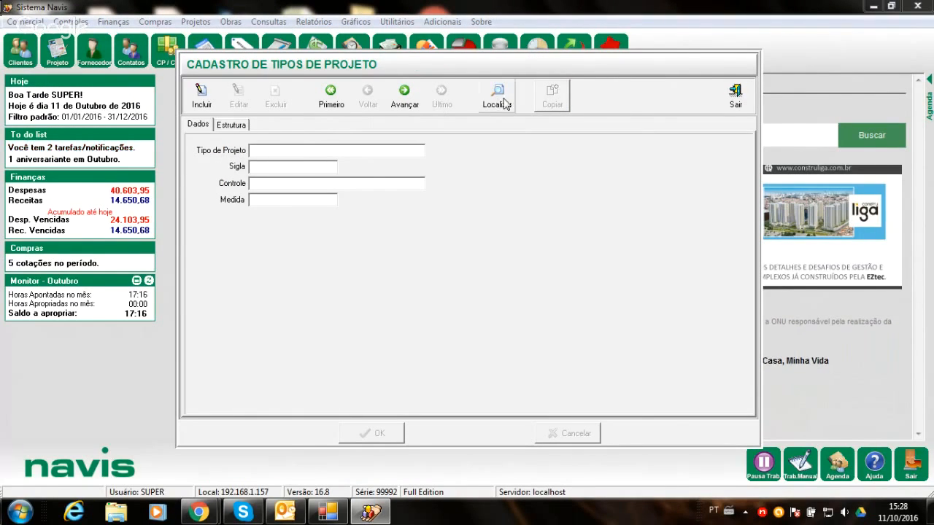
pyautogui.click(501, 101)
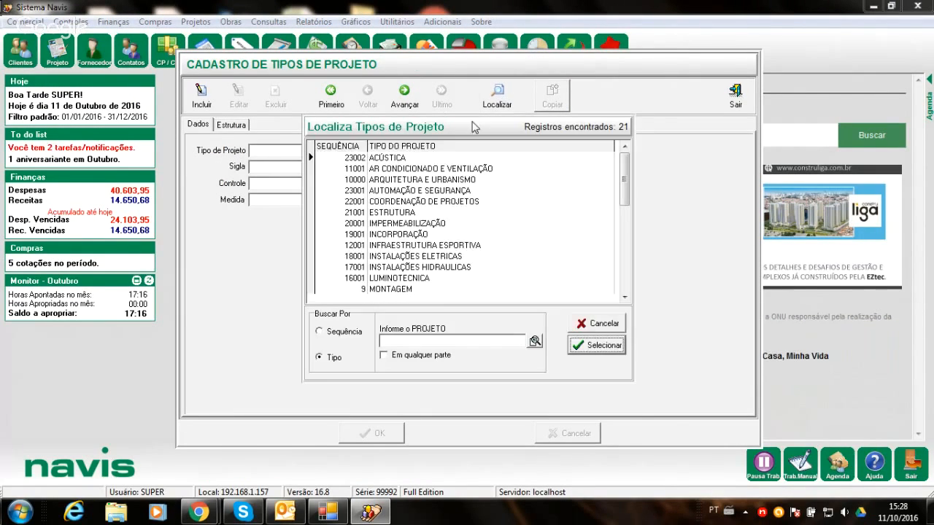
pyautogui.doubleClick(458, 179)
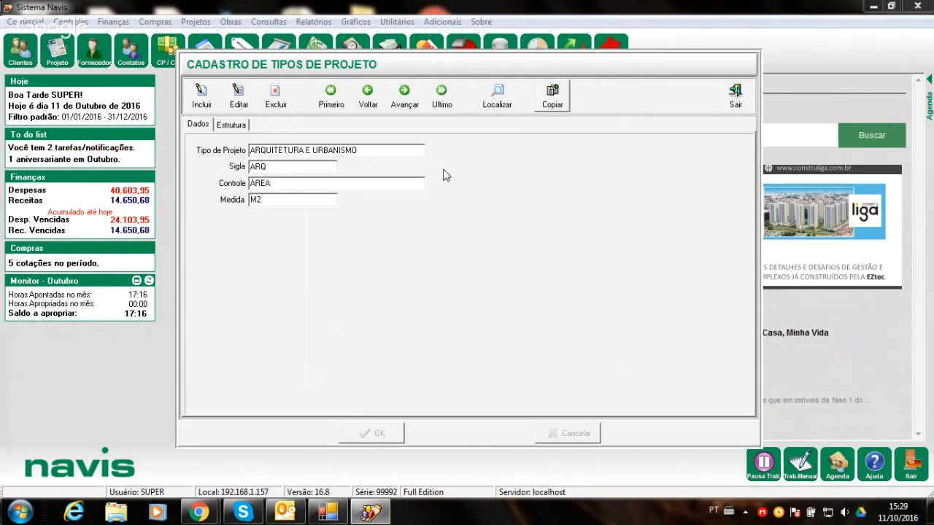
pyautogui.click(237, 94)
pyautogui.click(230, 125)
# - Try adding a productivity of 0,021 for ARQUITETO to FASE F, PÓS-ENTREGA DA OBRA, discard the edit, and close the project types register
pyautogui.scroll(-5, 350, 166)
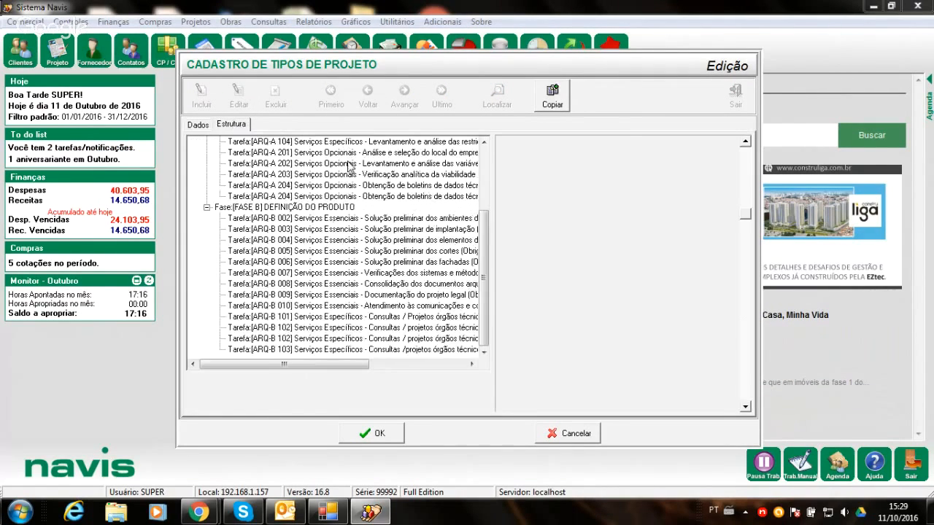
pyautogui.scroll(-20, 348, 166)
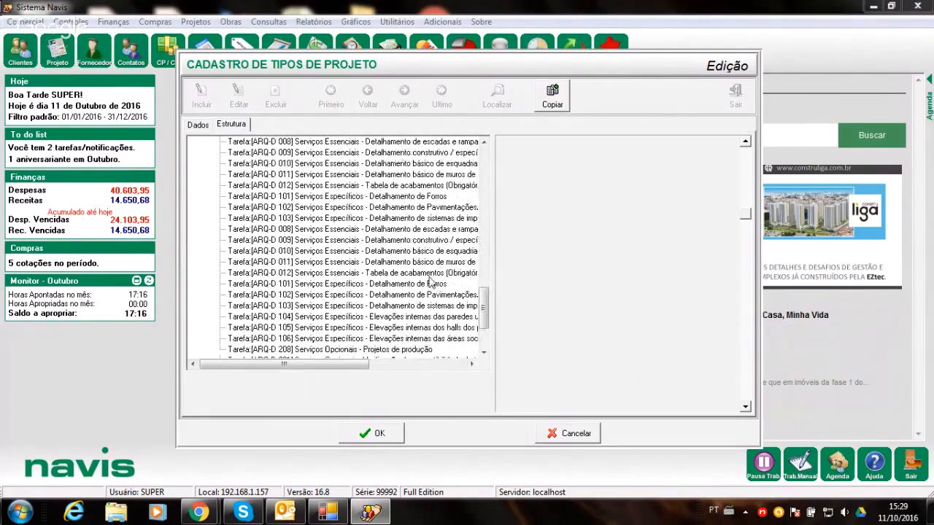
pyautogui.scroll(-7, 431, 283)
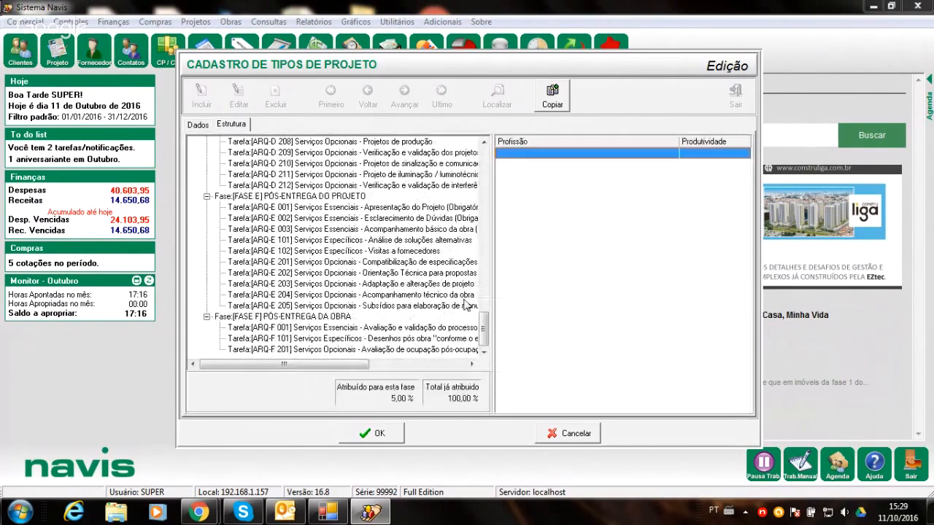
pyautogui.click(295, 319)
pyautogui.rightClick(565, 194)
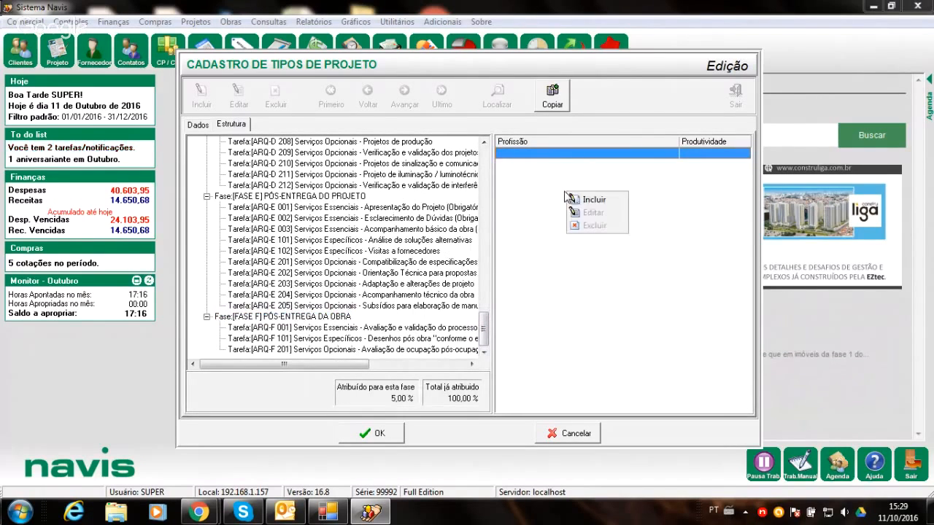
pyautogui.click(572, 199)
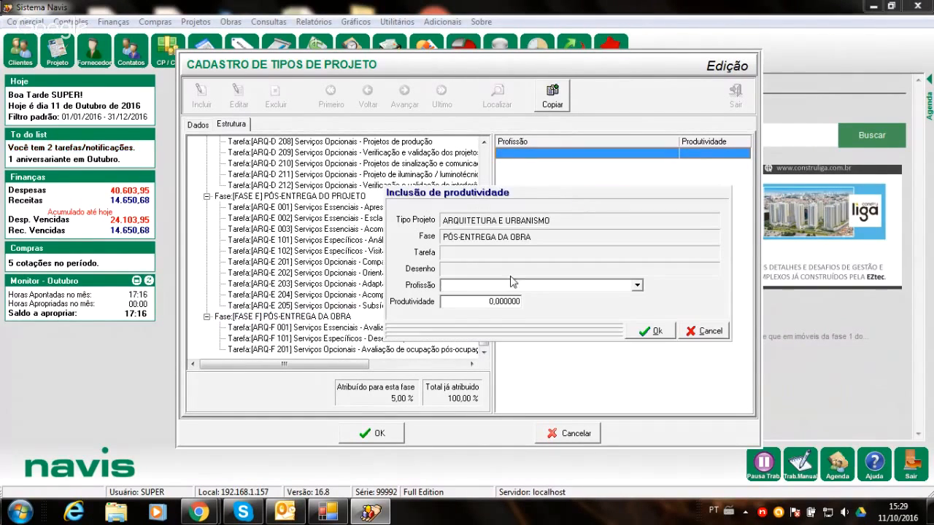
pyautogui.click(637, 285)
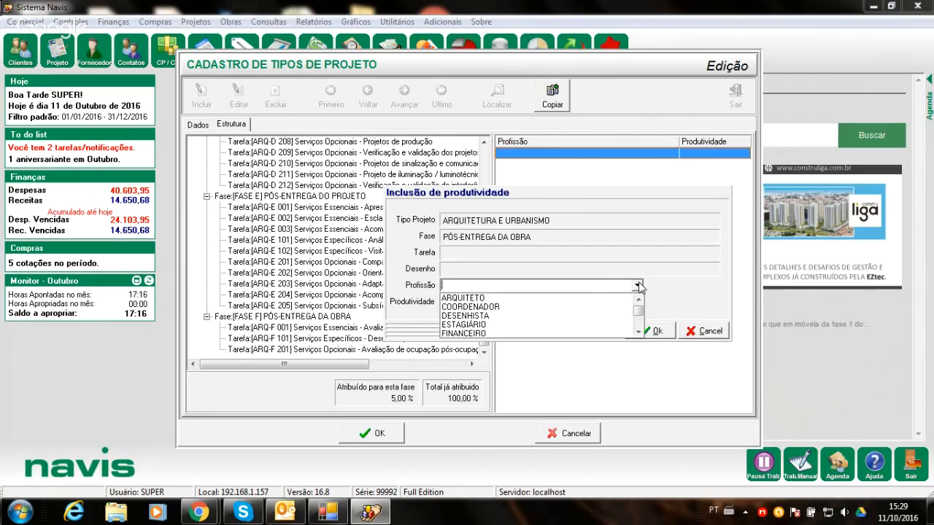
pyautogui.click(587, 307)
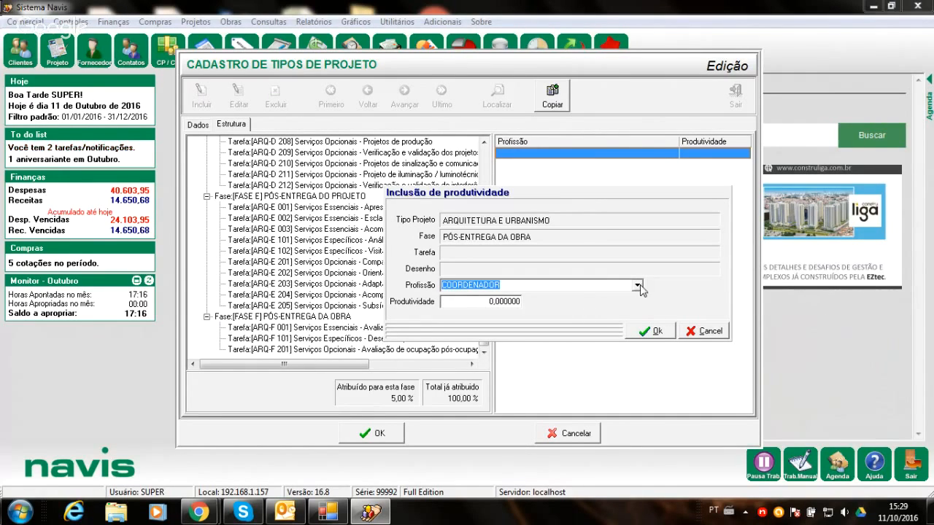
pyautogui.click(637, 285)
pyautogui.click(607, 299)
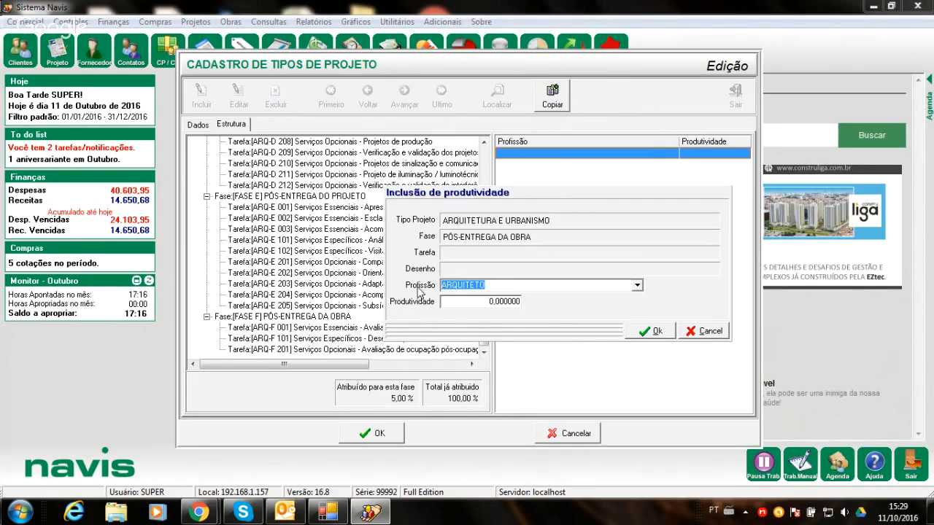
pyautogui.click(458, 303)
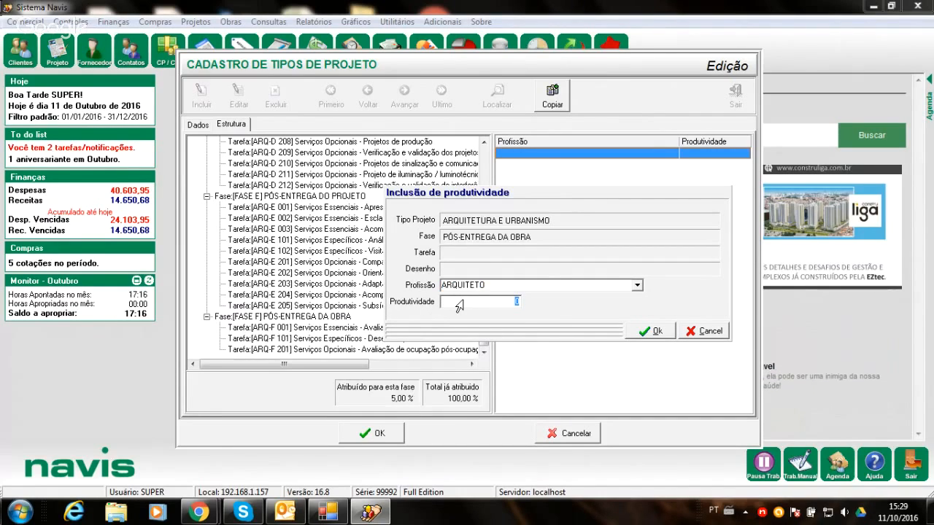
pyautogui.write('0,021')
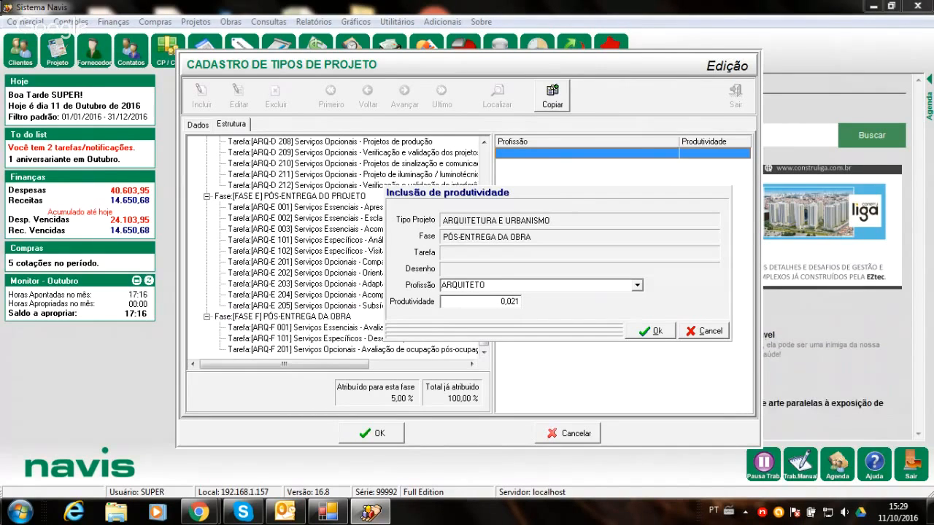
pyautogui.click(649, 332)
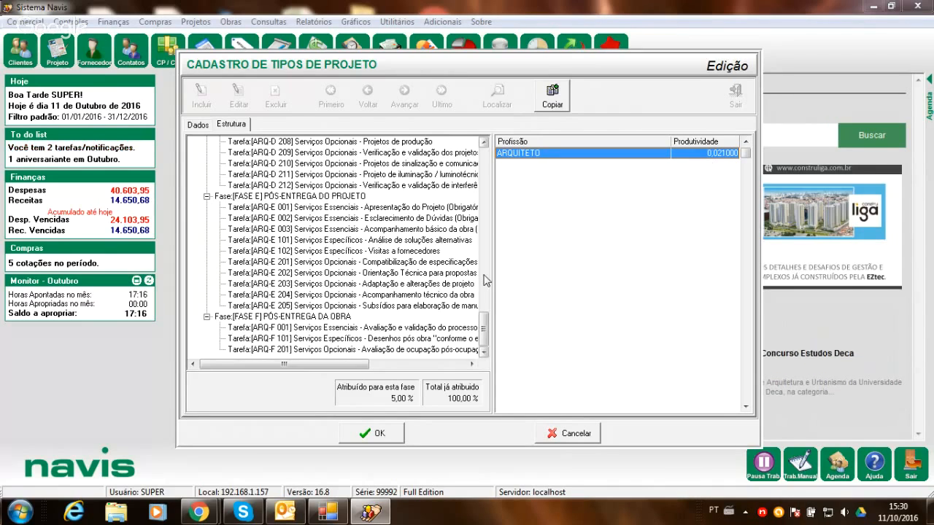
pyautogui.click(563, 435)
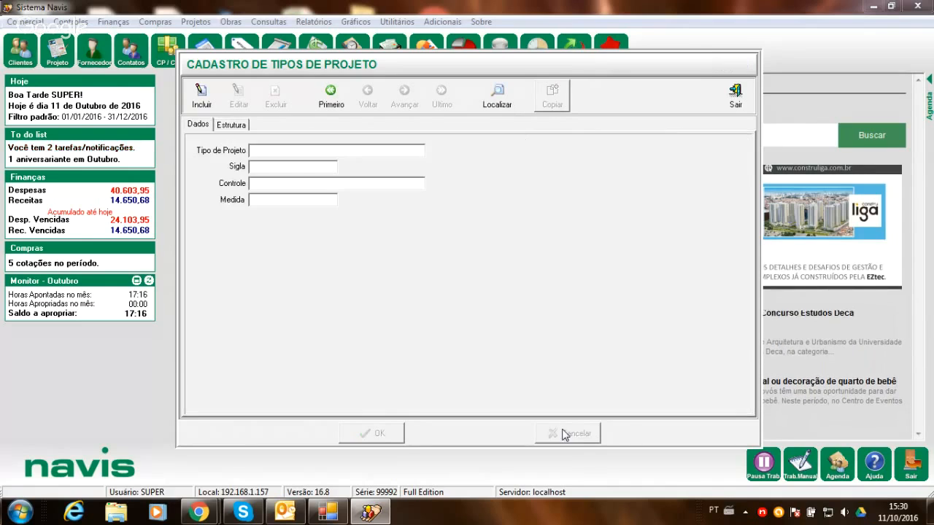
pyautogui.click(736, 102)
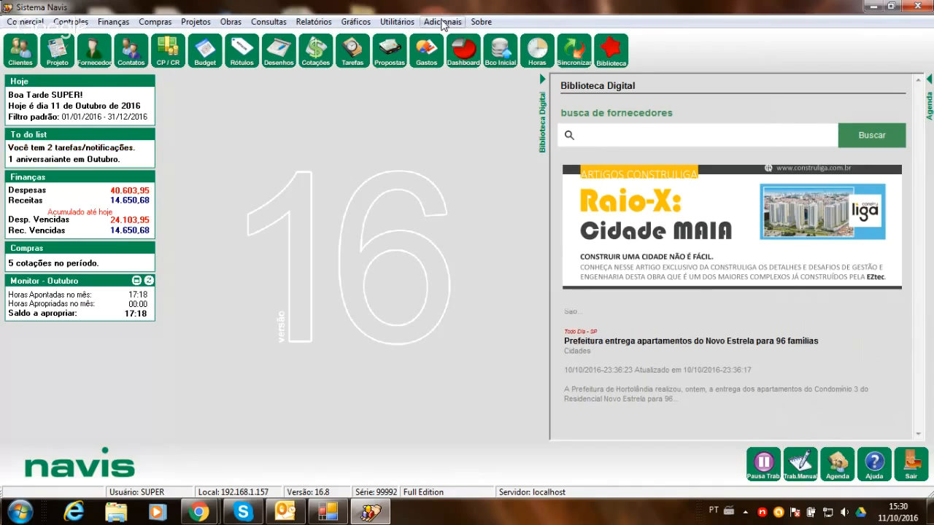
# - Open the Empresa Principal configuration, view its general settings, and show the company's default phase templates
pyautogui.click(442, 22)
pyautogui.moveTo(398, 22)
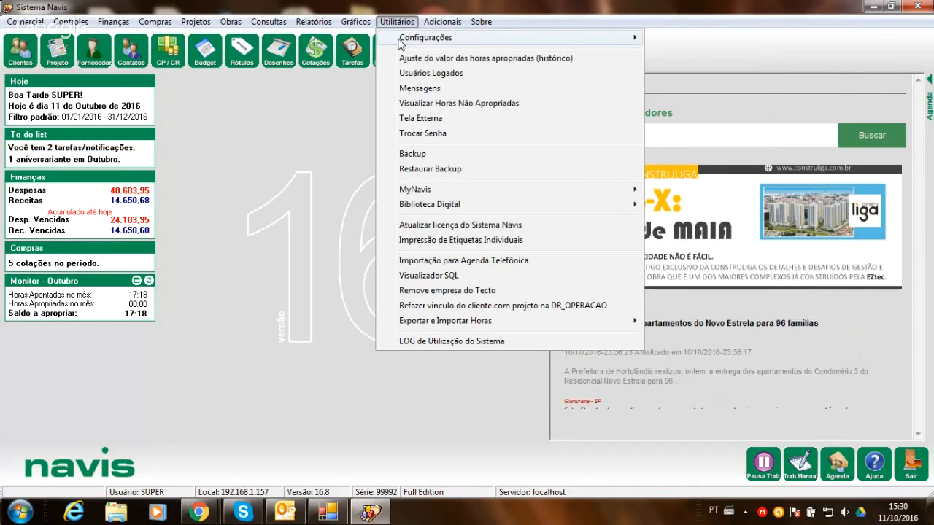
pyautogui.moveTo(400, 42)
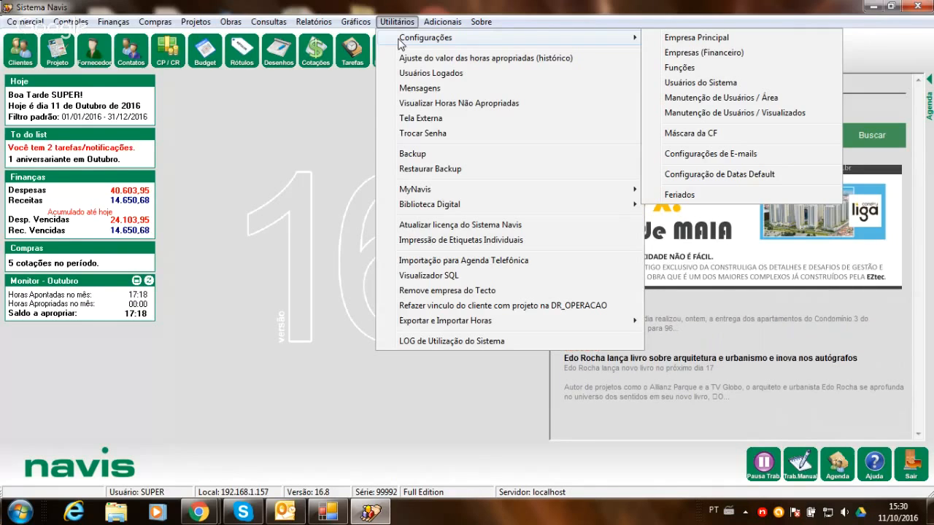
pyautogui.click(650, 39)
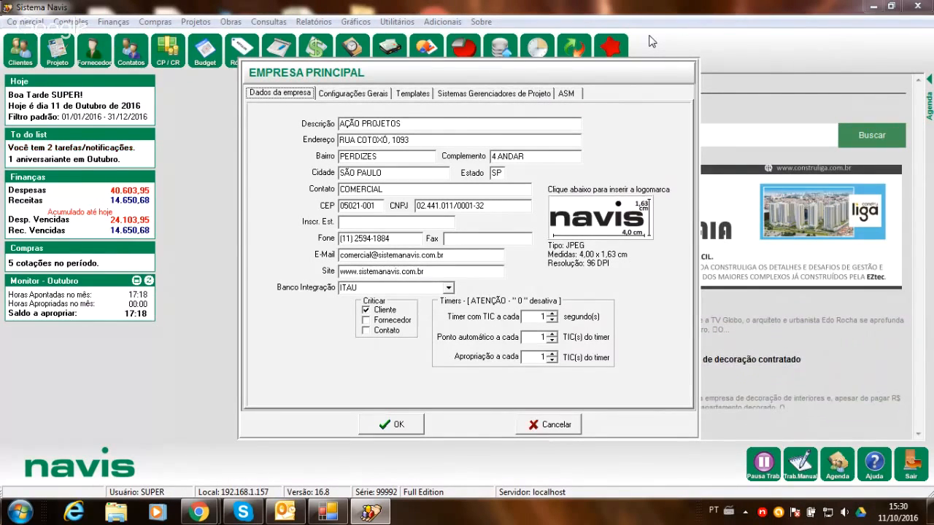
pyautogui.click(362, 98)
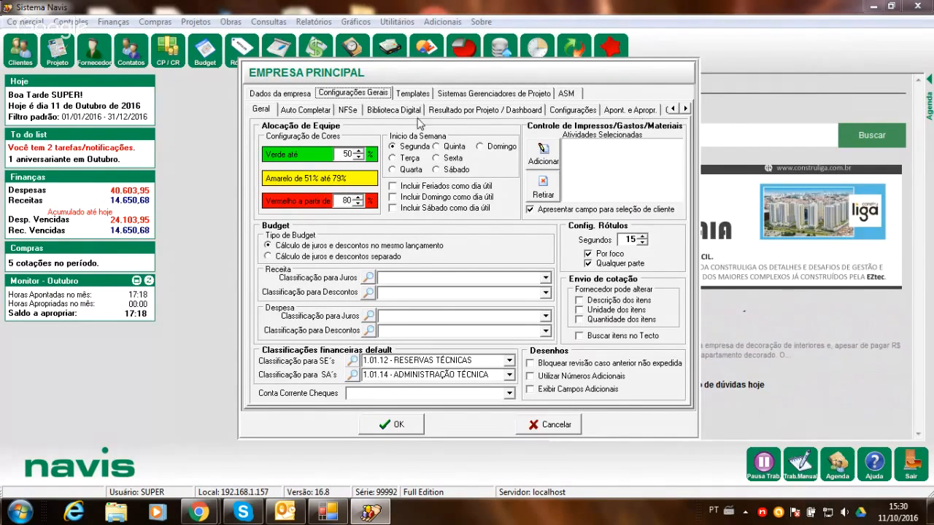
pyautogui.click(411, 94)
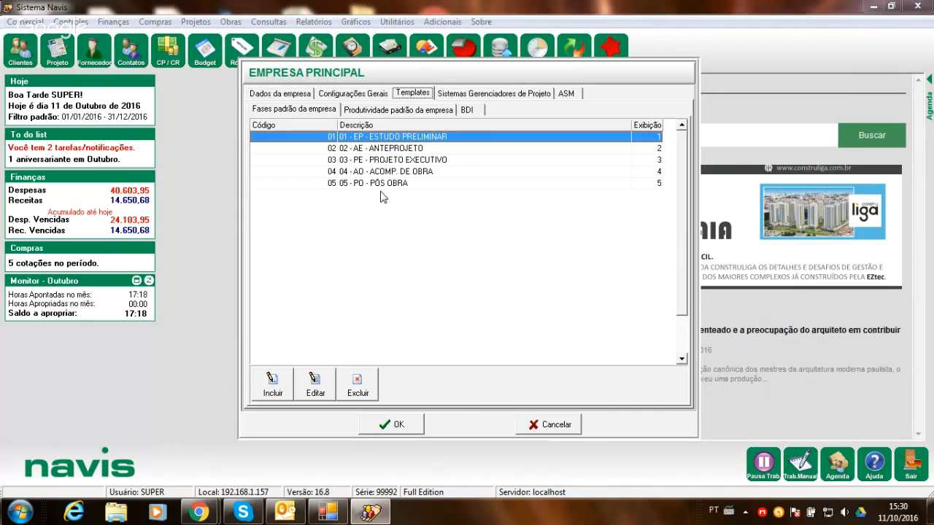
# - Examine the company's default productivity per function and the BDI percentages in the templates
pyautogui.click(378, 112)
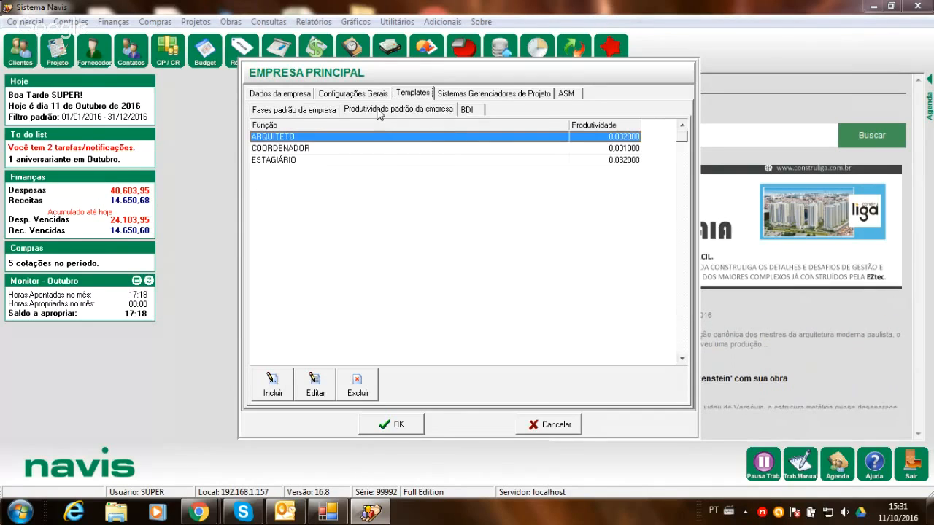
pyautogui.click(467, 110)
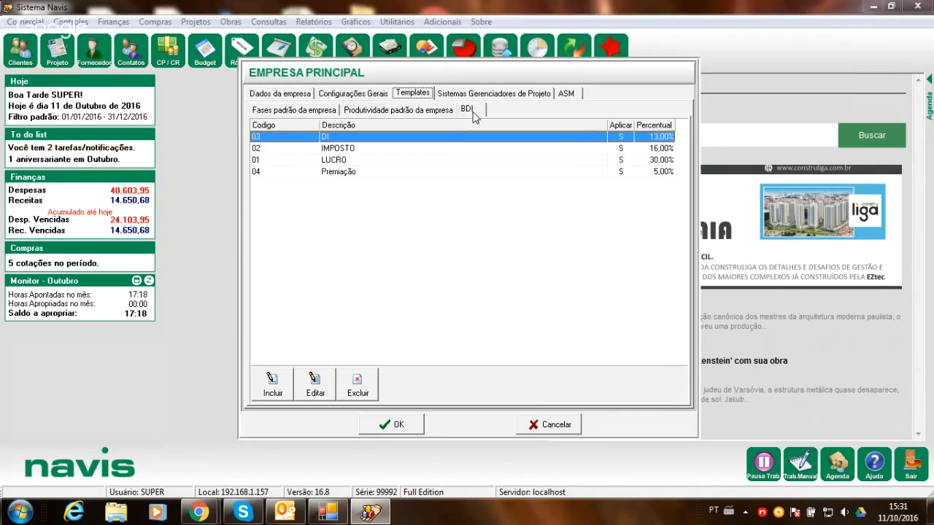
pyautogui.click(411, 113)
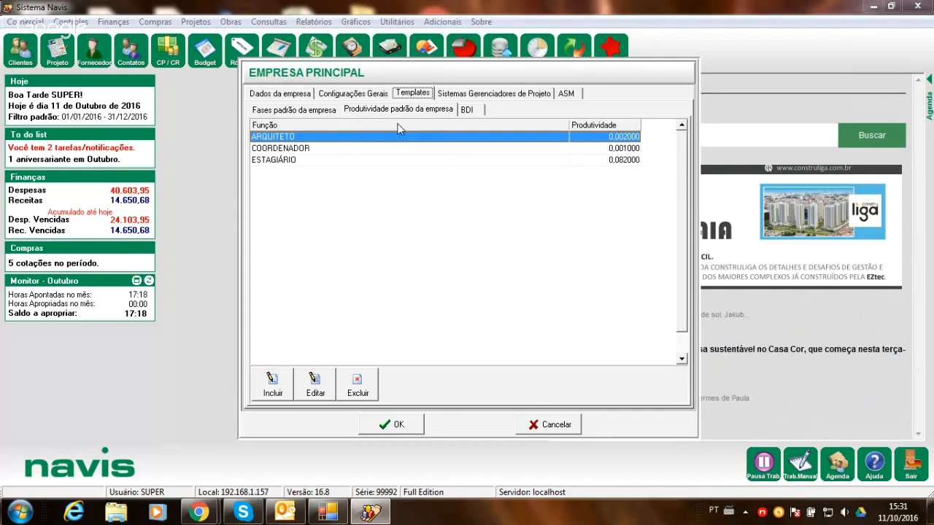
pyautogui.click(307, 150)
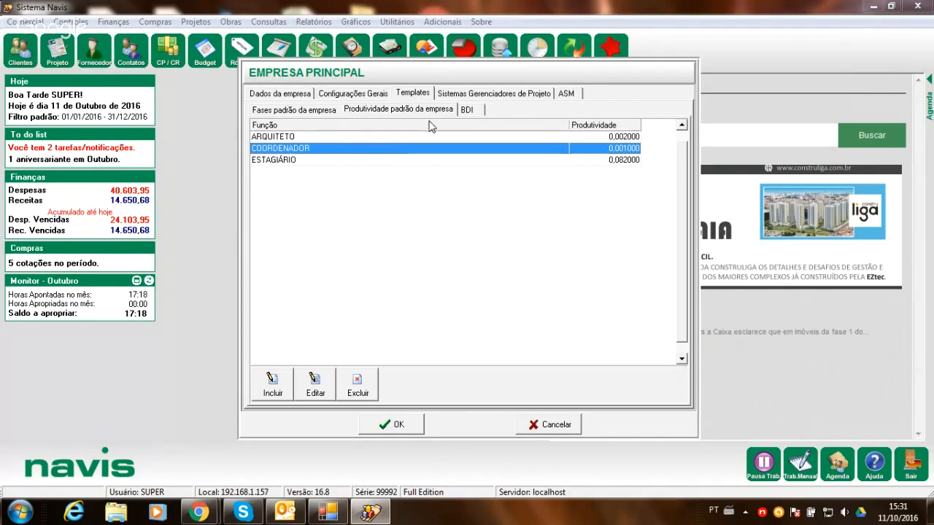
pyautogui.click(472, 110)
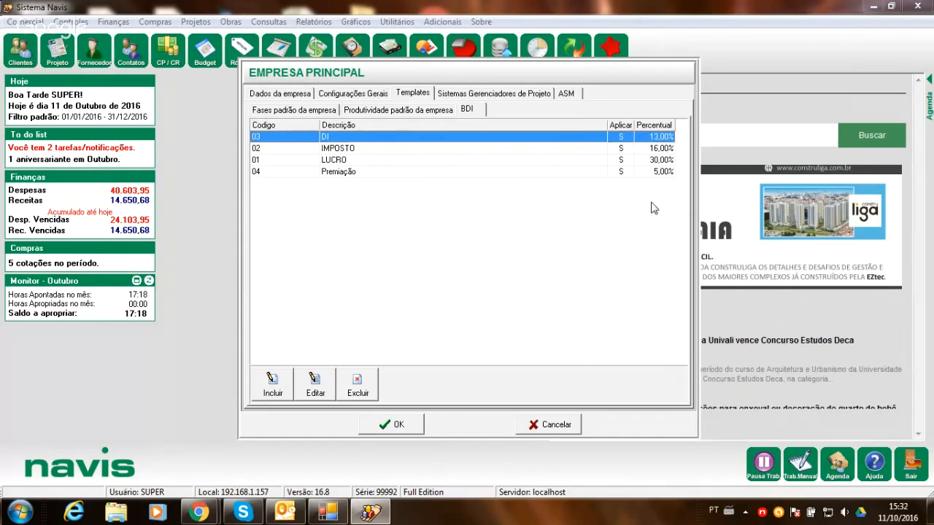
# - View the form for adding a BDI item without adding one, and close the Empresa Principal configuration
pyautogui.click(264, 385)
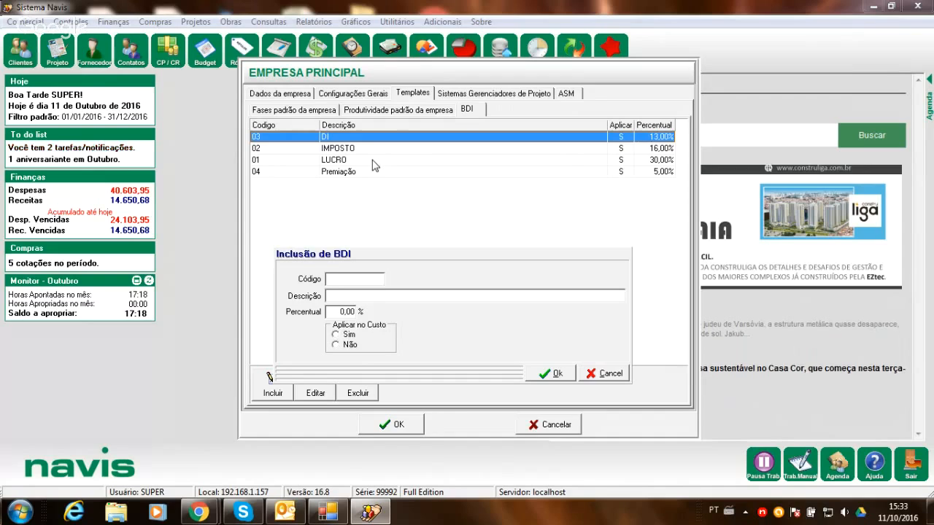
pyautogui.click(607, 374)
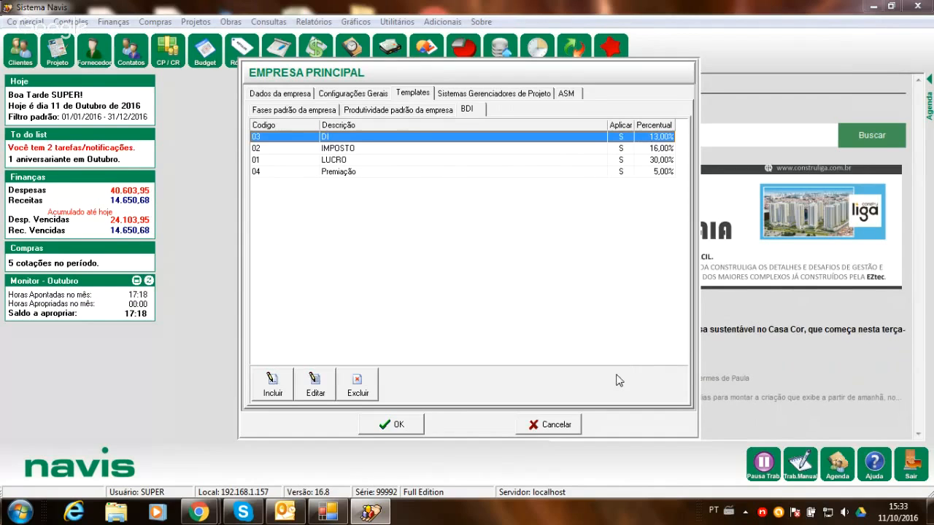
pyautogui.click(412, 151)
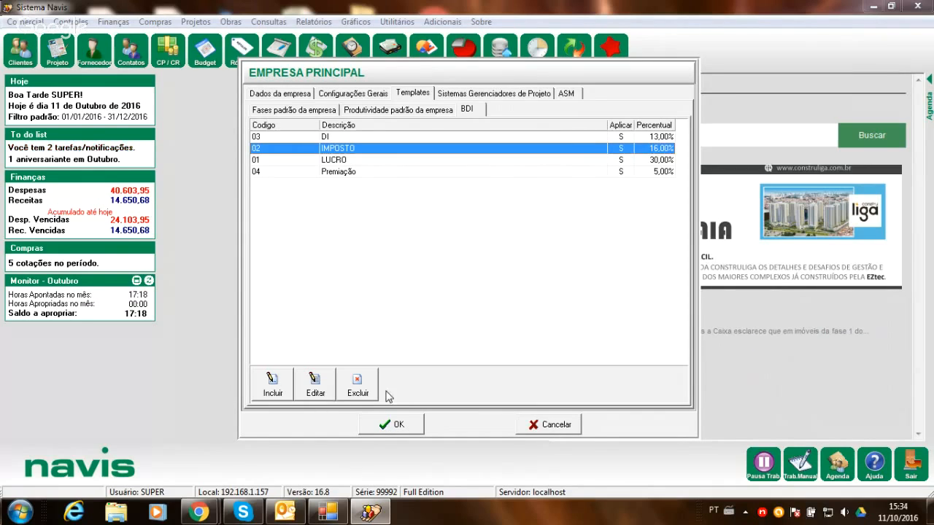
pyautogui.click(394, 424)
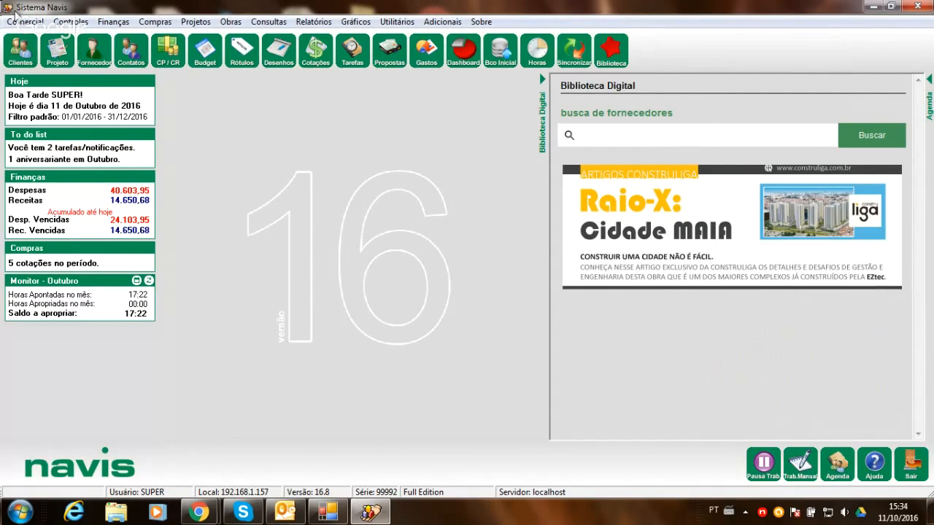
# - Open the project types register and load the AR CONDICIONADO E VENTILAÇÃO project type
pyautogui.click(24, 22)
pyautogui.moveTo(32, 53)
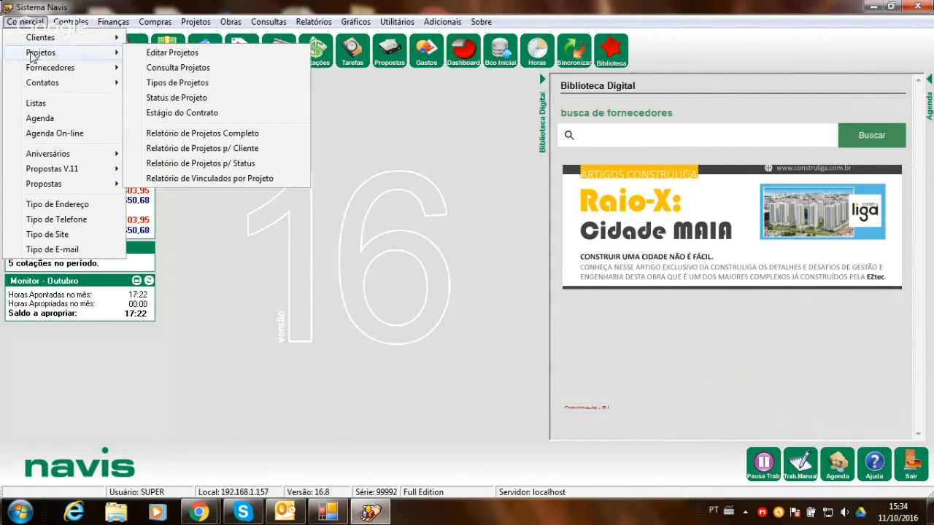
pyautogui.click(141, 84)
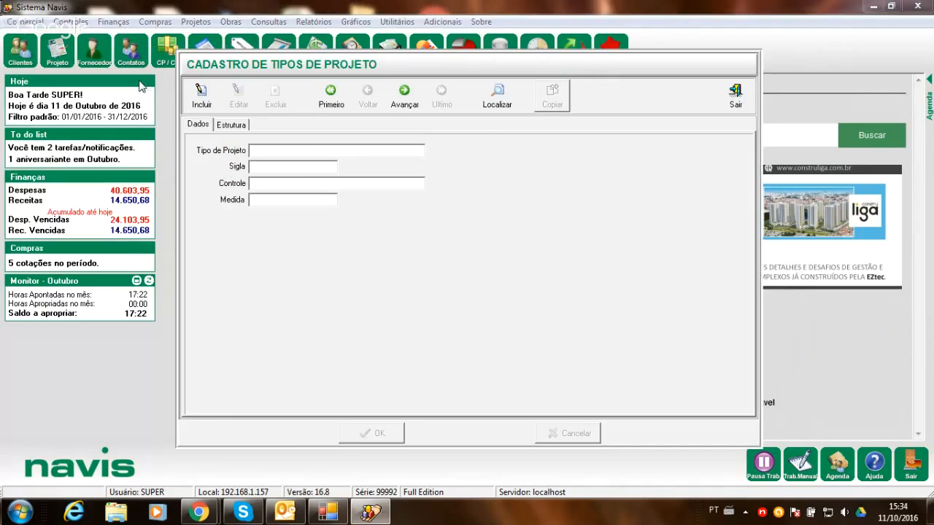
pyautogui.click(490, 107)
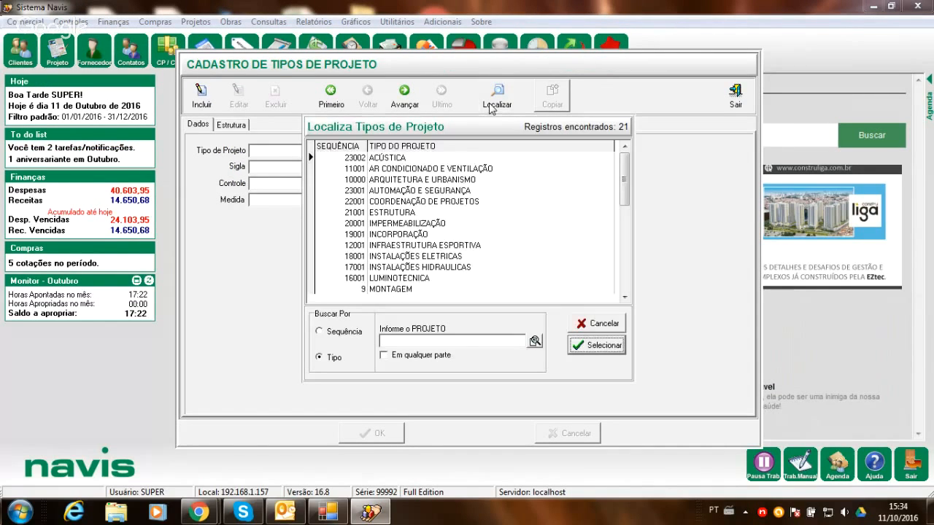
pyautogui.click(401, 170)
pyautogui.doubleClick(403, 175)
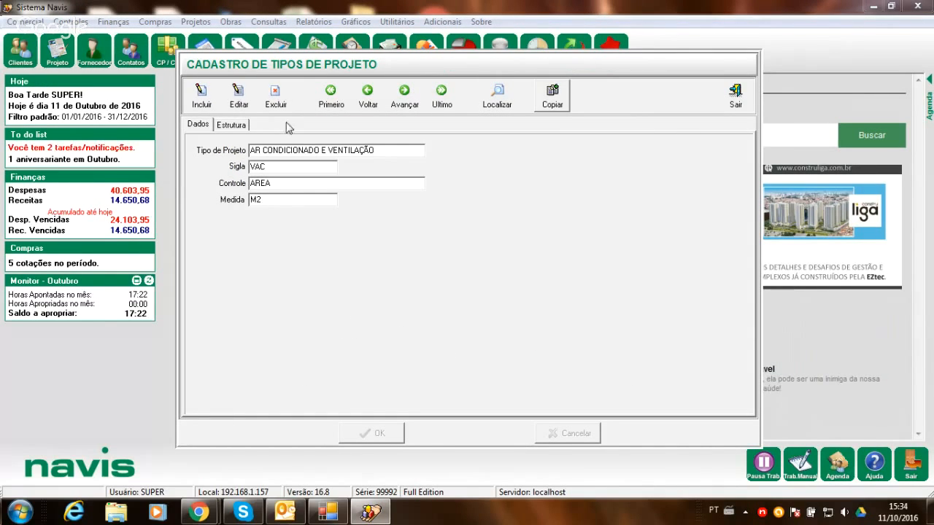
# - Examine the project type's structure in edit mode with FASE E and FASE D collapsed, and close the project types register
pyautogui.click(239, 93)
pyautogui.click(233, 126)
pyautogui.scroll(-10, 270, 320)
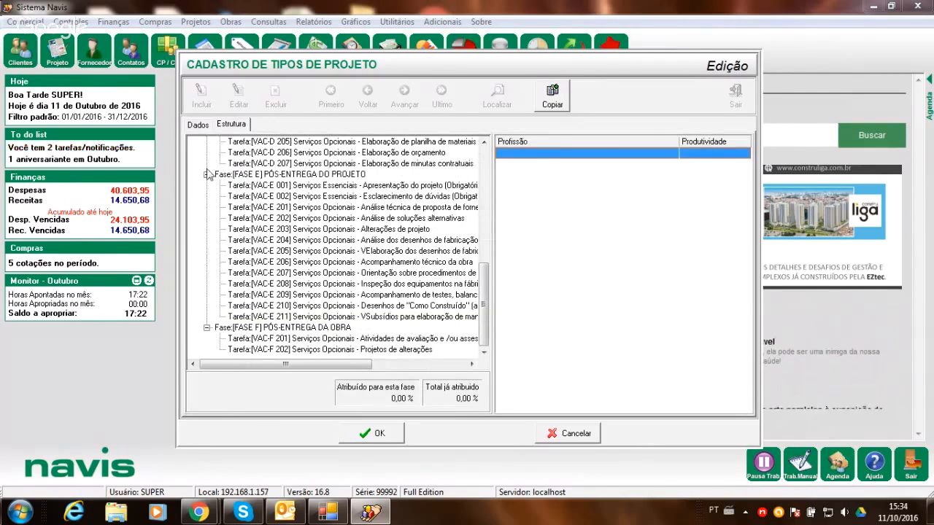
pyautogui.click(206, 176)
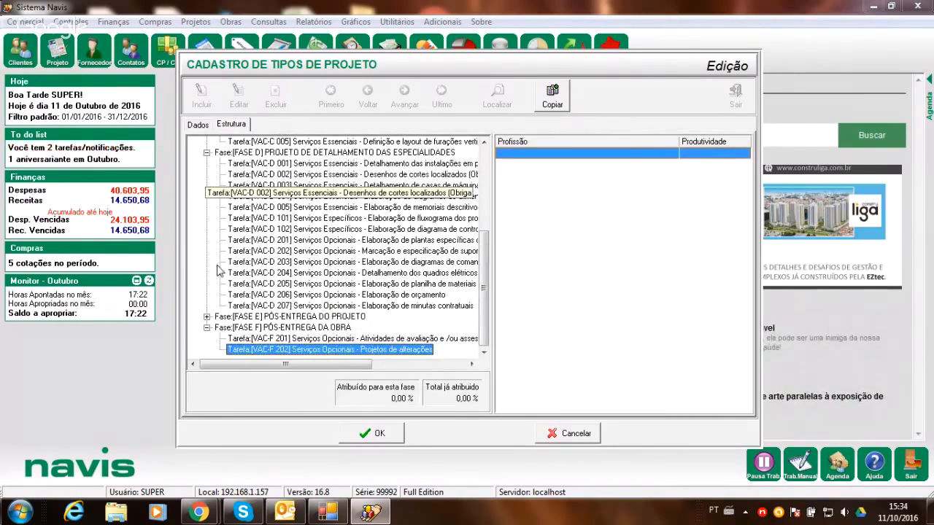
pyautogui.click(206, 154)
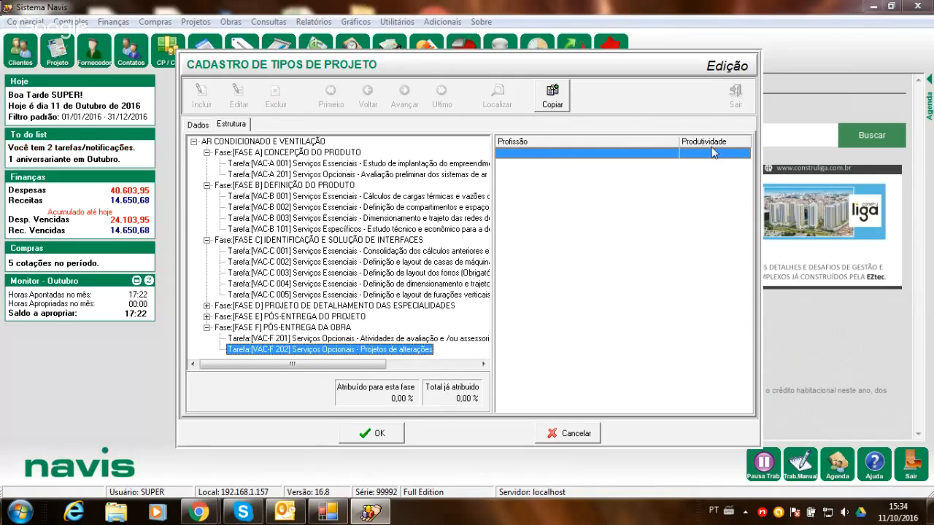
pyautogui.click(375, 434)
pyautogui.click(605, 309)
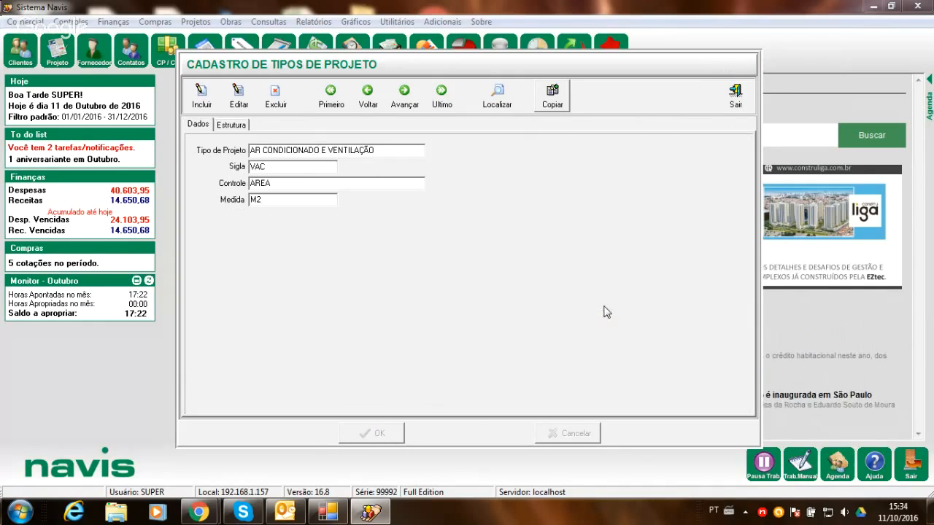
pyautogui.click(734, 96)
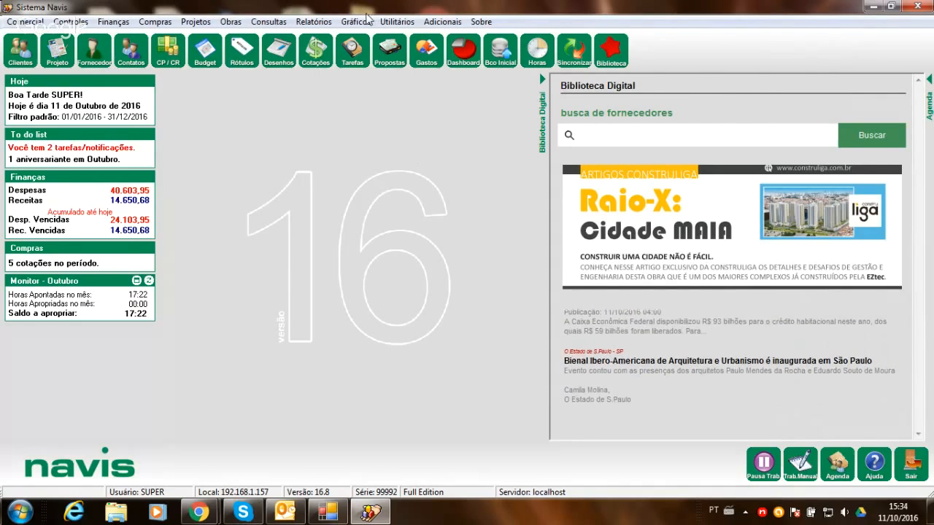
# - Show the Cadastro de Funções register with its average hourly value and cost fields, and close it
pyautogui.click(397, 22)
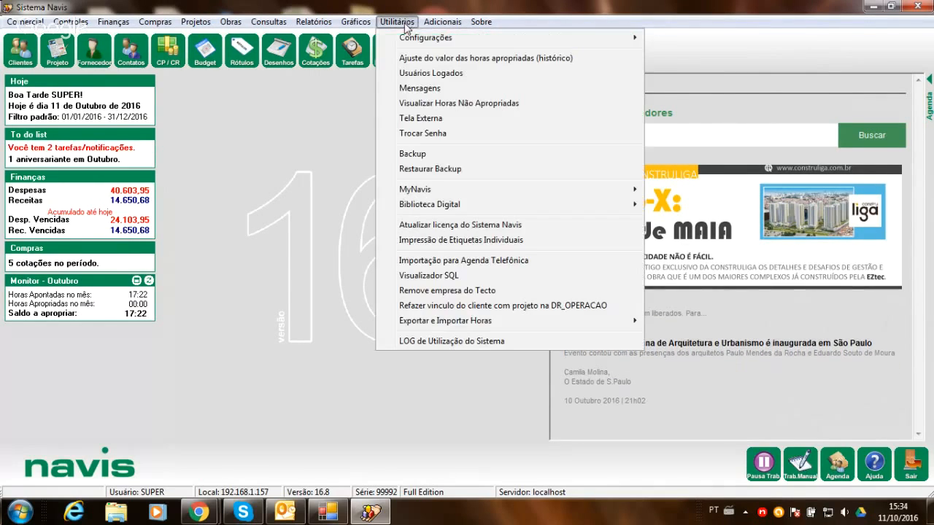
pyautogui.moveTo(554, 37)
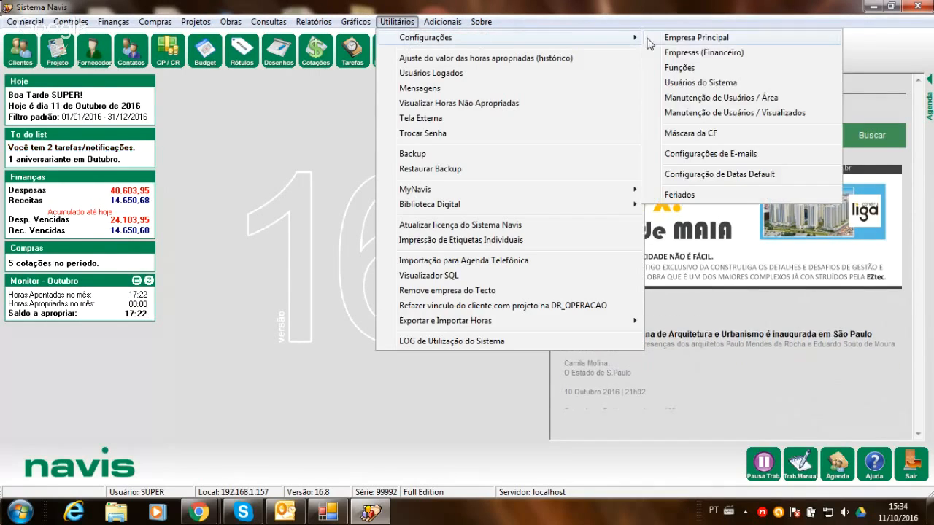
pyautogui.click(678, 67)
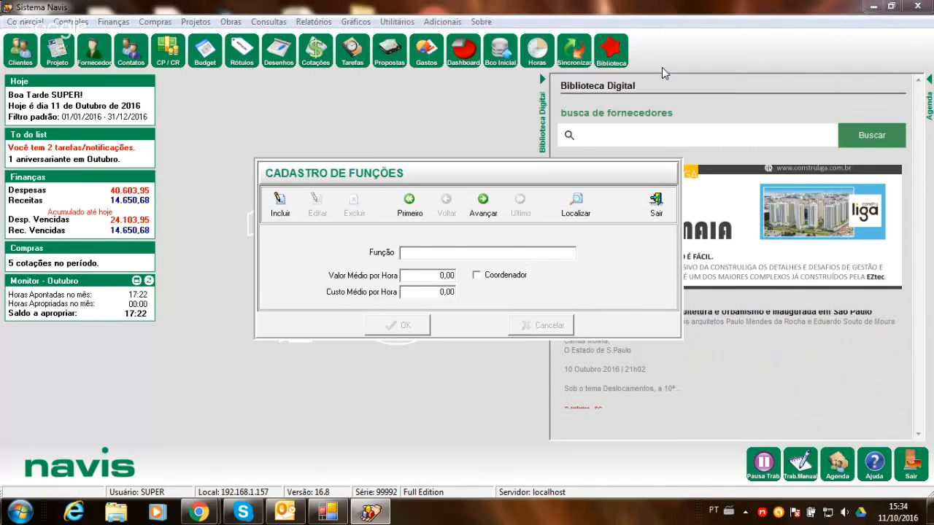
pyautogui.click(656, 203)
# - Review the default phases, default productivity and BDI templates in the Empresa Principal configuration, and close it without saving
pyautogui.click(395, 21)
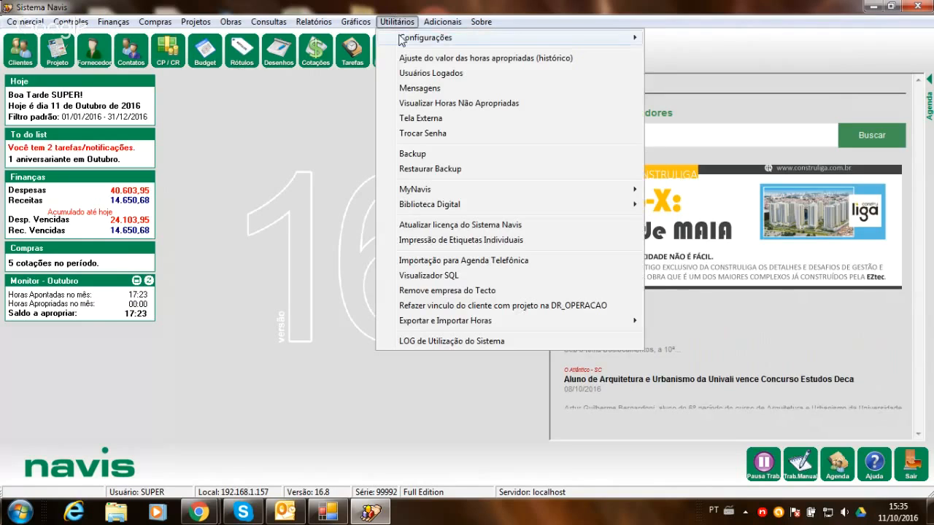
pyautogui.moveTo(570, 37)
pyautogui.click(673, 40)
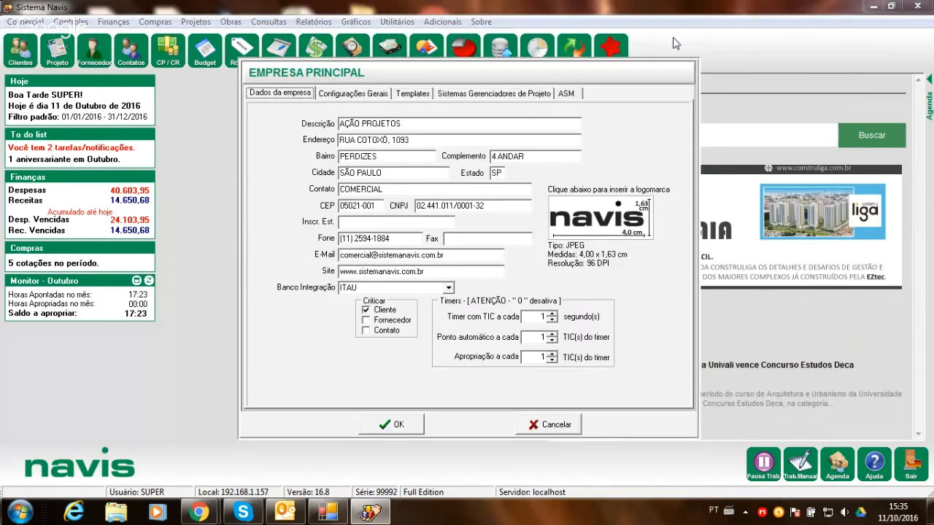
pyautogui.click(420, 95)
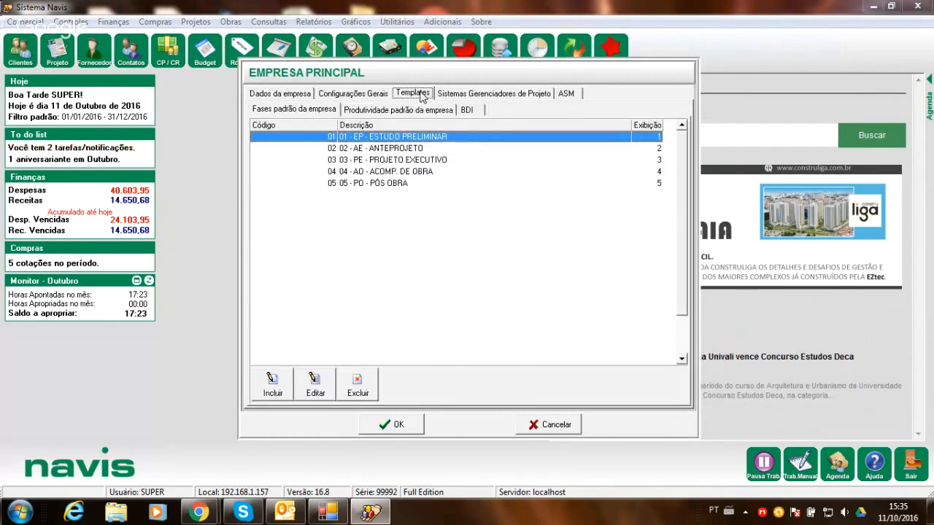
pyautogui.click(406, 111)
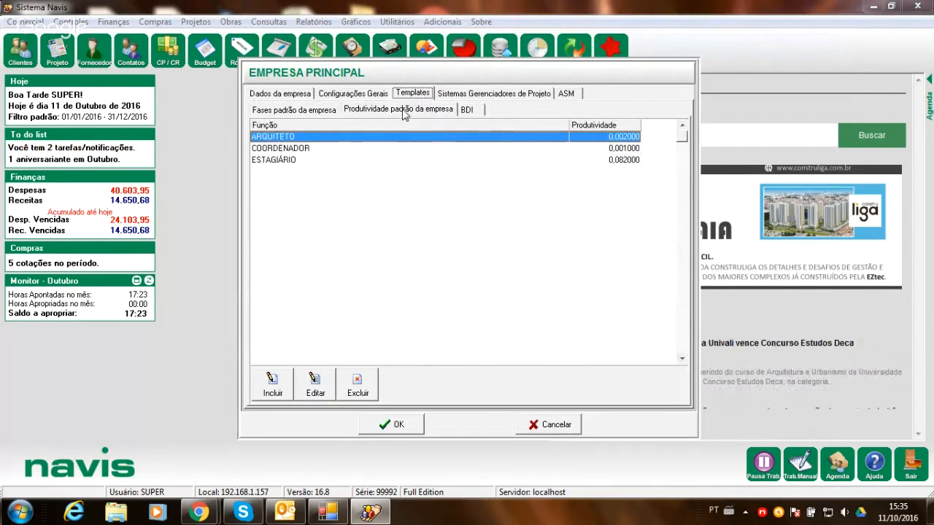
pyautogui.click(468, 110)
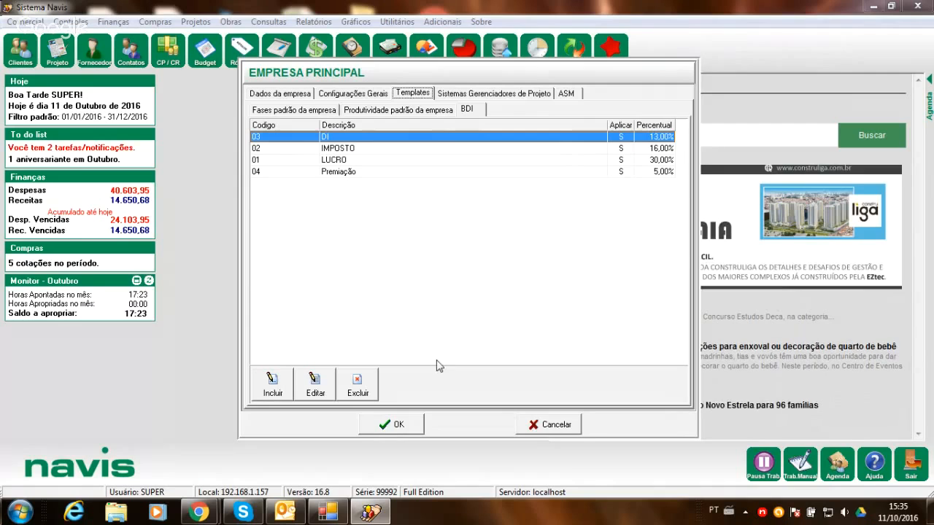
pyautogui.click(559, 429)
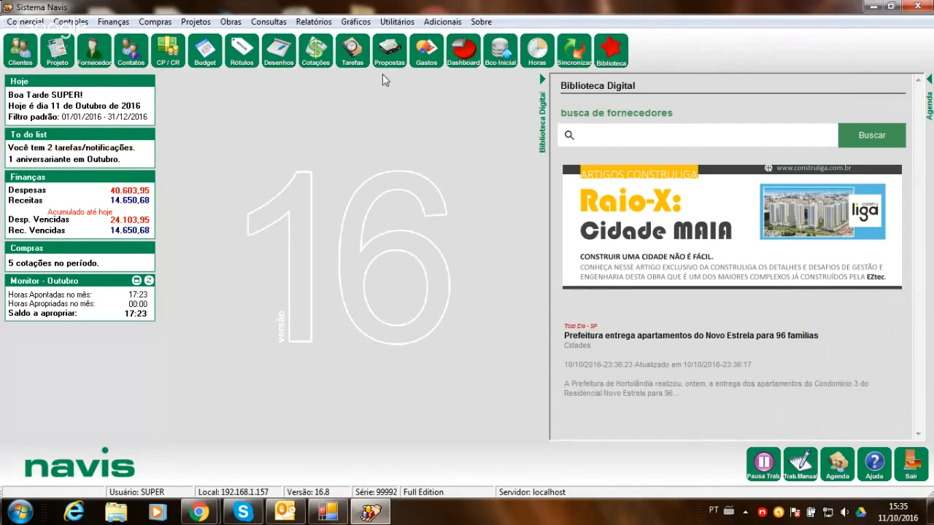
# - Open the proposals list, view the basic data of the RESIDENCIAL proposal, and look at the blank new-proposal form
pyautogui.click(389, 50)
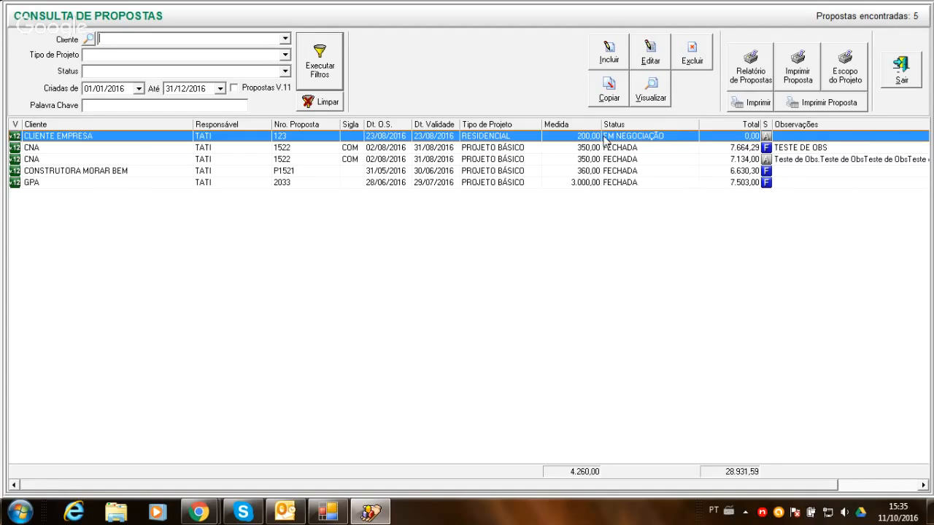
pyautogui.doubleClick(543, 139)
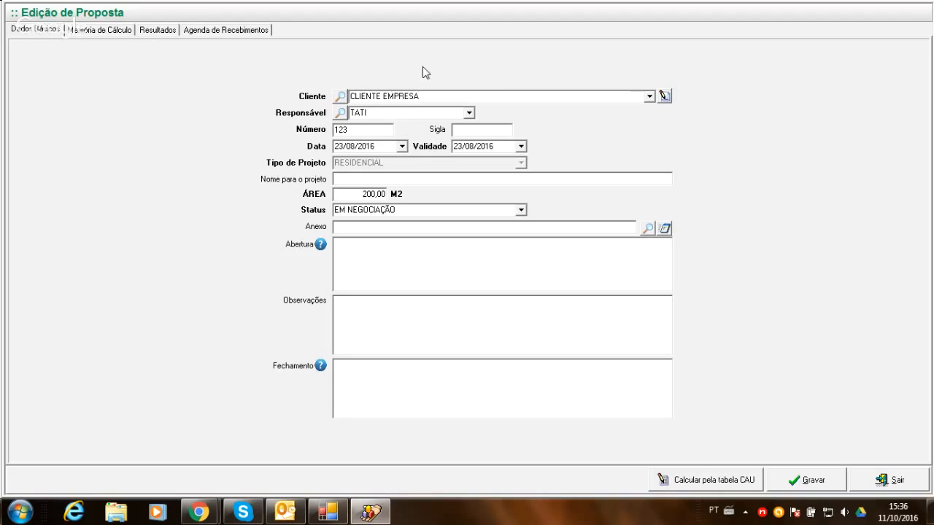
pyautogui.click(897, 480)
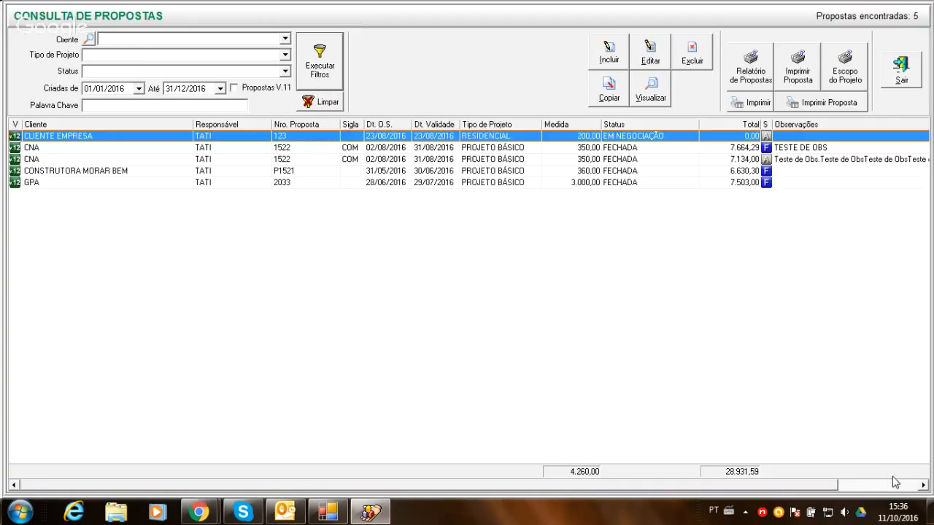
pyautogui.click(610, 57)
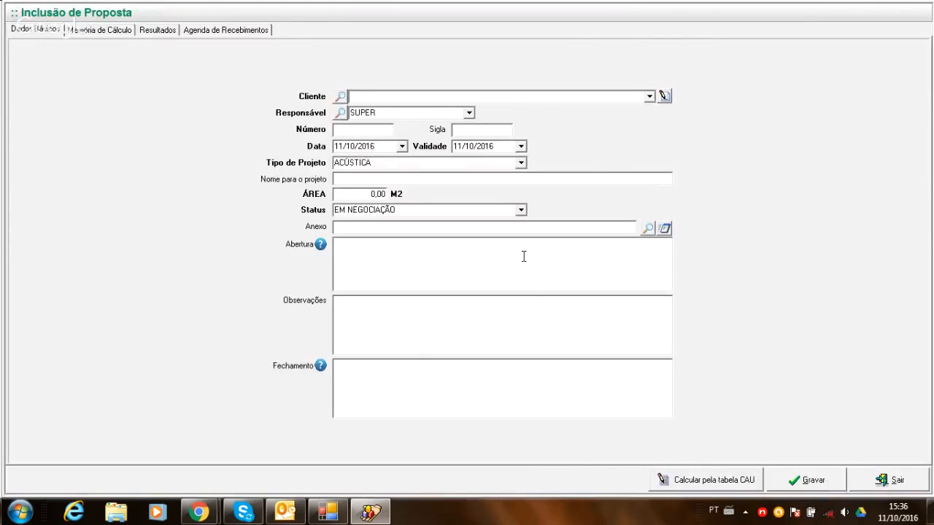
pyautogui.press('Escape')
# - Open the RESIDENCIAL proposal for editing, set its client to CONSTRUTORA MELLO, and check the available Responsável options
pyautogui.doubleClick(620, 138)
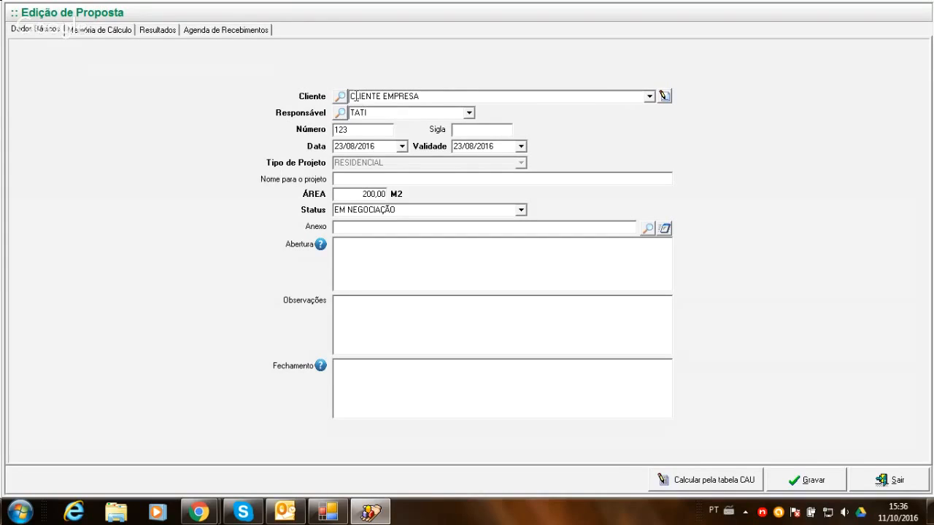
pyautogui.click(649, 96)
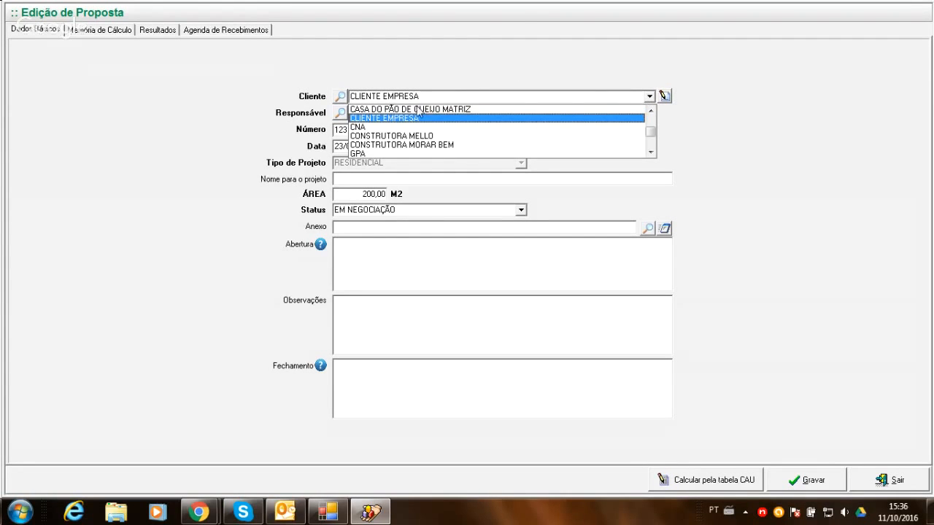
pyautogui.click(394, 137)
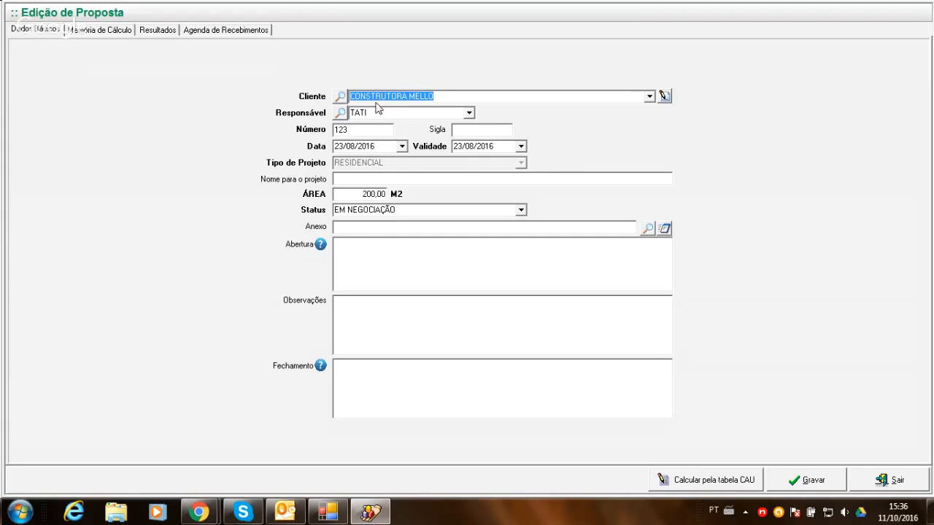
pyautogui.click(468, 113)
pyautogui.click(468, 113)
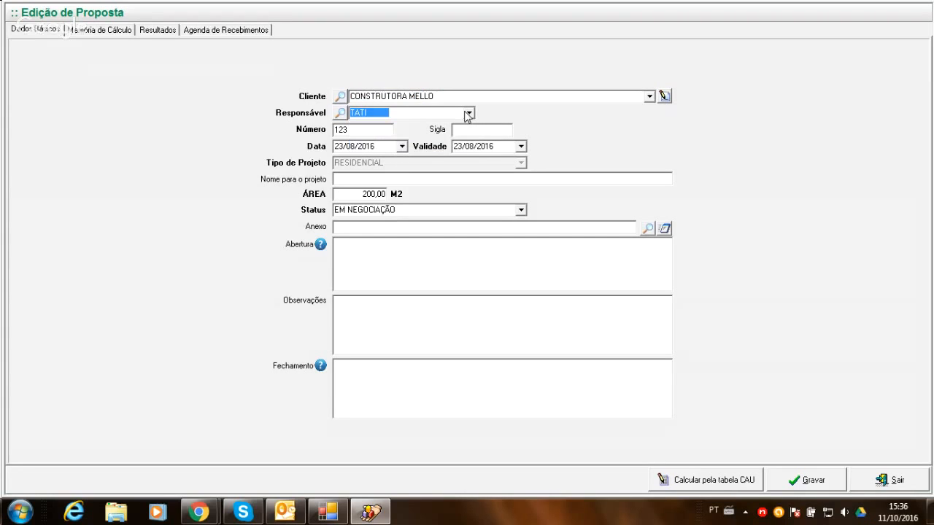
pyautogui.click(469, 113)
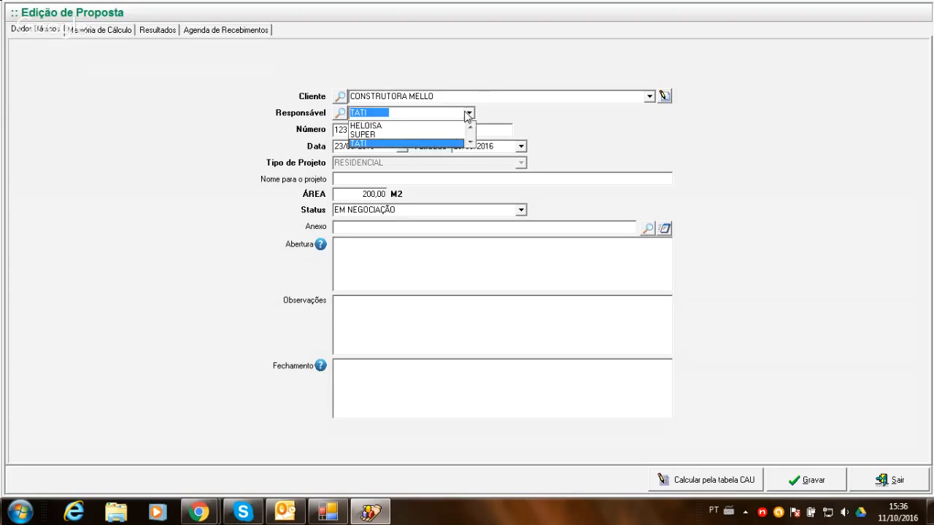
pyautogui.click(468, 113)
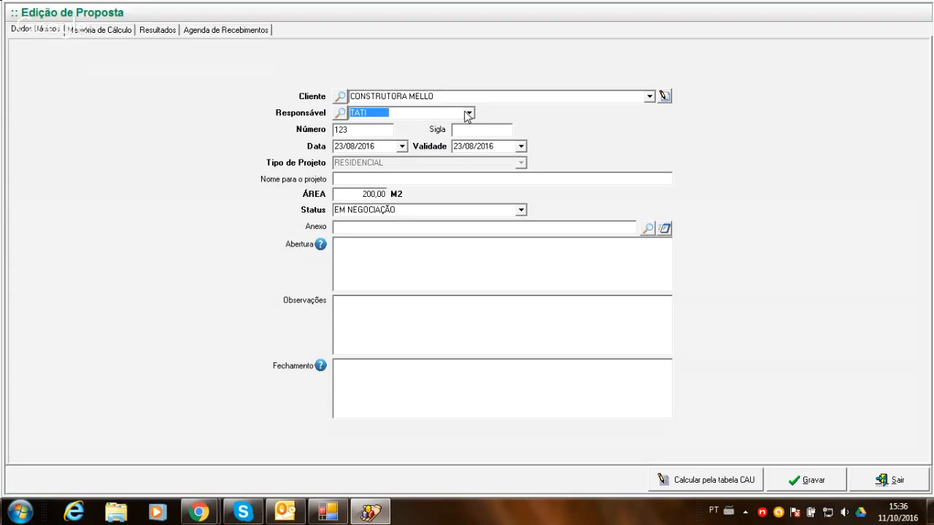
# - Open the proposal's Número value for editing
pyautogui.click(356, 132)
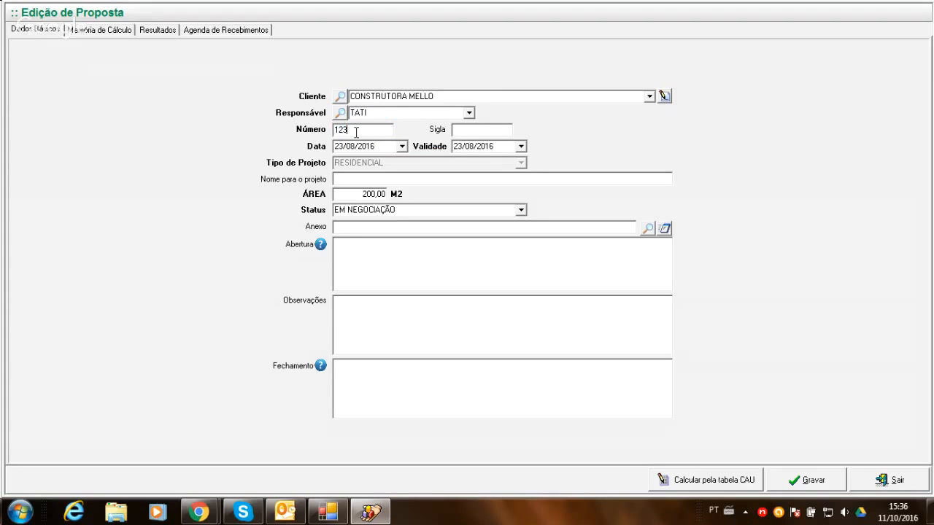
pyautogui.doubleClick(356, 132)
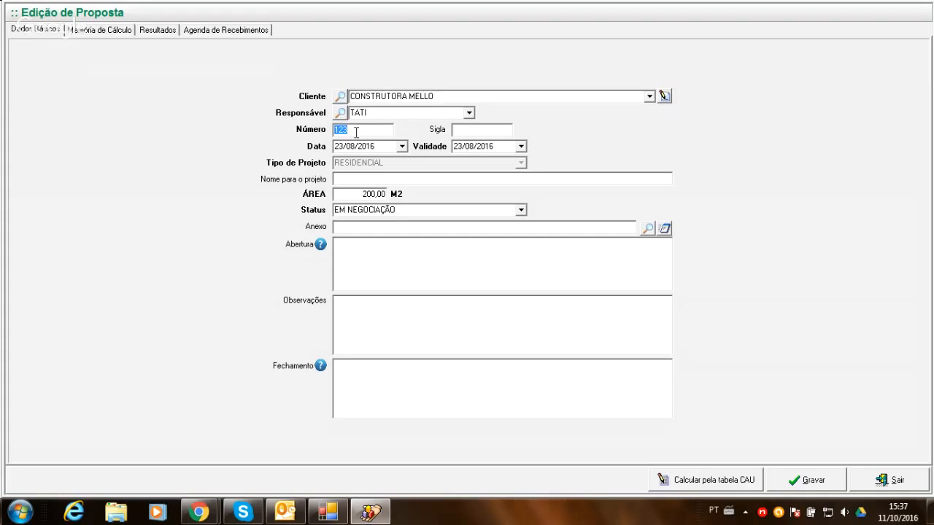
# - Change the Número of the RESIDENCIAL proposal to 1234
pyautogui.click(356, 132)
pyautogui.press('BackSpace')
pyautogui.press('BackSpace')
pyautogui.press('BackSpace')
pyautogui.write('1234')
pyautogui.click(503, 130)
# - Set the Data of the RESIDENCIAL proposal to 07/10/2016
pyautogui.click(401, 146)
pyautogui.click(401, 147)
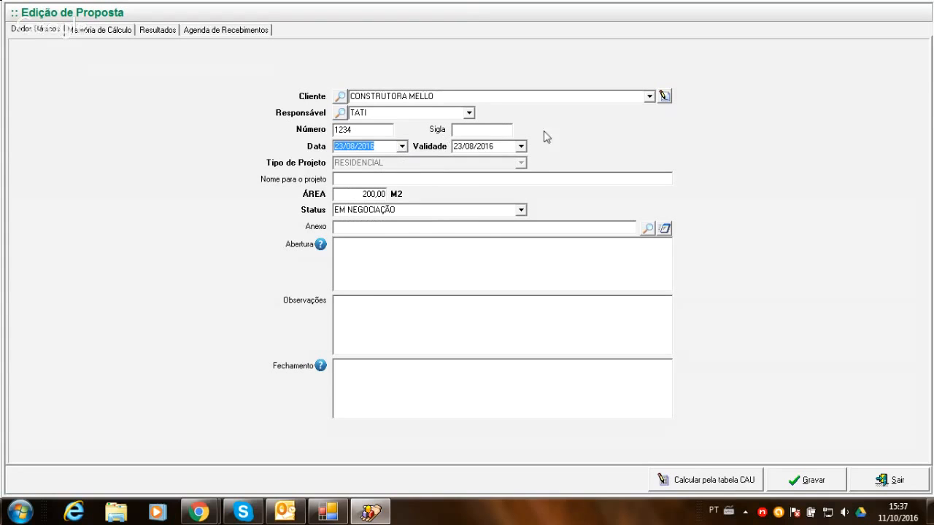
pyautogui.click(521, 147)
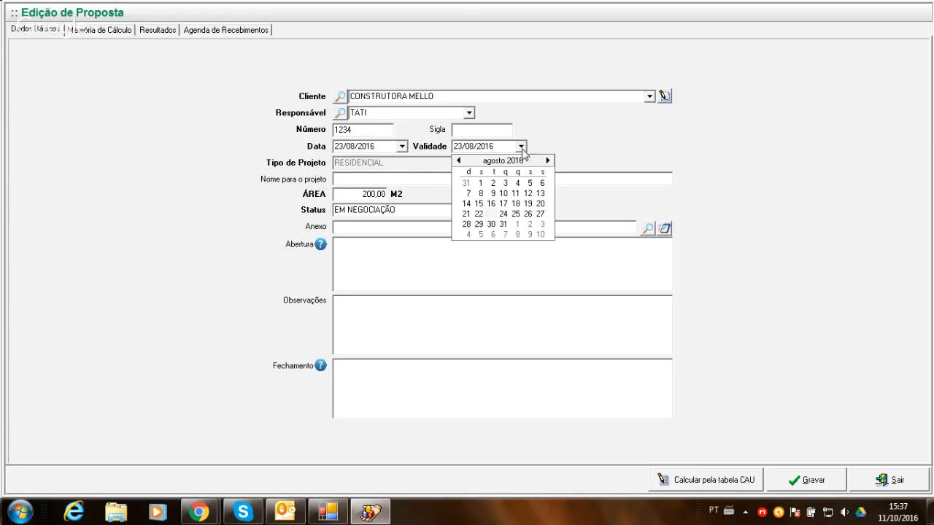
pyautogui.click(401, 147)
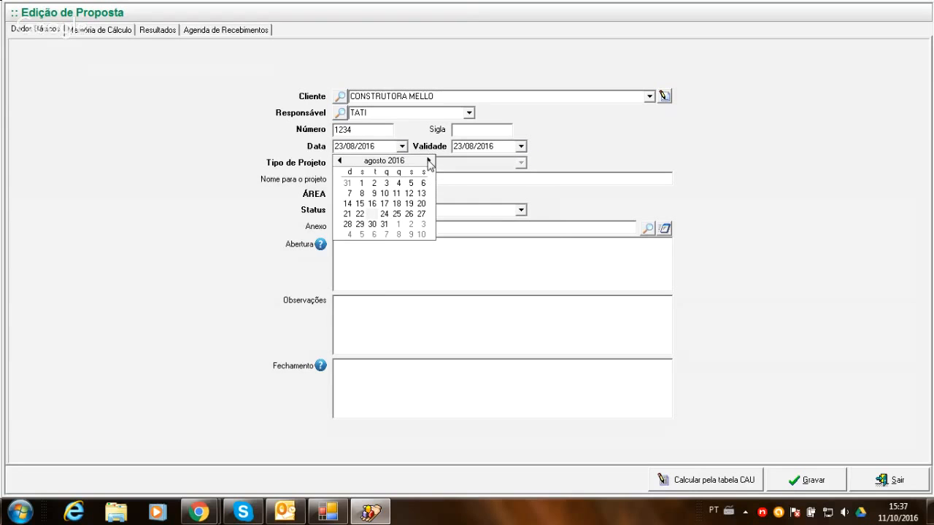
pyautogui.click(428, 160)
pyautogui.click(428, 160)
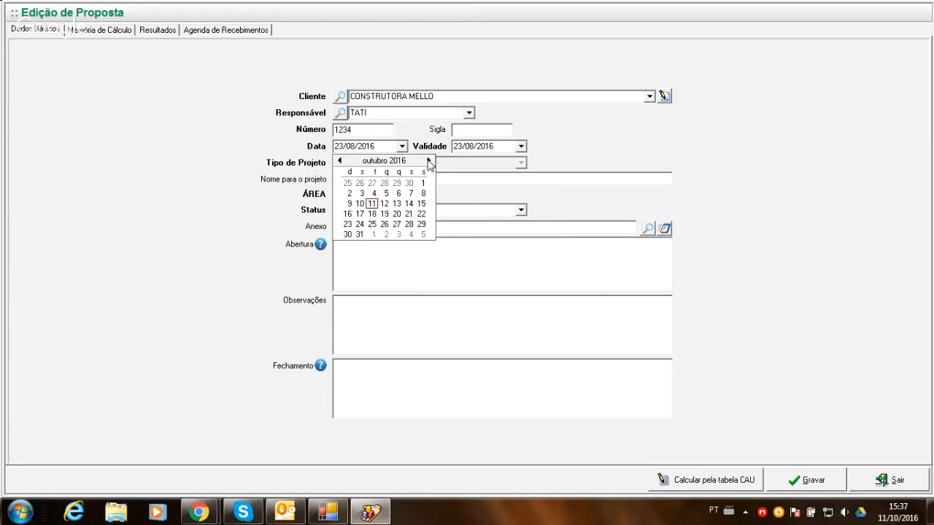
pyautogui.click(372, 204)
pyautogui.click(401, 146)
pyautogui.click(410, 194)
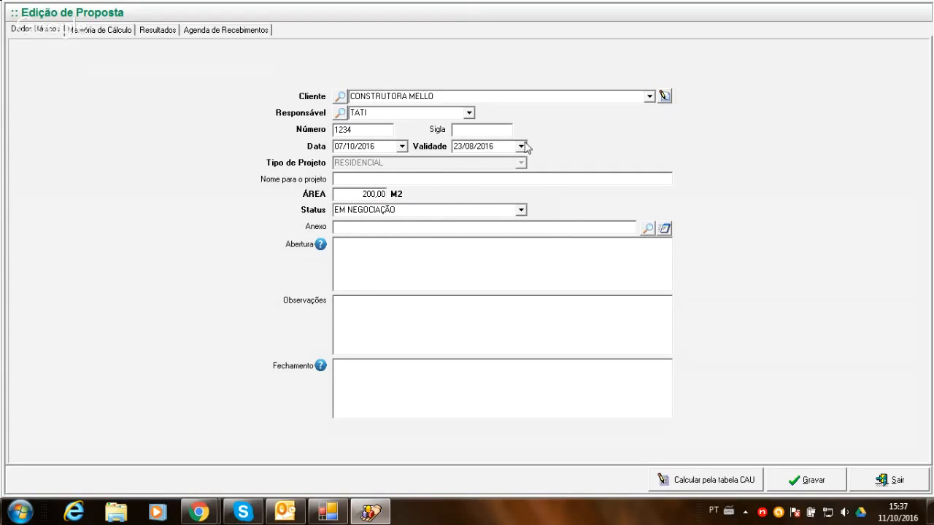
# - Set the proposal's Validade to 11/11/2016, and leave the proposal without saving the edits
pyautogui.click(521, 146)
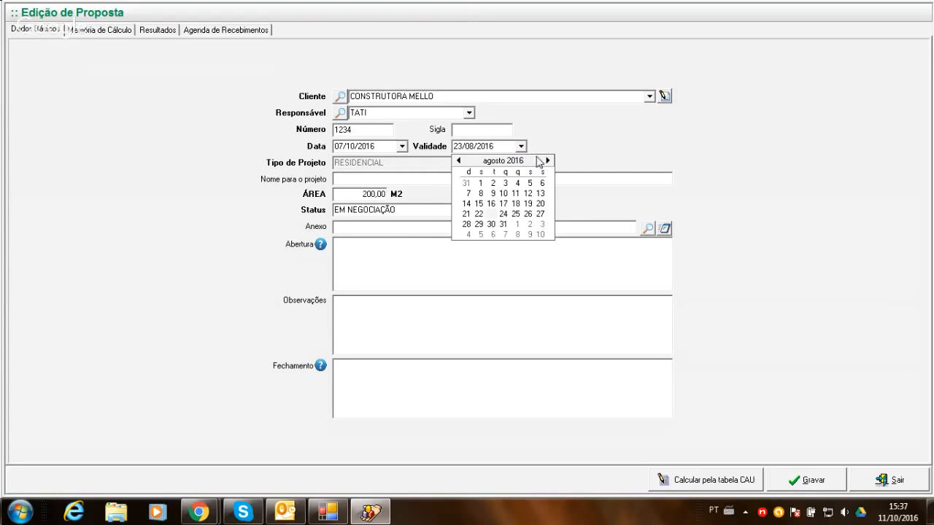
pyautogui.click(548, 161)
pyautogui.click(547, 160)
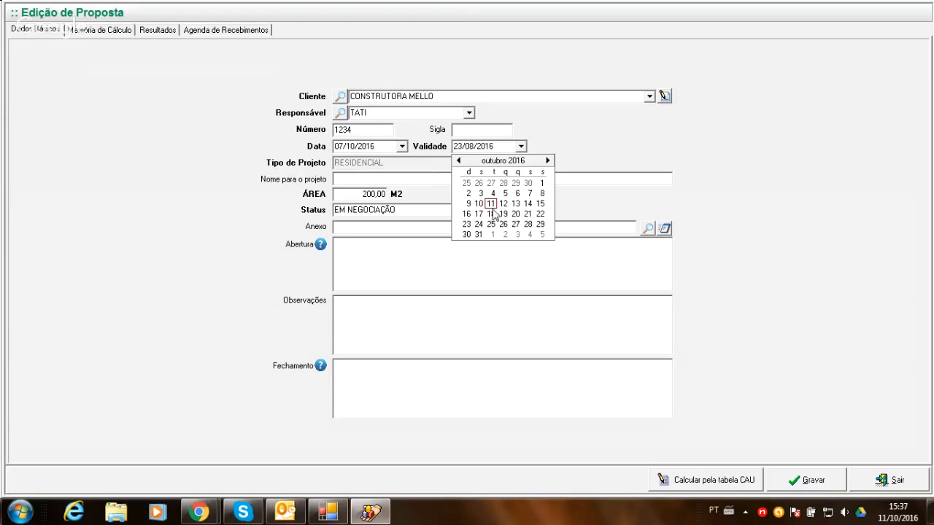
pyautogui.click(547, 161)
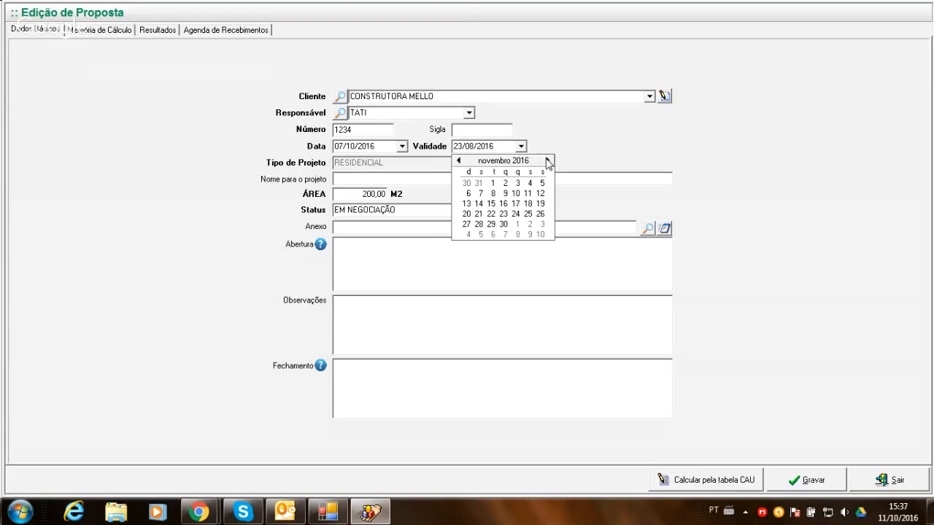
pyautogui.click(528, 193)
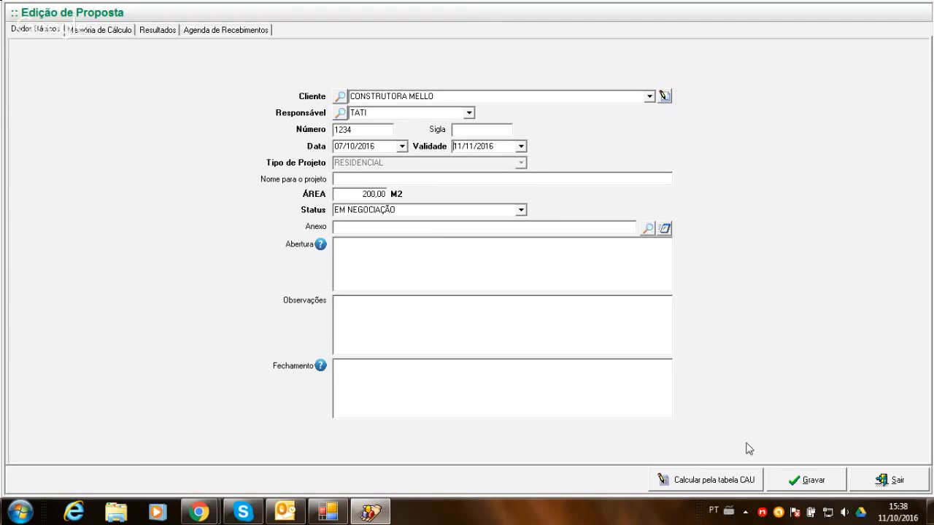
pyautogui.click(865, 480)
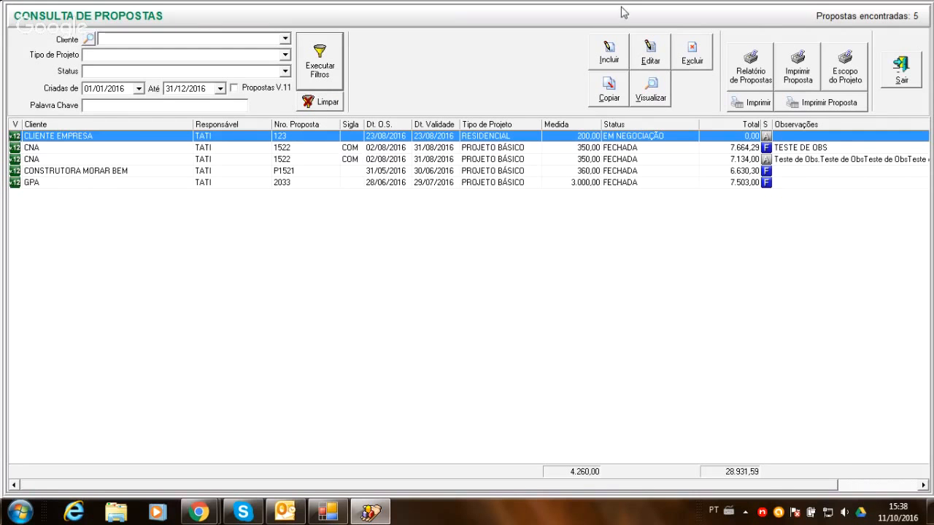
# - Start a new proposal for the client CONSTRUTORA MELLO and assign the last listed person as Responsável
pyautogui.click(609, 52)
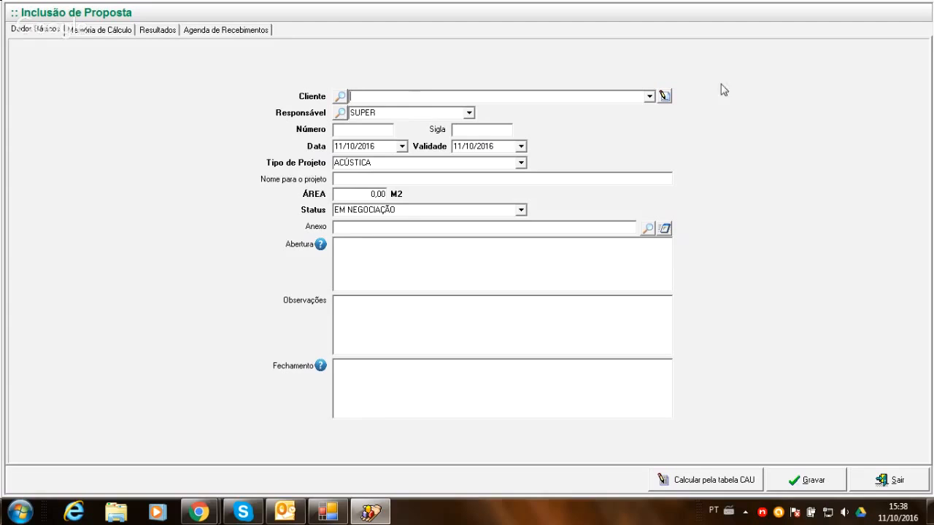
pyautogui.click(649, 96)
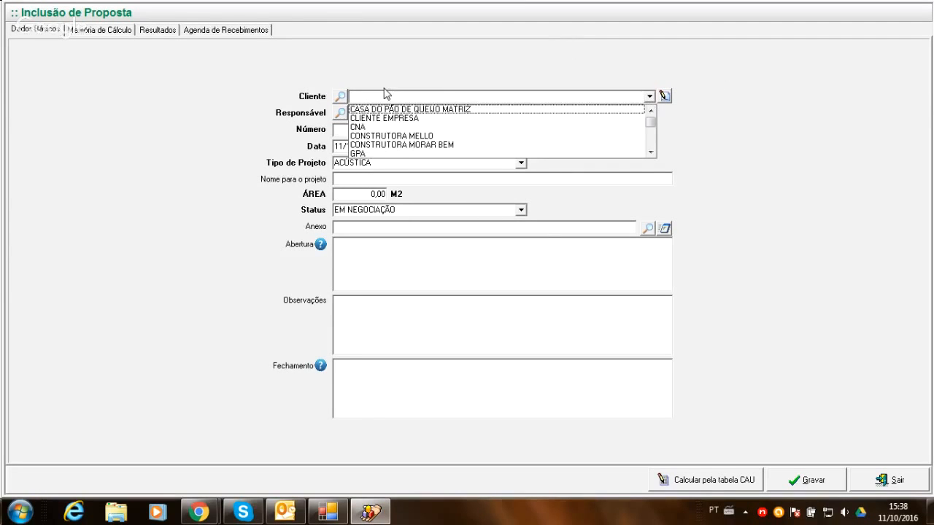
pyautogui.click(394, 135)
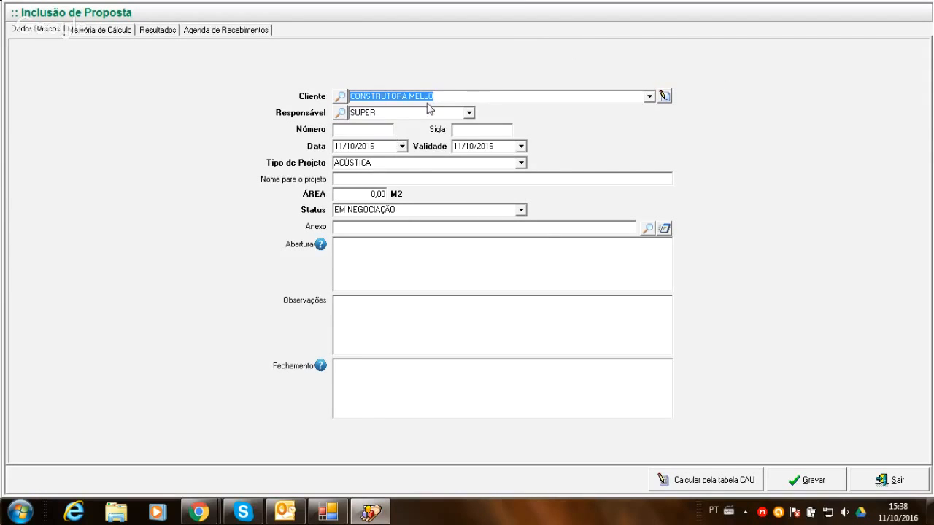
pyautogui.click(470, 113)
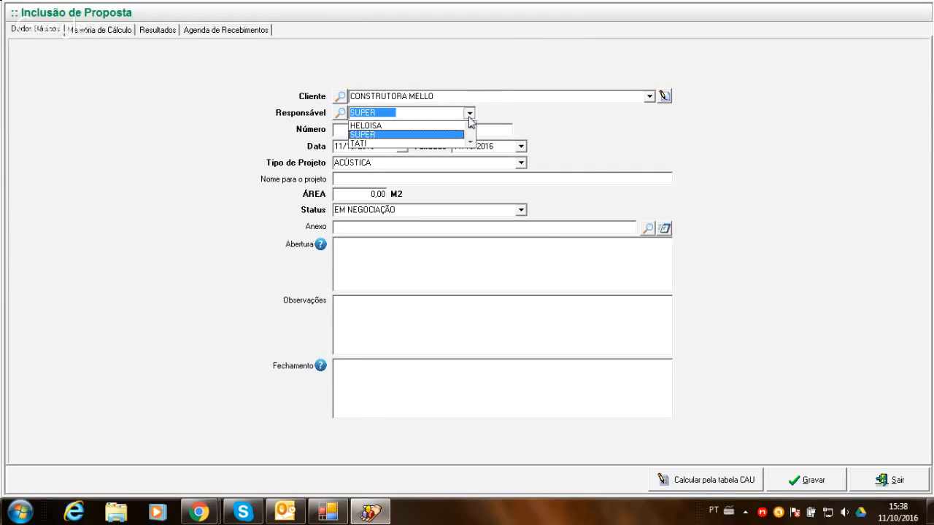
pyautogui.click(413, 137)
# - Number the new proposal 213 and set its Data to 07/10/2016 and its Validade to 07/11/2016
pyautogui.click(389, 130)
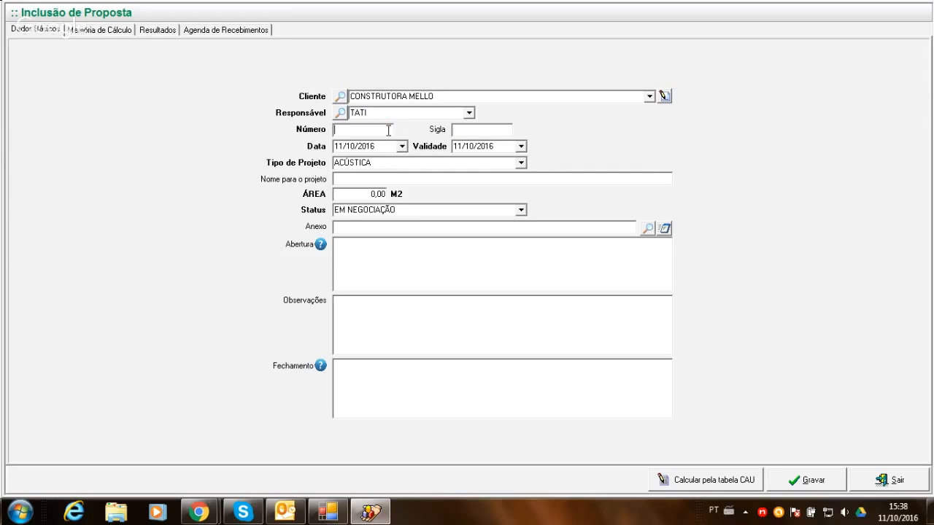
pyautogui.write('213')
pyautogui.click(400, 147)
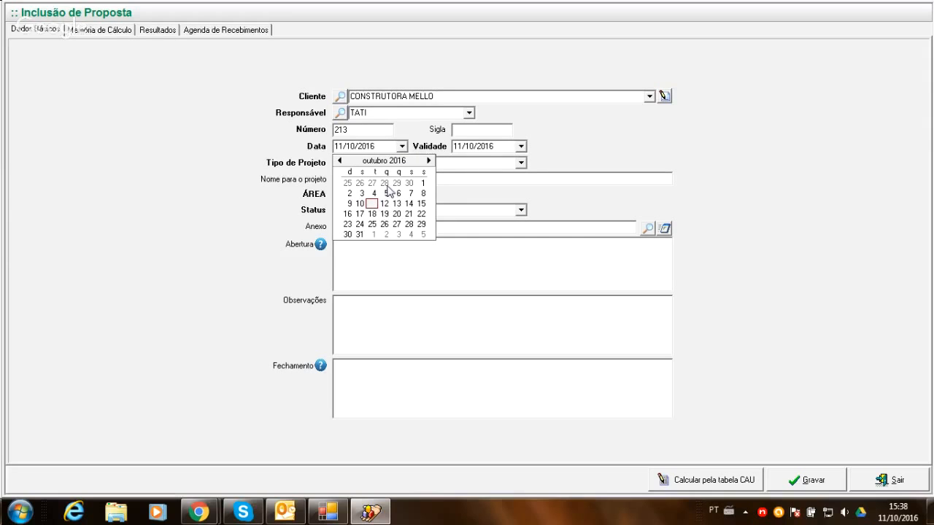
pyautogui.click(411, 194)
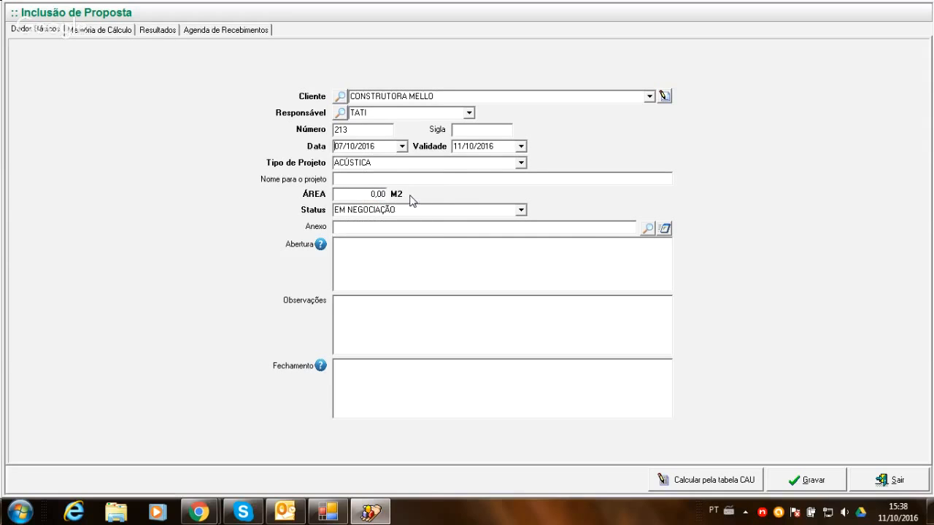
pyautogui.click(521, 146)
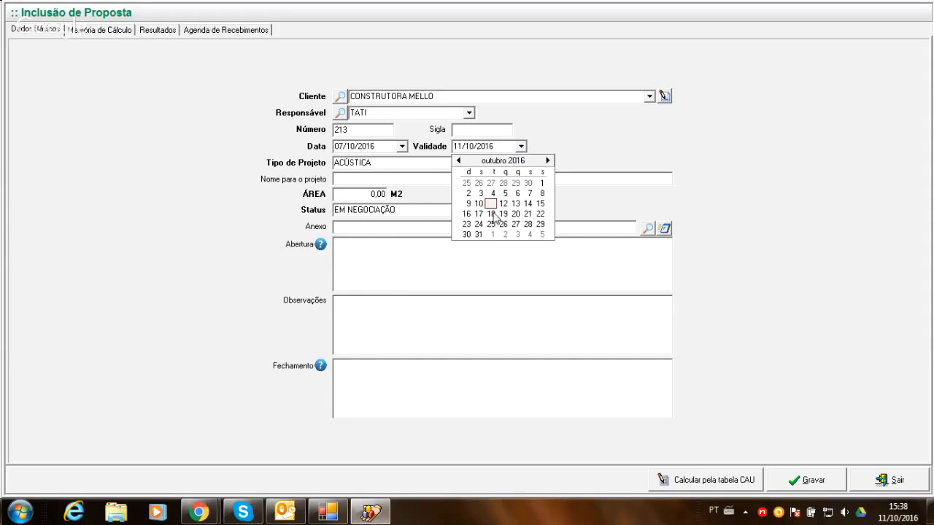
pyautogui.click(547, 161)
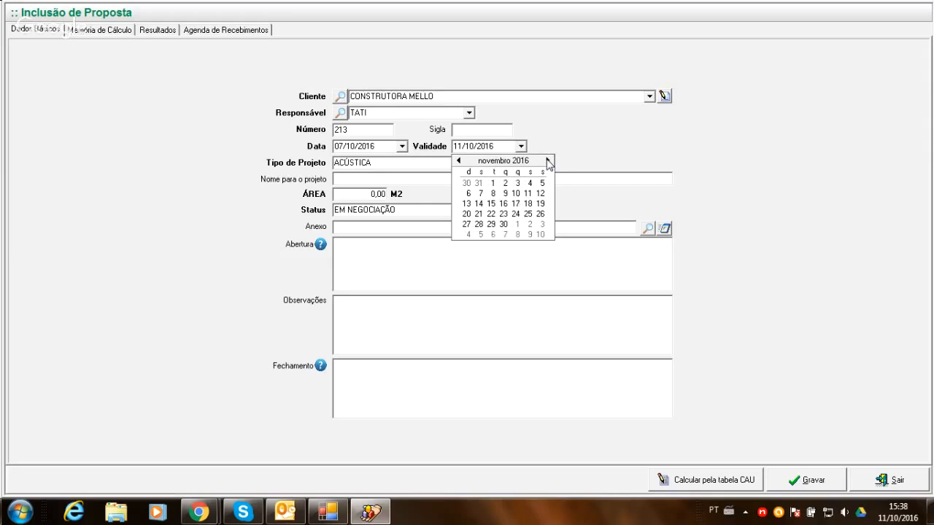
pyautogui.click(480, 195)
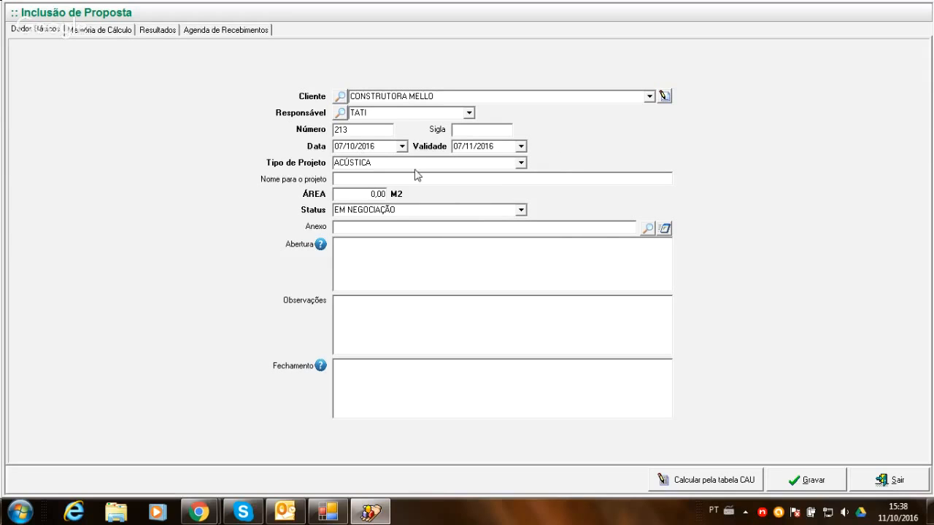
# - Look through the available project types and set the new proposal's Tipo de Projeto to PROJETO BÁSICO
pyautogui.click(520, 162)
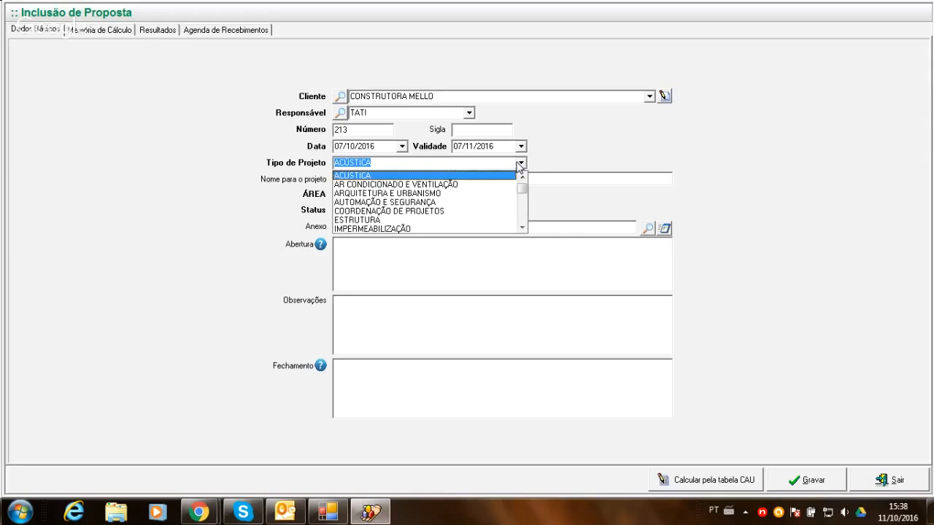
pyautogui.press('Down')
pyautogui.press('Down')
pyautogui.press('Down')
pyautogui.press('Down')
pyautogui.press('Down')
pyautogui.press('Down')
pyautogui.press('Down')
pyautogui.press('Down')
pyautogui.press('Down')
pyautogui.press('Down')
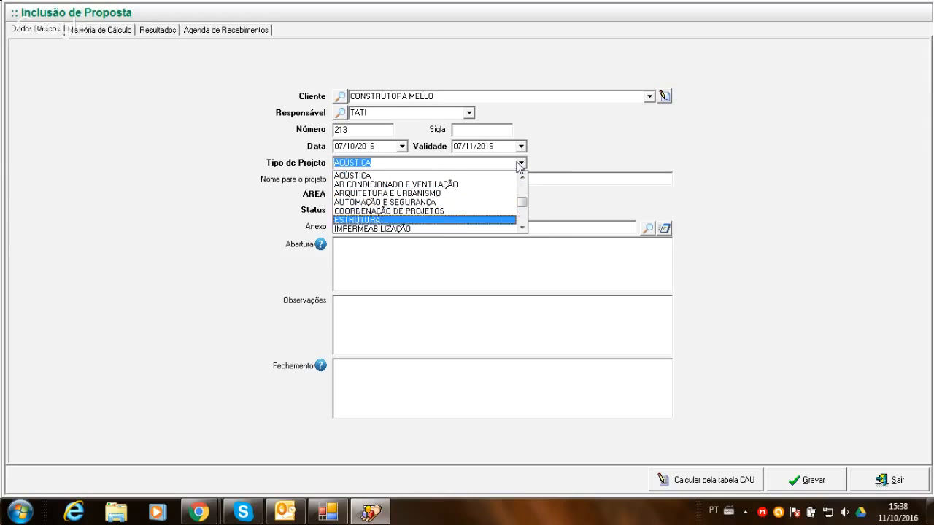
pyautogui.press('Down')
pyautogui.press('Down')
pyautogui.press('Down')
pyautogui.press('Down')
pyautogui.press('Down')
pyautogui.press('Down')
pyautogui.press('Down')
pyautogui.press('Down')
pyautogui.press('Down')
pyautogui.press('Down')
pyautogui.press('Down')
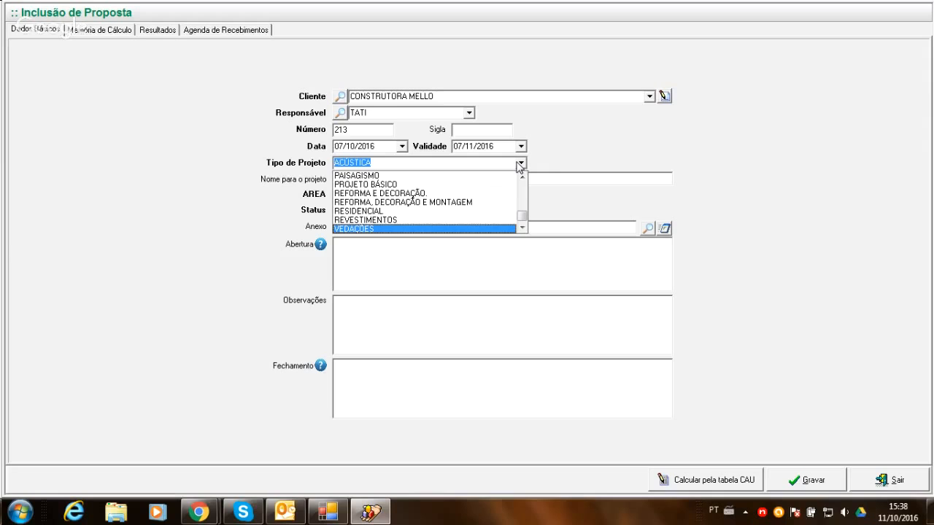
pyautogui.press('Up')
pyautogui.press('Up')
pyautogui.press('Up')
pyautogui.press('Up')
pyautogui.press('Up')
pyautogui.press('Up')
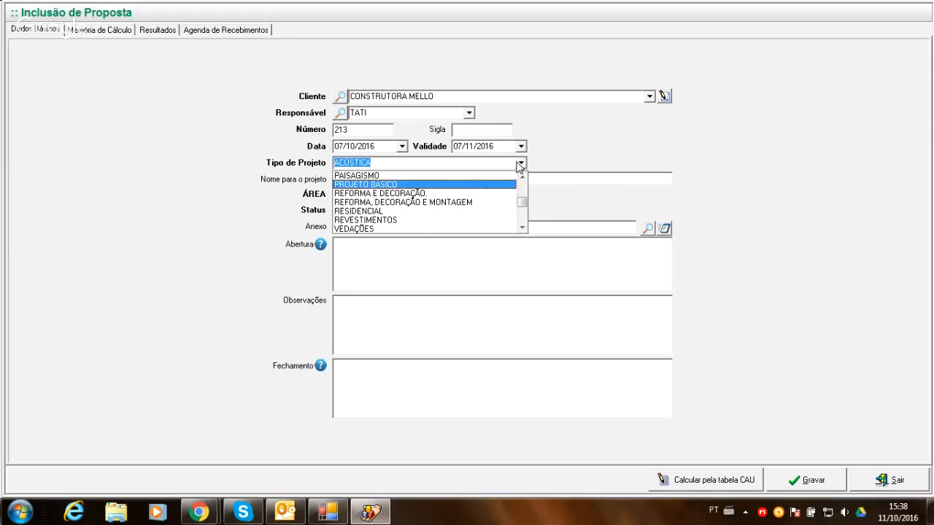
pyautogui.press('Up')
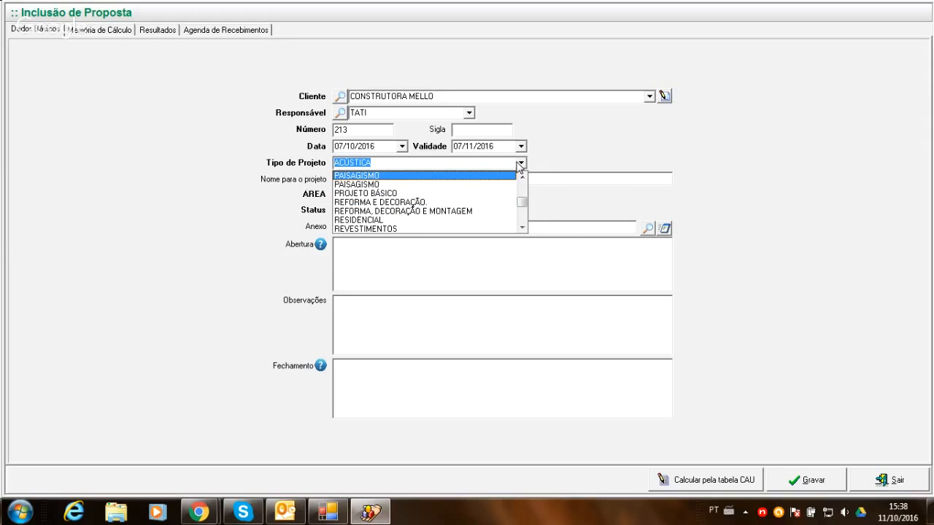
pyautogui.press('Up')
pyautogui.press('Up')
pyautogui.press('Up')
pyautogui.press('Up')
pyautogui.press('Up')
pyautogui.press('Up')
pyautogui.press('Up')
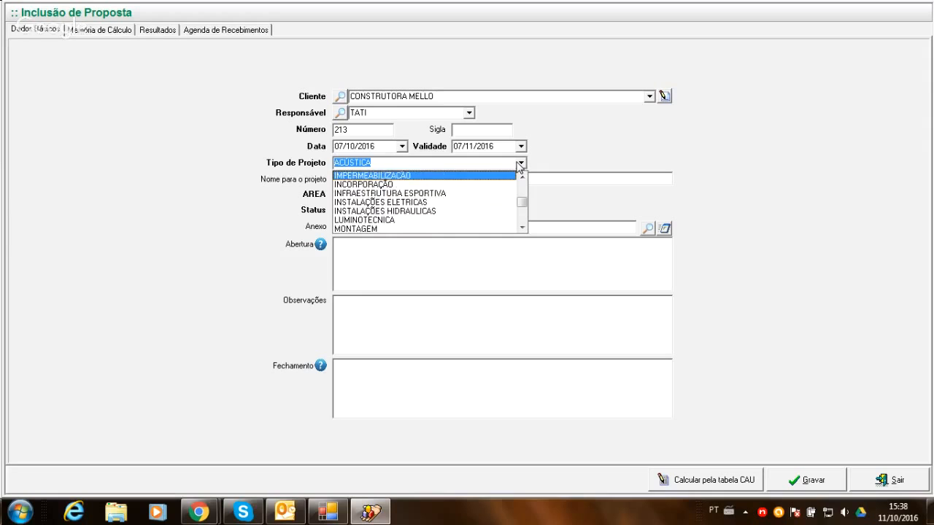
pyautogui.press('Up')
pyautogui.press('Up')
pyautogui.press('Up')
pyautogui.press('Up')
pyautogui.press('Up')
pyautogui.press('Up')
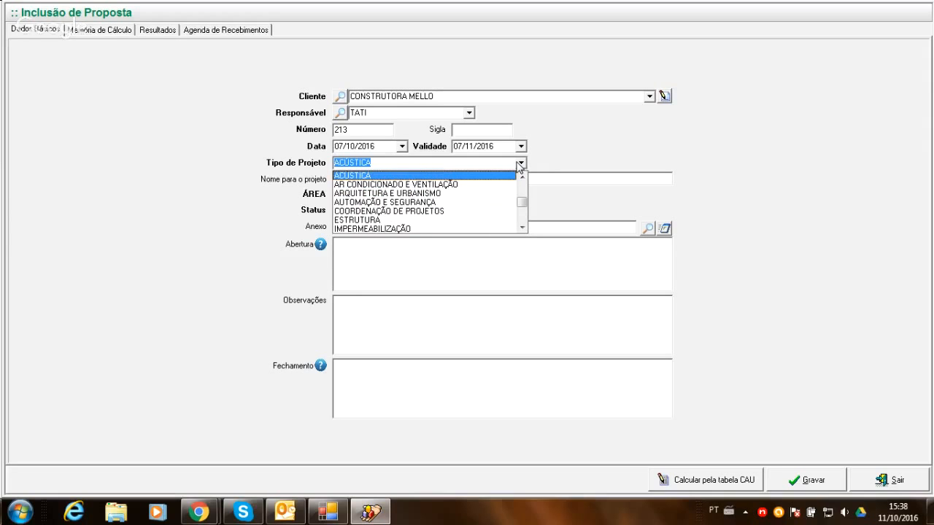
pyautogui.press('Down')
pyautogui.press('Down')
pyautogui.press('Down')
pyautogui.press('Down')
pyautogui.press('Down')
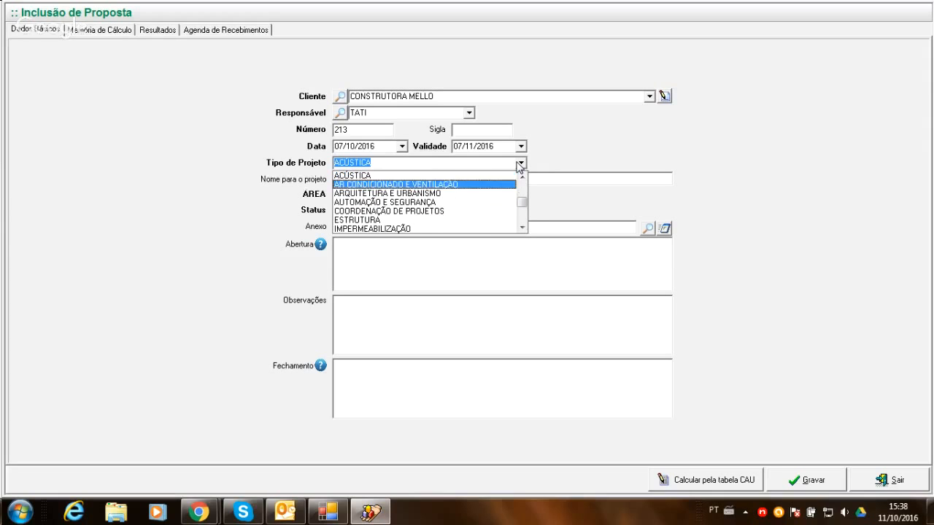
pyautogui.press('Down')
pyautogui.press('Down')
pyautogui.press('Down')
pyautogui.press('Down')
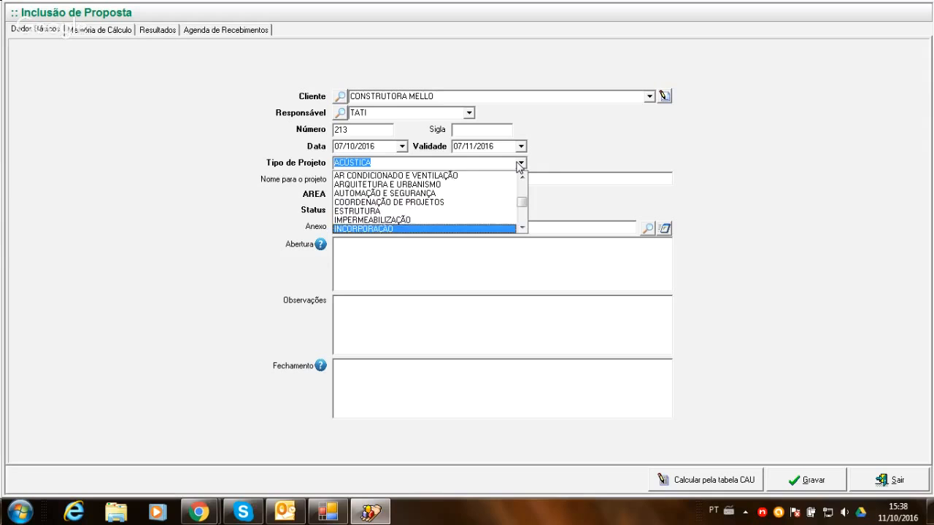
pyautogui.press('Down')
pyautogui.press('Down')
pyautogui.press('Down')
pyautogui.press('Down')
pyautogui.press('Down')
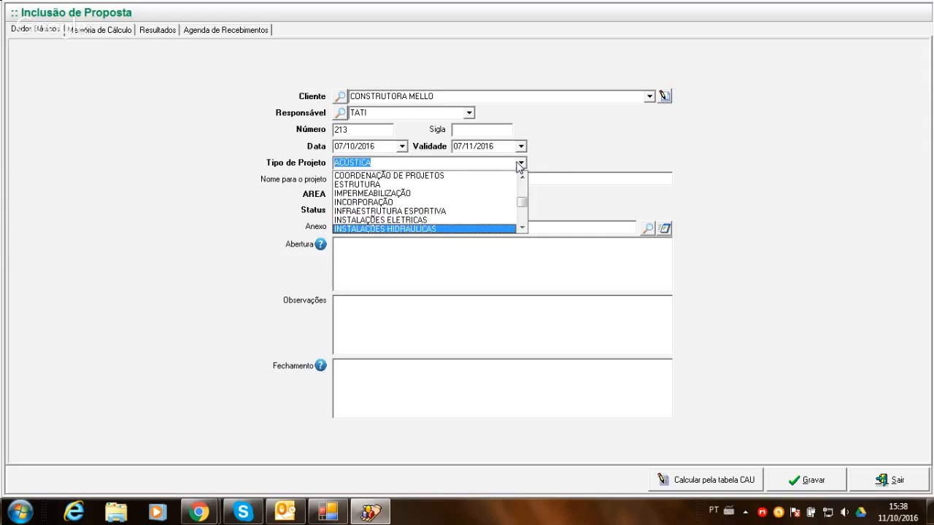
pyautogui.press('Down')
pyautogui.press('Down')
pyautogui.press('Down')
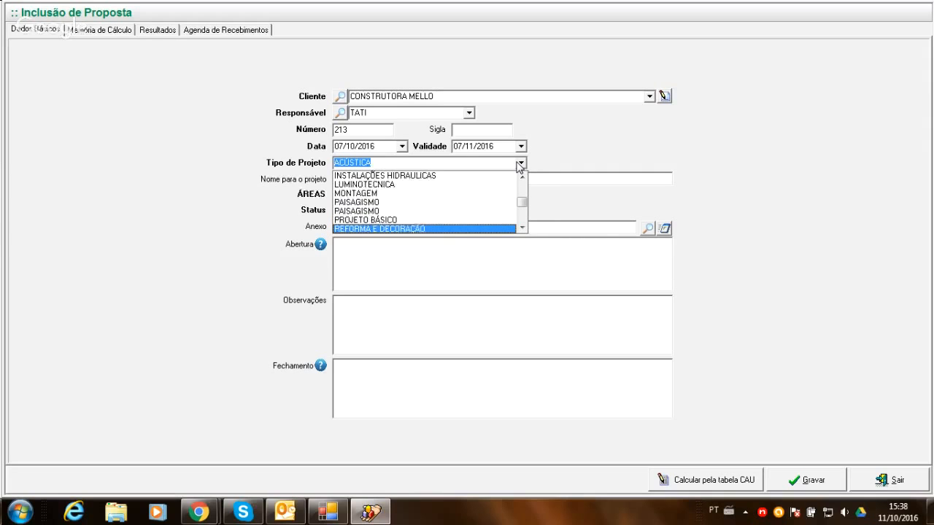
pyautogui.press('Up')
pyautogui.press('Up')
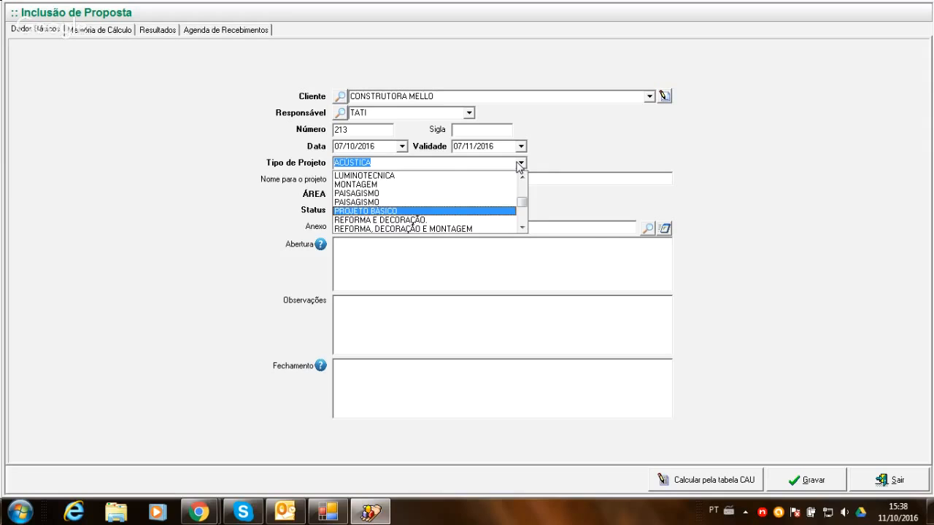
pyautogui.press('Return')
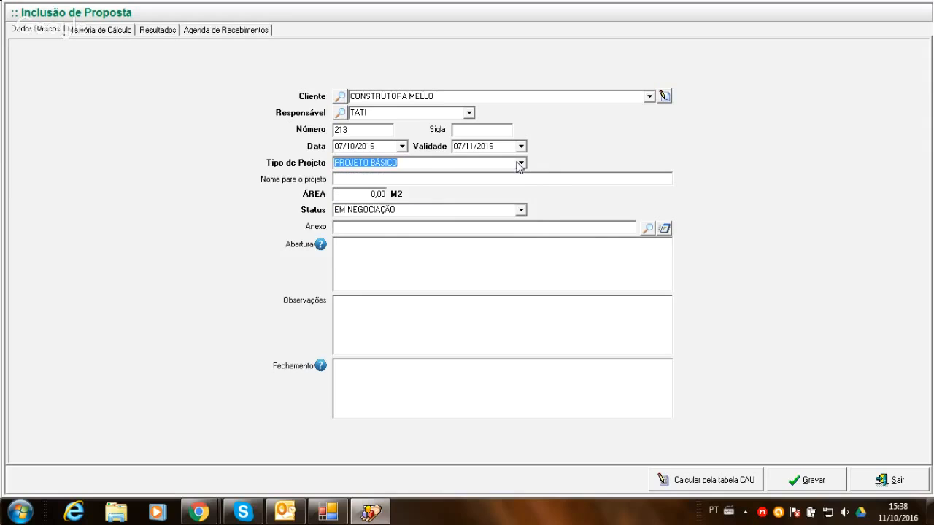
# - Name the project "Office work" and set its ÁREA to 8.000,00 M2
pyautogui.click(477, 182)
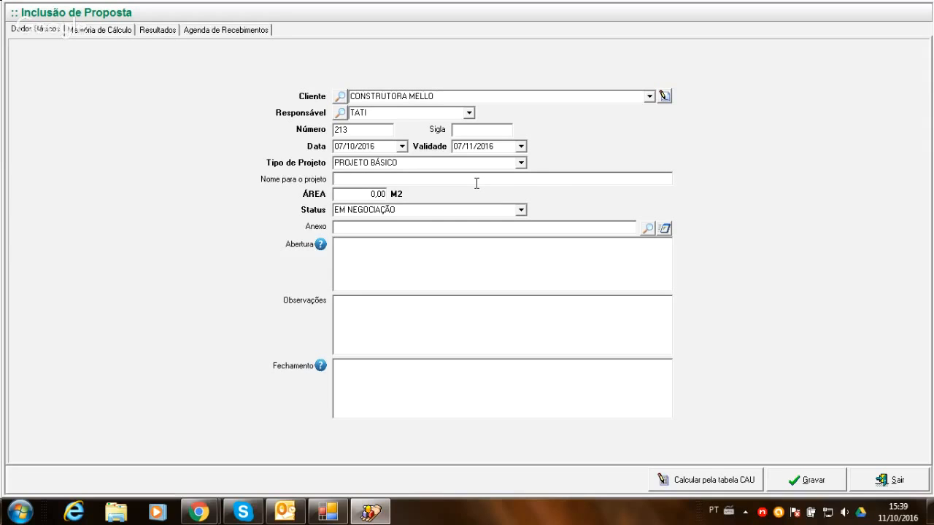
pyautogui.write('Conj')
pyautogui.press('BackSpace')
pyautogui.press('BackSpace')
pyautogui.press('BackSpace')
pyautogui.press('BackSpace')
pyautogui.write('Office work')
pyautogui.press('BackSpace')
pyautogui.click(360, 197)
pyautogui.write('8000')
pyautogui.press('Tab')
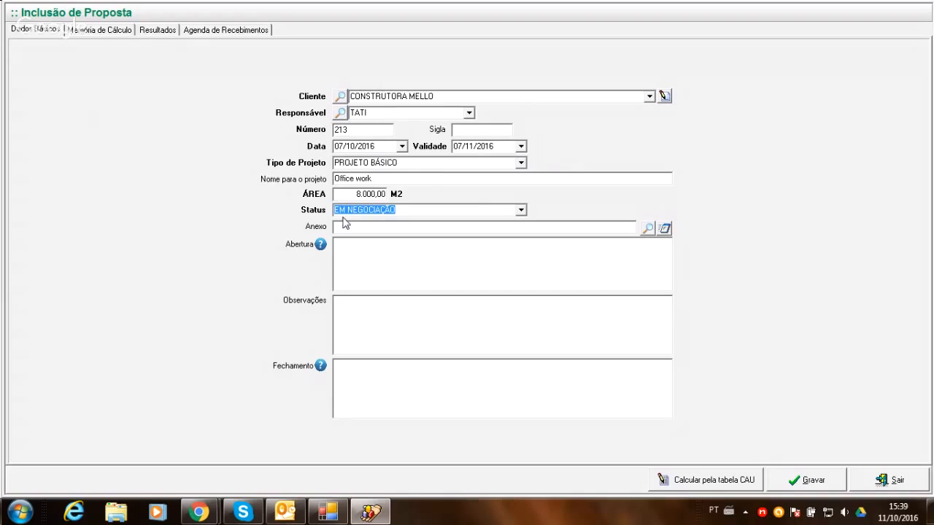
# - Look through the available Status options and select EM NEGOCIAÇÃO for the proposal
pyautogui.click(521, 211)
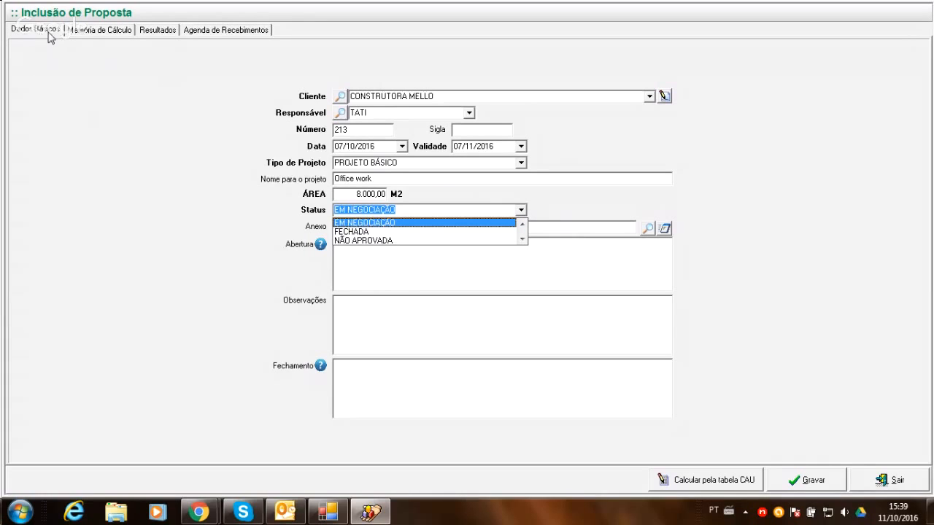
pyautogui.click(387, 223)
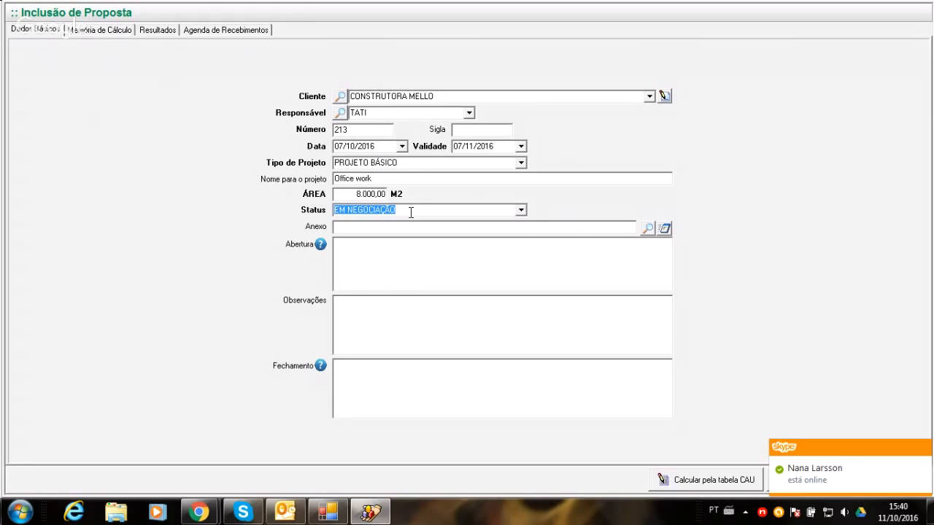
pyautogui.click(521, 210)
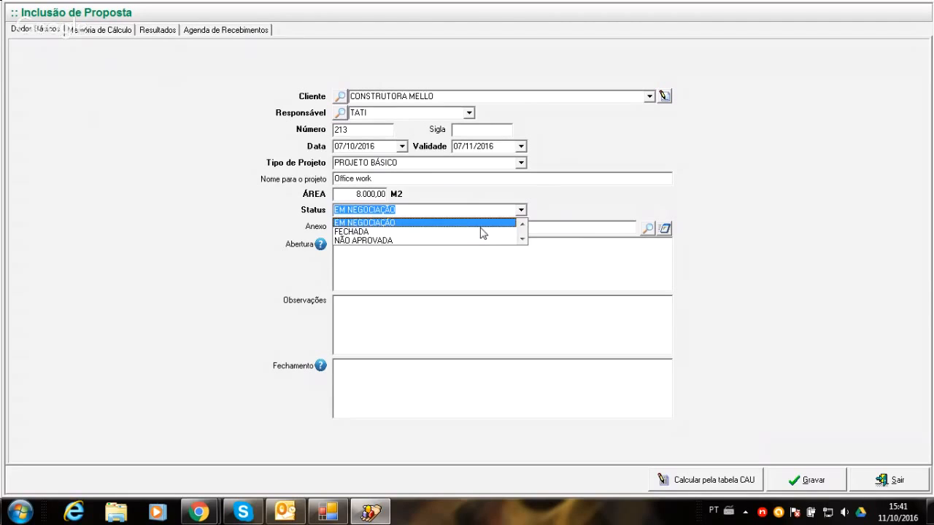
pyautogui.click(480, 223)
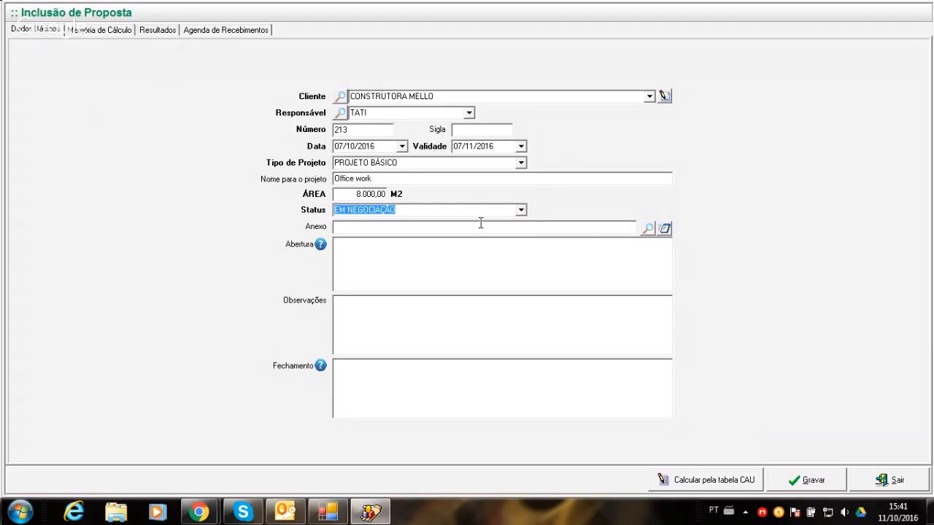
# - Browse for an attachment, attach the desktop file "Horas Plan. X Exec..xls" to the proposal, and close Excel without opening the file
pyautogui.click(483, 228)
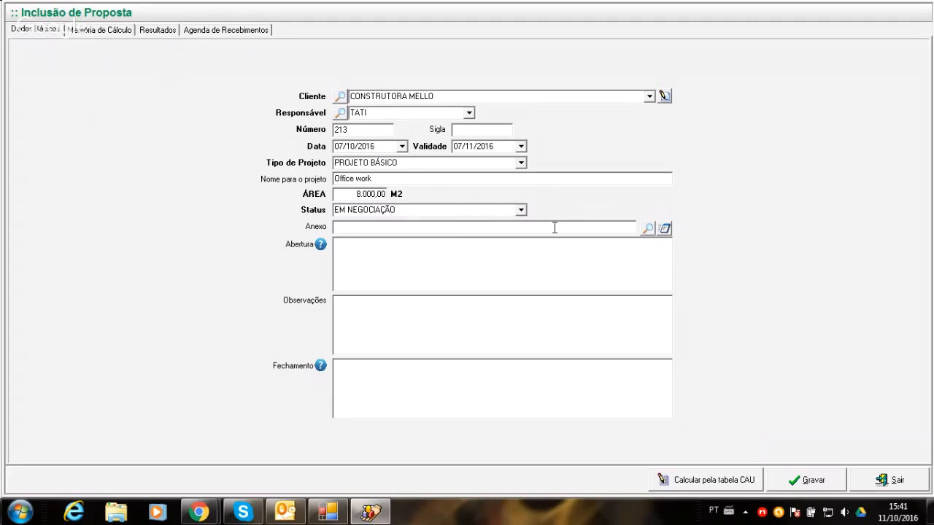
pyautogui.click(644, 225)
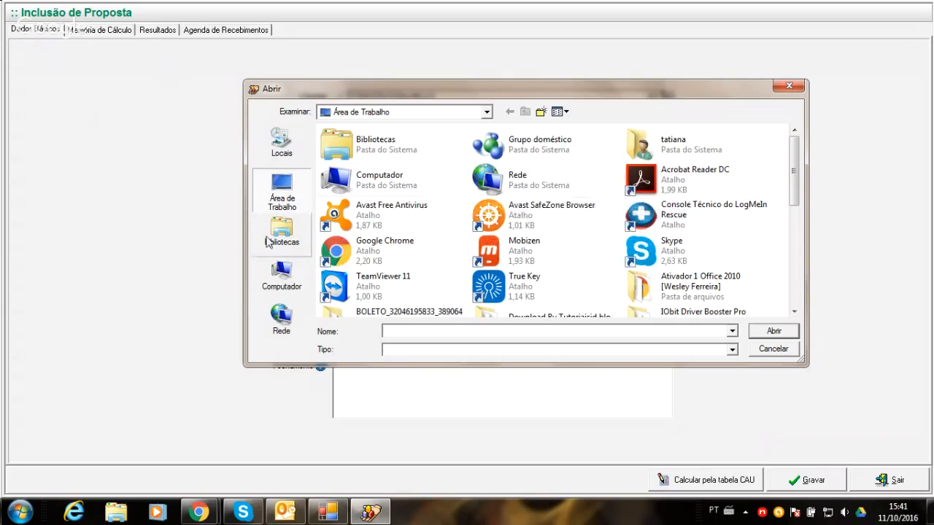
pyautogui.click(277, 286)
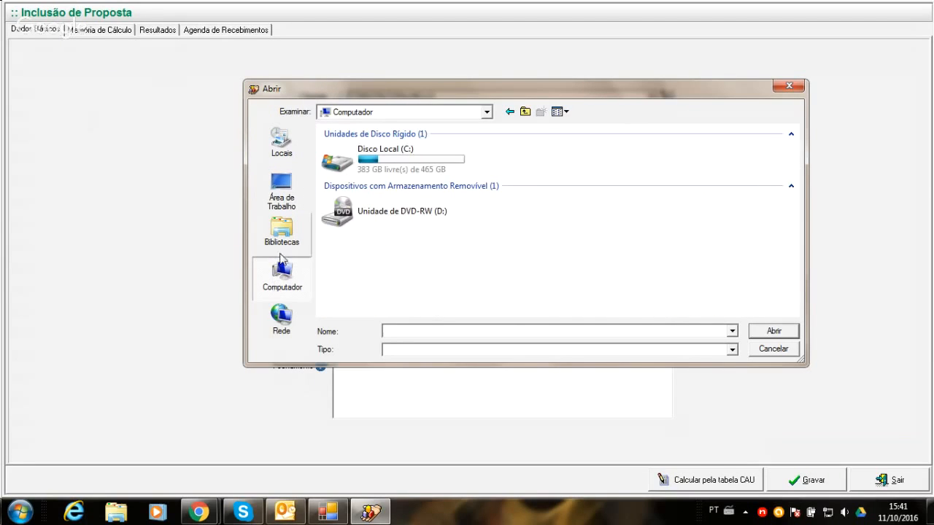
pyautogui.click(266, 302)
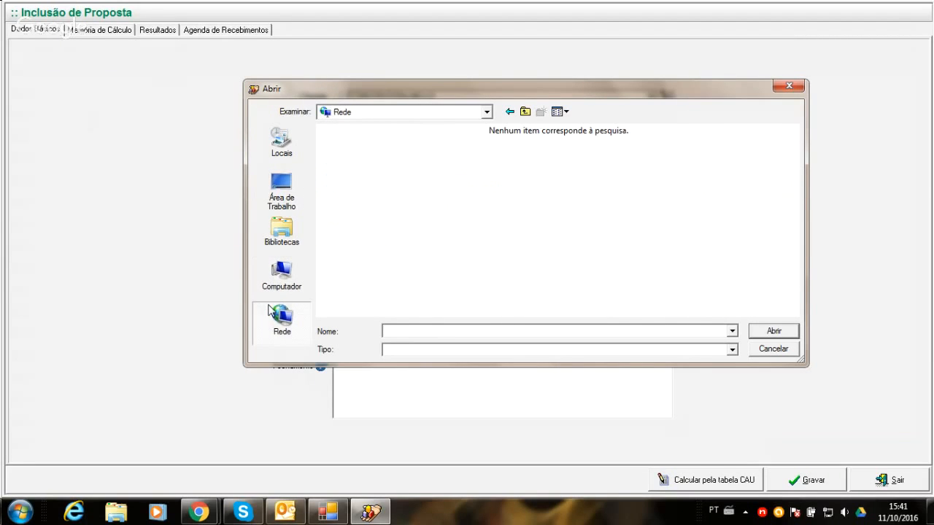
pyautogui.click(280, 192)
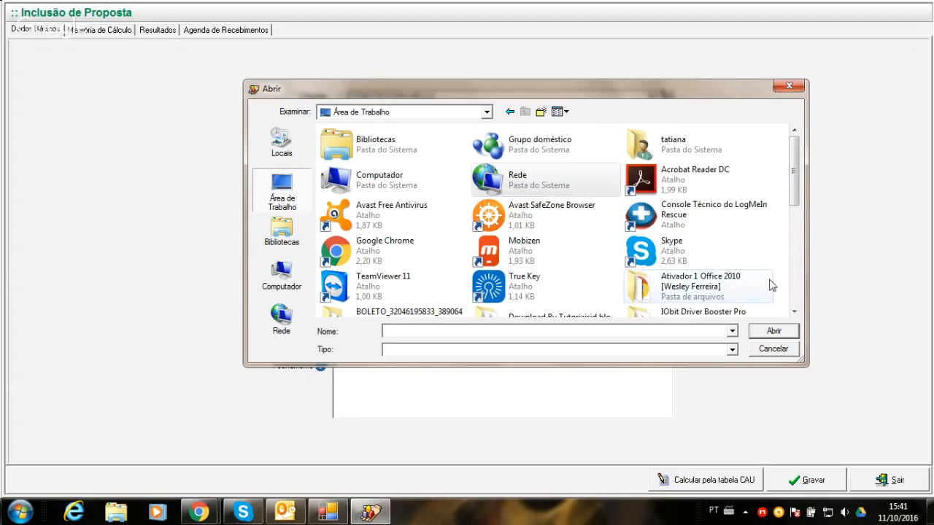
pyautogui.click(794, 313)
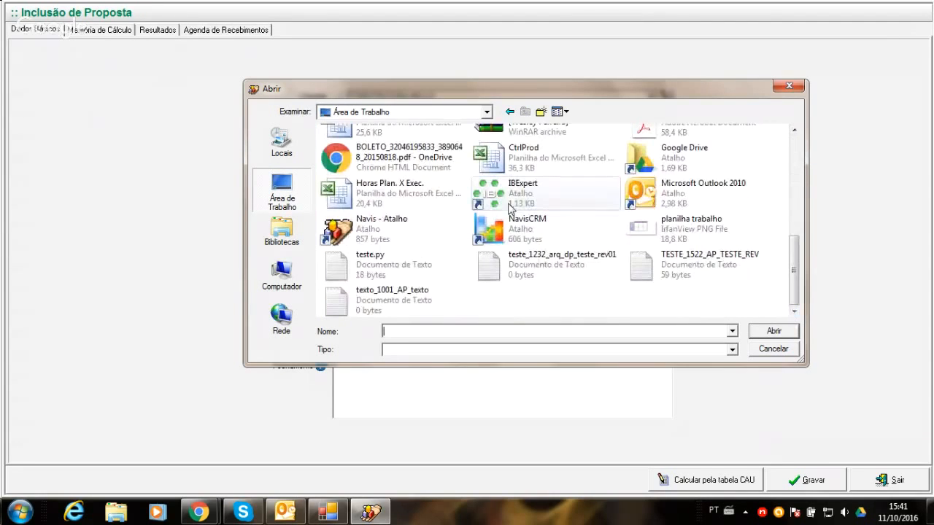
pyautogui.doubleClick(402, 197)
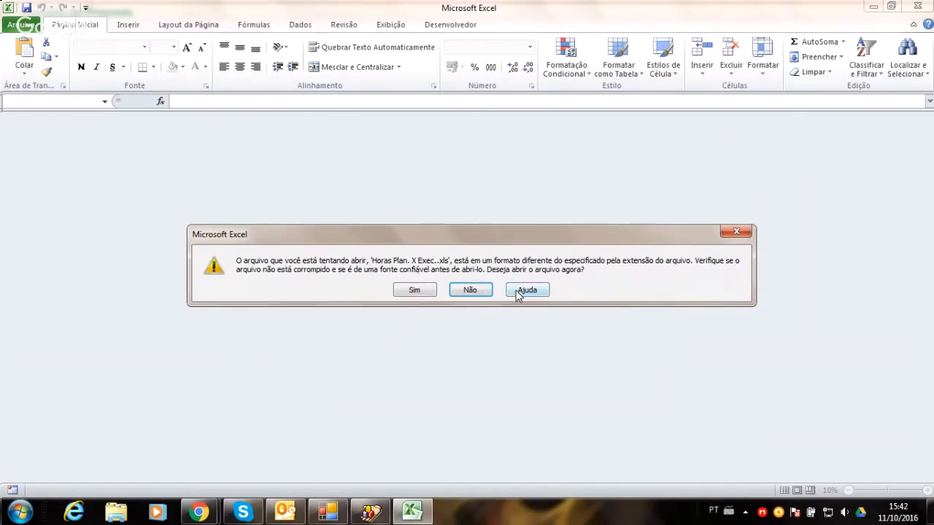
pyautogui.click(730, 232)
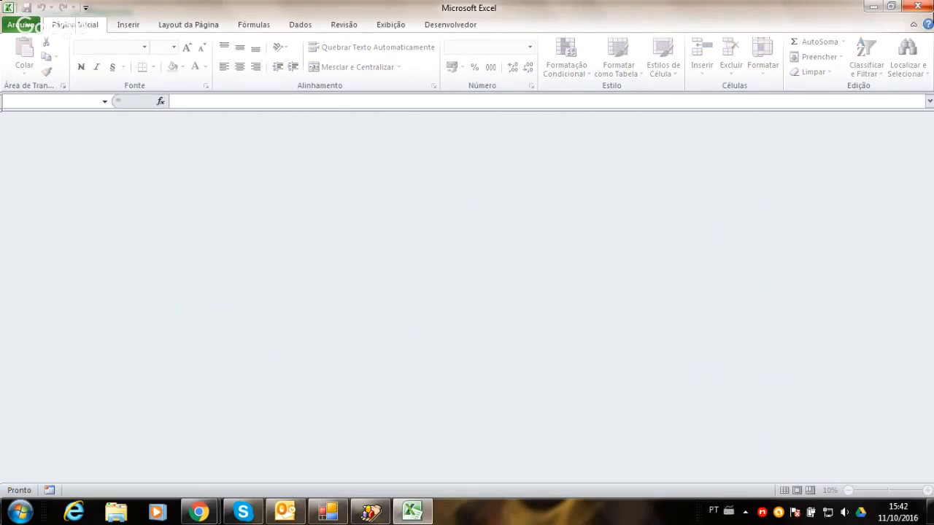
pyautogui.click(918, 7)
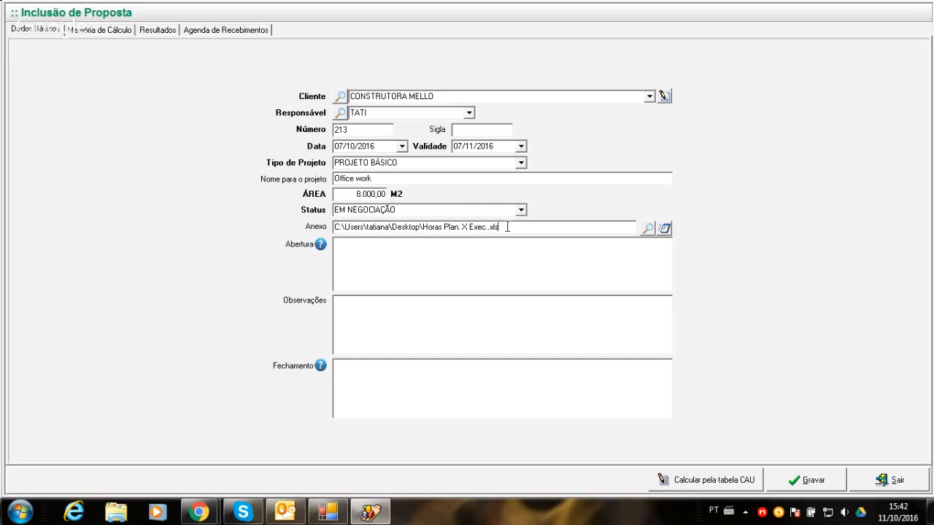
# - Clear the file path from the proposal's Anexo field
pyautogui.press('BackSpace')
pyautogui.press('BackSpace')
pyautogui.press('BackSpace')
pyautogui.press('BackSpace')
pyautogui.press('BackSpace')
pyautogui.press('BackSpace')
pyautogui.press('BackSpace')
pyautogui.press('BackSpace')
pyautogui.press('BackSpace')
pyautogui.press('BackSpace')
pyautogui.press('BackSpace')
pyautogui.press('BackSpace')
pyautogui.press('BackSpace')
pyautogui.press('BackSpace')
pyautogui.press('BackSpace')
pyautogui.press('BackSpace')
pyautogui.press('BackSpace')
pyautogui.press('BackSpace')
pyautogui.press('BackSpace')
pyautogui.press('BackSpace')
pyautogui.press('BackSpace')
pyautogui.press('BackSpace')
pyautogui.press('BackSpace')
pyautogui.press('BackSpace')
pyautogui.press('BackSpace')
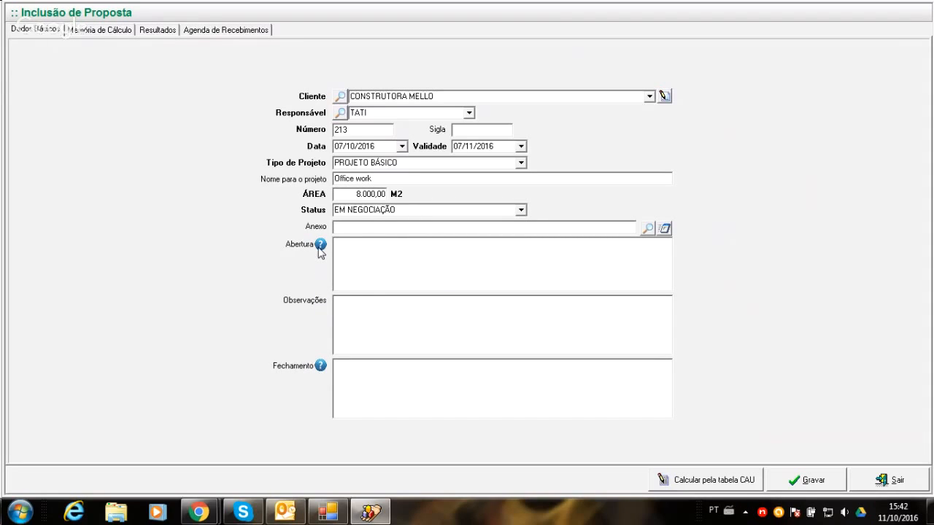
# - Check the help hint for the Abertura field, and save and close the new proposal
pyautogui.moveTo(319, 249)
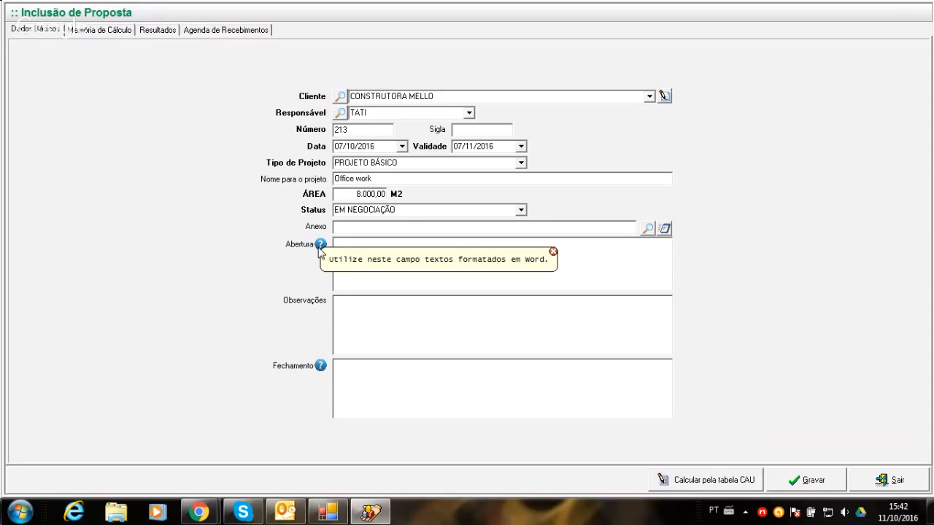
pyautogui.click(570, 266)
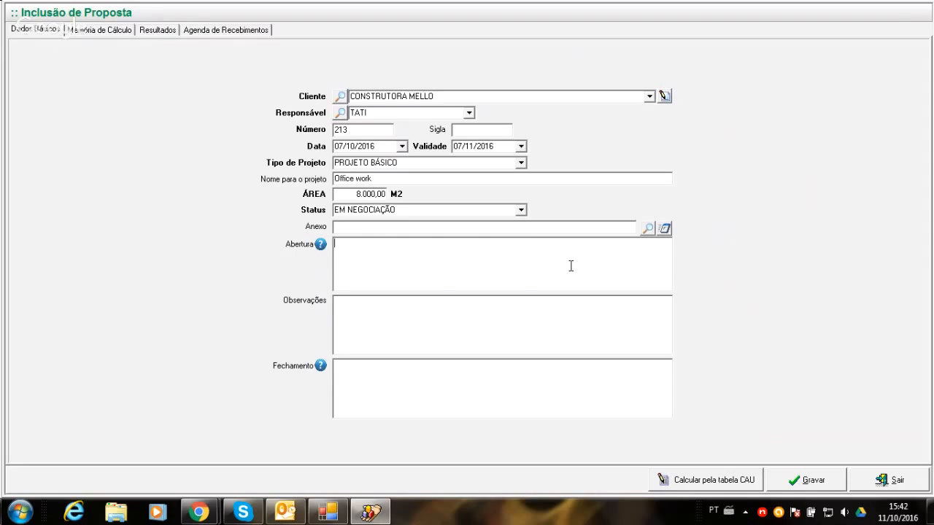
pyautogui.click(802, 483)
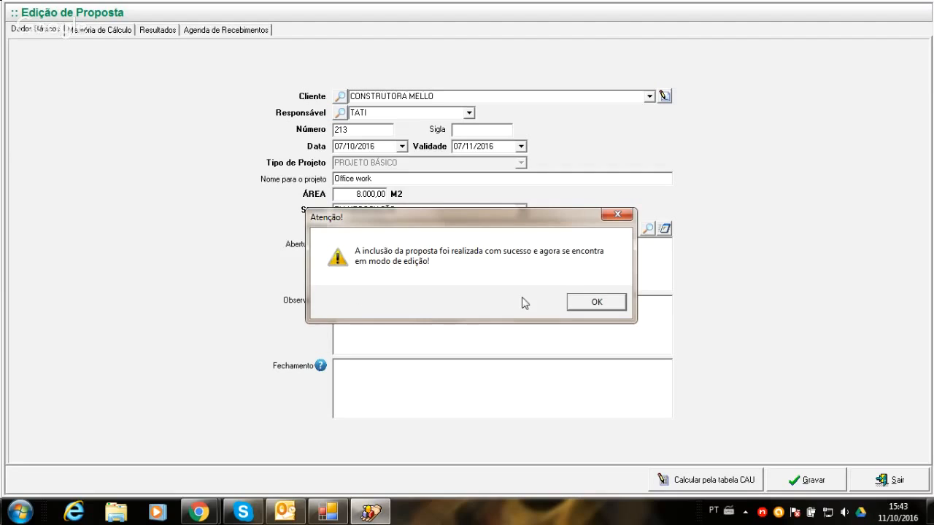
pyautogui.click(591, 304)
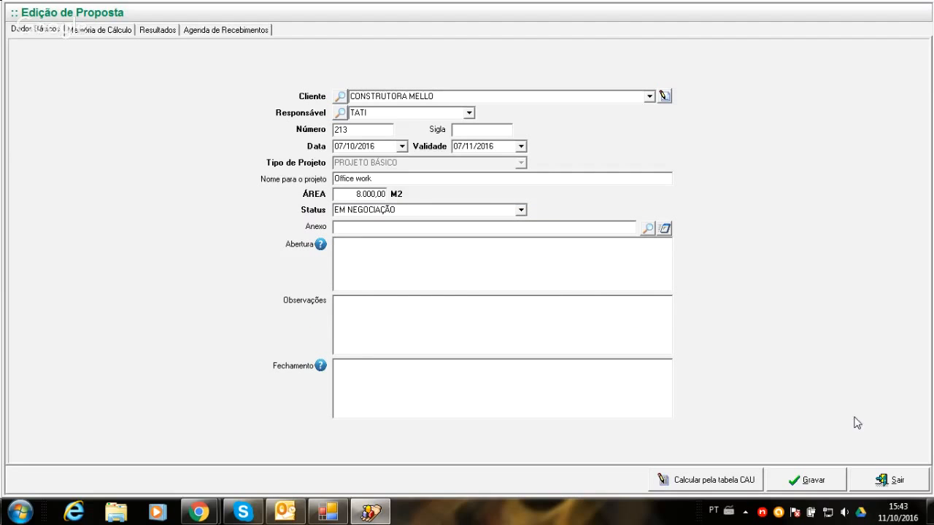
pyautogui.click(880, 481)
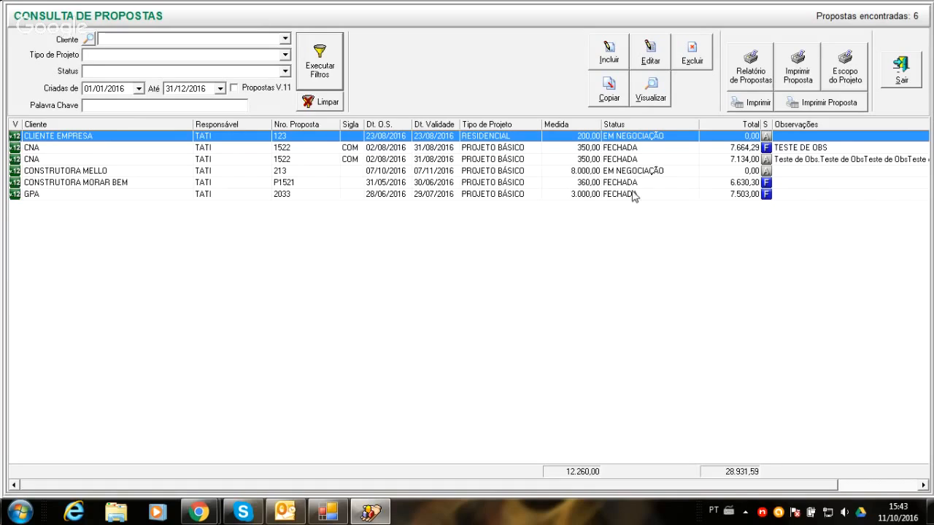
# - Open the CNA proposal with the total of 7.134,00 and examine the formatted text in its Abertura field
pyautogui.click(732, 160)
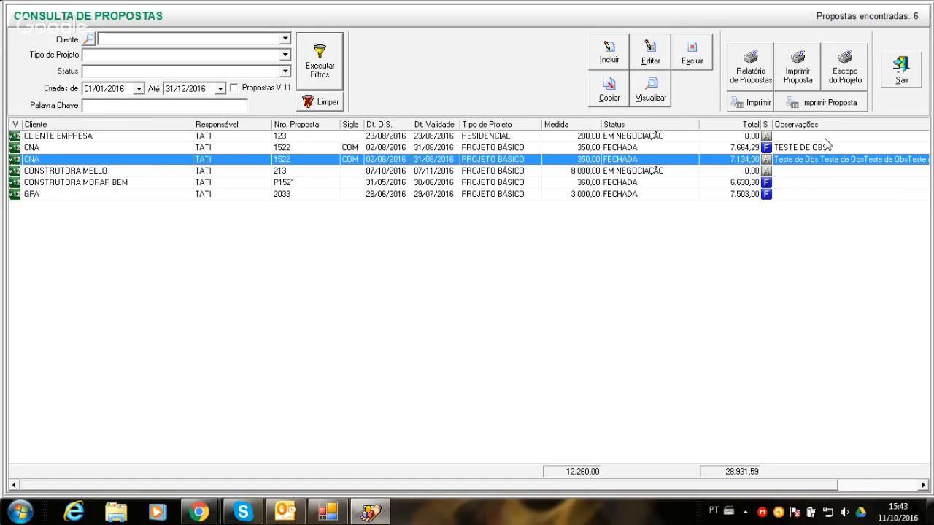
pyautogui.doubleClick(613, 163)
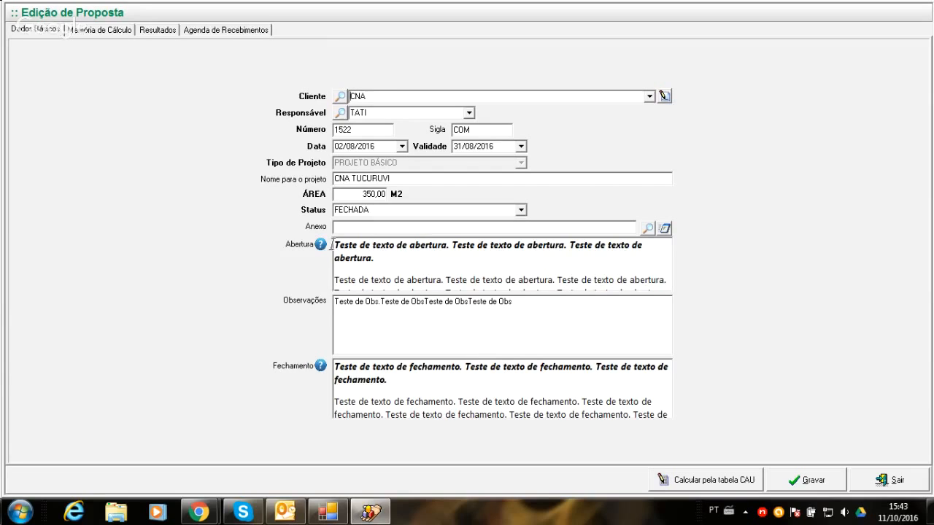
pyautogui.moveTo(333, 245); pyautogui.dragTo(559, 272)
pyautogui.click(642, 255)
pyautogui.press('Up')
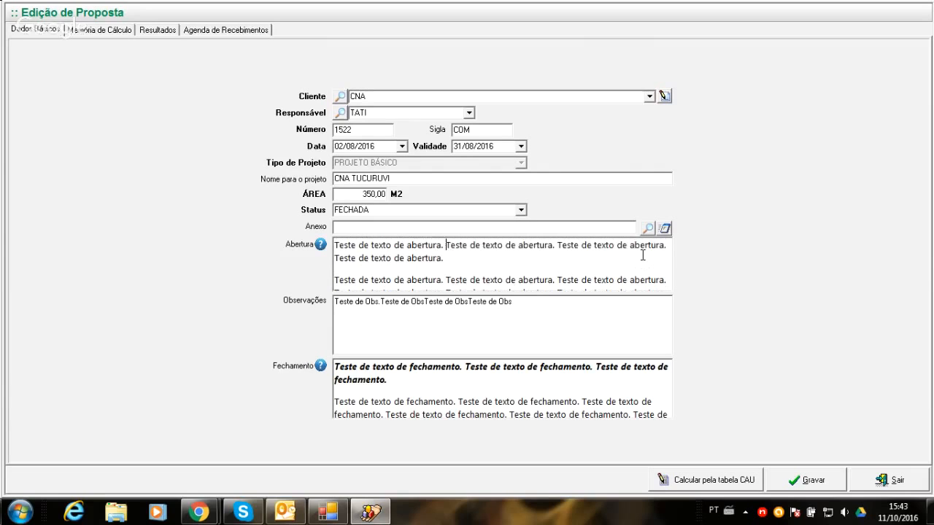
pyautogui.press('Up')
pyautogui.press('Up')
pyautogui.press('Up')
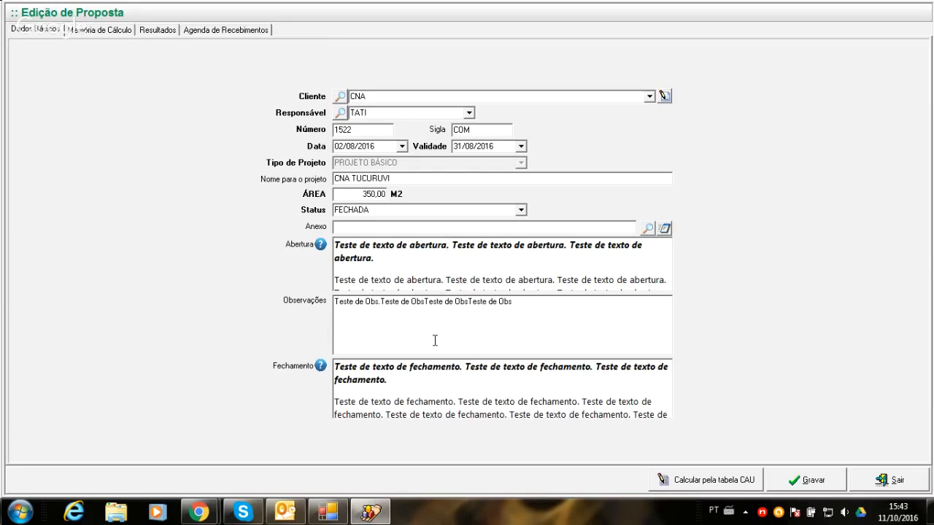
# - Examine the formatted text in the CNA proposal's Fechamento field and close the proposal
pyautogui.moveTo(333, 363); pyautogui.dragTo(488, 474)
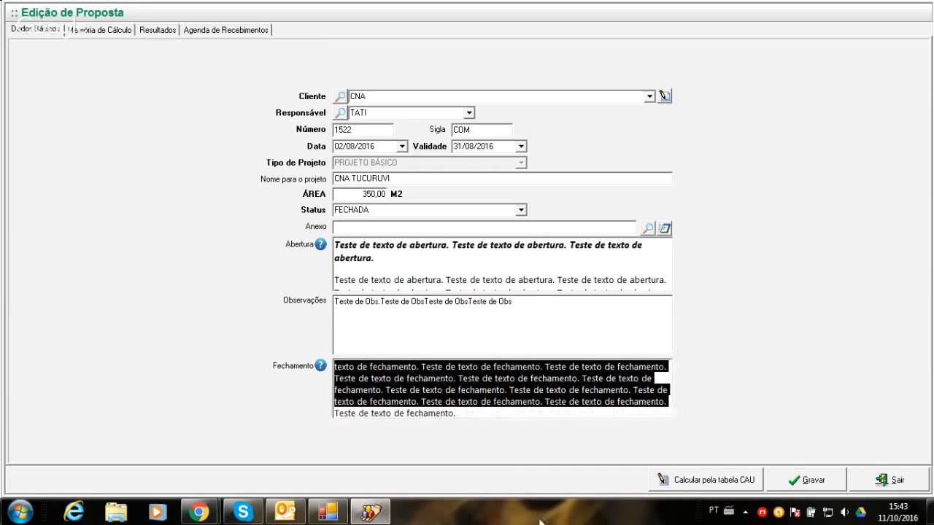
pyautogui.click(466, 403)
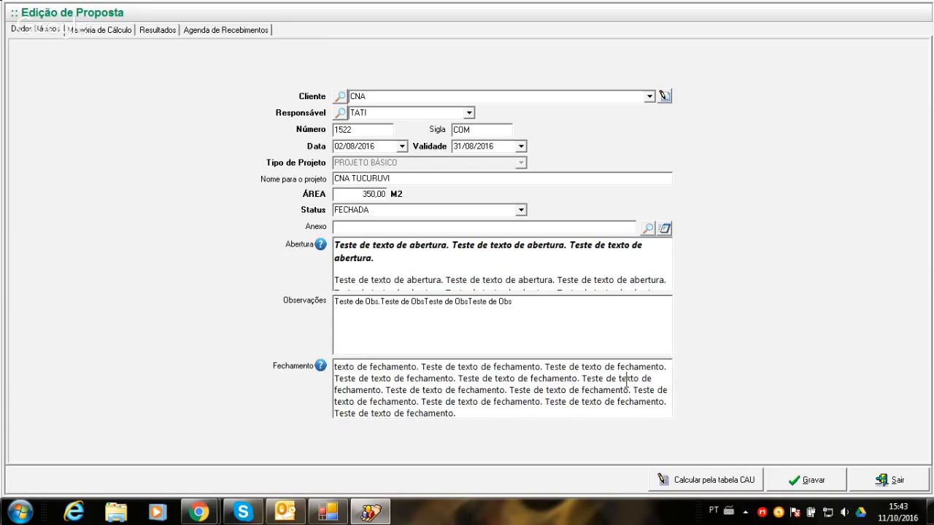
pyautogui.press('Up')
pyautogui.press('Up')
pyautogui.press('Up')
pyautogui.press('Up')
pyautogui.press('Up')
pyautogui.press('Up')
pyautogui.press('Up')
pyautogui.press('Up')
pyautogui.press('Up')
pyautogui.press('Up')
pyautogui.press('Up')
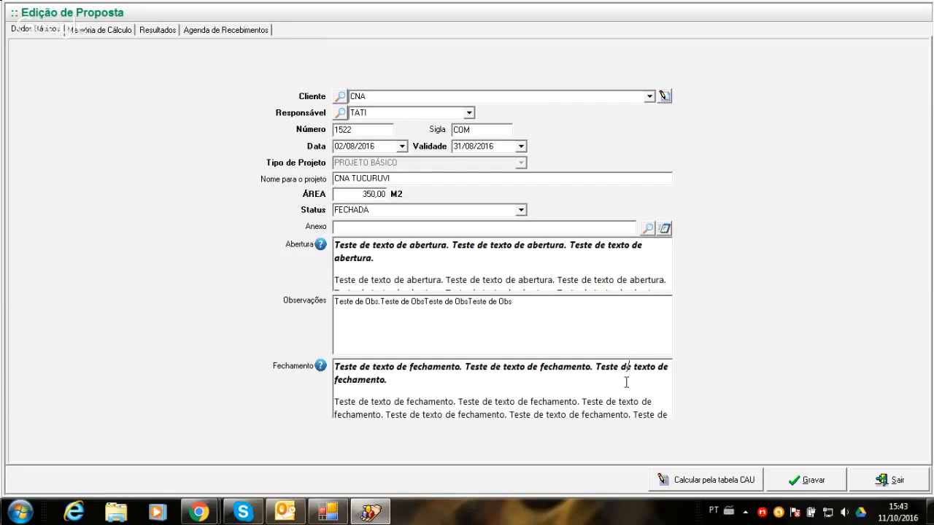
pyautogui.click(868, 479)
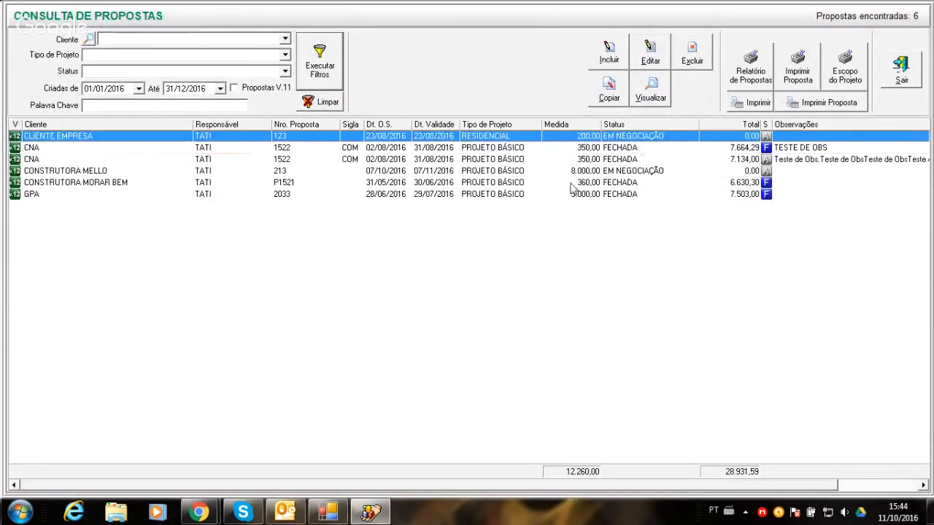
# - Reopen the CONSTRUTORA MELLO proposal, fill Abertura with "texto de abertura", Fechamento with "texto de fechamento" and Observações with "OBS", and save it
pyautogui.click(280, 172)
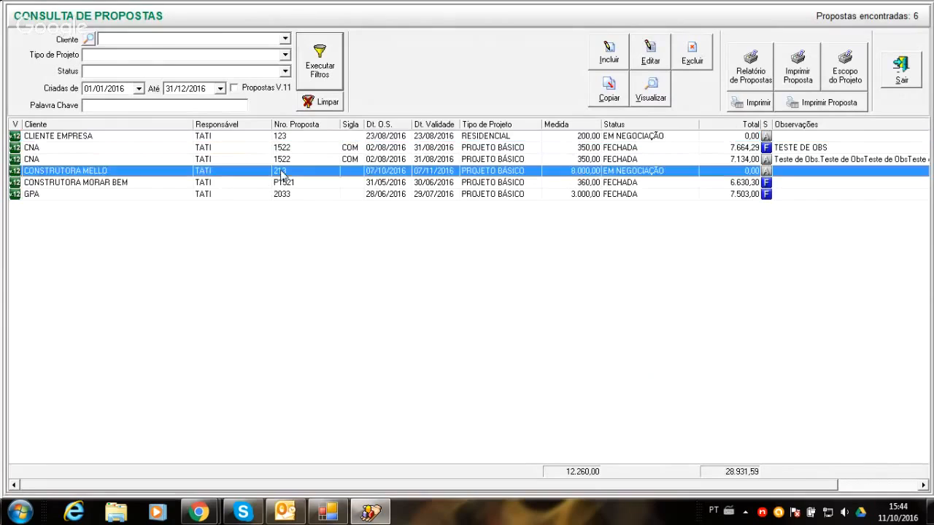
pyautogui.doubleClick(282, 172)
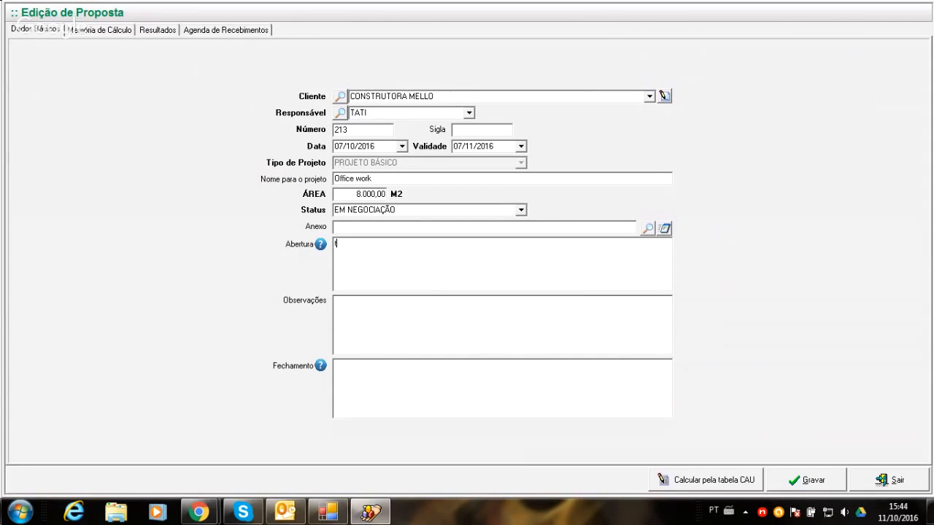
pyautogui.write('texto de ab')
pyautogui.write('ertura ')
pyautogui.write('texto de fech')
pyautogui.write('amen')
pyautogui.write('to')
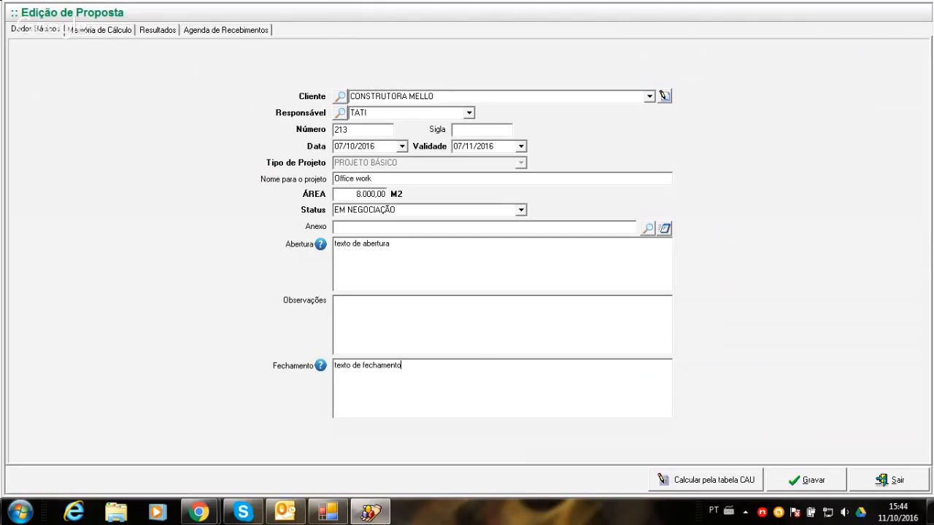
pyautogui.write('OBS')
pyautogui.click(796, 483)
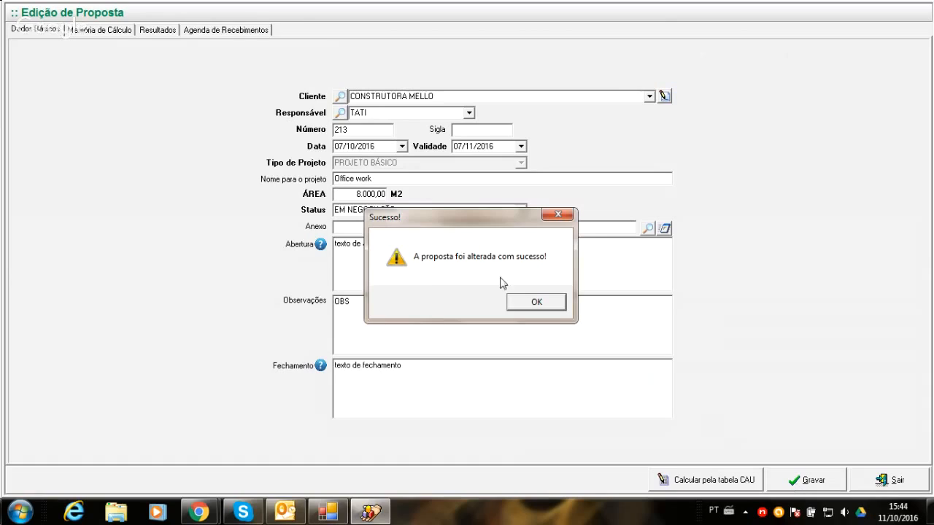
pyautogui.click(537, 302)
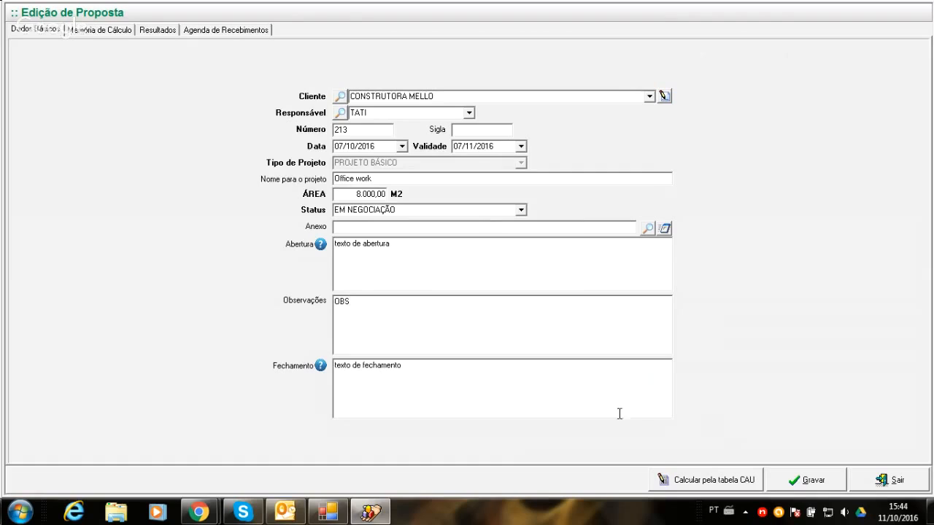
# - Start a CAU table calculation for the proposal, naming the project "projeto teste" and setting Estado to Rio de Janeiro
pyautogui.click(686, 485)
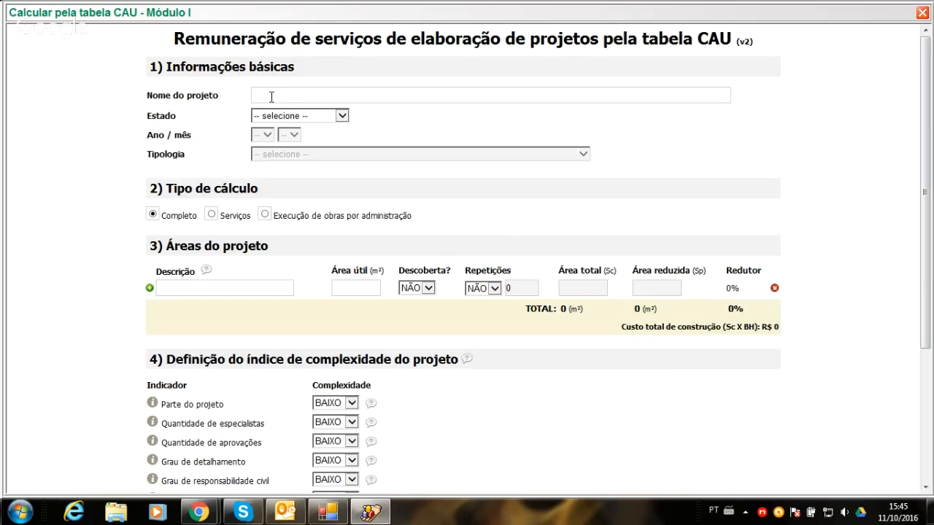
pyautogui.write('projeto teste')
pyautogui.click(341, 117)
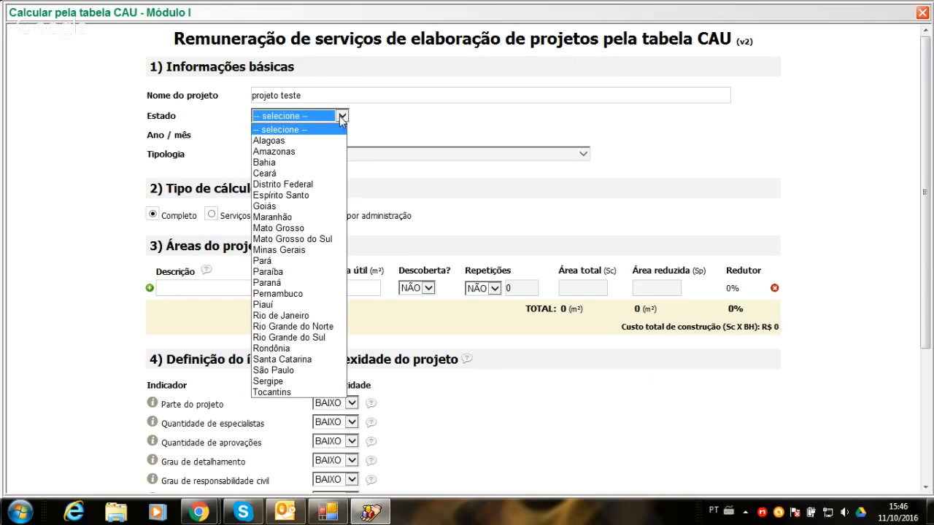
pyautogui.click(302, 317)
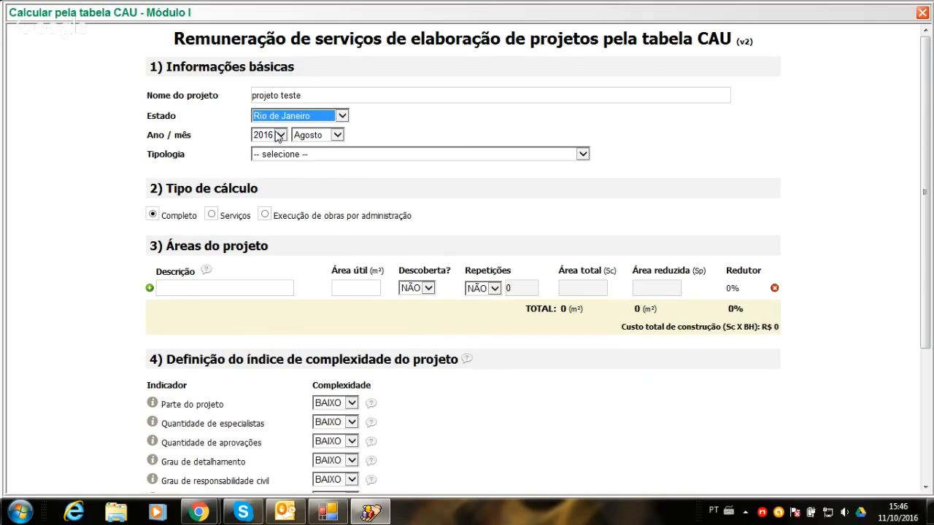
# - Check the available months for 2016 and set Tipologia to 2.2.2 Edifícios de Escritórios ou administrativos com andar de salas / conj
pyautogui.click(338, 135)
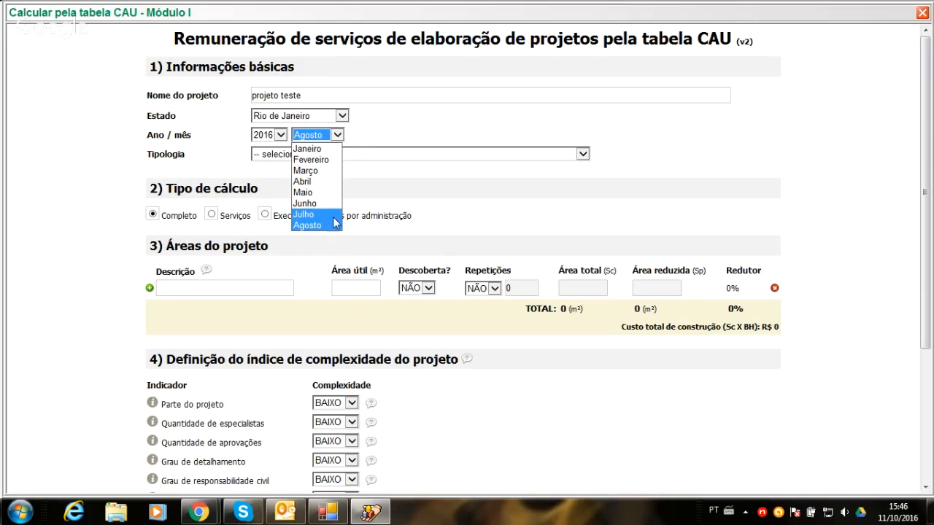
pyautogui.click(387, 134)
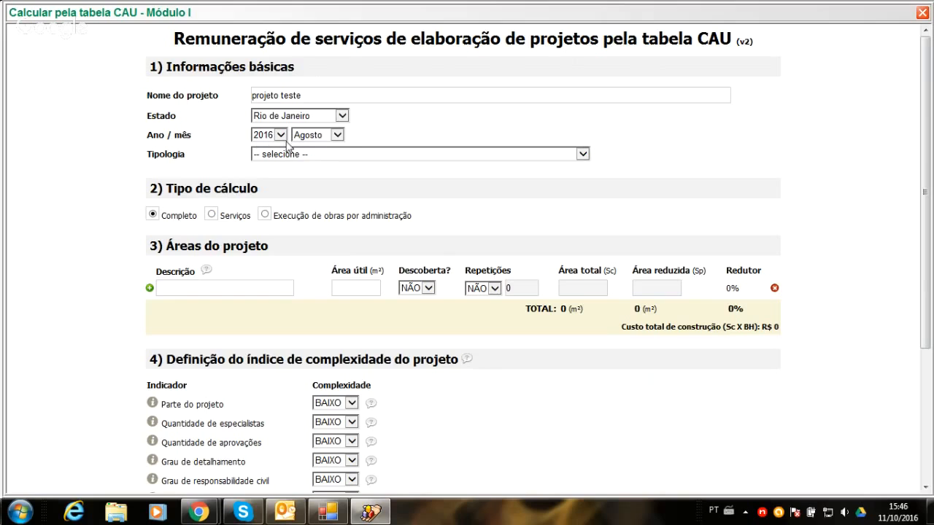
pyautogui.click(580, 154)
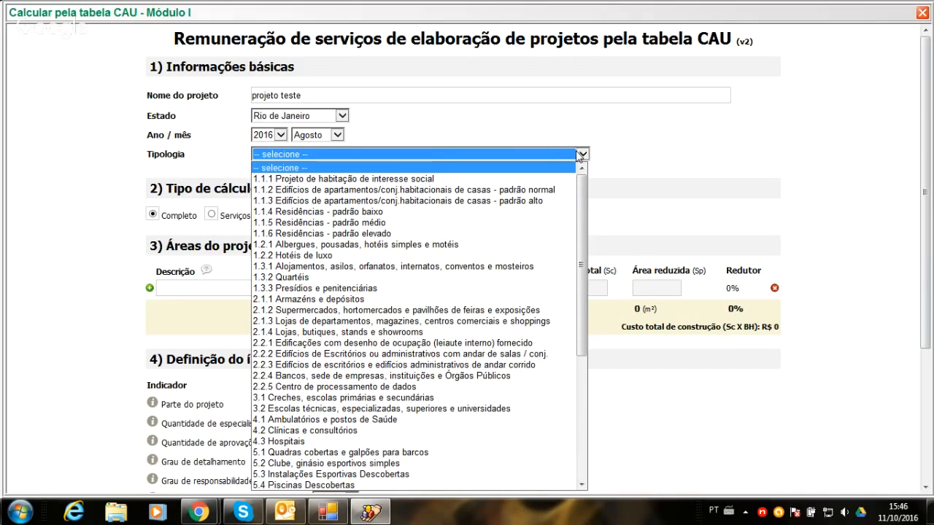
pyautogui.press('Down')
pyautogui.press('Down')
pyautogui.press('Down')
pyautogui.press('Down')
pyautogui.press('Down')
pyautogui.press('Down')
pyautogui.press('Down')
pyautogui.press('Down')
pyautogui.press('Down')
pyautogui.press('Down')
pyautogui.press('Down')
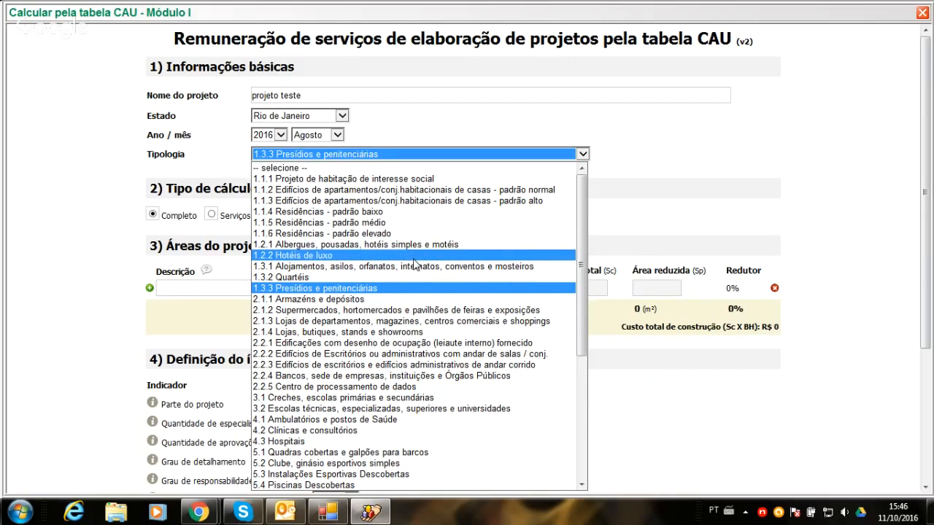
pyautogui.click(426, 355)
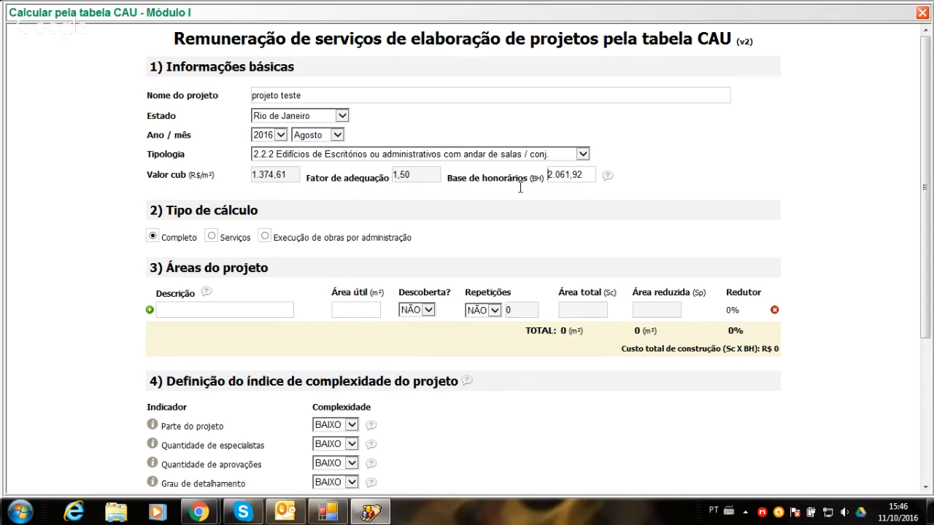
pyautogui.moveTo(606, 180)
# - Examine the Serviços calculation type with its service list and the Execução de obras por administração type, and return to Completo
pyautogui.click(211, 237)
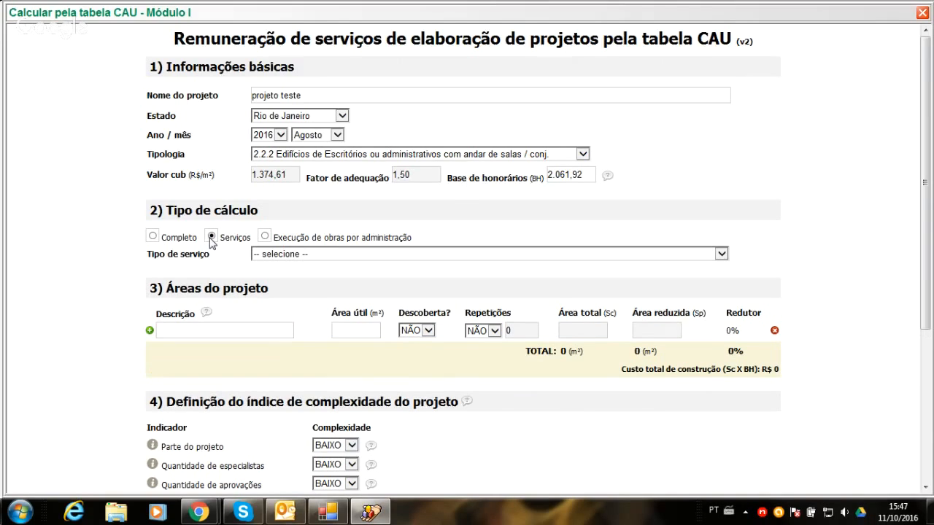
pyautogui.click(721, 254)
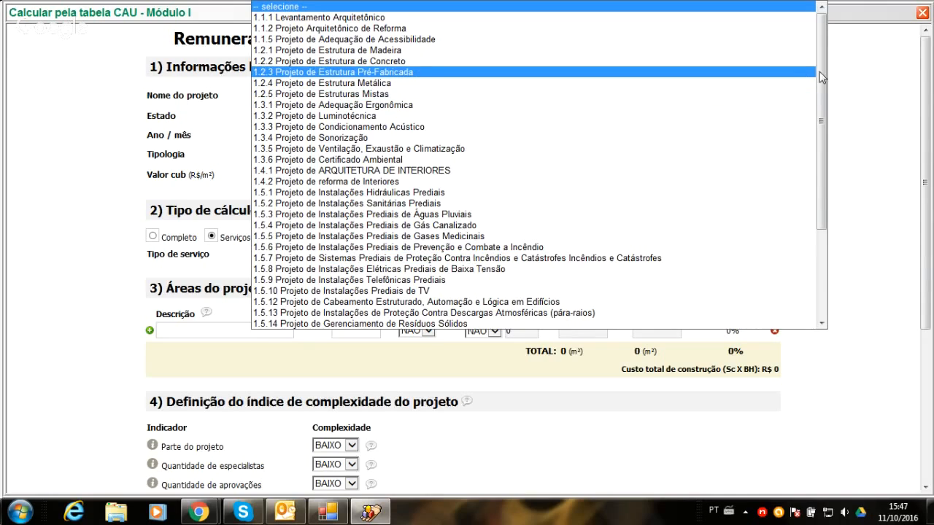
pyautogui.moveTo(824, 76); pyautogui.dragTo(814, 321)
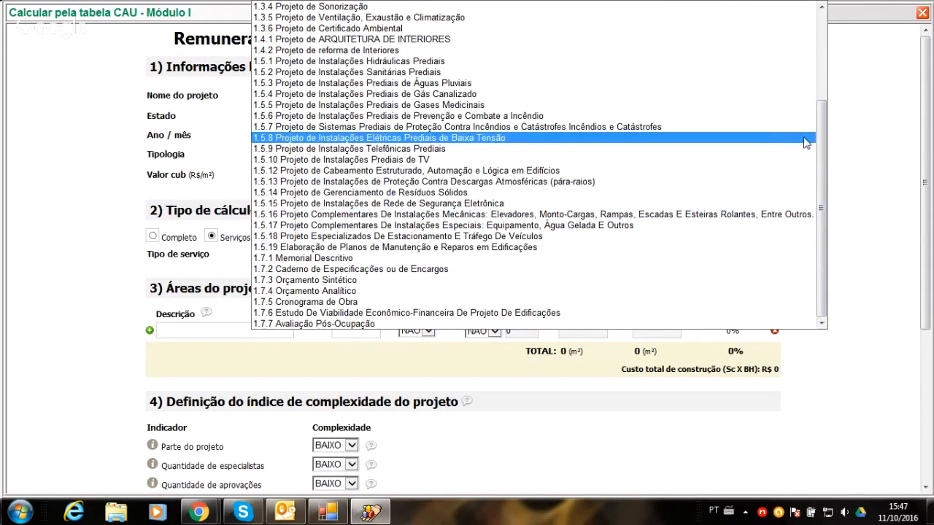
pyautogui.click(838, 134)
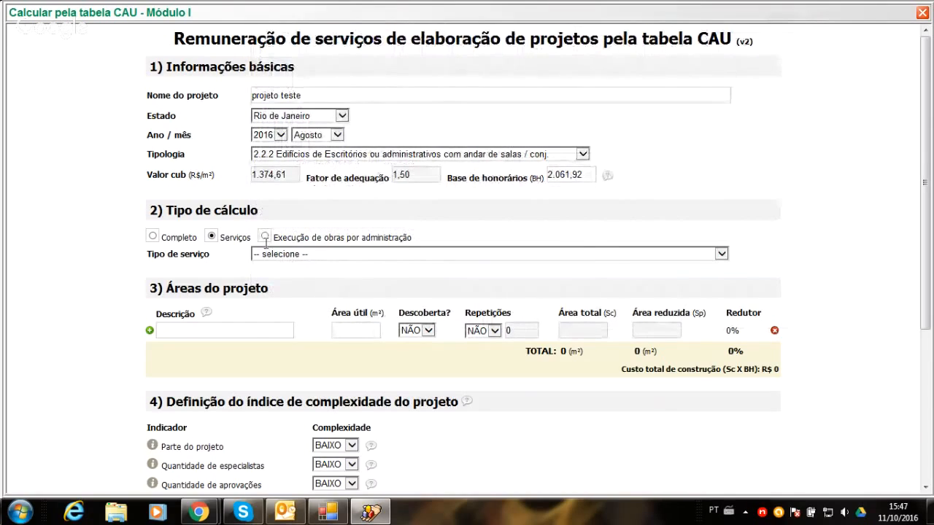
pyautogui.click(265, 237)
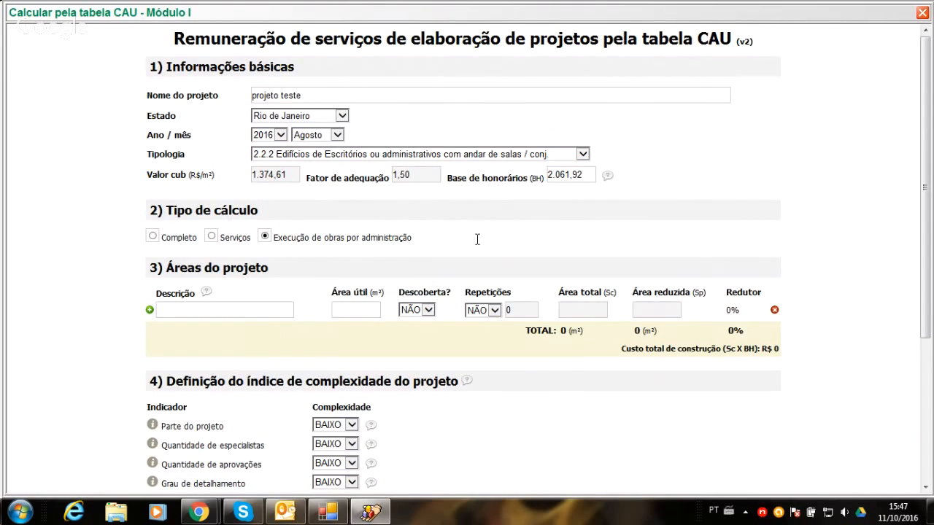
pyautogui.click(211, 235)
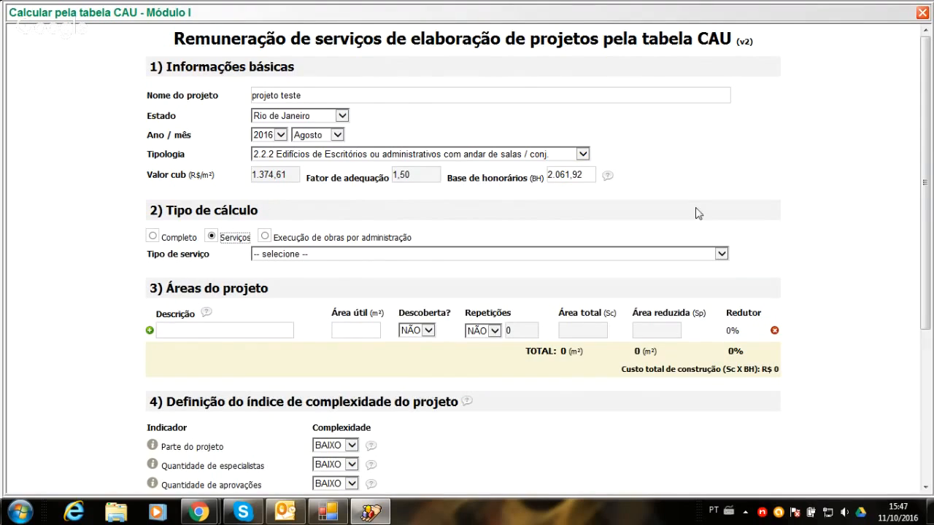
pyautogui.click(265, 238)
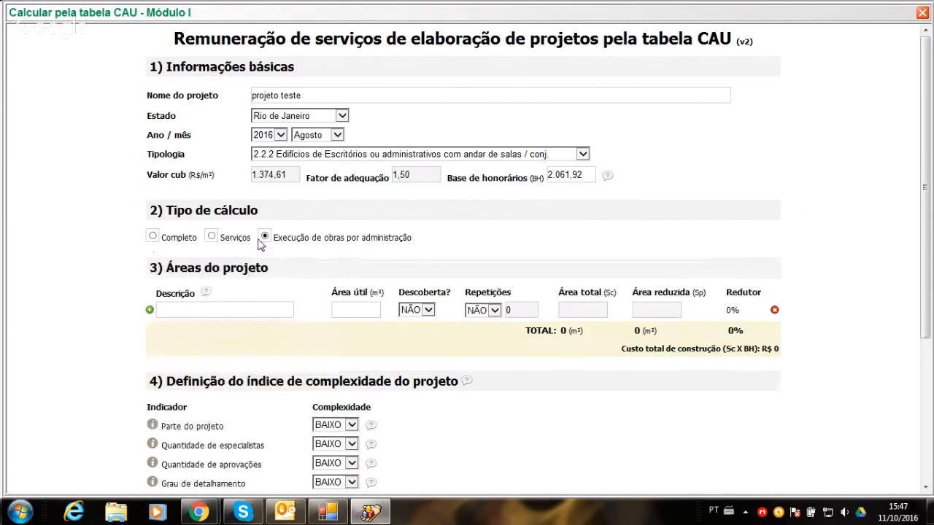
pyautogui.click(213, 235)
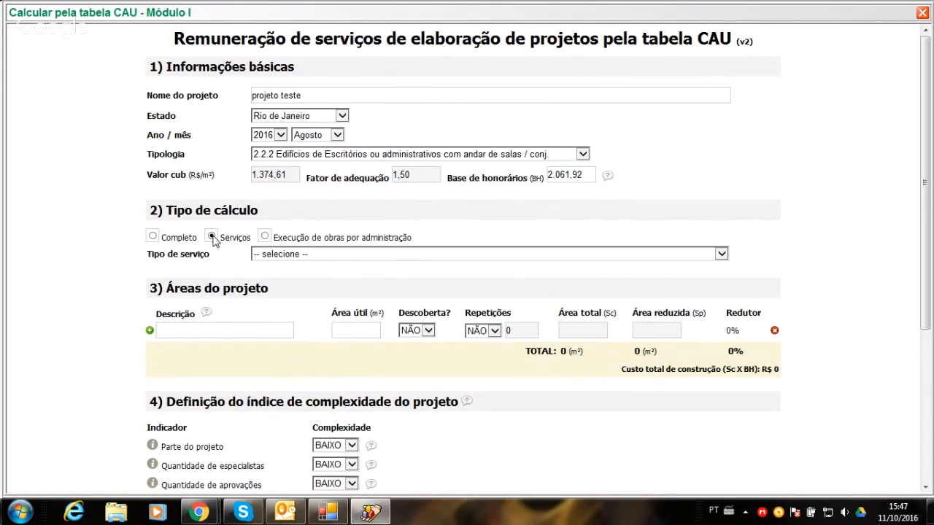
pyautogui.click(151, 237)
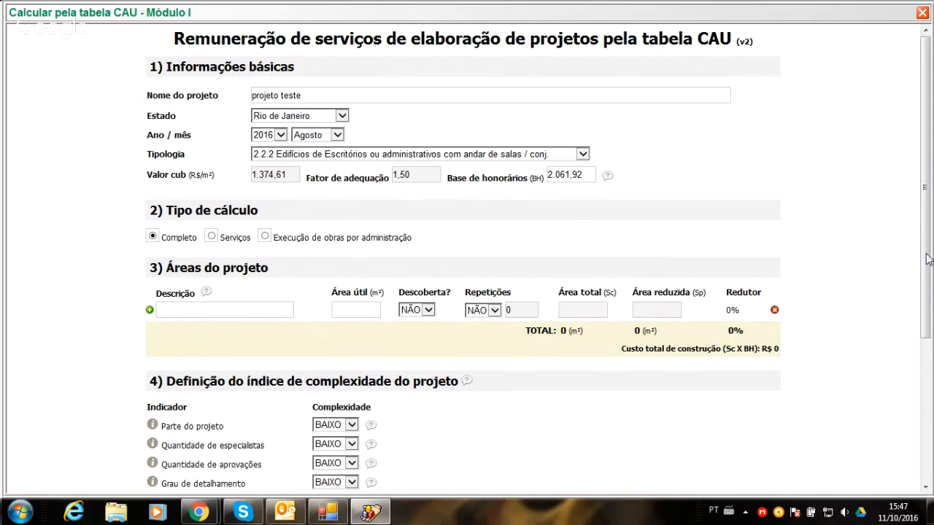
# - Describe the first project area as "pavimento" and give it an Área útil of 3000 m²
pyautogui.moveTo(926, 257); pyautogui.dragTo(911, 331)
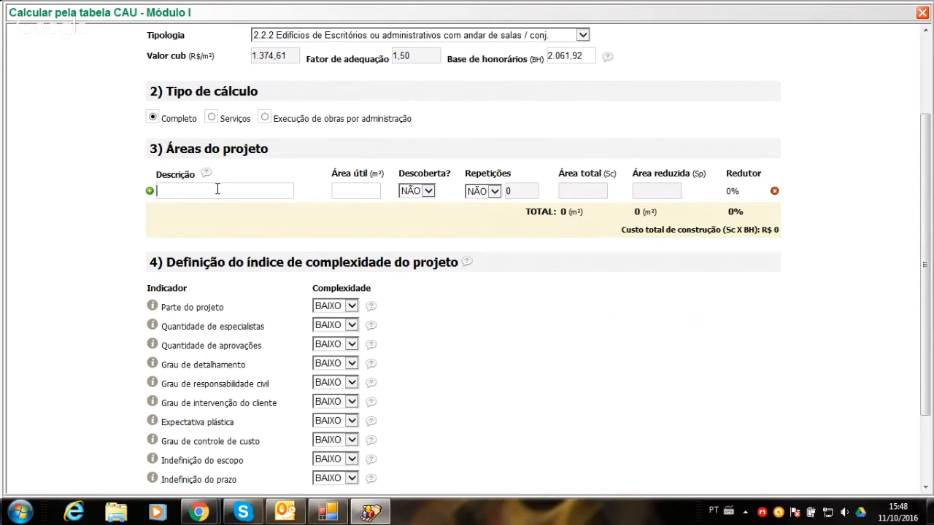
pyautogui.write('pavime')
pyautogui.press('BackSpace')
pyautogui.press('BackSpace')
pyautogui.press('Tab')
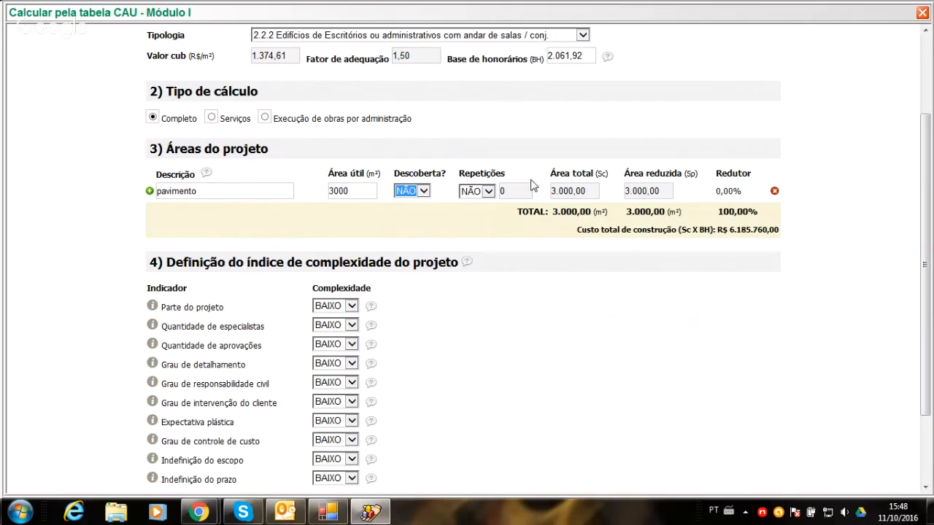
# - Enable repetitions for the pavimento area and set their number to 10
pyautogui.click(489, 191)
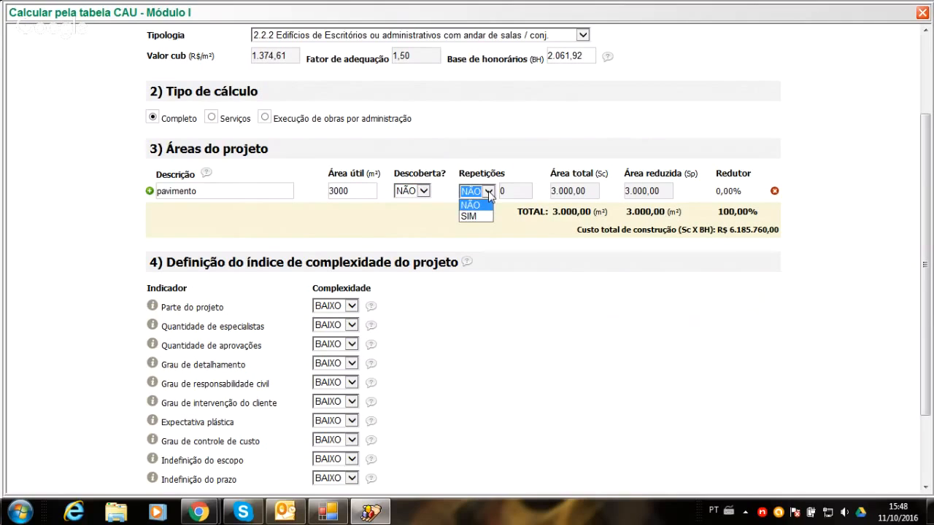
pyautogui.click(478, 215)
pyautogui.doubleClick(511, 193)
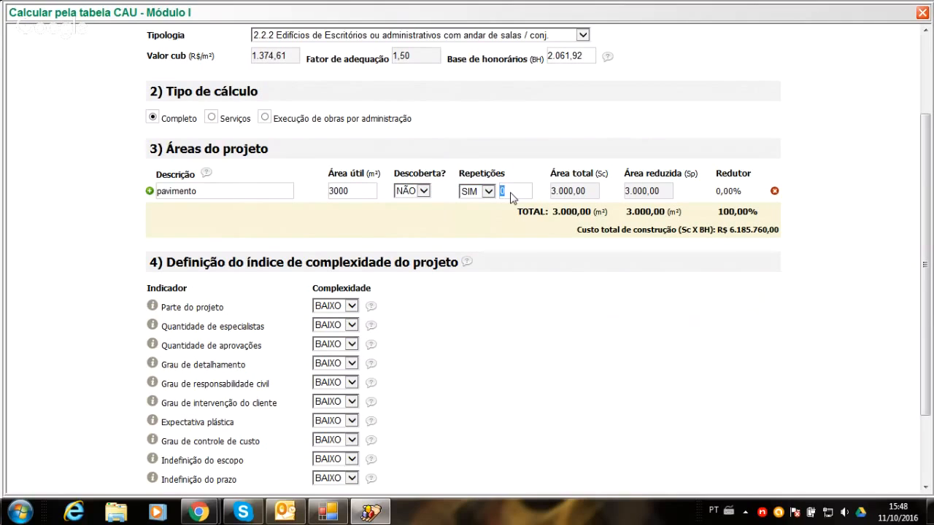
pyautogui.write('10')
pyautogui.press('Tab')
pyautogui.press('Tab')
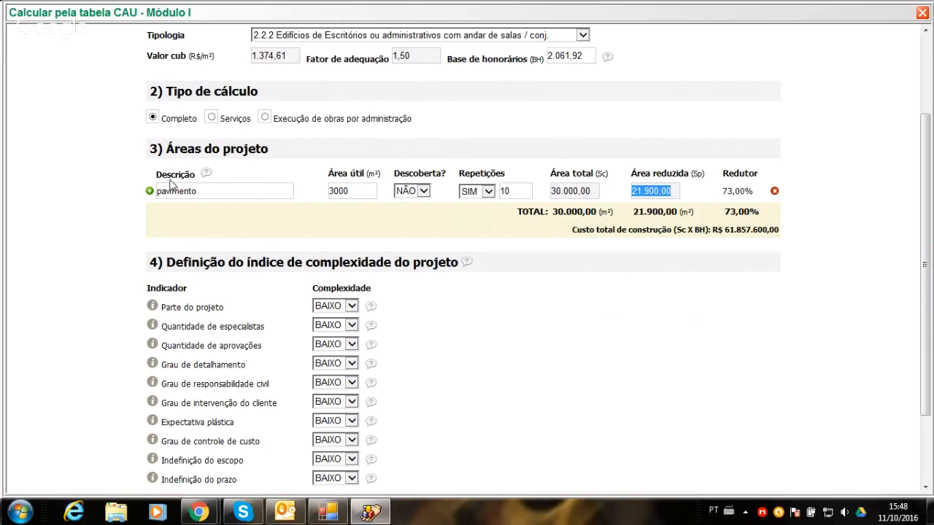
# - Add a second project area named "subsolo" with an Área útil of 2000 m² and Repetições kept at NÃO
pyautogui.moveTo(203, 178)
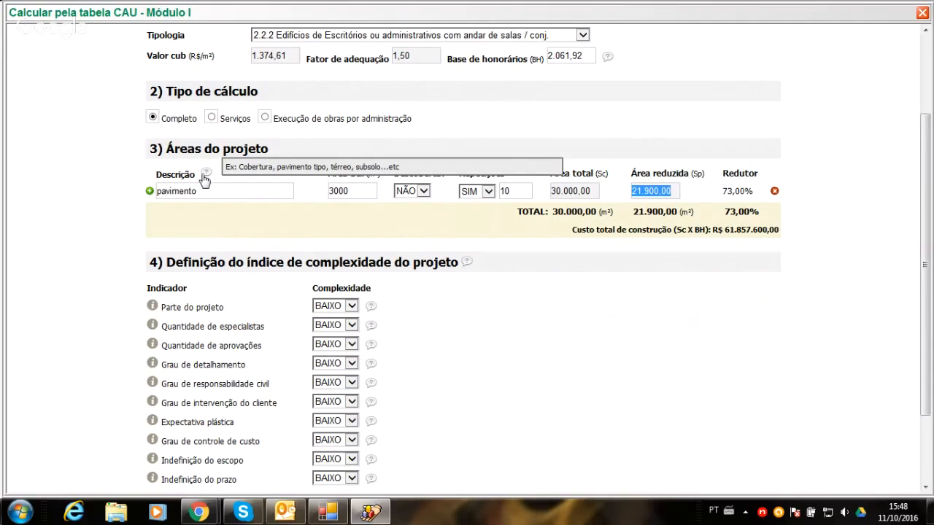
pyautogui.click(148, 192)
pyautogui.click(176, 213)
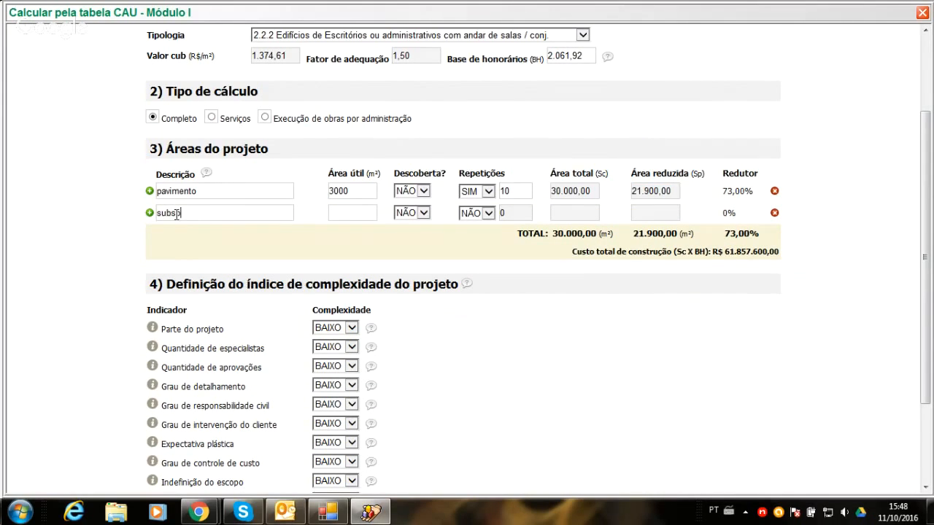
pyautogui.click(353, 214)
pyautogui.write('300')
pyautogui.press('BackSpace')
pyautogui.press('BackSpace')
pyautogui.press('BackSpace')
pyautogui.press('BackSpace')
pyautogui.write('2000')
pyautogui.click(487, 213)
pyautogui.click(482, 223)
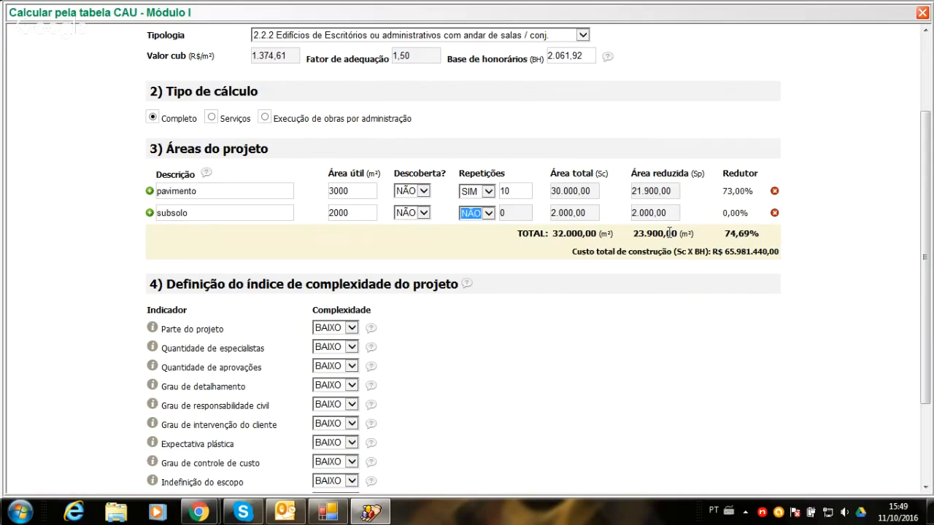
pyautogui.click(669, 233)
# - Review the explanation of the Parte do projeto indicator and set its complexity to MÉDIO
pyautogui.moveTo(928, 371); pyautogui.dragTo(922, 449)
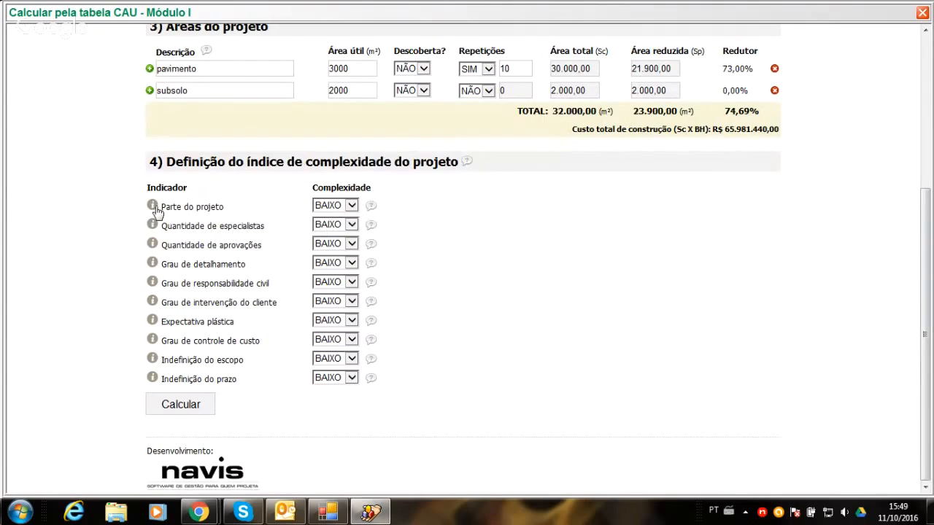
pyautogui.moveTo(154, 211)
pyautogui.moveTo(151, 205)
pyautogui.click(351, 207)
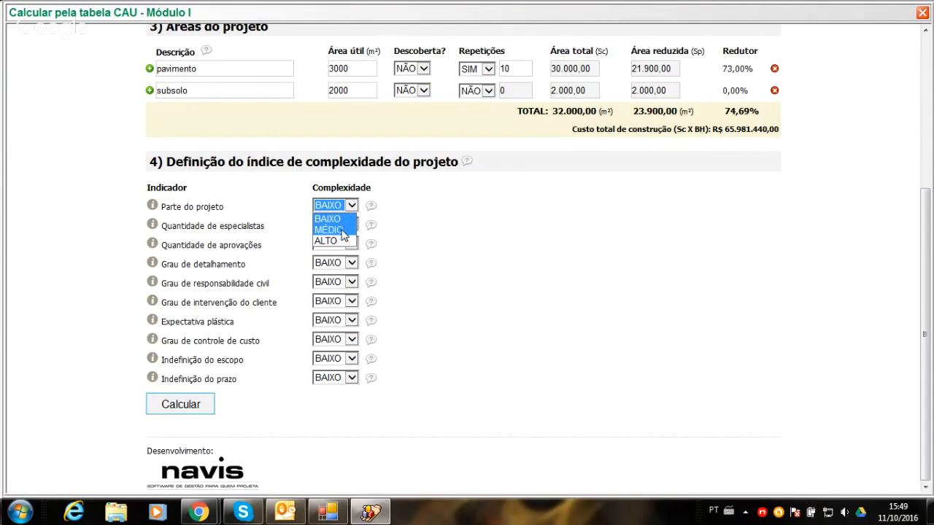
pyautogui.click(390, 201)
pyautogui.moveTo(369, 211)
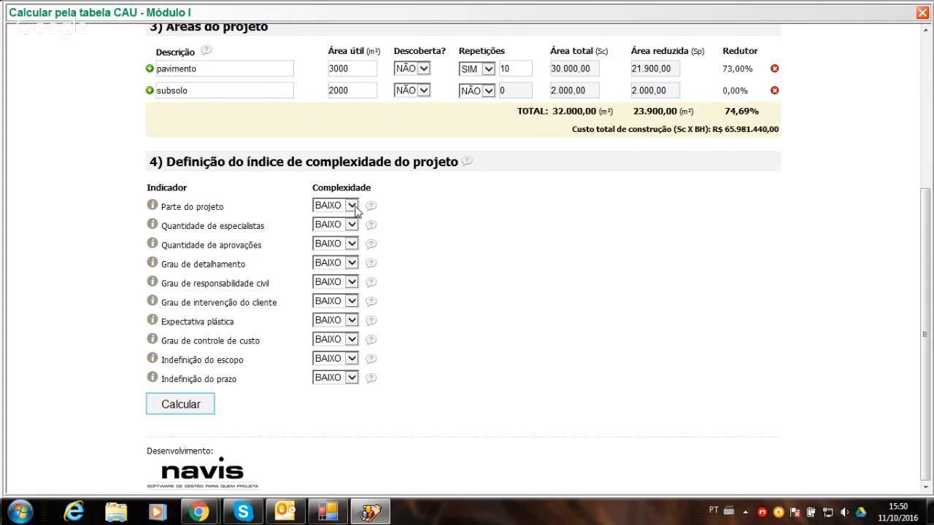
pyautogui.click(350, 206)
pyautogui.click(343, 230)
# - Consult the indicator explanations and set Quantidade de aprovações and Grau de responsabilidade civil to MÉDIO
pyautogui.moveTo(152, 229)
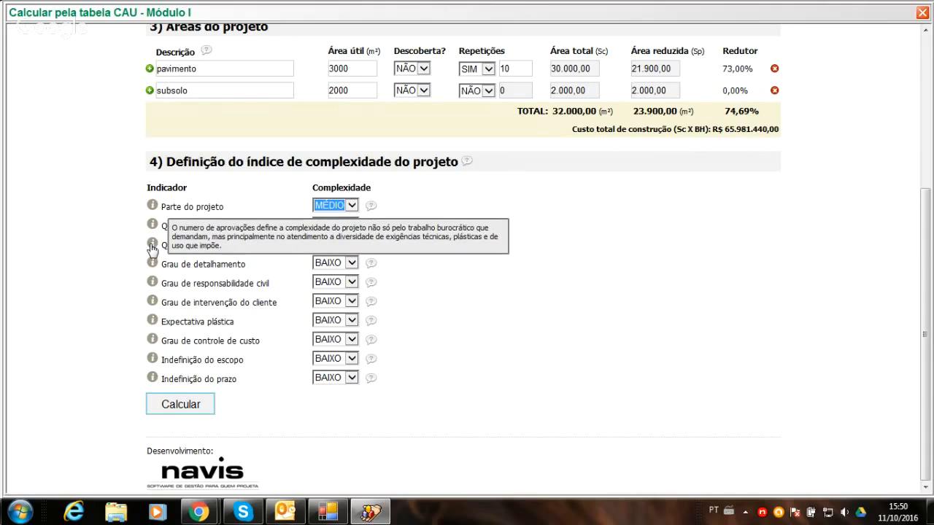
pyautogui.moveTo(151, 265)
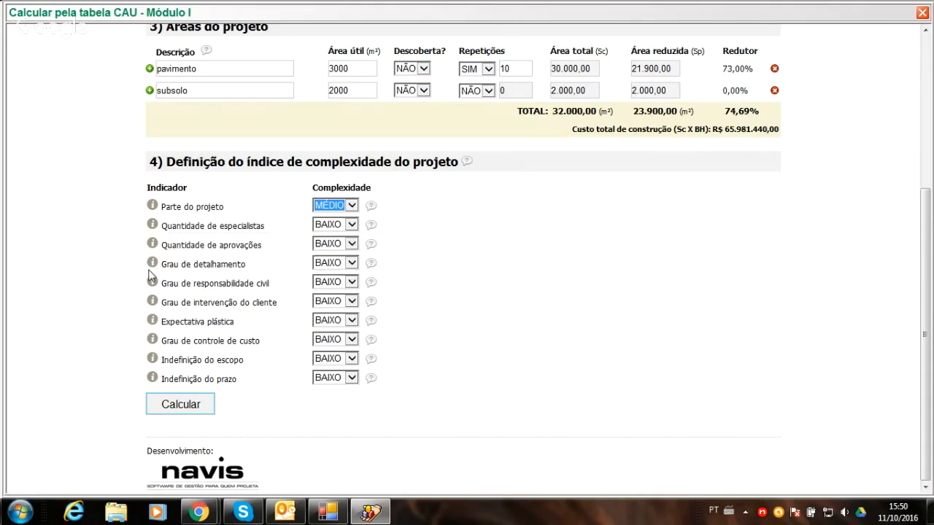
pyautogui.moveTo(151, 284)
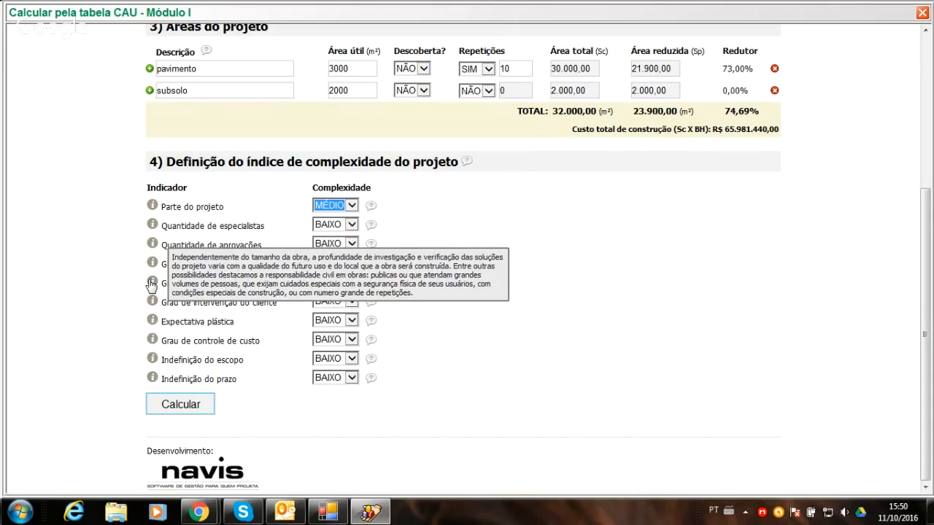
pyautogui.click(350, 243)
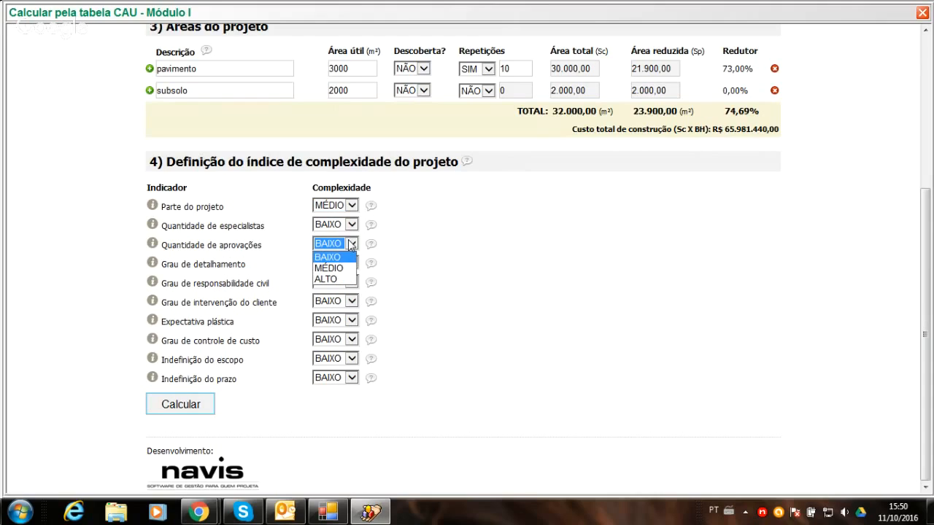
pyautogui.click(337, 268)
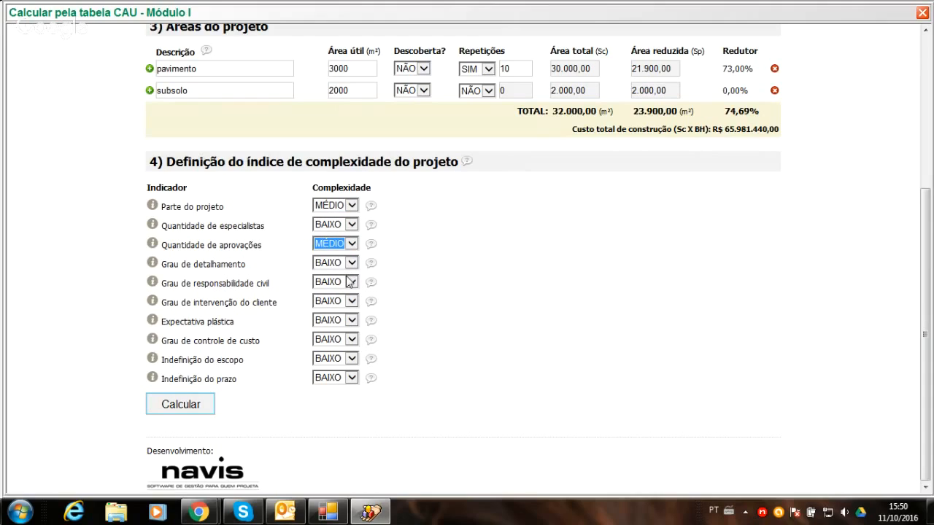
pyautogui.click(350, 282)
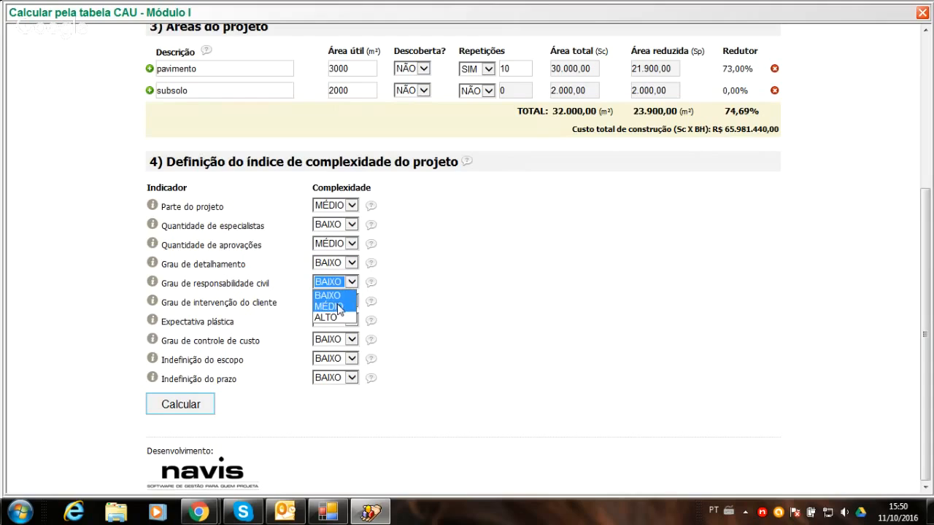
pyautogui.click(340, 302)
# - Set Expectativa plástica, Grau de controle de custo and Indefinição do prazo to MÉDIO, and calculate the fee
pyautogui.click(350, 321)
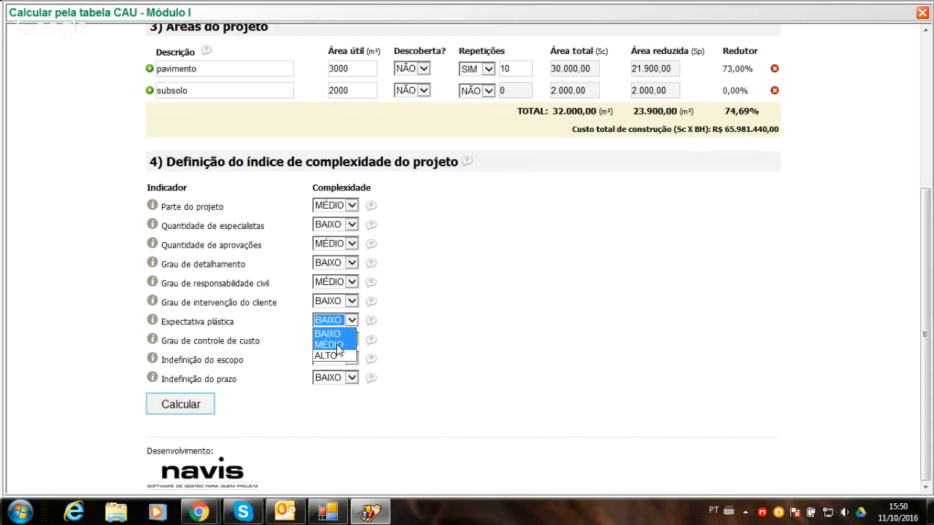
pyautogui.click(346, 345)
pyautogui.click(349, 341)
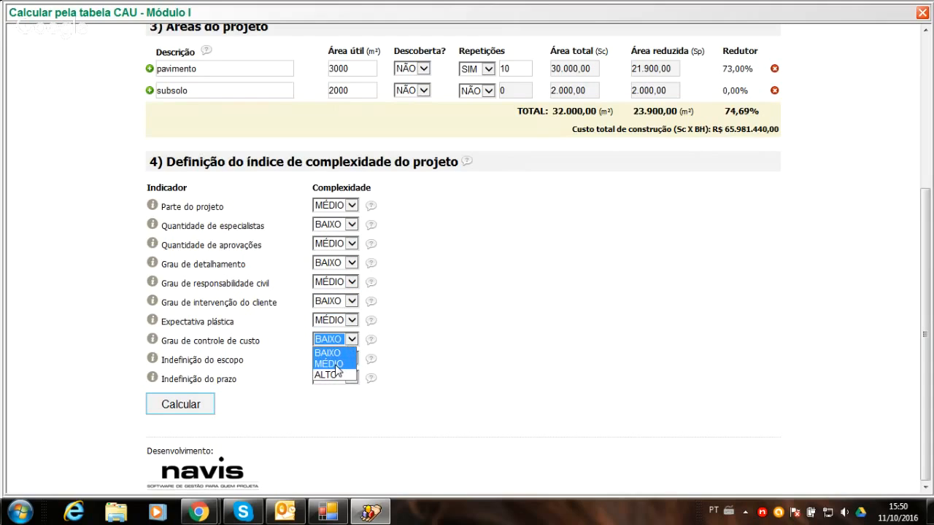
pyautogui.click(340, 363)
pyautogui.click(349, 379)
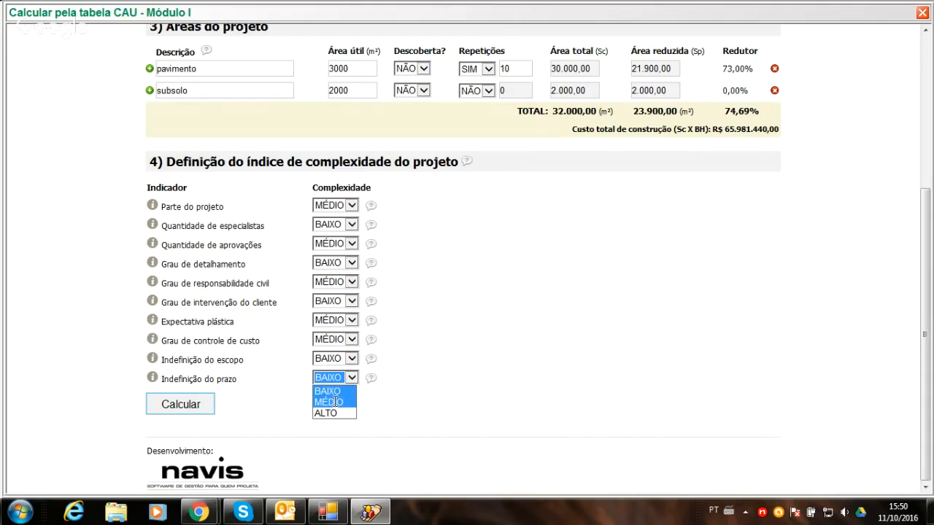
pyautogui.click(335, 402)
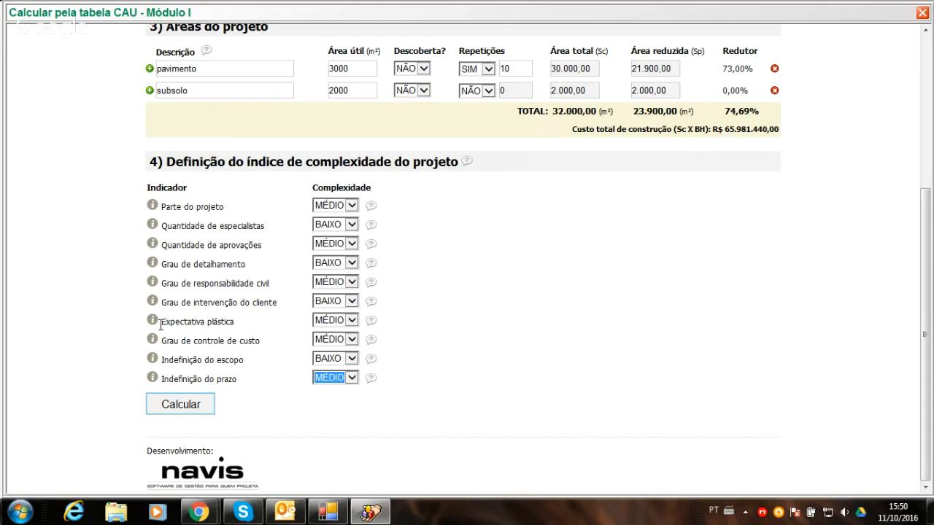
pyautogui.click(174, 409)
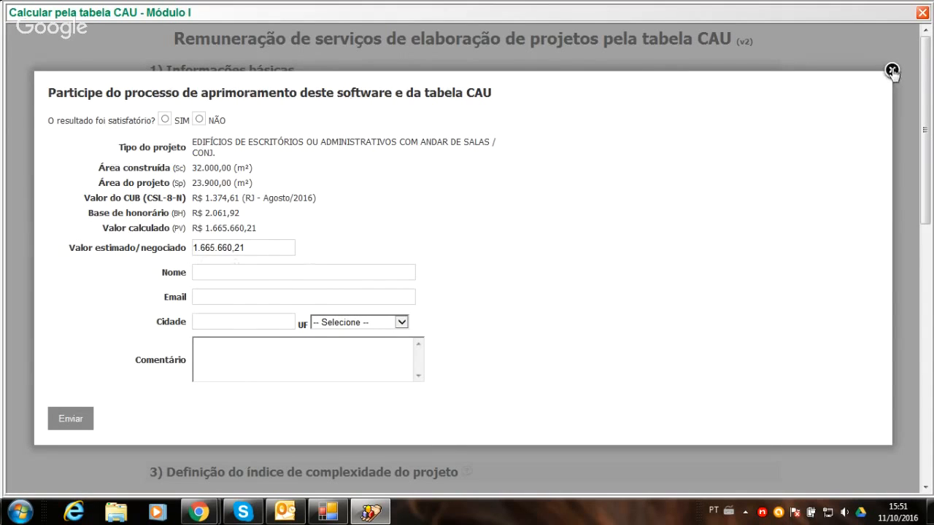
# - Close the feedback form and review the fee result's project areas, complexity indicators and price projection chart by complexity index
pyautogui.click(892, 70)
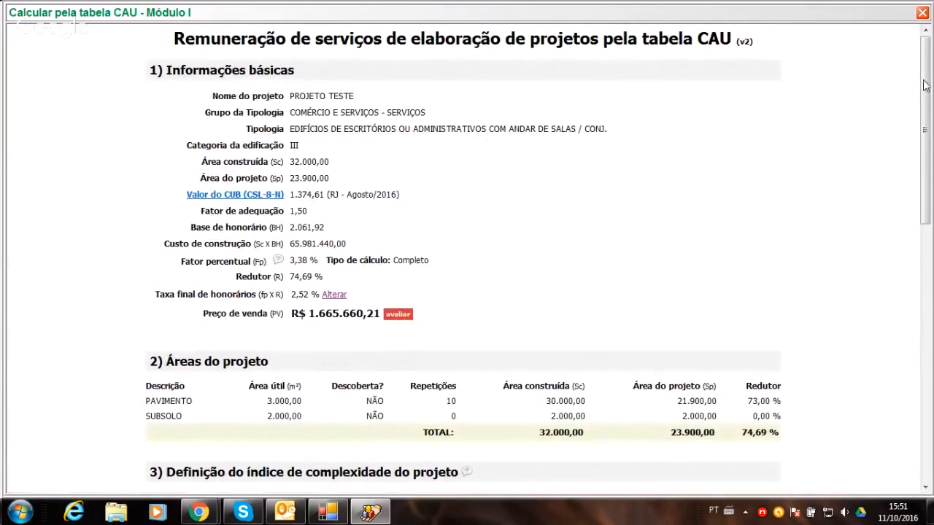
pyautogui.moveTo(923, 86); pyautogui.dragTo(901, 198)
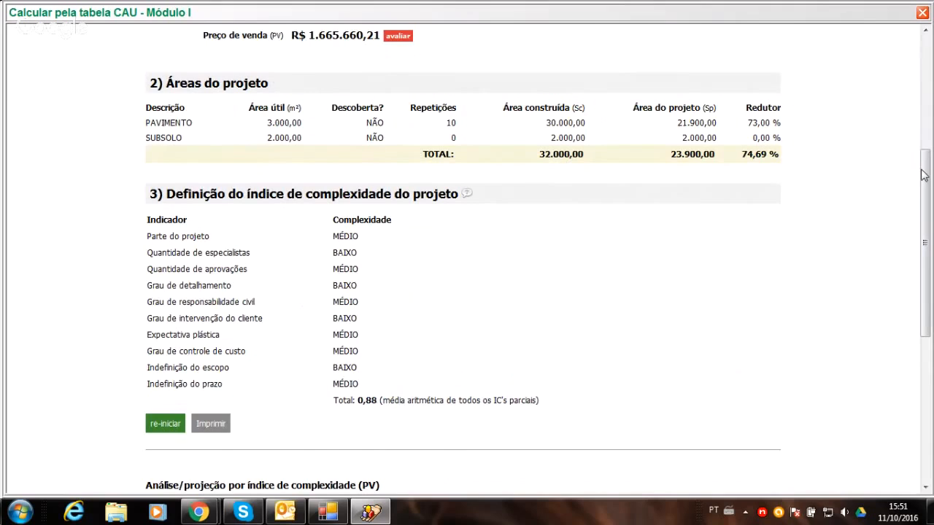
pyautogui.moveTo(924, 175); pyautogui.dragTo(911, 249)
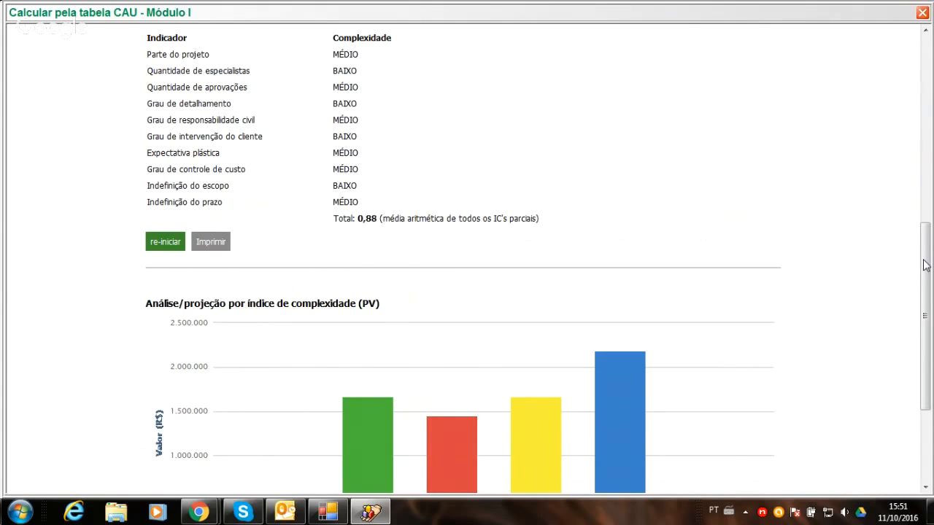
pyautogui.moveTo(925, 264); pyautogui.dragTo(909, 338)
pyautogui.moveTo(208, 182)
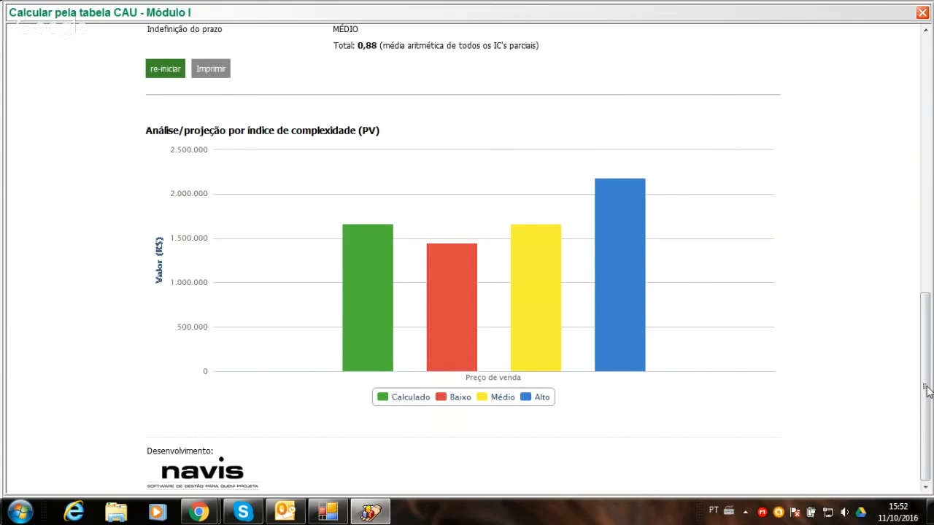
pyautogui.moveTo(921, 400); pyautogui.dragTo(922, 337)
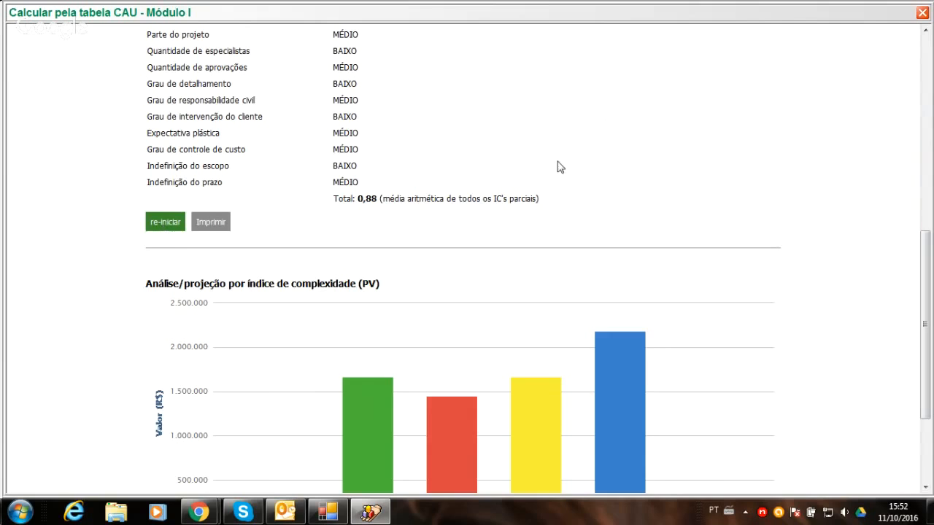
pyautogui.moveTo(928, 286); pyautogui.dragTo(933, 73)
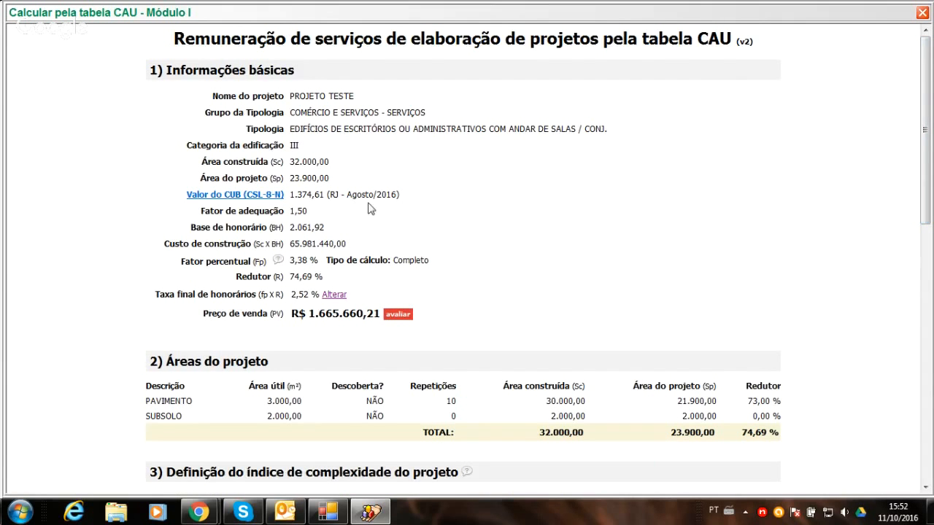
# - Check the feedback form for rating the calculated price, then close the form and the CAU table calculation
pyautogui.click(405, 317)
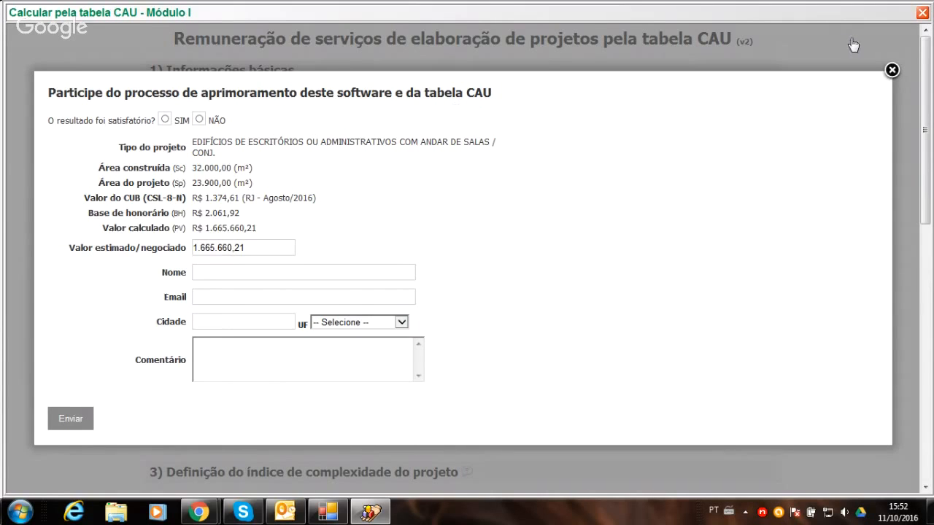
pyautogui.click(890, 73)
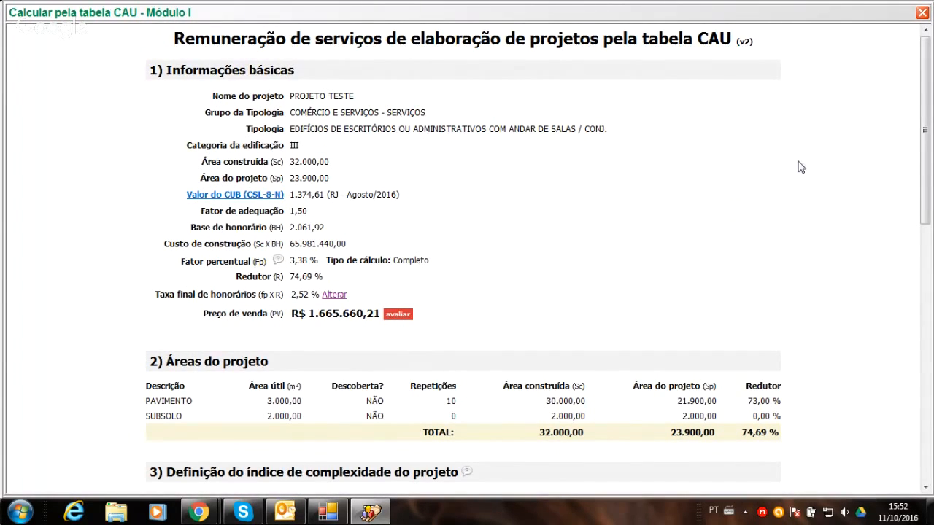
pyautogui.click(922, 14)
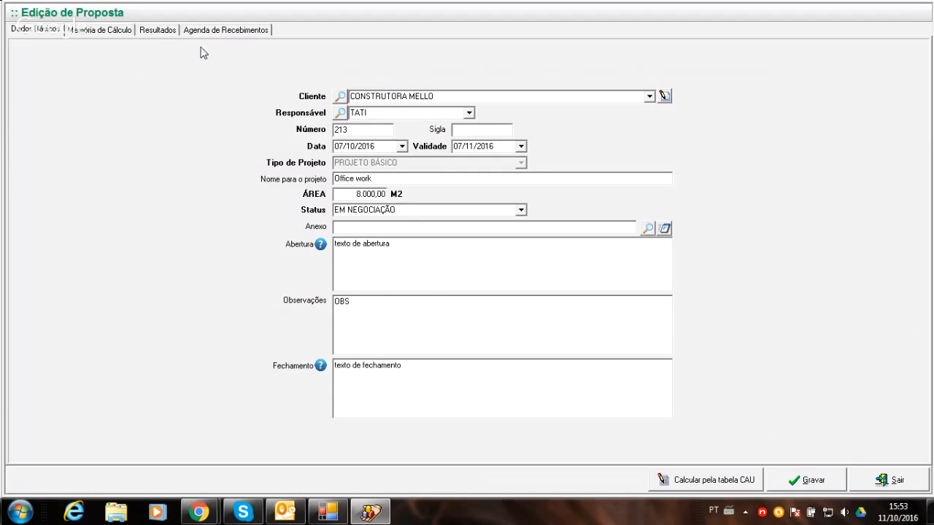
# - In the proposal's Escopo, include the ANTE PROJETO phase and leave its three optional services unselected
pyautogui.click(100, 32)
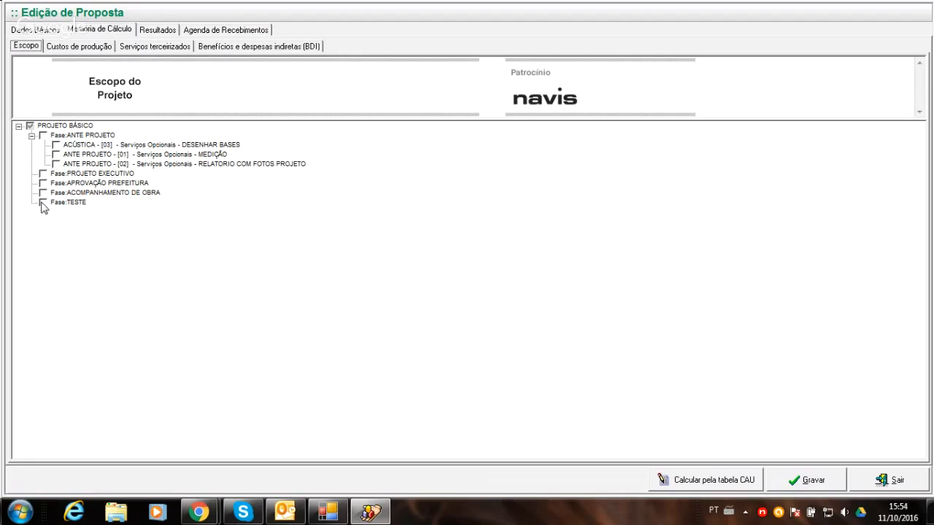
pyautogui.click(41, 137)
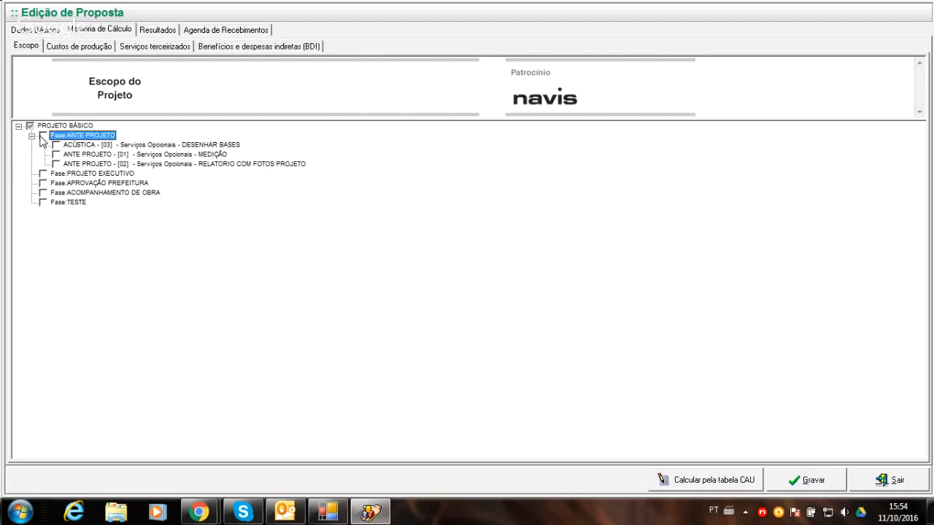
pyautogui.click(56, 164)
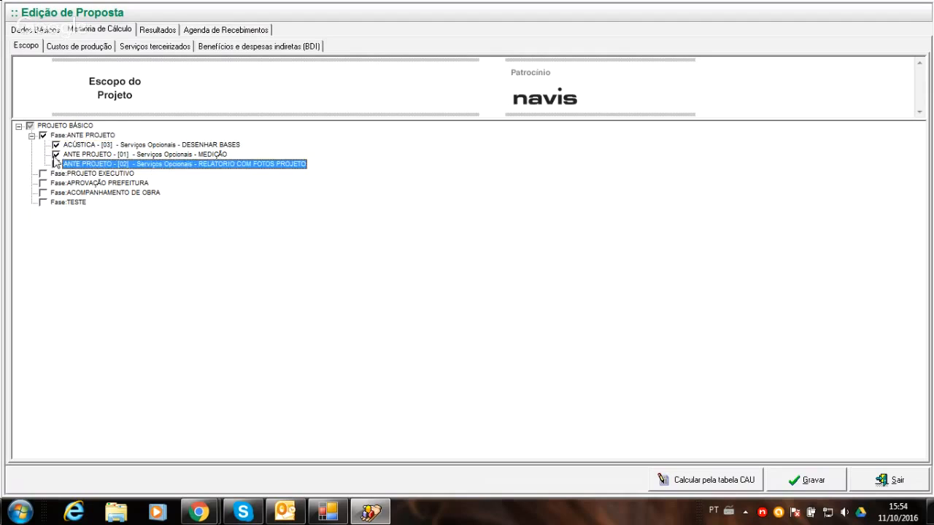
pyautogui.click(56, 154)
pyautogui.click(56, 145)
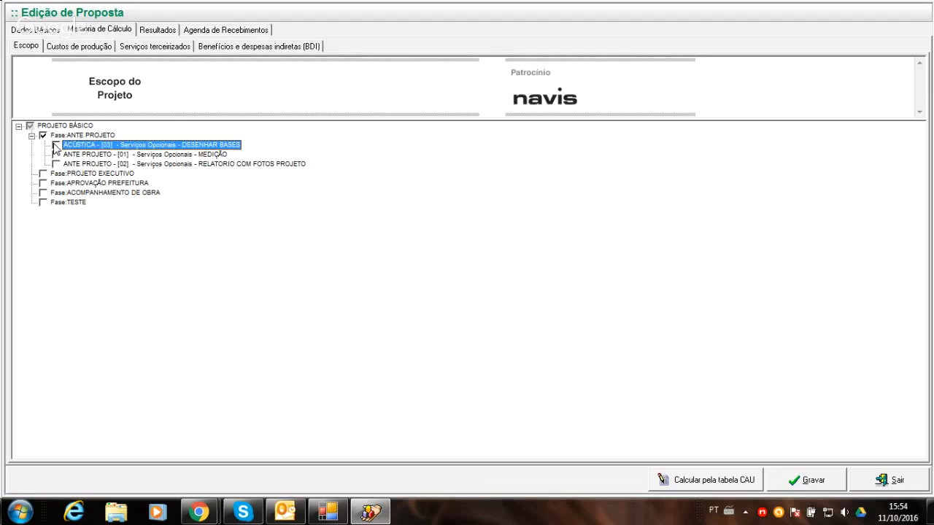
# - Include the PROJETO EXECUTIVO, APROVAÇÃO PREFEITURA and ACOMPANHAMENTO DE OBRA phases in the proposal's scope
pyautogui.click(42, 174)
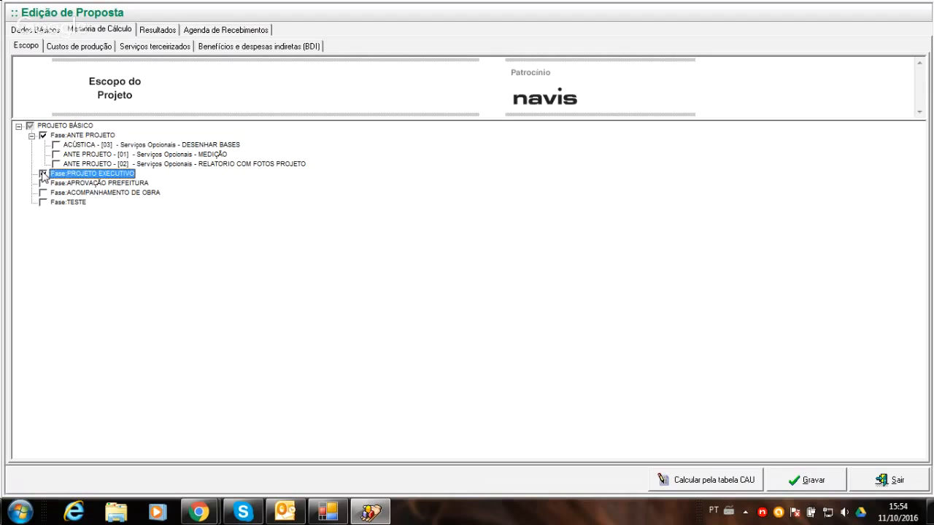
pyautogui.click(43, 183)
pyautogui.click(42, 193)
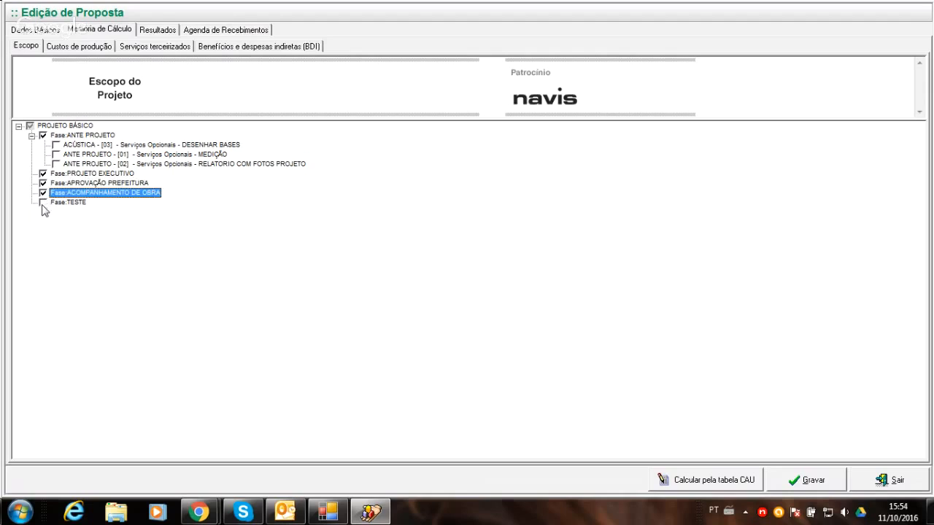
# - Edit the TESTE phase in the scope and rename it as "TESTE 2"
pyautogui.click(42, 203)
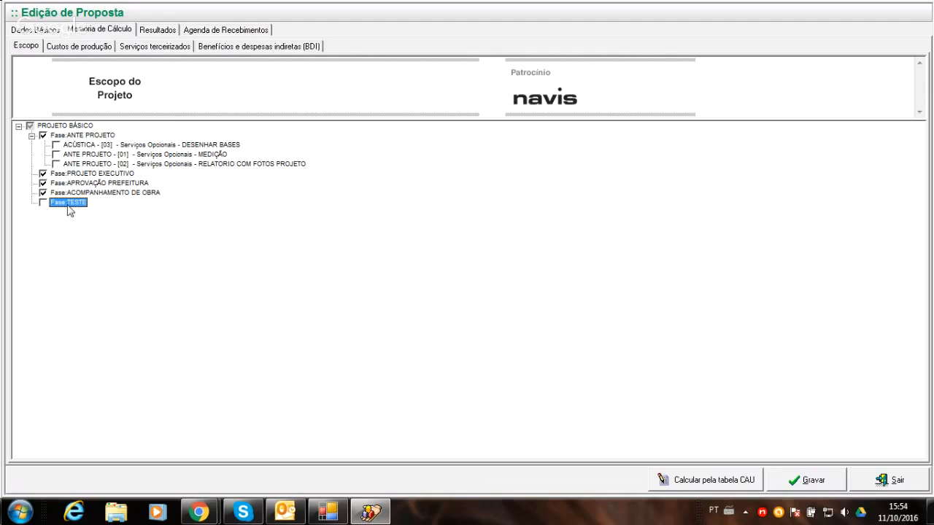
pyautogui.rightClick(76, 209)
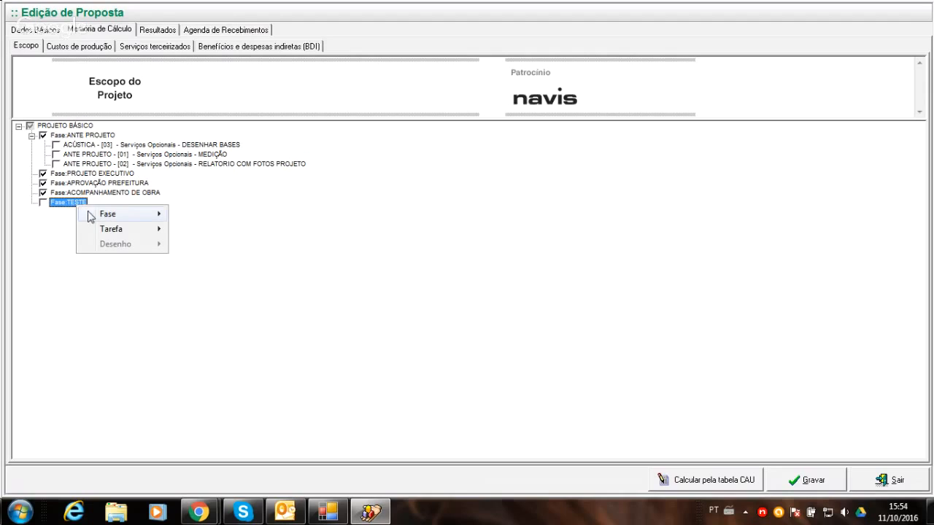
pyautogui.moveTo(94, 214)
pyautogui.click(193, 227)
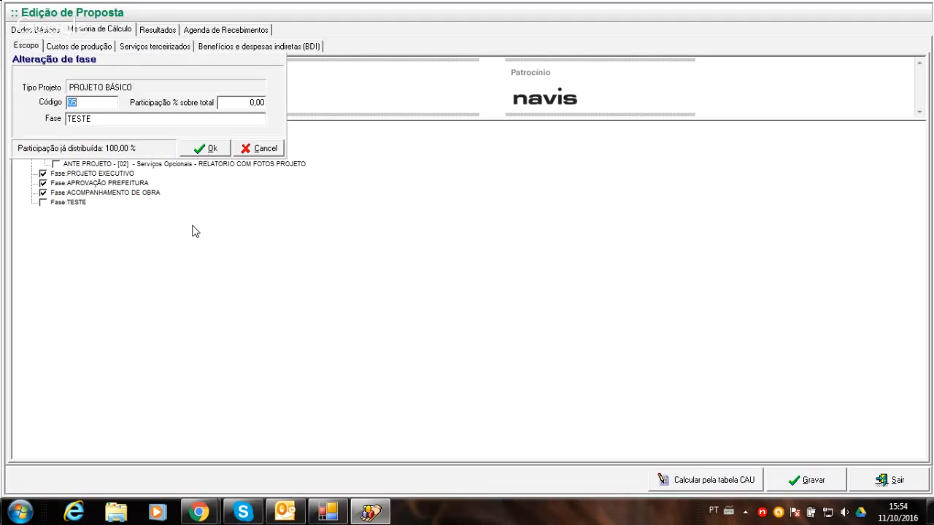
pyautogui.click(99, 119)
pyautogui.write('32')
pyautogui.press('Left')
pyautogui.press('BackSpace')
pyautogui.click(189, 148)
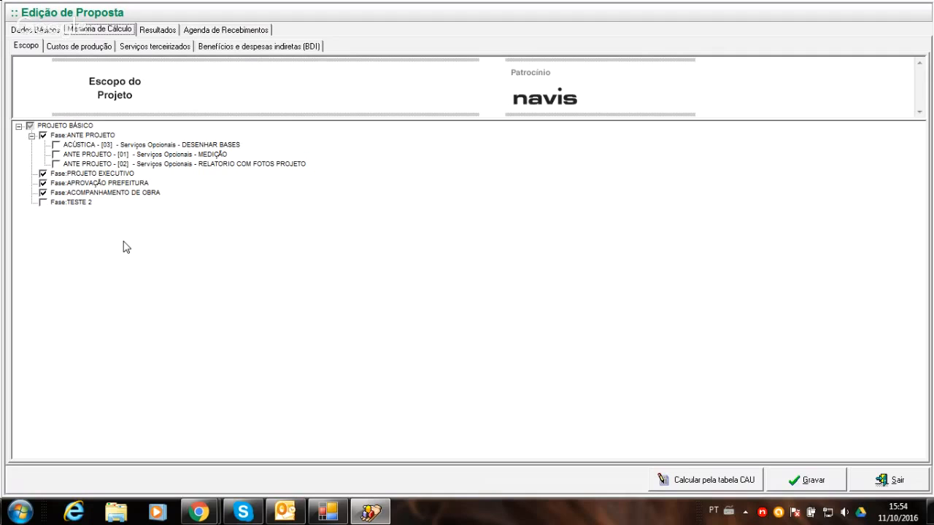
# - Delete the TESTE 2 phase from the scope together with all its linked items
pyautogui.rightClick(77, 205)
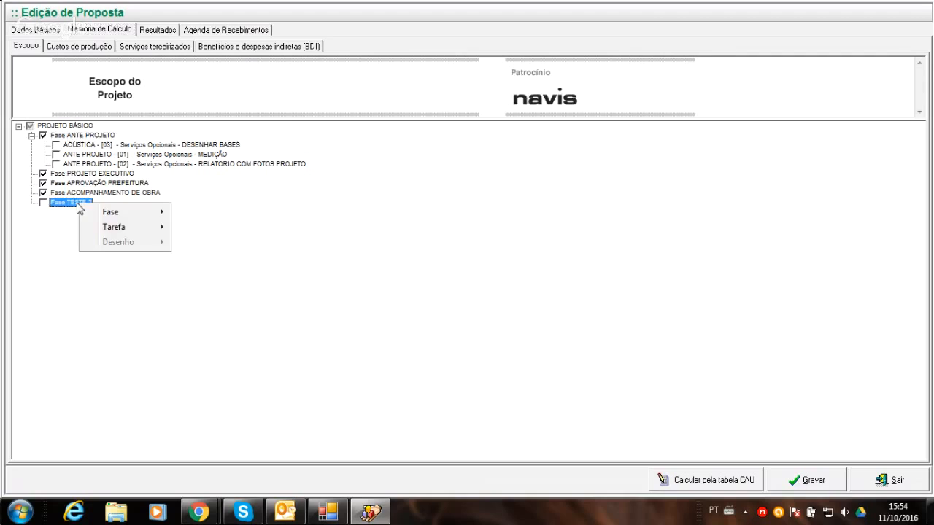
pyautogui.moveTo(111, 214)
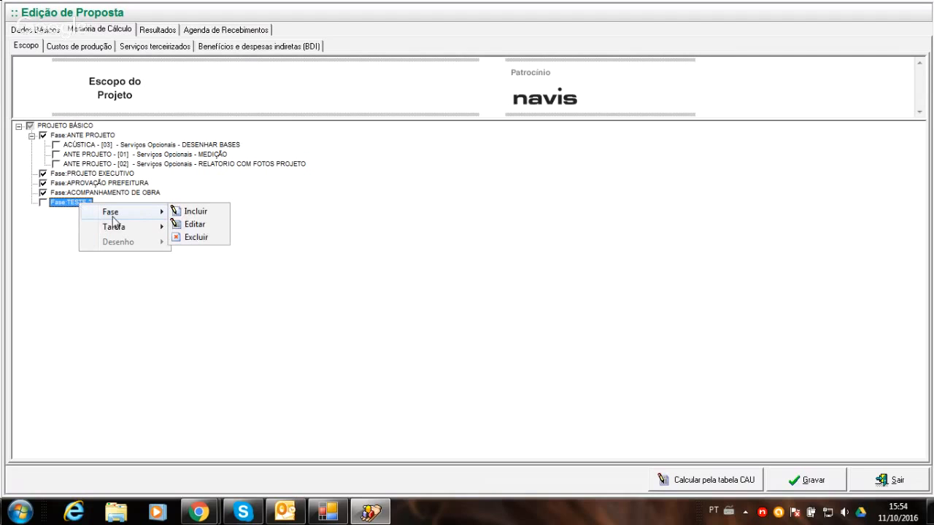
pyautogui.click(196, 237)
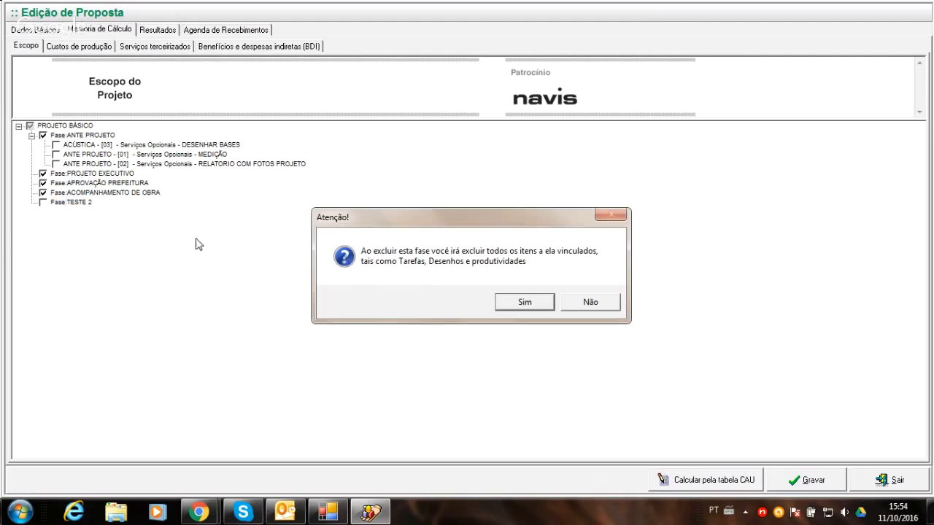
pyautogui.click(521, 303)
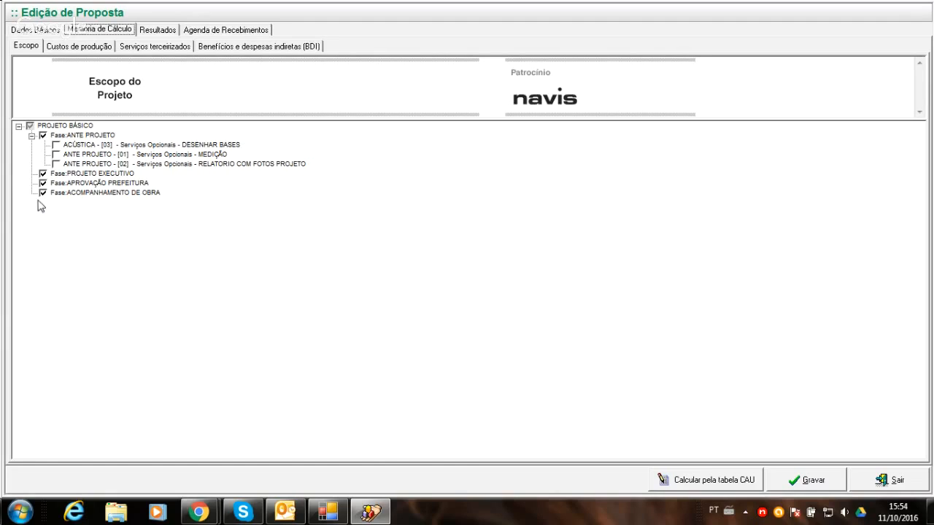
pyautogui.rightClick(93, 194)
pyautogui.moveTo(110, 200)
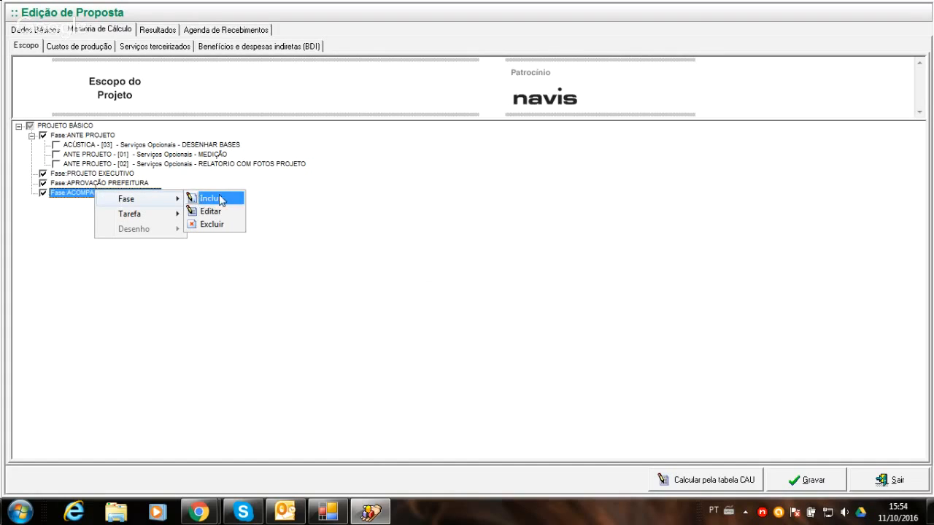
pyautogui.click(221, 199)
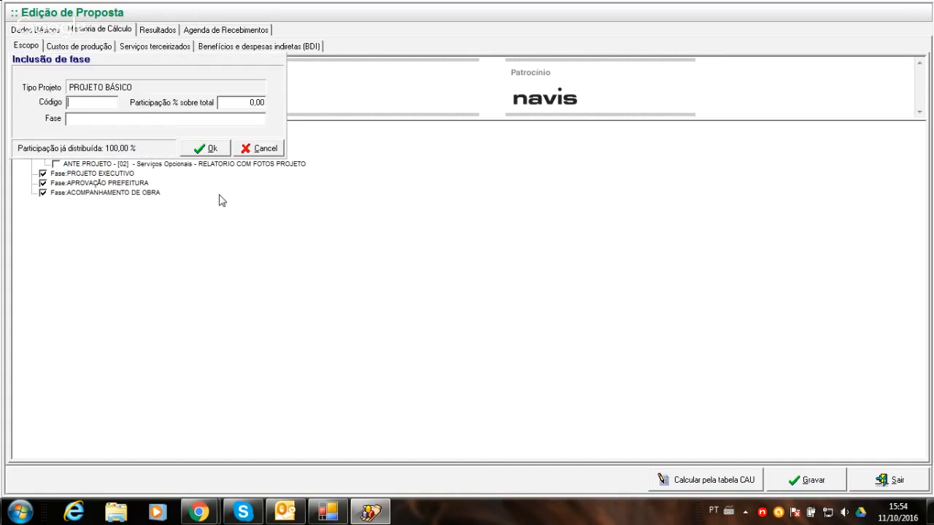
pyautogui.click(256, 149)
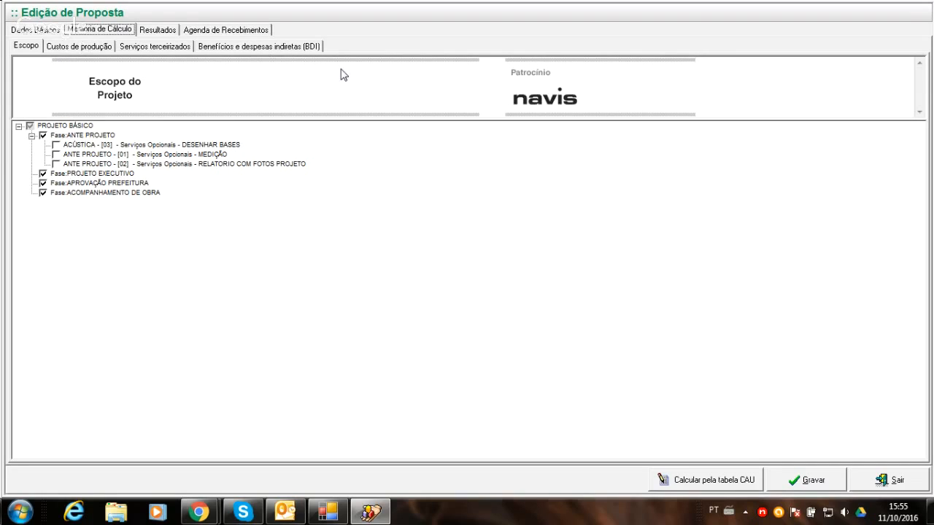
# - Examine the percentage attributed to each PROJETO BÁSICO phase in Custos de produção
pyautogui.click(79, 46)
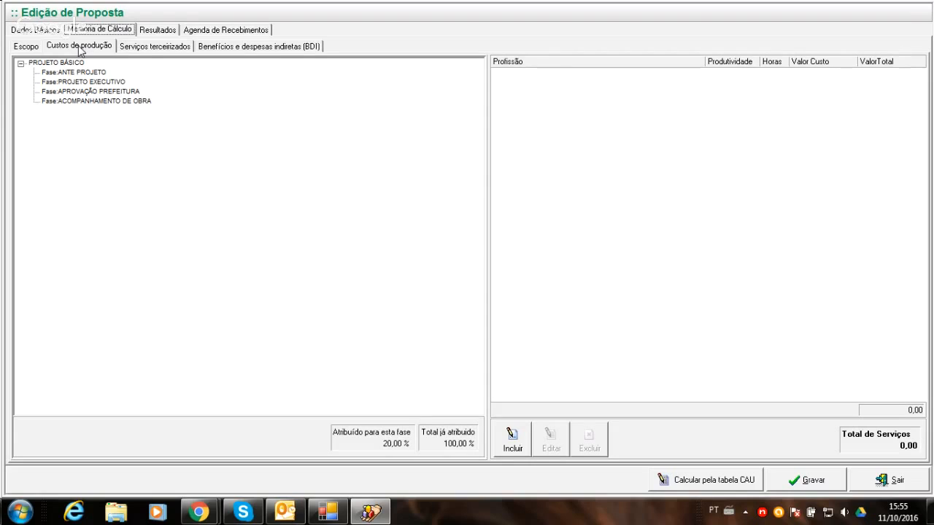
pyautogui.click(71, 64)
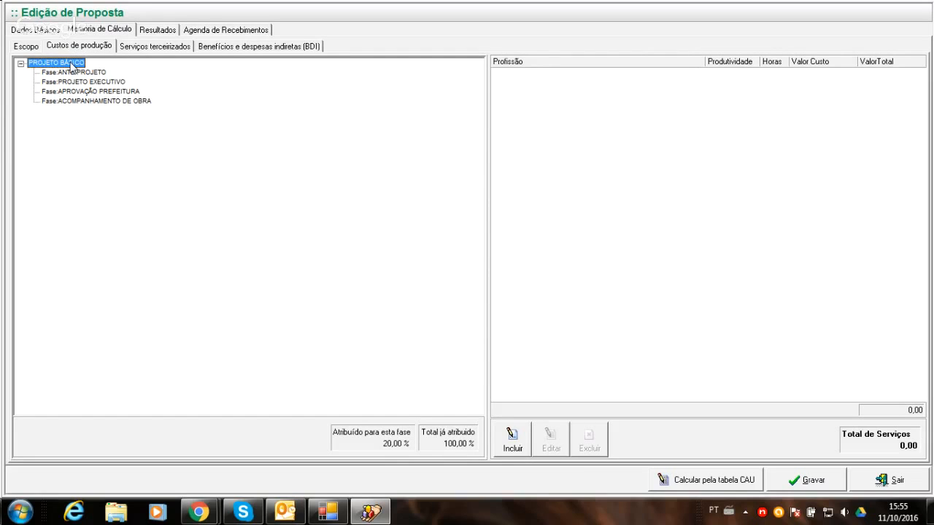
pyautogui.click(76, 73)
pyautogui.click(80, 82)
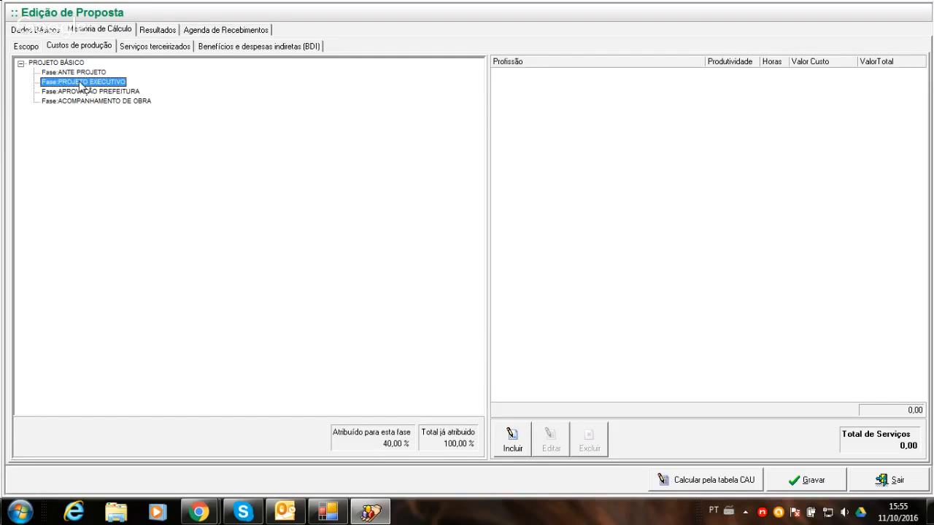
pyautogui.click(84, 92)
pyautogui.click(86, 102)
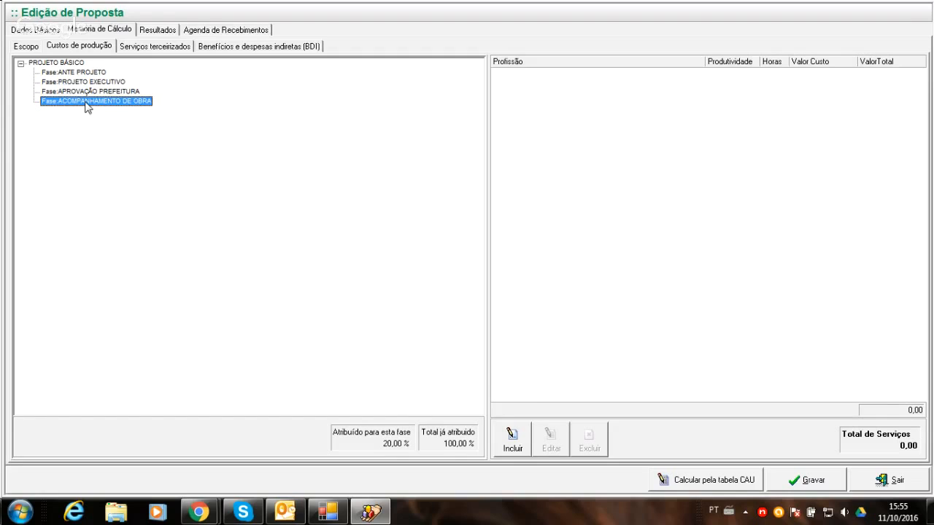
pyautogui.click(69, 73)
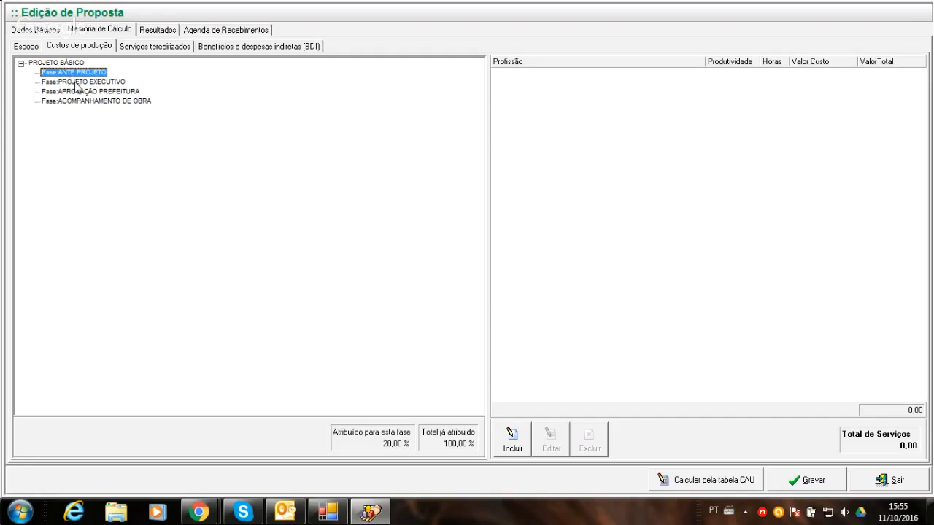
pyautogui.click(79, 83)
pyautogui.click(83, 92)
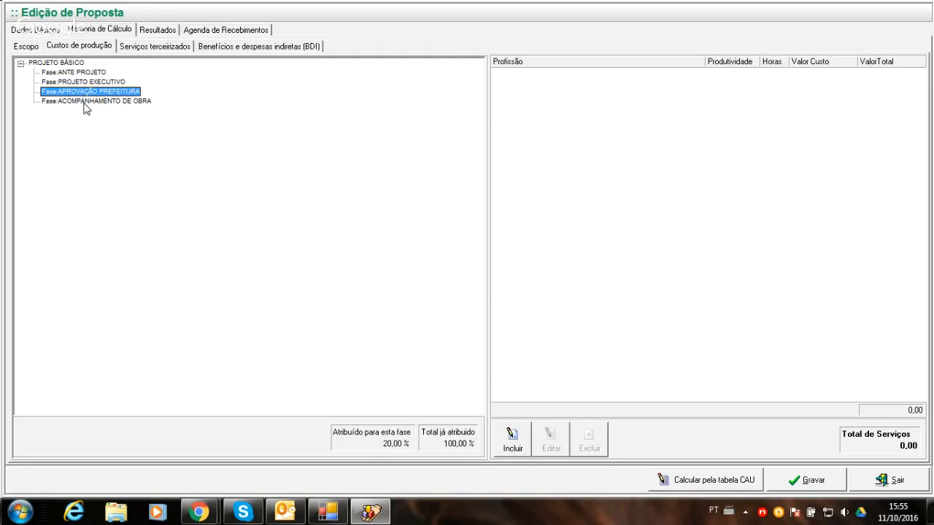
pyautogui.click(84, 104)
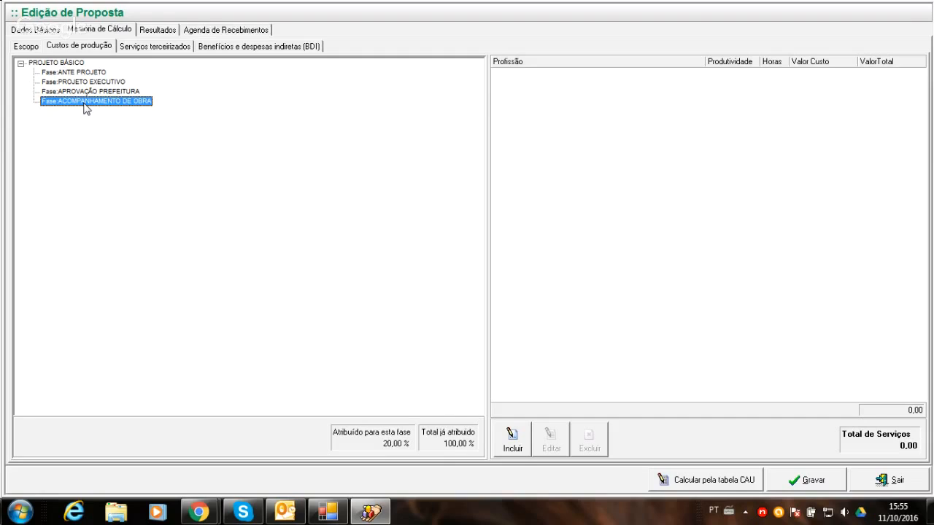
pyautogui.click(85, 74)
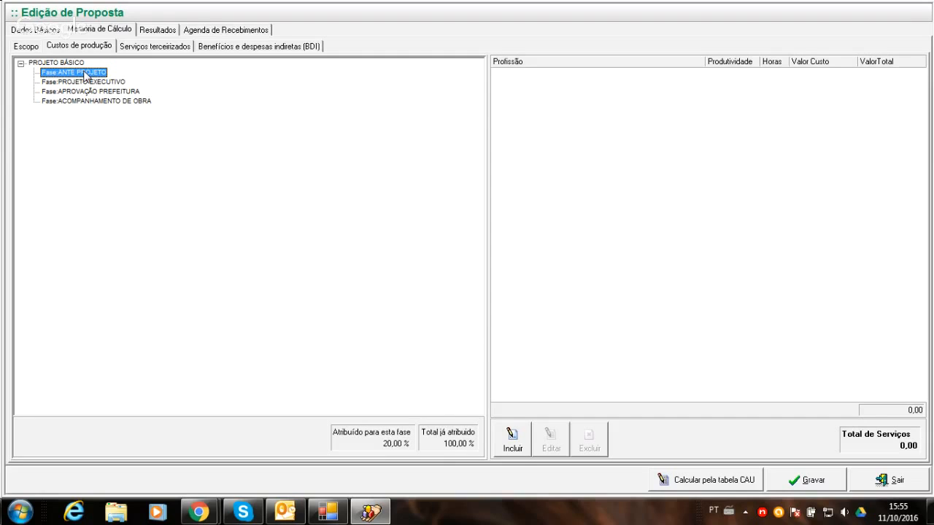
pyautogui.click(73, 62)
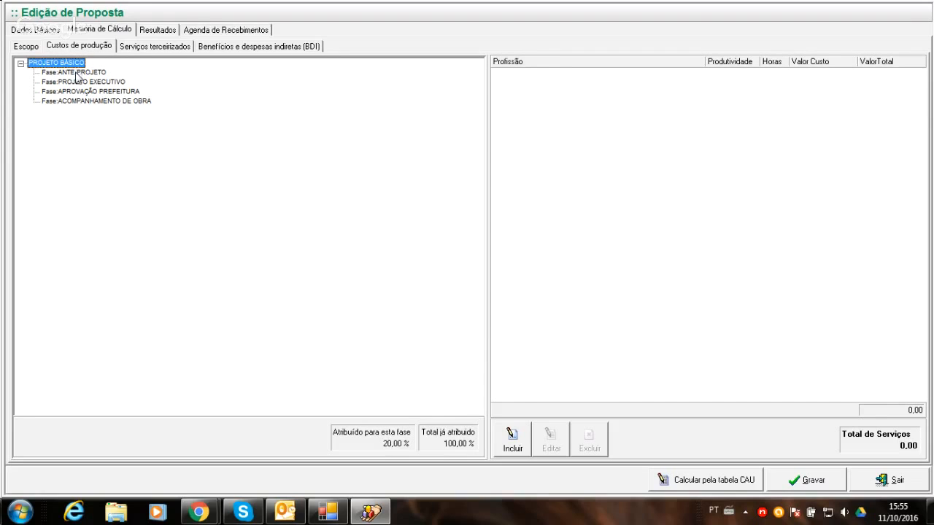
# - Compare the percentages attributed to the ANTE PROJETO, PROJETO EXECUTIVO, APROVAÇÃO PREFEITURA and ACOMPANHAMENTO DE OBRA phases with the total attributed
pyautogui.click(75, 73)
pyautogui.click(70, 65)
pyautogui.click(91, 73)
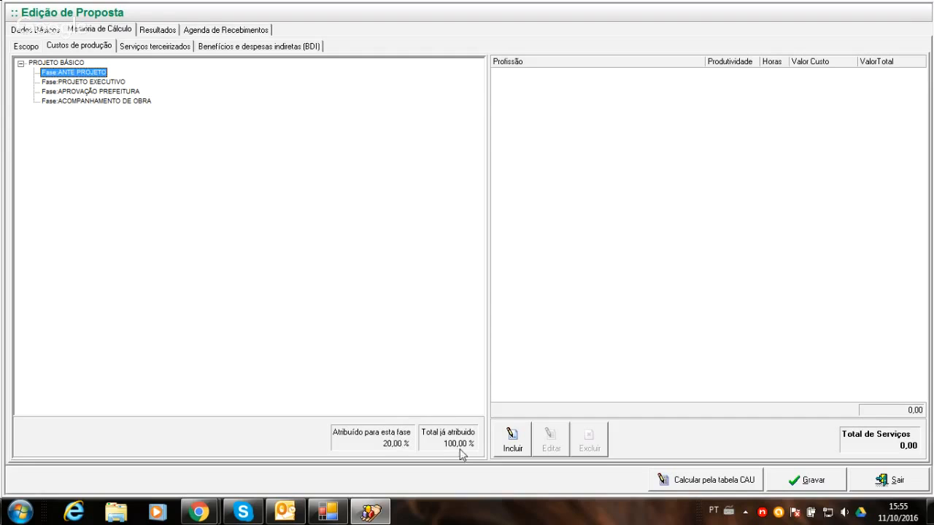
pyautogui.click(83, 83)
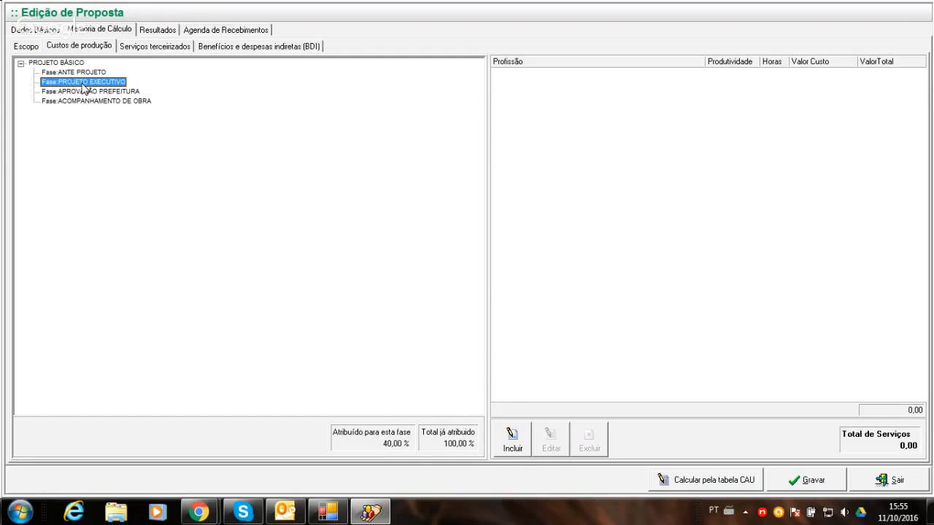
pyautogui.click(86, 91)
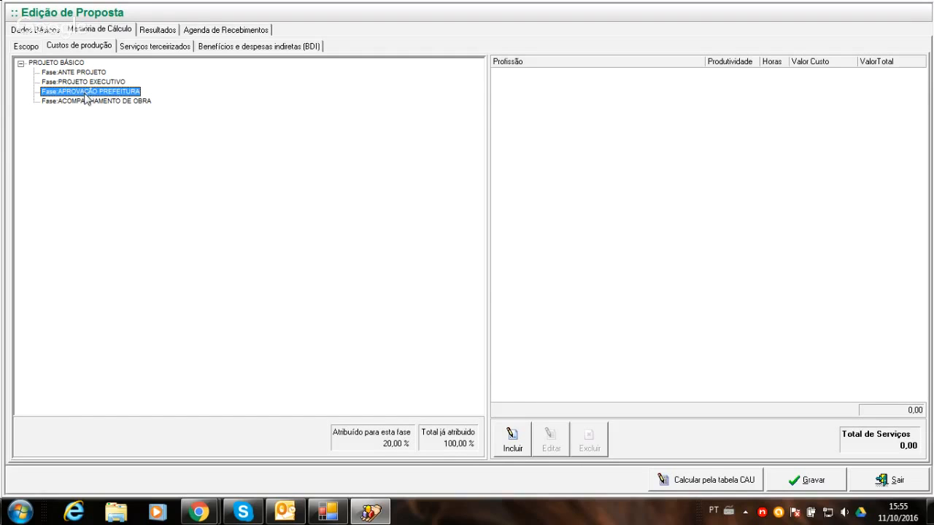
pyautogui.click(88, 102)
pyautogui.click(76, 74)
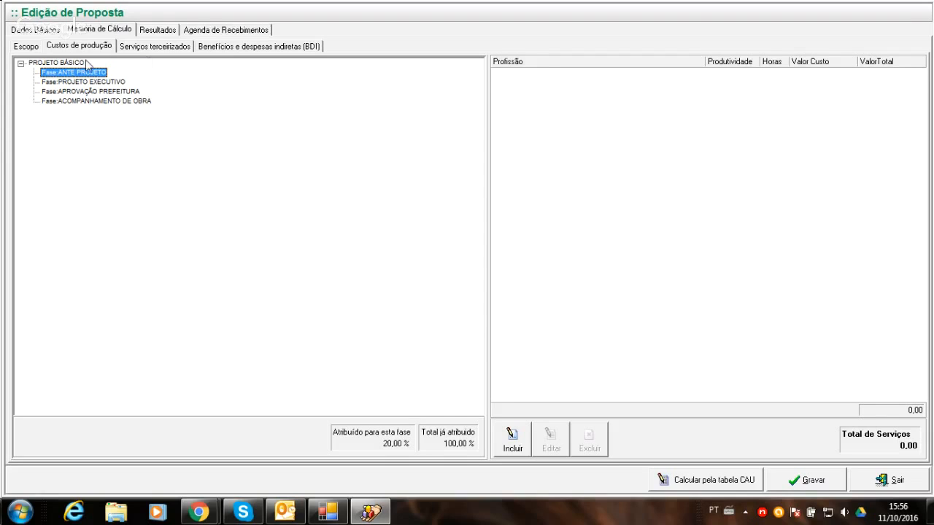
# - Include an ARQUITETO in the production costs of the whole PROJETO BÁSICO, calculated by Horas with a quantity of 150 hours
pyautogui.click(73, 64)
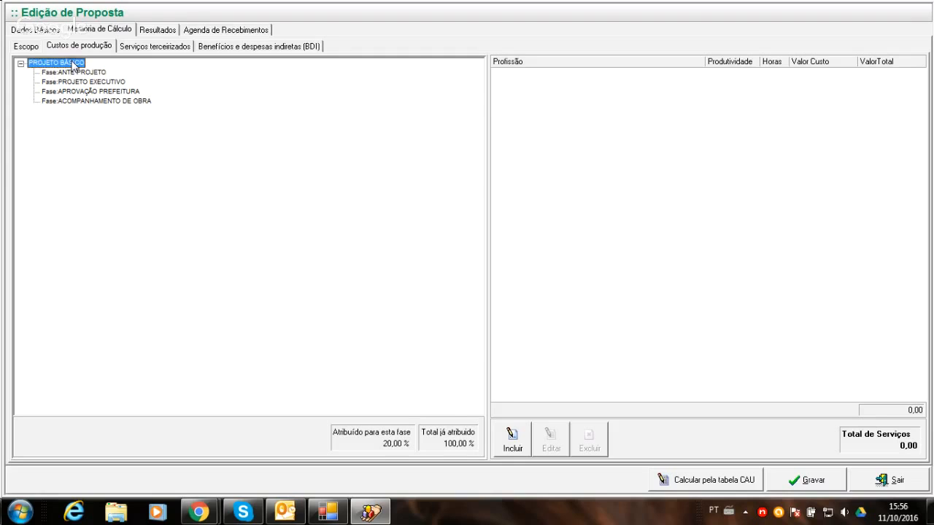
pyautogui.click(510, 438)
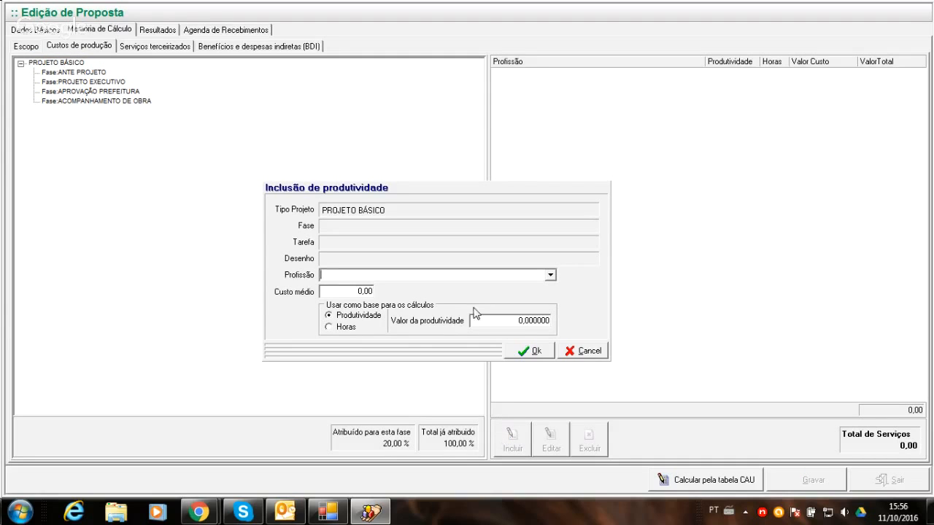
pyautogui.click(552, 273)
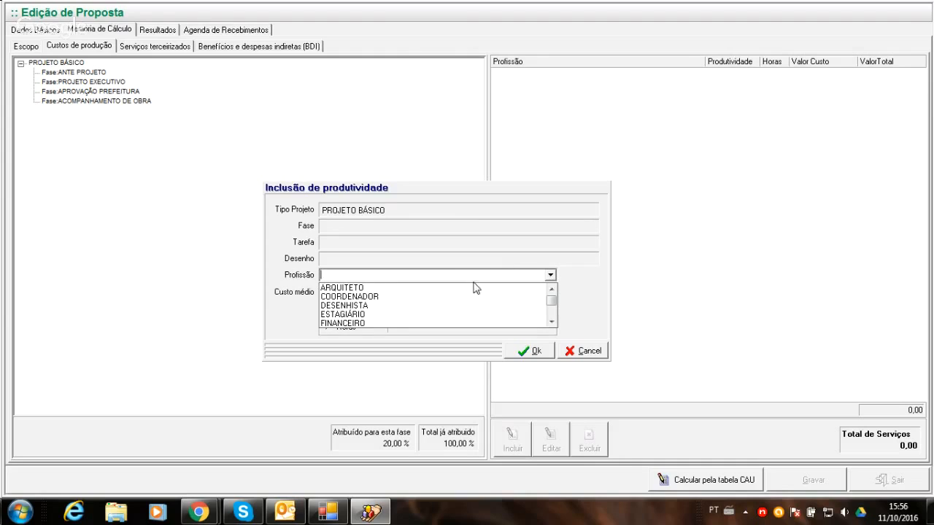
pyautogui.click(347, 288)
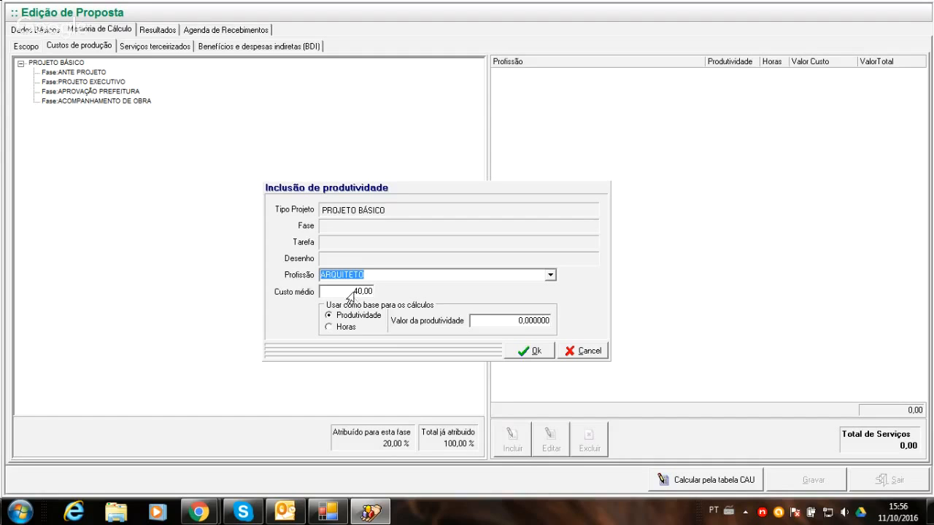
pyautogui.click(348, 292)
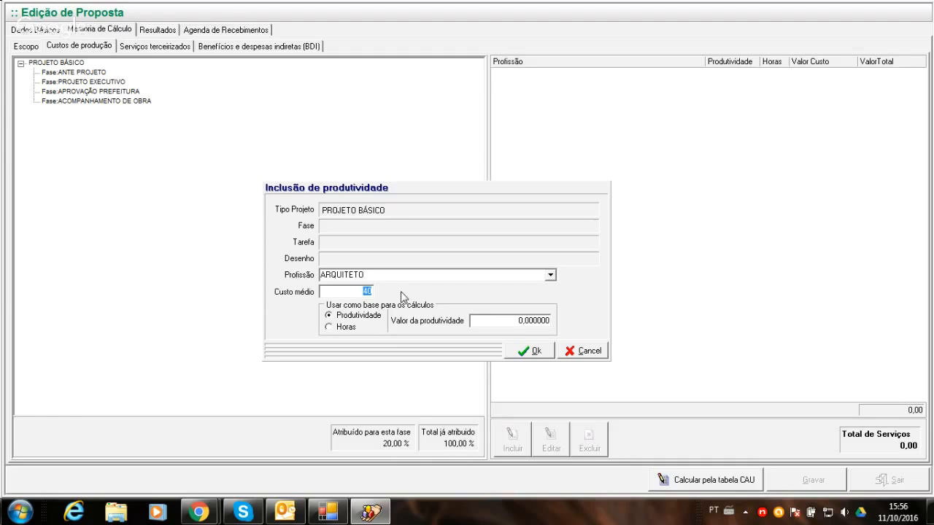
pyautogui.press('Tab')
pyautogui.click(329, 328)
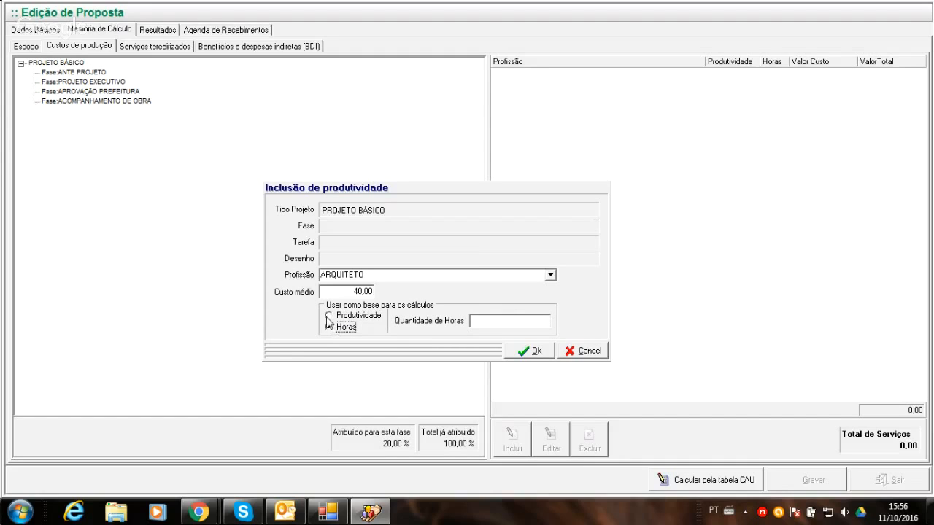
pyautogui.click(328, 316)
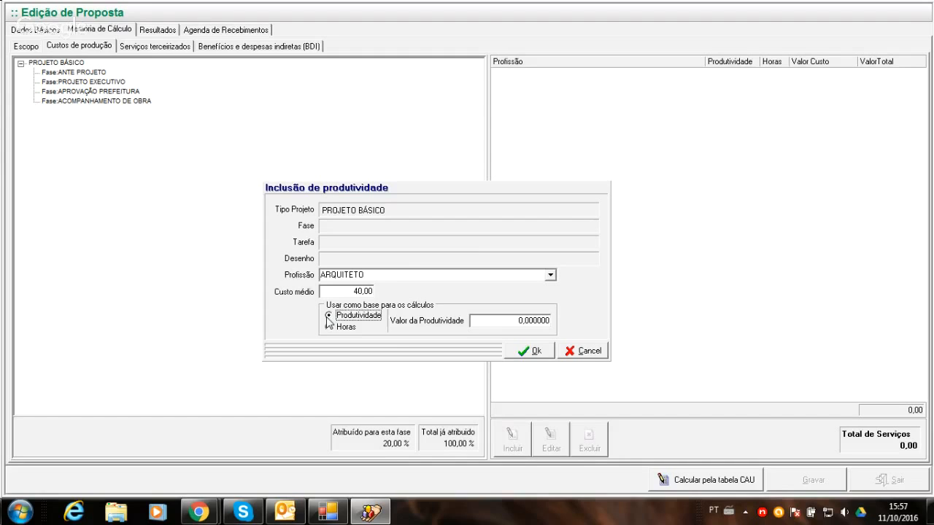
pyautogui.click(329, 328)
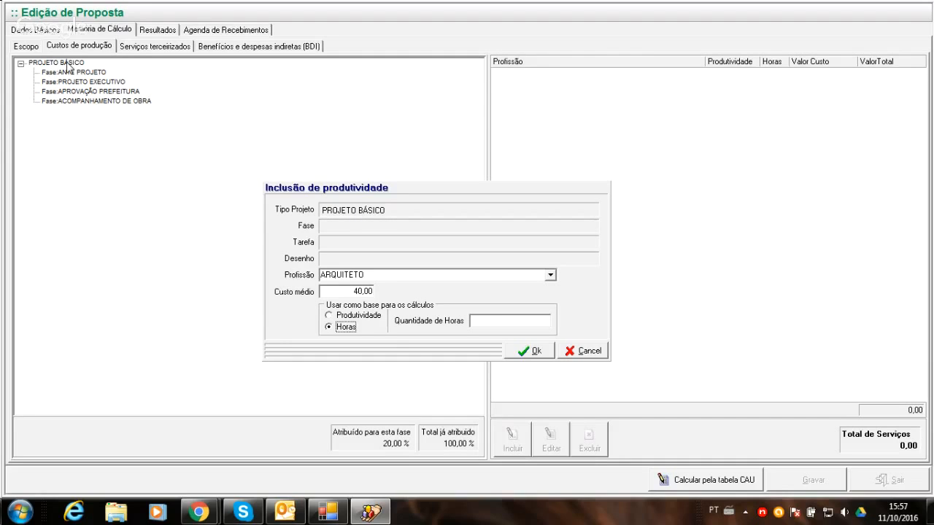
pyautogui.click(496, 322)
pyautogui.write('150')
pyautogui.click(541, 354)
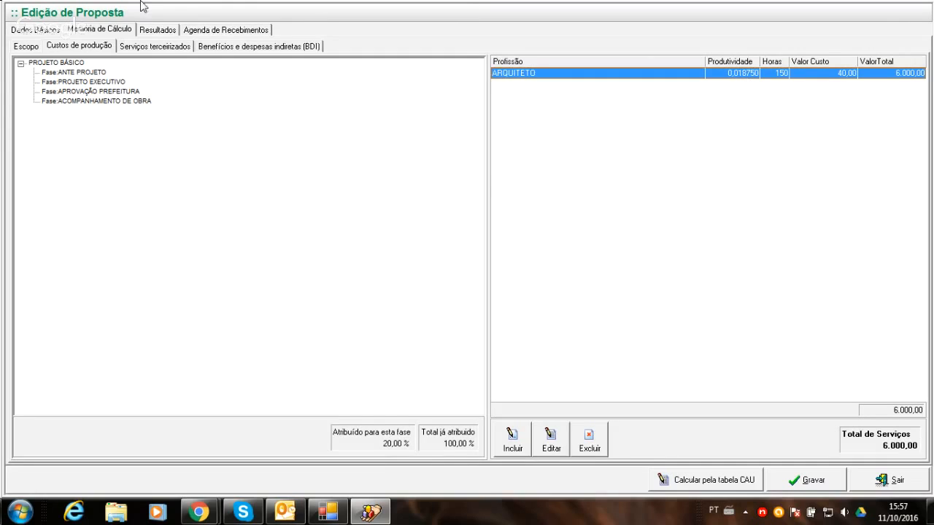
# - Check the project area in the proposal's Dados Básicos and return to Custos de produção
pyautogui.click(35, 30)
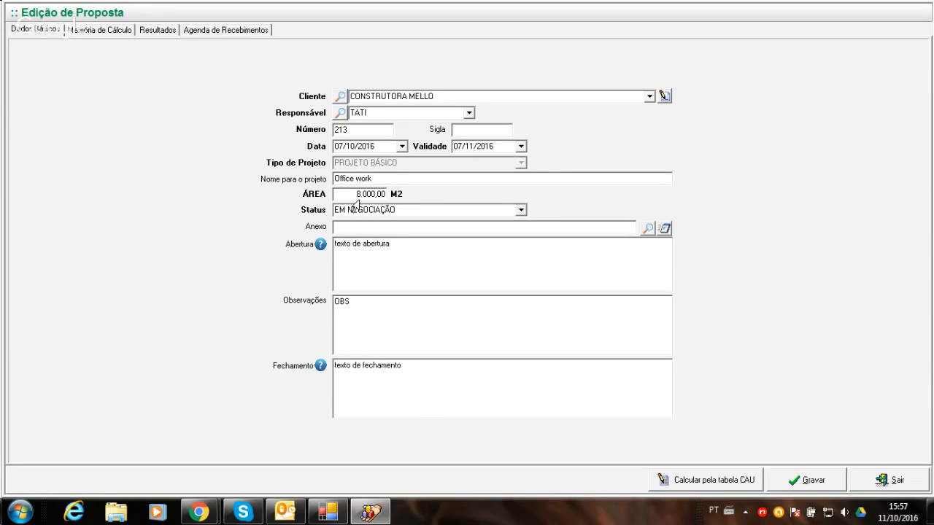
pyautogui.click(91, 30)
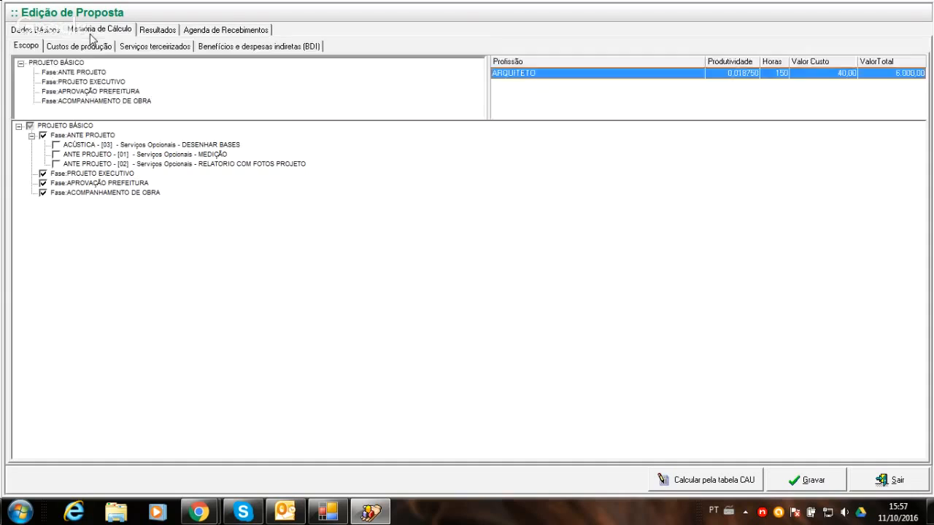
pyautogui.click(79, 46)
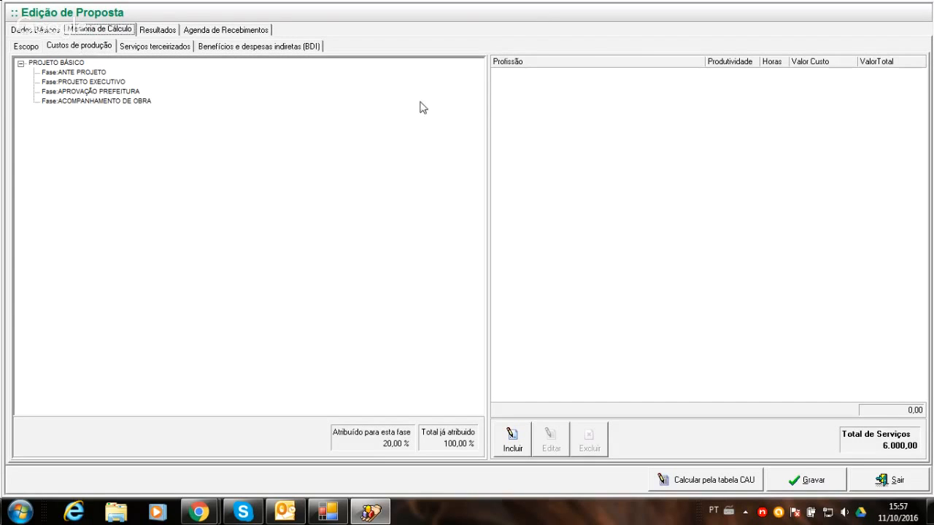
# - Include a DESENHISTA in the PROJETO BÁSICO production costs with an average cost of 10,00, calculated by Horas with 200 hours
pyautogui.click(67, 63)
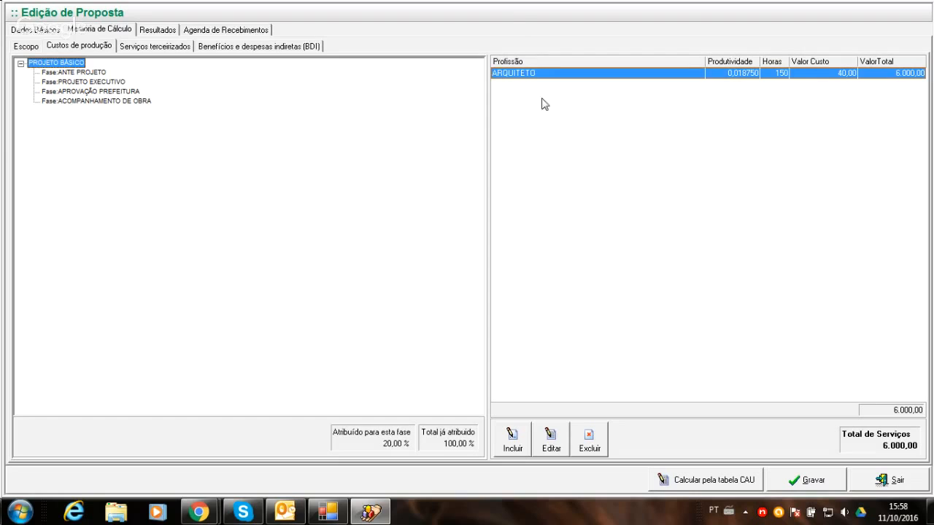
pyautogui.click(502, 432)
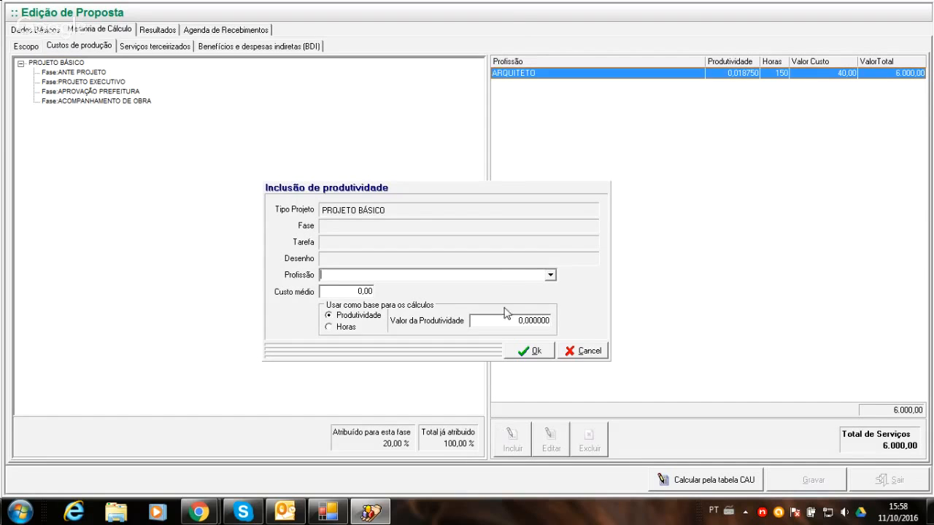
pyautogui.click(551, 277)
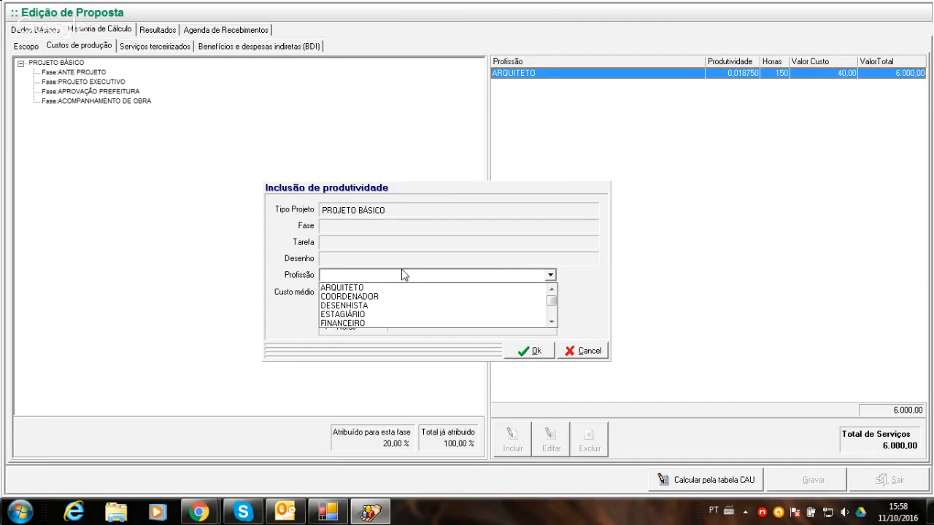
pyautogui.click(348, 305)
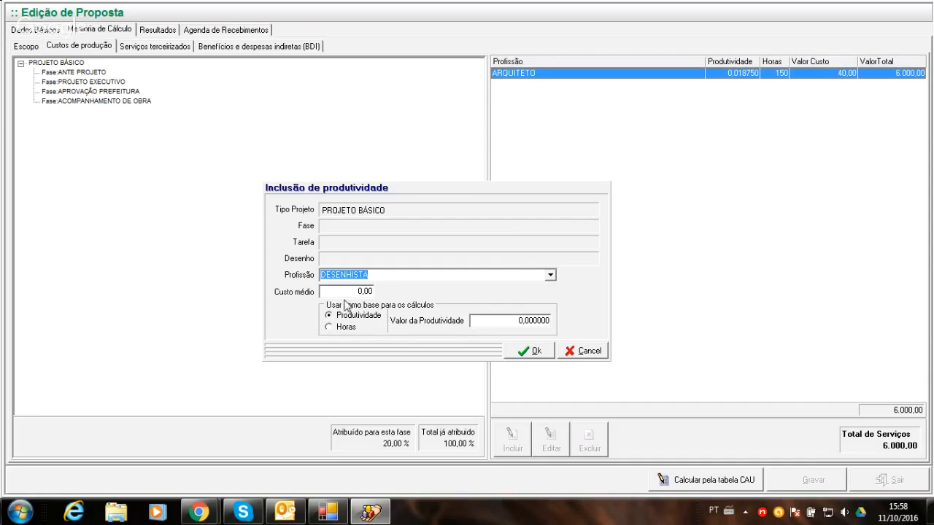
pyautogui.click(329, 327)
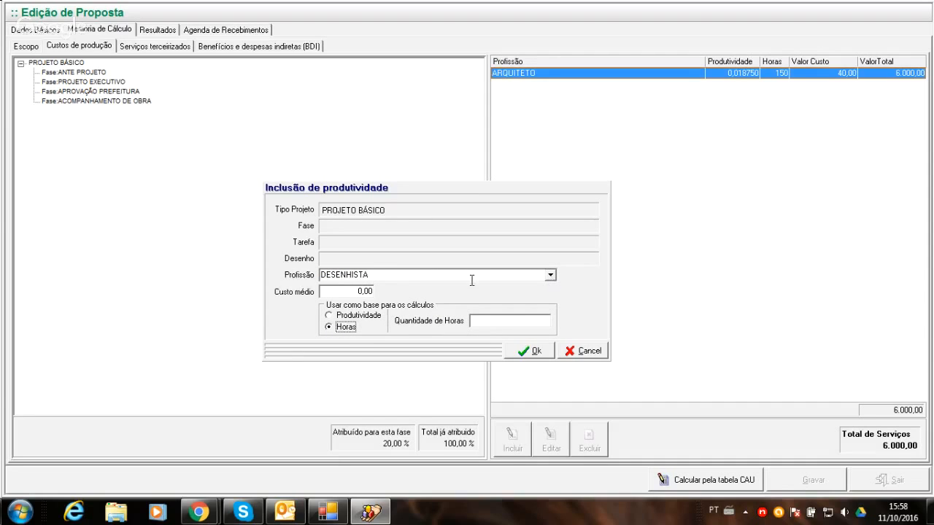
pyautogui.click(347, 292)
pyautogui.write('10')
pyautogui.click(510, 320)
pyautogui.write('200')
pyautogui.click(532, 351)
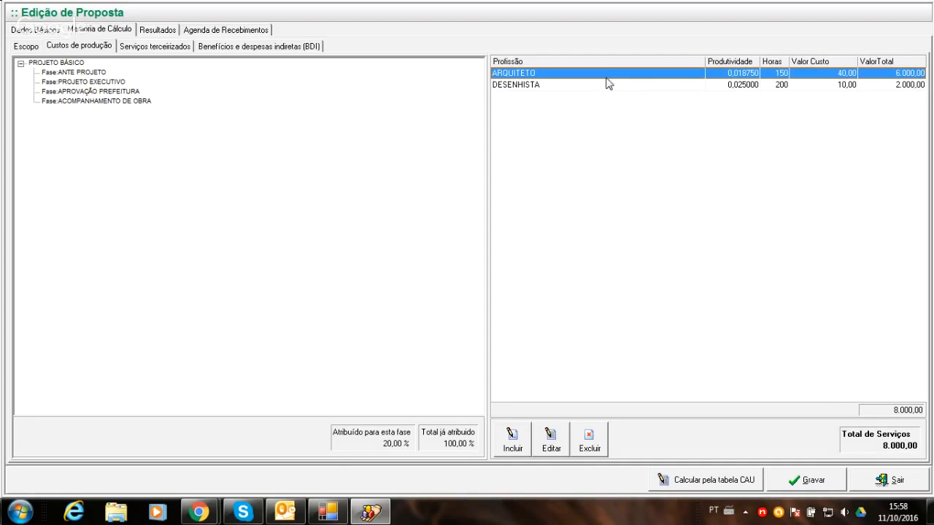
# - Delete the ARQUITETO and DESENHISTA productivity entries from PROJETO BÁSICO
pyautogui.click(591, 435)
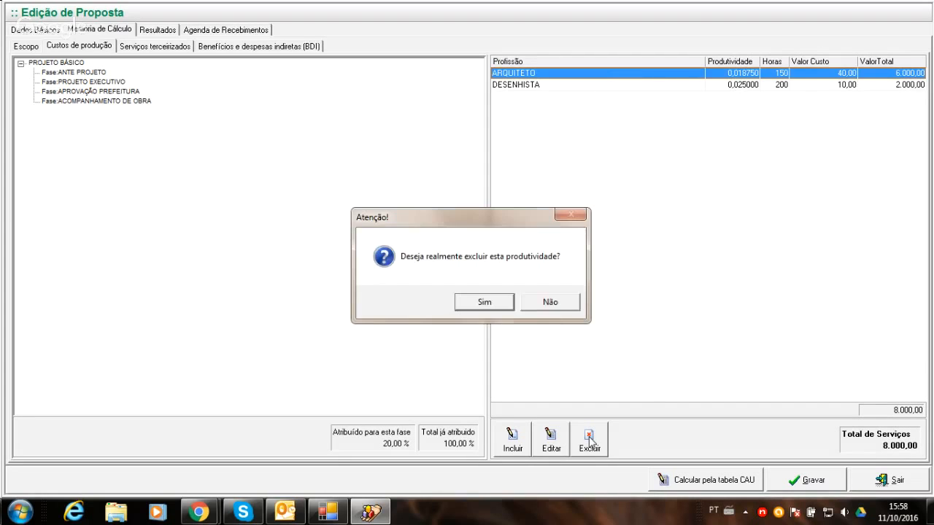
pyautogui.click(485, 302)
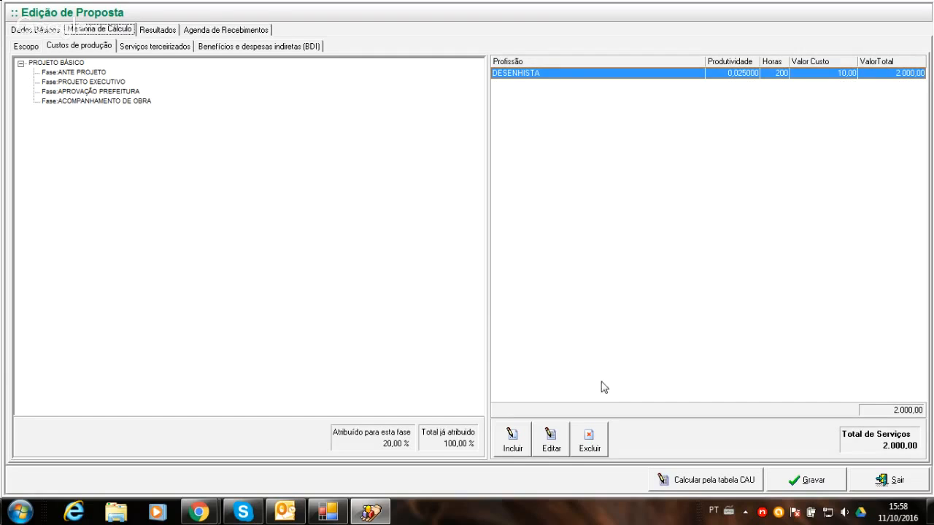
pyautogui.click(589, 436)
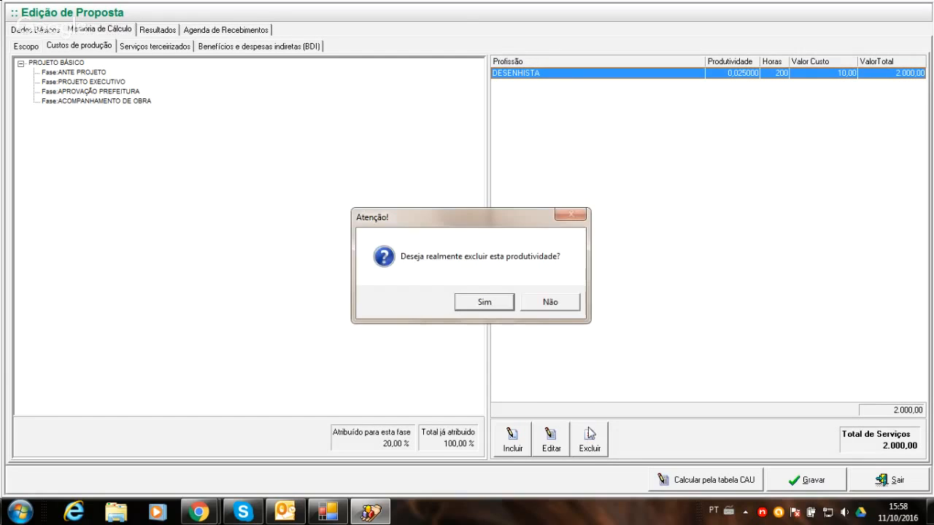
pyautogui.click(482, 304)
# - Include an ARQUITETO in the production costs of the ANTE PROJETO phase, calculated by Horas with 25 hours
pyautogui.click(66, 73)
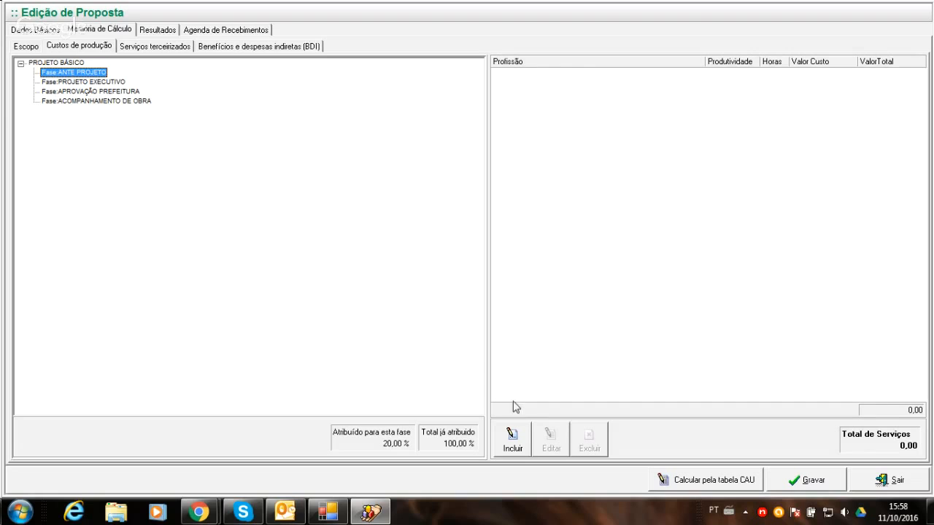
pyautogui.click(512, 438)
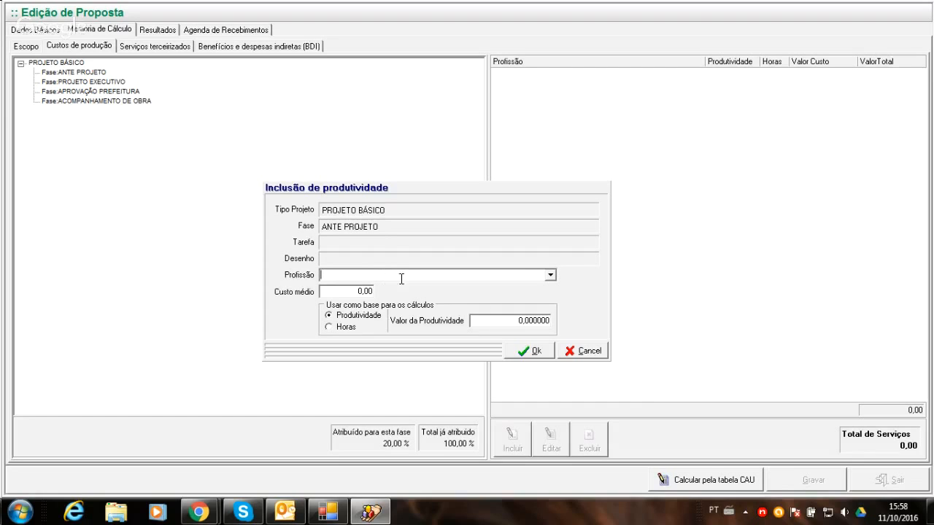
pyautogui.click(551, 275)
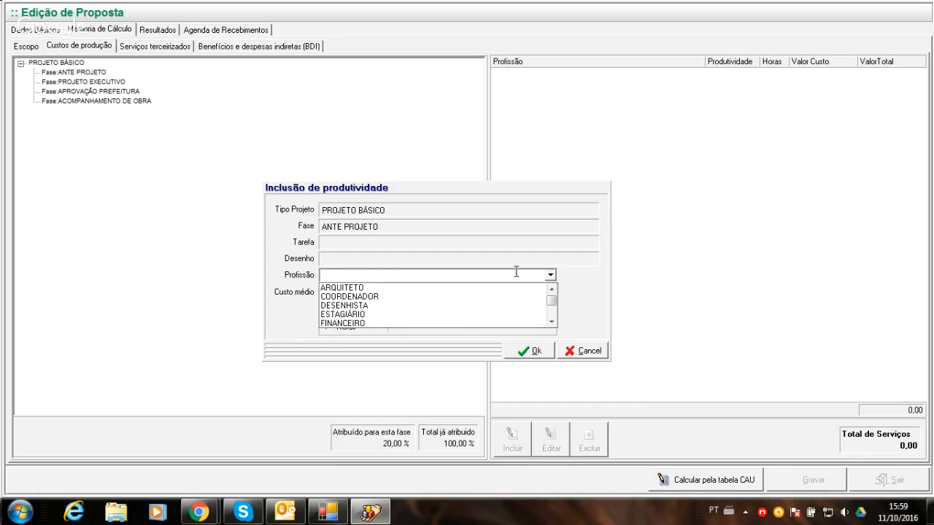
pyautogui.click(327, 288)
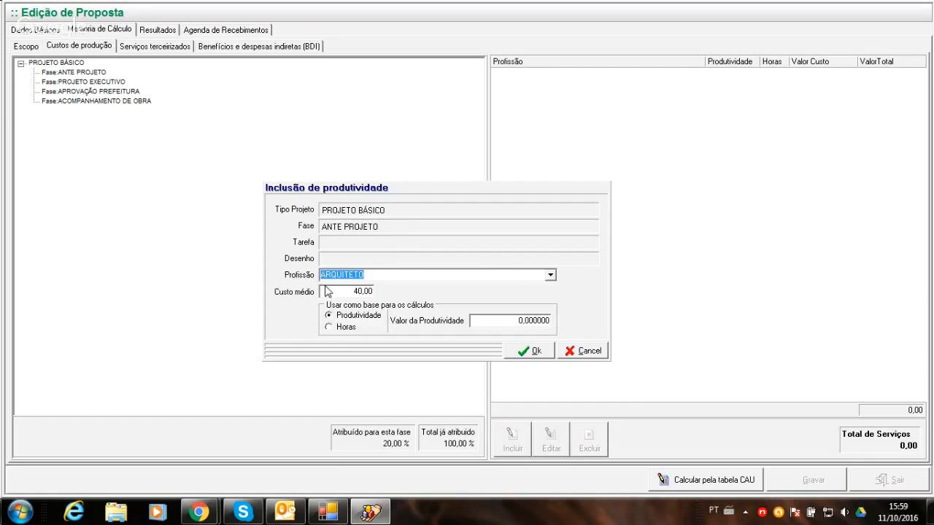
pyautogui.click(333, 327)
pyautogui.click(525, 323)
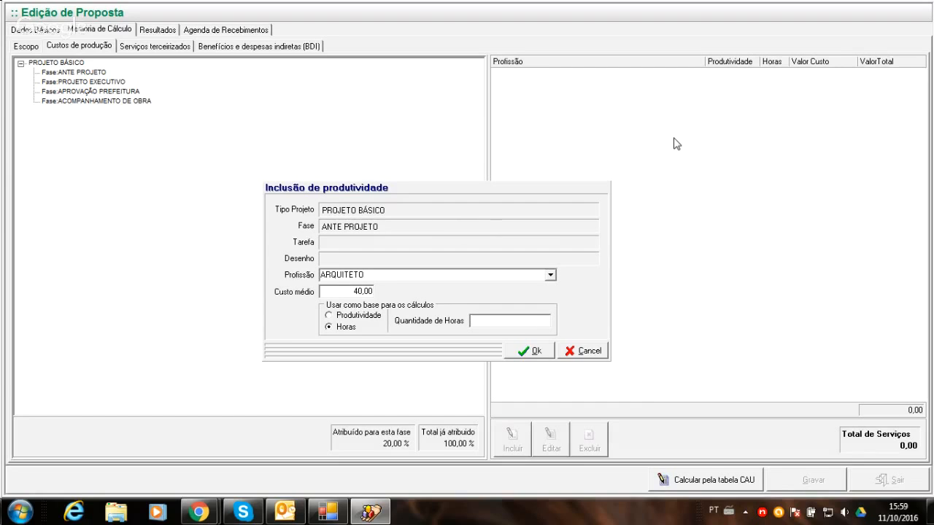
pyautogui.write('25')
pyautogui.click(522, 351)
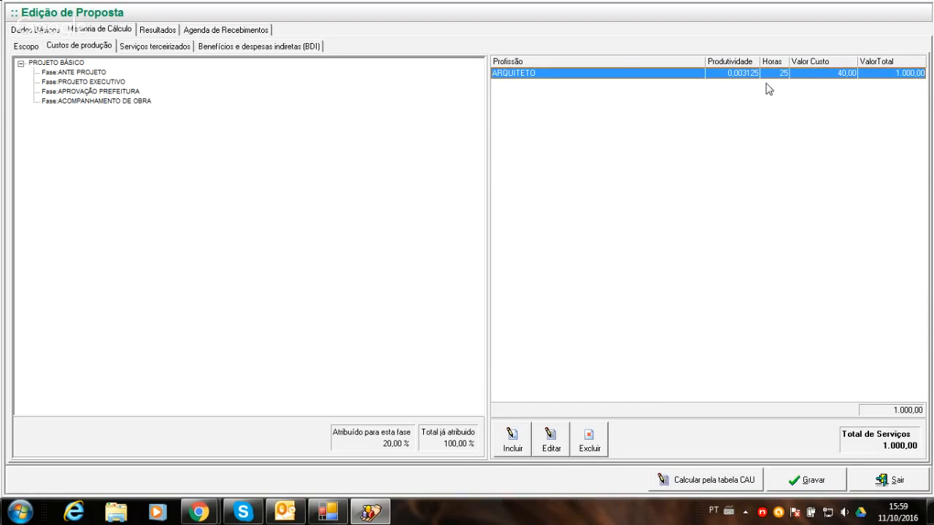
# - Include an ESTAGIÁRIO in the ANTE PROJETO phase production costs, calculated by Horas with 50 hours
pyautogui.click(73, 64)
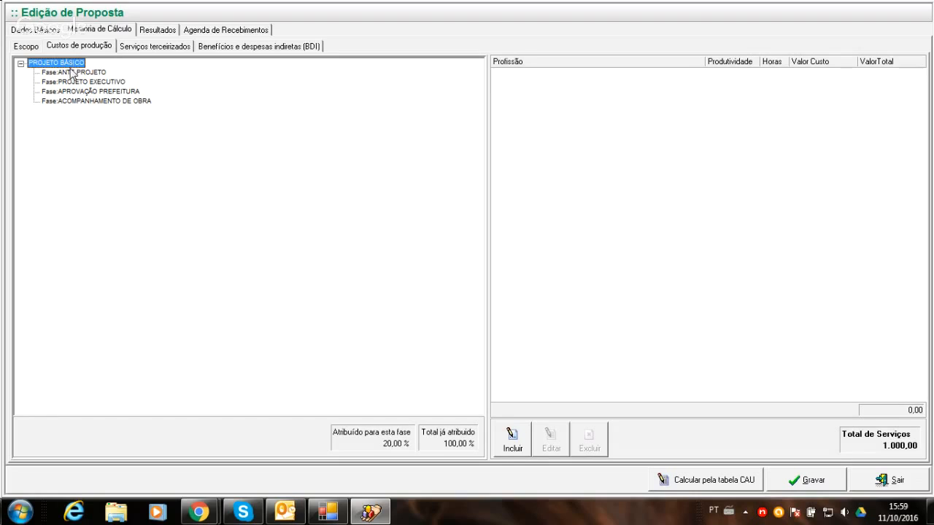
pyautogui.click(74, 72)
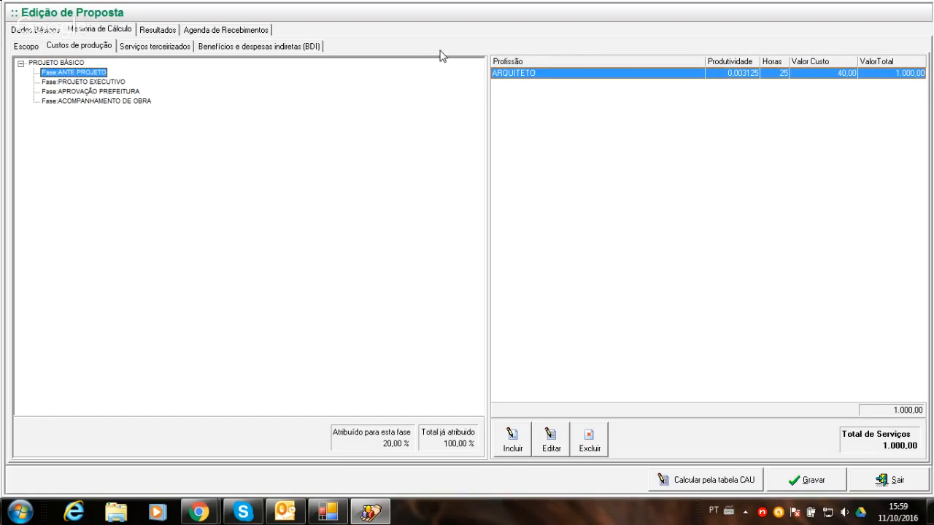
pyautogui.click(89, 83)
pyautogui.click(517, 442)
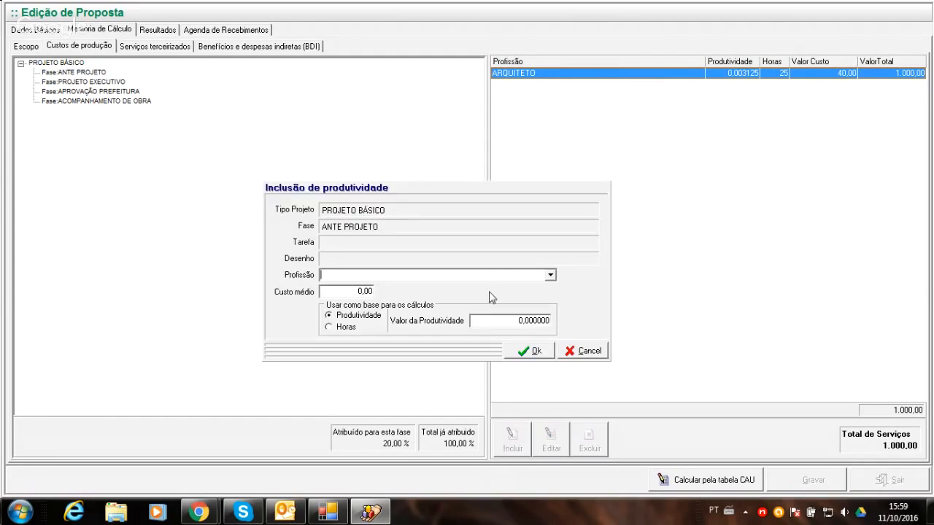
pyautogui.click(548, 278)
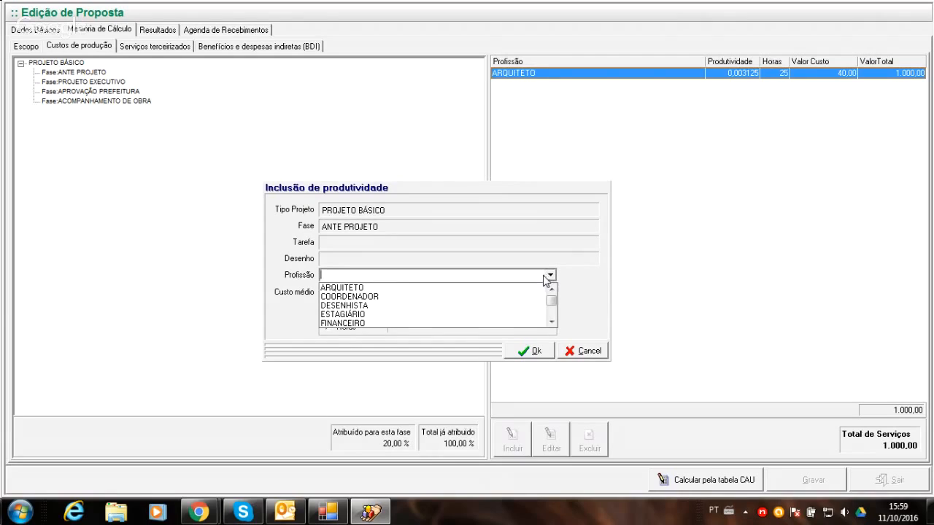
pyautogui.click(349, 315)
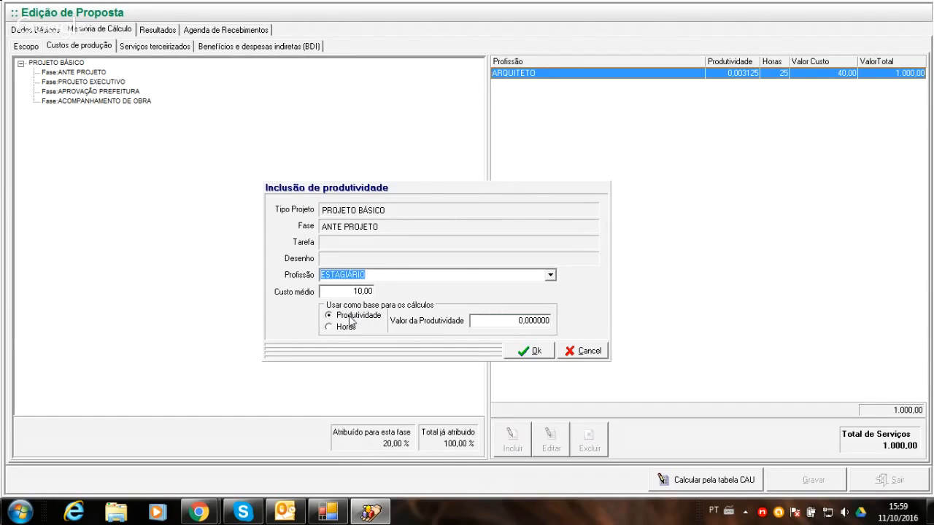
pyautogui.click(343, 327)
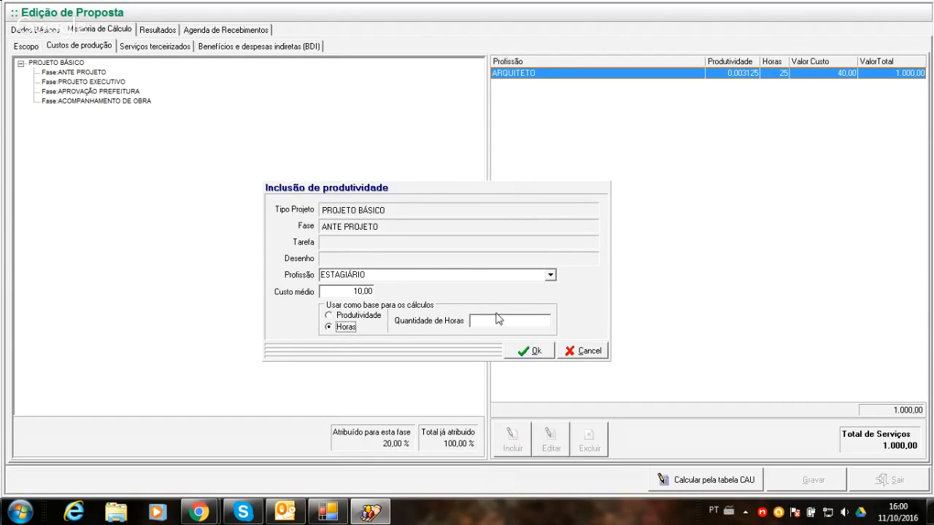
pyautogui.click(502, 319)
pyautogui.click(527, 351)
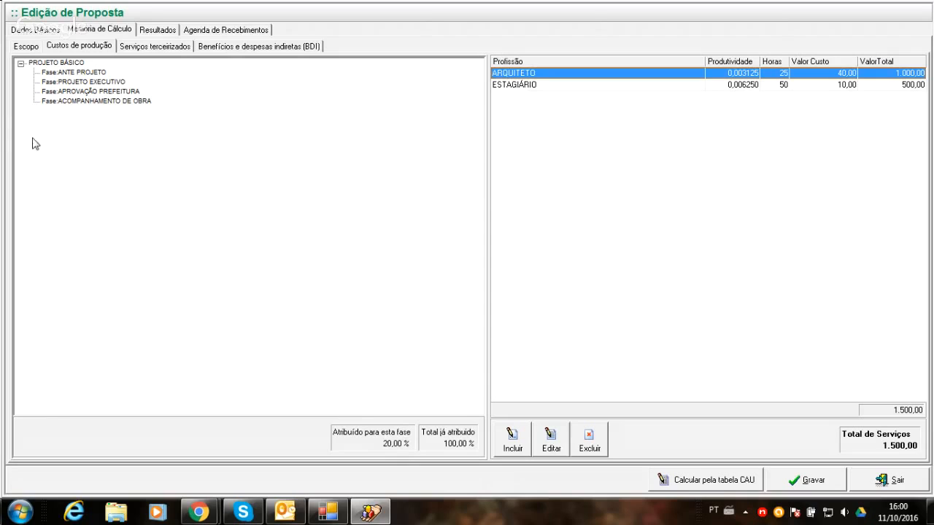
# - Include a COORDENADOR in the PROJETO EXECUTIVO phase production costs, calculated by Horas with 15 hours
pyautogui.click(106, 83)
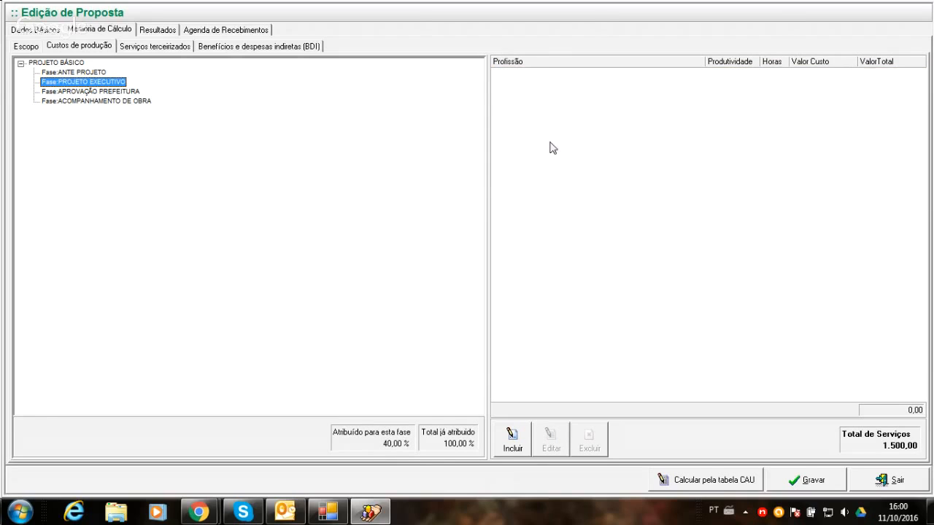
pyautogui.click(512, 442)
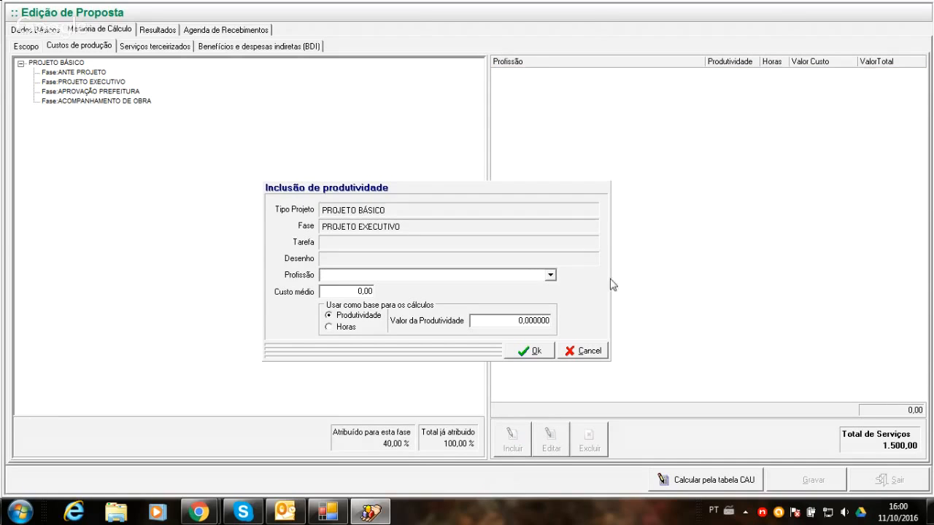
pyautogui.click(550, 275)
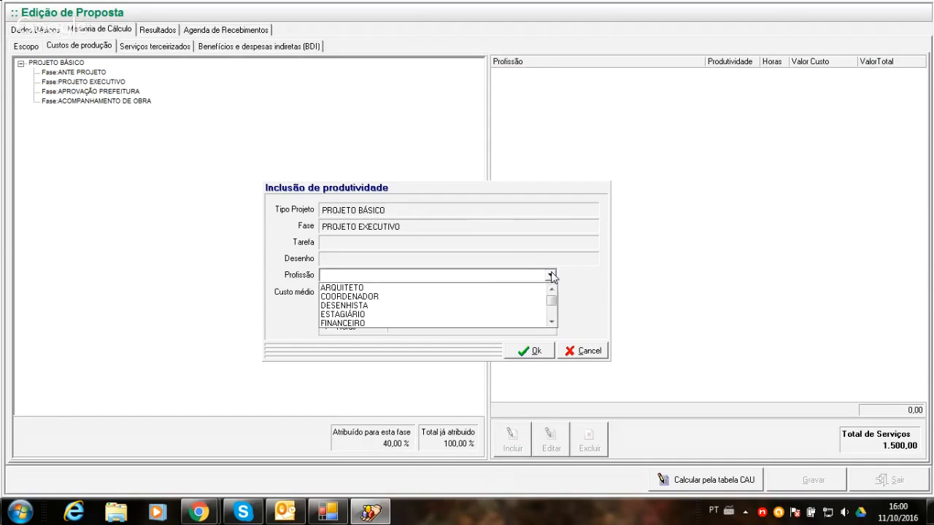
pyautogui.click(470, 298)
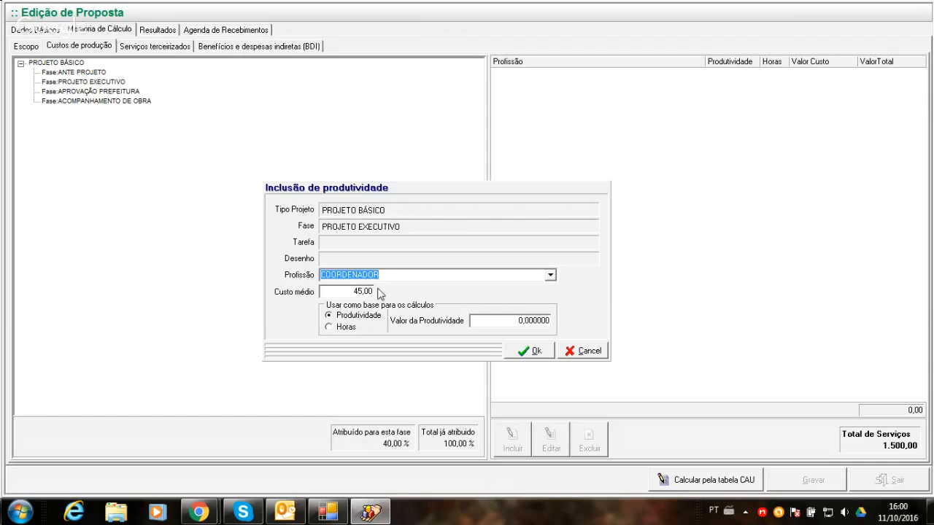
pyautogui.click(345, 328)
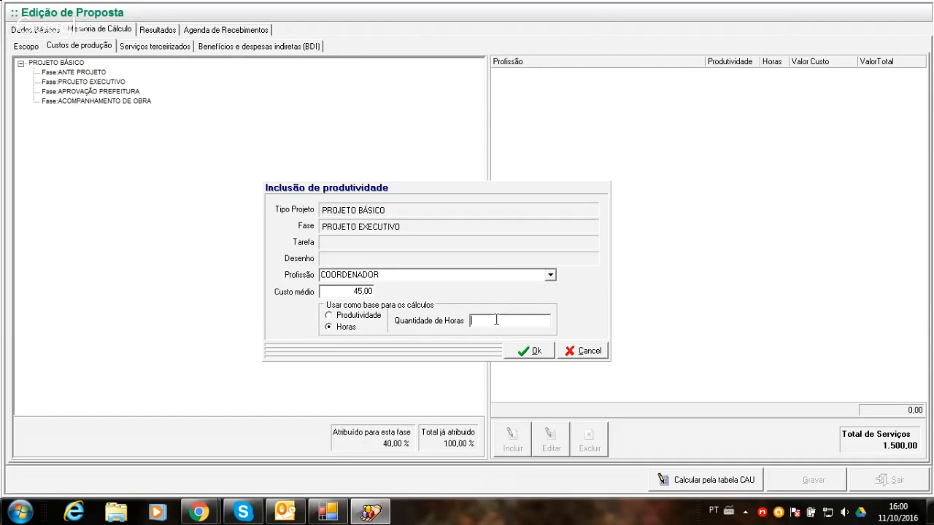
pyautogui.click(515, 351)
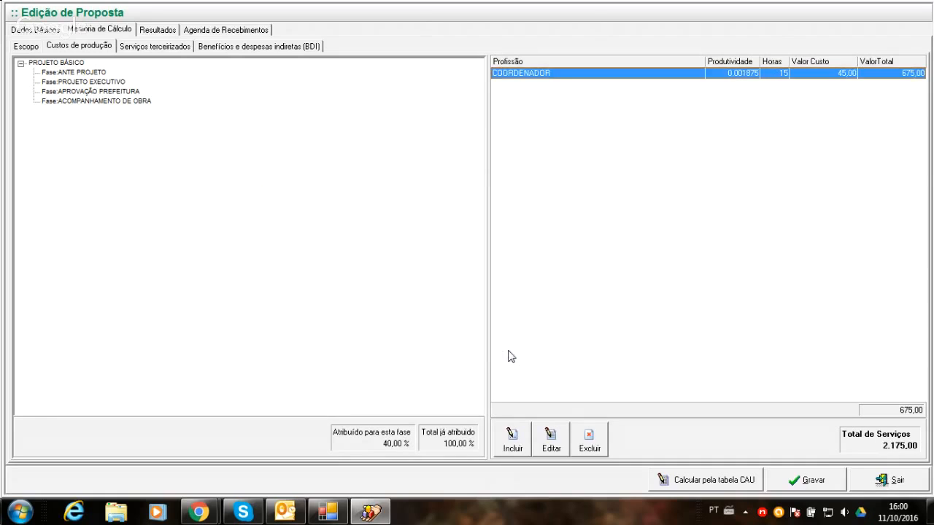
# - Include an ARQUITETO in the PROJETO EXECUTIVO phase production costs, calculated by Horas with 100 hours
pyautogui.click(511, 441)
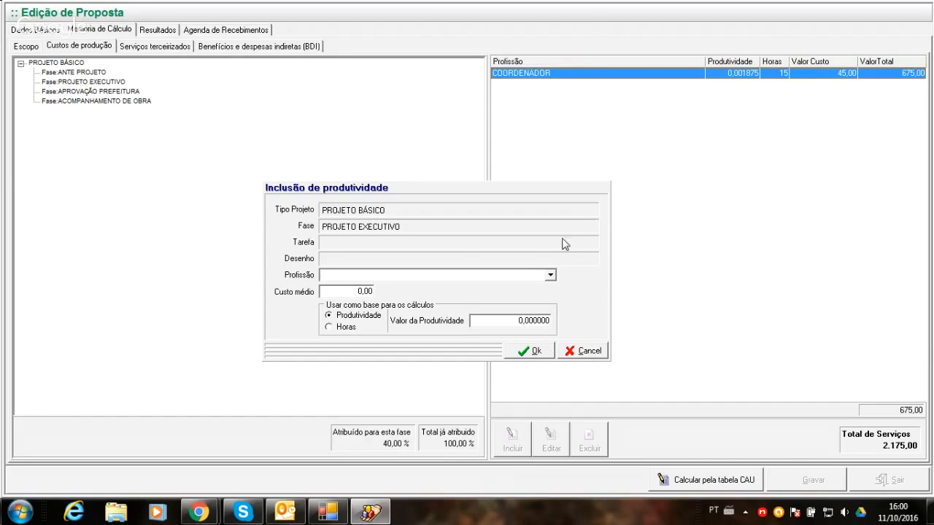
pyautogui.click(551, 275)
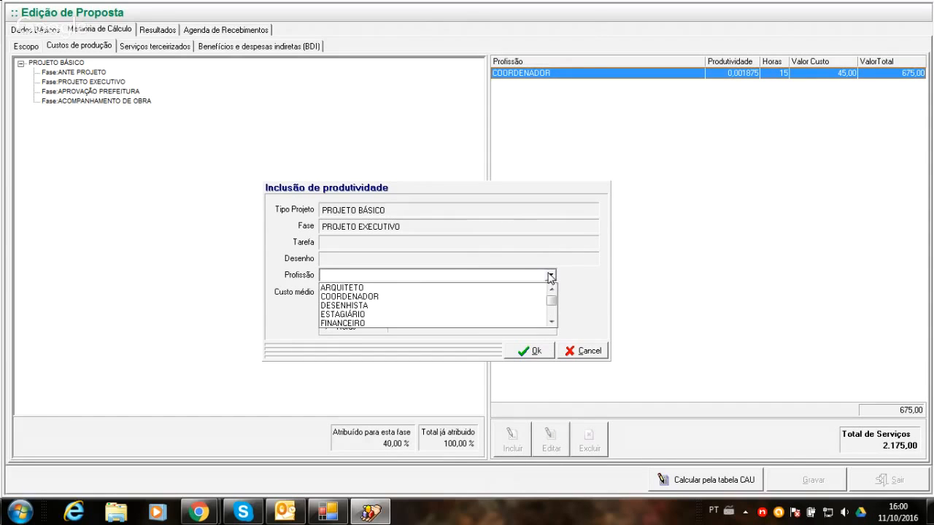
pyautogui.click(415, 288)
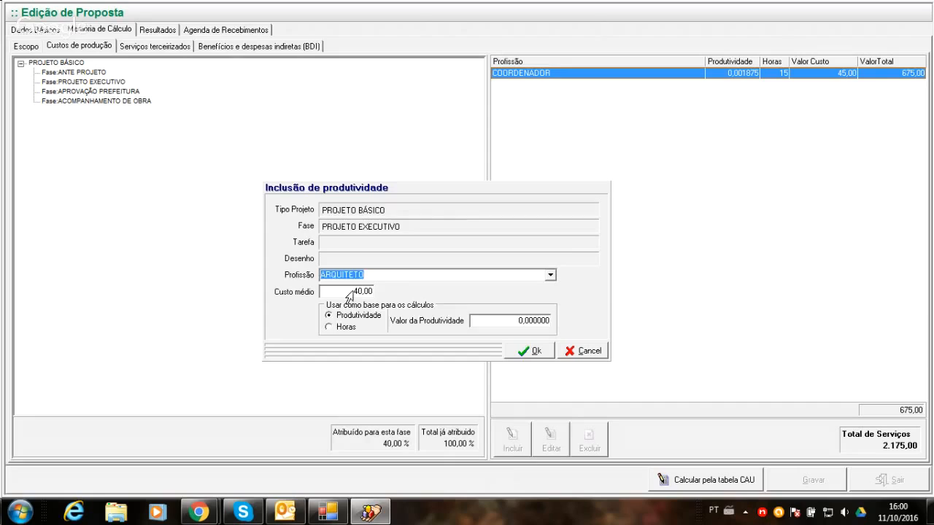
pyautogui.click(329, 327)
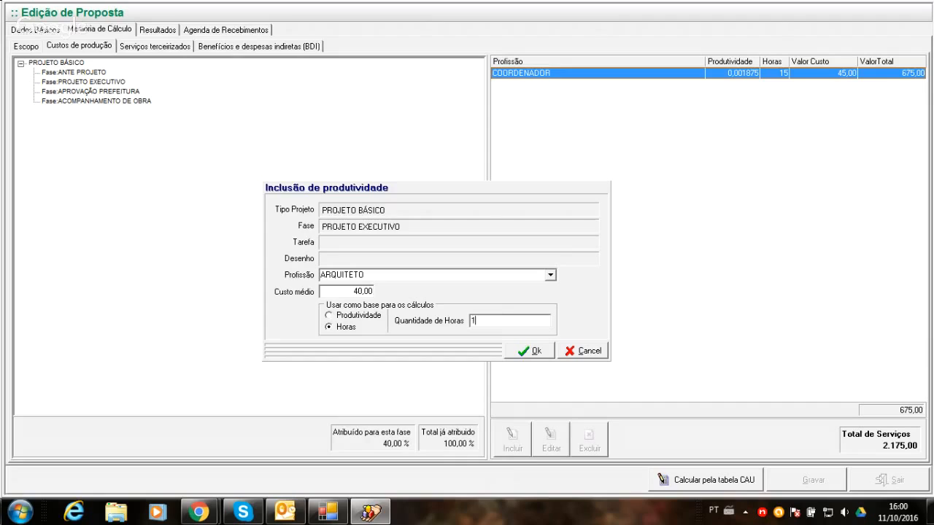
pyautogui.click(485, 320)
pyautogui.write('100')
pyautogui.click(532, 352)
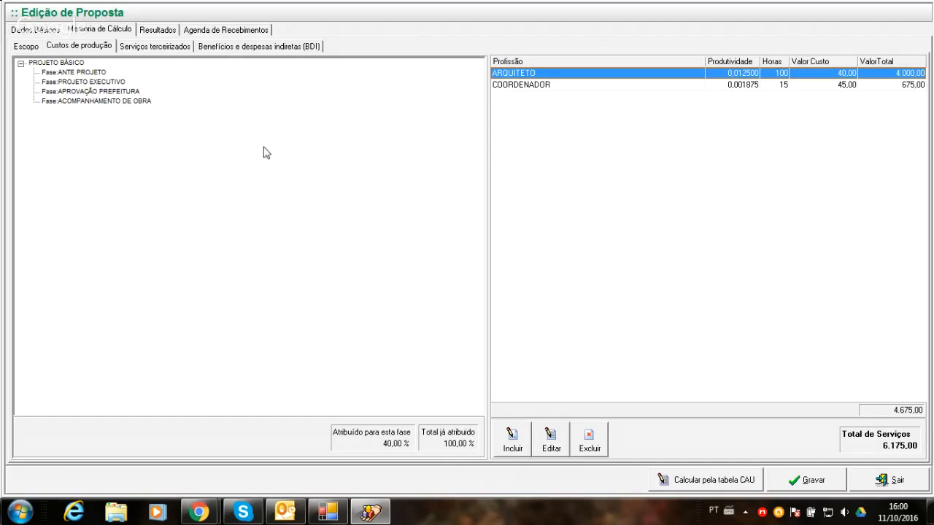
# - Include a DESENHISTA in the PROJETO EXECUTIVO phase with an average cost of 7,00, calculated by Horas with 150 hours
pyautogui.click(516, 436)
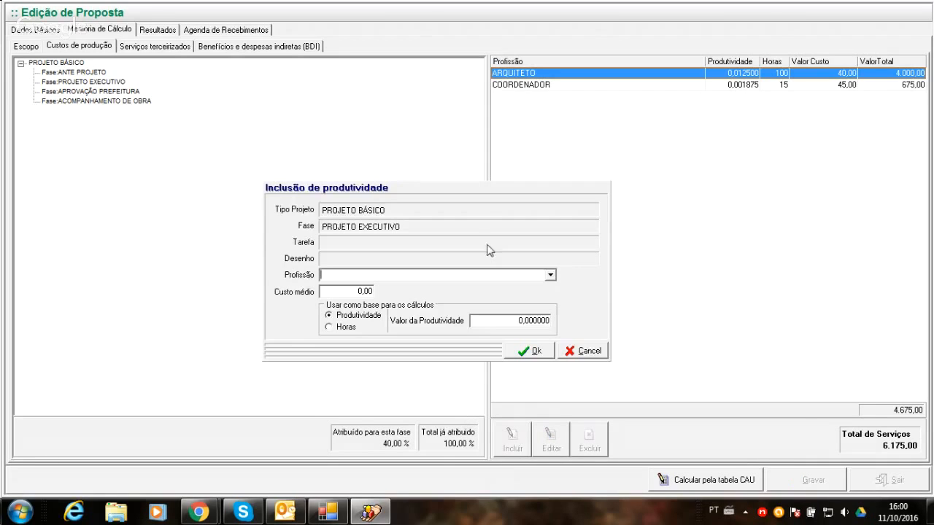
pyautogui.click(551, 276)
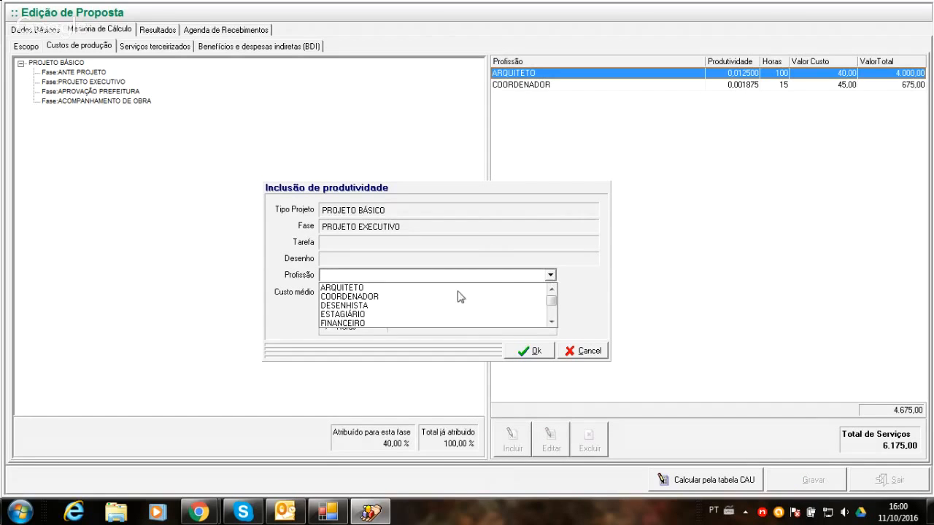
pyautogui.click(347, 307)
pyautogui.click(329, 294)
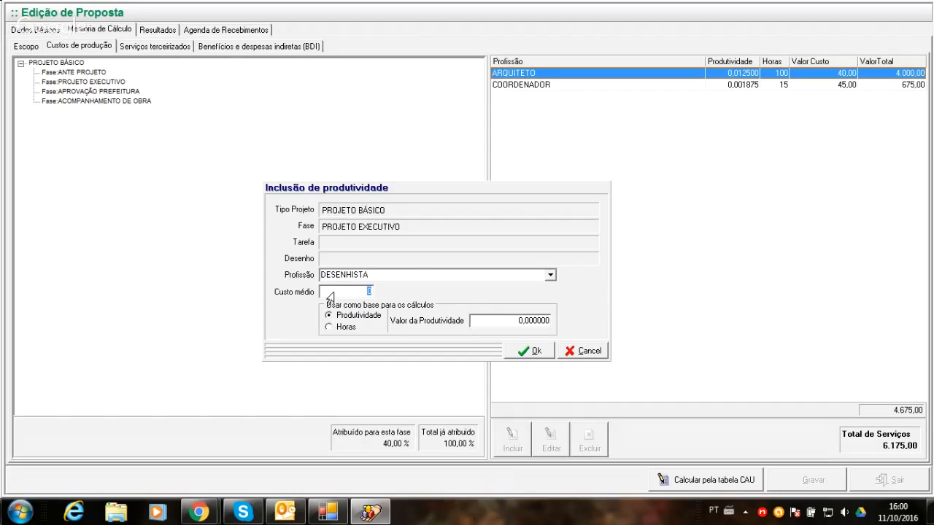
pyautogui.write('7')
pyautogui.click(328, 327)
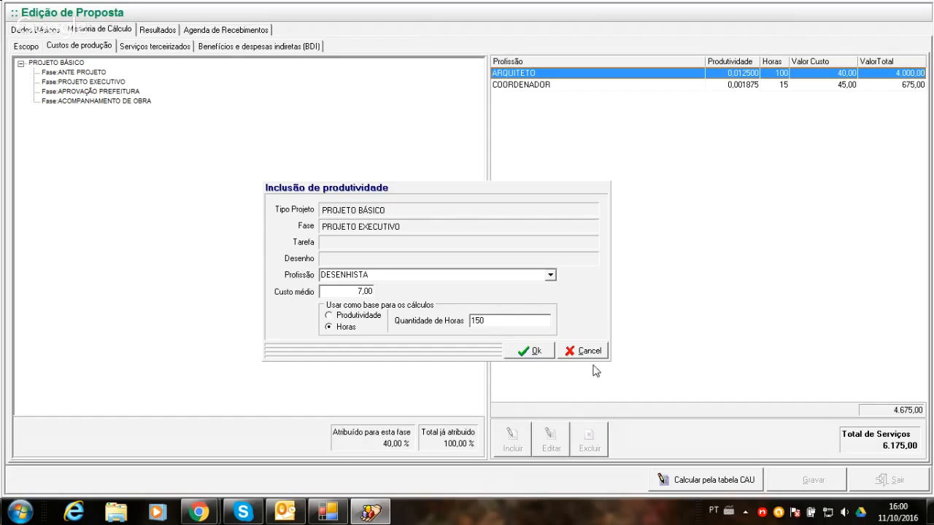
pyautogui.click(536, 353)
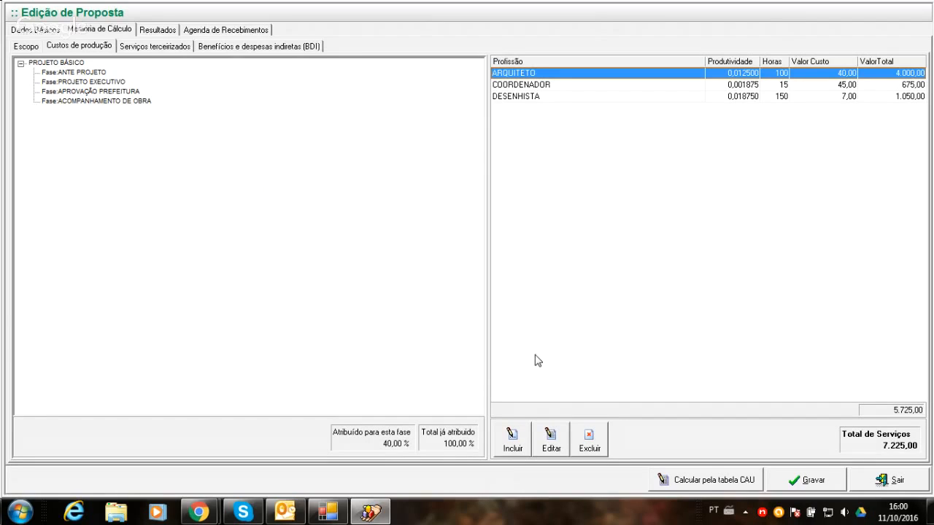
# - Include a COORDENADOR in the APROVAÇÃO PREFEITURA phase production costs, calculated by Horas with 25 hours
pyautogui.click(99, 73)
pyautogui.click(100, 83)
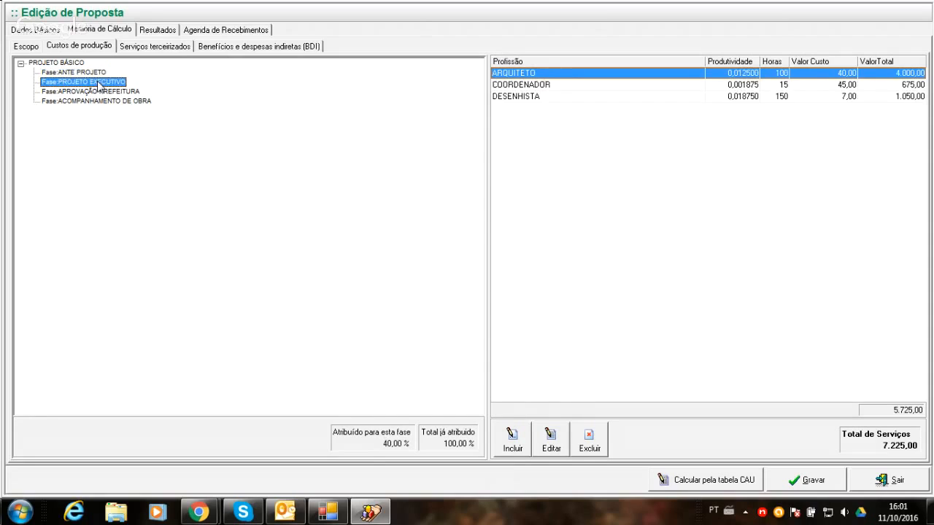
pyautogui.click(100, 92)
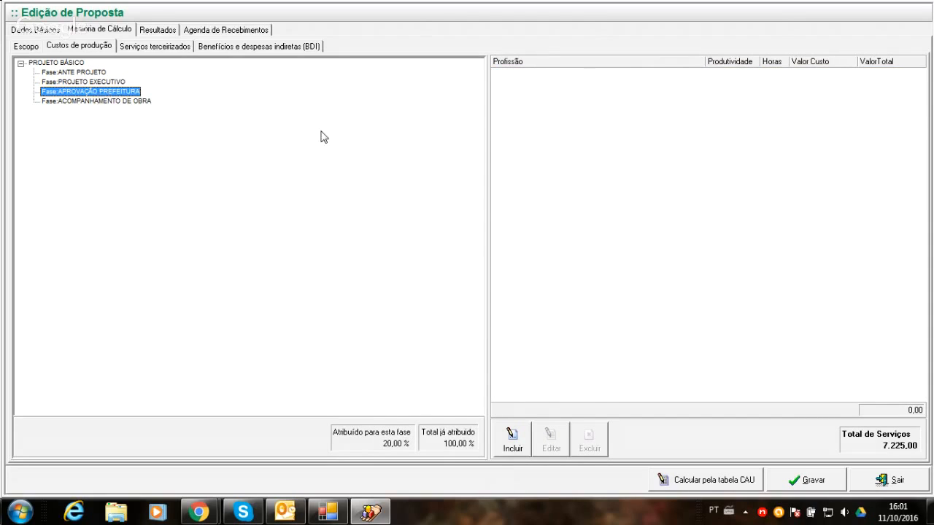
pyautogui.click(513, 437)
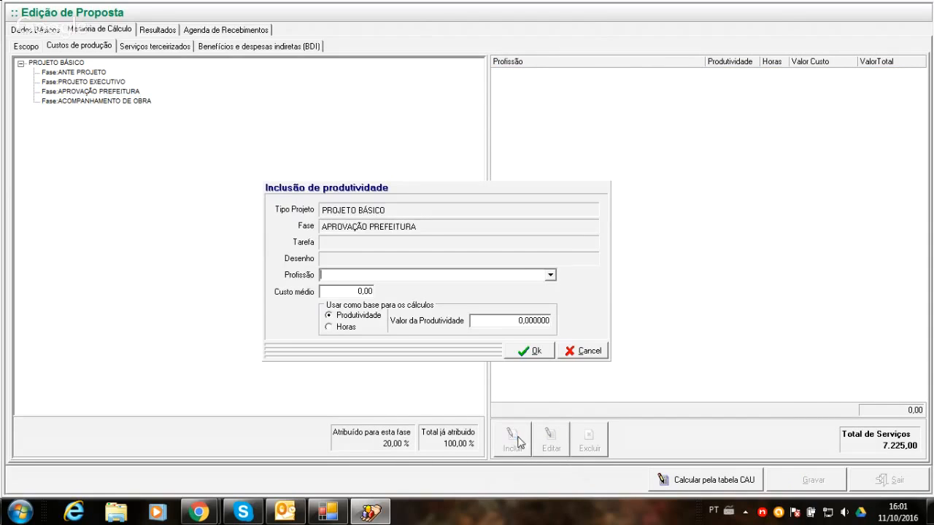
pyautogui.click(551, 275)
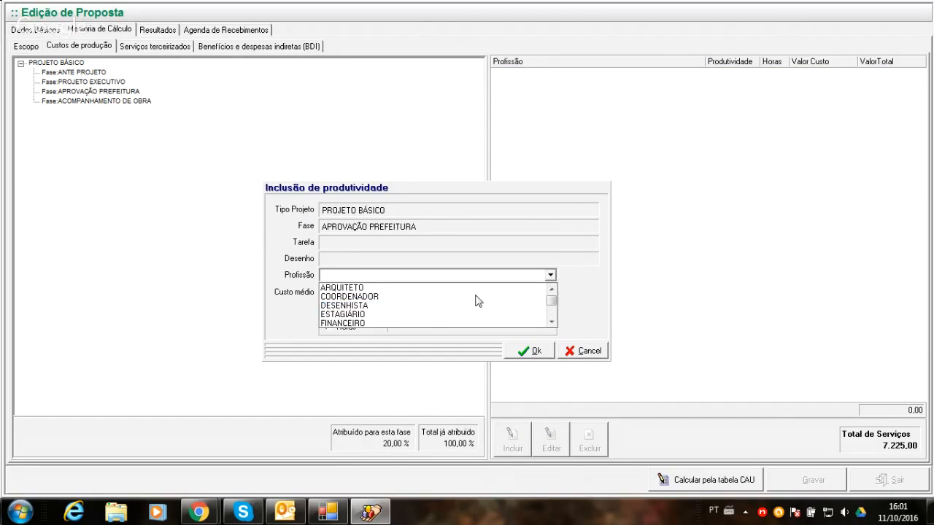
pyautogui.click(374, 298)
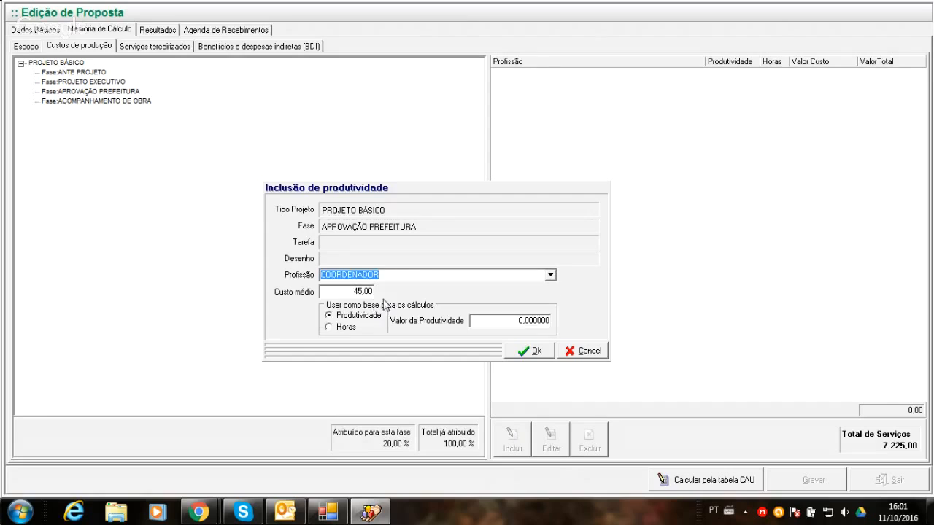
pyautogui.click(341, 328)
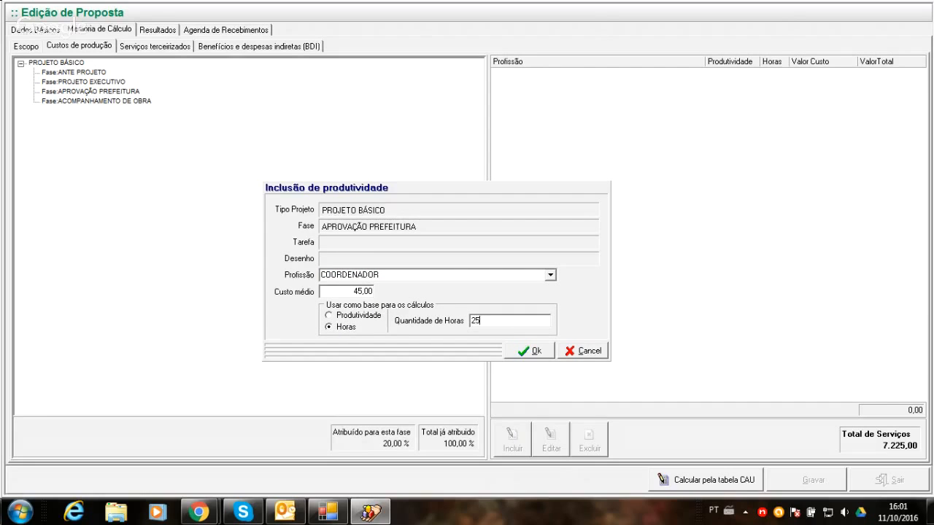
pyautogui.write('25')
pyautogui.click(529, 352)
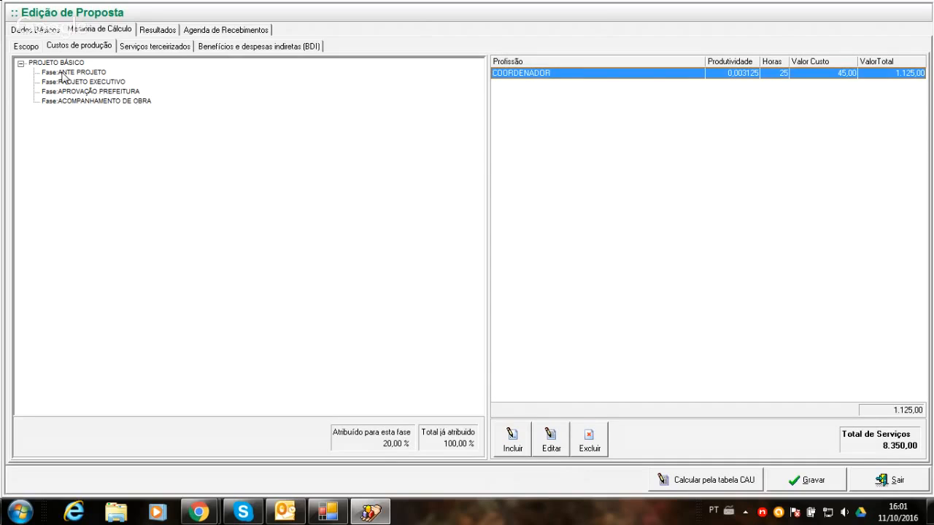
# - Include a COORDENADOR in the ACOMPANHAMENTO DE OBRA phase production costs, calculated by Horas with 5 hours
pyautogui.click(71, 92)
pyautogui.click(80, 102)
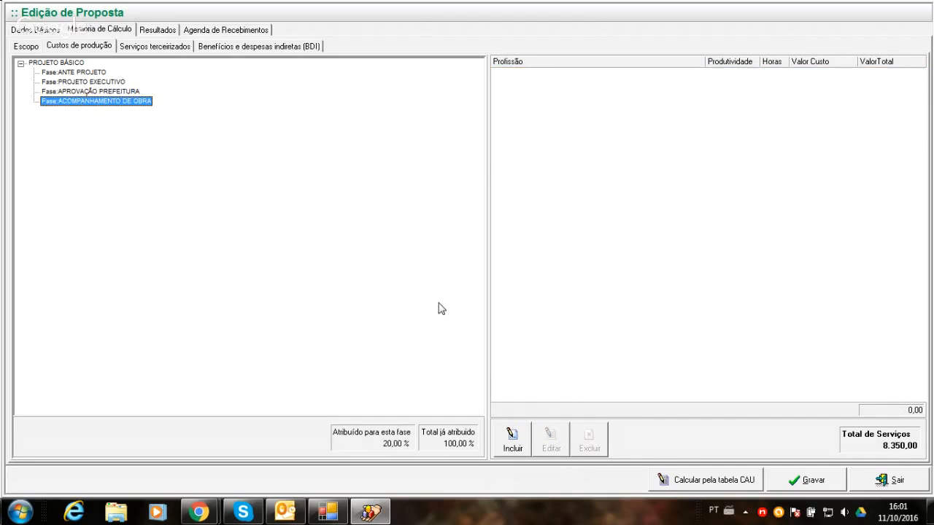
pyautogui.click(513, 440)
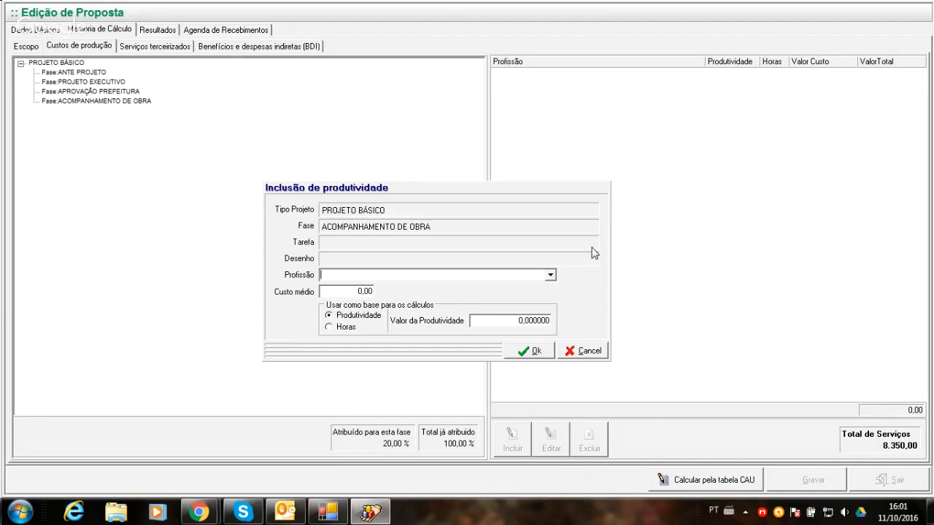
pyautogui.click(550, 275)
pyautogui.click(421, 297)
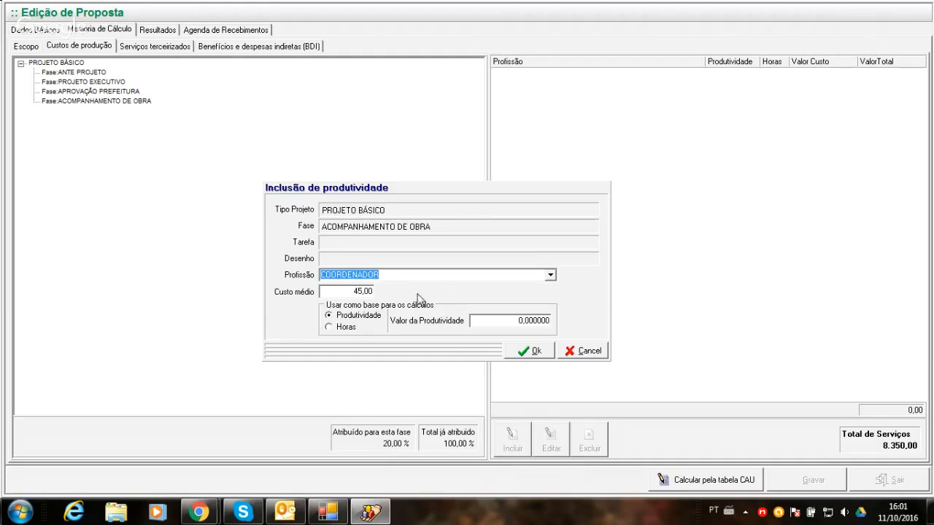
pyautogui.click(336, 328)
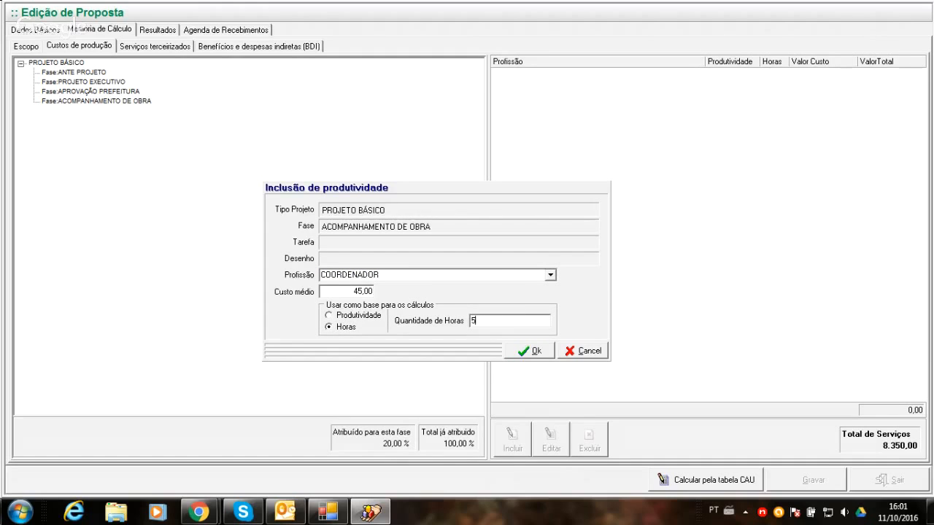
pyautogui.click(519, 352)
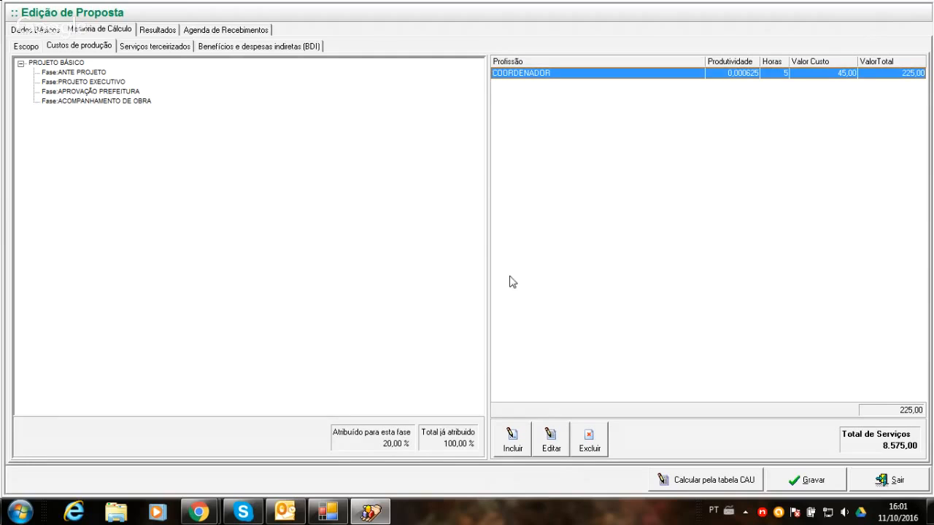
# - Include an ARQUITETO in the ACOMPANHAMENTO DE OBRA phase production costs, calculated by Horas with 35 hours
pyautogui.click(508, 448)
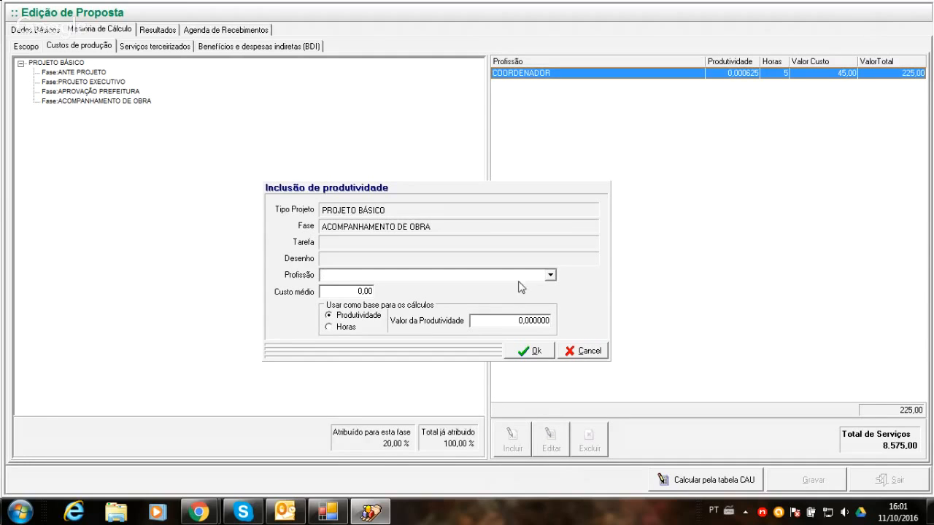
pyautogui.click(549, 275)
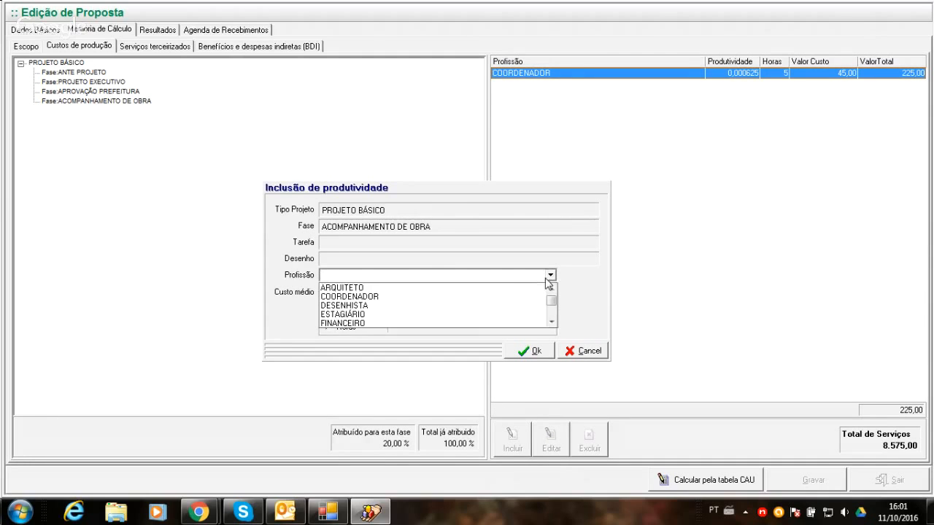
pyautogui.click(347, 289)
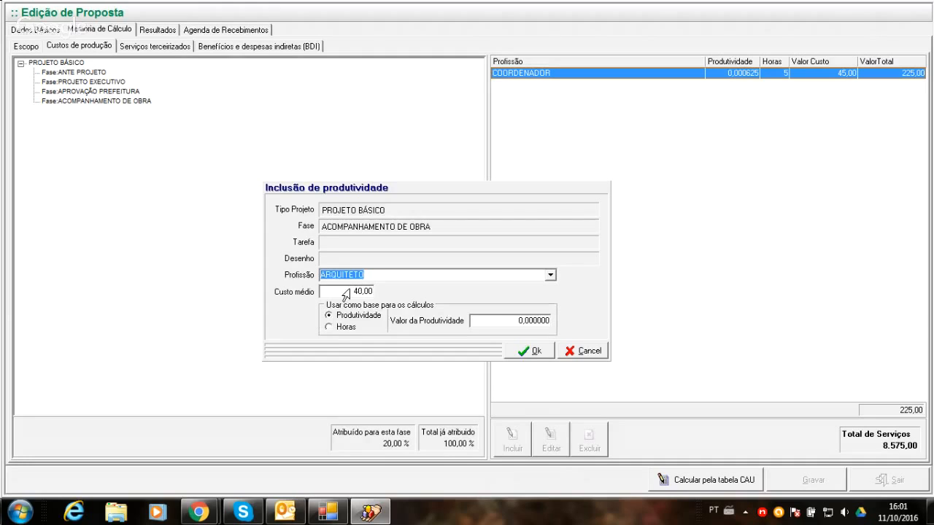
pyautogui.click(329, 327)
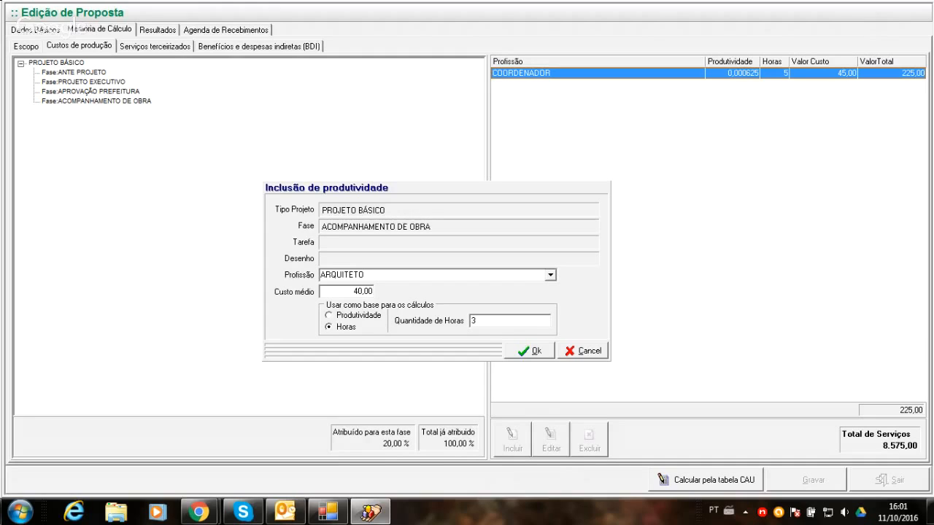
pyautogui.click(537, 351)
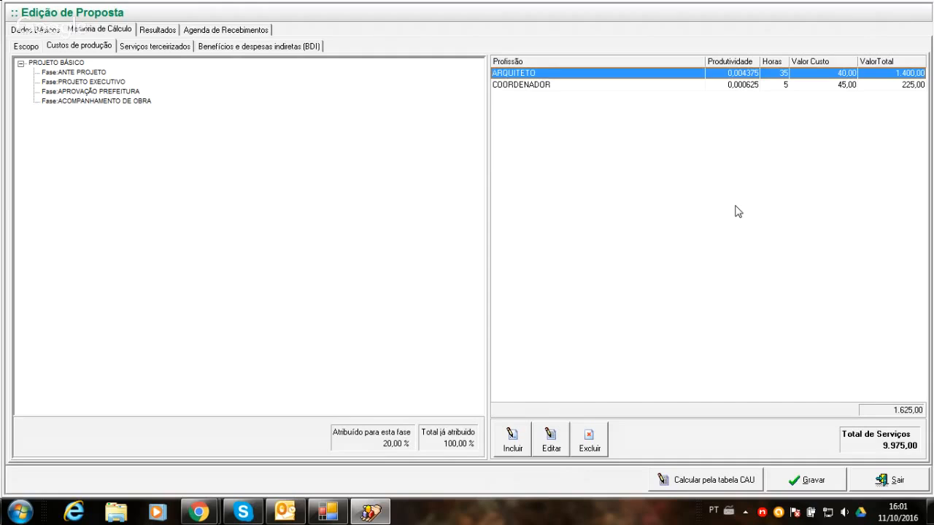
# - Review the professionals, hours and cost totals assigned to each PROJETO BÁSICO phase, from ANTE PROJETO through ACOMPANHAMENTO DE OBRA
pyautogui.click(94, 73)
pyautogui.click(81, 64)
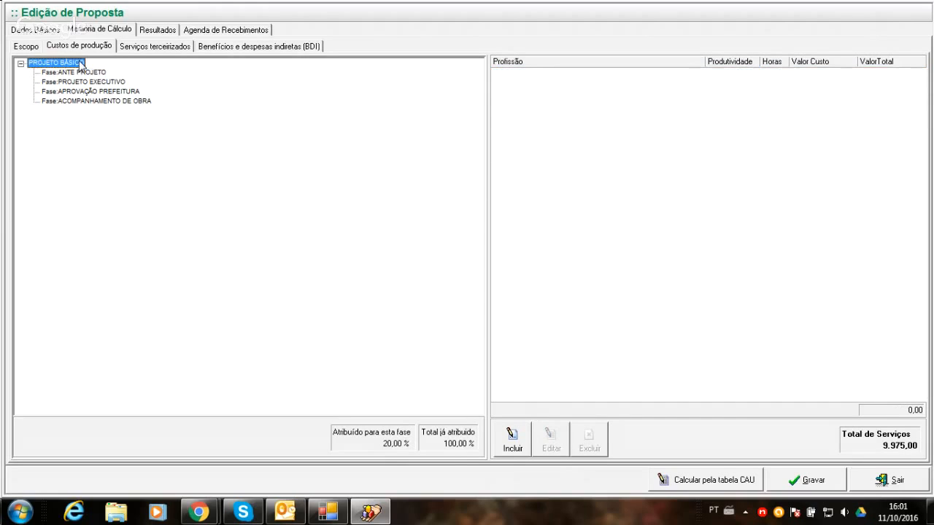
pyautogui.click(80, 72)
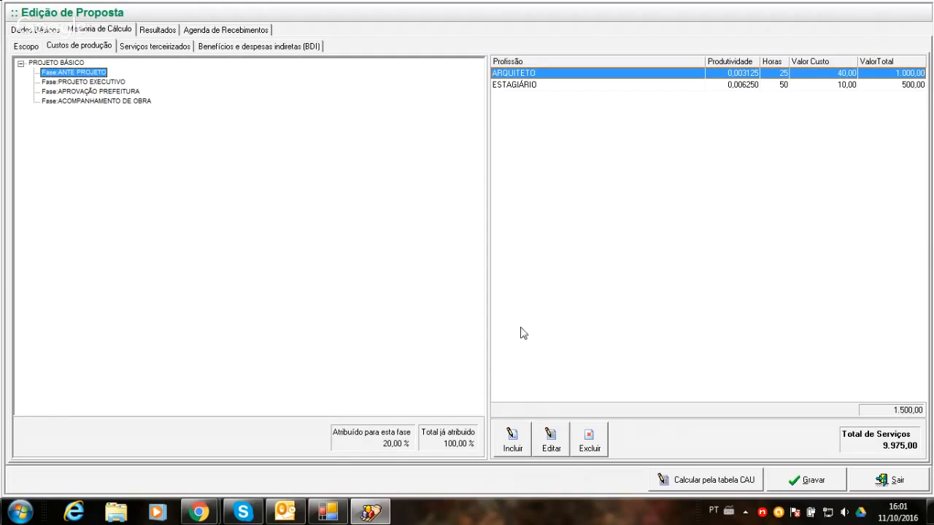
pyautogui.click(98, 83)
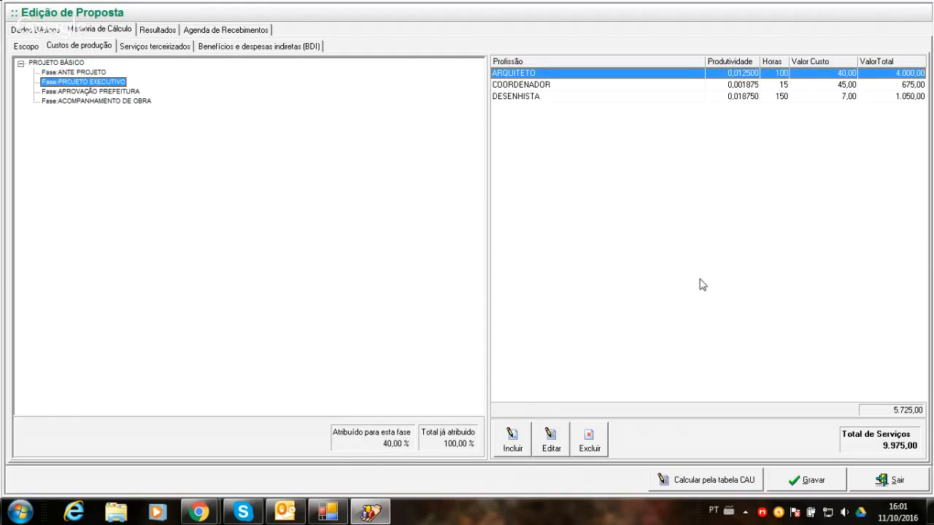
pyautogui.click(79, 93)
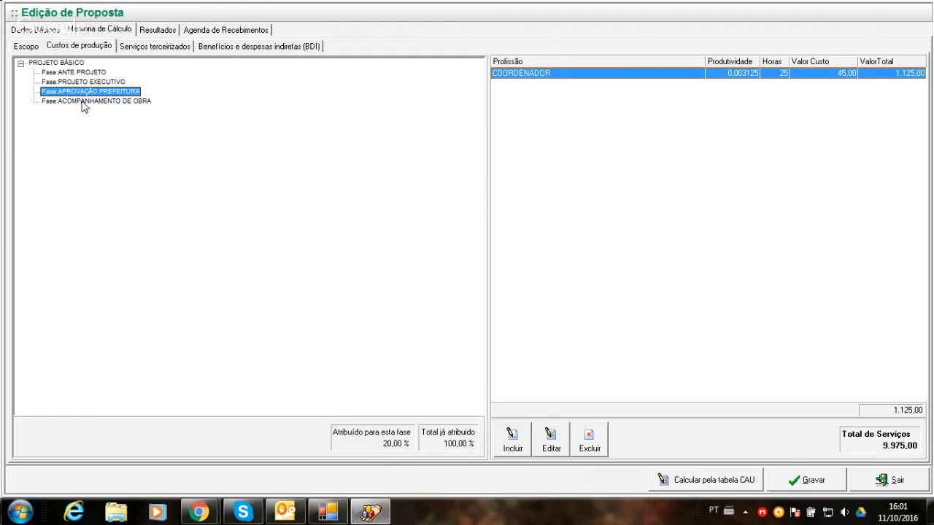
pyautogui.click(82, 101)
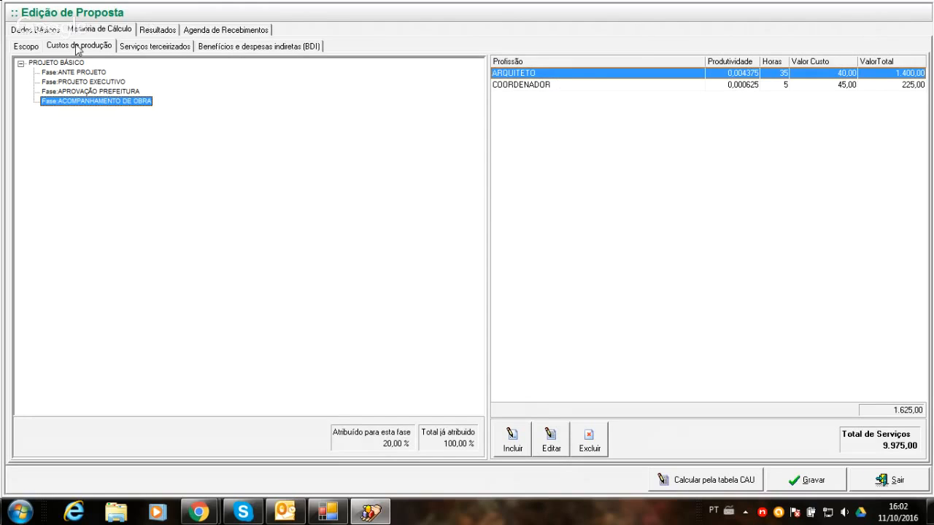
pyautogui.click(70, 73)
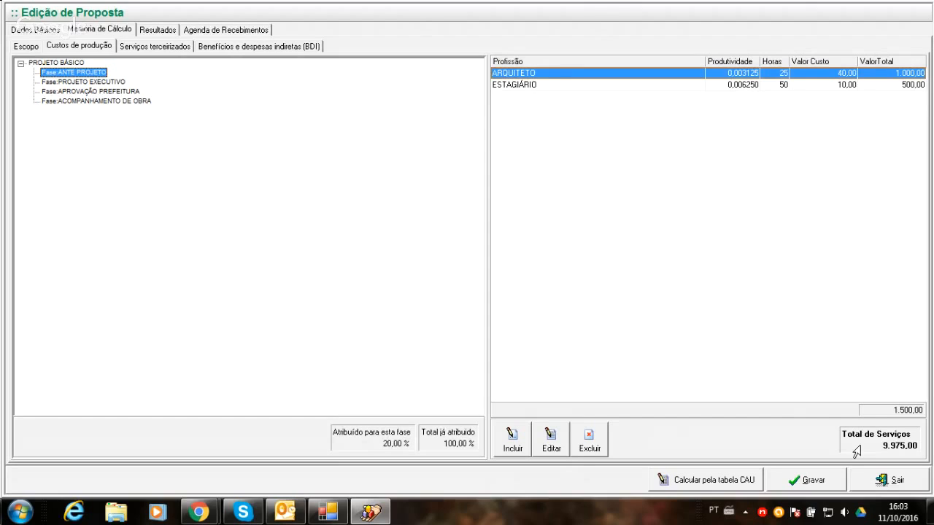
# - Include an outsourced service from supplier GABINETTO with a value of 1.500,00, paid by the Escritório
pyautogui.click(156, 47)
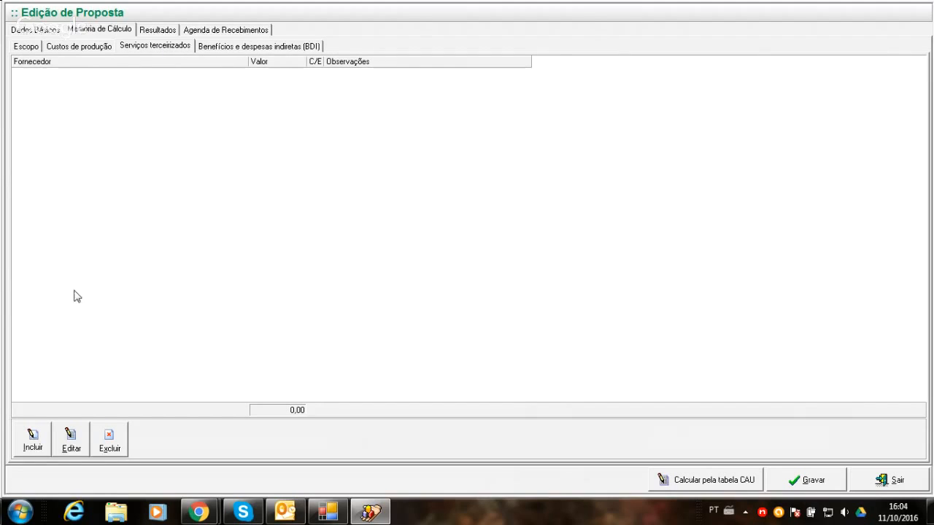
pyautogui.click(31, 439)
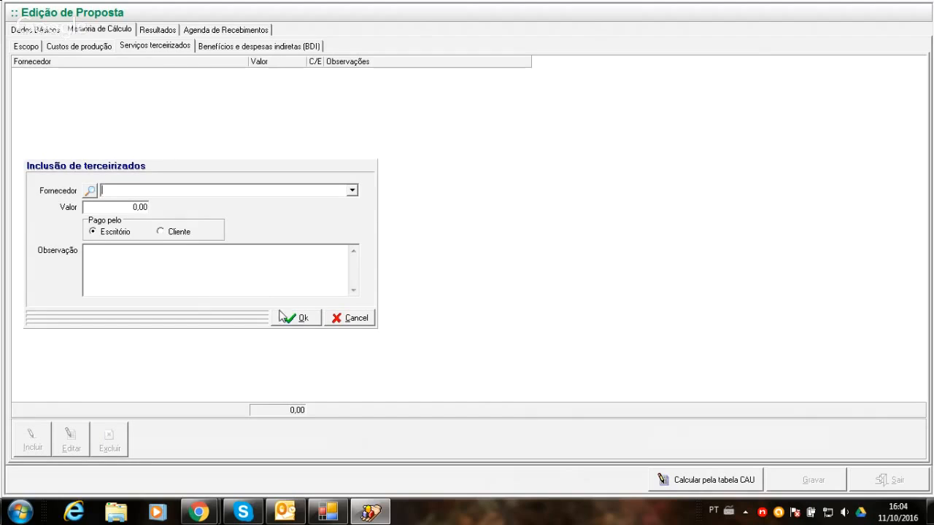
pyautogui.click(351, 191)
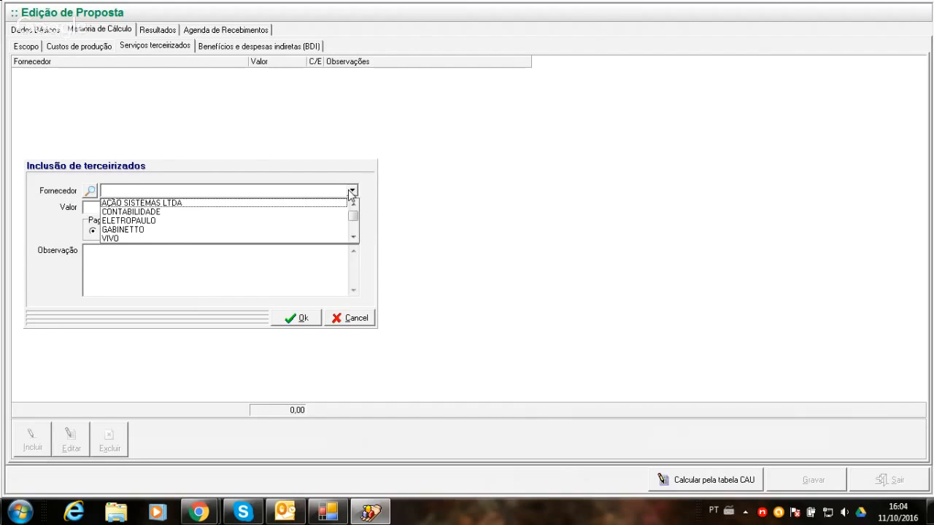
pyautogui.click(124, 231)
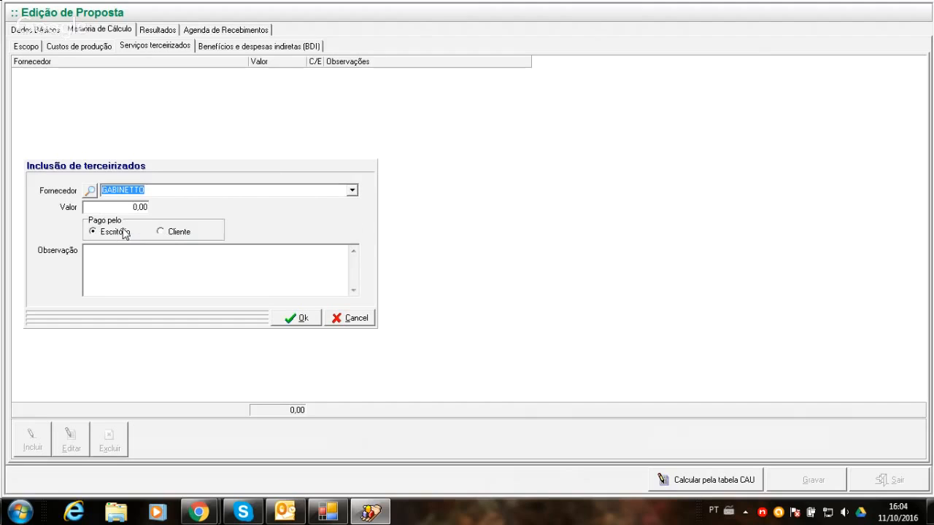
pyautogui.click(105, 210)
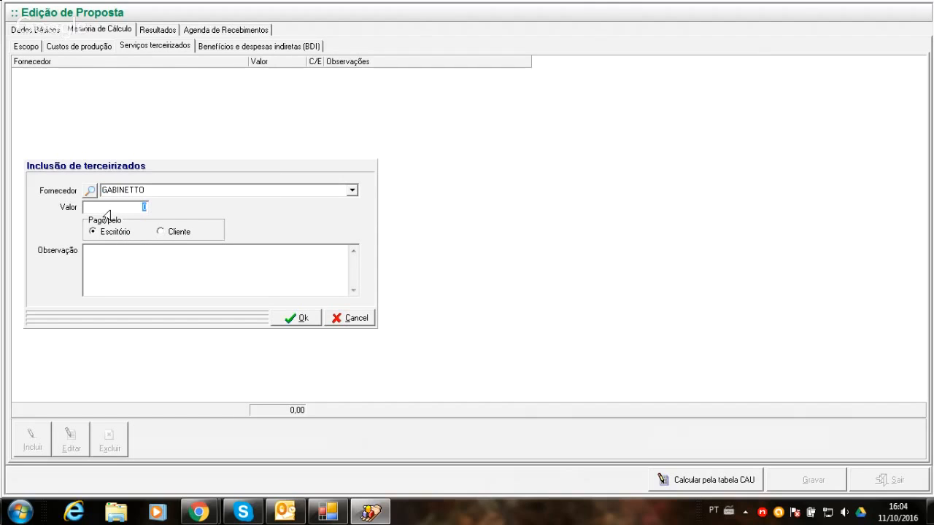
pyautogui.write('1500')
pyautogui.click(160, 233)
pyautogui.click(118, 234)
pyautogui.click(294, 318)
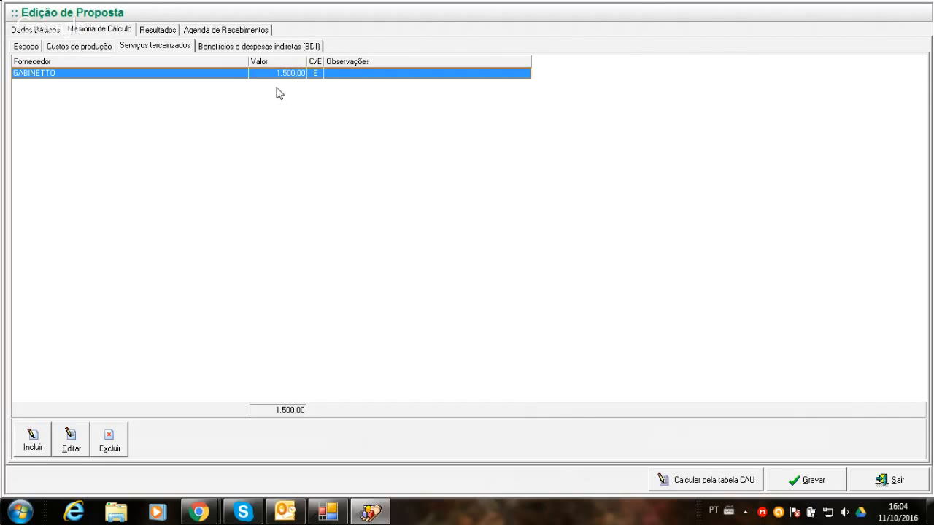
# - Review the proposal's scope, production costs, outsourced services and BDI items in the Memória de Cálculo
pyautogui.click(36, 50)
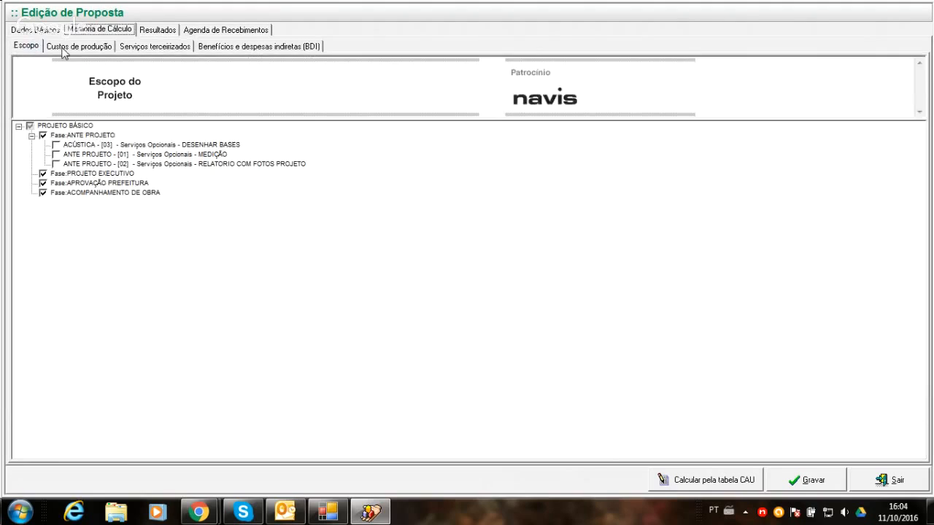
pyautogui.click(69, 47)
pyautogui.click(132, 50)
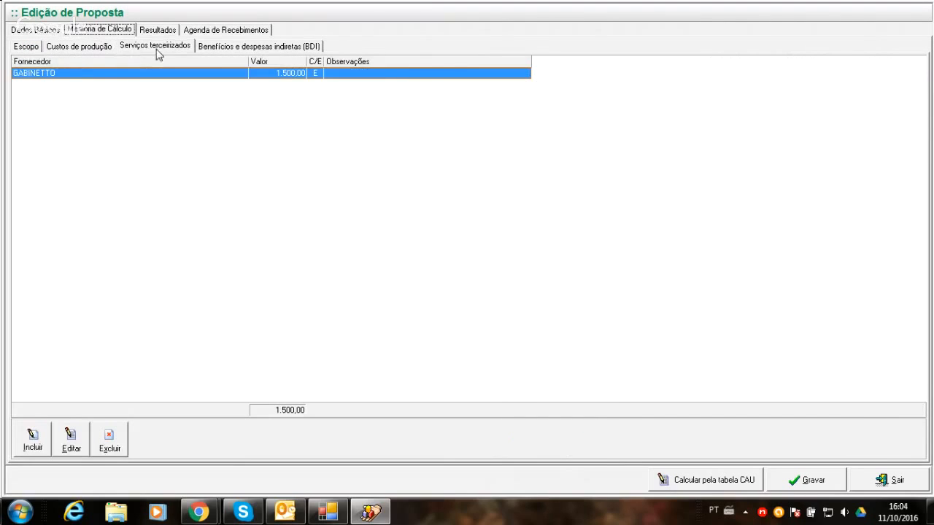
pyautogui.click(210, 49)
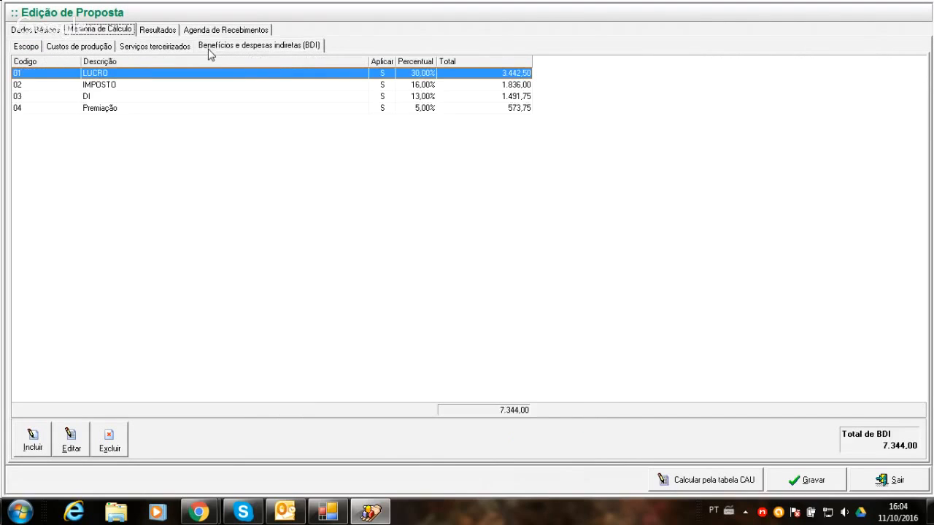
pyautogui.click(146, 49)
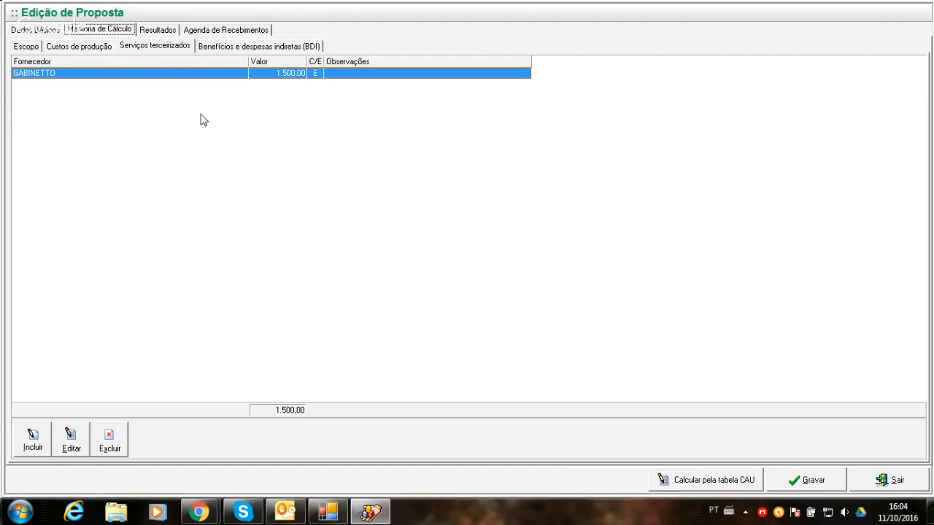
pyautogui.click(268, 47)
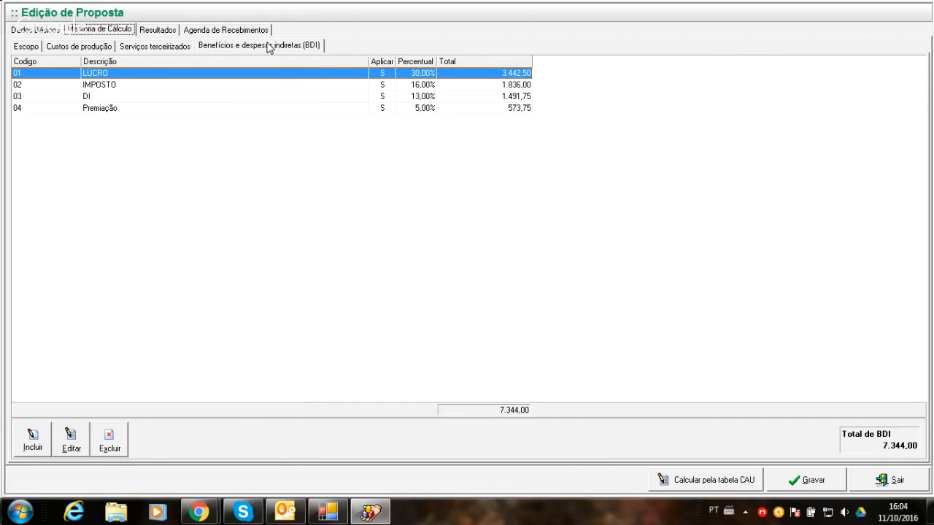
pyautogui.click(179, 49)
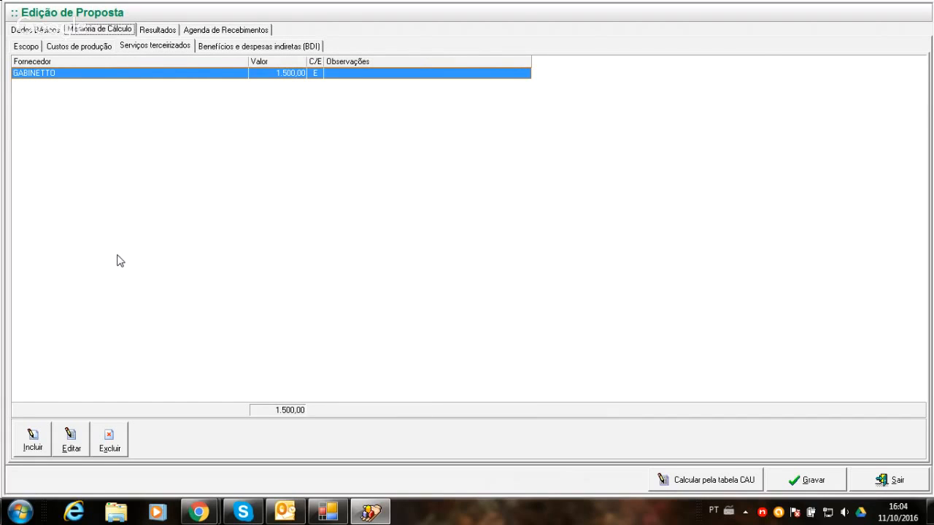
# - Change the IMPOSTO item of the BDI so that Aplicar no Custo is Não
pyautogui.click(272, 47)
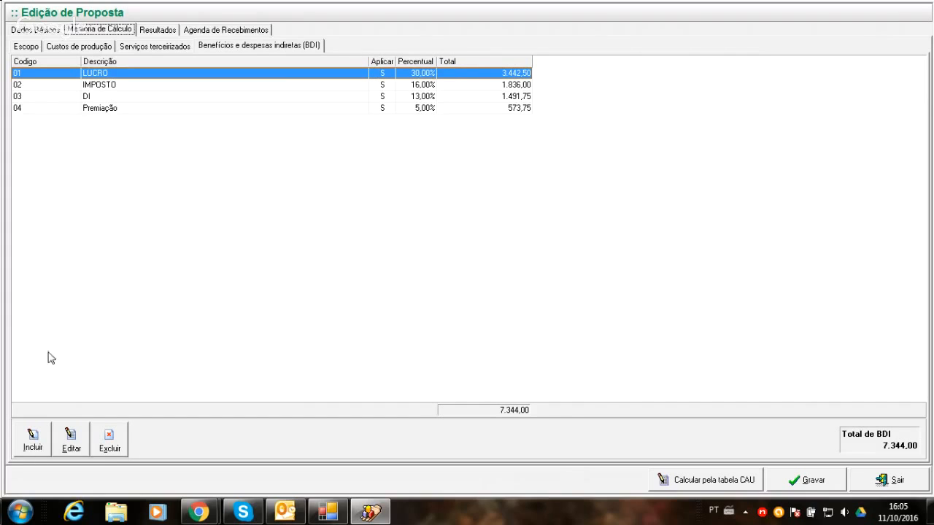
pyautogui.click(121, 85)
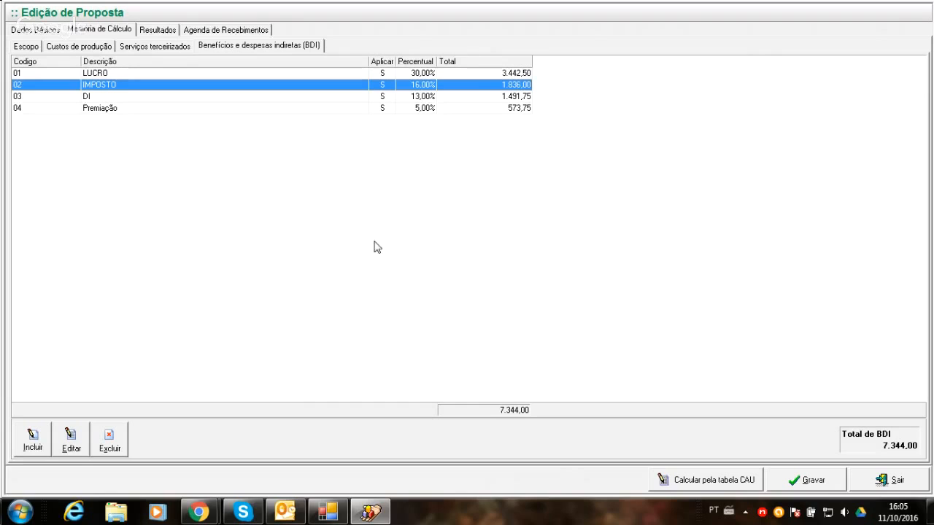
pyautogui.click(68, 450)
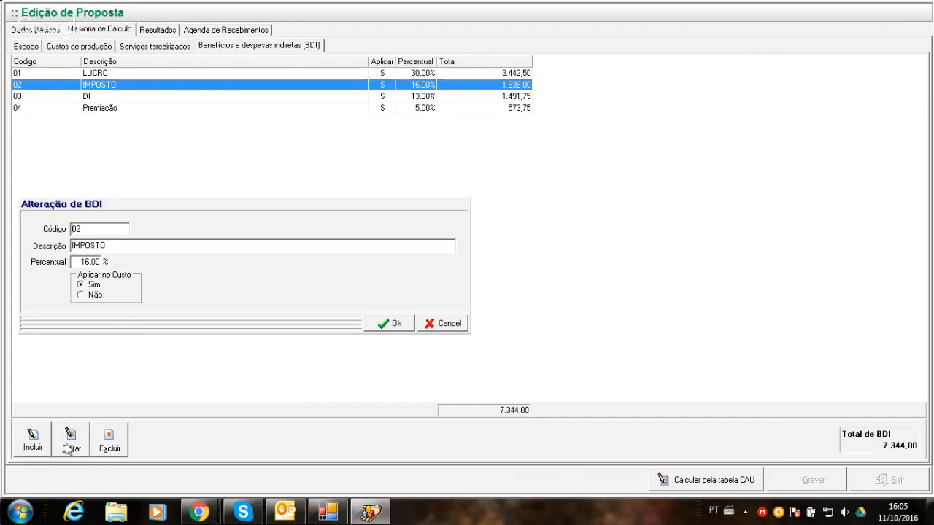
pyautogui.click(80, 296)
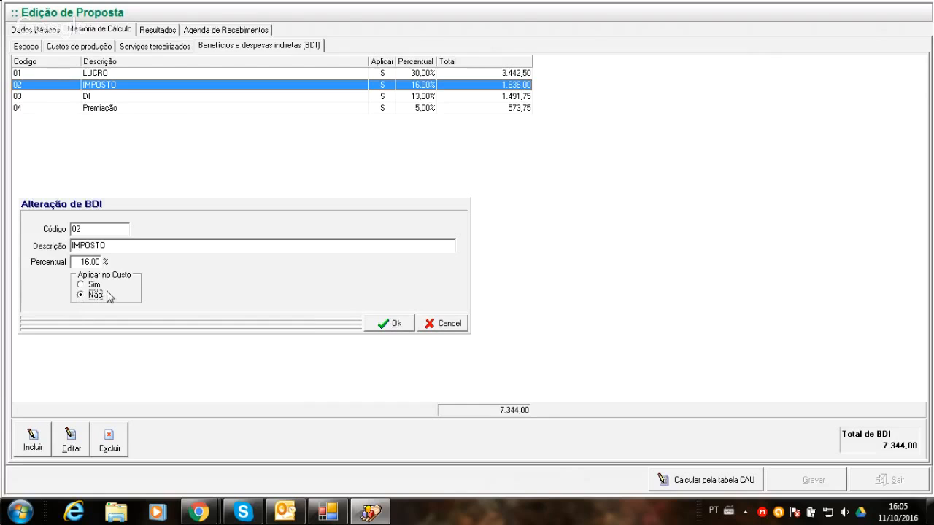
pyautogui.click(395, 325)
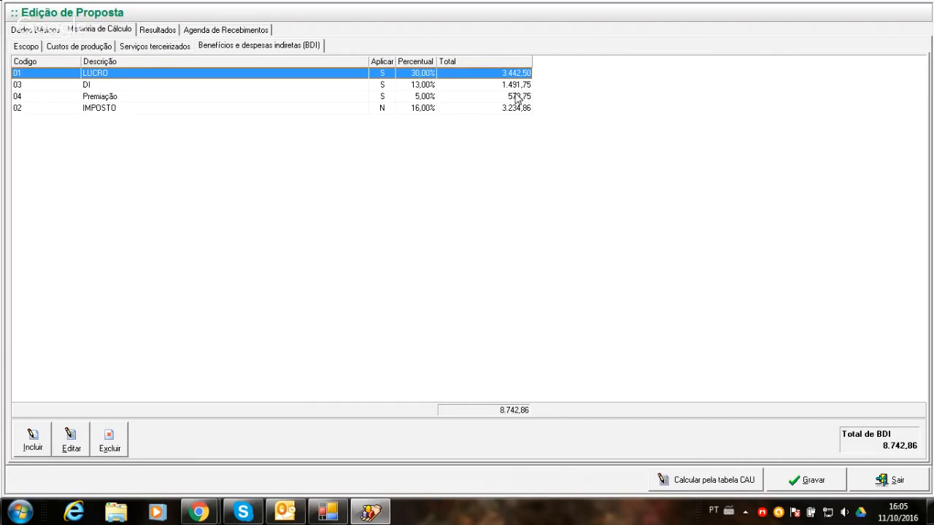
# - Examine how the IMPOSTO and Premiação items in the BDI relate to the production costs and outsourced services
pyautogui.click(508, 109)
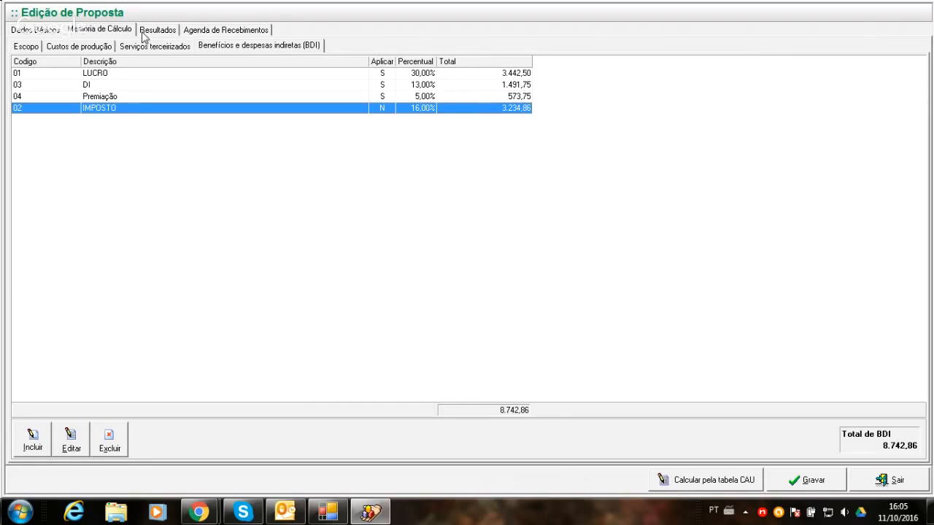
pyautogui.click(51, 46)
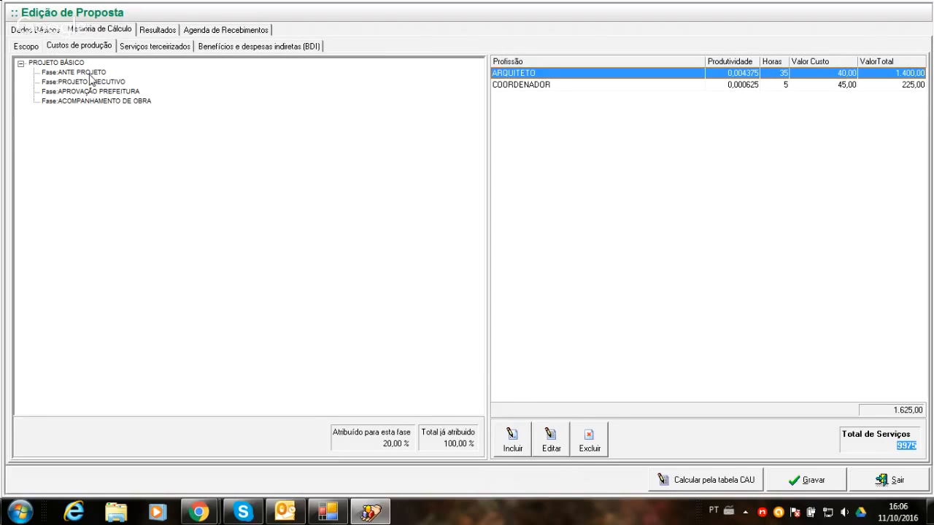
pyautogui.click(232, 48)
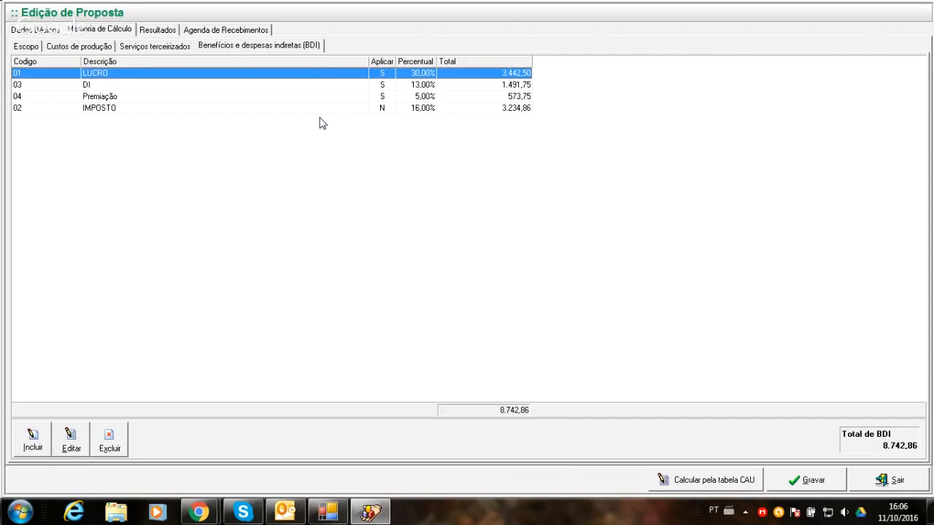
pyautogui.click(384, 110)
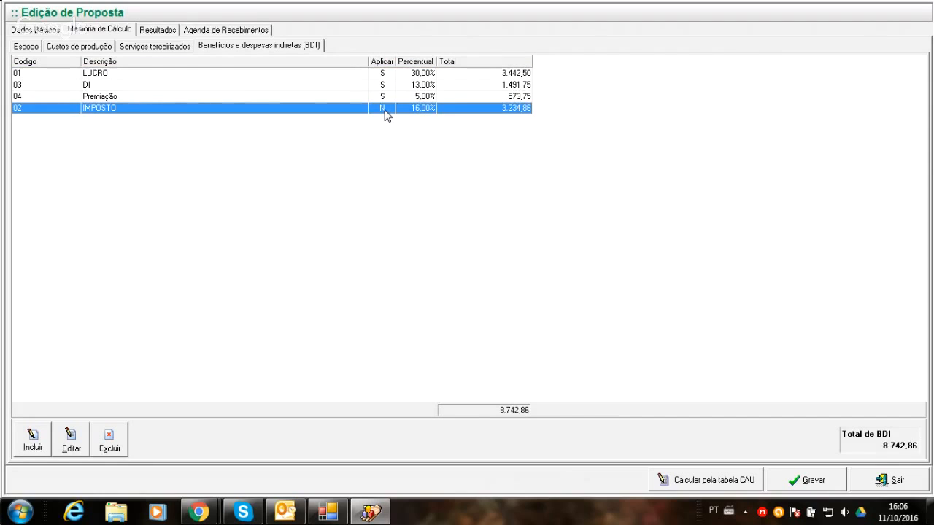
pyautogui.click(382, 97)
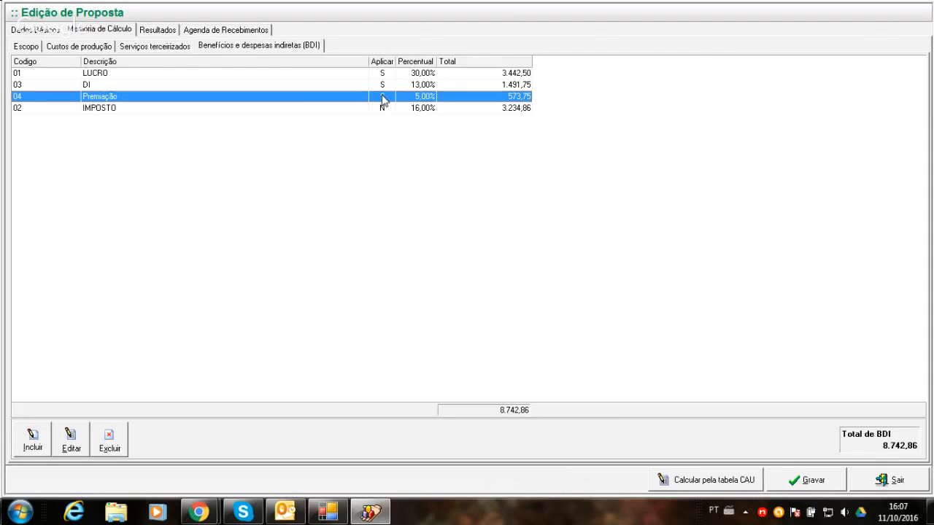
pyautogui.click(74, 48)
pyautogui.click(134, 48)
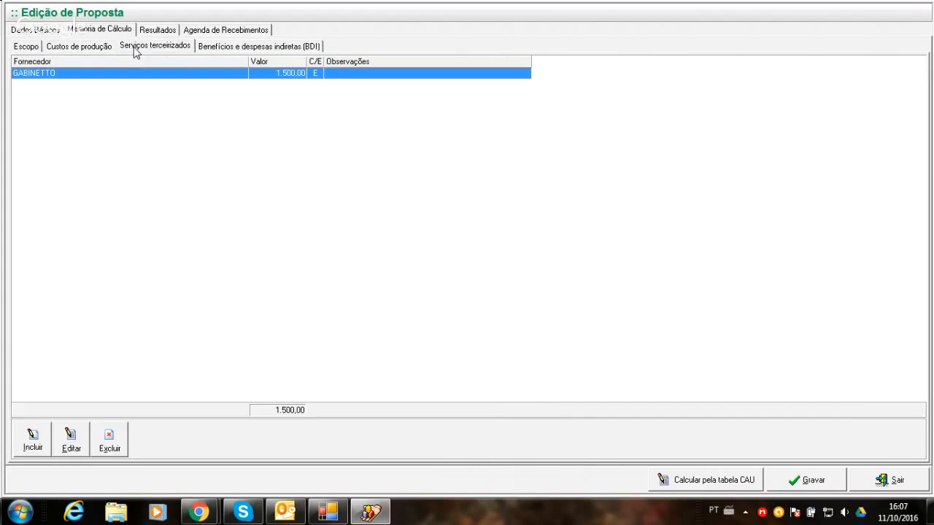
# - Set the LUCRO item's percentage in the BDI to 35%
pyautogui.click(203, 46)
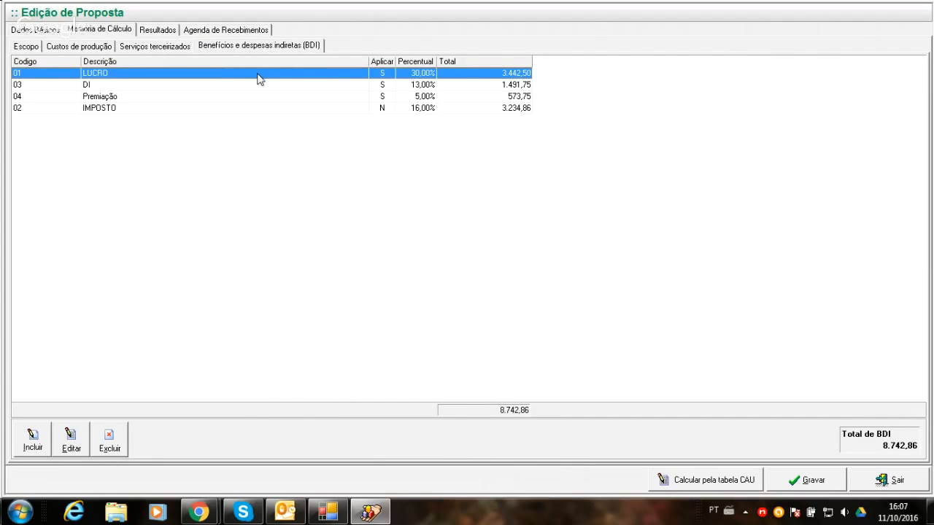
pyautogui.click(69, 437)
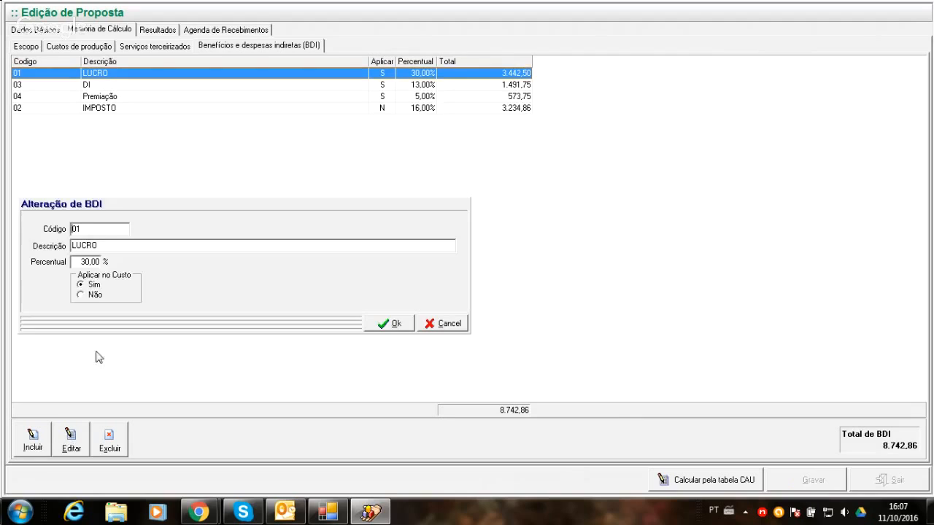
pyautogui.click(74, 265)
pyautogui.write('35')
pyautogui.click(381, 323)
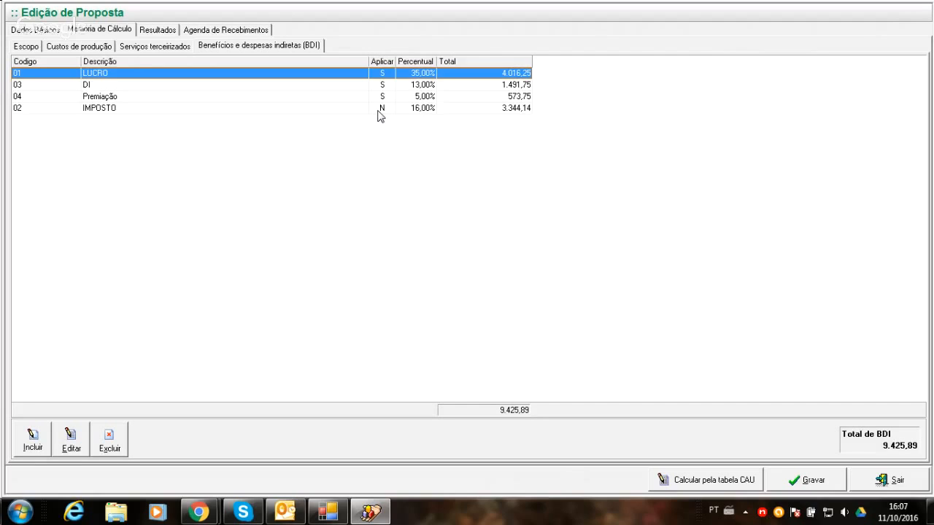
# - Unlock the proposal's Totais in the results so they can be filled in manually
pyautogui.click(148, 33)
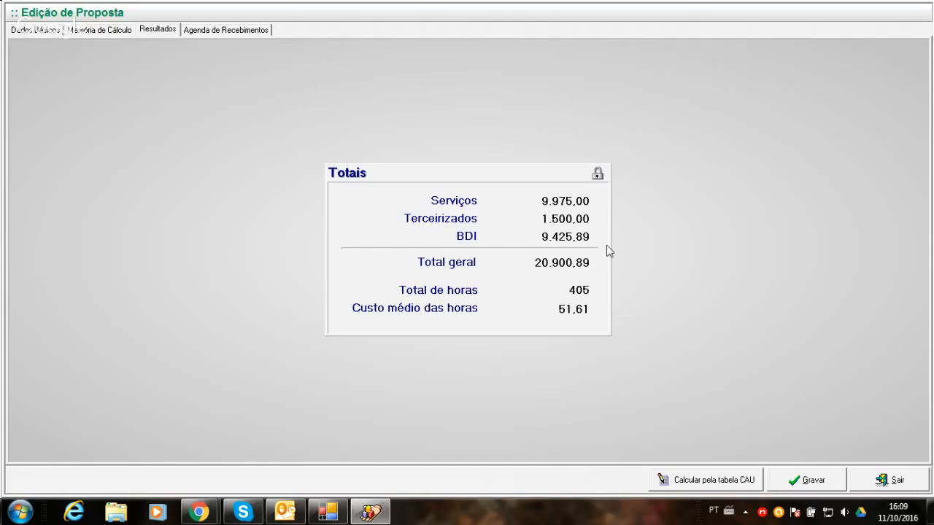
pyautogui.click(597, 175)
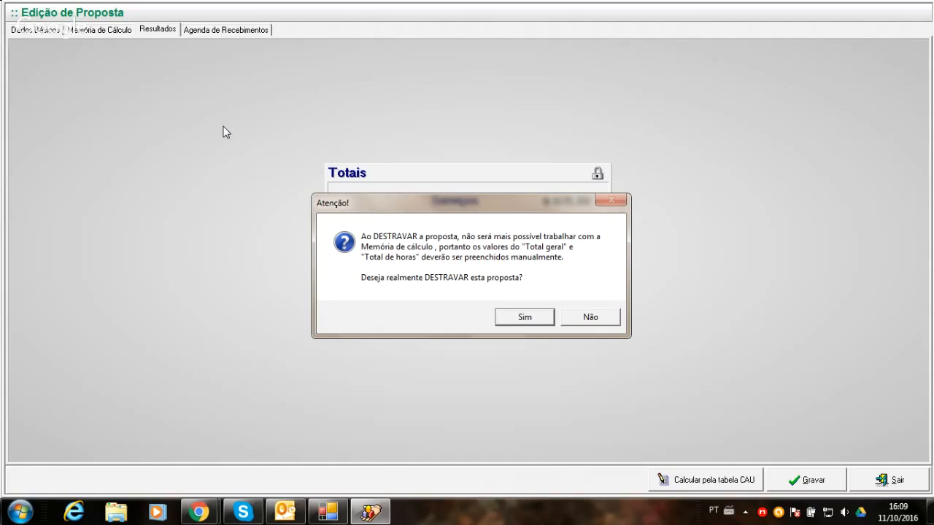
pyautogui.click(518, 318)
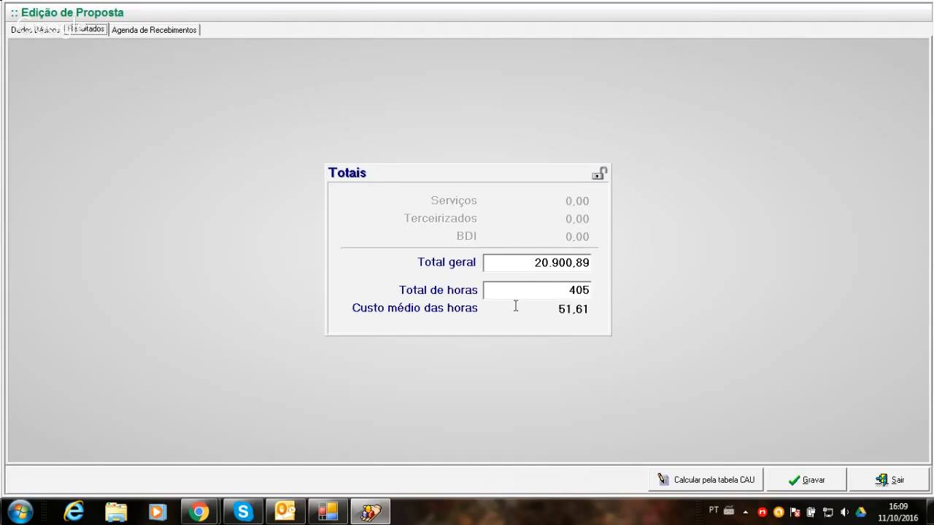
# - Set the proposal's Total geral to 22.000,00 and its Total de horas to 400
pyautogui.click(513, 268)
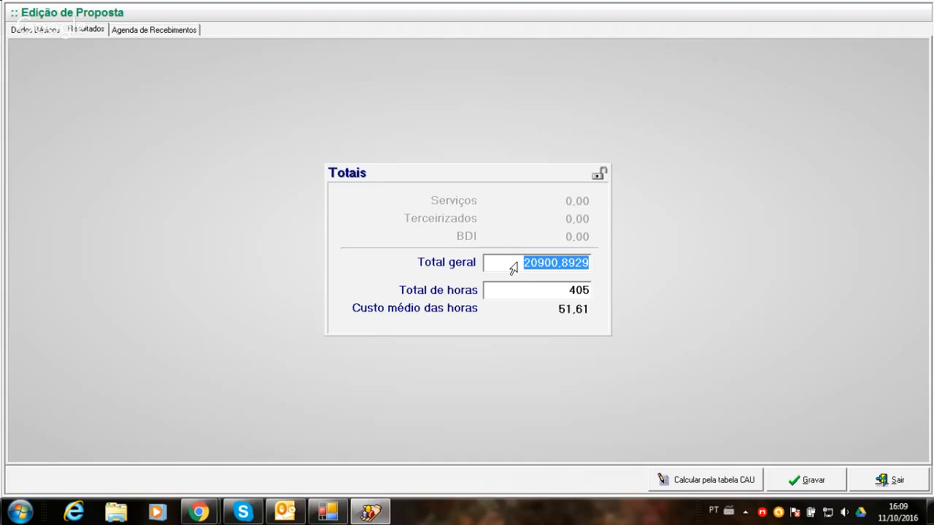
pyautogui.write('222')
pyautogui.press('BackSpace')
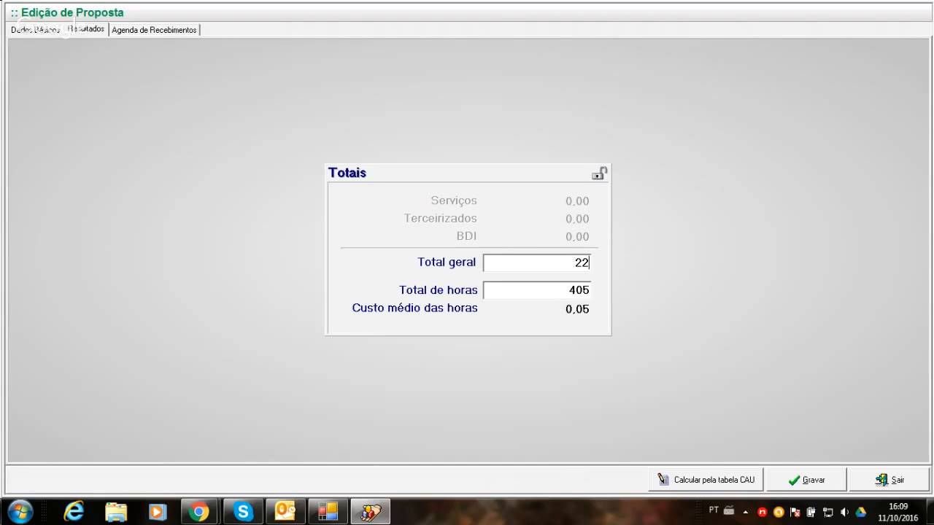
pyautogui.write('000')
pyautogui.press('Tab')
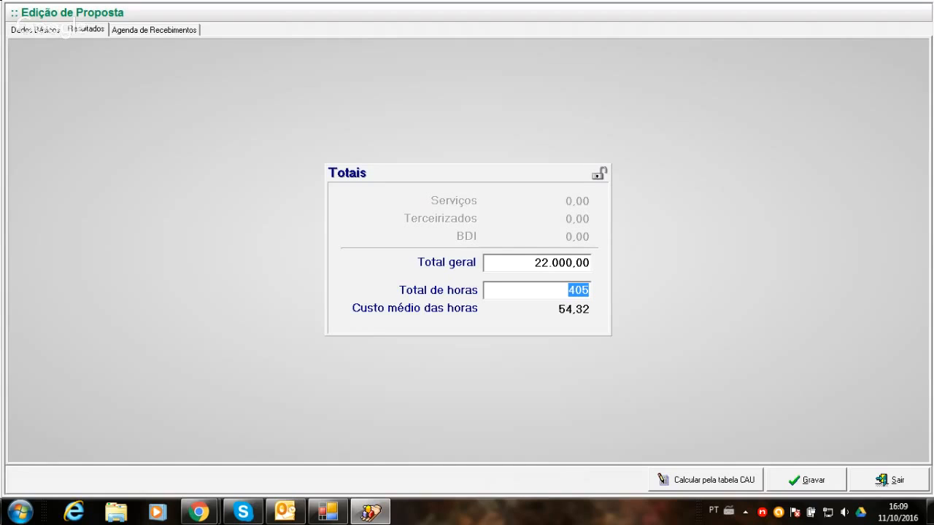
pyautogui.write('400')
# - Save the proposal, then close it and the proposals list to return to the main screen
pyautogui.click(806, 483)
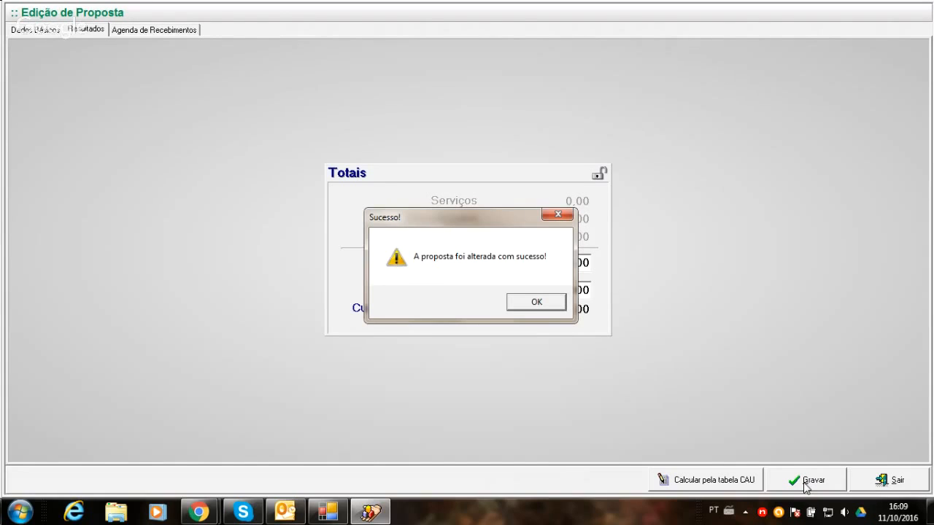
pyautogui.click(522, 305)
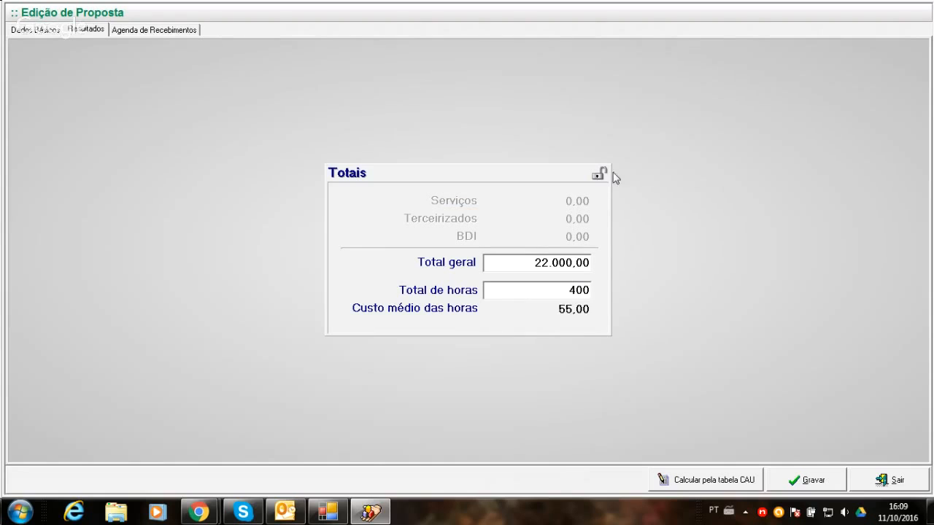
pyautogui.click(878, 486)
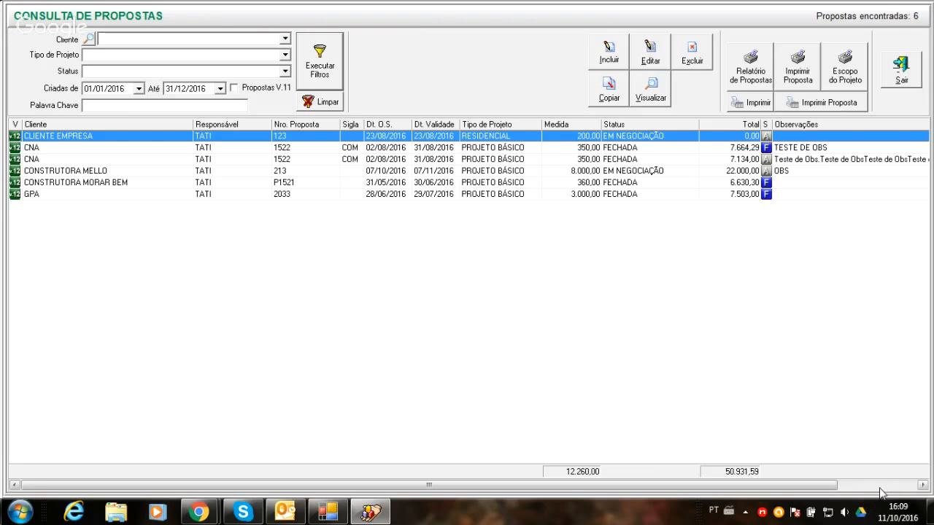
pyautogui.click(903, 71)
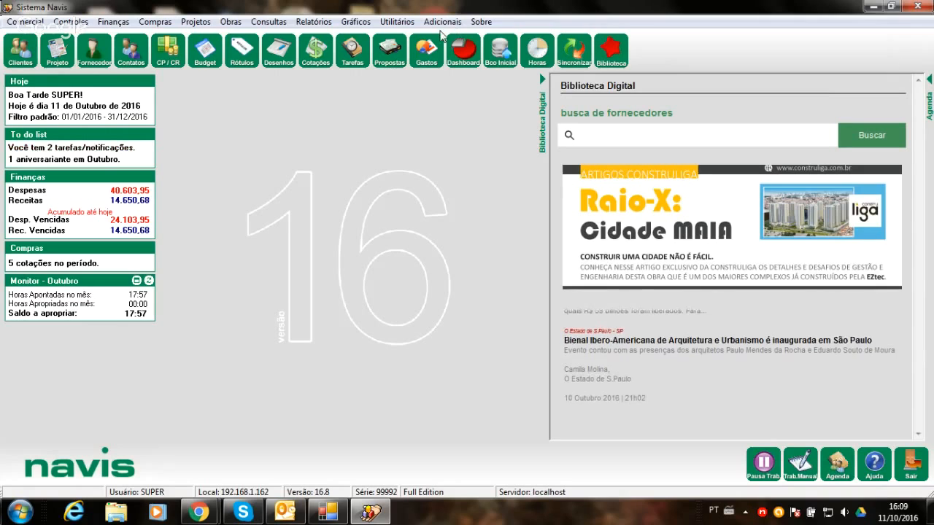
# - Open the CONSTRUTORA MELLO proposal for editing from the proposals list
pyautogui.click(379, 61)
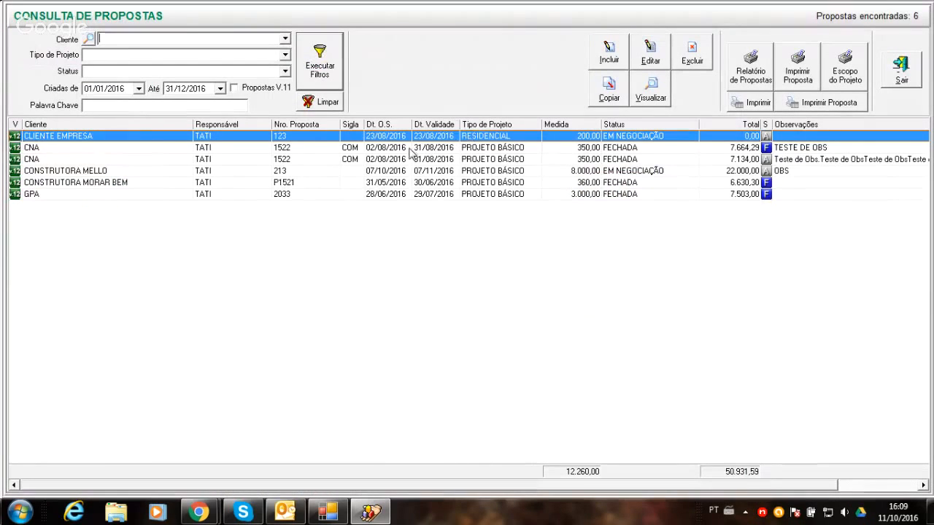
pyautogui.click(375, 173)
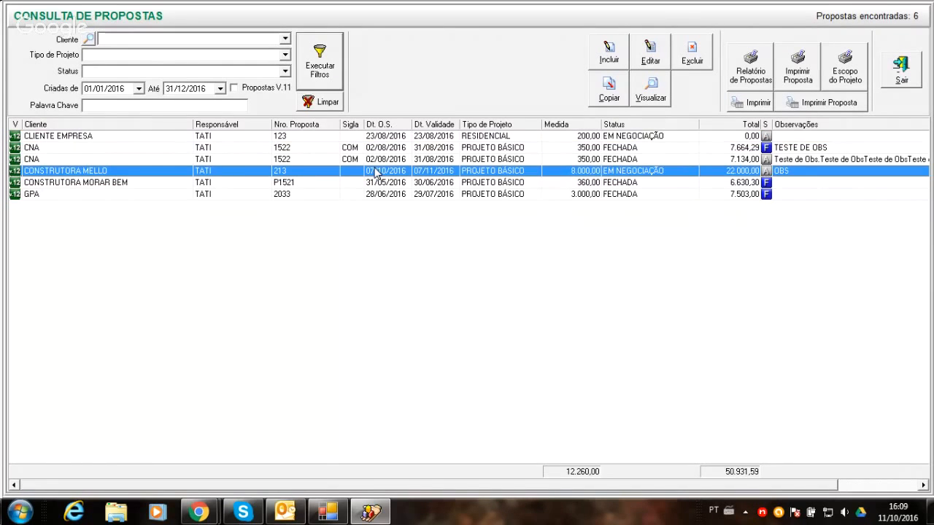
pyautogui.doubleClick(375, 172)
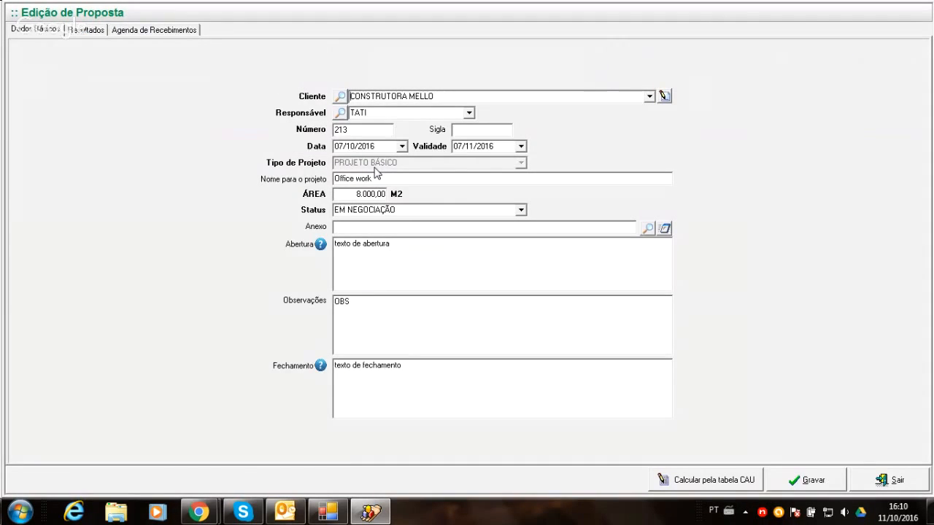
# - Lock the proposal's Totais in the results again, accepting replacement of the manual totals with the Memória de Cálculo values
pyautogui.click(85, 31)
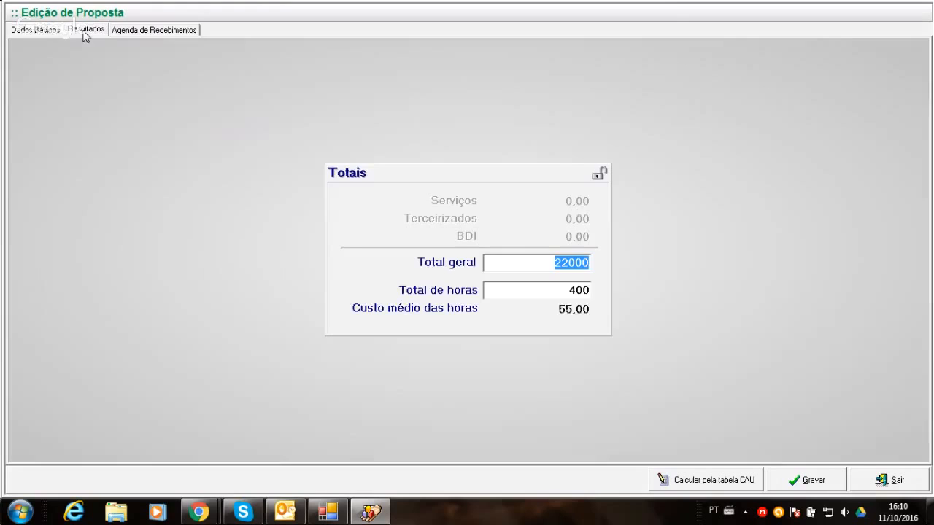
pyautogui.click(597, 177)
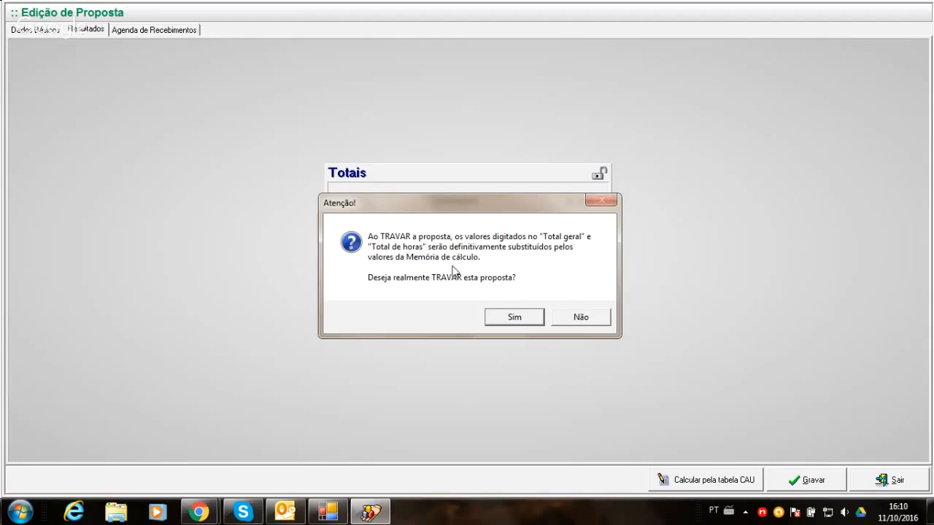
pyautogui.click(514, 316)
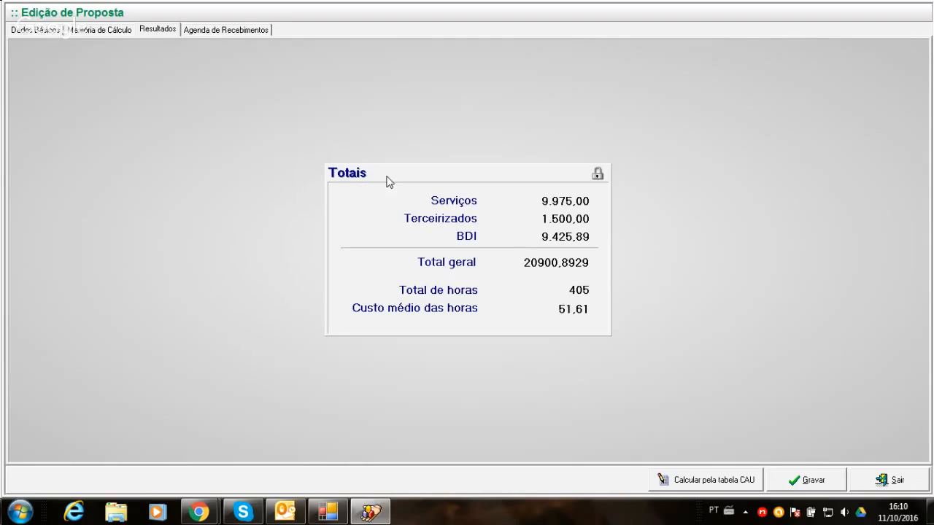
# - Review the Serviços, Terceirizados and BDI totals against the proposal's production costs, outsourced services and BDI sections
pyautogui.click(546, 201)
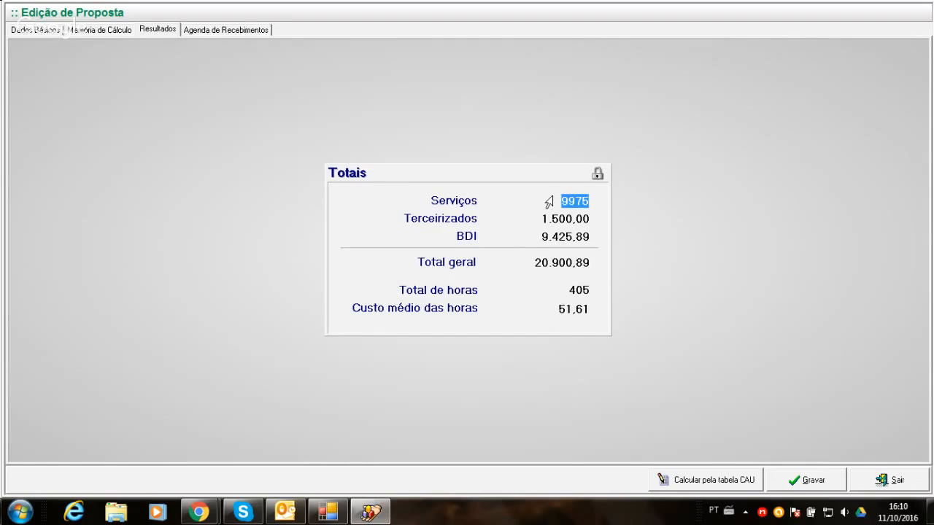
pyautogui.click(545, 219)
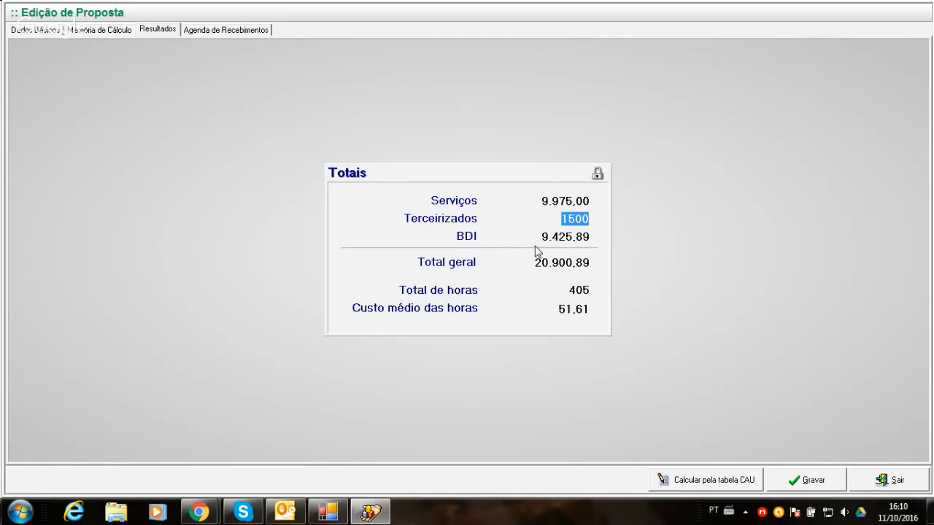
pyautogui.click(544, 236)
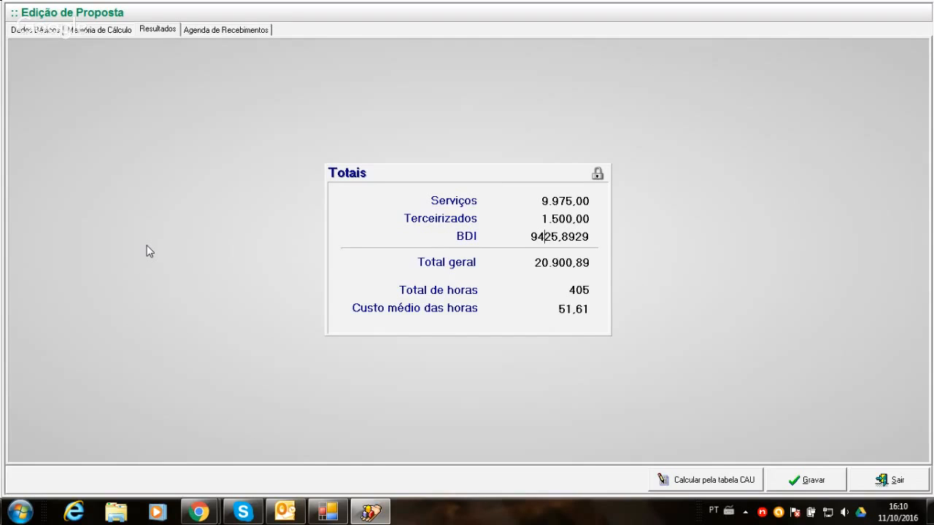
pyautogui.click(112, 27)
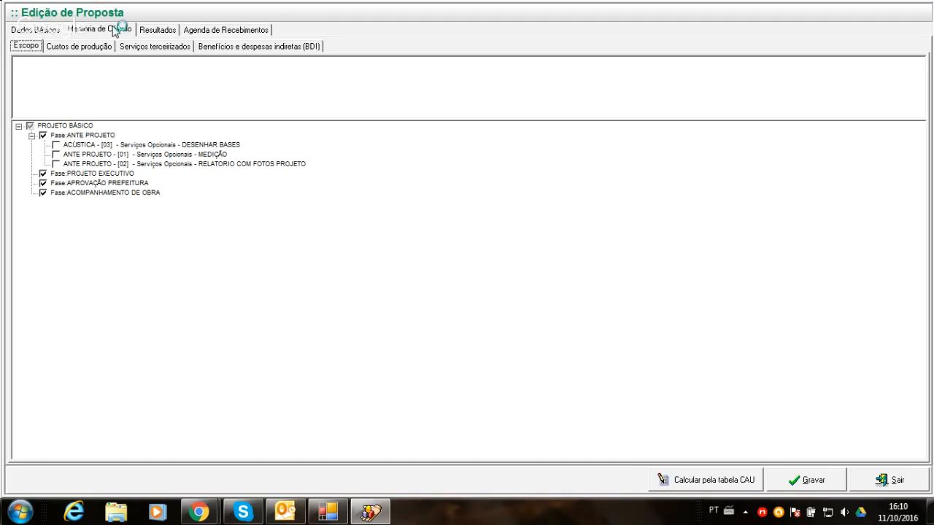
pyautogui.click(100, 46)
pyautogui.click(133, 46)
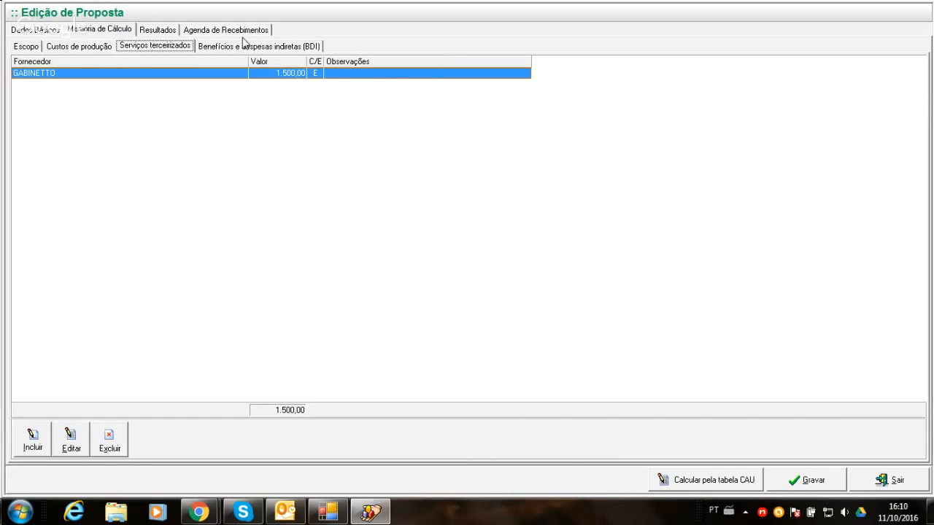
pyautogui.click(242, 45)
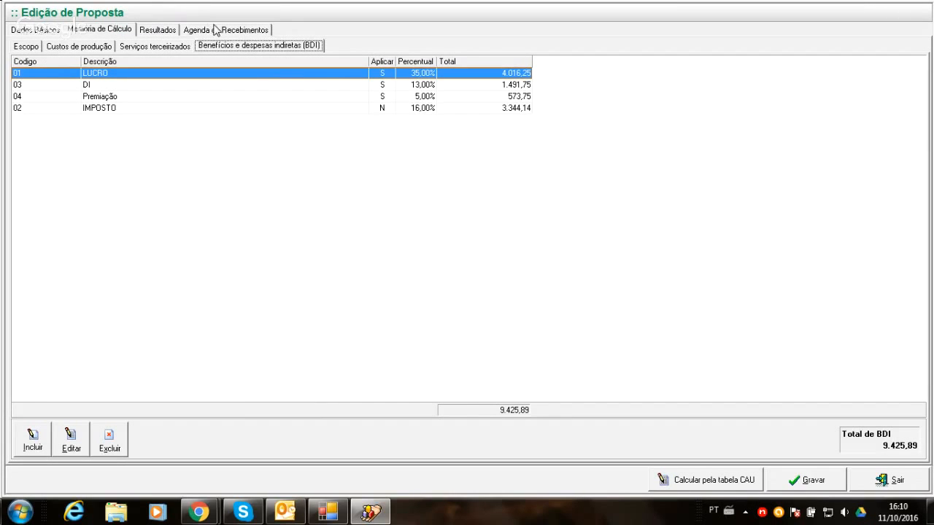
pyautogui.click(217, 29)
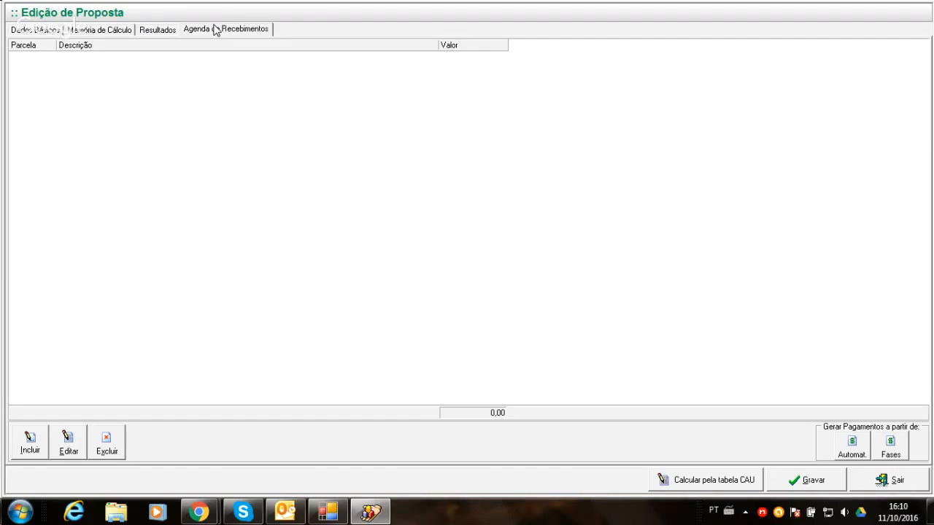
pyautogui.click(157, 31)
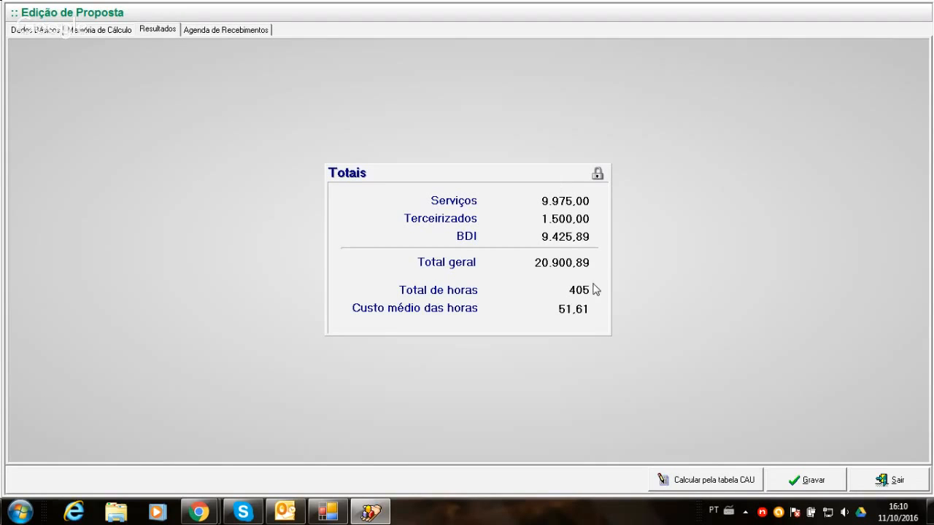
pyautogui.click(221, 29)
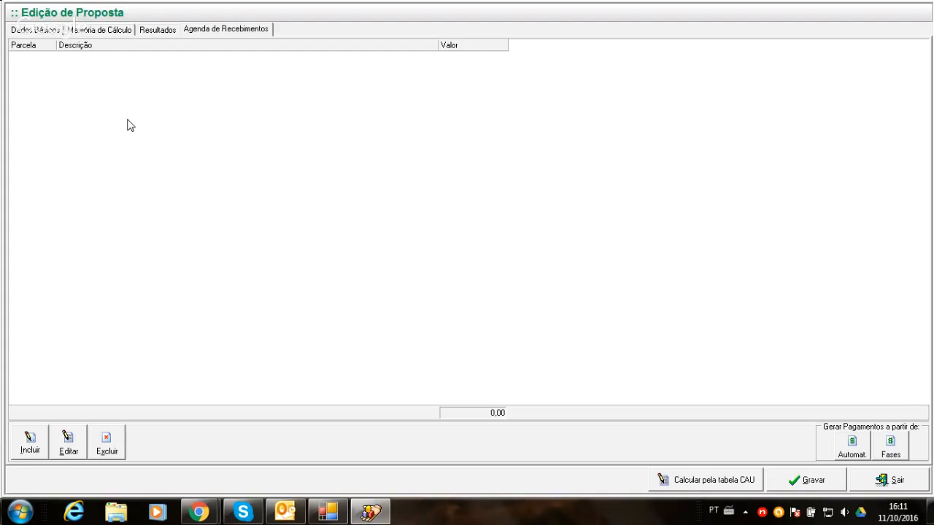
pyautogui.click(32, 438)
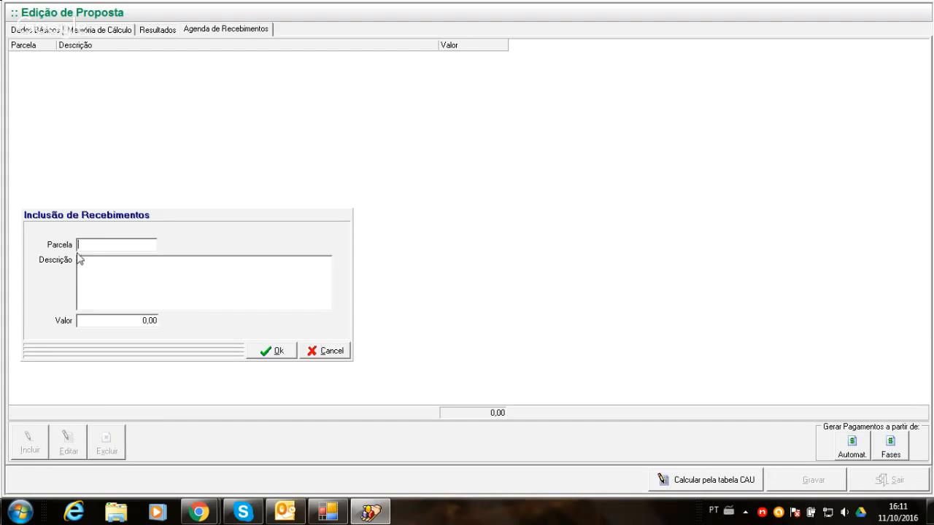
pyautogui.click(81, 277)
pyautogui.click(312, 357)
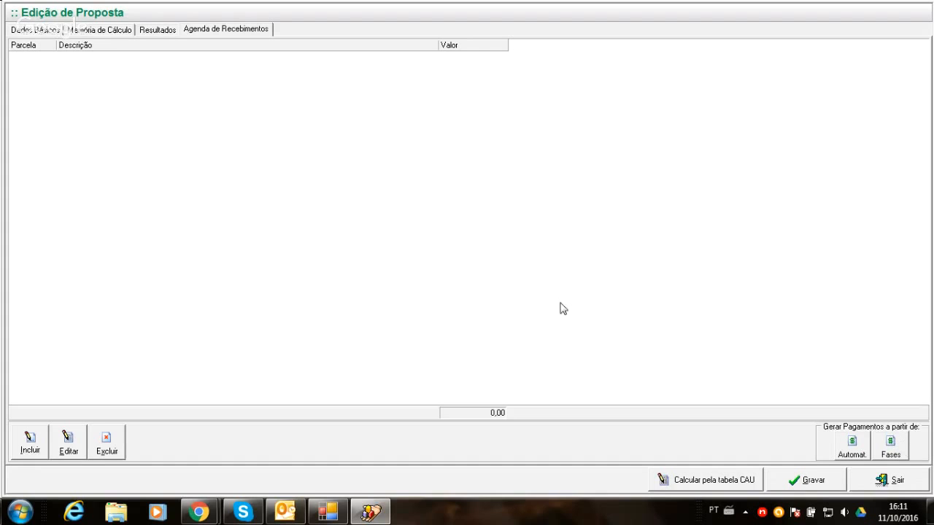
# - Check the proposal's totals and automatically generate 4 parcelas in its Agenda de Recebimentos
pyautogui.click(166, 34)
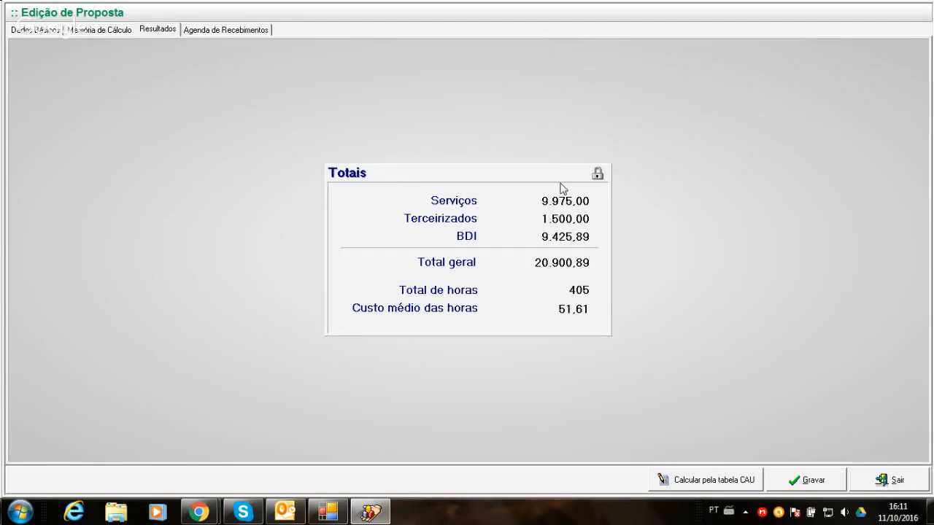
pyautogui.click(248, 30)
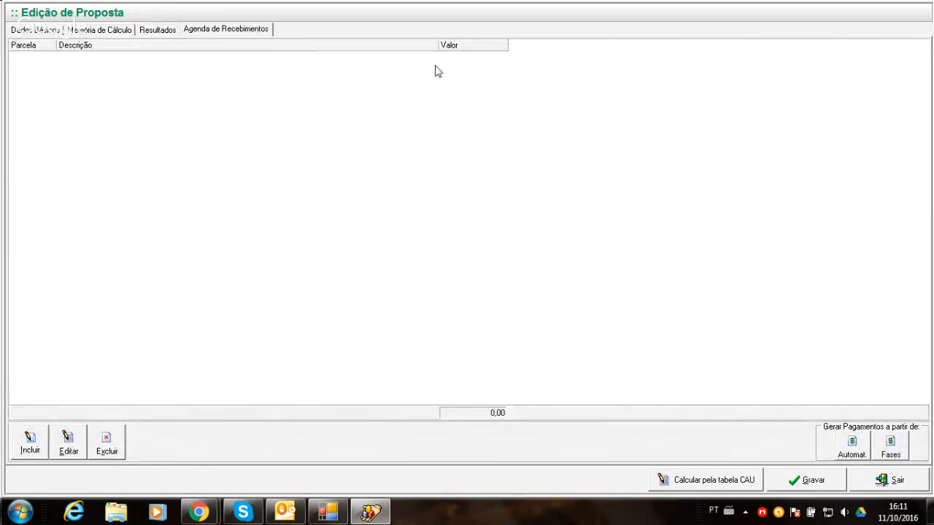
pyautogui.click(853, 443)
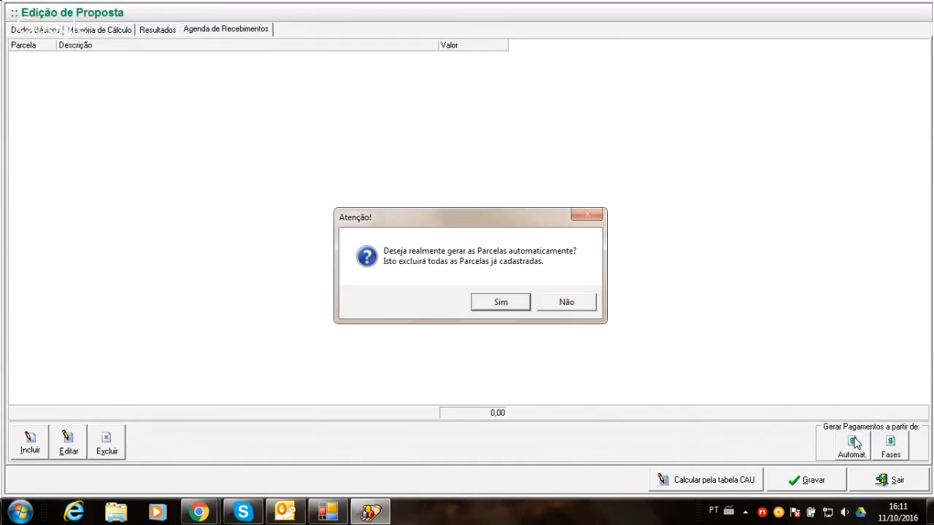
pyautogui.click(501, 302)
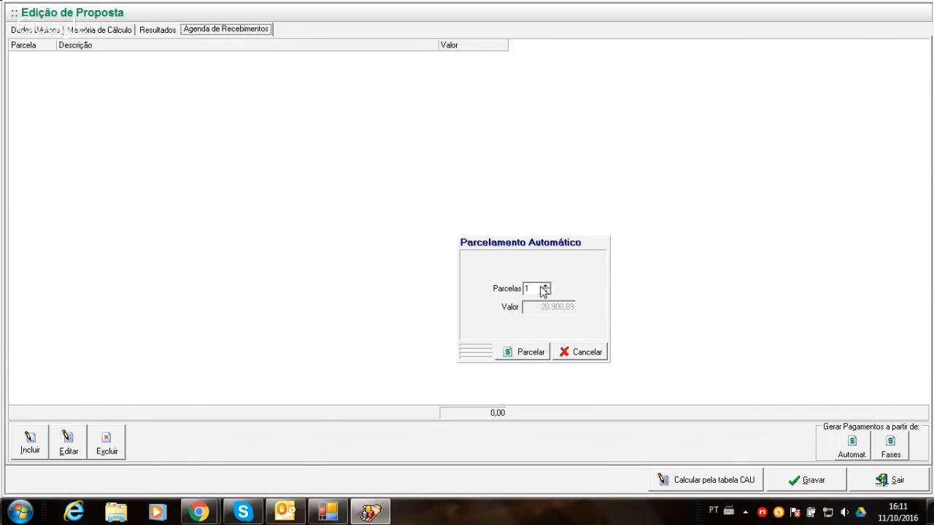
pyautogui.click(542, 286)
pyautogui.click(542, 286)
pyautogui.click(542, 286)
pyautogui.click(527, 353)
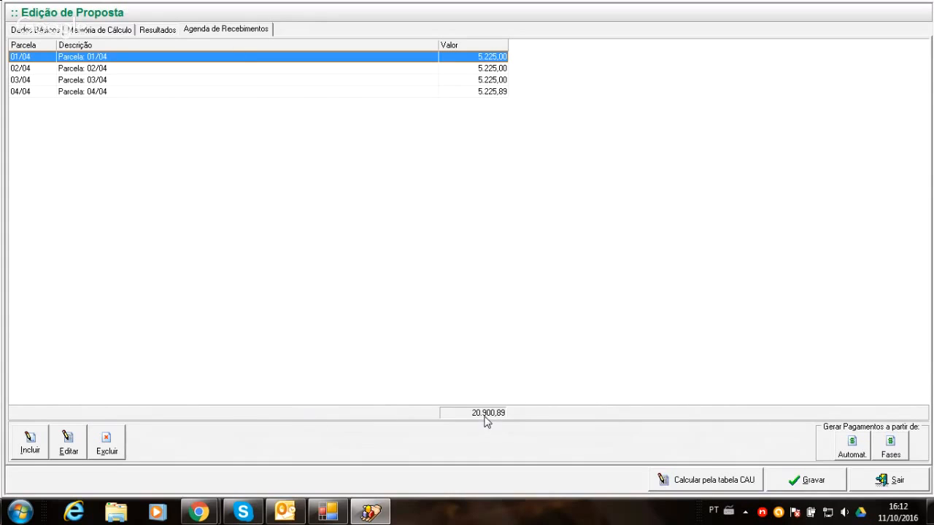
# - Append "- vkjkslddjfvlks" to the description of parcela 01/04 in the receipts schedule
pyautogui.click(66, 442)
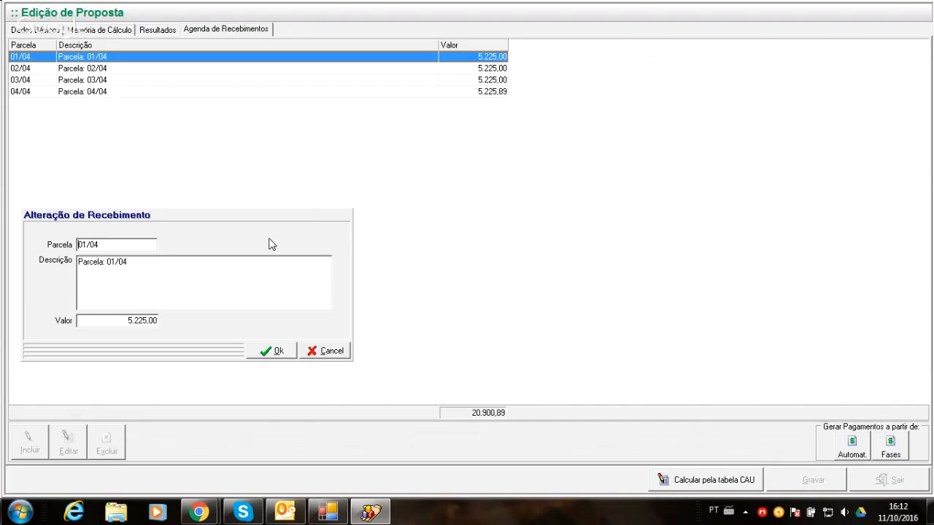
pyautogui.click(163, 262)
pyautogui.write('- vkjksldjfvlks')
pyautogui.click(279, 351)
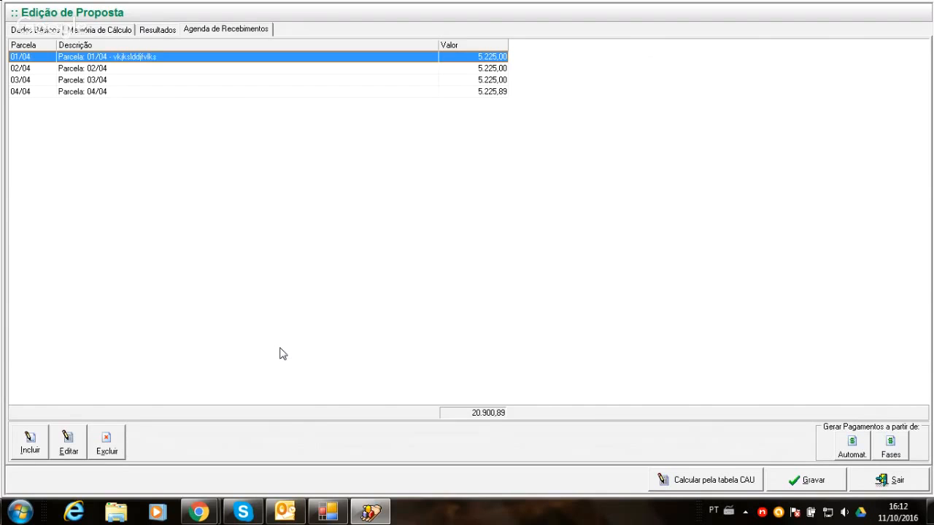
# - Regenerate the parcelas based on the project phases, accepting the deletion of the existing ones
pyautogui.click(893, 453)
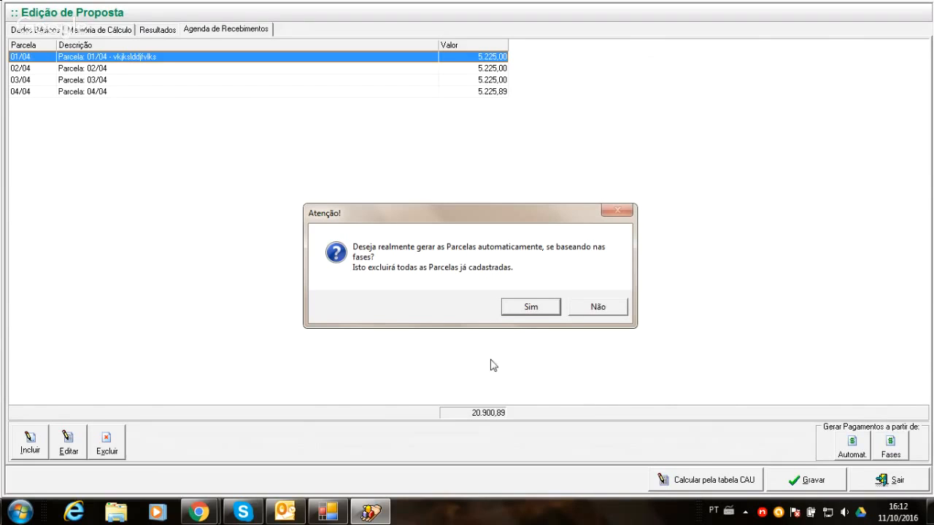
pyautogui.click(518, 312)
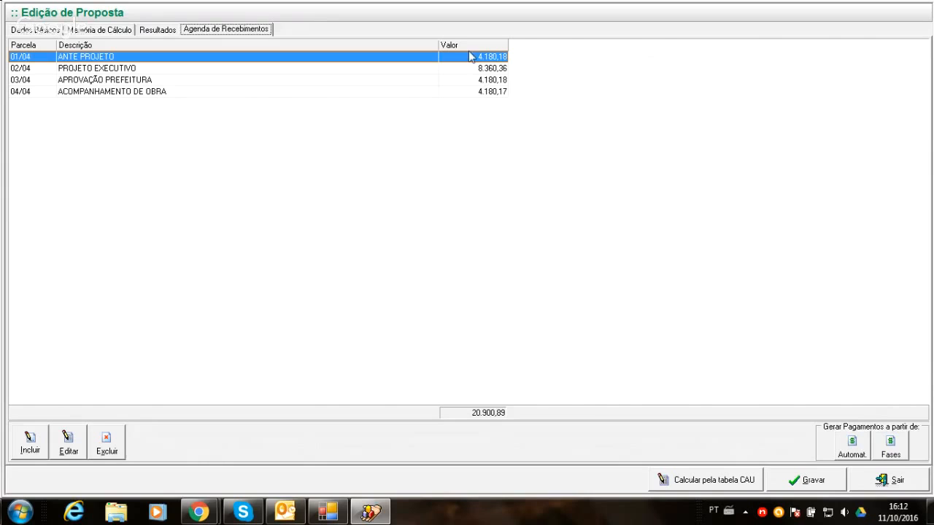
# - Check the ACOMPANHAMENTO DE OBRA phase's participation in the scope and compare it with the phase-based parcelas
pyautogui.click(36, 30)
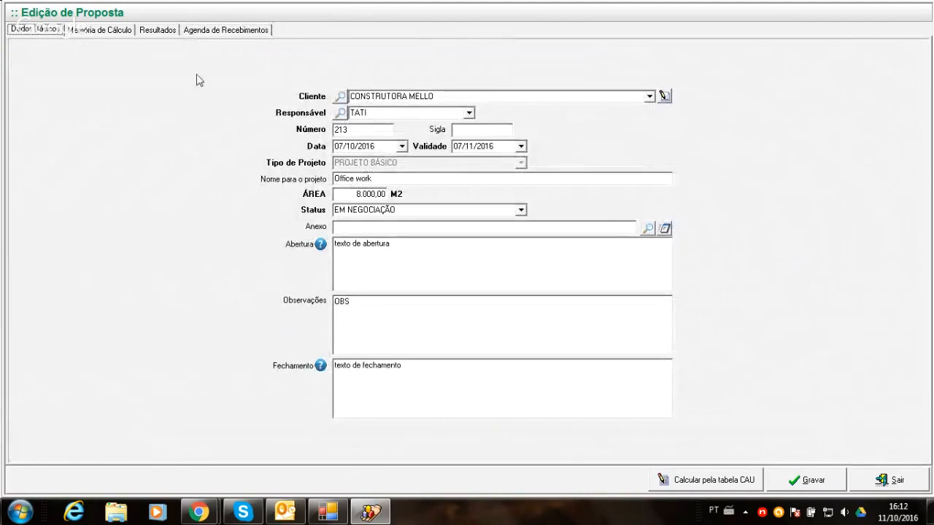
pyautogui.click(83, 33)
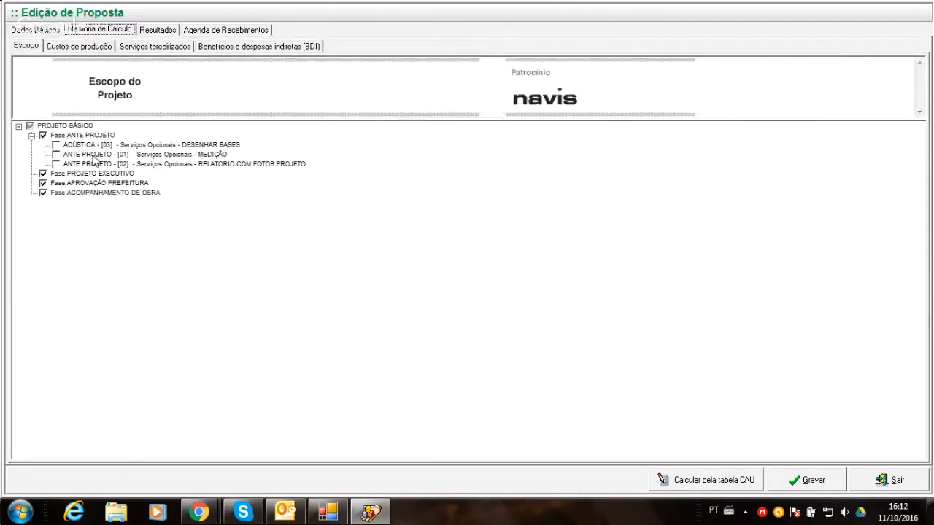
pyautogui.rightClick(77, 176)
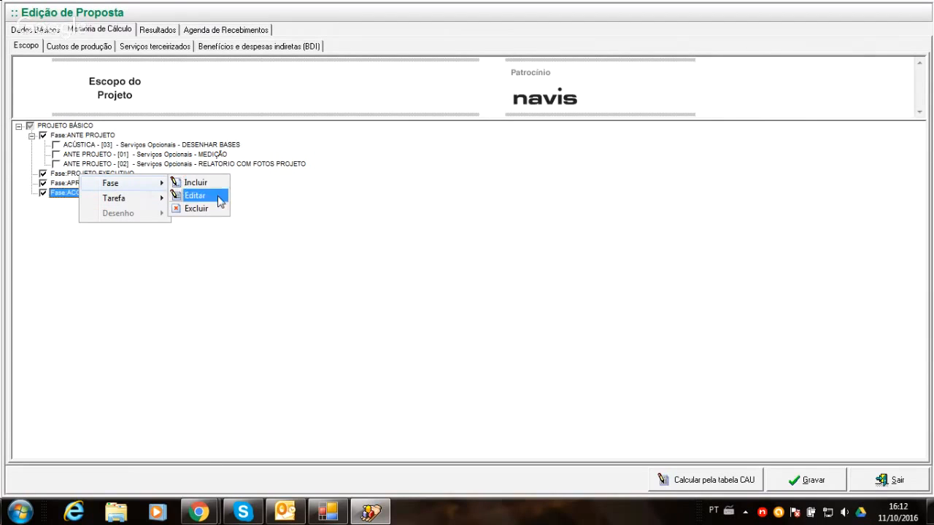
pyautogui.click(219, 199)
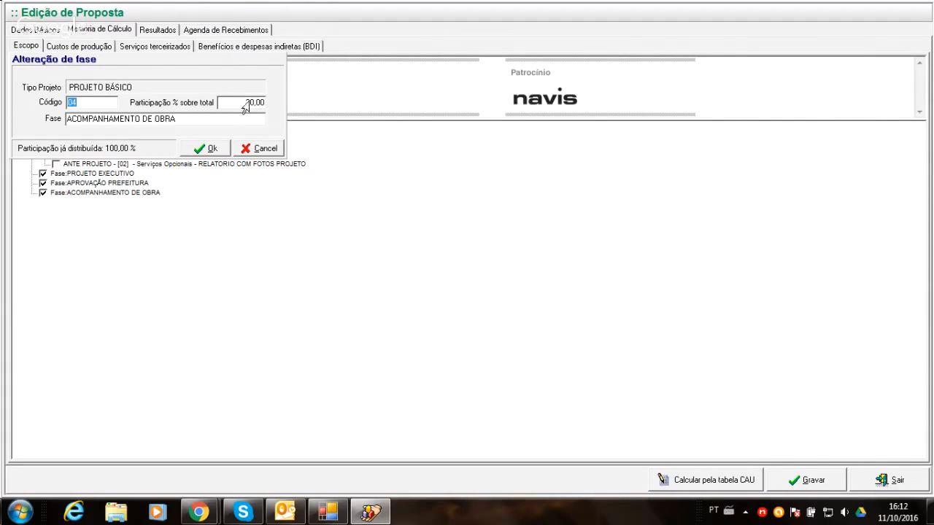
pyautogui.click(261, 149)
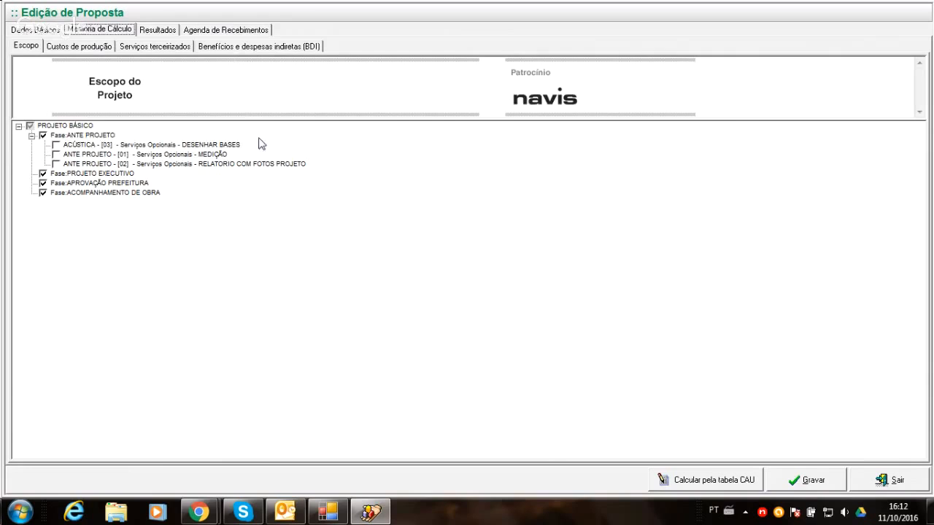
pyautogui.click(226, 29)
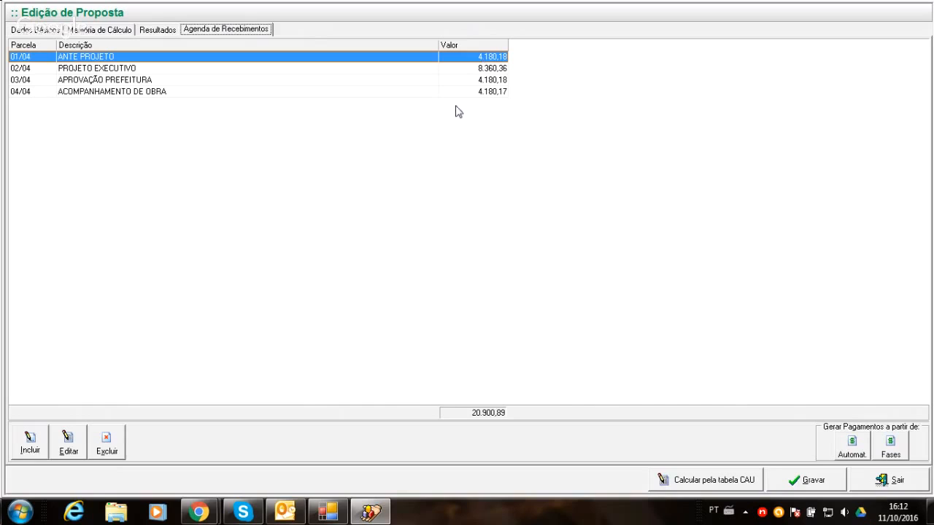
# - Save the proposal and close it to return to the proposals list
pyautogui.click(789, 484)
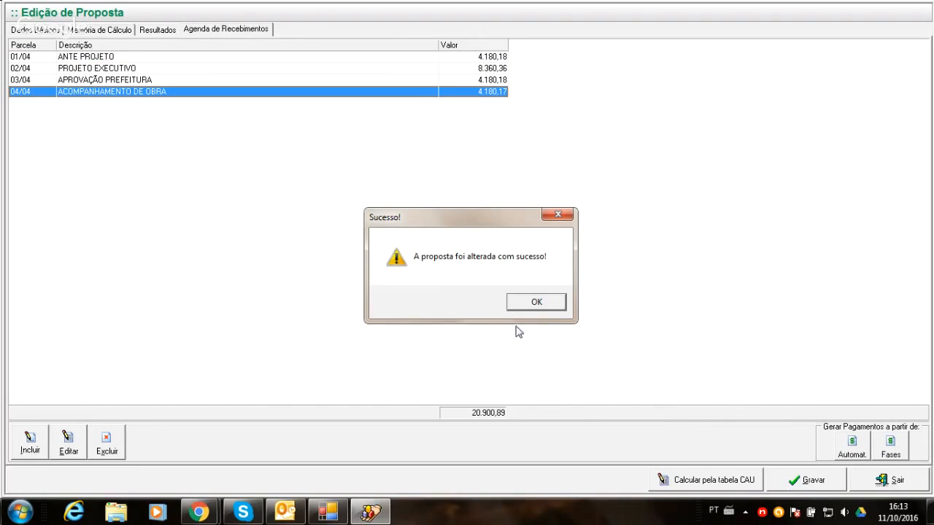
pyautogui.click(532, 306)
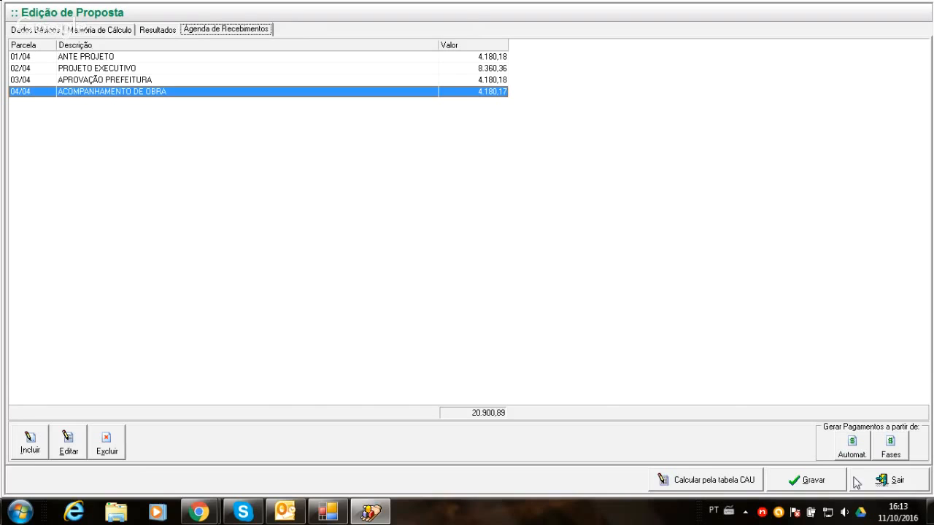
pyautogui.click(891, 481)
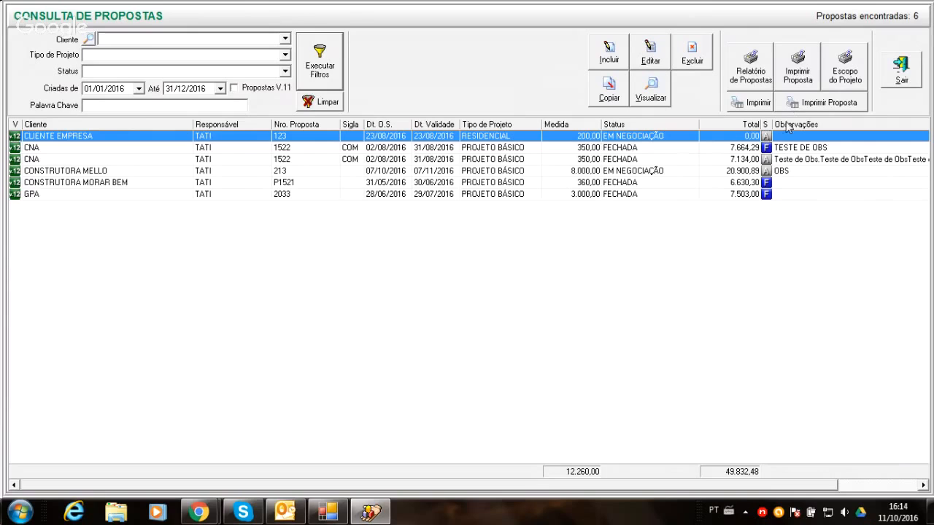
# - Preview the printout of the CNA proposal worth 7.134,00 with BDI embedded, and review it from the basic data to the results
pyautogui.click(777, 159)
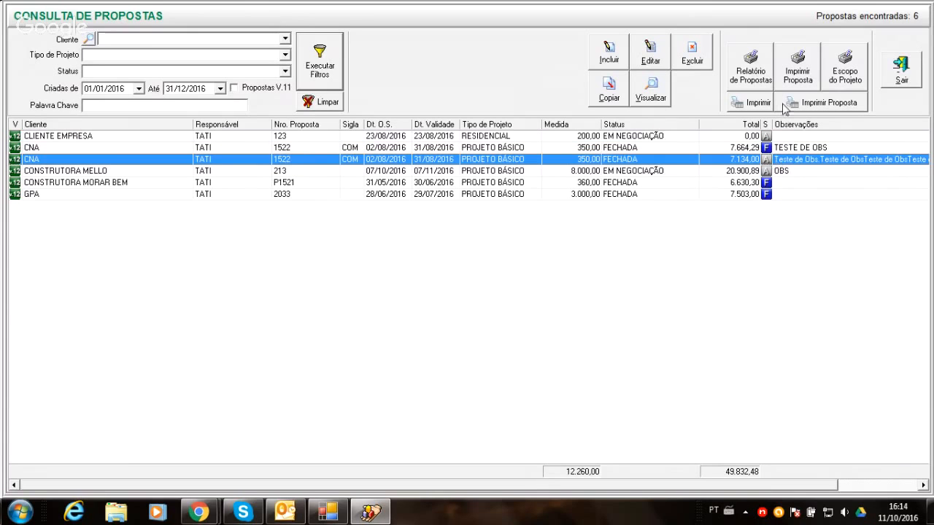
pyautogui.click(795, 73)
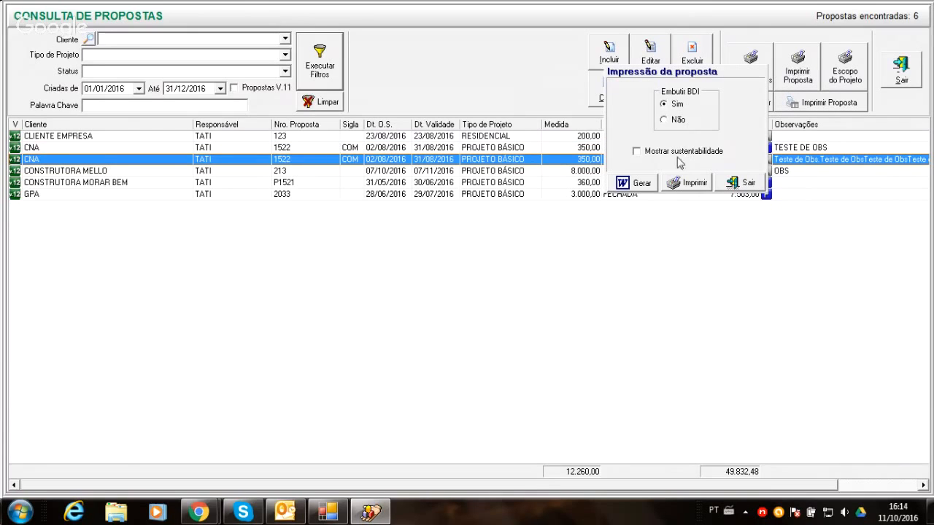
pyautogui.click(677, 183)
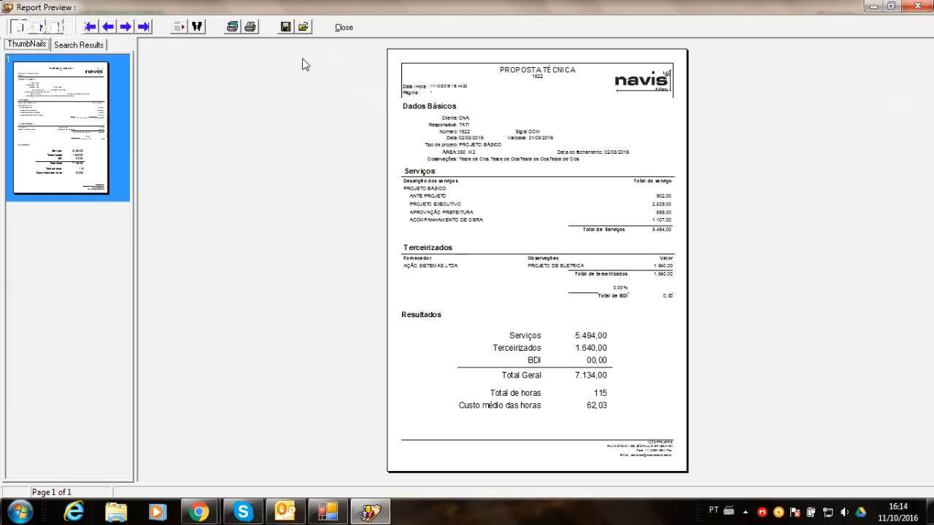
pyautogui.click(40, 27)
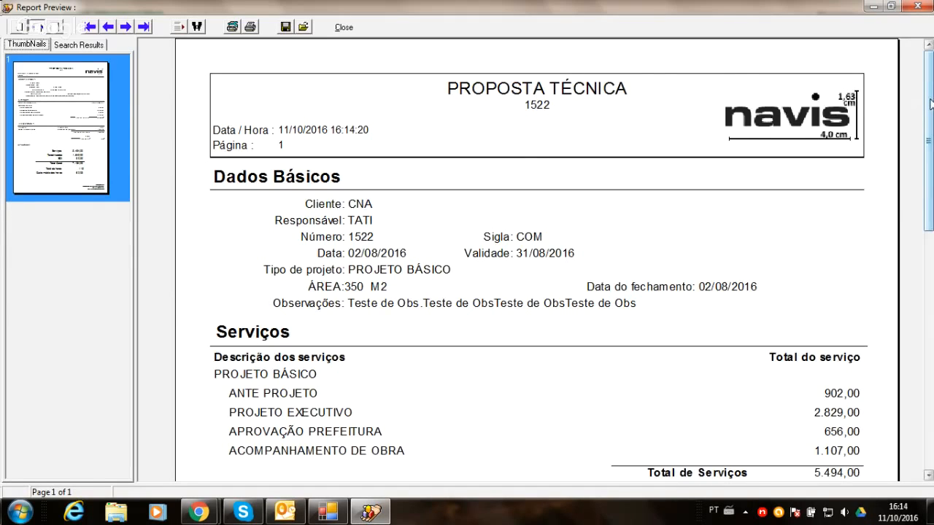
pyautogui.scroll(-2, 930, 104)
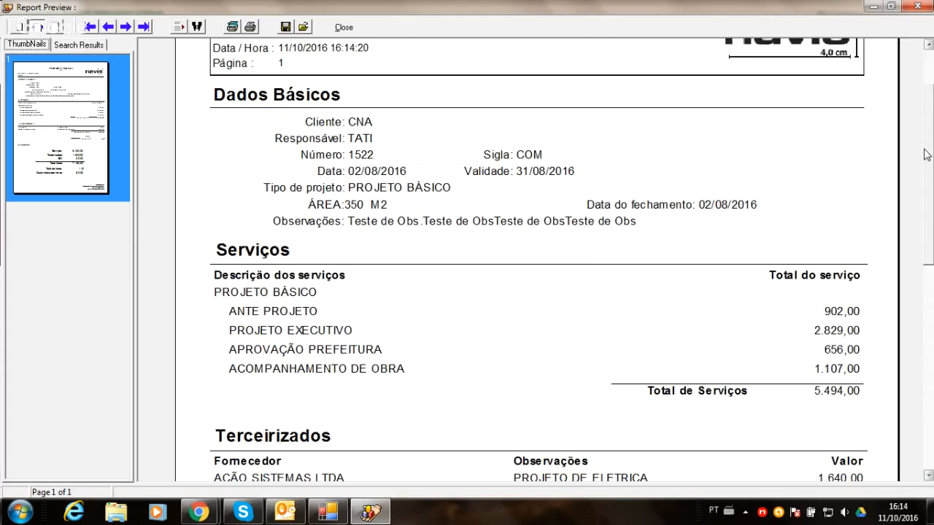
pyautogui.scroll(-1, 929, 150)
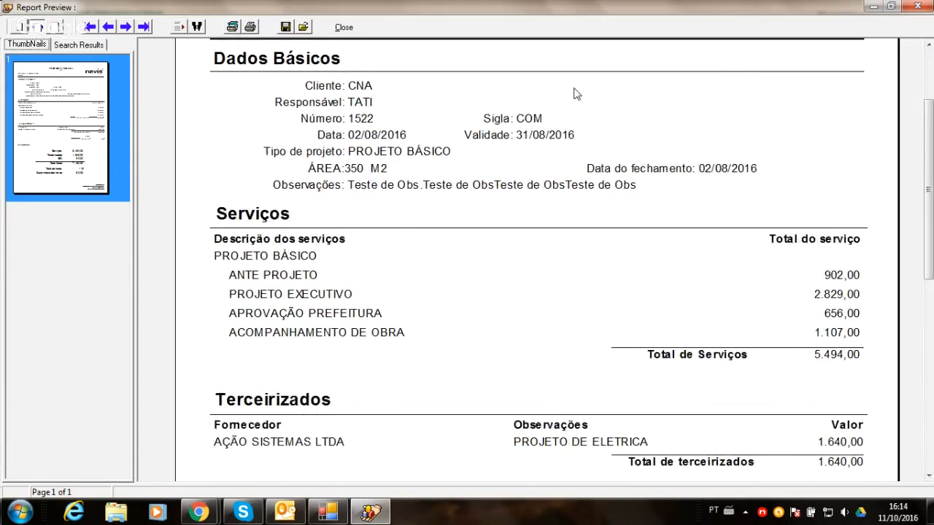
pyautogui.scroll(-4, 928, 192)
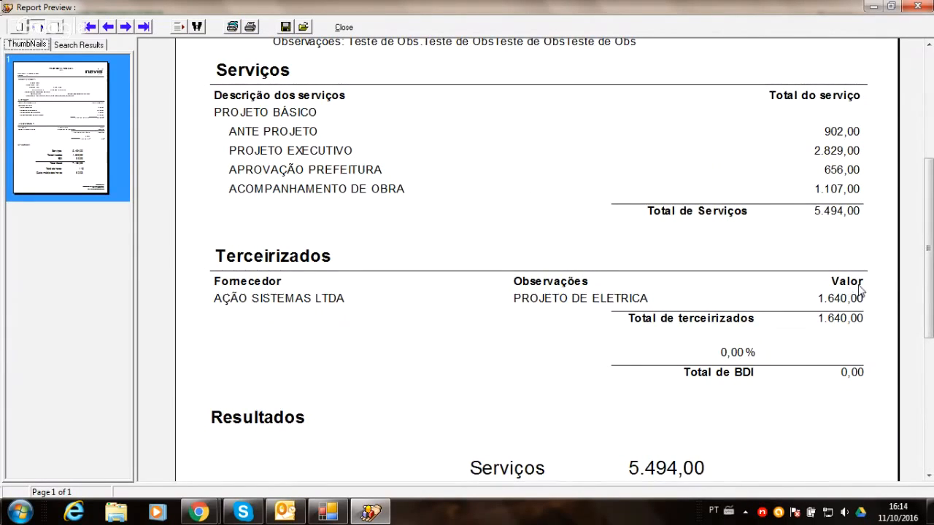
pyautogui.moveTo(930, 225); pyautogui.dragTo(932, 369)
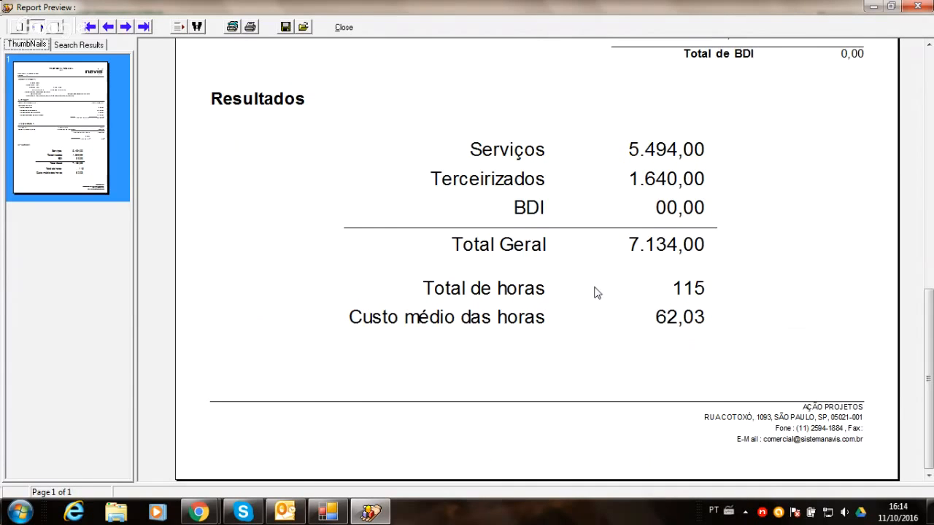
pyautogui.click(345, 27)
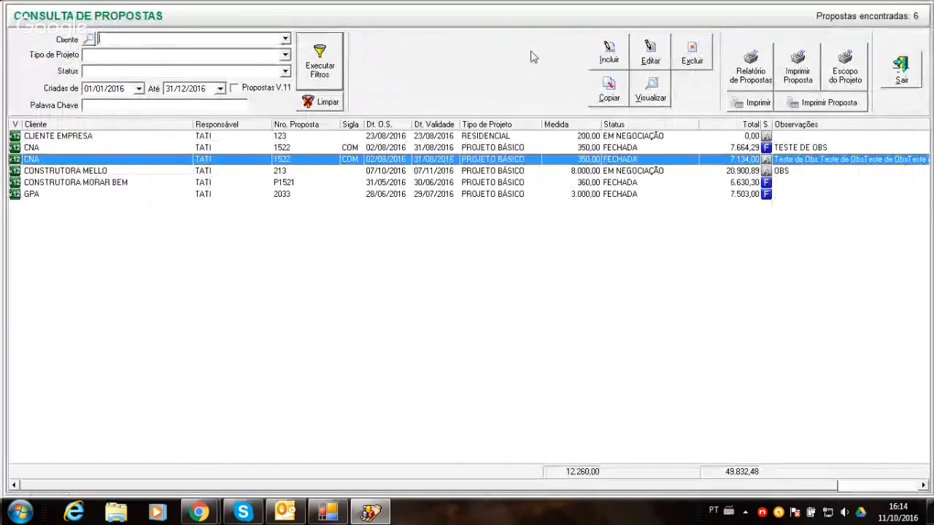
# - Preview the same CNA proposal again with Embutir BDI set to Sim, check the Terceirizados and Resultados sections, and close the preview
pyautogui.click(786, 86)
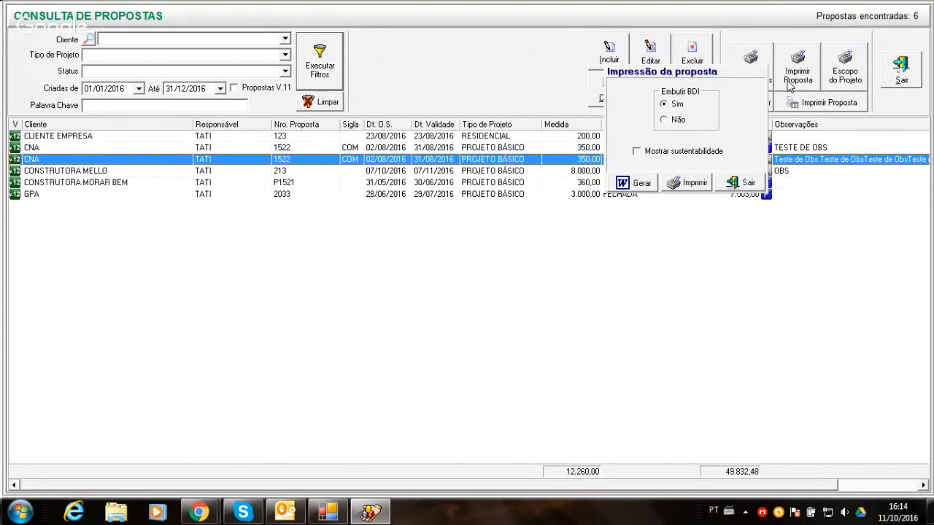
pyautogui.click(663, 103)
pyautogui.click(664, 105)
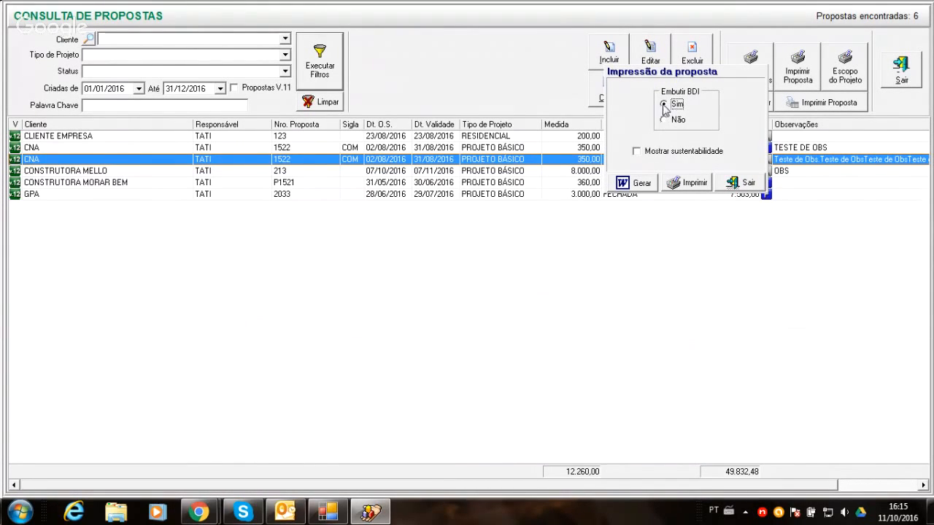
pyautogui.click(669, 184)
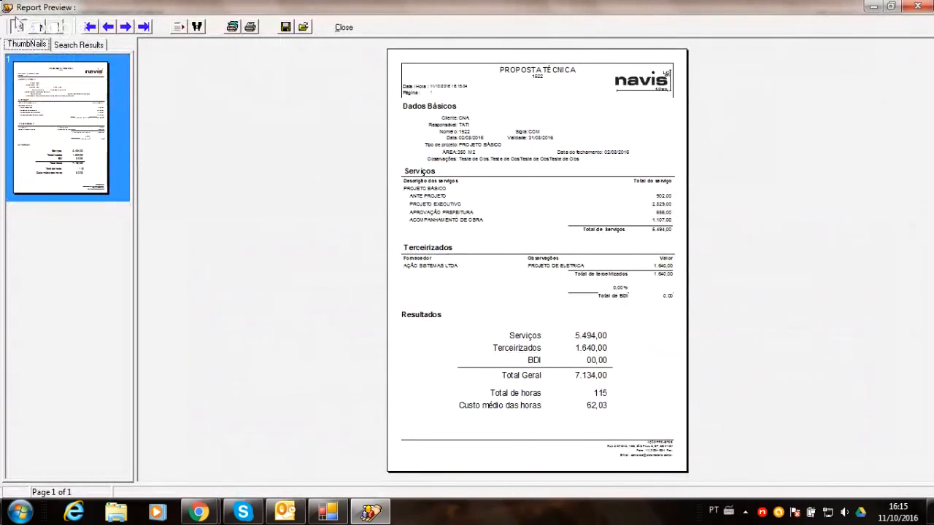
pyautogui.click(34, 28)
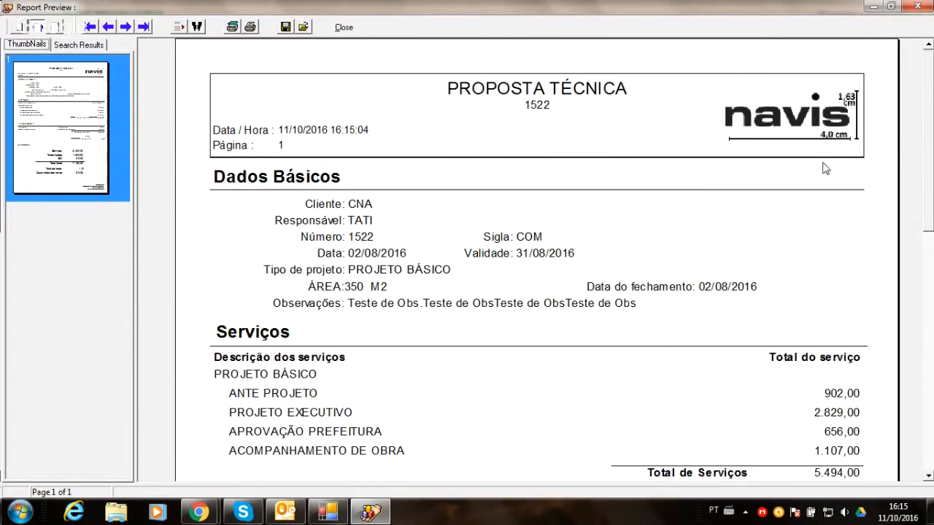
pyautogui.moveTo(925, 130); pyautogui.dragTo(925, 314)
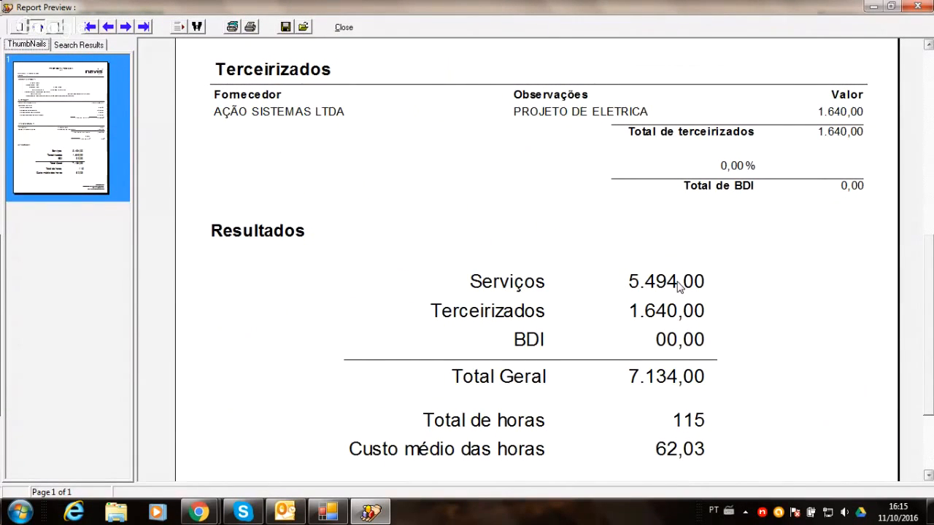
pyautogui.click(344, 27)
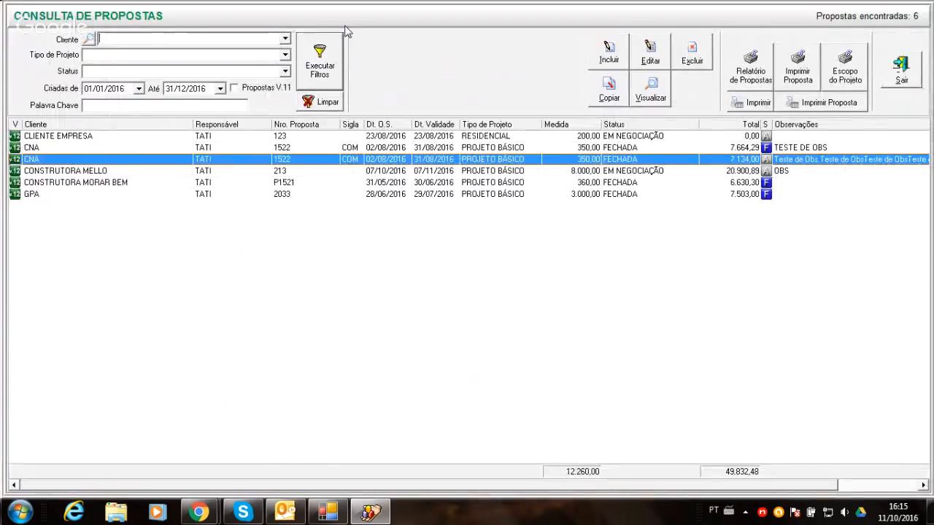
# - Preview the proposal with Embutir BDI set to Não, and examine the separate BDI section and the results on page 2
pyautogui.click(798, 80)
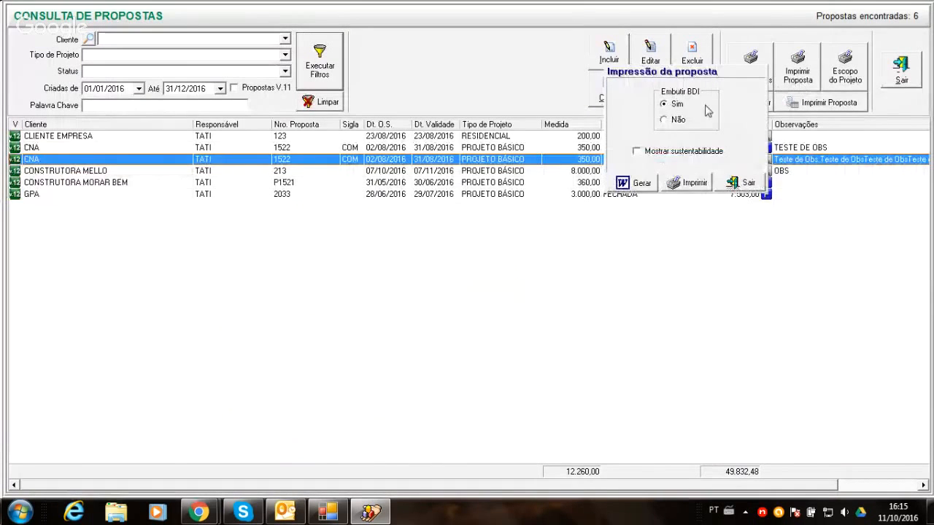
pyautogui.click(677, 121)
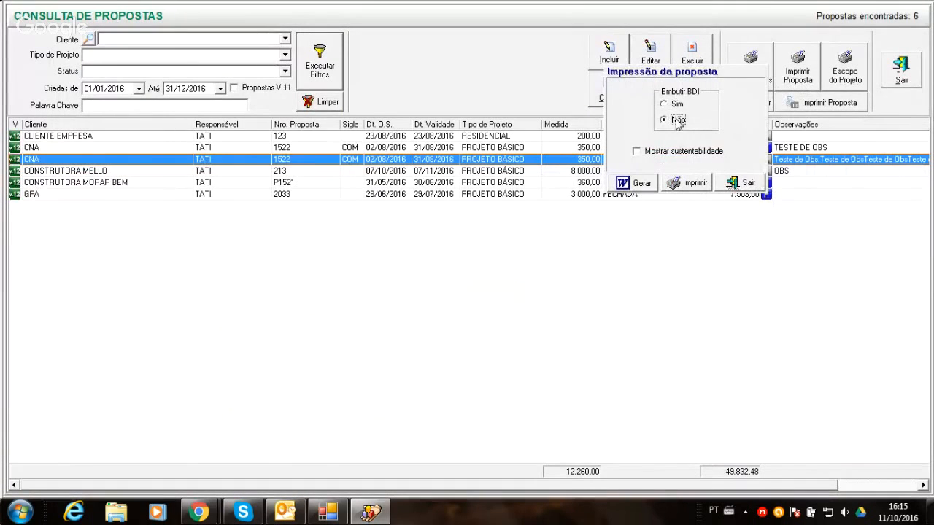
pyautogui.click(682, 183)
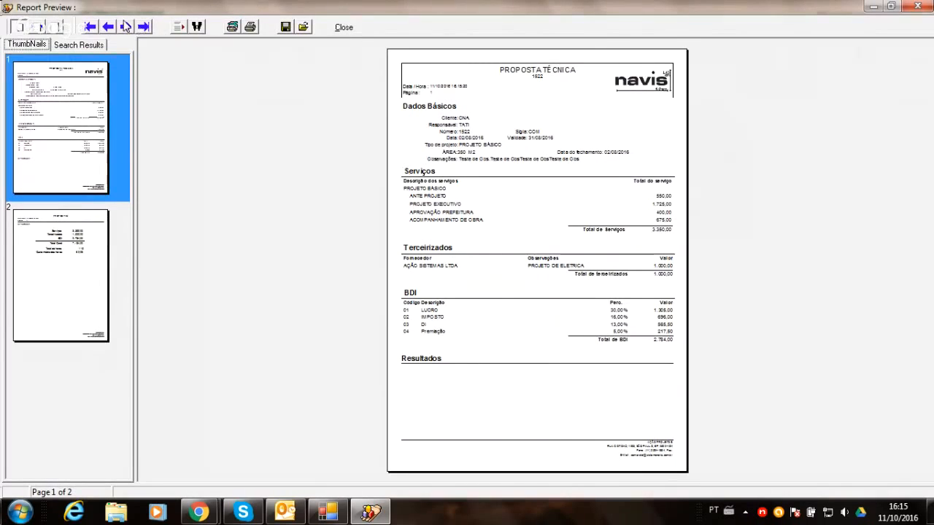
pyautogui.click(38, 27)
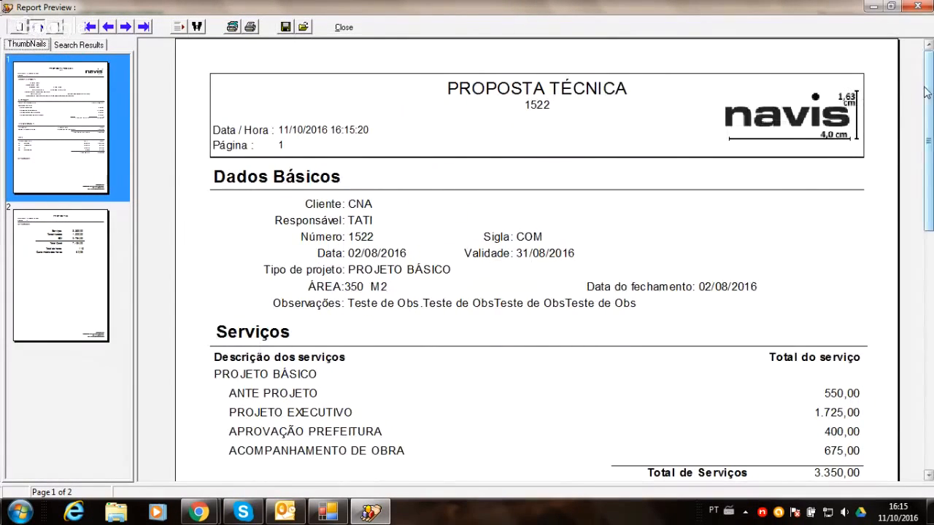
pyautogui.scroll(-6, 911, 93)
pyautogui.scroll(-2, 932, 209)
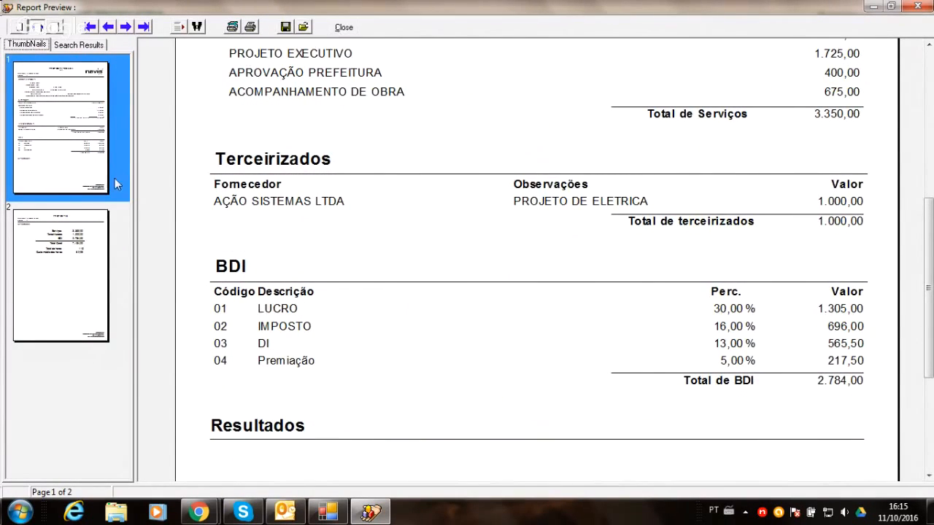
pyautogui.click(82, 246)
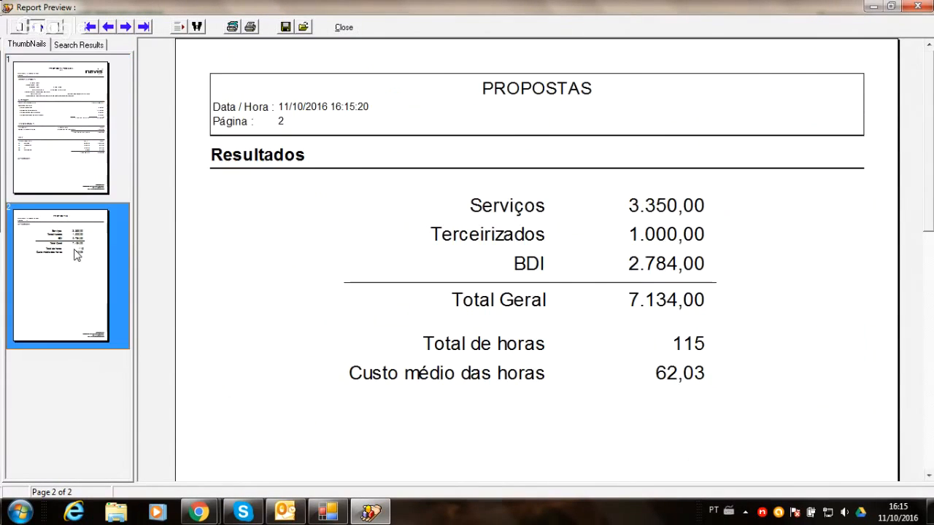
pyautogui.click(342, 27)
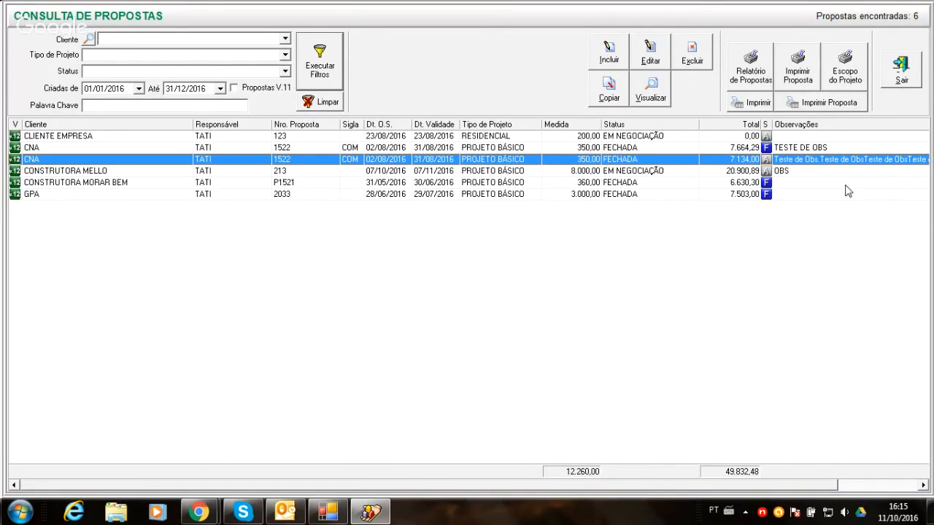
# - Generate the CNA proposal as a Word document without embedded BDI, saved on the desktop (Área de Trabalho) as Proposta 1522
pyautogui.click(798, 86)
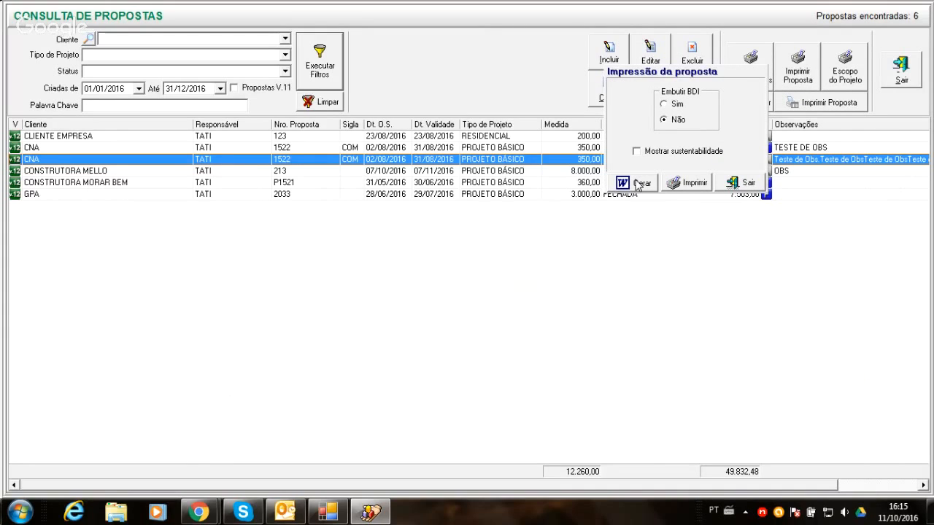
pyautogui.click(639, 184)
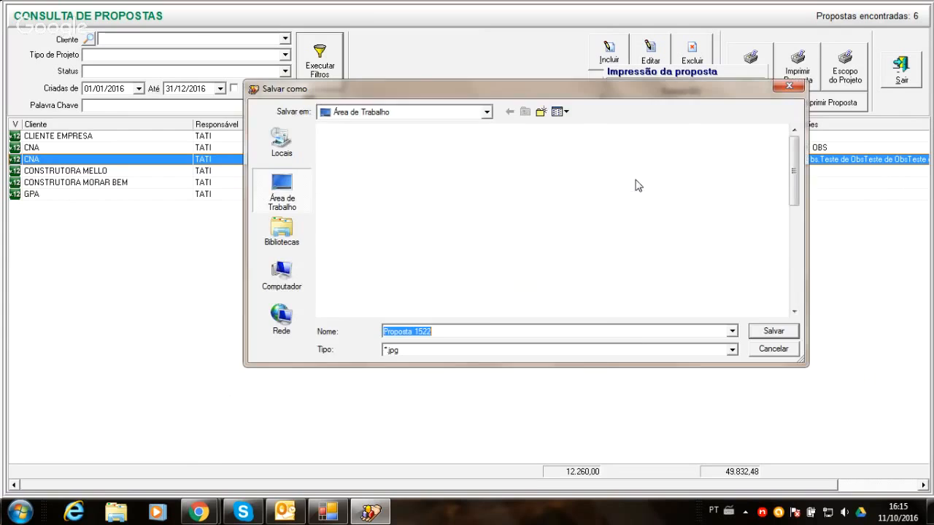
pyautogui.click(773, 334)
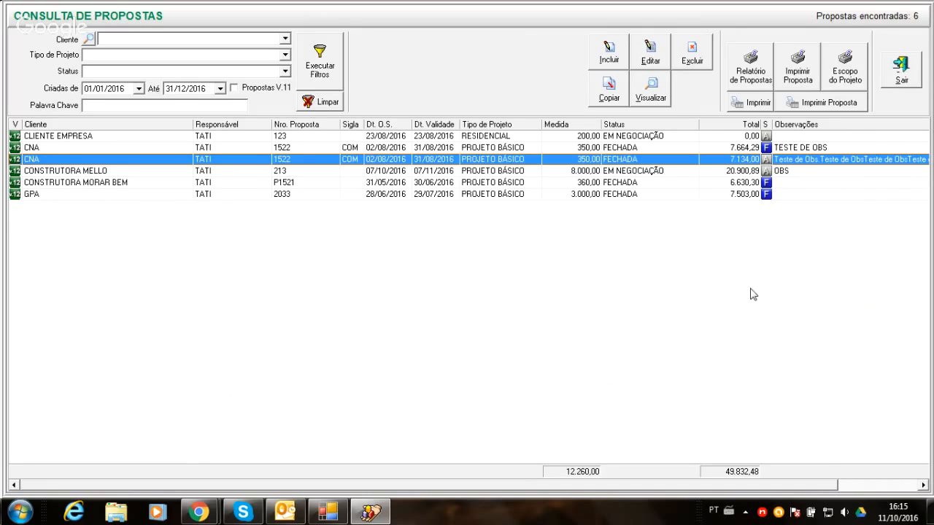
# - Open the Proposta 1522 file from the desktop in Word, review its contents, and close it to return to the proposals list
pyautogui.press('super+d')
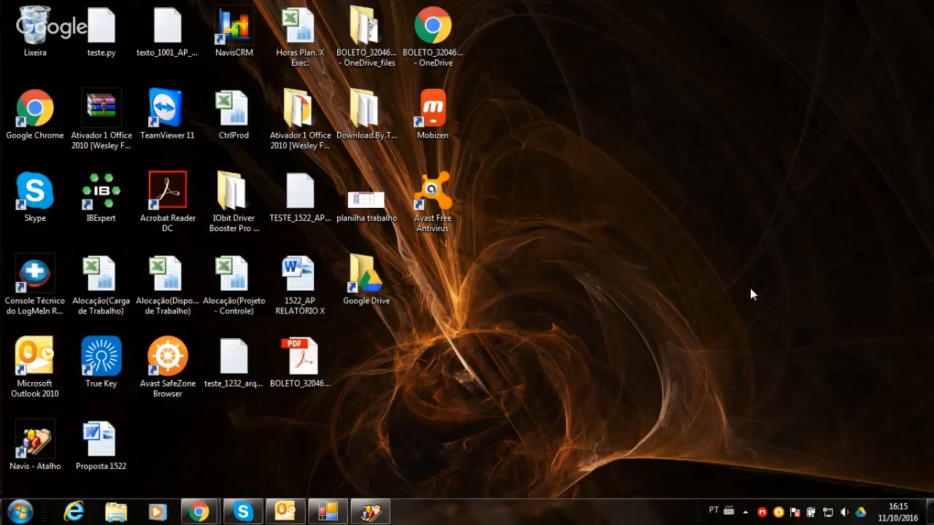
pyautogui.doubleClick(110, 431)
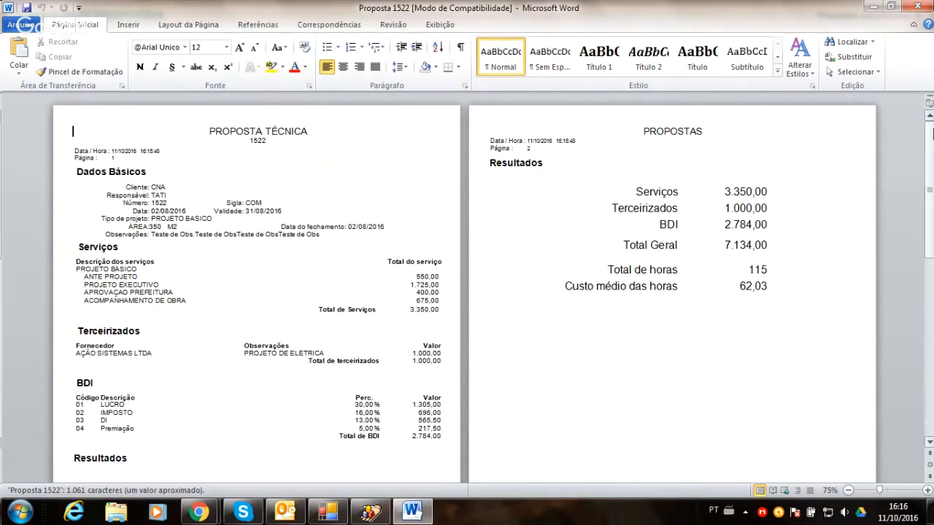
pyautogui.moveTo(932, 149)
pyautogui.mouseDown()
pyautogui.moveTo(933, 266)
pyautogui.moveTo(929, 161)
pyautogui.mouseUp()
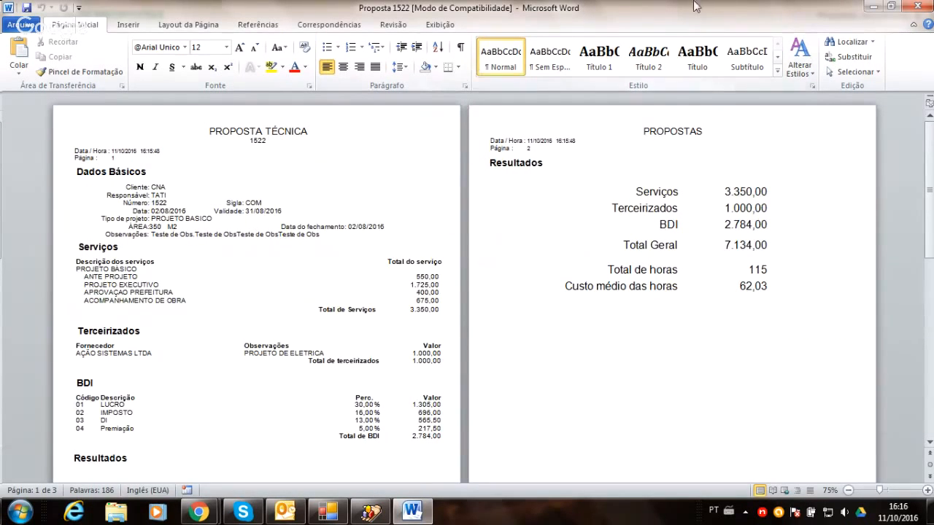
pyautogui.click(913, 7)
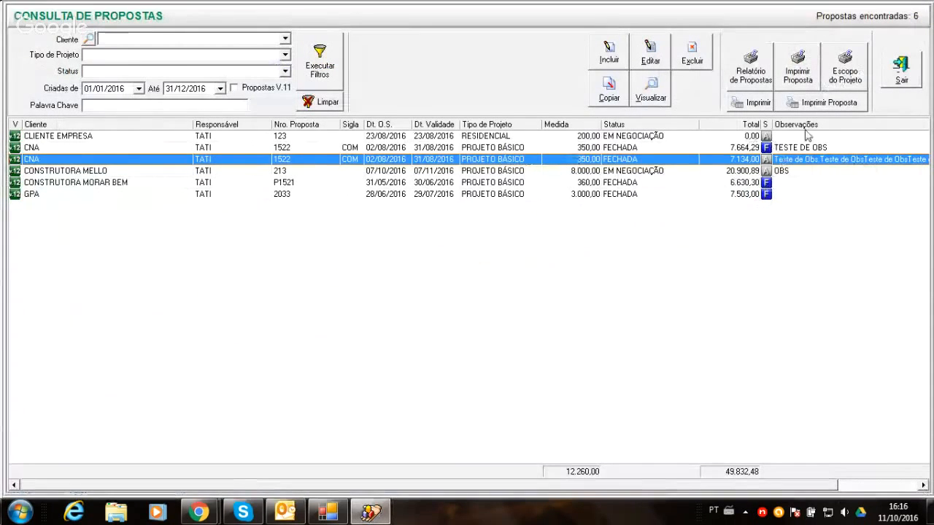
# - Preview the project scope report of the selected CNA proposal, check its second page, and close the preview
pyautogui.click(844, 68)
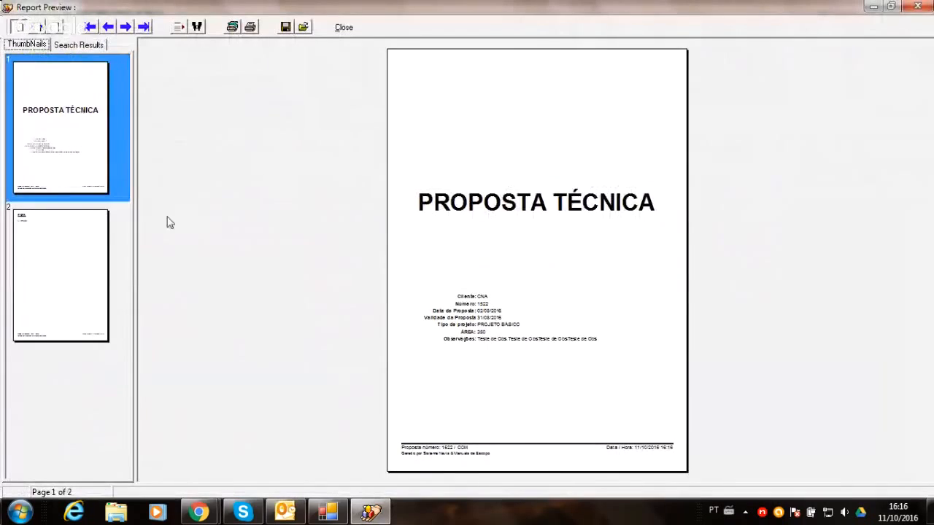
pyautogui.click(96, 273)
pyautogui.click(345, 27)
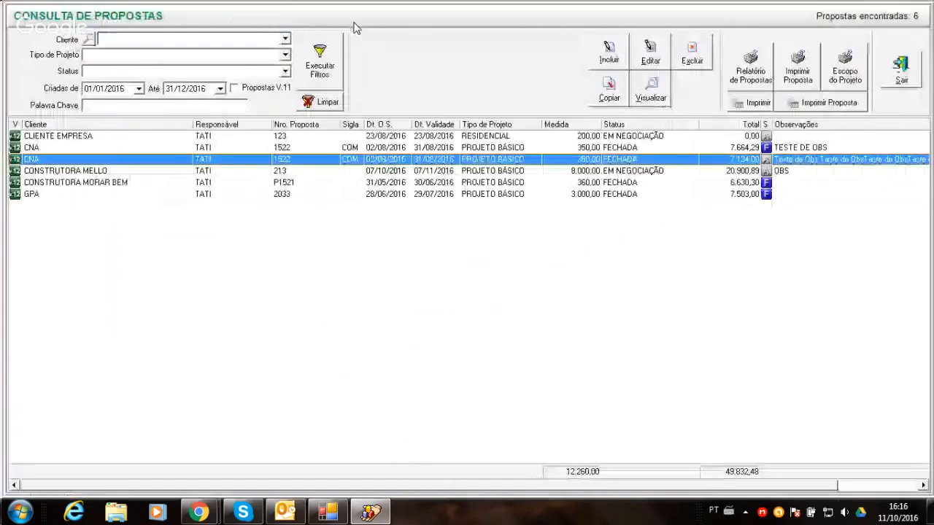
# - Preview the project scope reports of the CONSTRUTORA MELLO proposal and the CNA proposal worth 7.664,29, closing each preview
pyautogui.click(785, 170)
pyautogui.click(840, 73)
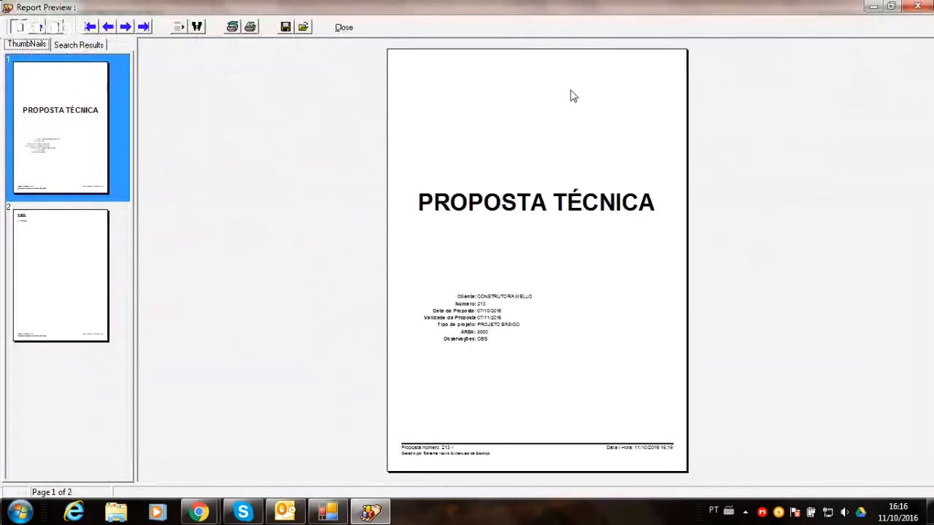
pyautogui.click(343, 27)
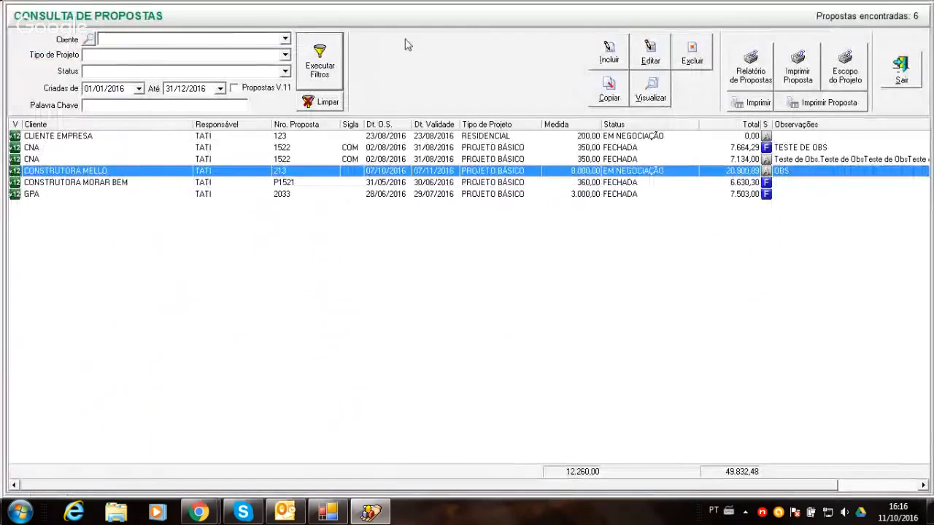
pyautogui.click(811, 147)
pyautogui.click(855, 61)
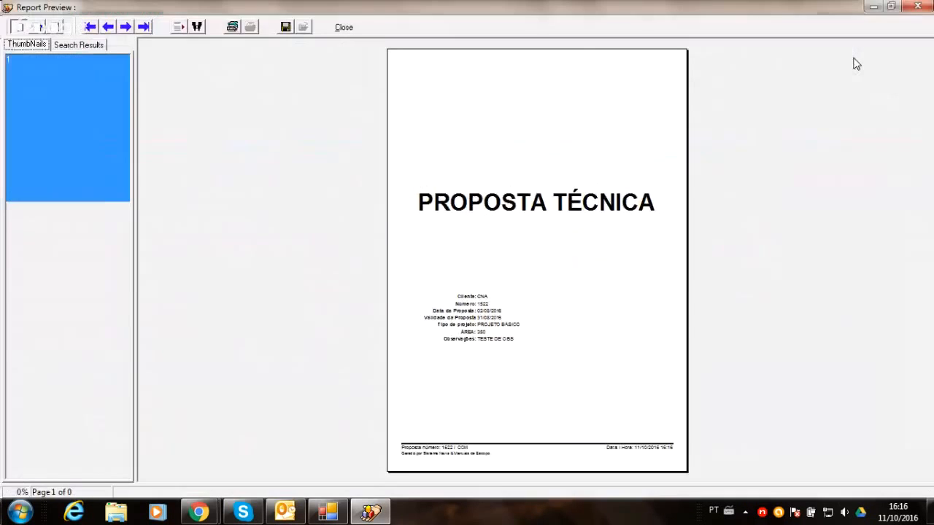
pyautogui.click(337, 29)
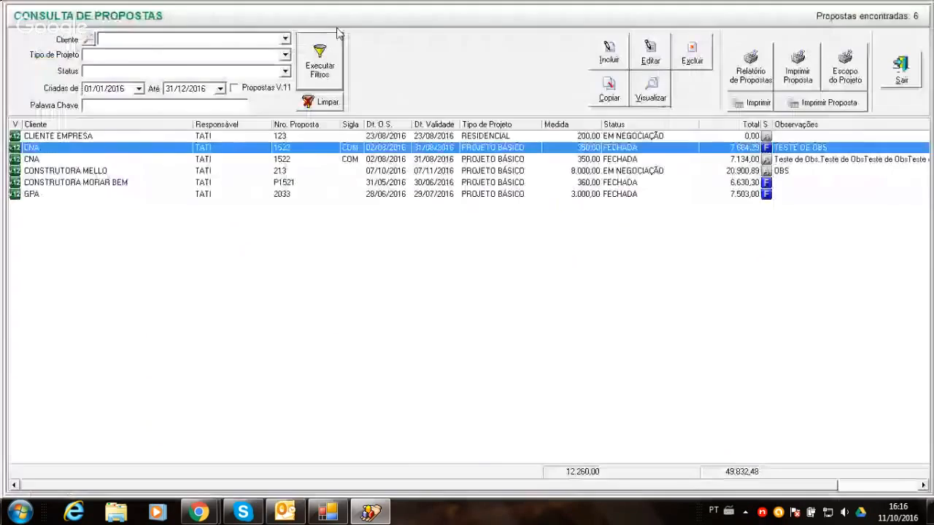
# - Preview the project scope report of the CLIENTE EMPRESA proposal, check both of its pages, and close the preview
pyautogui.click(750, 194)
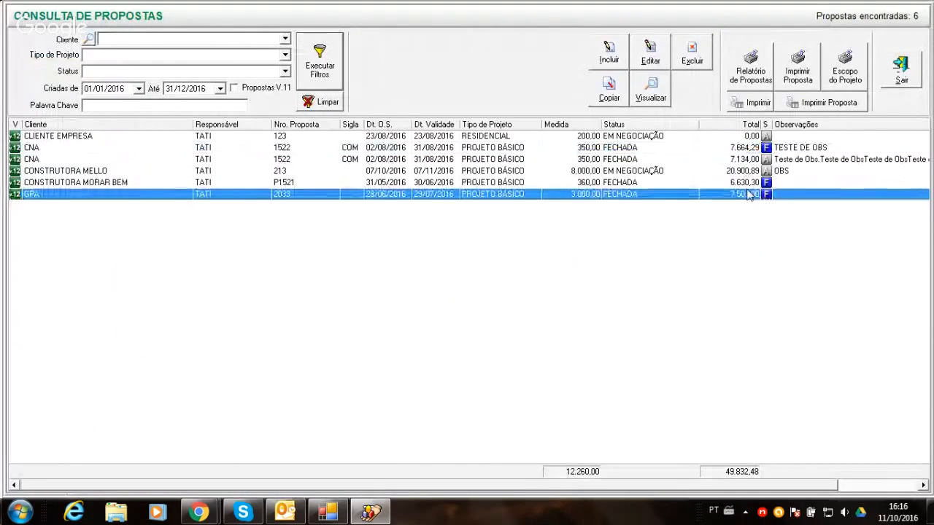
pyautogui.click(746, 136)
pyautogui.click(843, 78)
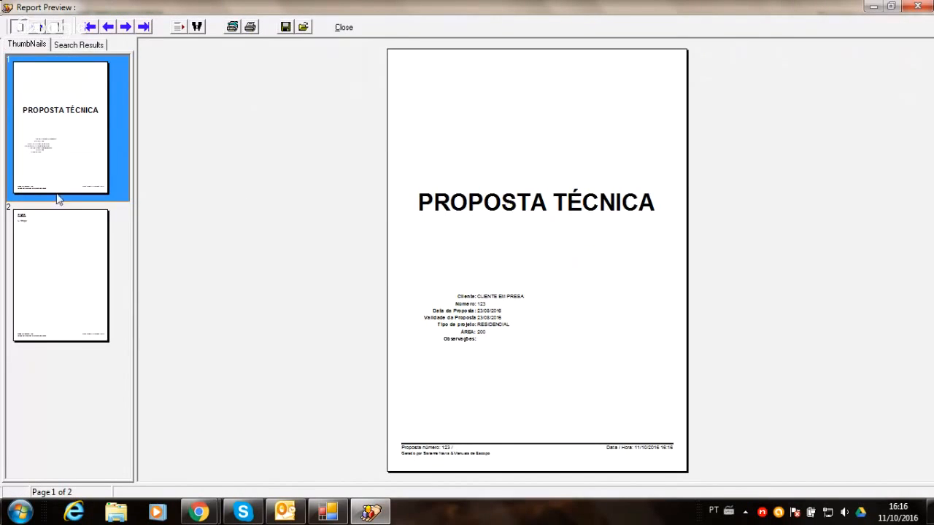
pyautogui.click(41, 276)
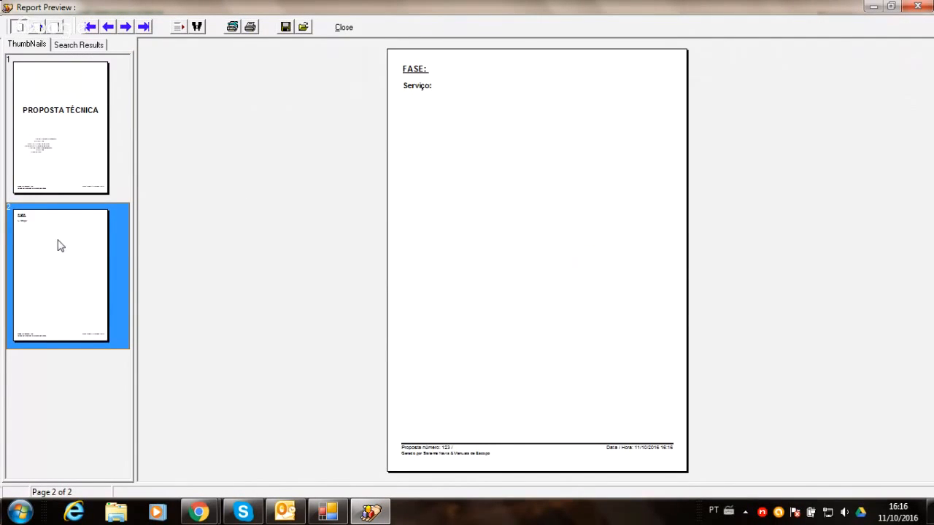
pyautogui.click(73, 99)
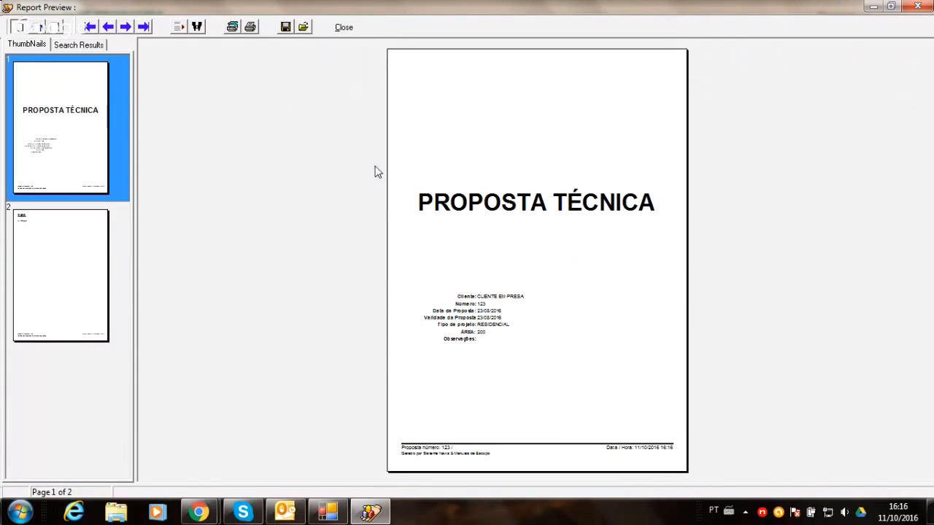
pyautogui.click(47, 256)
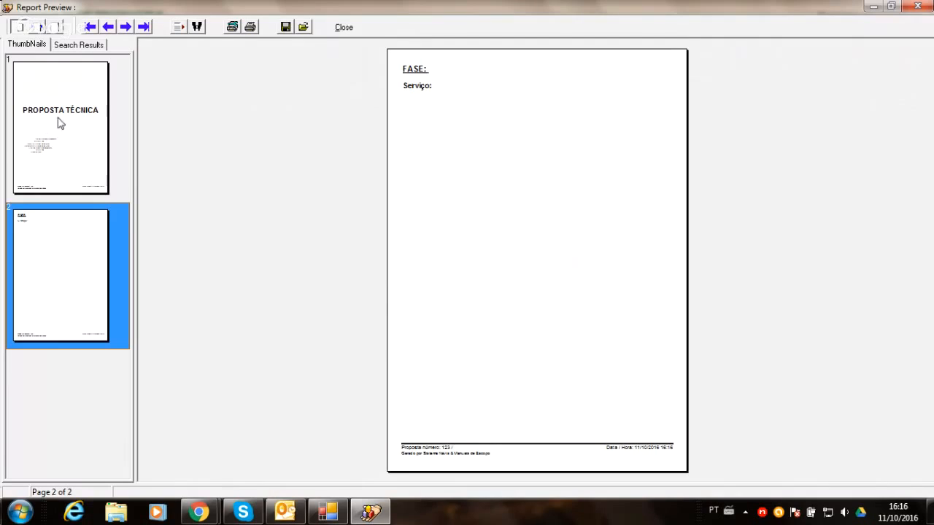
pyautogui.click(344, 29)
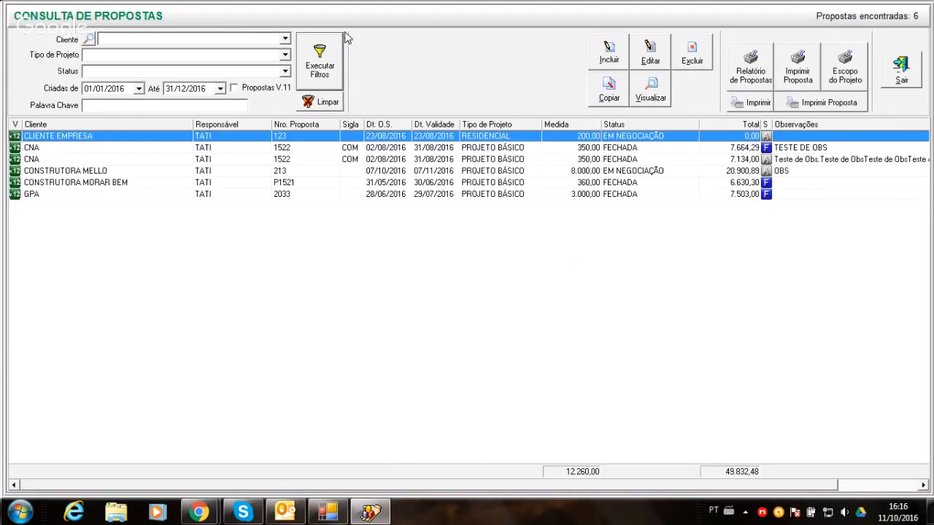
# - Check the proposal print options for CLIENTE EMPRESA without printing, then view its project scope cover page again and close it
pyautogui.click(797, 73)
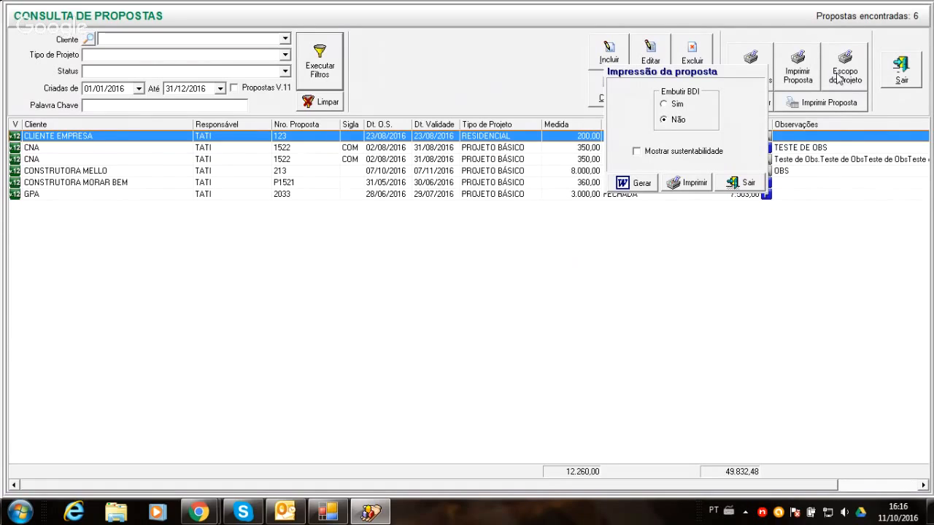
pyautogui.click(733, 187)
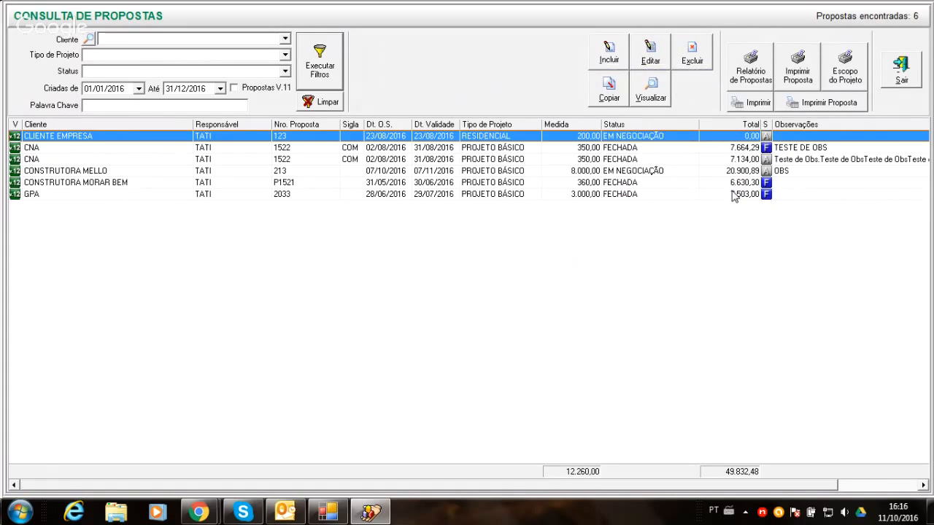
pyautogui.click(839, 83)
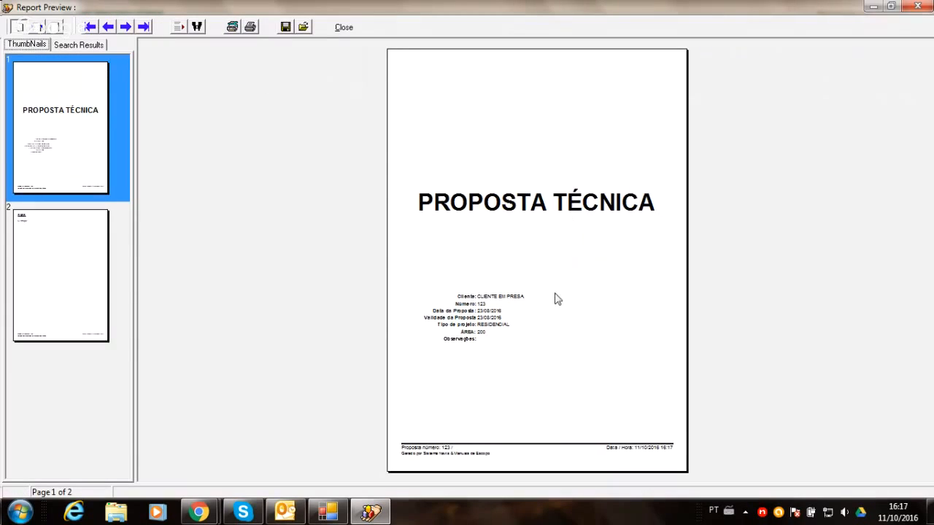
pyautogui.click(342, 28)
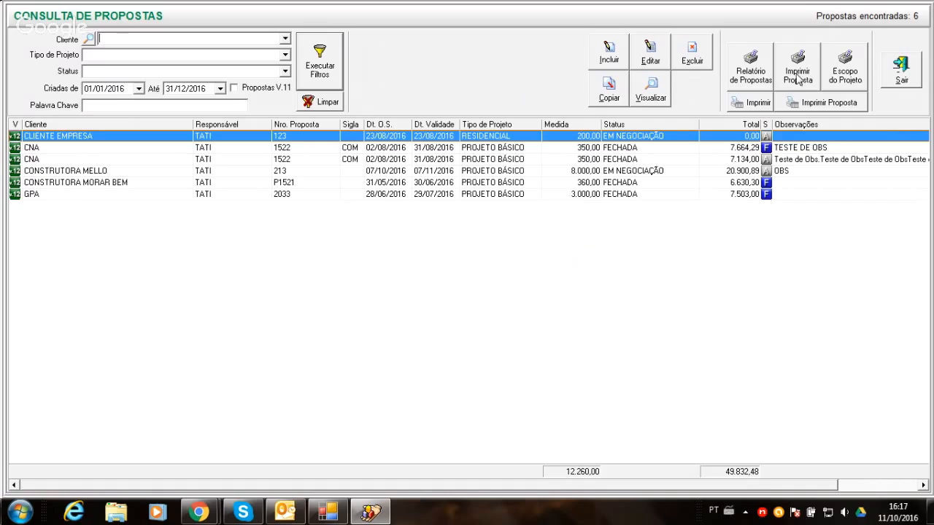
# - Generate the print preview of the CONSTRUTORA MELLO proposal with BDI embedded
pyautogui.click(769, 151)
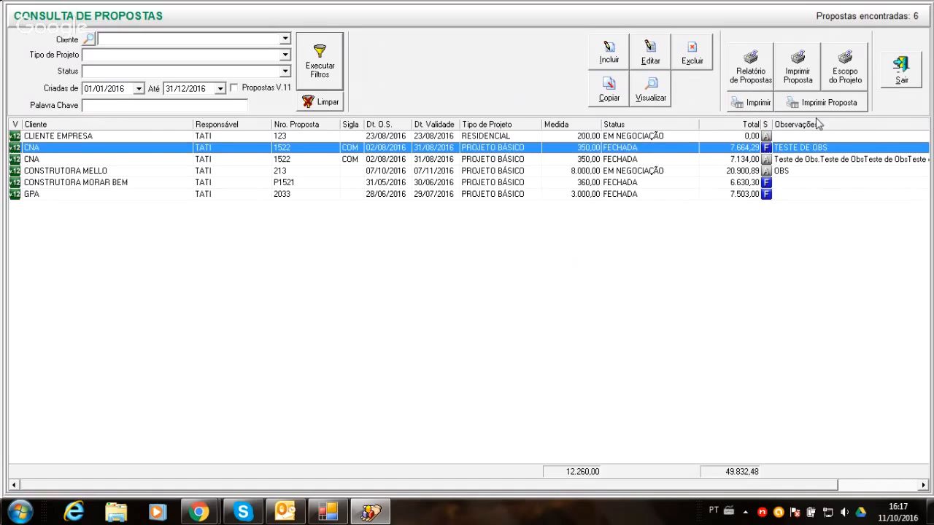
pyautogui.click(786, 160)
pyautogui.click(778, 171)
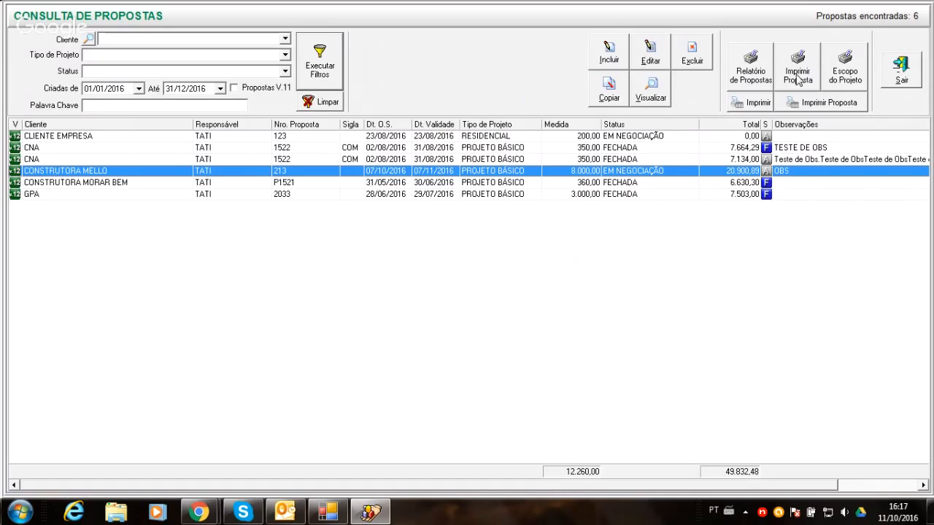
pyautogui.click(797, 73)
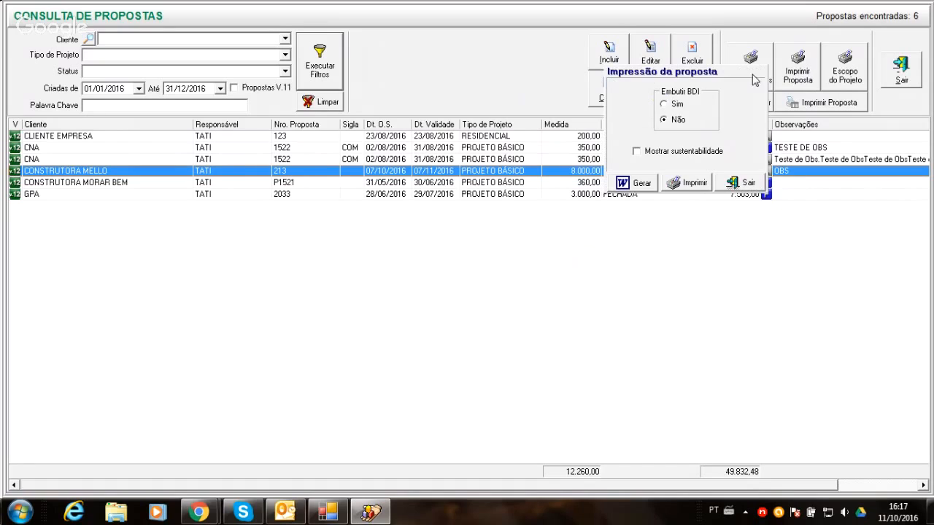
pyautogui.click(665, 104)
pyautogui.click(671, 184)
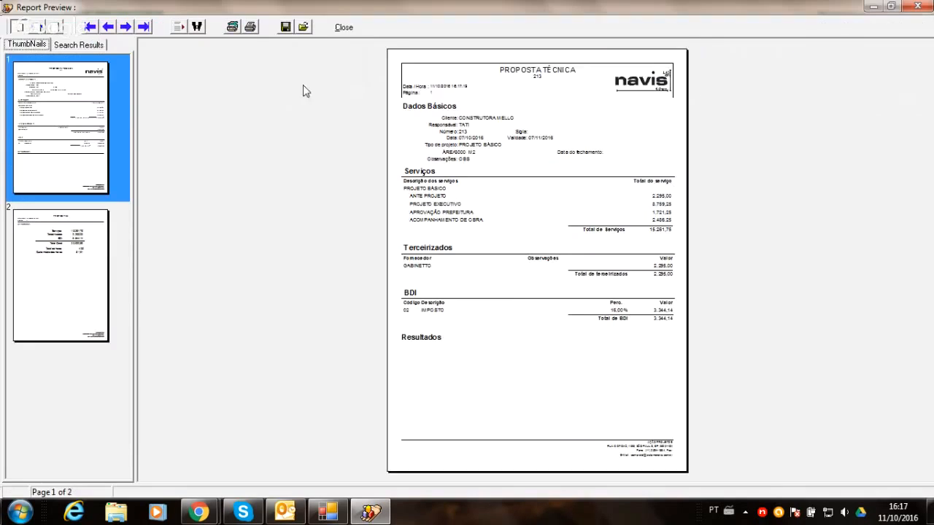
# - Review the services, outsourced items, BDI and results across both pages of the enlarged proposal preview, and close it
pyautogui.click(30, 32)
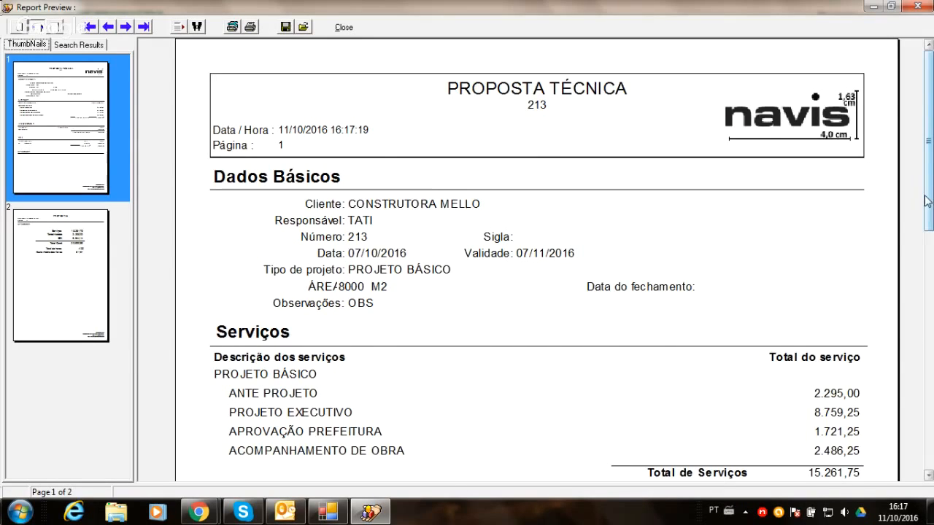
pyautogui.moveTo(927, 201); pyautogui.dragTo(919, 301)
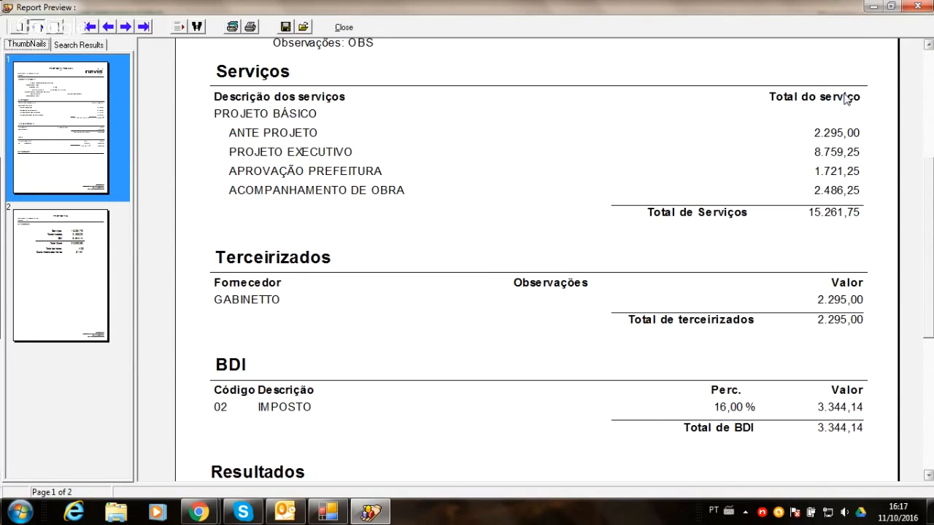
pyautogui.moveTo(931, 266); pyautogui.dragTo(918, 361)
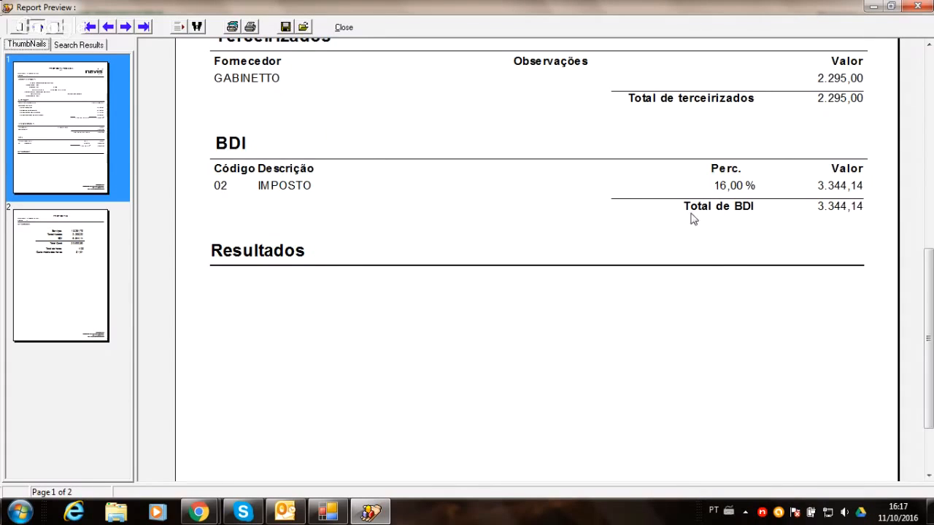
pyautogui.click(61, 277)
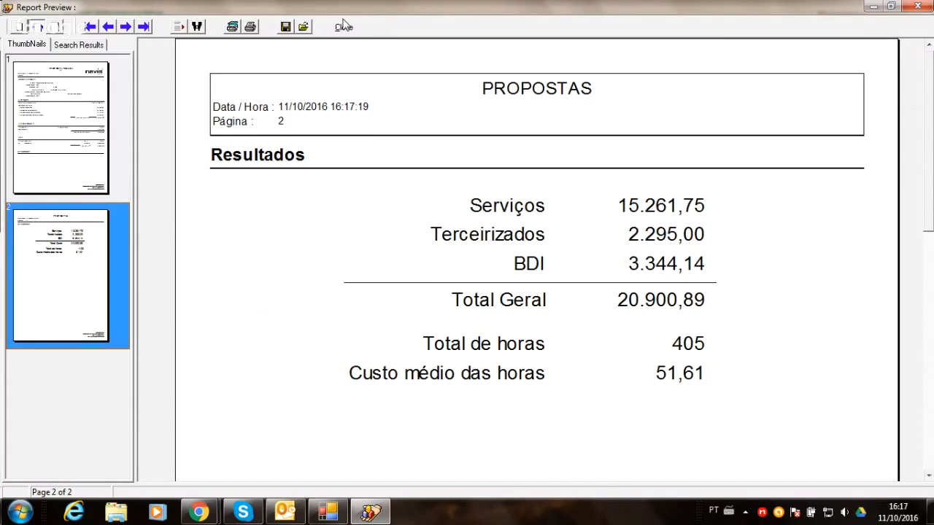
pyautogui.click(343, 28)
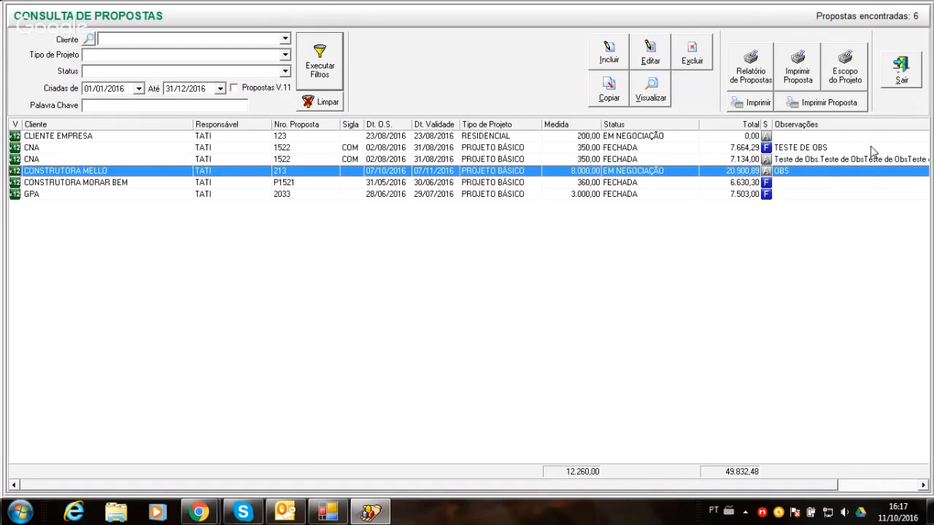
# - Open the print configuration for the CONSTRUTORA MELLO proposal and view the Local e data font settings without changing them
pyautogui.click(832, 103)
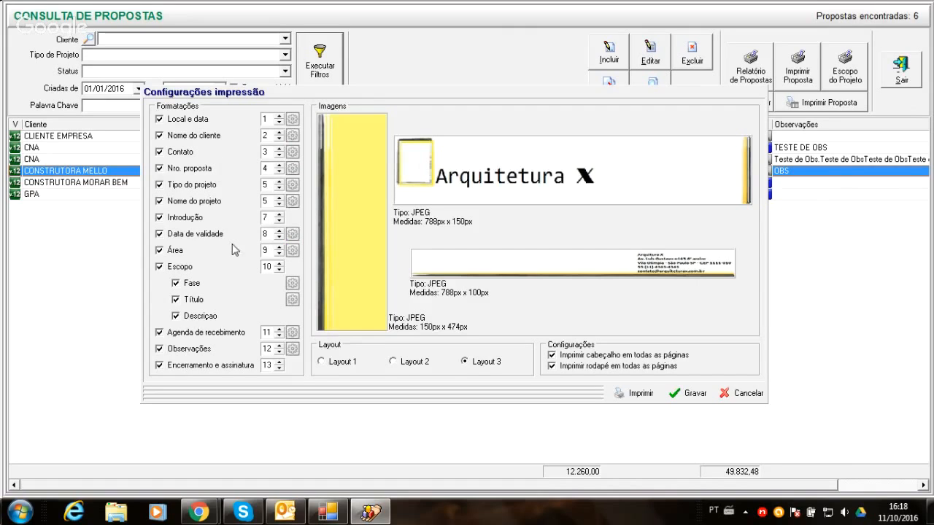
pyautogui.click(292, 119)
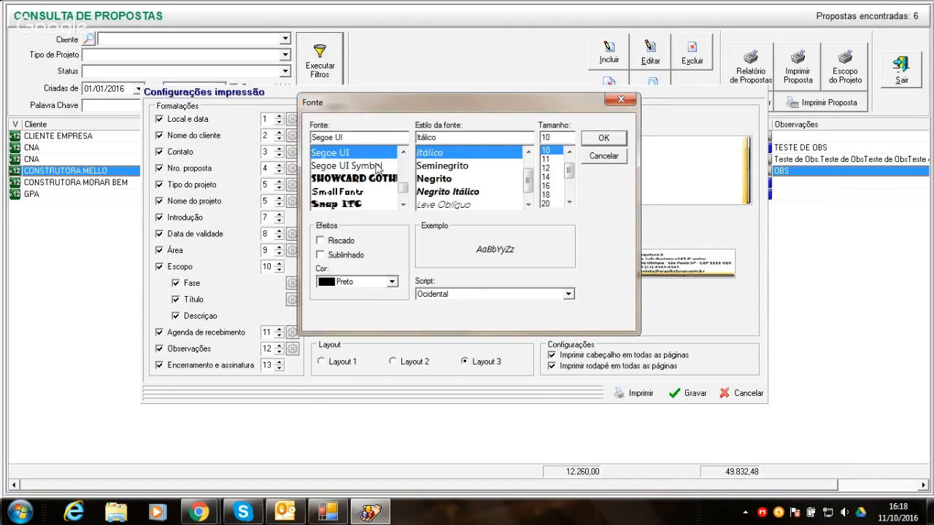
pyautogui.click(604, 156)
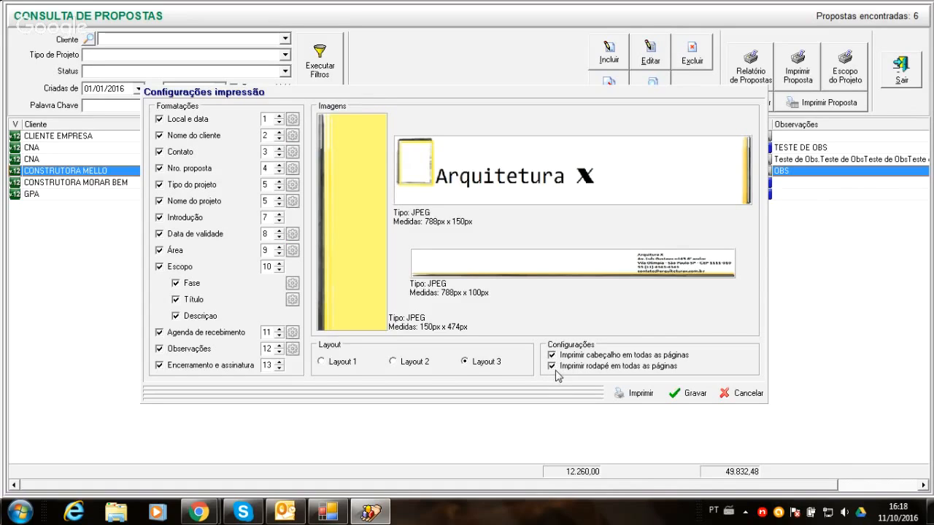
# - Set the print layout to Layout 1 and generate the proposal report, dismissing the antivirus scan notice
pyautogui.click(322, 362)
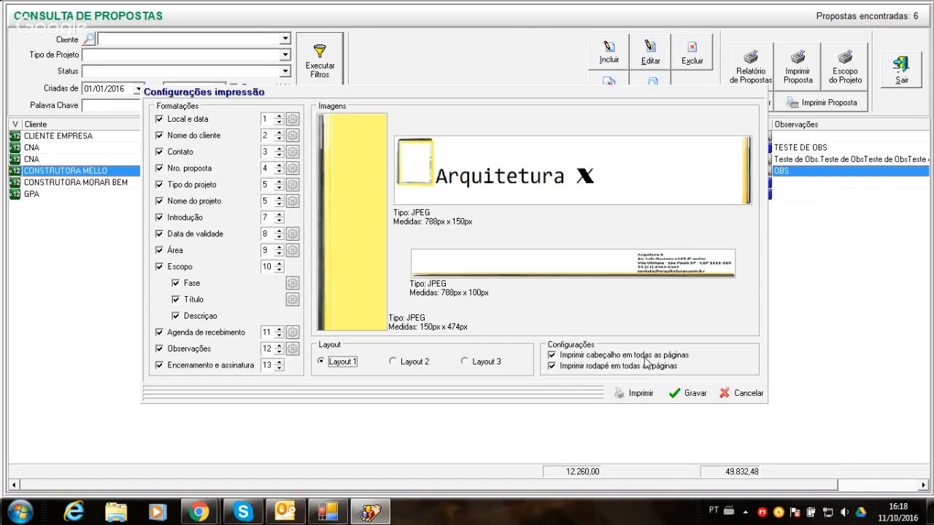
pyautogui.click(629, 394)
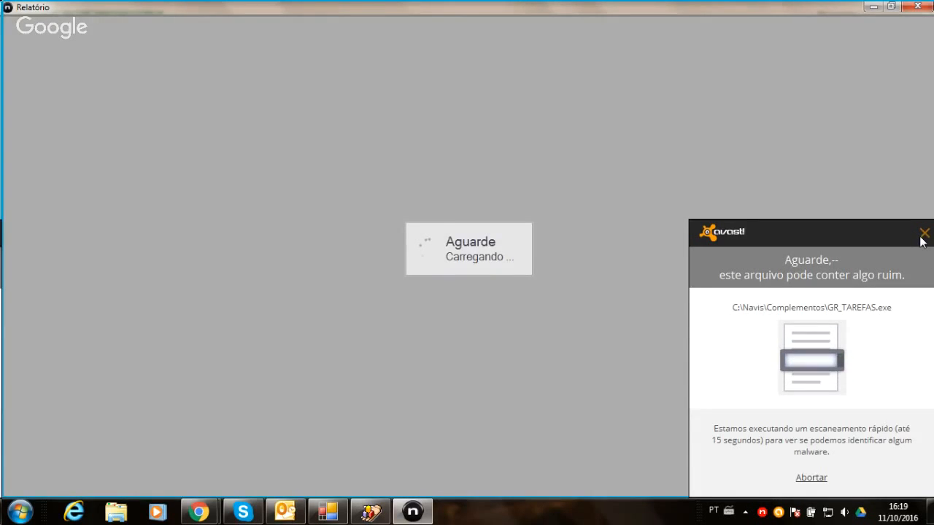
pyautogui.click(920, 236)
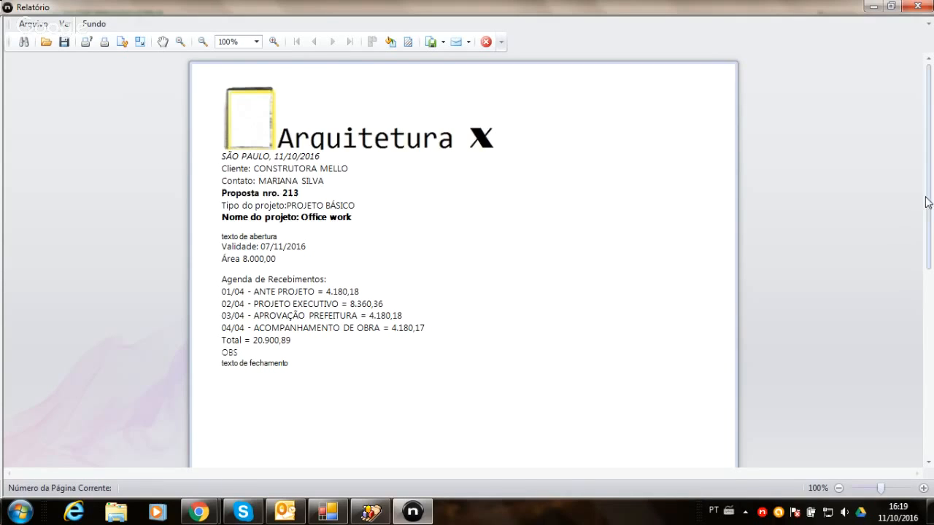
# - Review the CONSTRUTORA MELLO report down to its page footer and close the report window
pyautogui.moveTo(925, 202); pyautogui.dragTo(921, 410)
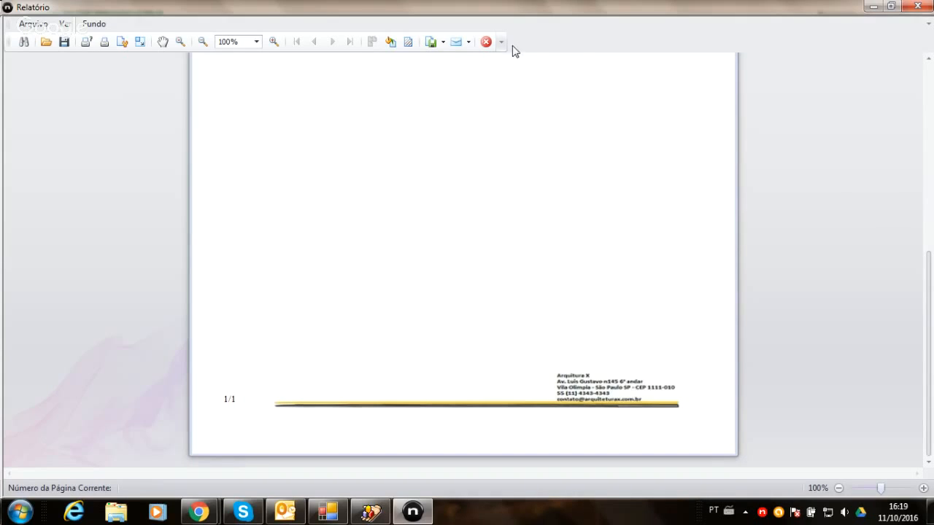
pyautogui.click(485, 43)
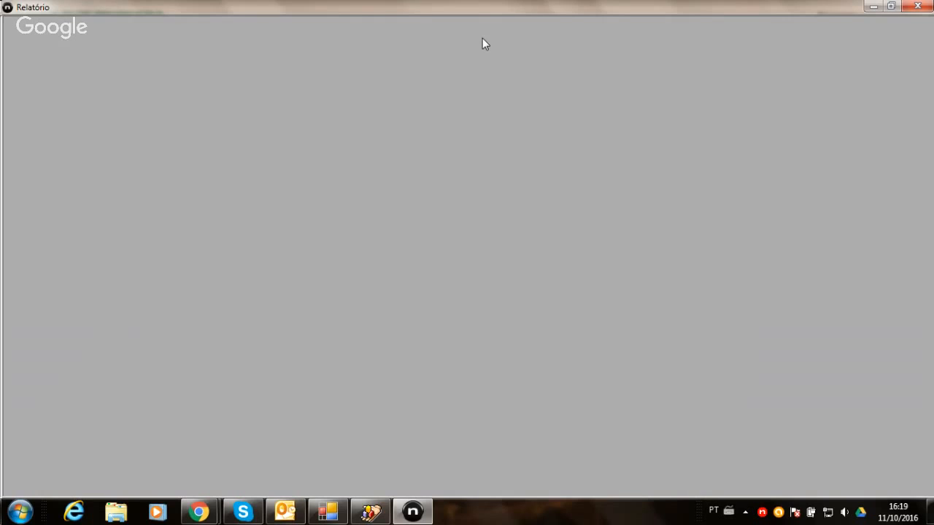
pyautogui.click(927, 4)
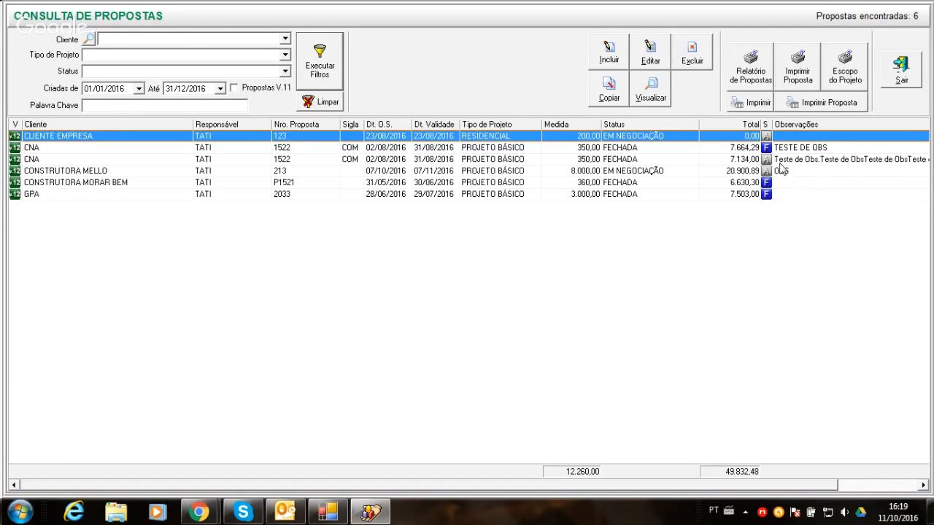
# - Generate the Layout 1 report of the CNA proposal worth 7.134,00, review it through the last page, and close it
pyautogui.click(778, 161)
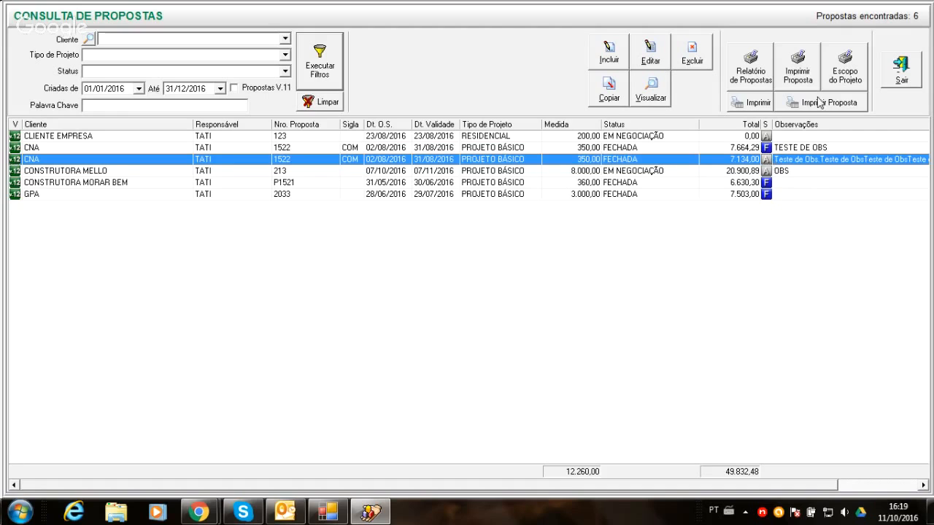
pyautogui.click(821, 102)
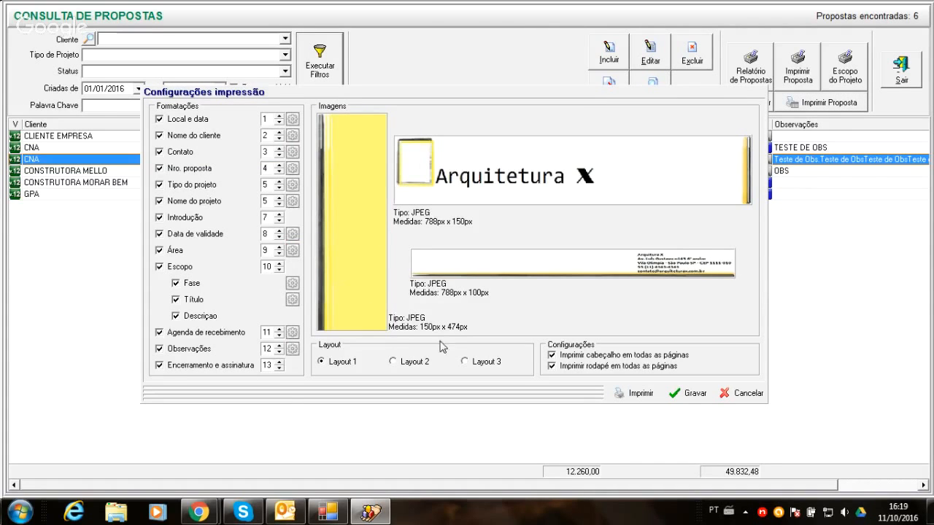
pyautogui.click(639, 395)
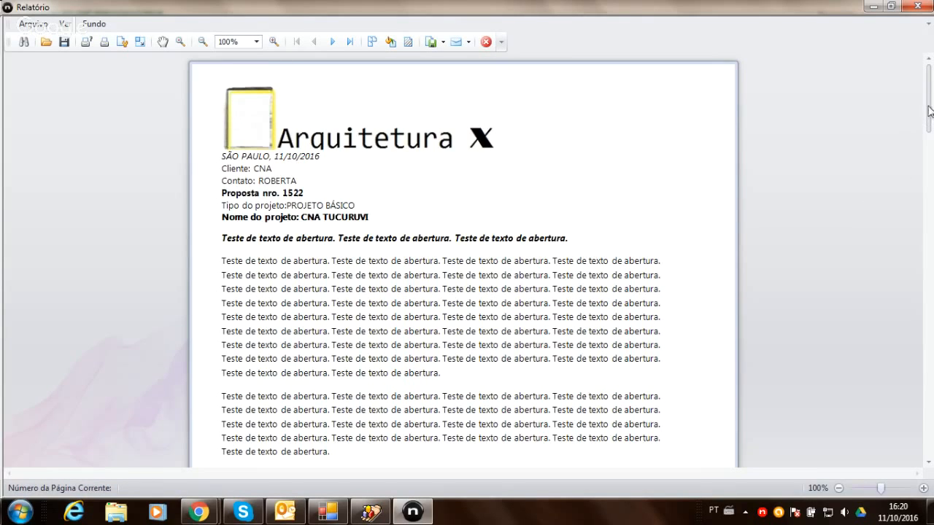
pyautogui.moveTo(929, 110)
pyautogui.mouseDown()
pyautogui.moveTo(931, 133)
pyautogui.moveTo(930, 113)
pyautogui.mouseUp()
pyautogui.moveTo(928, 124); pyautogui.dragTo(931, 292)
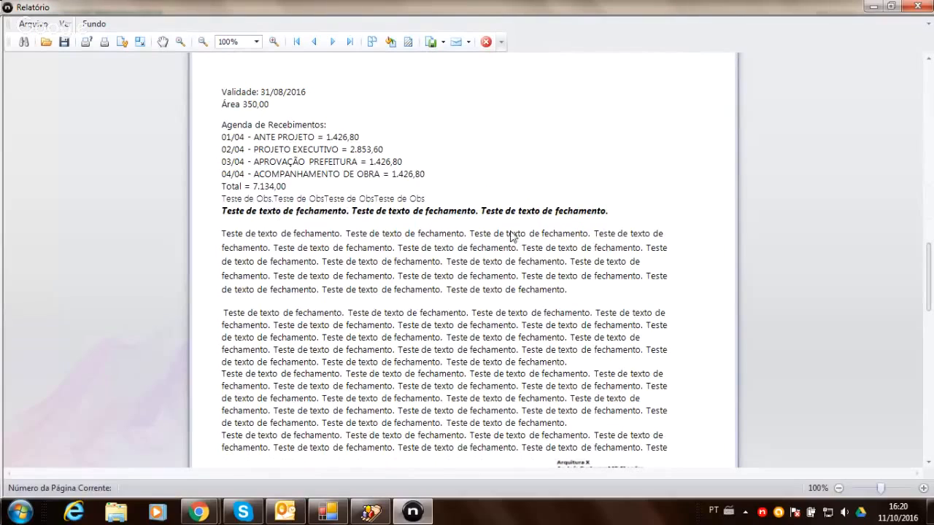
pyautogui.moveTo(924, 241); pyautogui.dragTo(930, 423)
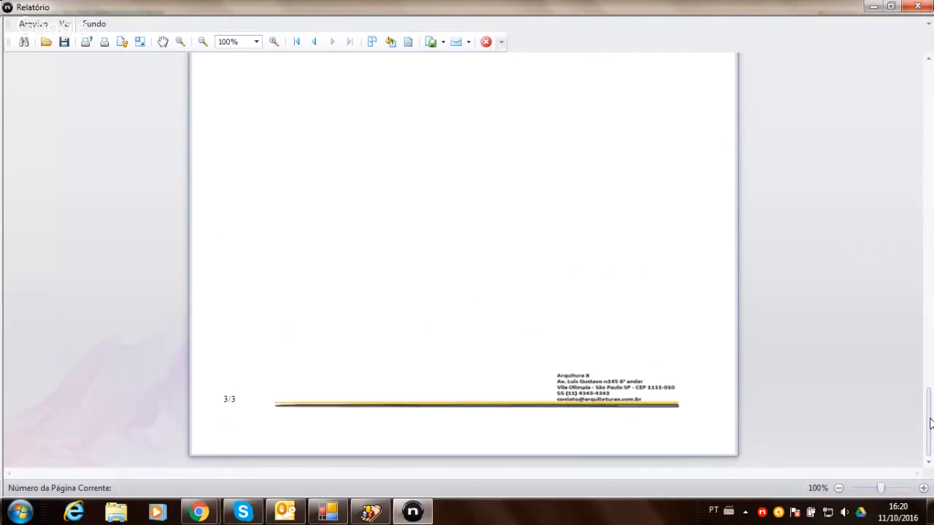
pyautogui.click(486, 42)
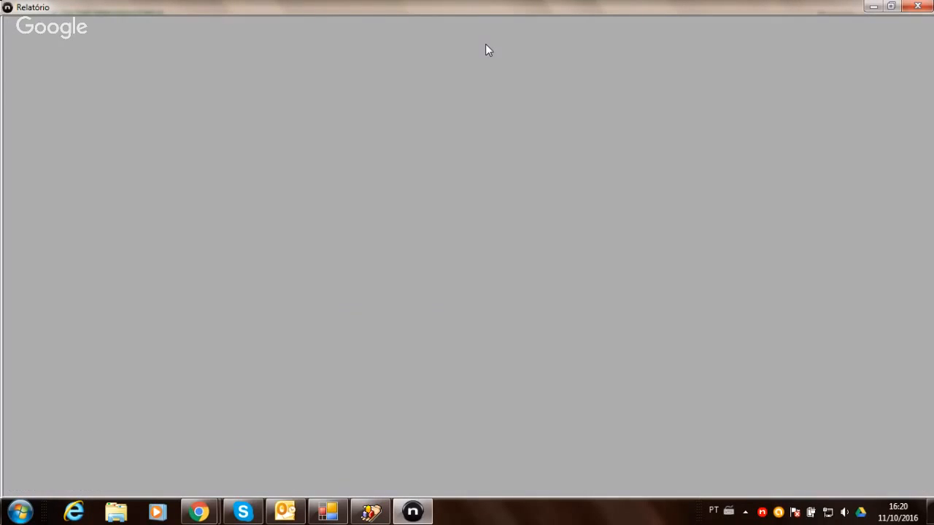
pyautogui.click(917, 6)
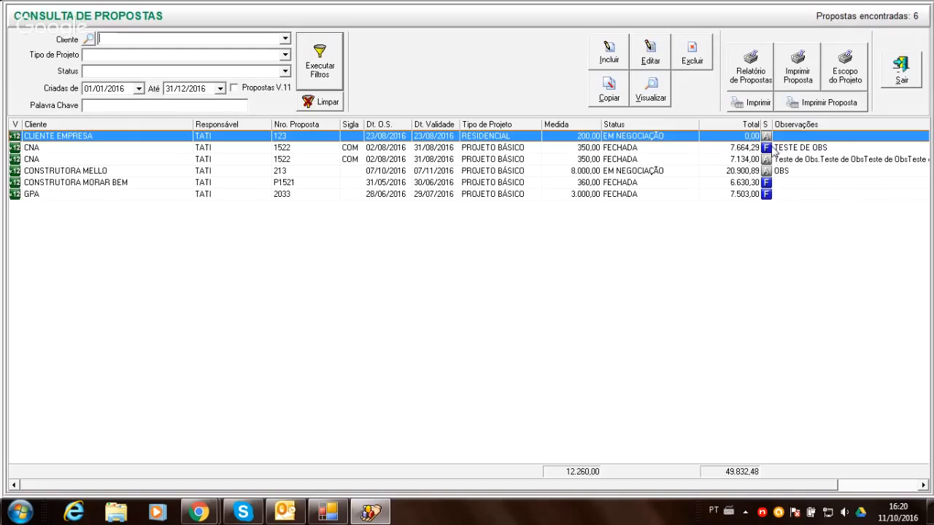
# - Generate the Layout 2 report of the CNA proposal worth 7.134,00, review its pages, and close the report window
pyautogui.click(775, 161)
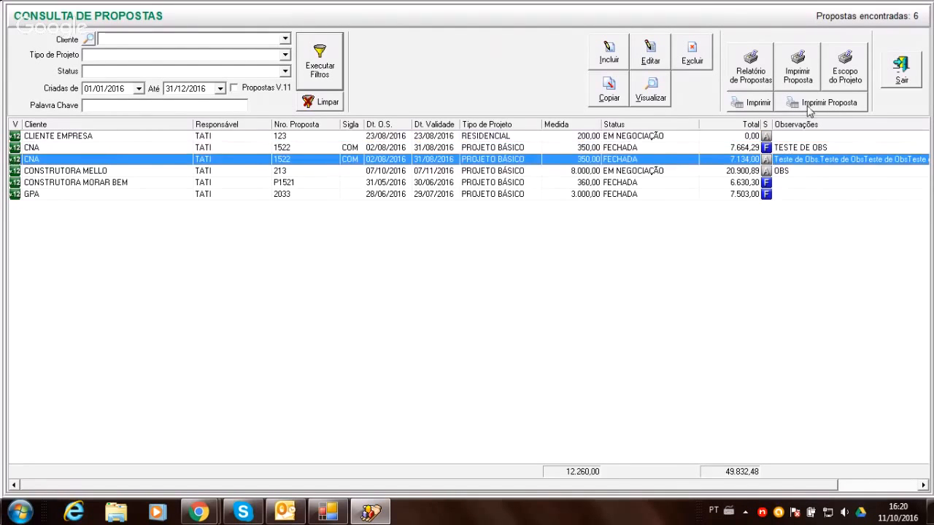
pyautogui.click(808, 106)
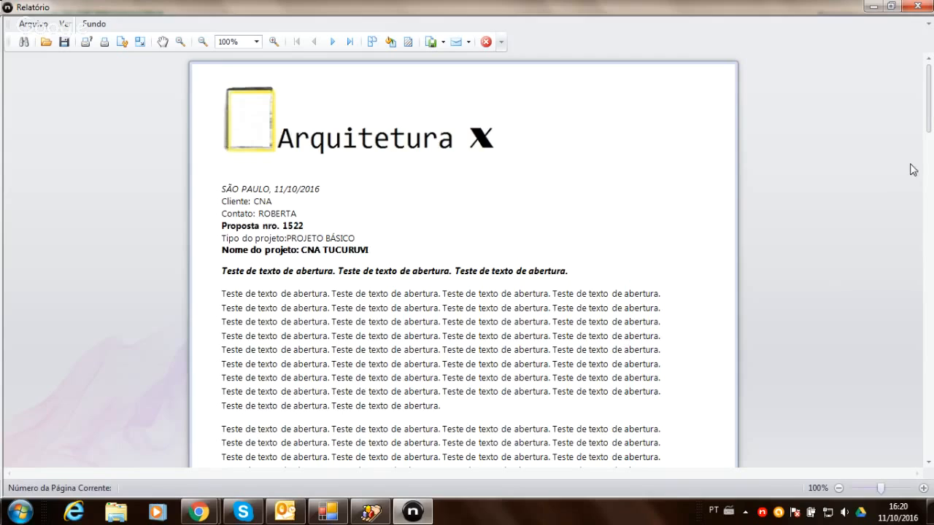
pyautogui.moveTo(928, 111); pyautogui.dragTo(932, 270)
pyautogui.click(487, 41)
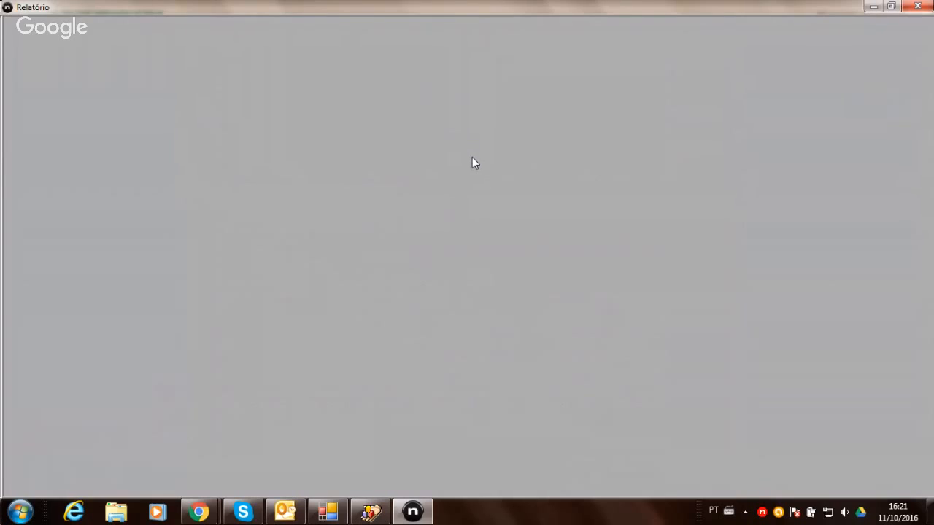
pyautogui.click(913, 7)
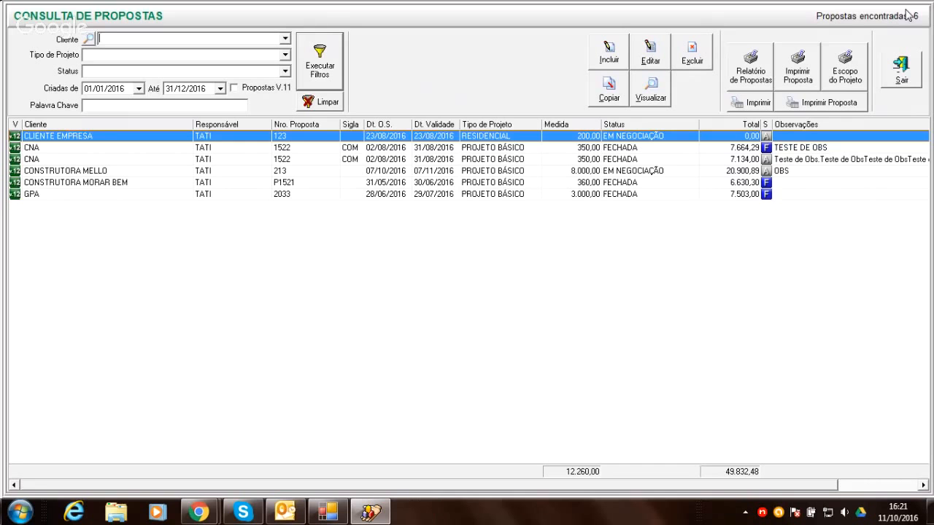
# - Generate the Layout 3 report of the CNA proposal worth 7.134,00, review it through the last page, and close it
pyautogui.click(760, 161)
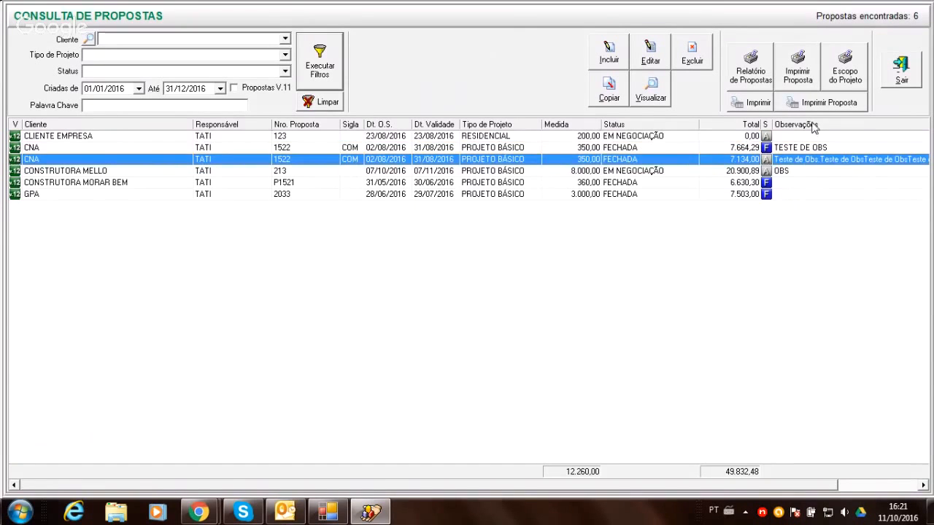
pyautogui.click(825, 103)
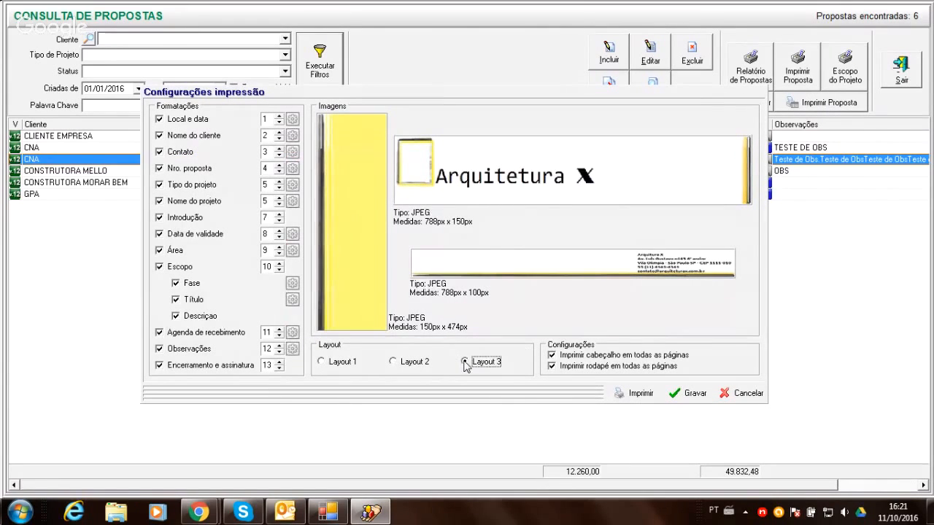
pyautogui.click(641, 395)
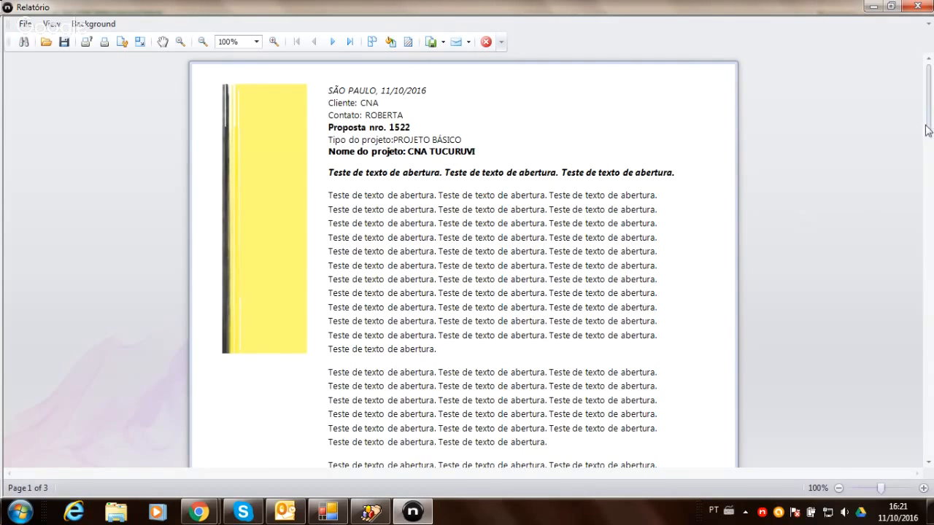
pyautogui.moveTo(929, 117); pyautogui.dragTo(930, 467)
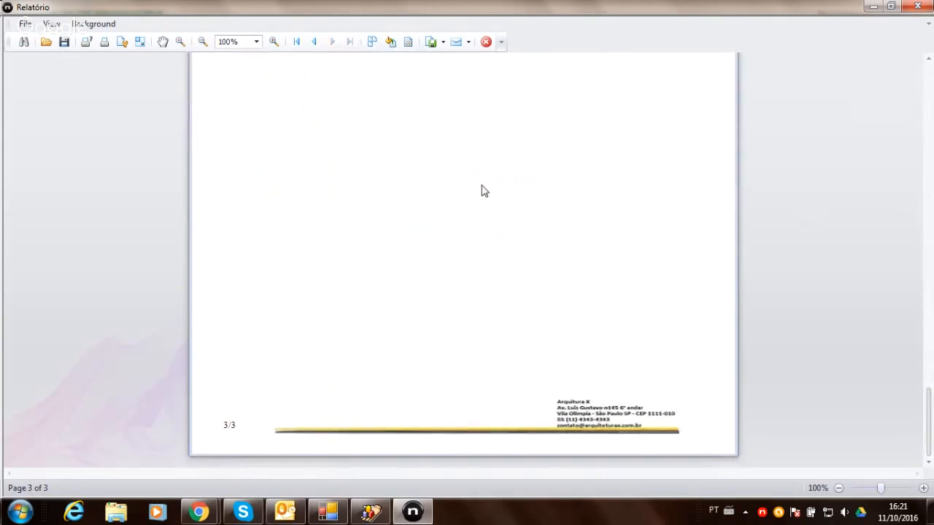
pyautogui.click(486, 43)
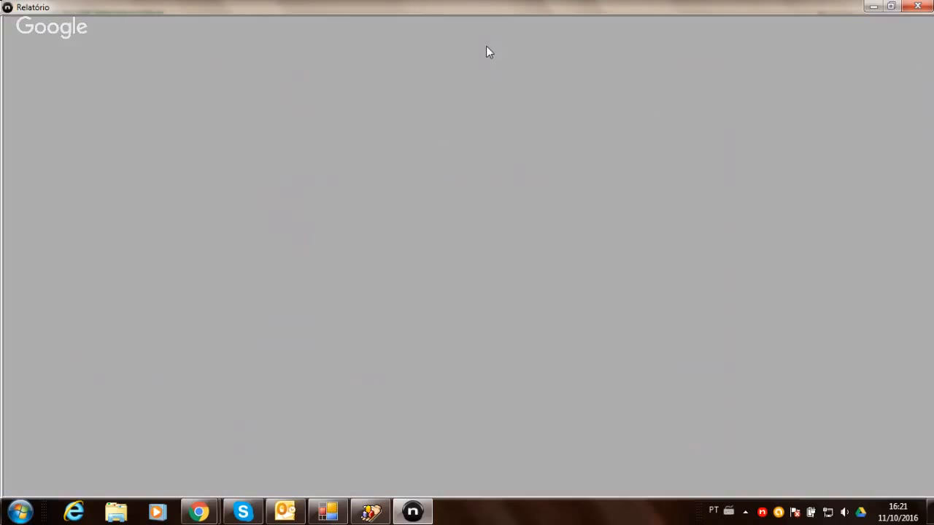
pyautogui.click(921, 7)
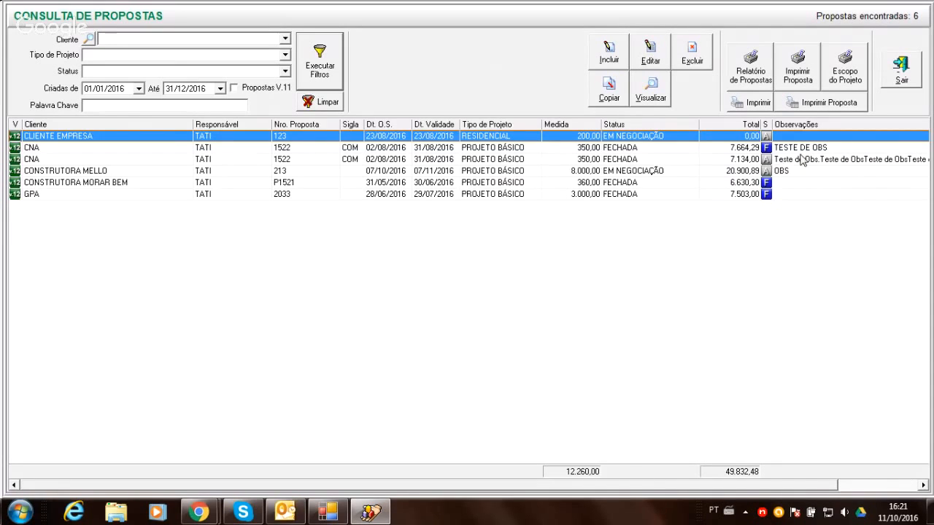
# - In the print configuration, order Nro. proposta 1, Contato 2, Nome do cliente 3 and Local e data 4, and set the Contato font color to Verde
pyautogui.click(837, 104)
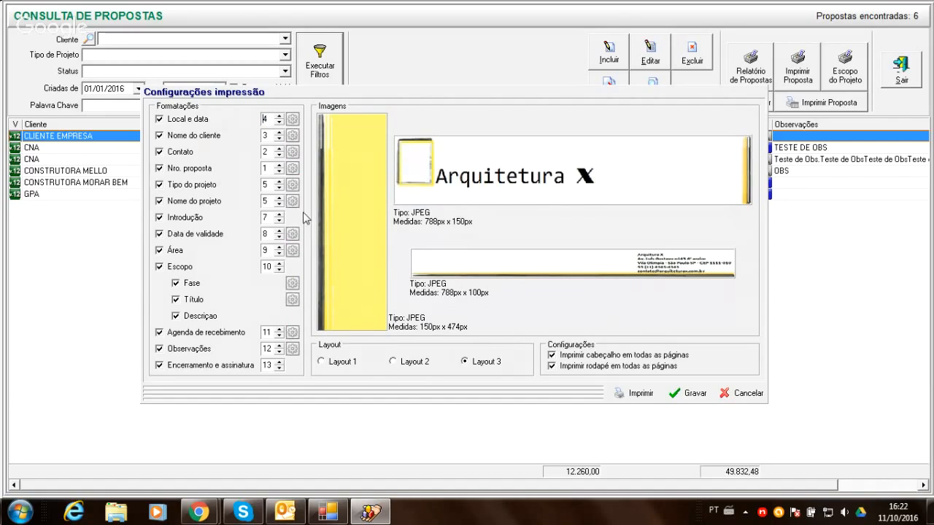
pyautogui.click(290, 153)
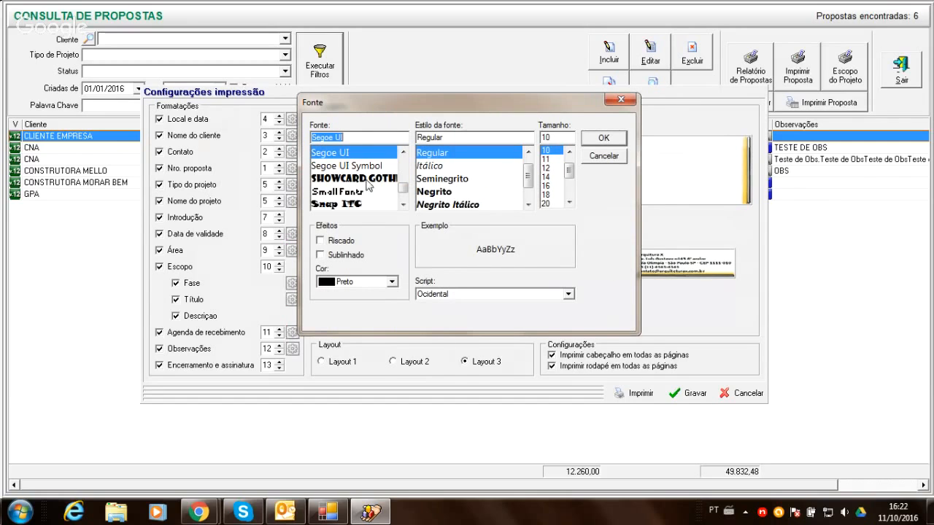
pyautogui.click(391, 282)
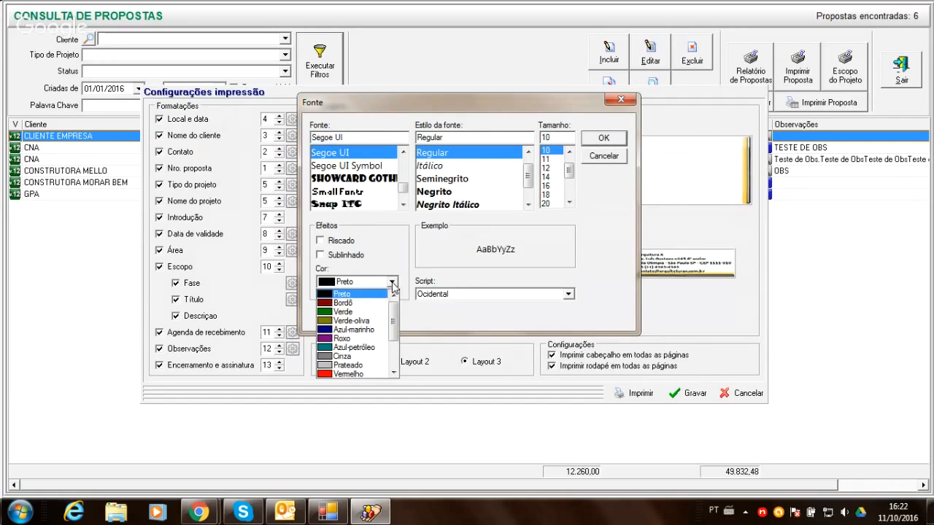
pyautogui.click(362, 312)
pyautogui.click(613, 145)
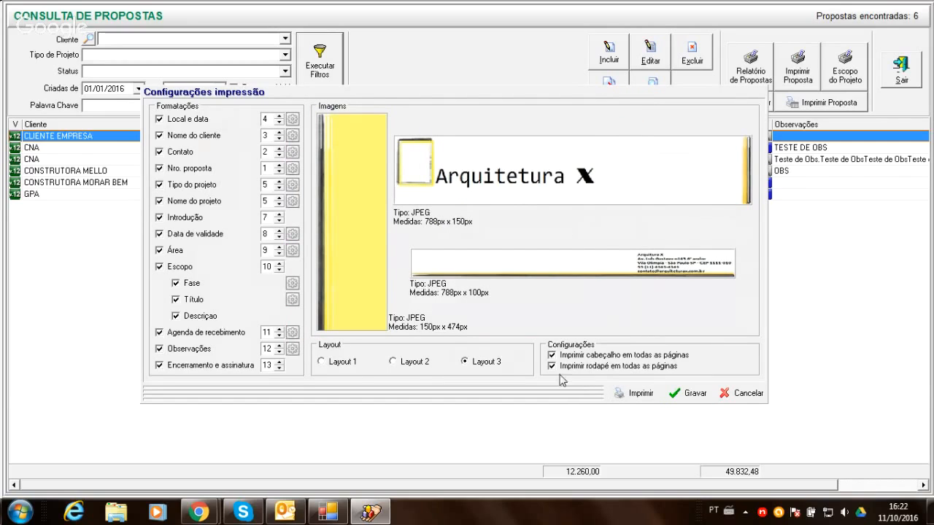
# - Set the print layout to Layout 2, generate the CLIENTE EMPRESA proposal report, and close it after viewing
pyautogui.click(394, 363)
pyautogui.click(642, 398)
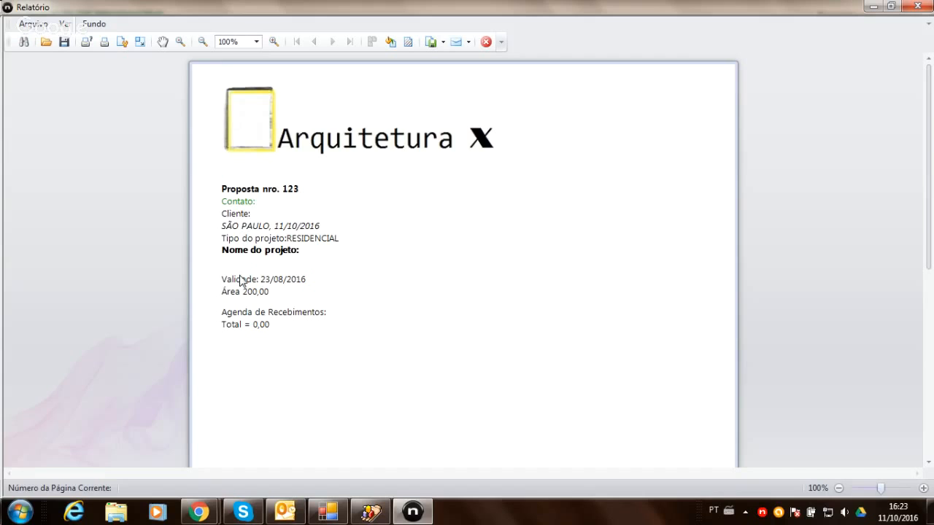
pyautogui.click(486, 42)
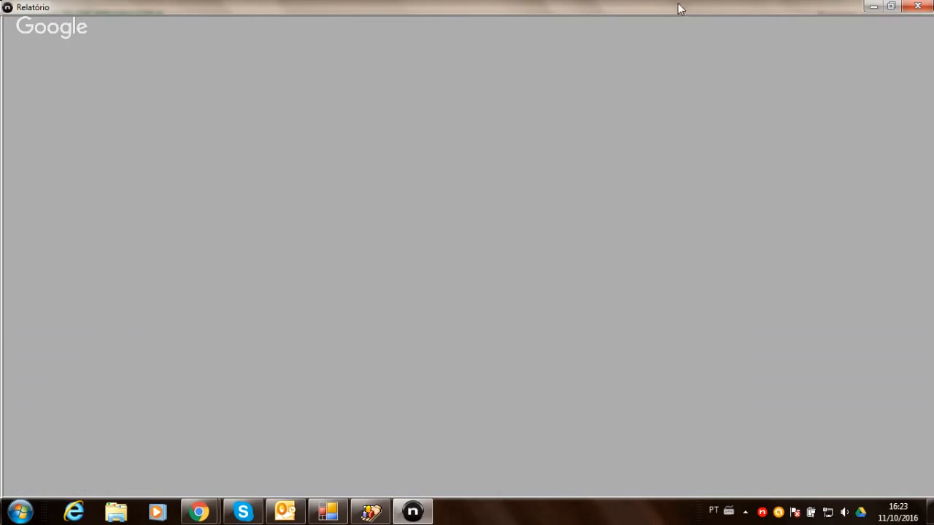
pyautogui.click(917, 6)
# - Generate the report of the CNA proposal worth 7.134,00 with the reordered fields, review it, and close the report window
pyautogui.click(797, 159)
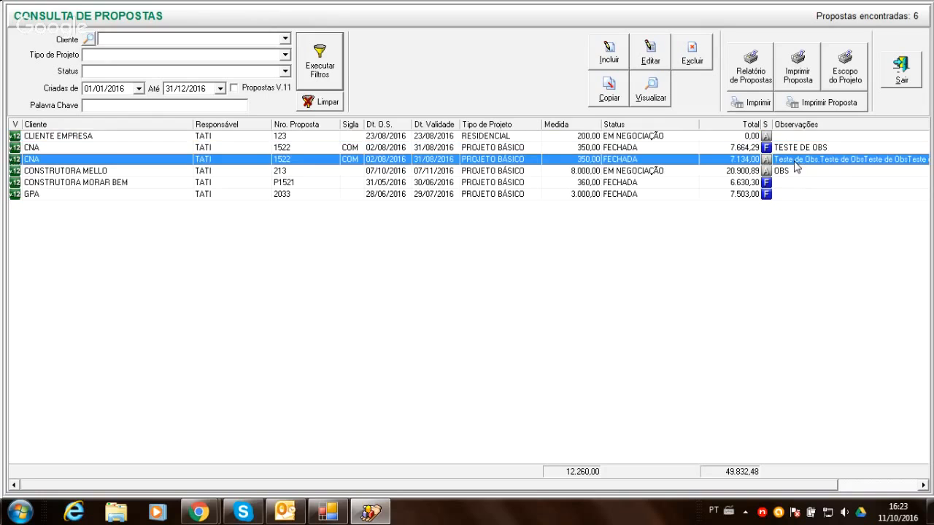
pyautogui.click(806, 103)
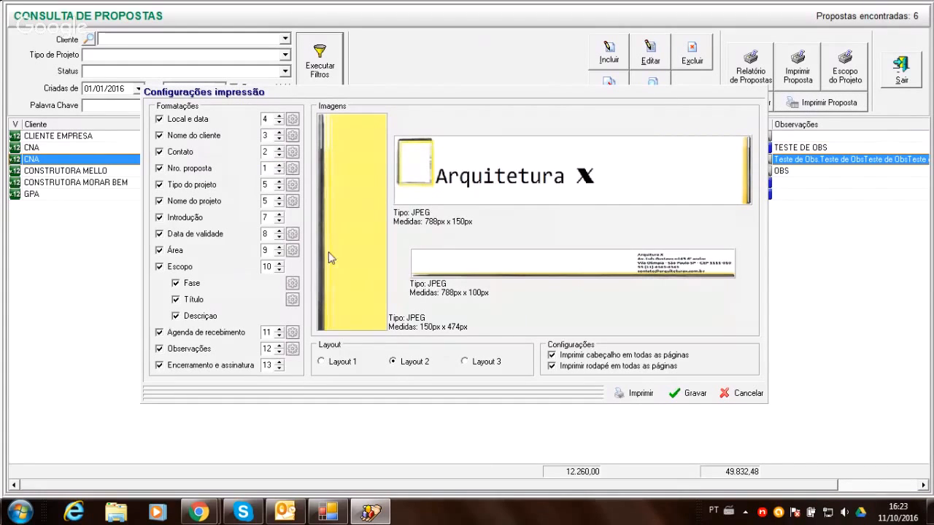
pyautogui.click(622, 394)
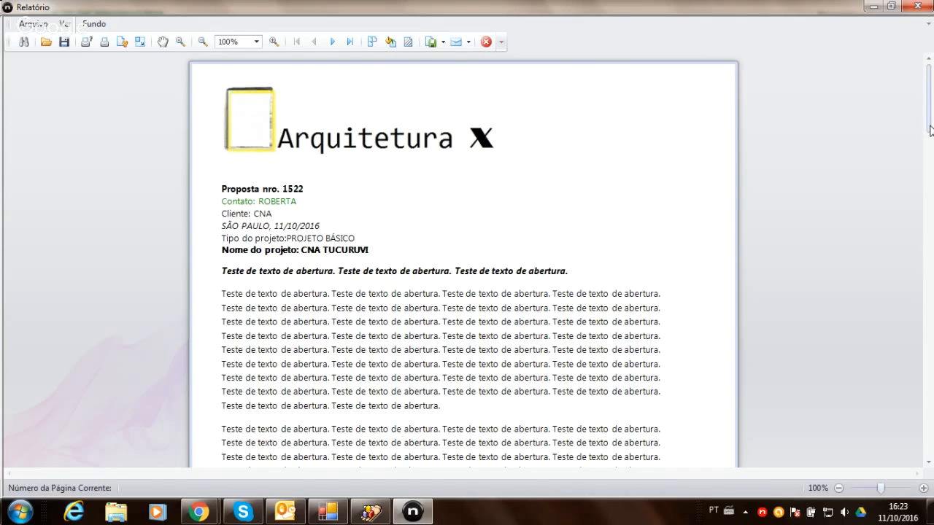
pyautogui.moveTo(931, 130)
pyautogui.mouseDown()
pyautogui.moveTo(902, 248)
pyautogui.moveTo(910, 425)
pyautogui.moveTo(932, 283)
pyautogui.moveTo(932, 120)
pyautogui.mouseUp()
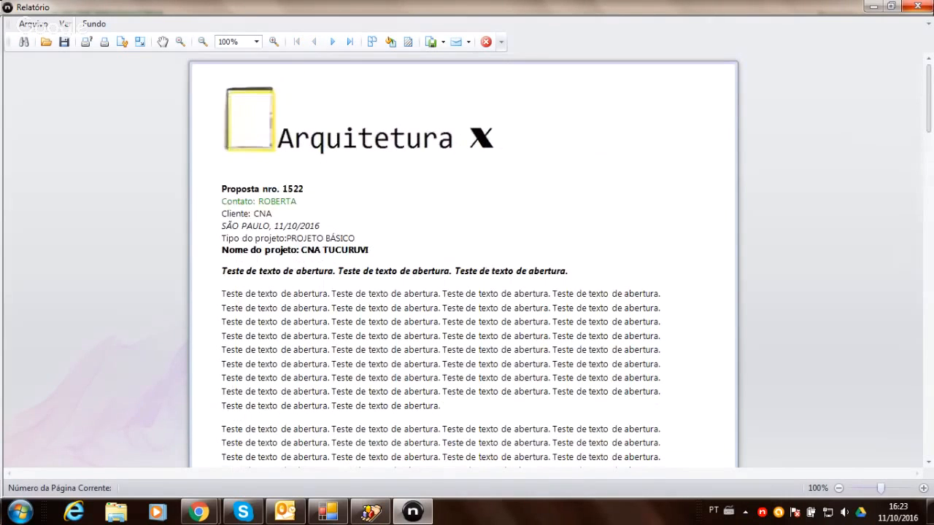
pyautogui.click(486, 42)
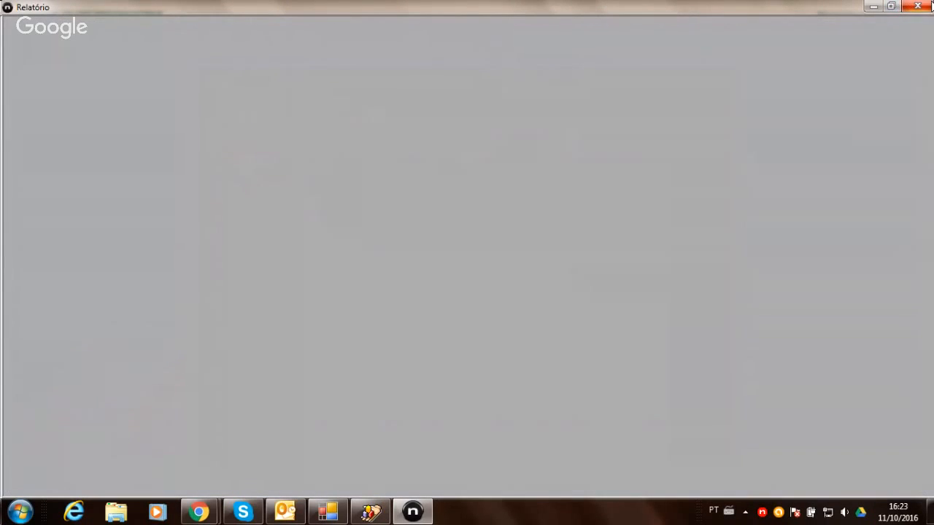
pyautogui.click(929, 4)
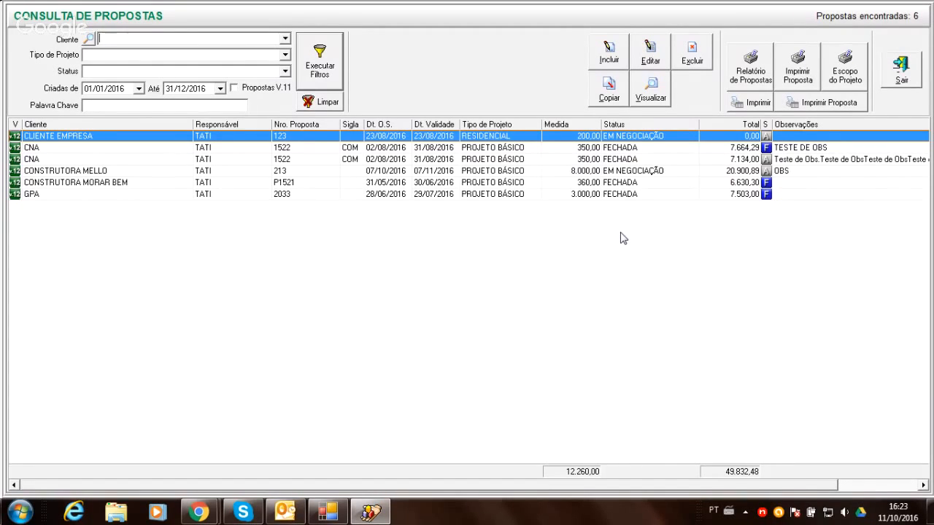
# - Save the proposal print configuration with Layout 2 and the header and footer printed on all pages
pyautogui.click(834, 110)
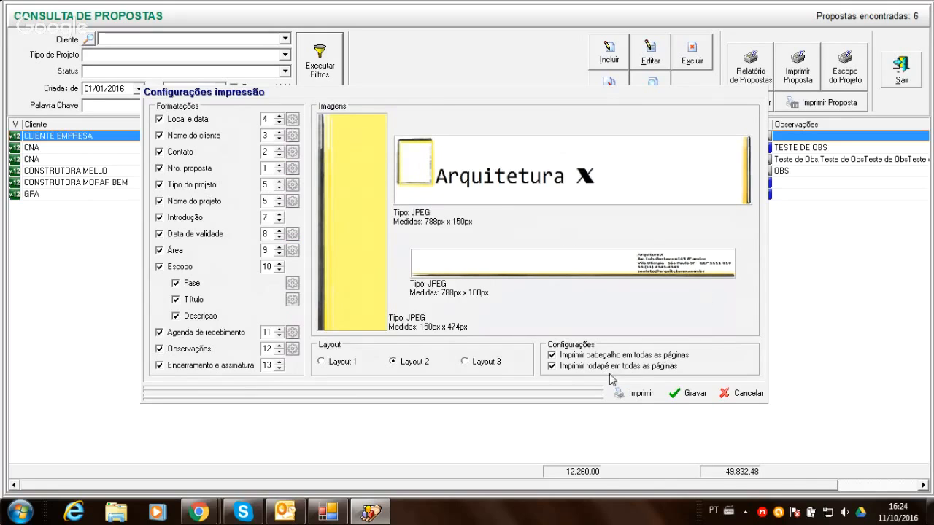
pyautogui.click(677, 392)
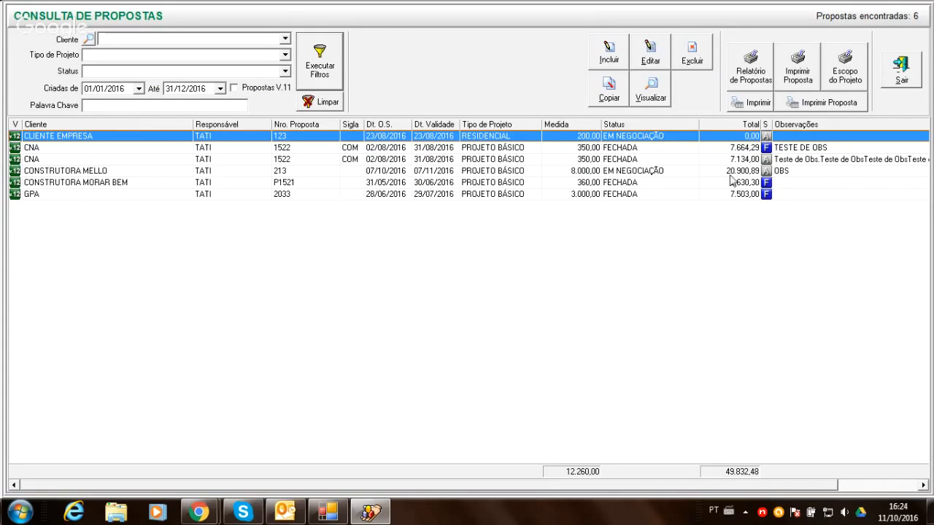
pyautogui.click(782, 160)
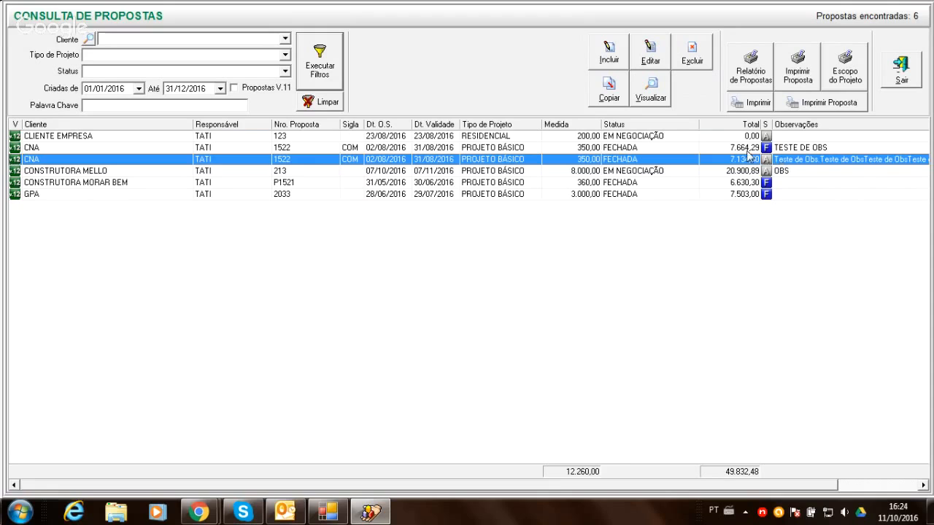
# - Open the CONSTRUTORA MELLO proposal for editing and review its calculation memory, results and receivables schedule, returning to the basic data
pyautogui.doubleClick(738, 173)
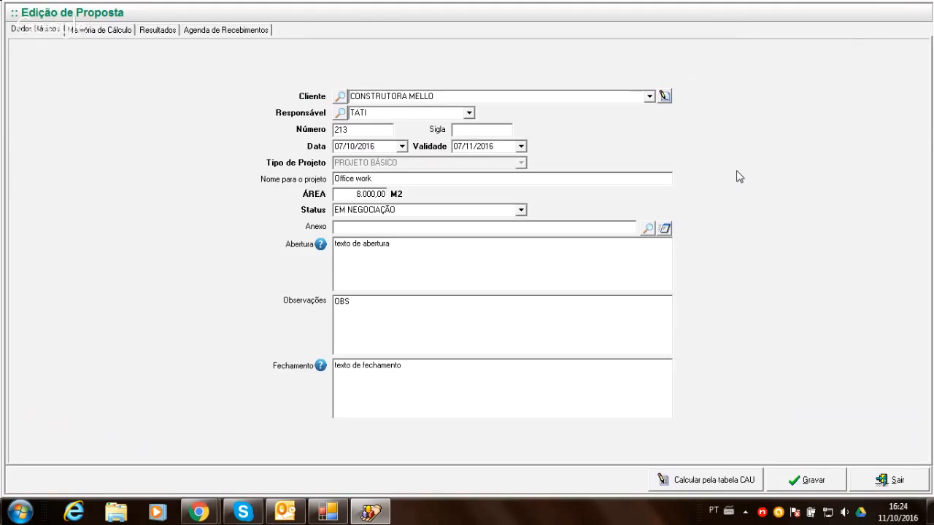
pyautogui.click(100, 33)
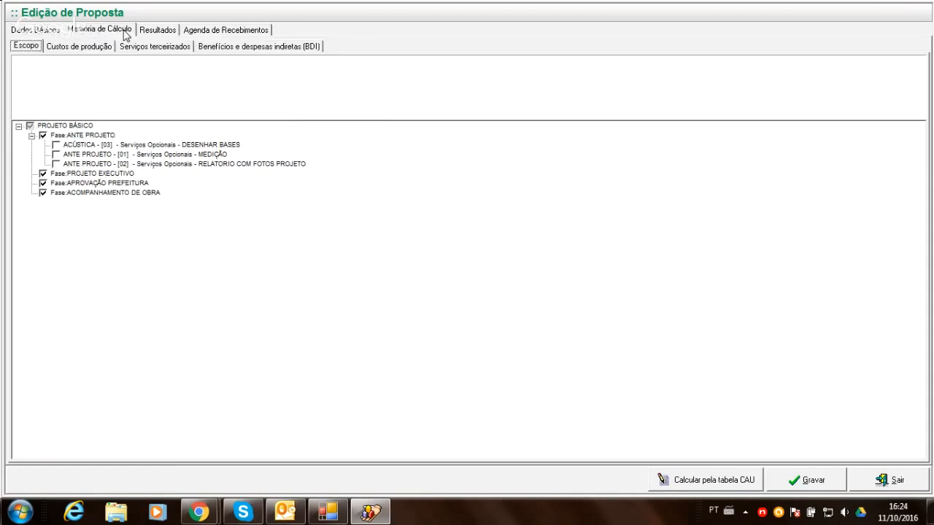
pyautogui.click(146, 33)
pyautogui.click(216, 30)
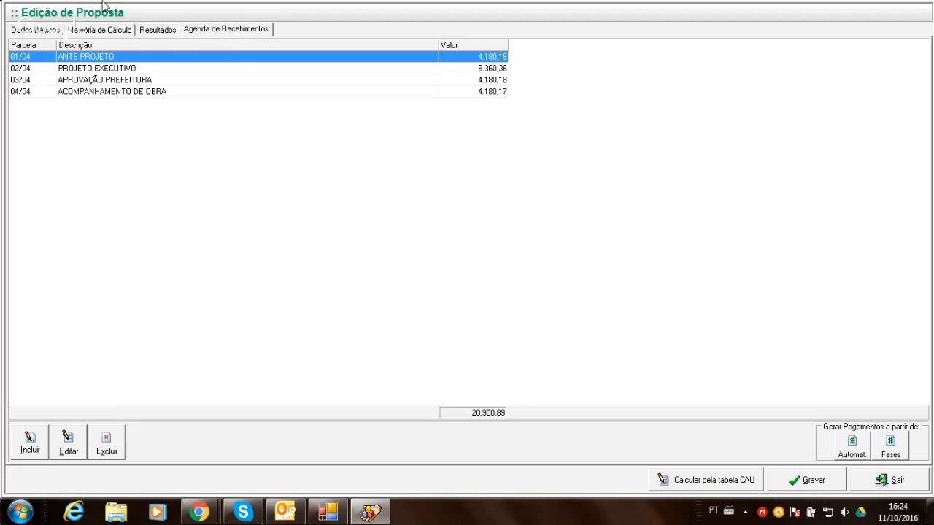
pyautogui.click(20, 30)
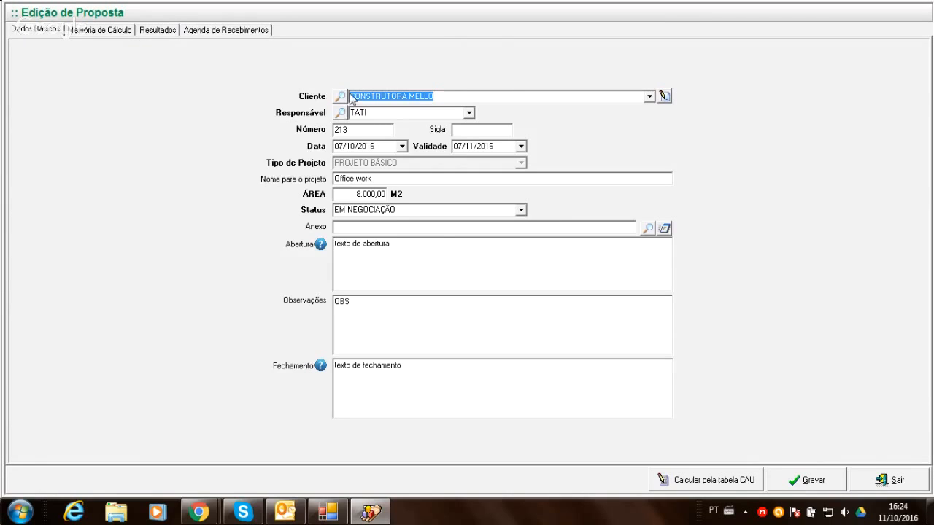
# - Change the CONSTRUTORA MELLO proposal status to FECHADA and save the proposal
pyautogui.click(521, 210)
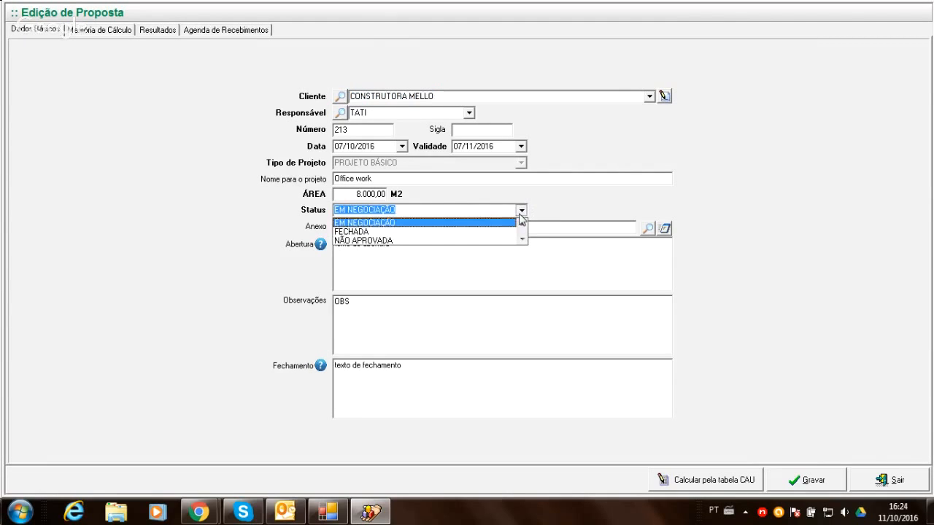
pyautogui.click(478, 232)
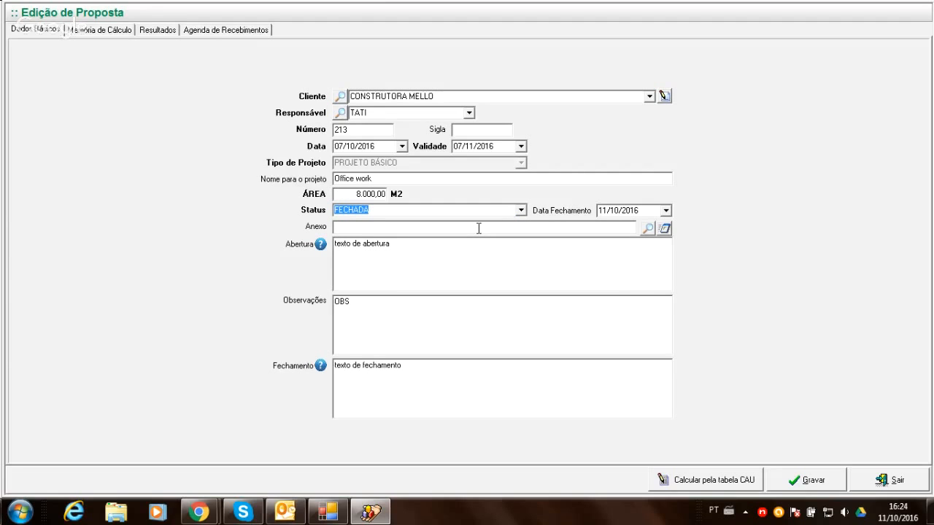
pyautogui.click(811, 486)
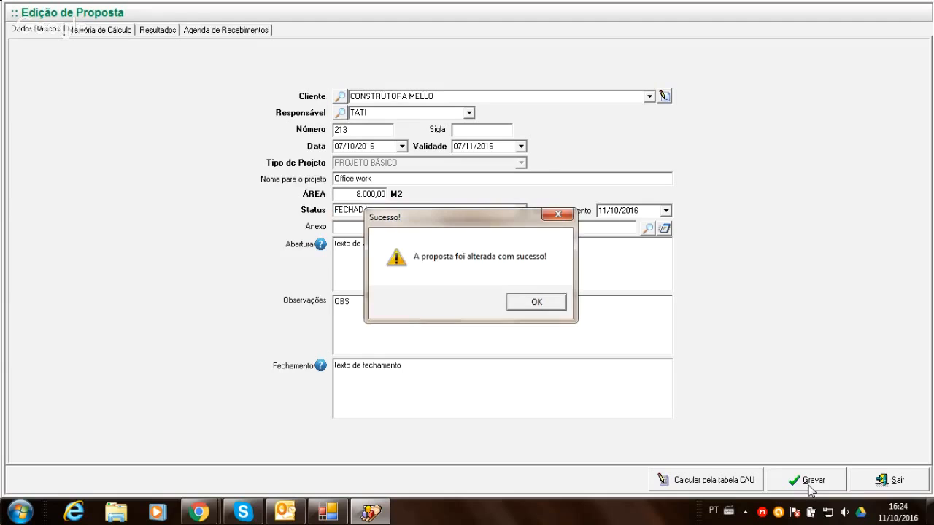
pyautogui.click(536, 302)
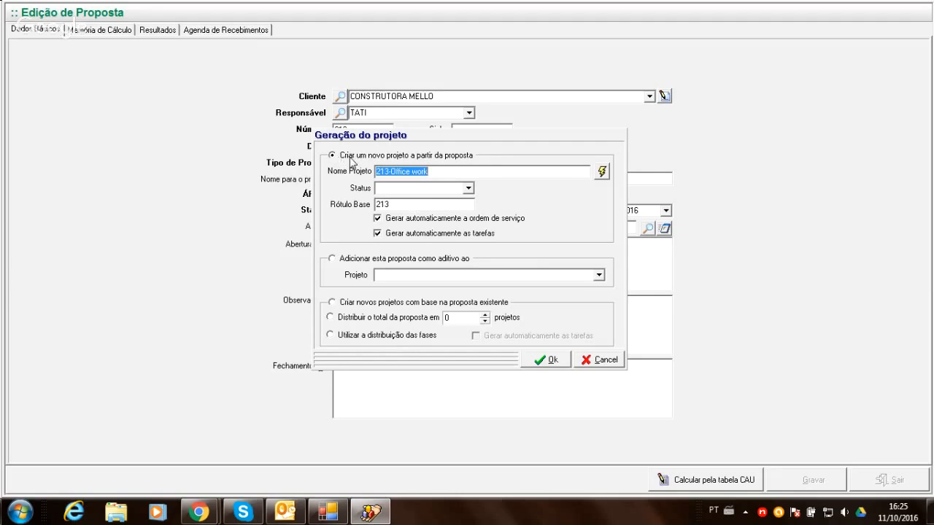
# - Name the project generated from the proposal 1652 - Office work
pyautogui.click(432, 171)
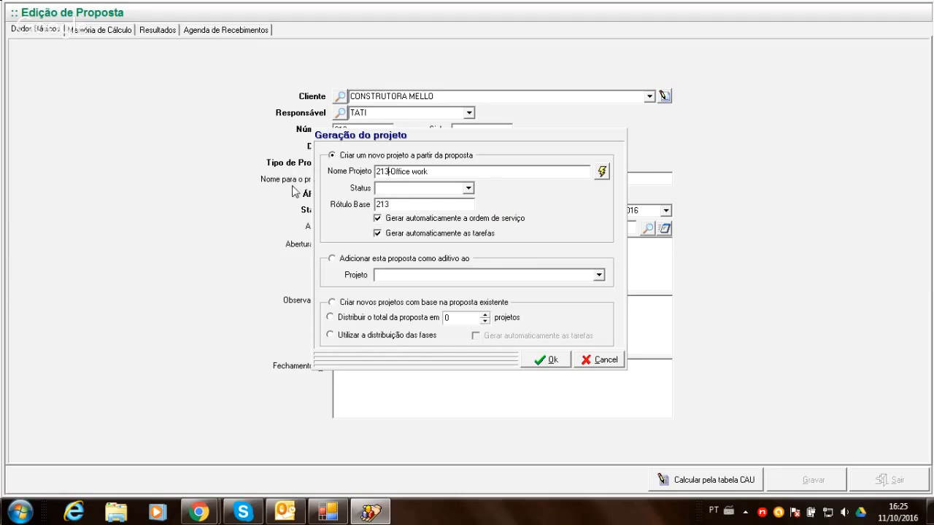
pyautogui.press('BackSpace')
pyautogui.press('BackSpace')
pyautogui.press('BackSpace')
pyautogui.write('1652')
pyautogui.press('Delete')
pyautogui.click(396, 173)
# - Set the Rótulo Base of the new project to 1652
pyautogui.doubleClick(391, 206)
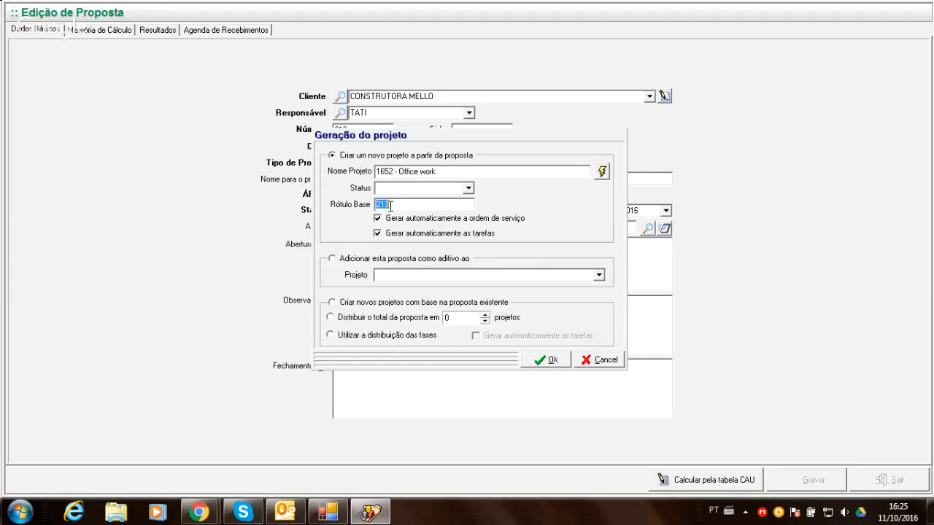
pyautogui.click(390, 206)
pyautogui.press('BackSpace')
pyautogui.press('BackSpace')
pyautogui.press('BackSpace')
pyautogui.write('1652 -')
# - Append a trailing " -" to the project name and set the project status to ANDAMENTO
pyautogui.click(468, 189)
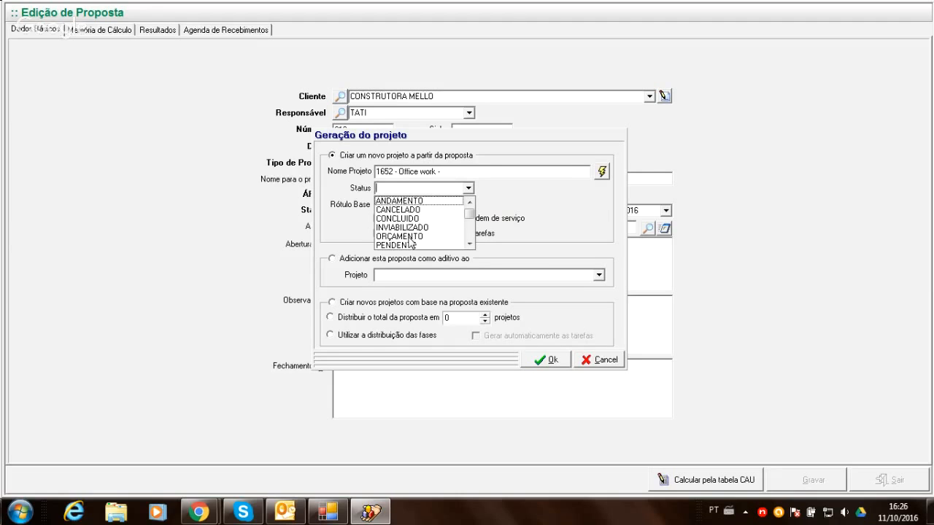
pyautogui.click(414, 202)
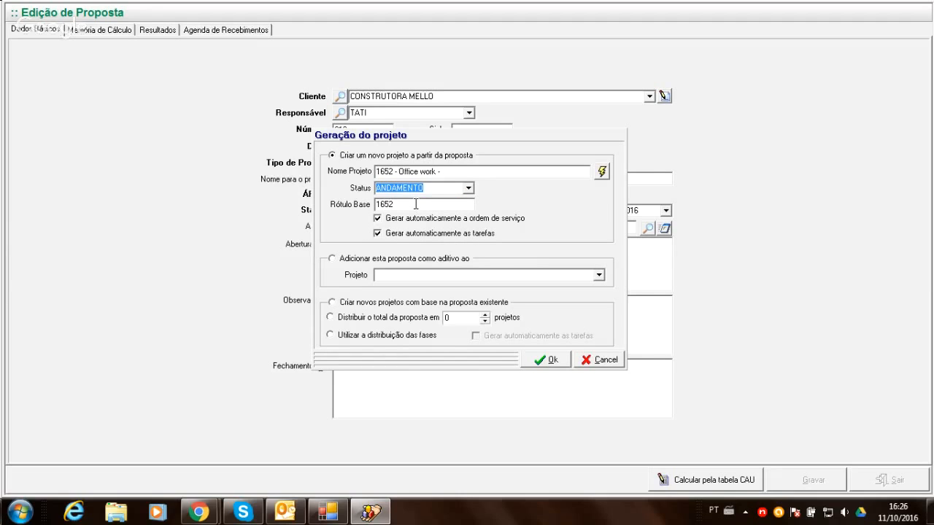
pyautogui.click(416, 204)
pyautogui.write('gfdsd')
pyautogui.press('BackSpace')
pyautogui.press('BackSpace')
pyautogui.press('BackSpace')
pyautogui.press('BackSpace')
pyautogui.press('BackSpace')
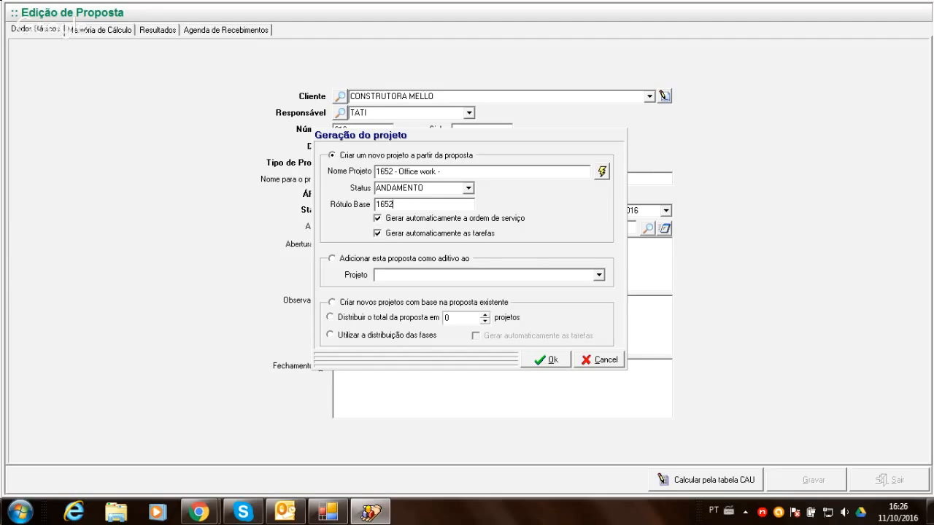
pyautogui.write('LKJ')
pyautogui.press('BackSpace')
pyautogui.press('BackSpace')
pyautogui.press('BackSpace')
pyautogui.click(374, 172)
pyautogui.write('t')
pyautogui.press('BackSpace')
pyautogui.moveTo(393, 205); pyautogui.dragTo(362, 209)
pyautogui.click(465, 209)
# - Turn off automatic task generation for the new project while keeping automatic service order generation enabled
pyautogui.click(378, 220)
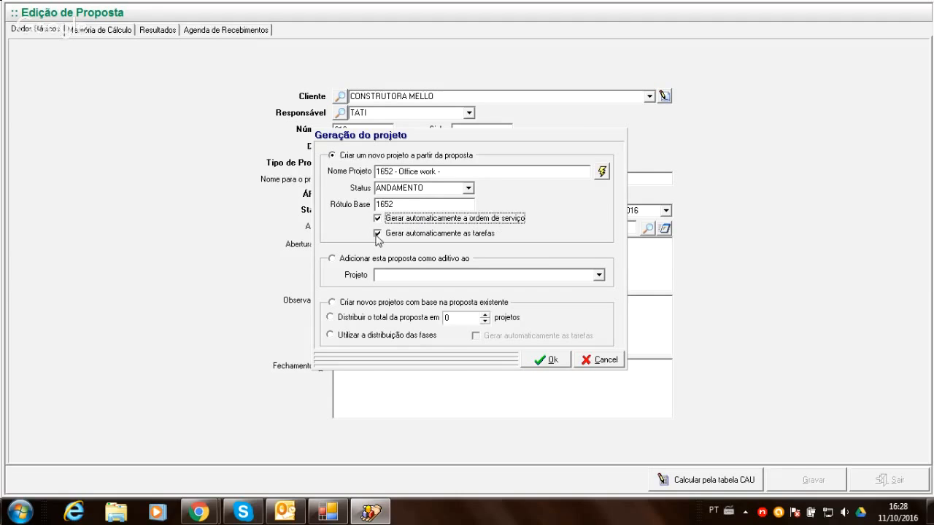
pyautogui.click(377, 233)
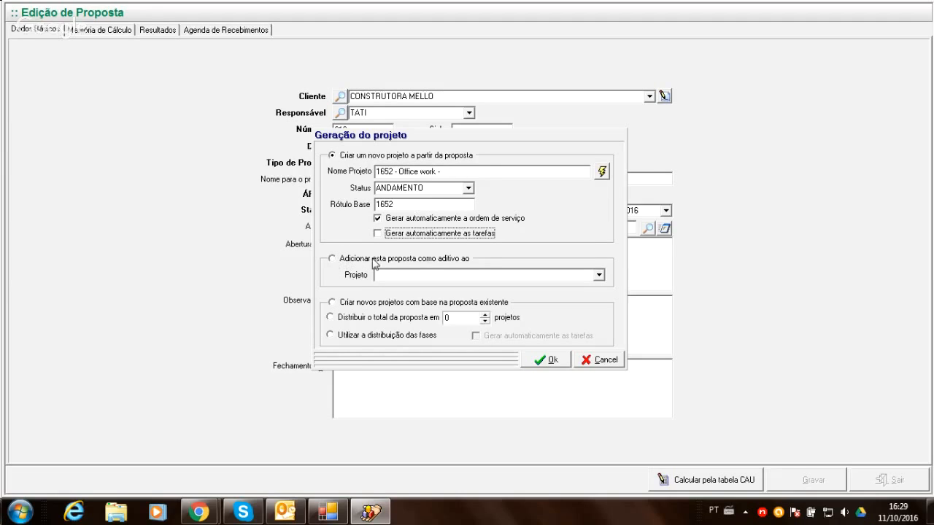
# - Try the alternatives of adding the proposal to an existing project, splitting its total into 3 projects, and using the phase distribution
pyautogui.click(598, 275)
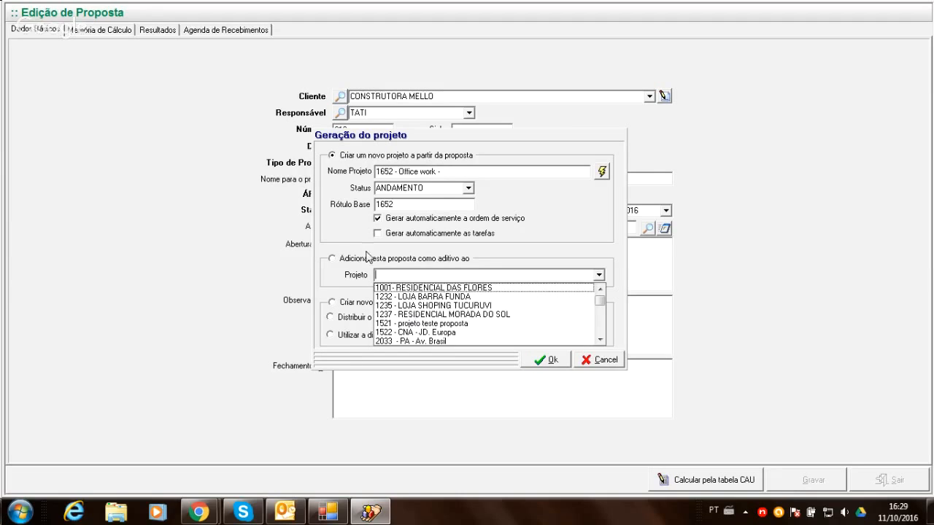
pyautogui.click(341, 245)
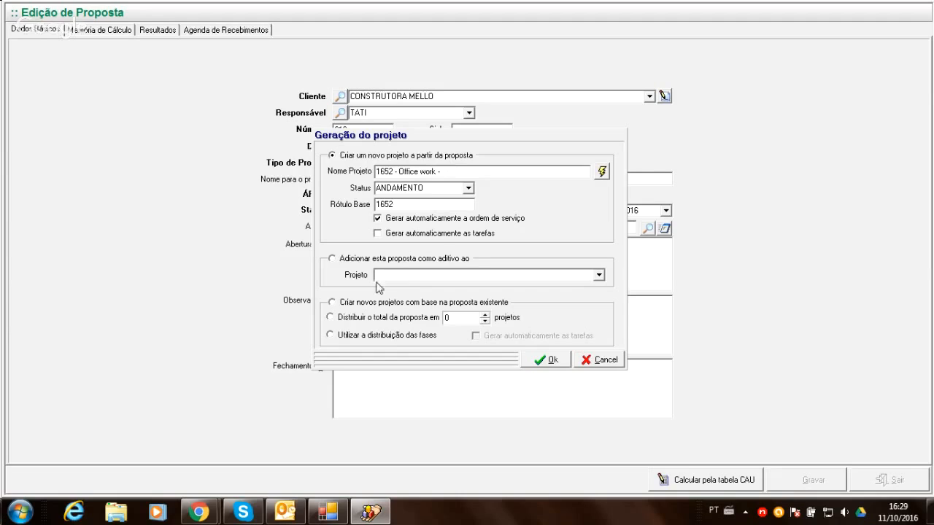
pyautogui.click(331, 302)
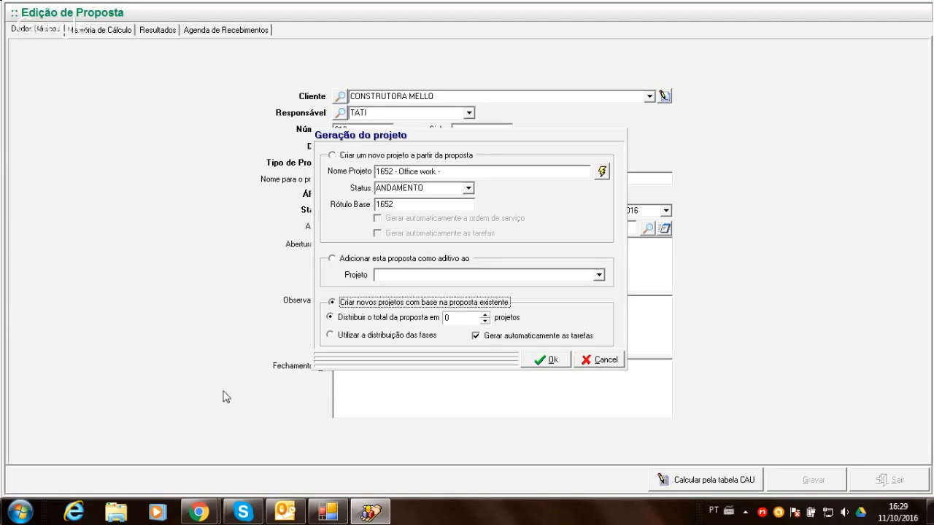
pyautogui.click(367, 318)
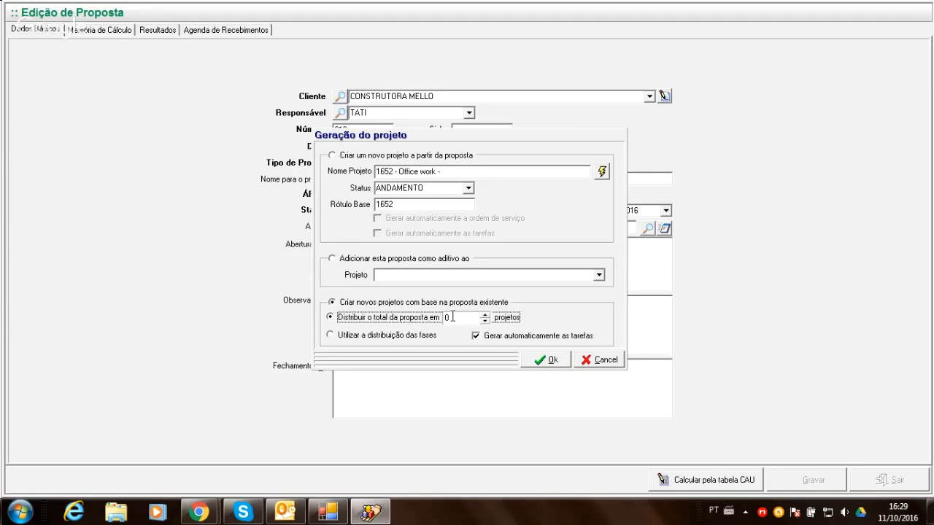
pyautogui.click(453, 316)
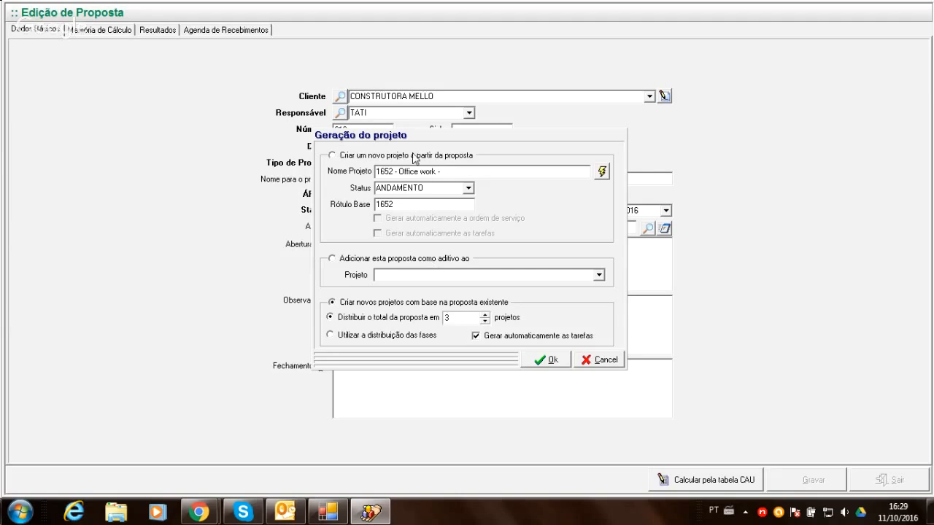
pyautogui.click(331, 337)
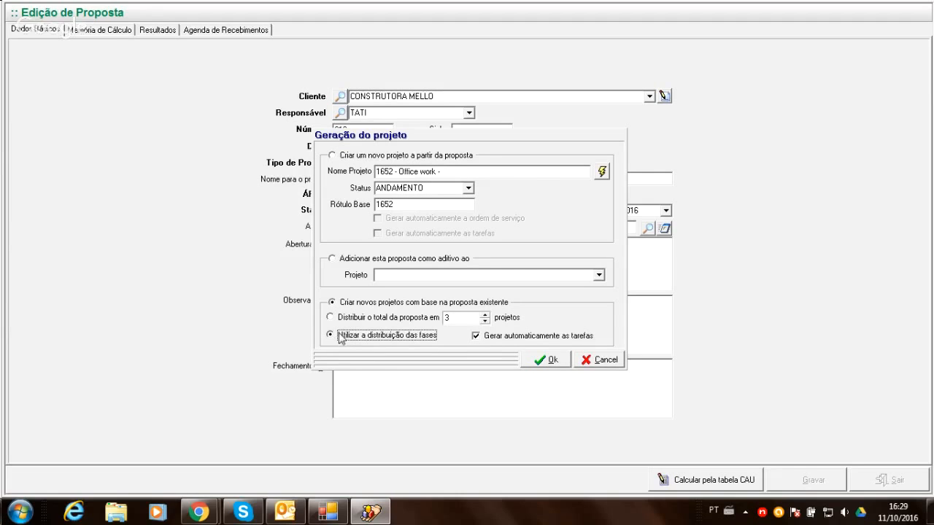
pyautogui.click(453, 316)
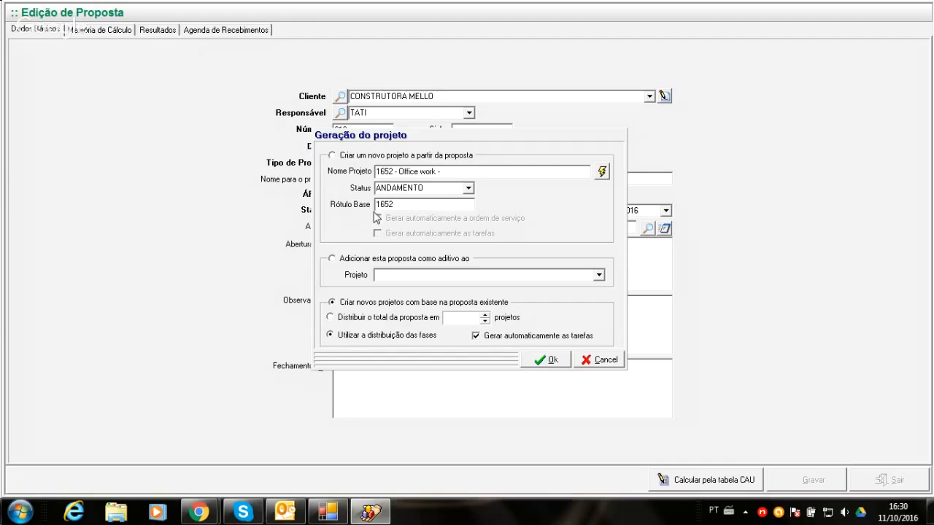
# - Generate a single new project from the proposal with automatic service order and task generation enabled, and exit the proposal editor
pyautogui.click(332, 156)
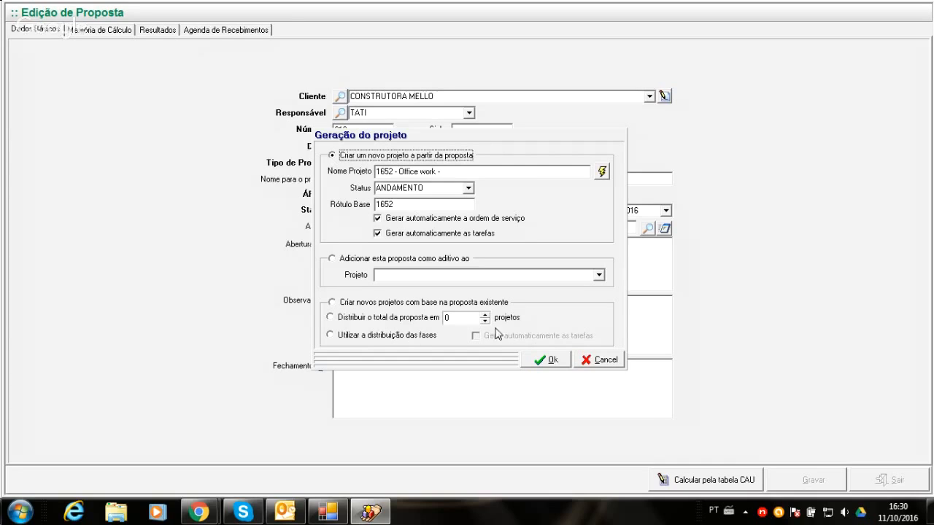
pyautogui.click(542, 362)
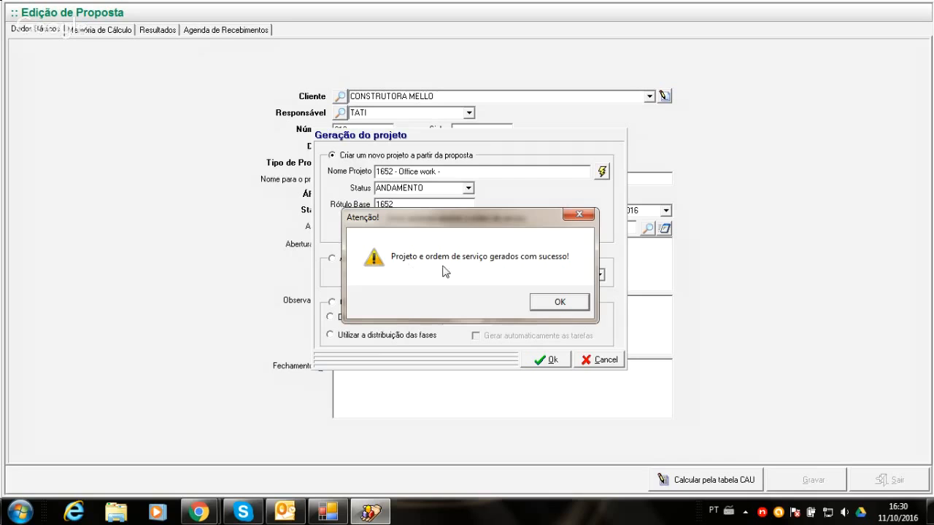
pyautogui.click(558, 300)
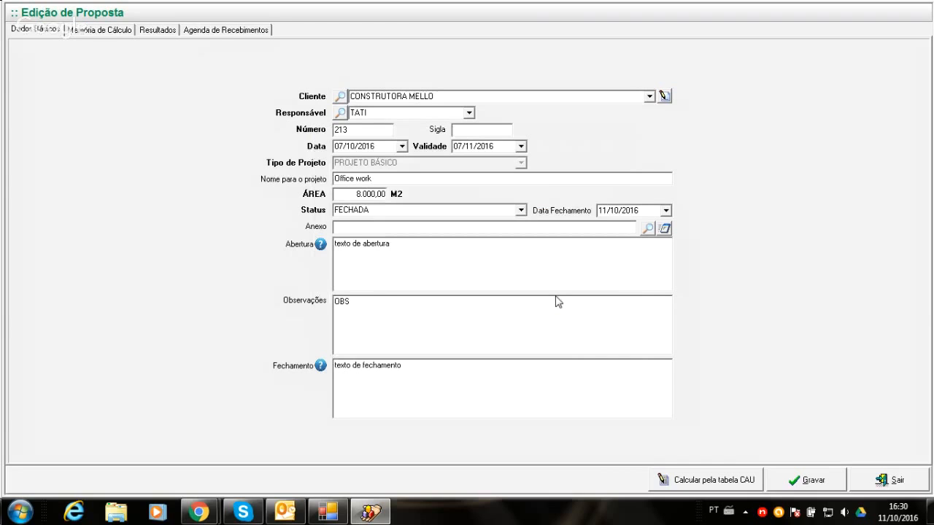
pyautogui.click(864, 481)
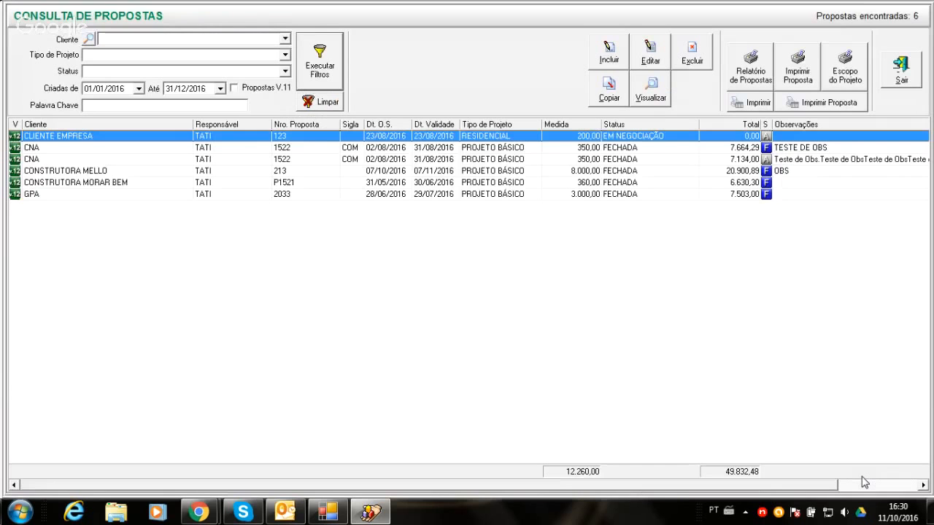
# - Review the CONSTRUTORA MELLO proposal's scope, production costs, outsourced services, BDI and totals, and close the proposal
pyautogui.doubleClick(748, 171)
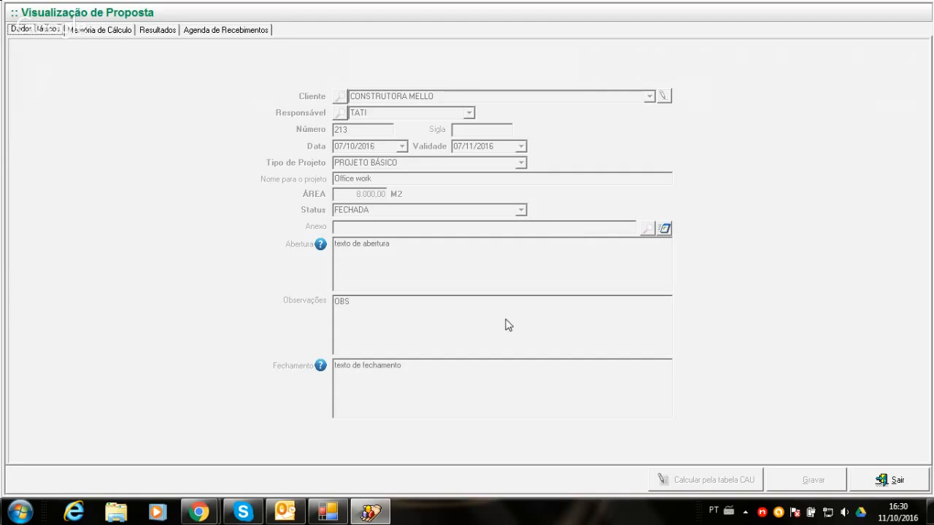
pyautogui.click(99, 33)
pyautogui.click(87, 184)
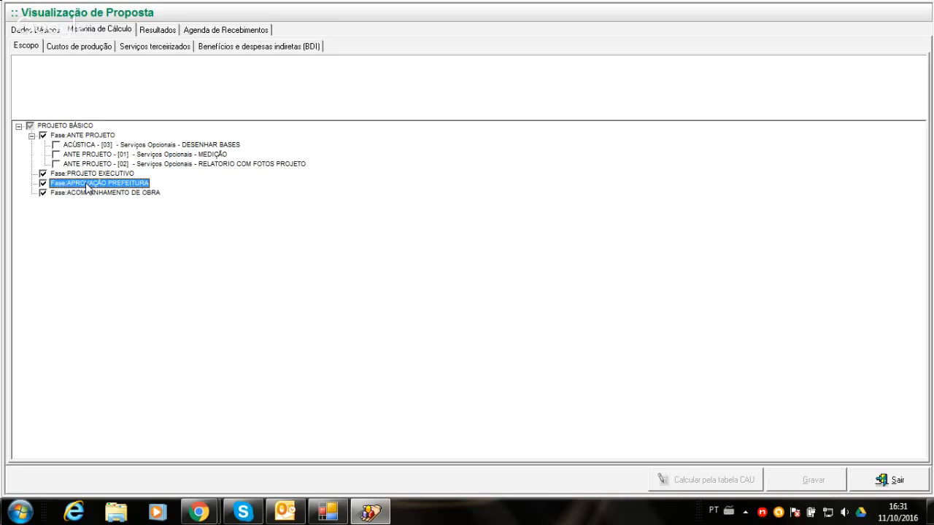
pyautogui.click(79, 46)
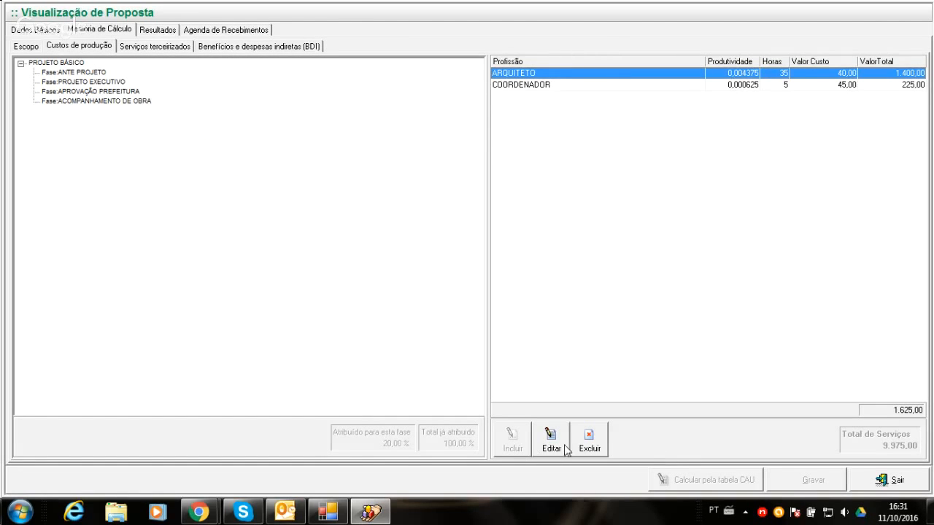
pyautogui.click(152, 47)
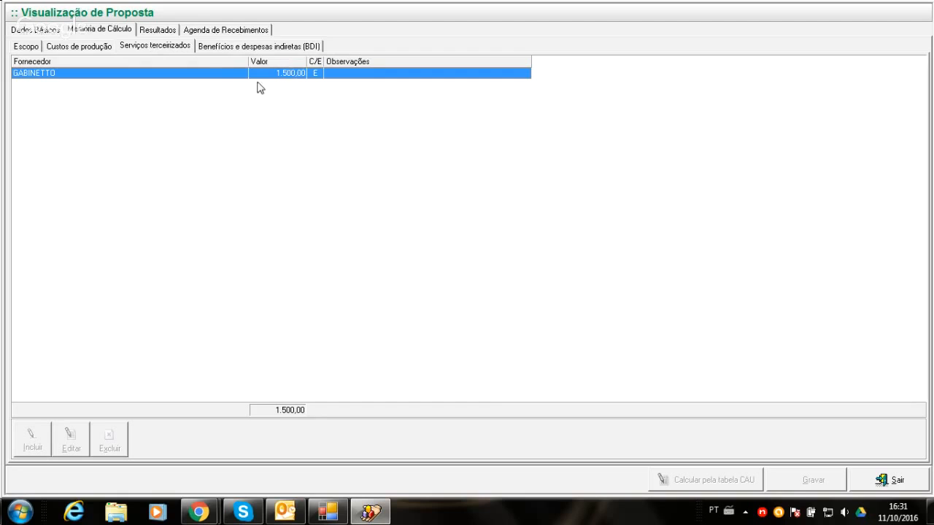
pyautogui.click(229, 51)
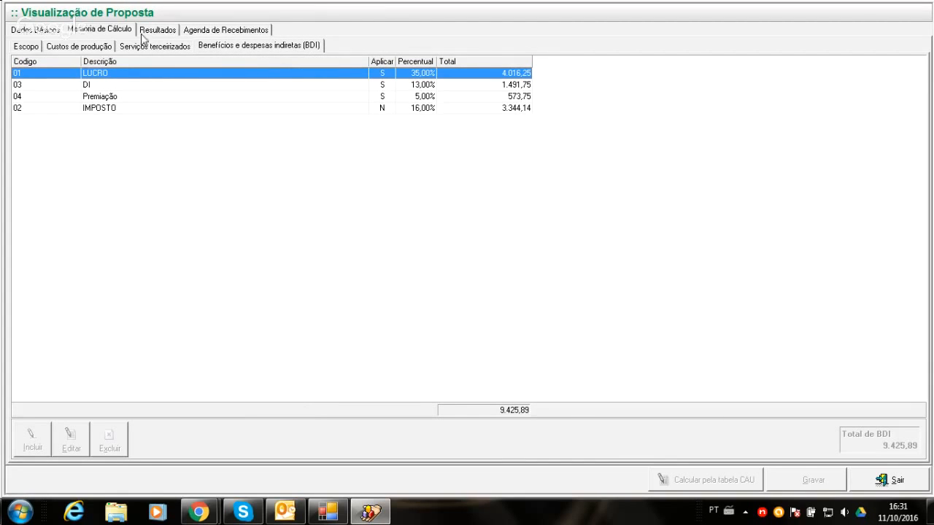
pyautogui.click(187, 29)
pyautogui.click(169, 29)
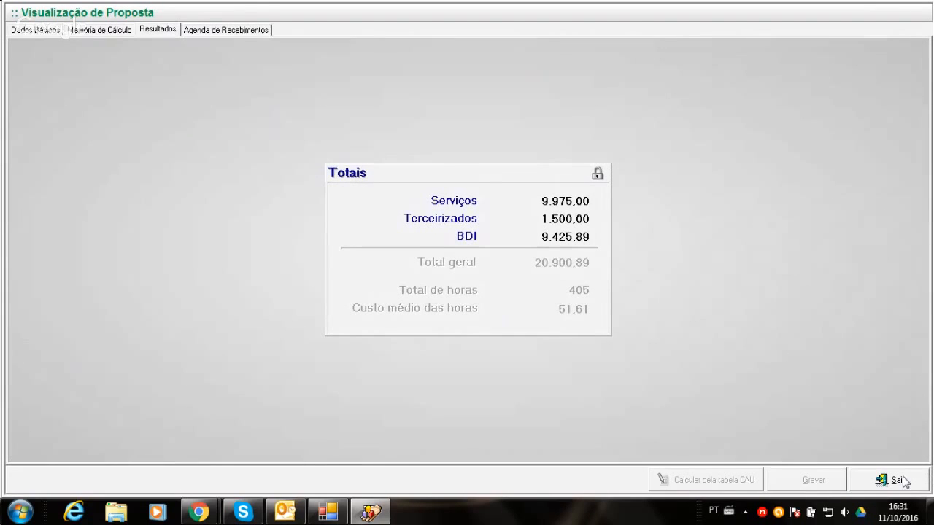
pyautogui.click(904, 481)
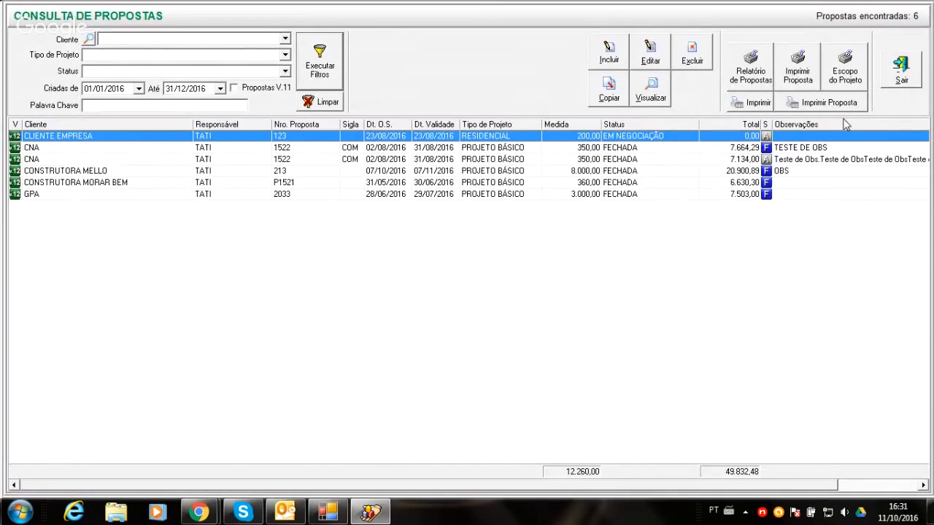
# - Switch from the proposals to the project list, view the registration of project 1652 - Office work, and close it without saving
pyautogui.click(902, 67)
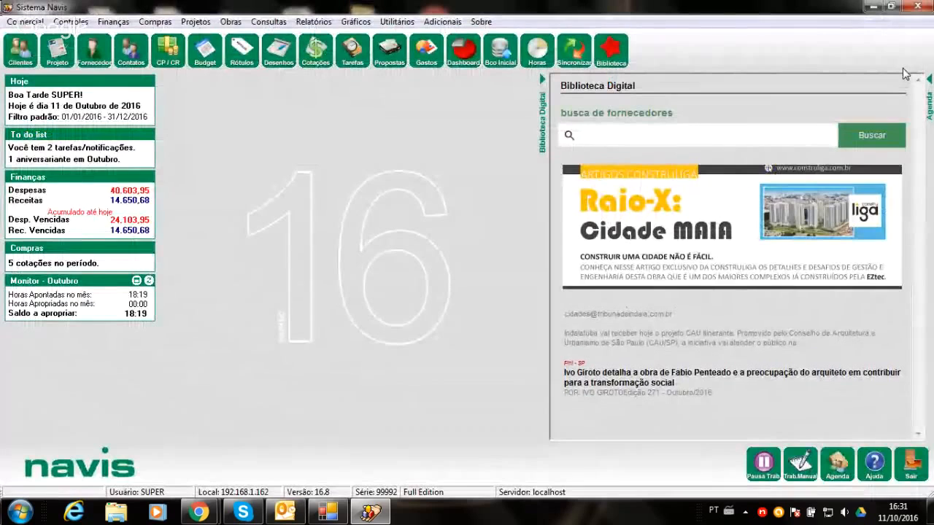
pyautogui.click(56, 54)
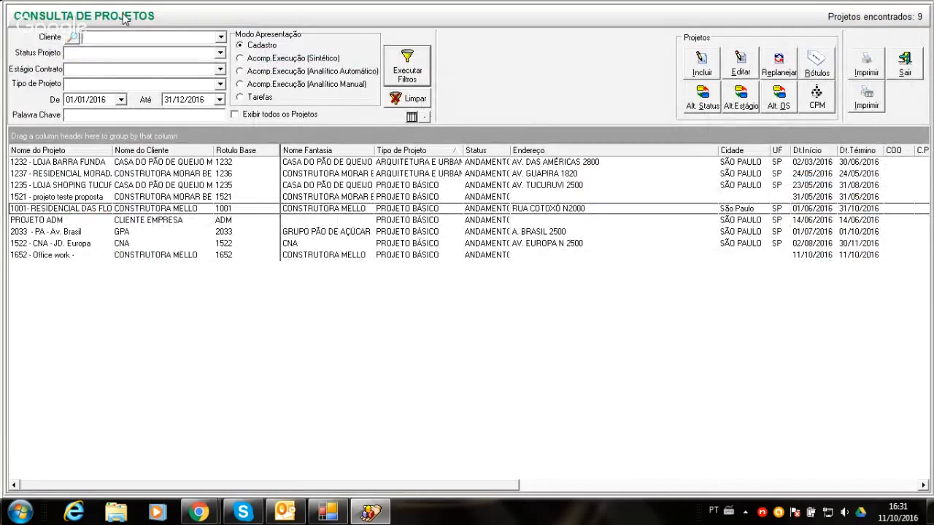
pyautogui.click(177, 257)
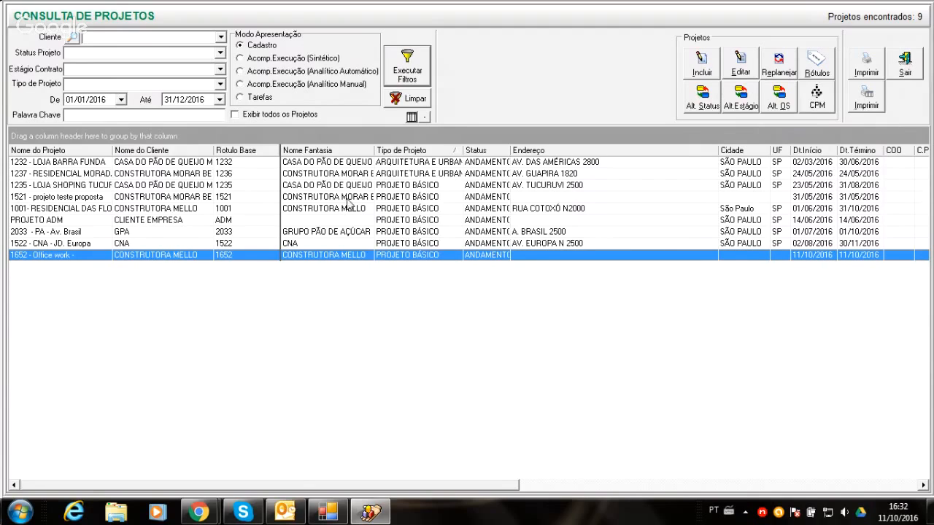
pyautogui.doubleClick(197, 257)
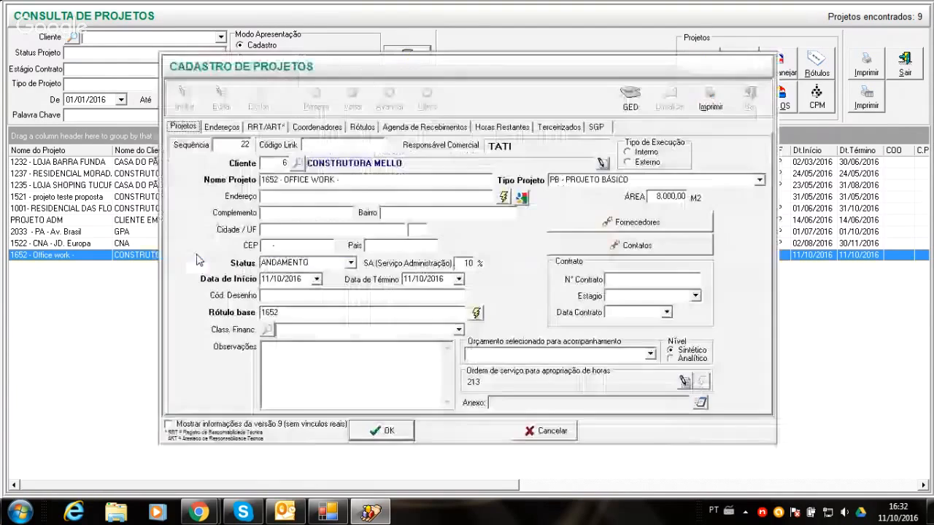
pyautogui.click(552, 429)
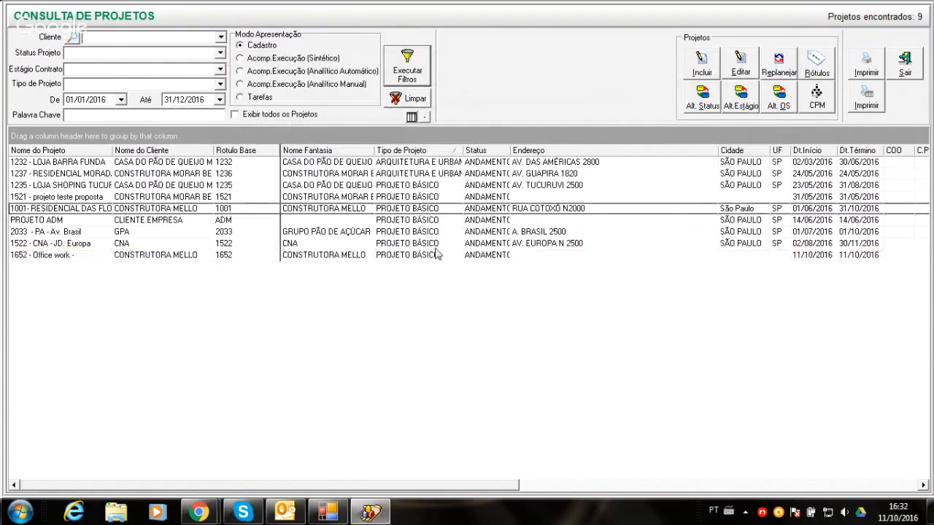
# - Filter the project list by the client CONSTRUTORA MELLO
pyautogui.click(437, 256)
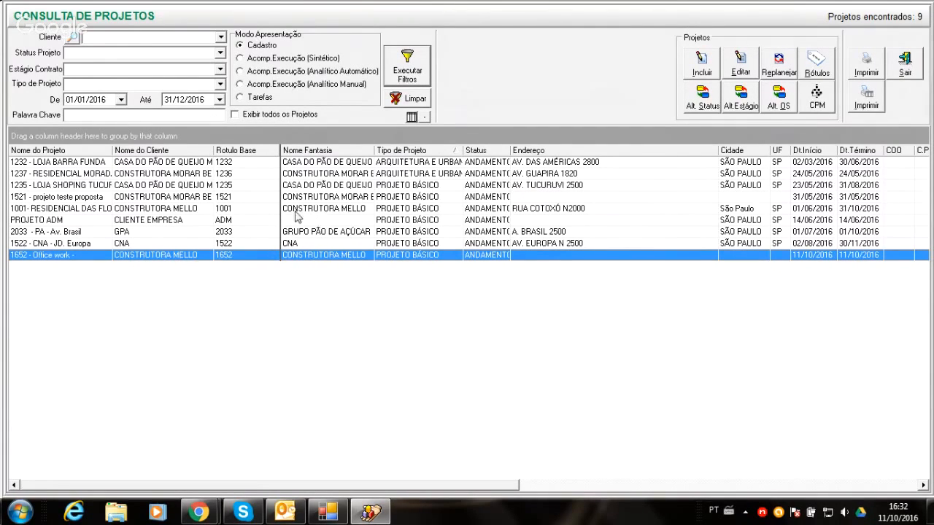
pyautogui.click(72, 38)
pyautogui.click(354, 139)
pyautogui.doubleClick(354, 139)
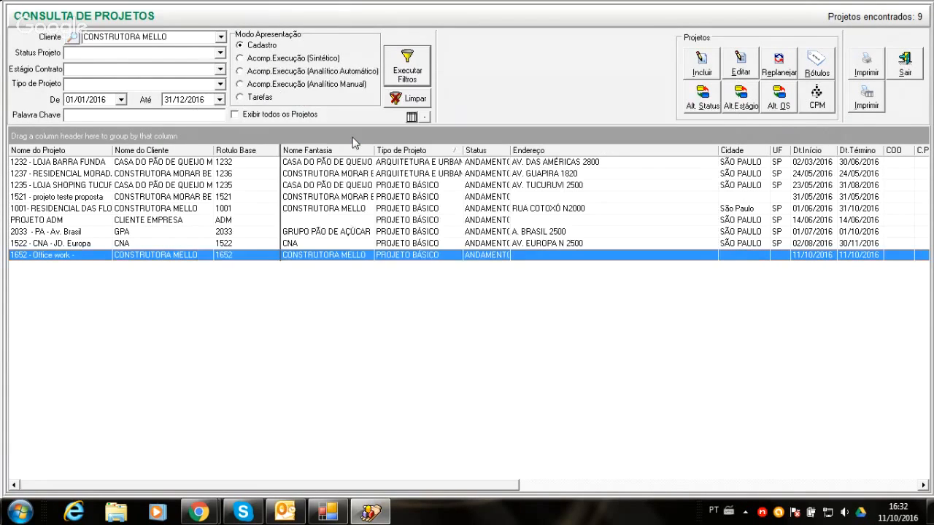
pyautogui.click(404, 58)
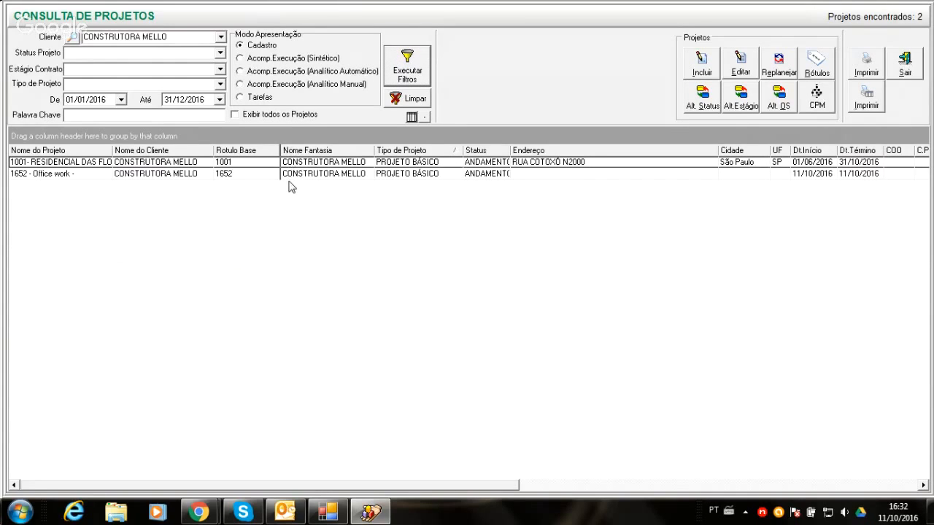
# - Clear the client filter and filter the projects by the keyword WORK
pyautogui.tripleClick(193, 37)
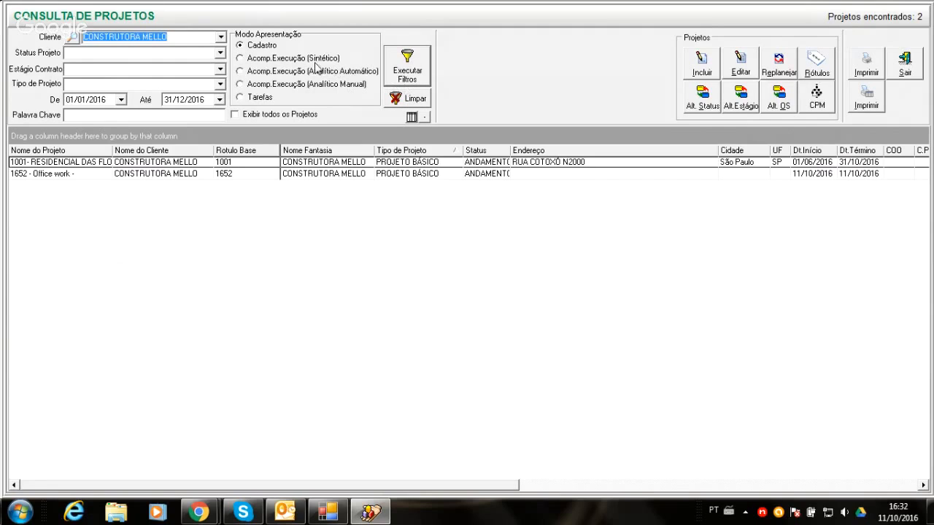
pyautogui.click(220, 84)
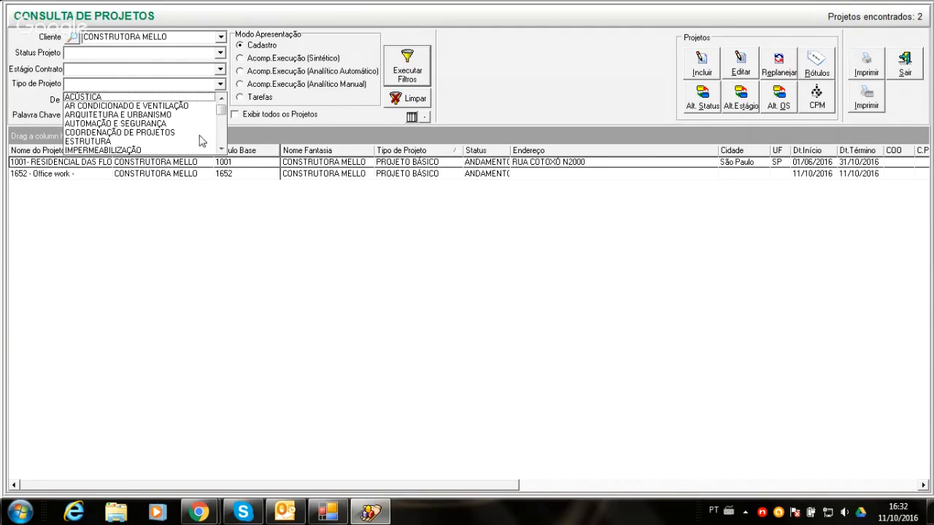
pyautogui.click(182, 224)
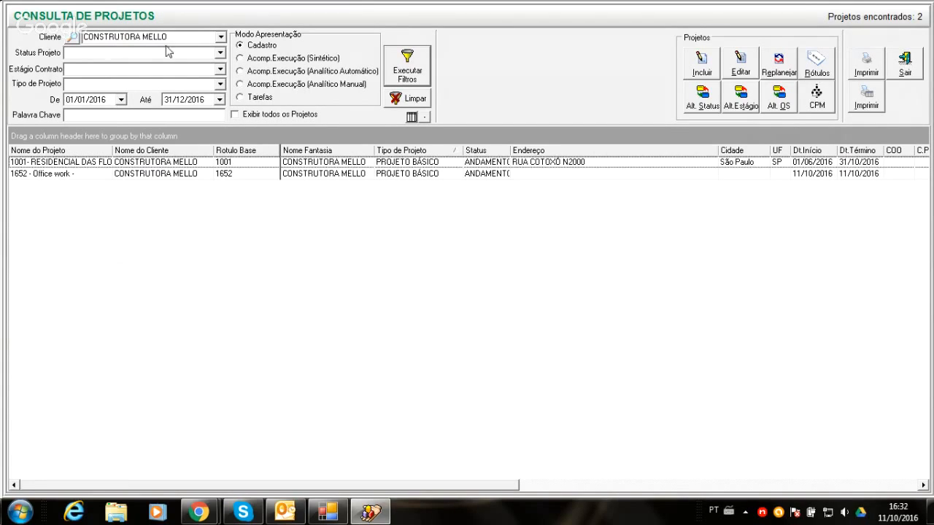
pyautogui.click(405, 98)
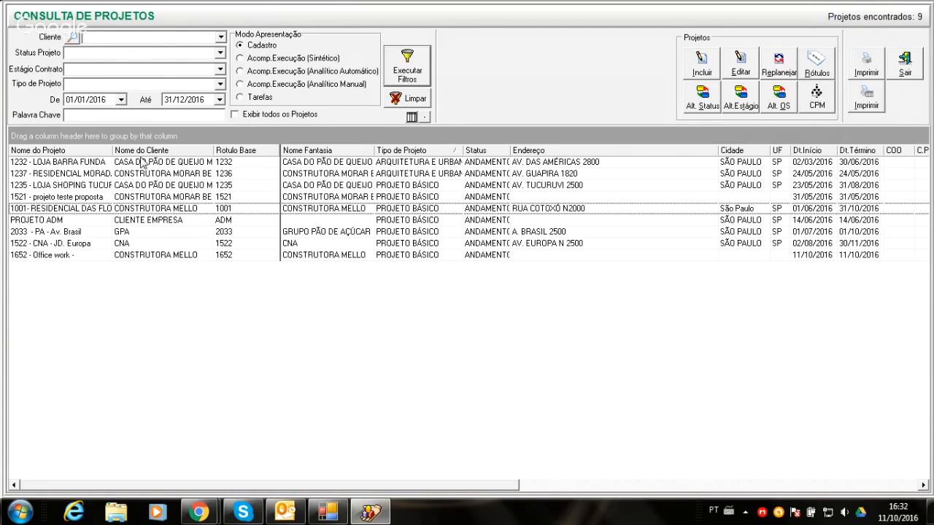
pyautogui.click(113, 117)
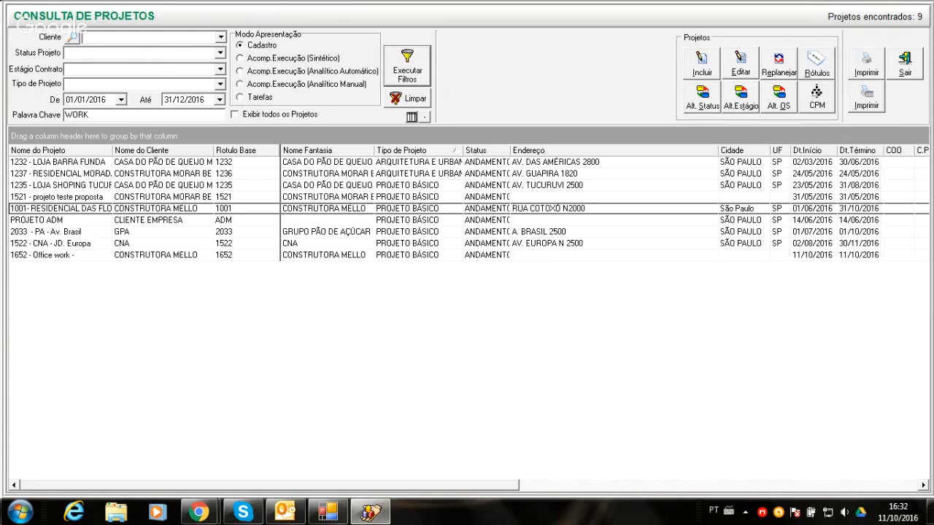
pyautogui.press('Return')
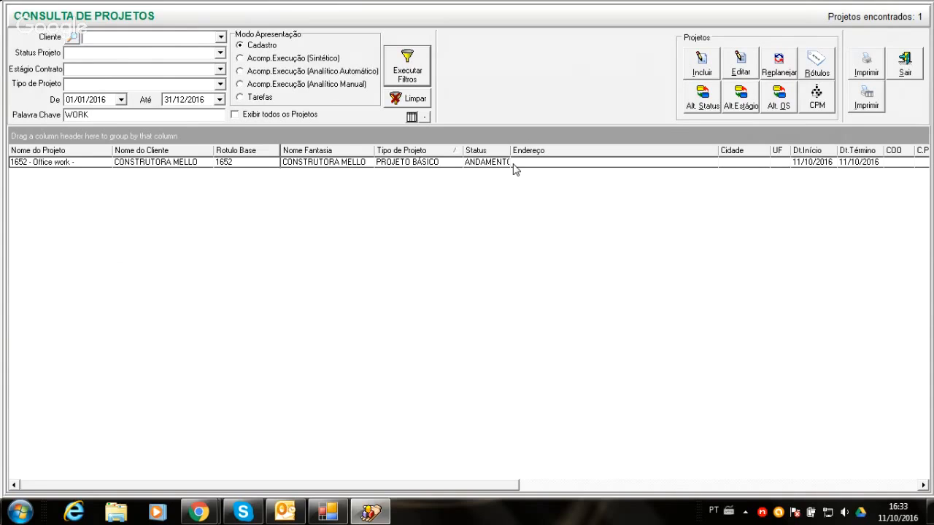
# - Start including a new project manually and cancel its registration
pyautogui.click(701, 64)
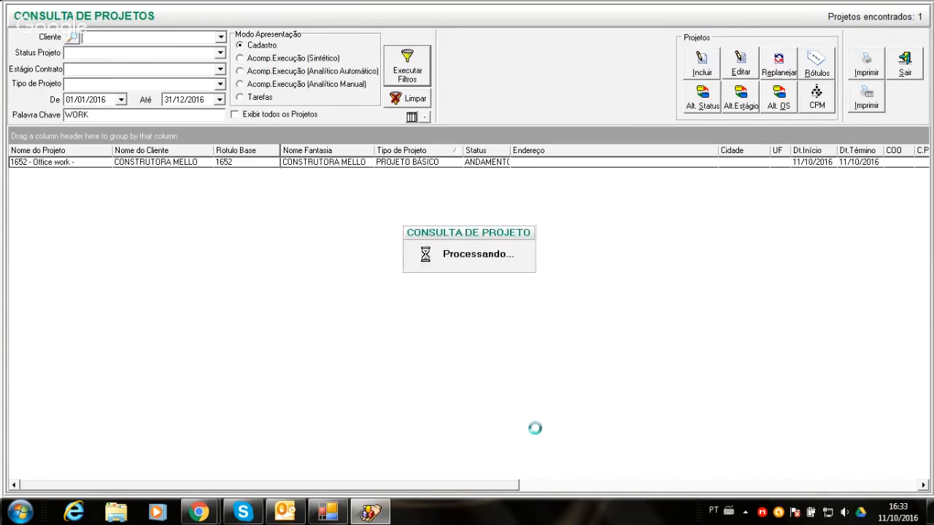
pyautogui.click(537, 433)
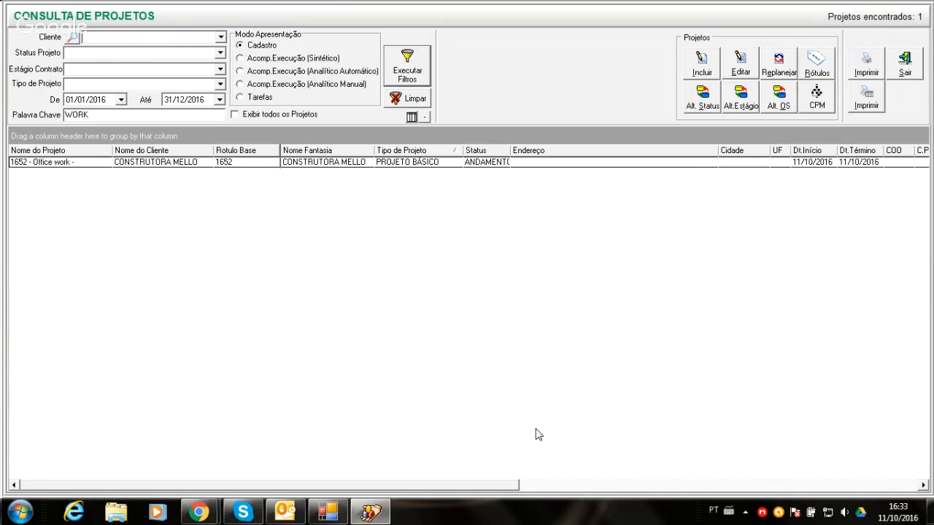
# - Open the registration of project 1652 - Office work and set its start date to 20/10/2016 and end date to 30/04/2017
pyautogui.click(326, 167)
pyautogui.doubleClick(326, 166)
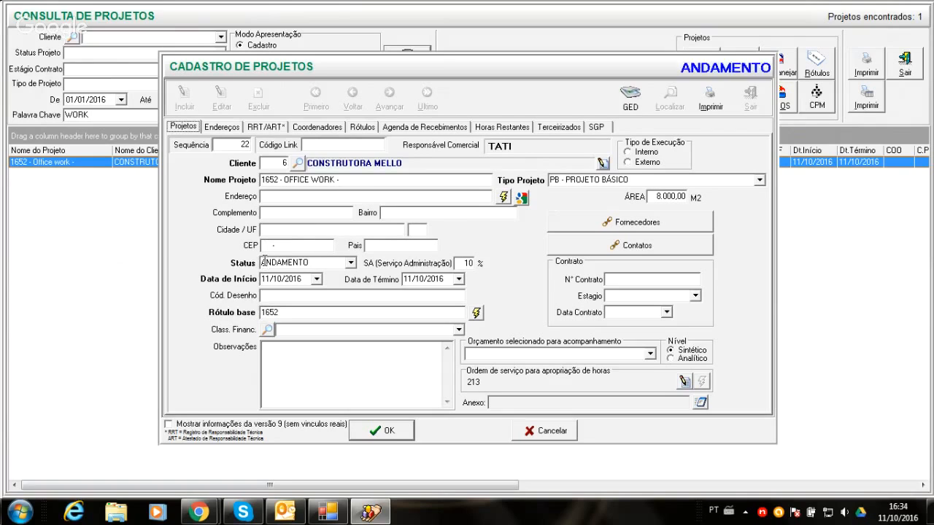
pyautogui.click(317, 280)
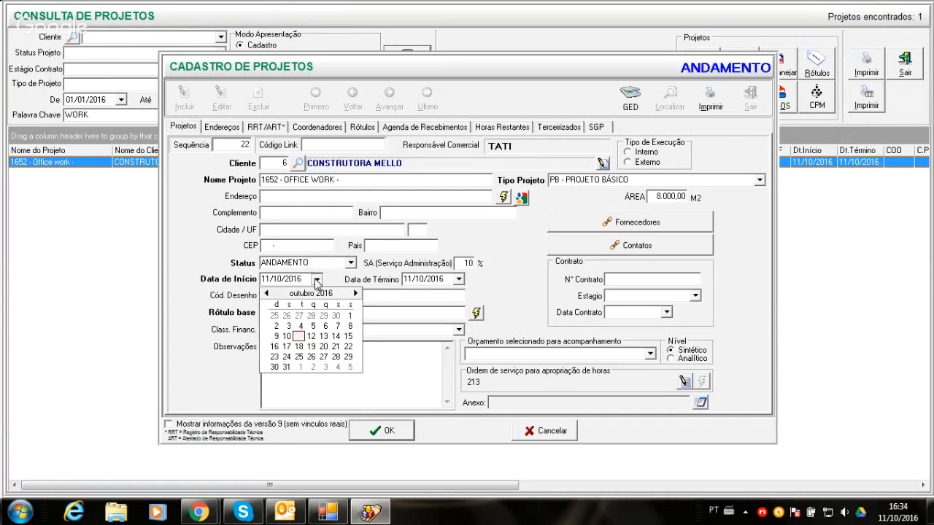
pyautogui.click(324, 347)
pyautogui.click(459, 279)
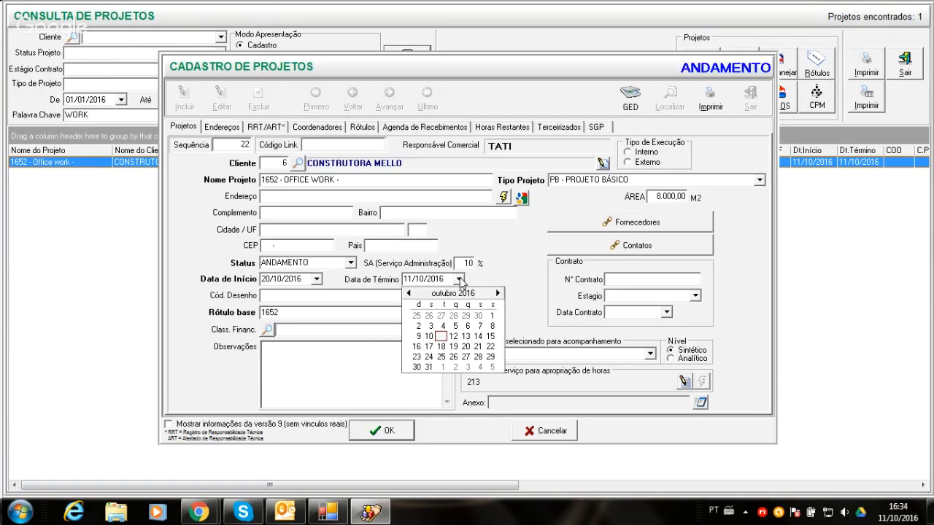
pyautogui.click(499, 294)
pyautogui.click(499, 293)
pyautogui.click(499, 293)
pyautogui.click(499, 293)
pyautogui.click(499, 293)
pyautogui.click(499, 293)
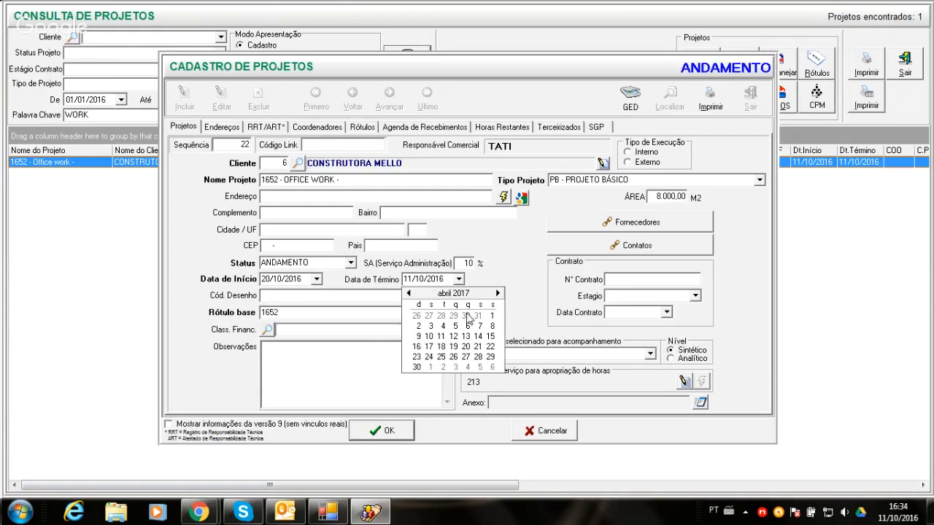
pyautogui.click(417, 367)
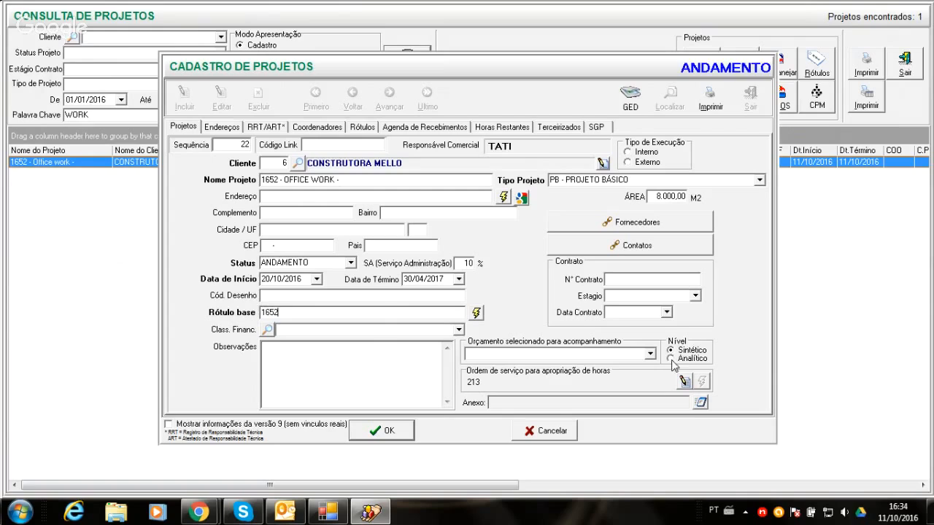
# - Examine the phases and planned hours in the project's service order, and close it without saving
pyautogui.click(683, 381)
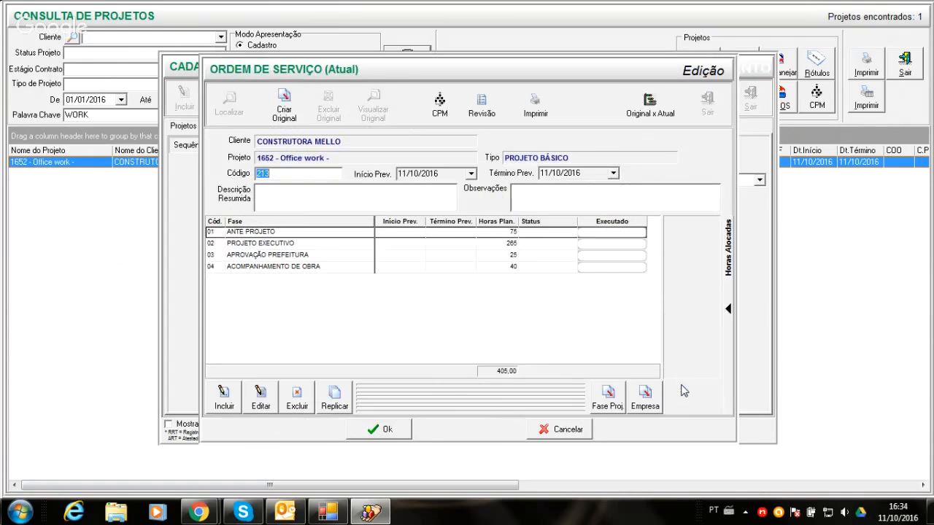
pyautogui.click(290, 231)
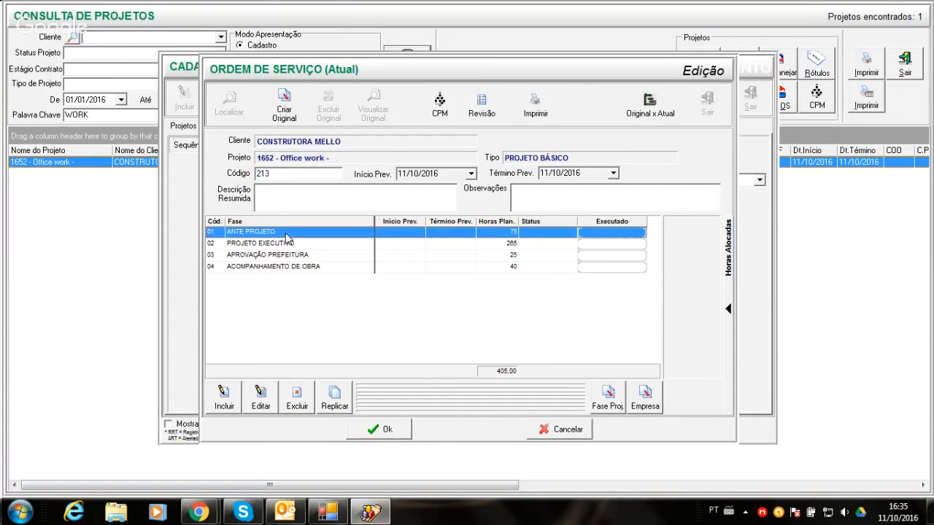
pyautogui.click(289, 247)
pyautogui.click(291, 256)
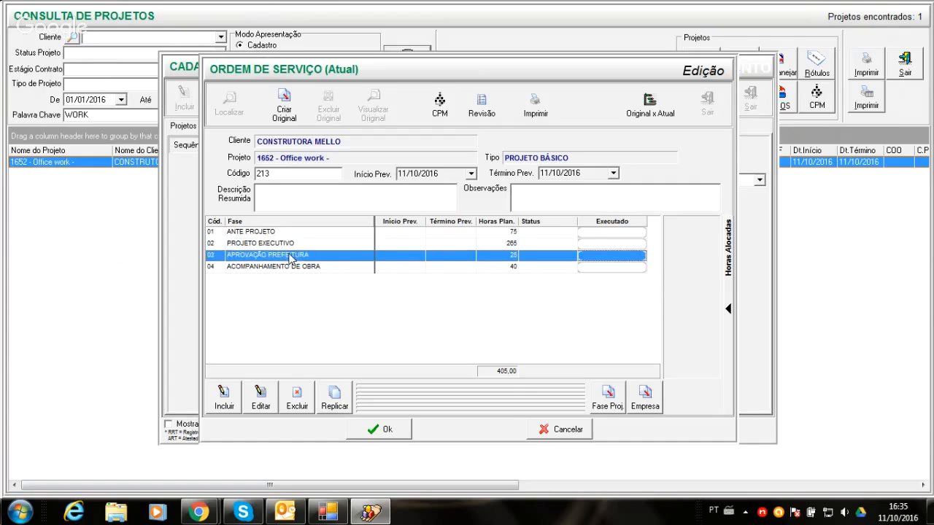
pyautogui.click(494, 234)
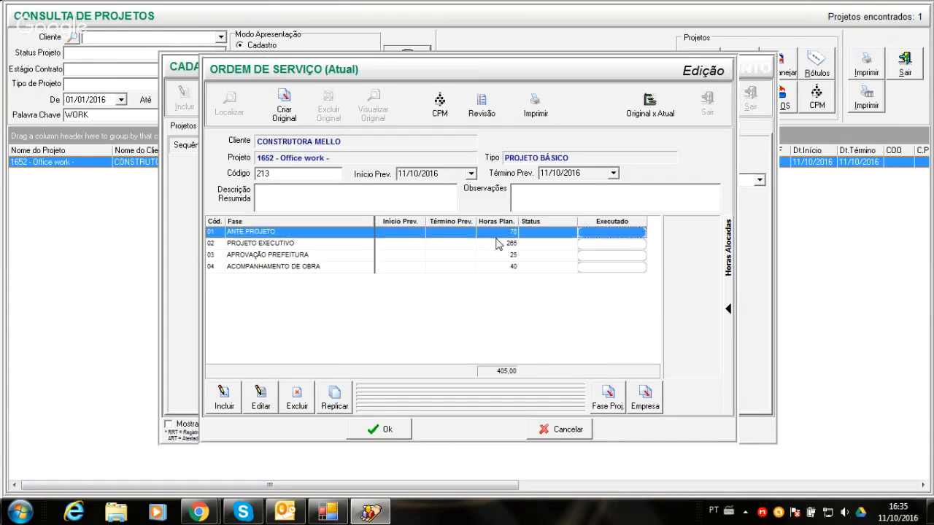
pyautogui.click(496, 244)
pyautogui.click(498, 256)
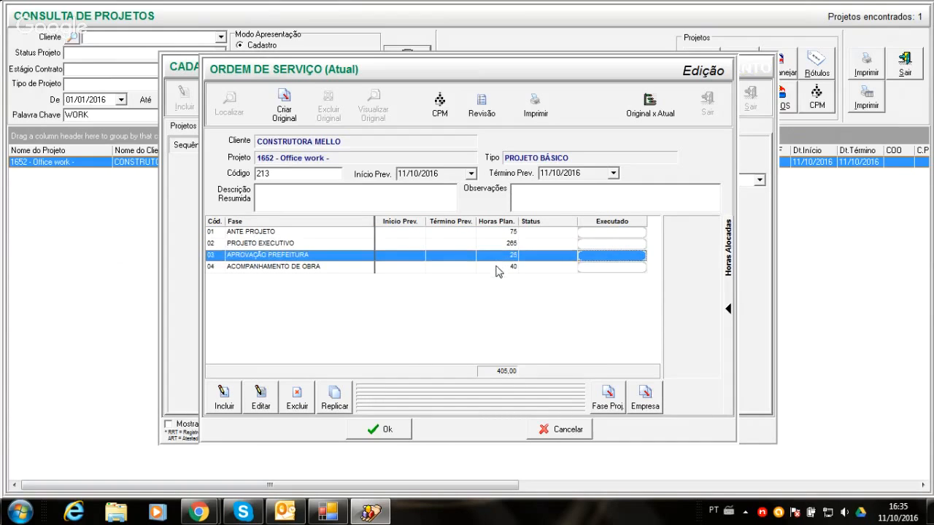
pyautogui.click(499, 267)
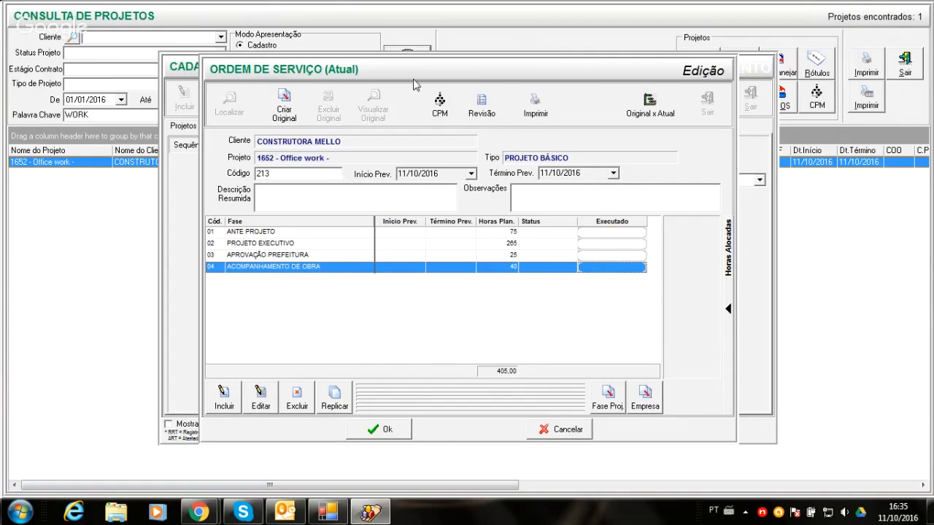
pyautogui.click(561, 235)
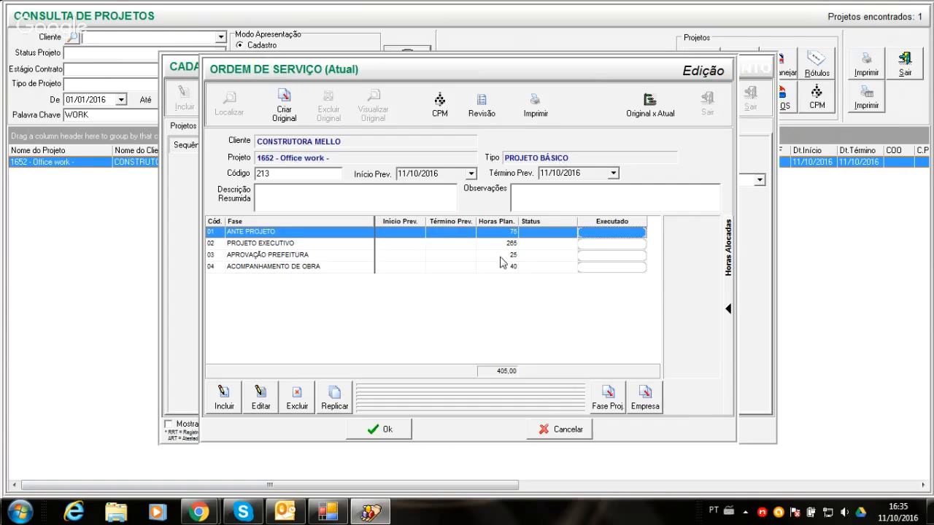
pyautogui.click(549, 431)
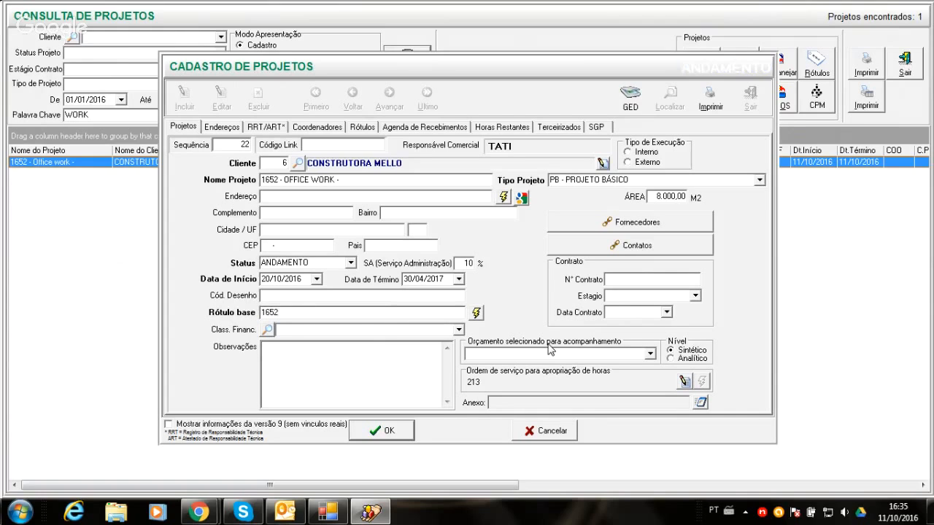
# - Fill the project's billing address with the client's data, and open and close the address search
pyautogui.click(226, 128)
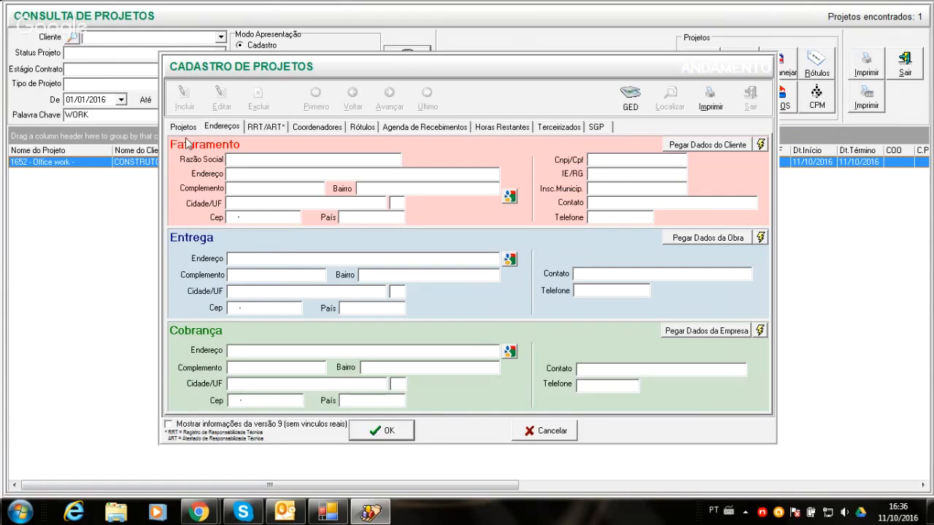
pyautogui.click(713, 146)
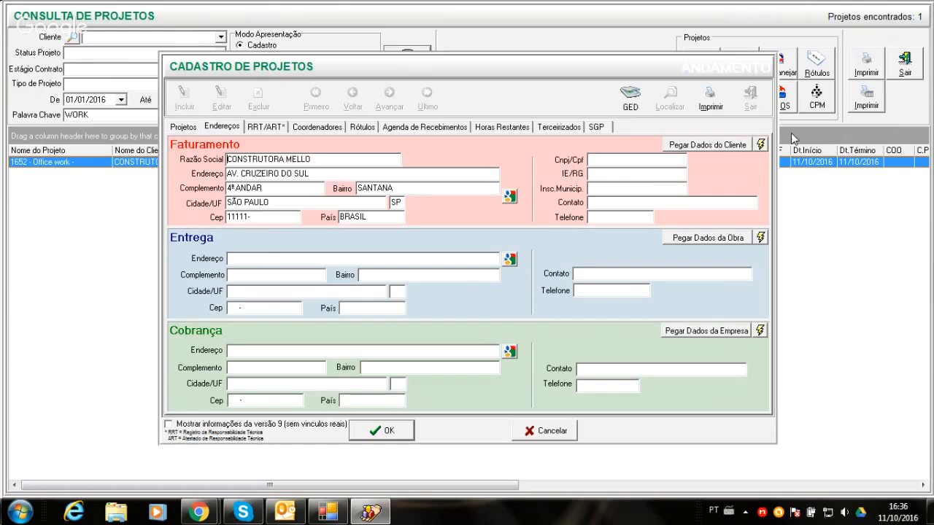
pyautogui.click(761, 145)
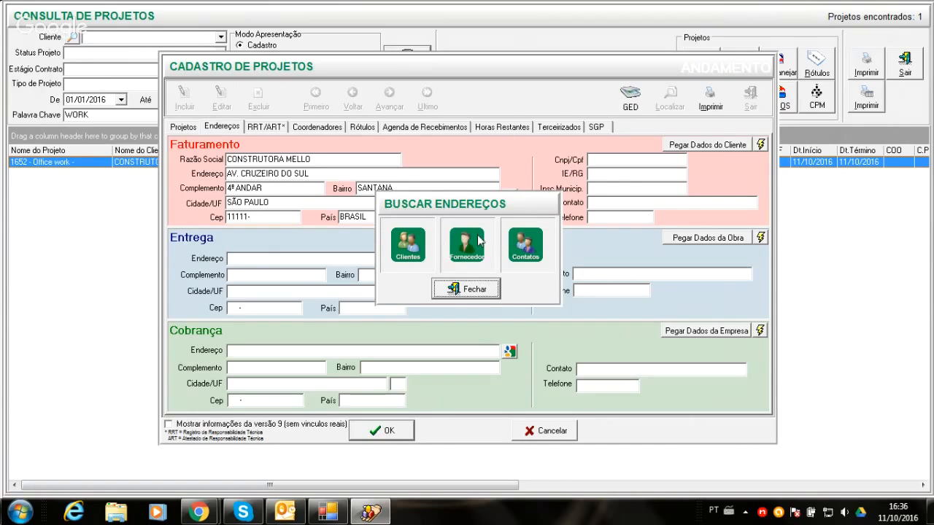
pyautogui.click(467, 289)
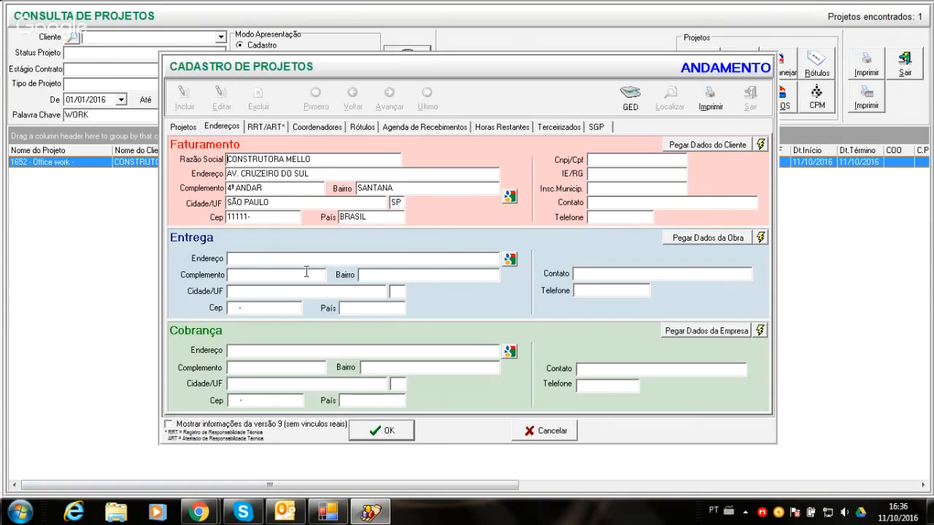
# - Fill in the street address and district in the project's main data
pyautogui.click(183, 127)
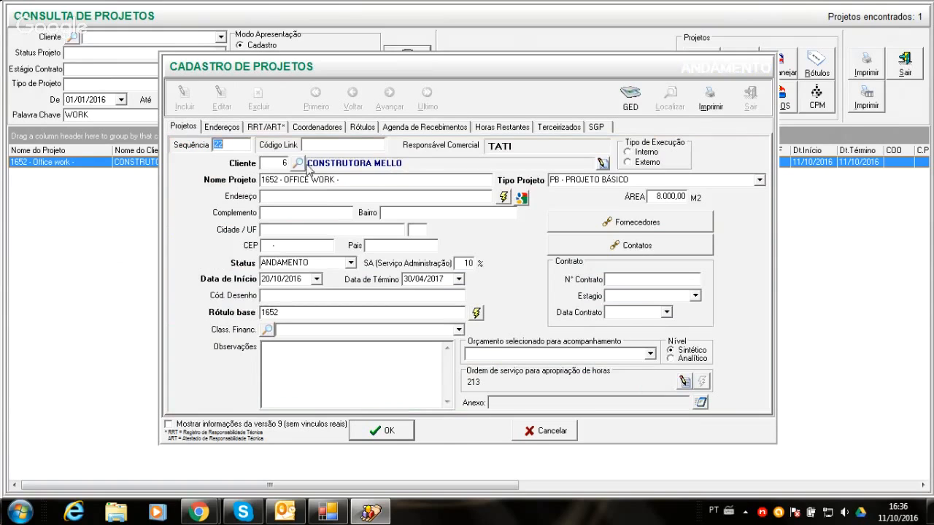
pyautogui.click(334, 195)
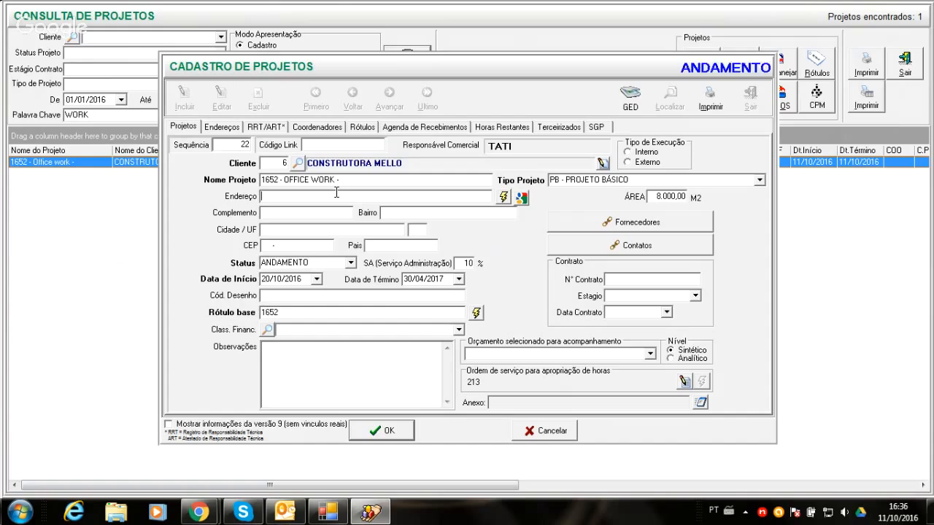
pyautogui.write('AV. POM')
pyautogui.write('PÉIA 3500')
pyautogui.click(387, 212)
pyautogui.write('POMPÉIA')
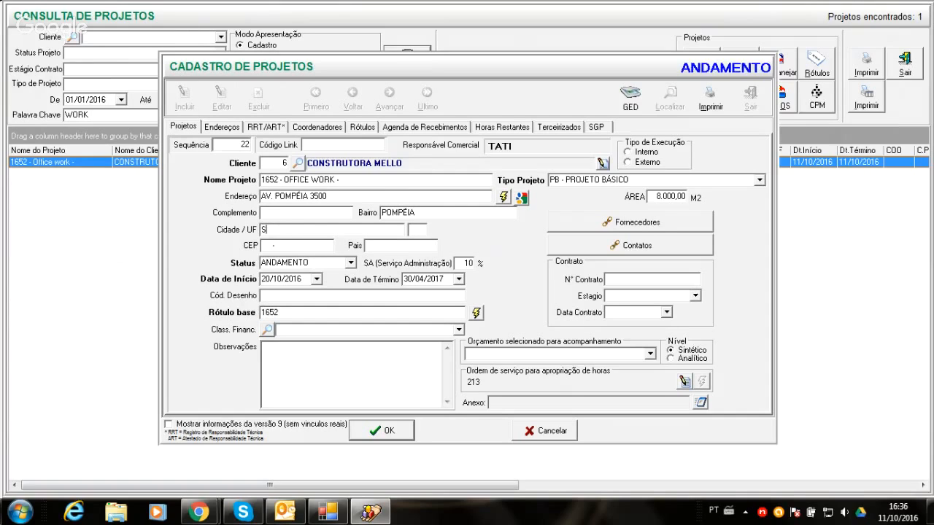
# - Complete the project's address with its city, state, postal code and country
pyautogui.click(276, 230)
pyautogui.write('SÃO PAULO')
pyautogui.press('Tab')
pyautogui.write('S')
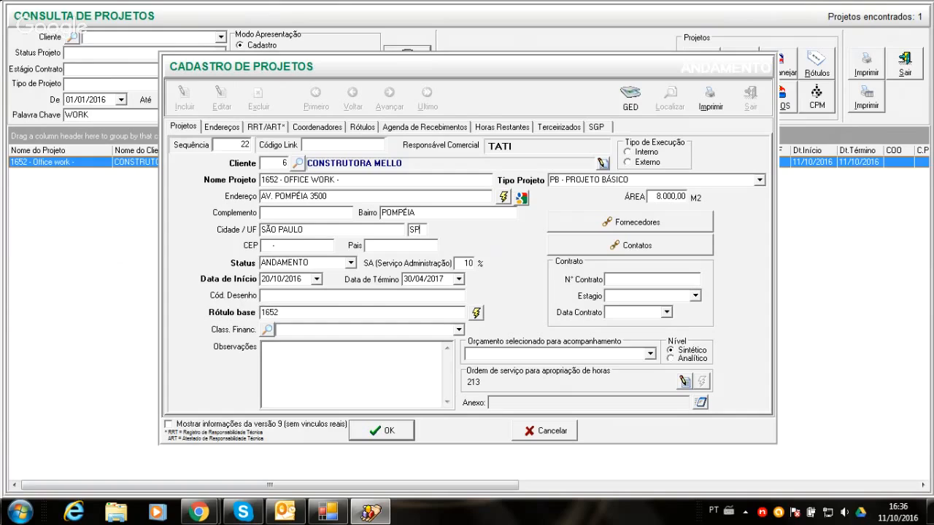
pyautogui.write('P')
pyautogui.click(263, 245)
pyautogui.write('25252525')
pyautogui.write('BR')
pyautogui.write('ASIL')
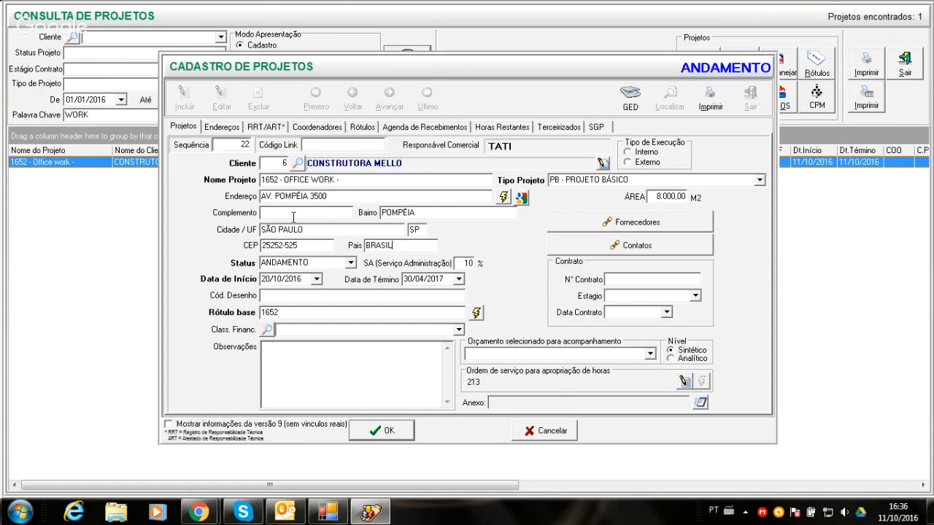
# - Copy the work site's address data into the project's delivery address
pyautogui.click(223, 127)
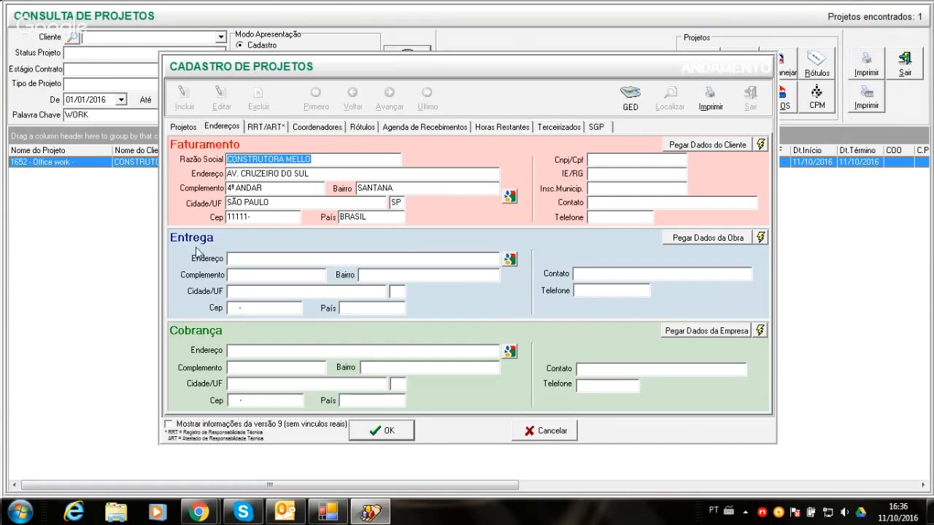
pyautogui.click(759, 239)
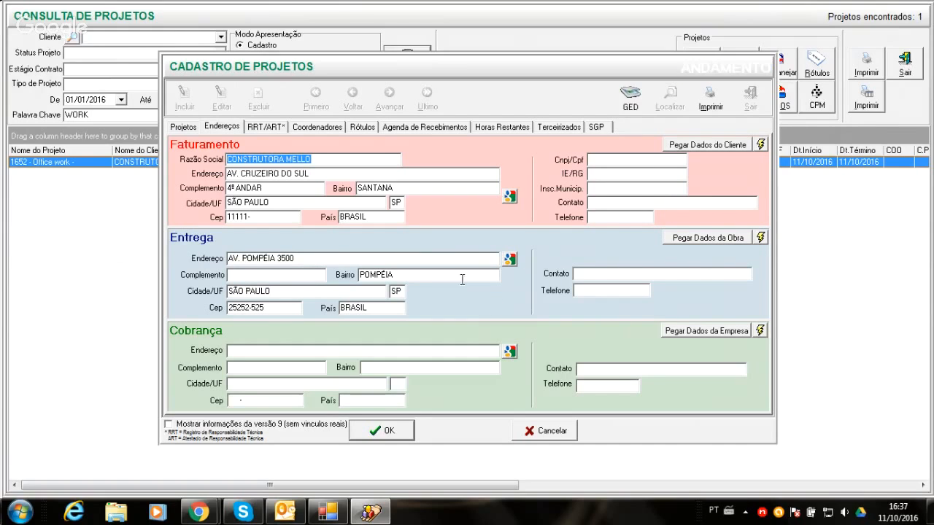
# - Enter the project's contract number, set the contract stage to ASSINADO and the contract date to 11/10/2016
pyautogui.click(183, 128)
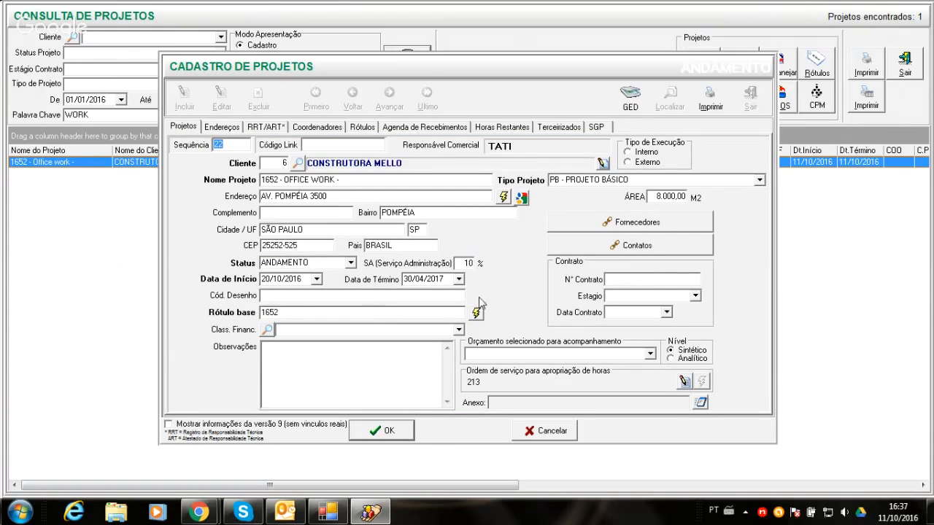
pyautogui.click(694, 275)
pyautogui.write('2588741')
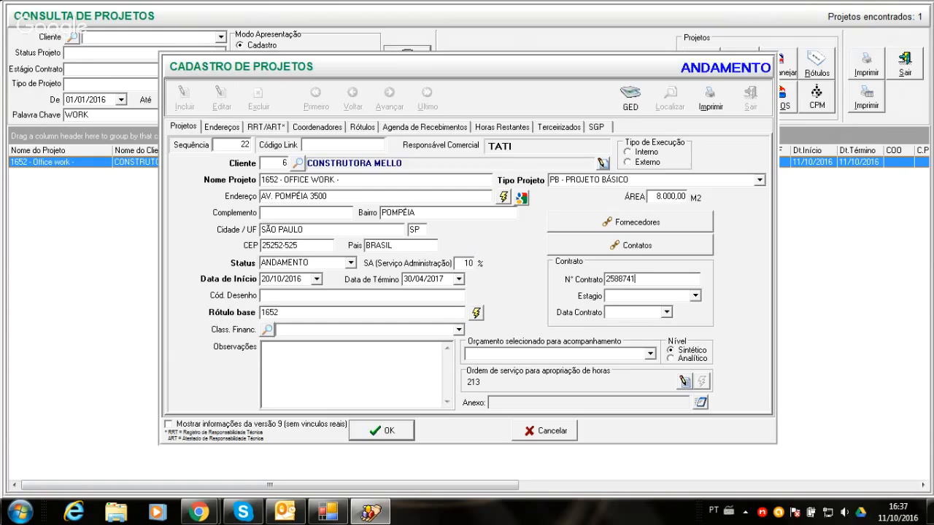
pyautogui.click(695, 296)
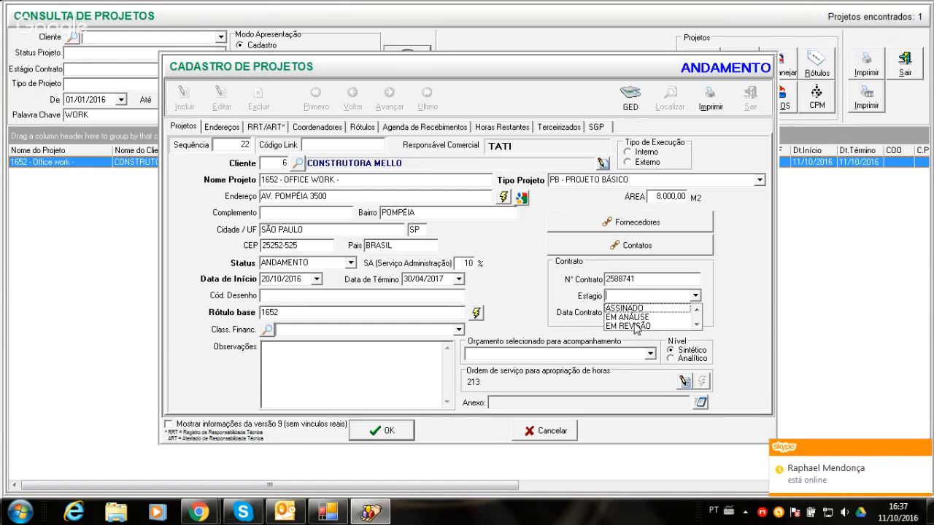
pyautogui.click(633, 309)
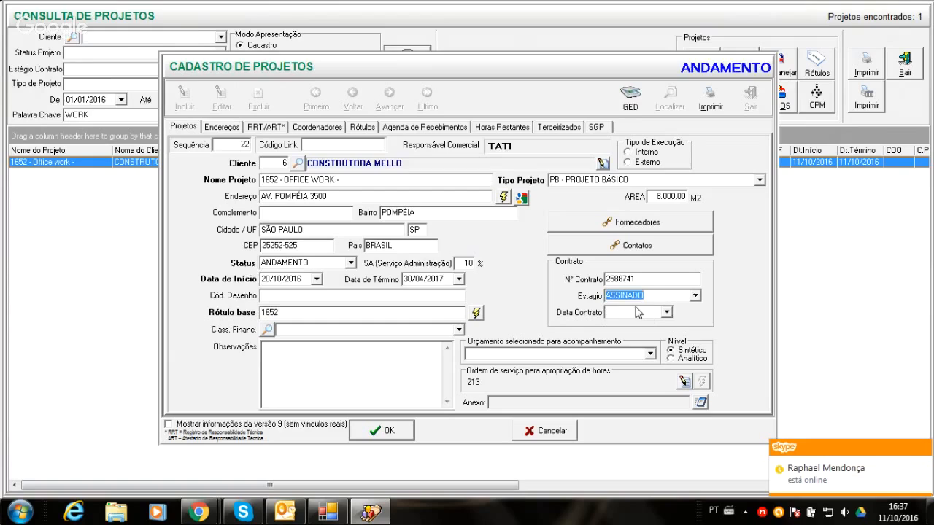
pyautogui.click(666, 313)
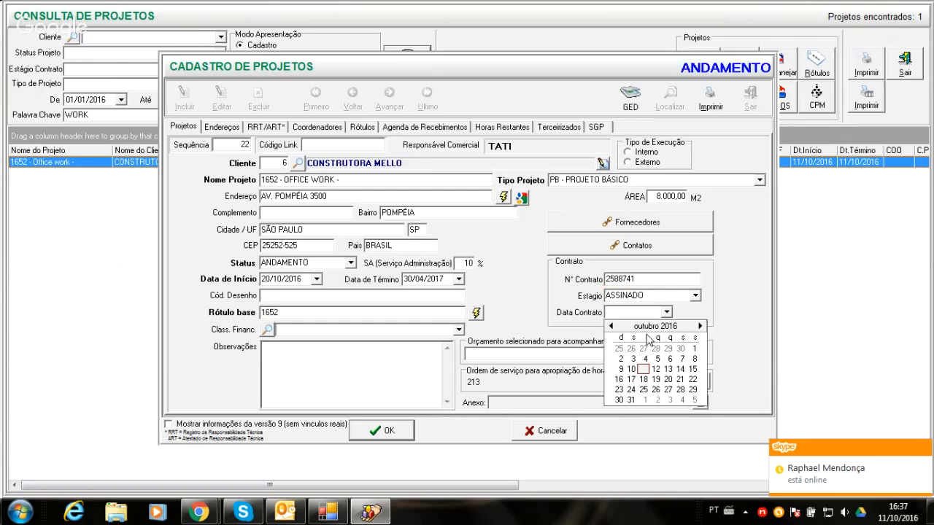
pyautogui.click(642, 370)
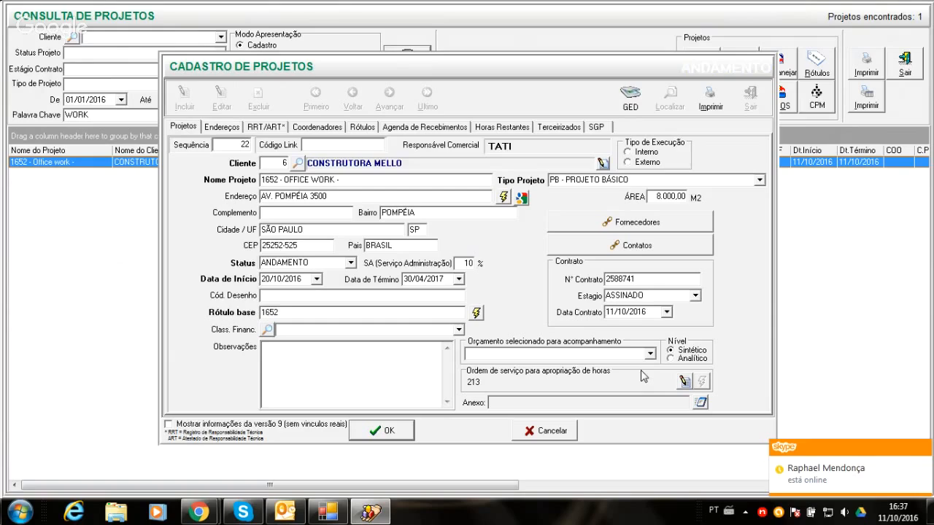
pyautogui.click(695, 295)
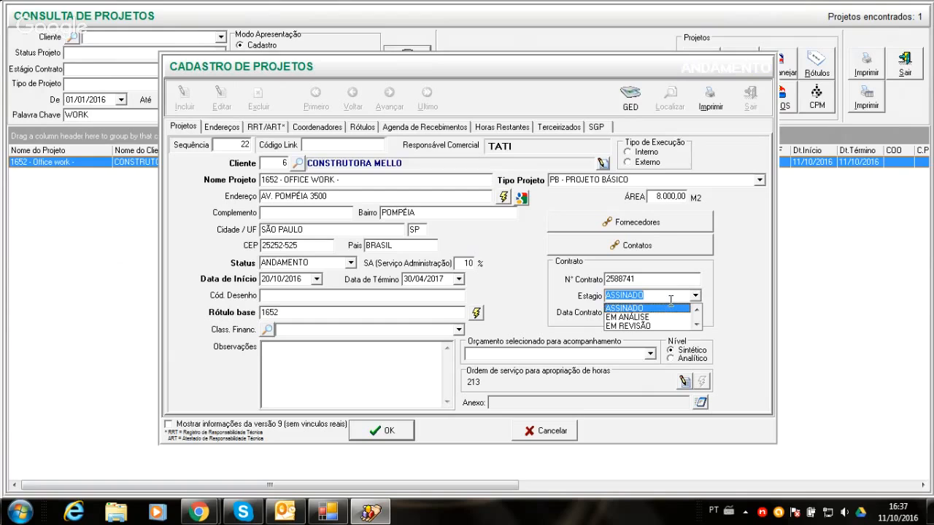
pyautogui.click(671, 300)
pyautogui.click(696, 269)
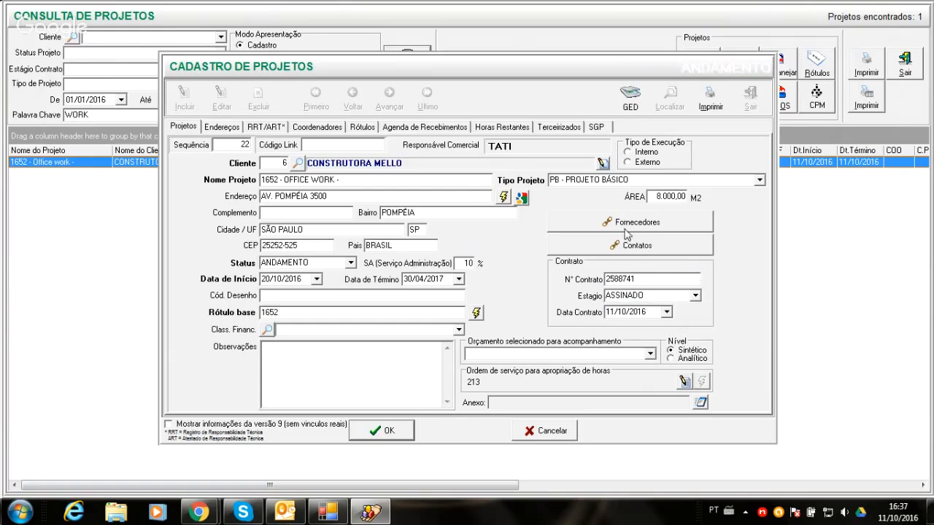
# - Look over the project's addresses and RRT/ART list, and view the blank ART inclusion form without adding an entry
pyautogui.click(234, 130)
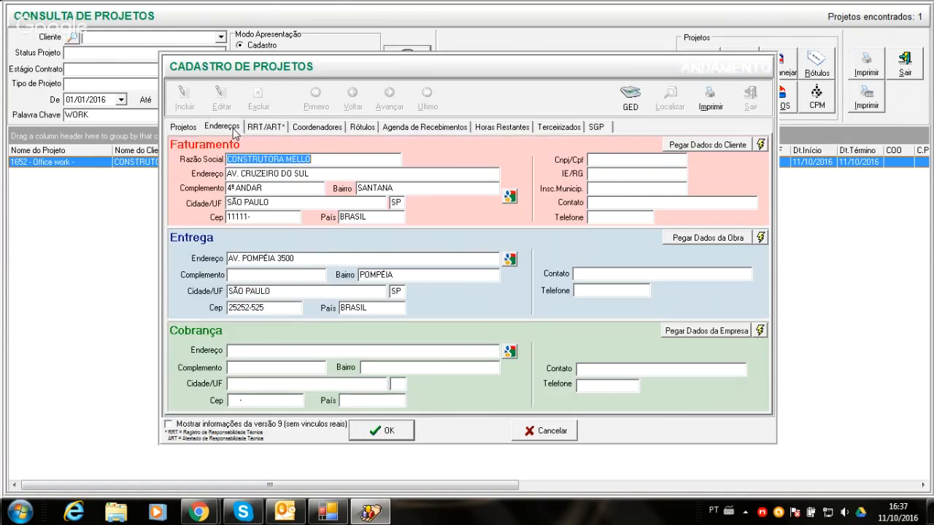
pyautogui.click(265, 127)
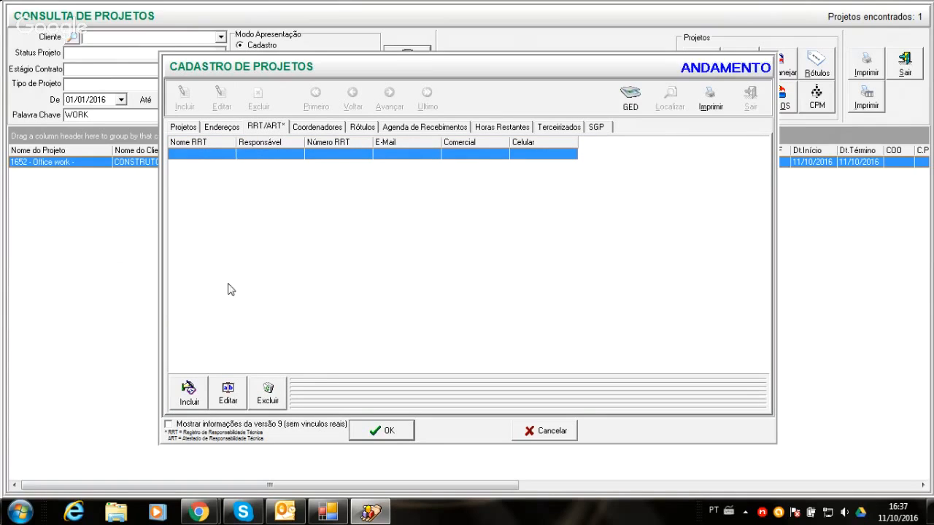
pyautogui.click(191, 393)
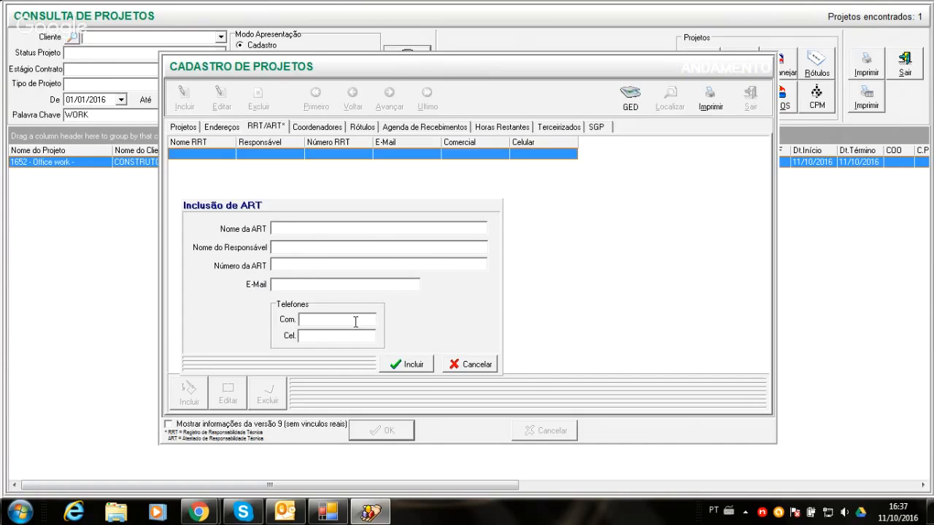
pyautogui.click(455, 367)
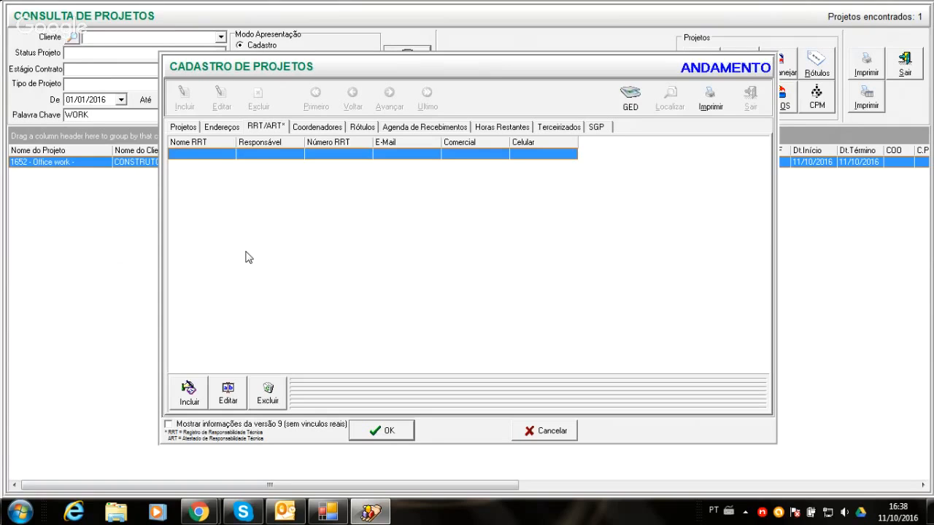
# - Assign the coordinator with the initials WS to the project
pyautogui.click(313, 130)
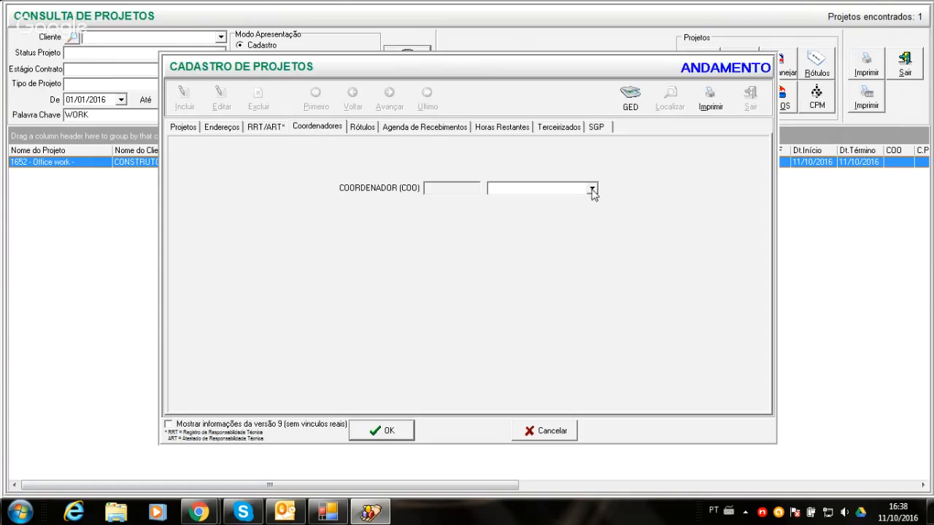
pyautogui.click(593, 189)
pyautogui.click(500, 228)
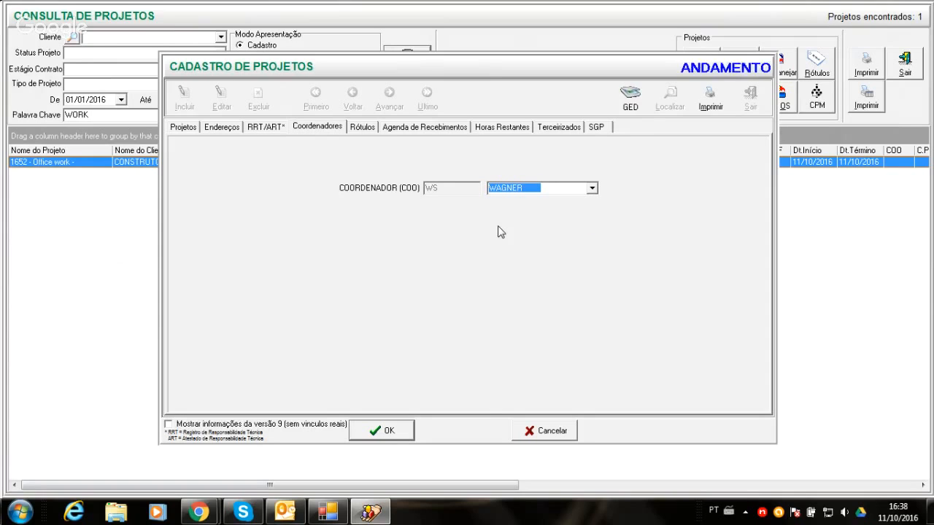
# - Examine the project's labels, receipts schedule, remaining hours, outsourced services and SGP settings
pyautogui.click(359, 132)
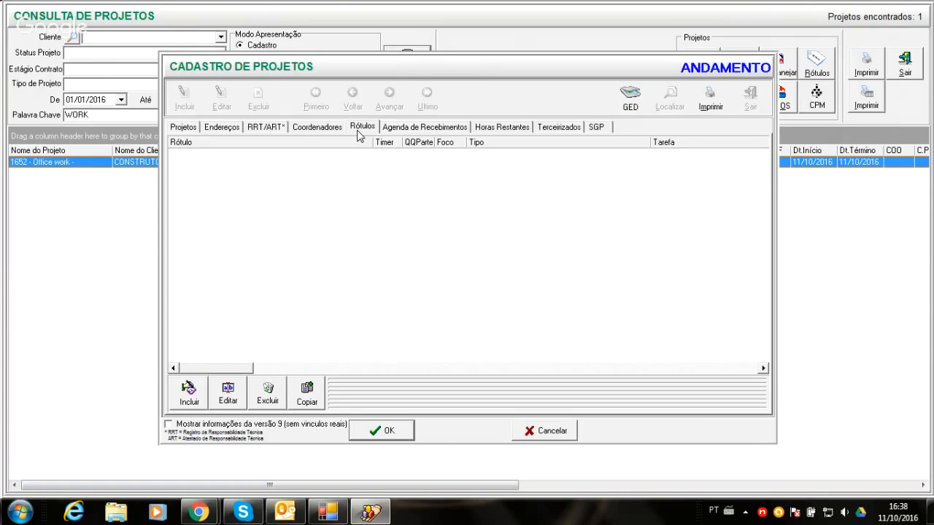
pyautogui.click(396, 129)
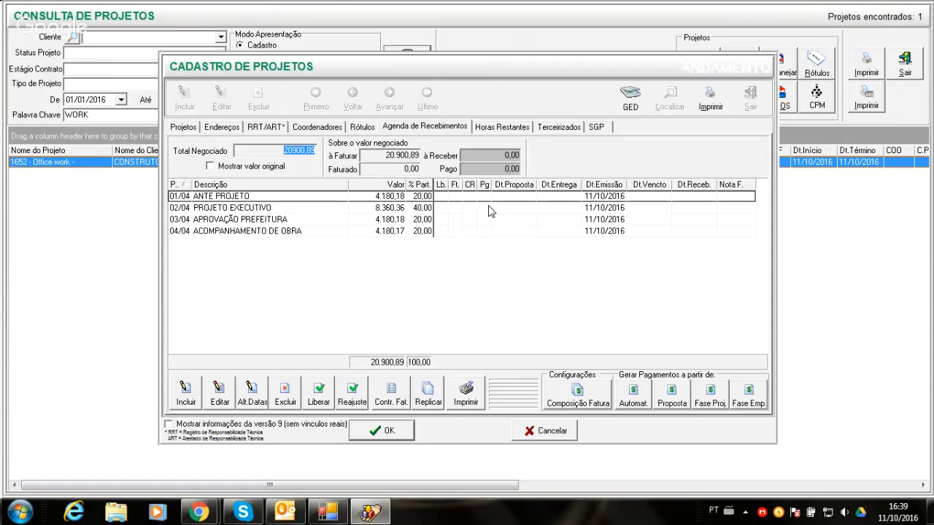
pyautogui.click(487, 127)
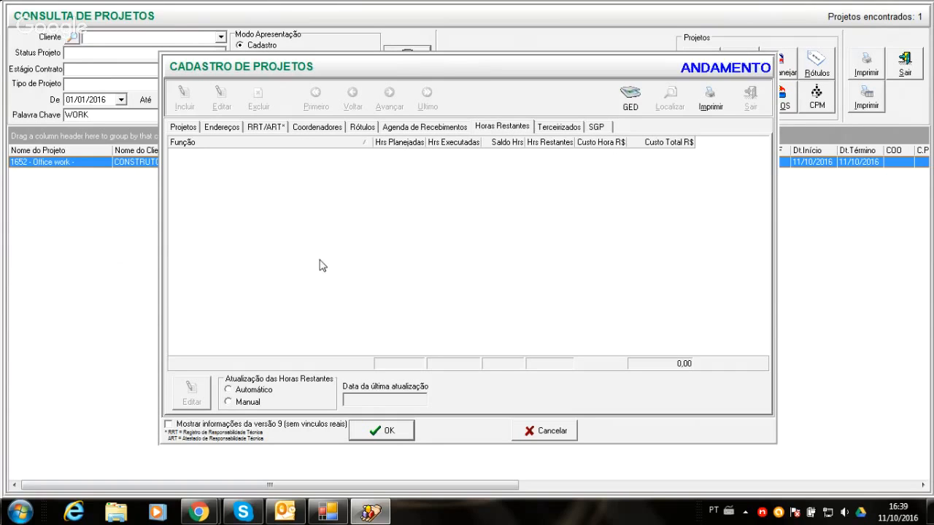
pyautogui.click(558, 128)
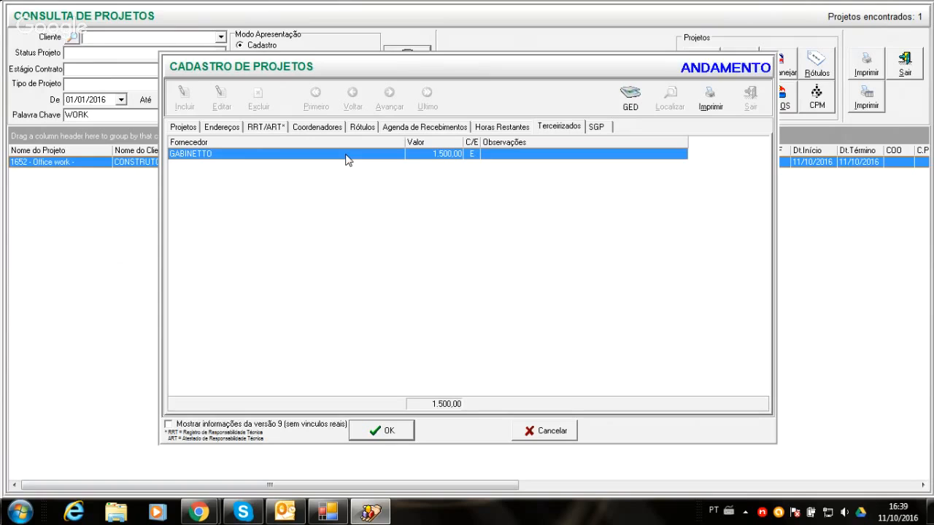
pyautogui.click(596, 130)
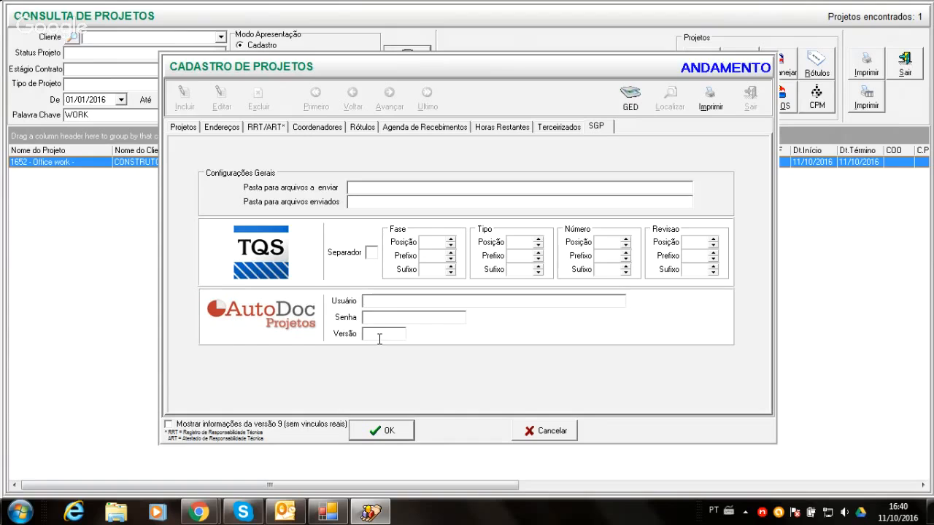
# - Review the project's sections again back to its main data, ending with the receipts schedule and the labels
pyautogui.click(551, 128)
pyautogui.click(512, 129)
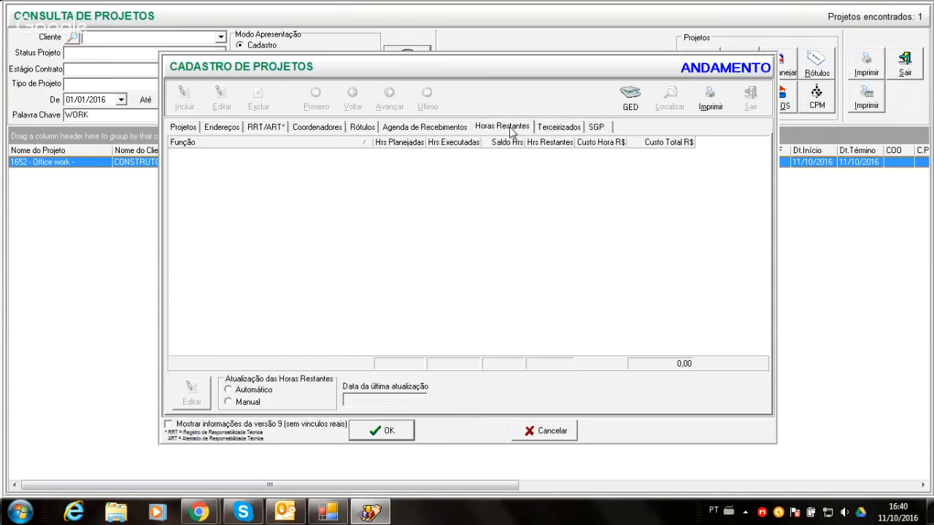
pyautogui.click(464, 130)
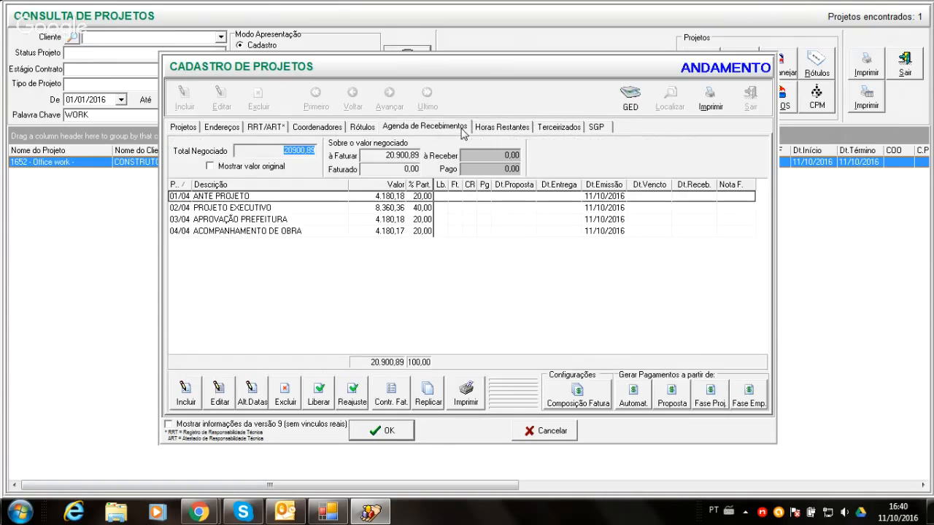
pyautogui.click(361, 129)
pyautogui.click(328, 130)
pyautogui.click(267, 128)
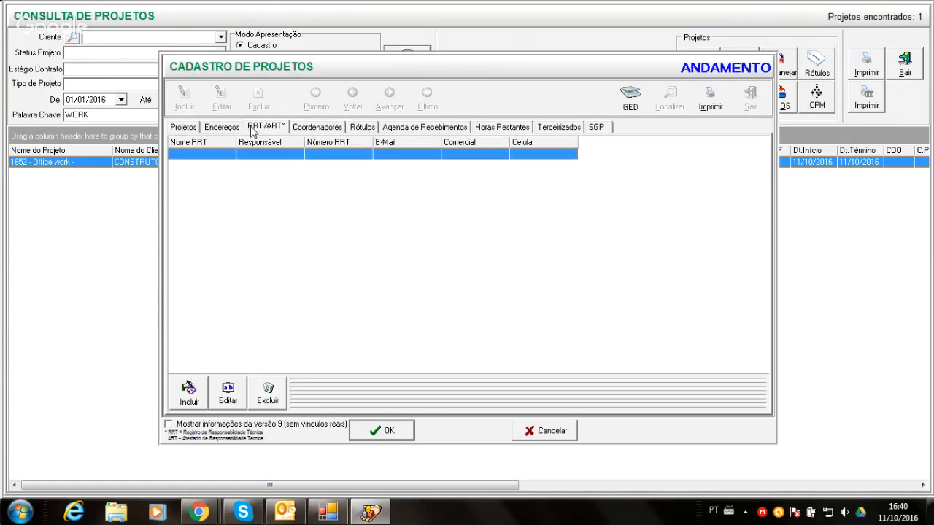
pyautogui.click(221, 127)
pyautogui.click(194, 128)
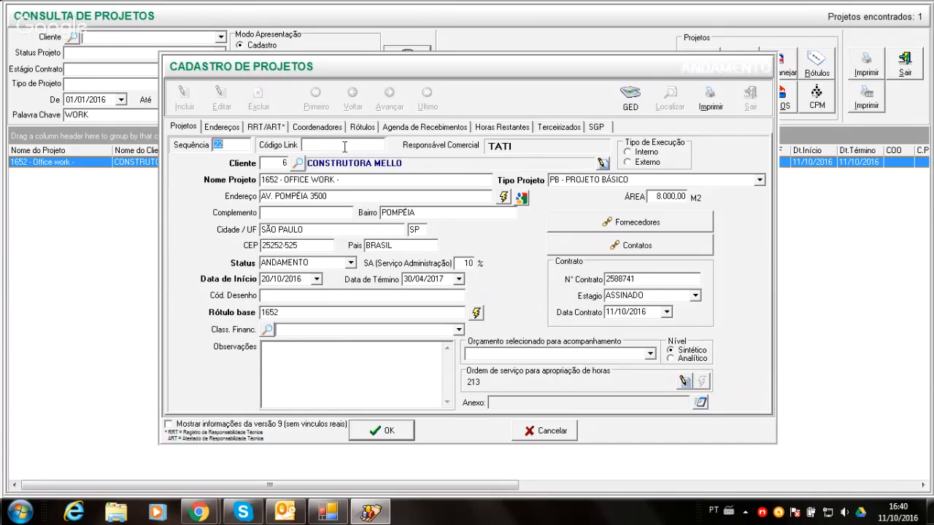
pyautogui.click(394, 130)
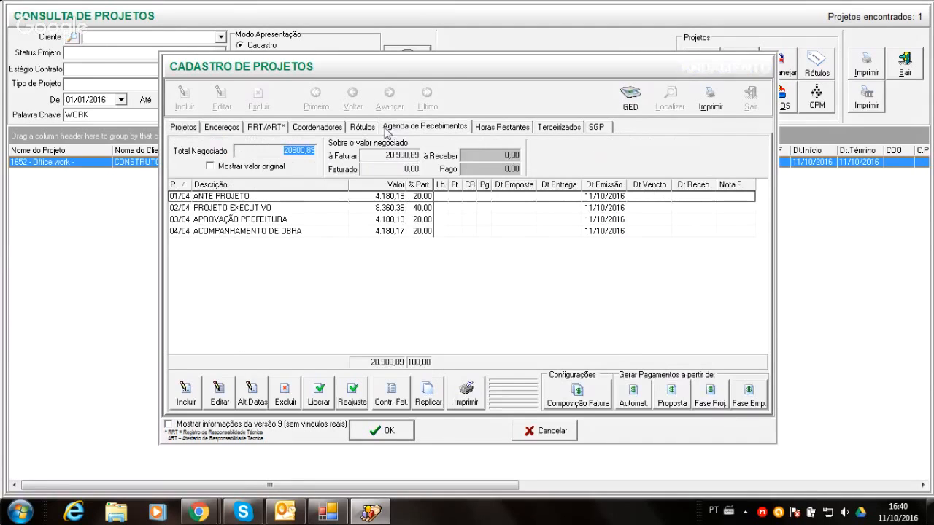
pyautogui.click(366, 129)
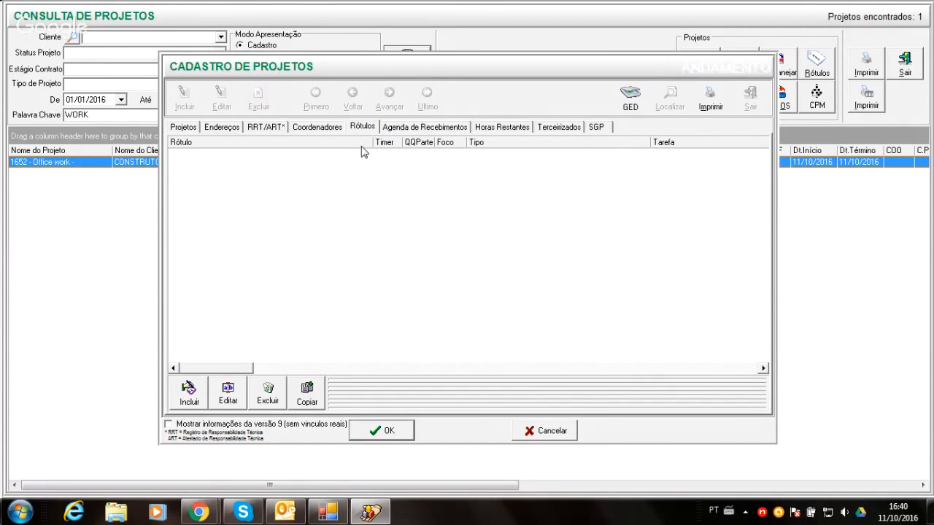
# - Save the project record, then close it and the project query
pyautogui.click(379, 432)
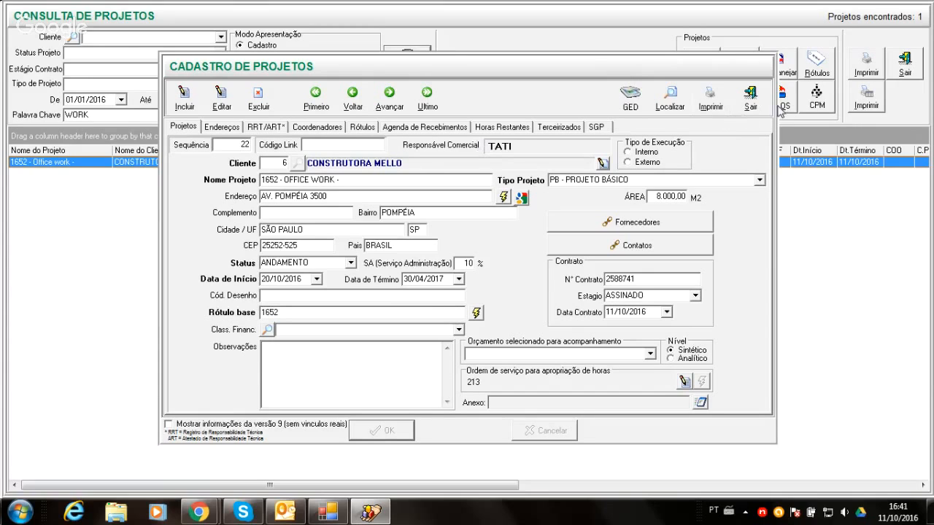
pyautogui.click(752, 96)
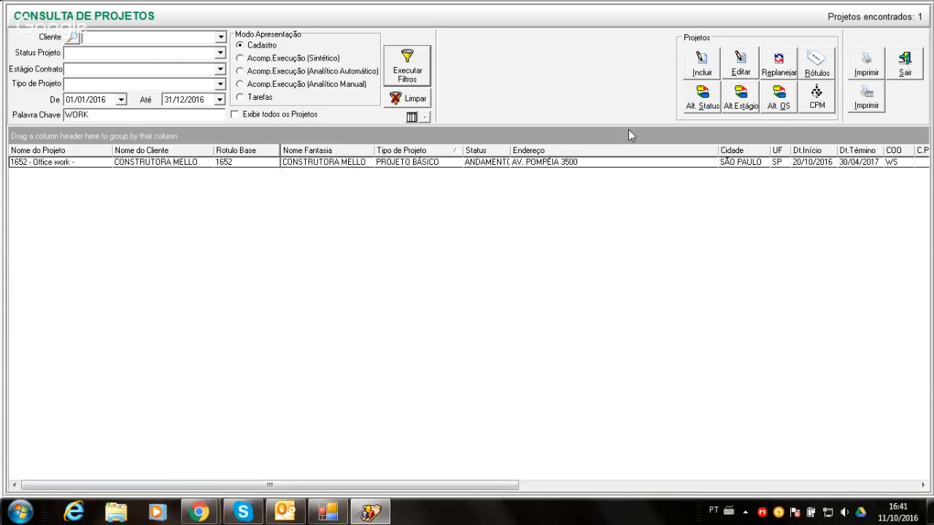
pyautogui.click(904, 60)
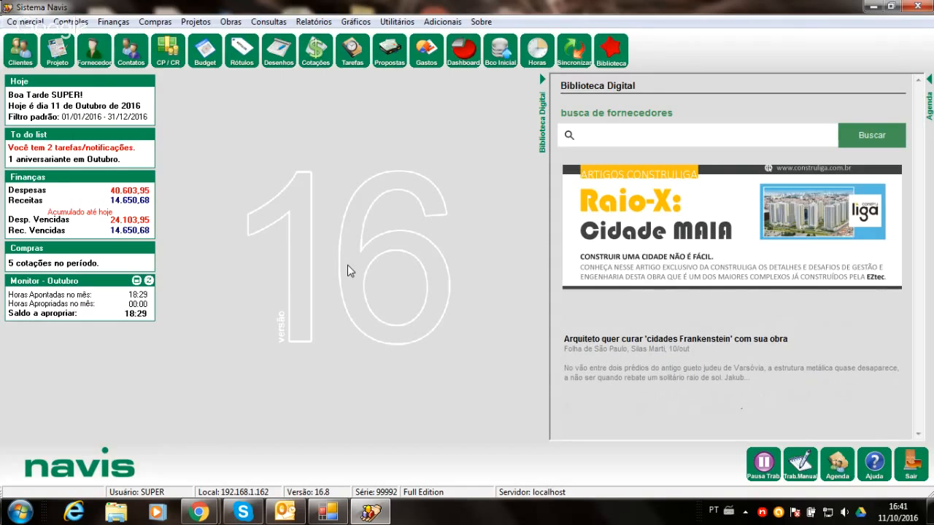
# - In the proposals query, examine the proposal printing options and the print layout configuration without changing them
pyautogui.click(389, 64)
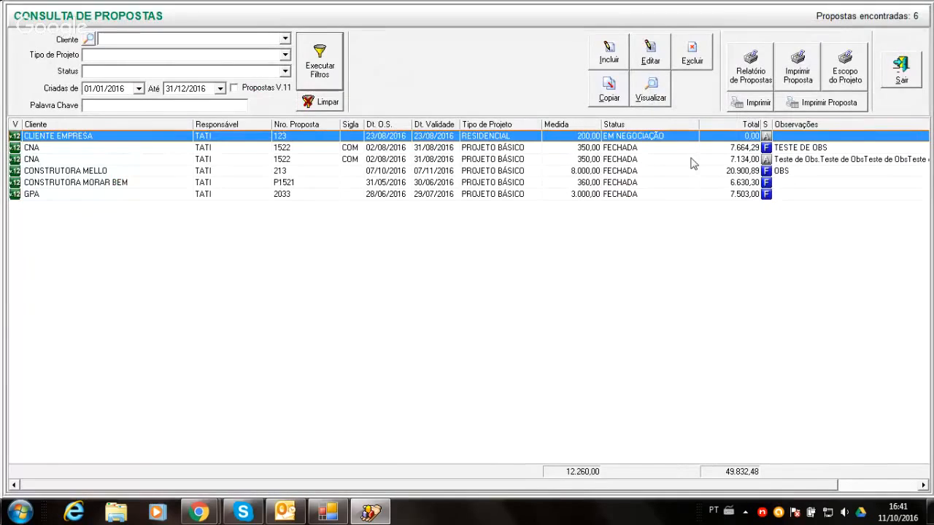
pyautogui.click(786, 84)
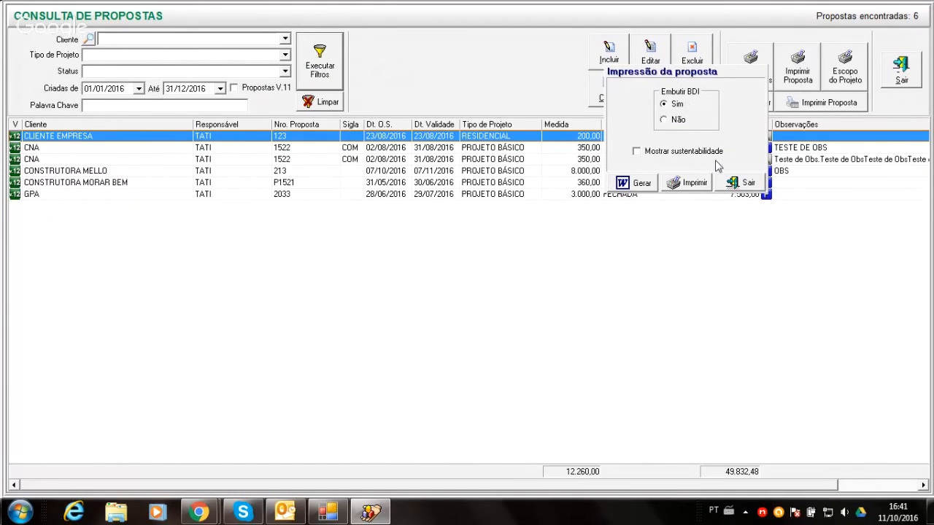
pyautogui.click(742, 182)
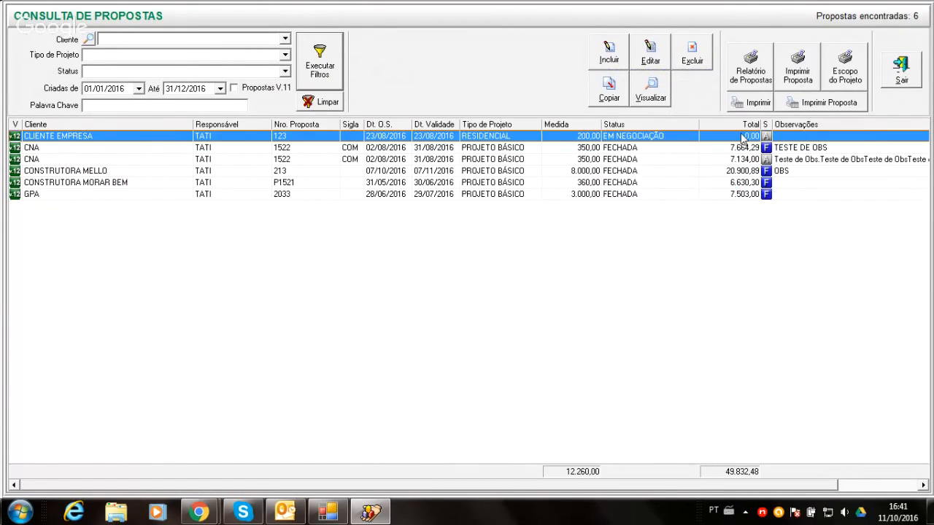
pyautogui.click(805, 102)
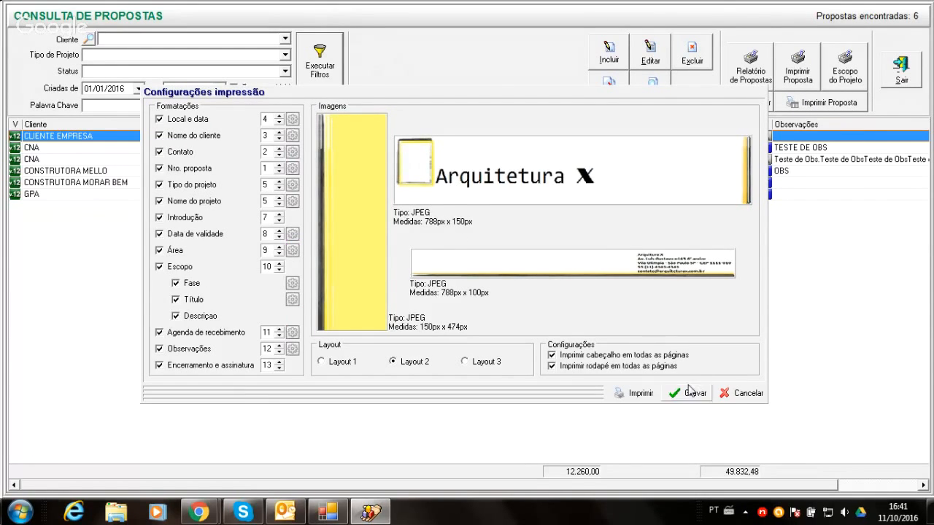
pyautogui.click(742, 393)
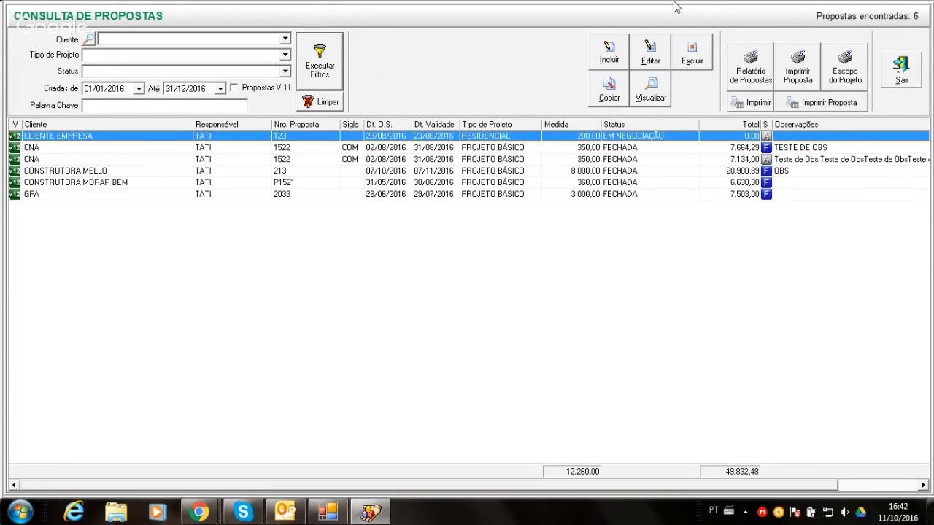
# - Review the 7.134,00 CNA proposal's scope, outsourced services, BDI and receipts schedule, then close it and the proposals query
pyautogui.doubleClick(649, 161)
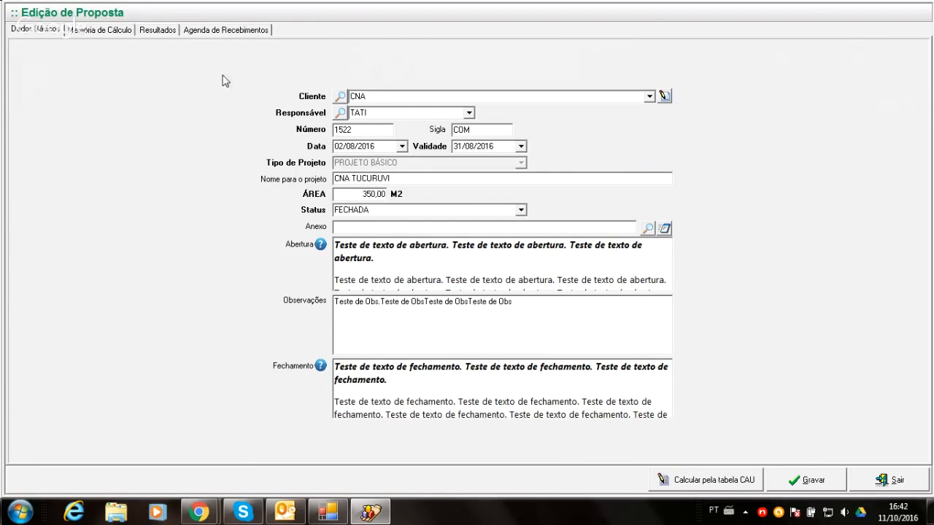
pyautogui.click(114, 31)
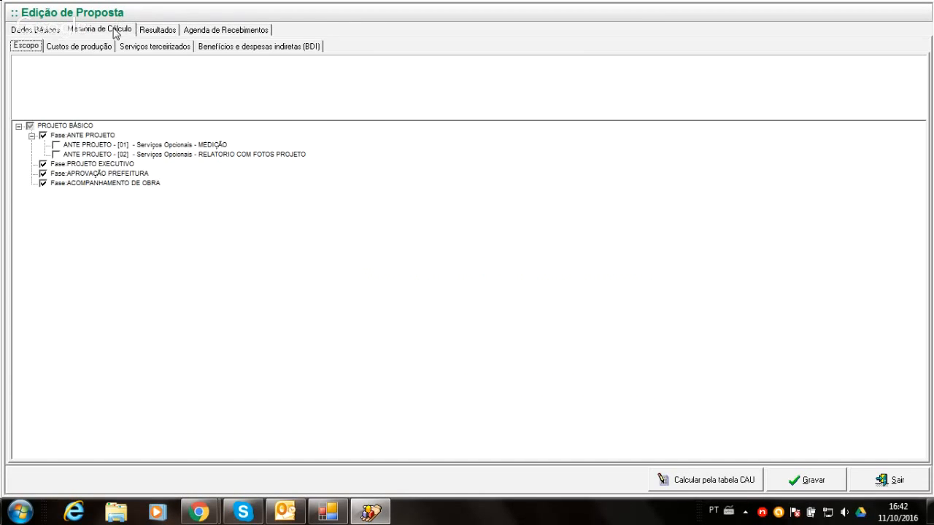
pyautogui.click(151, 47)
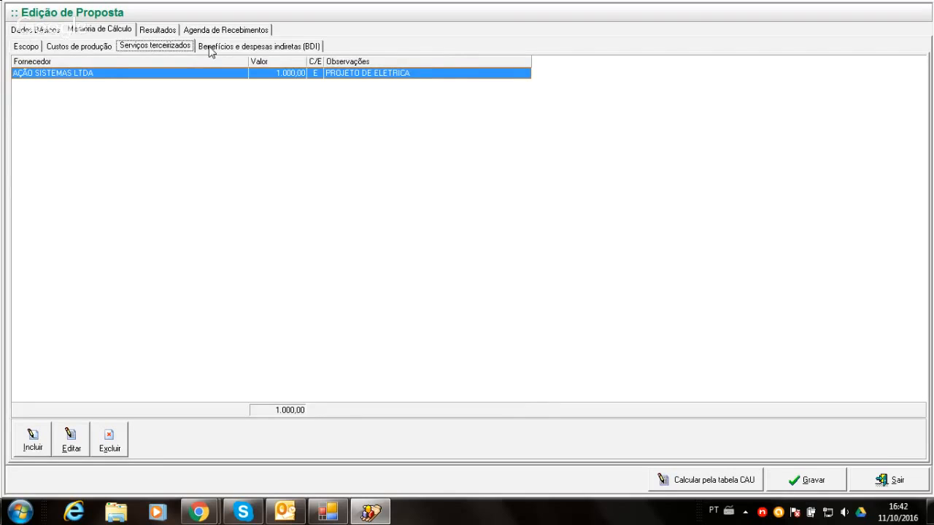
pyautogui.click(209, 48)
pyautogui.click(214, 30)
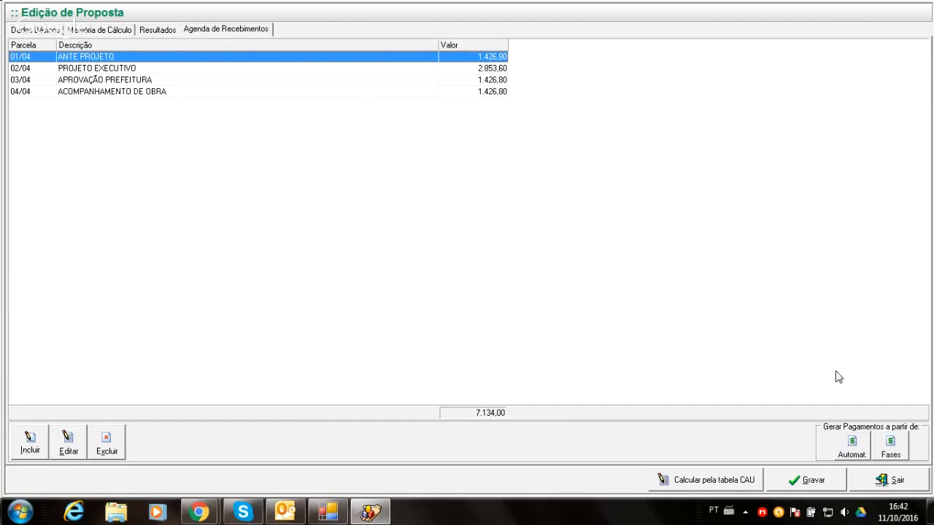
pyautogui.click(896, 480)
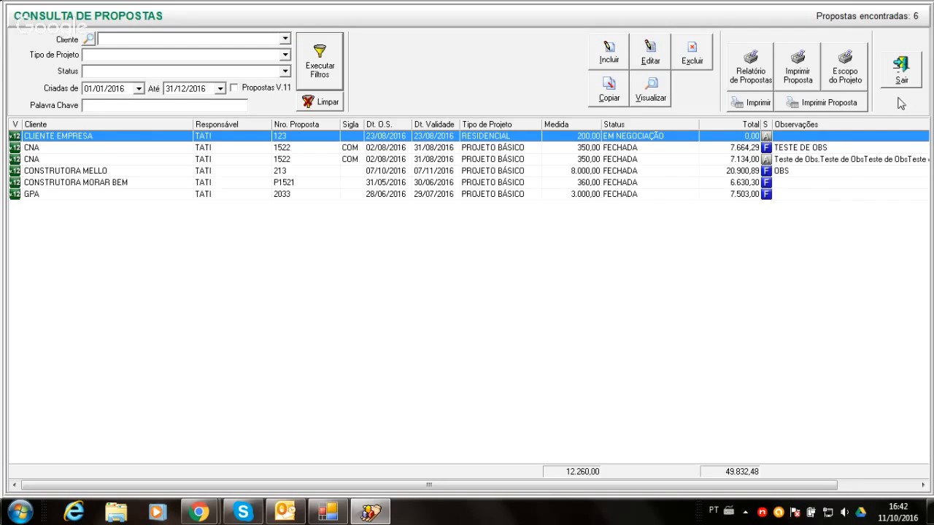
pyautogui.click(903, 73)
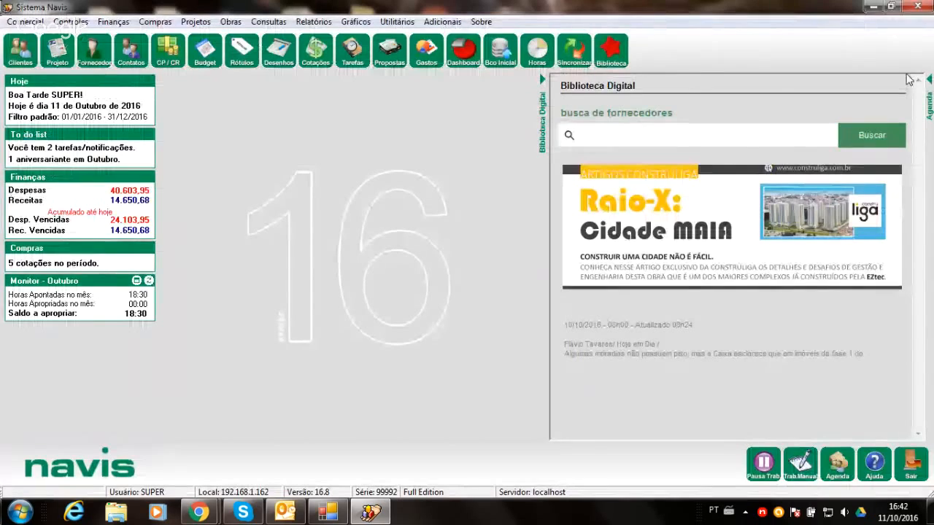
# - Preview the proposal conversion report for proposals from 11/01/2016 to 11/10/2016, enlarge the page view, then close the report
pyautogui.click(25, 21)
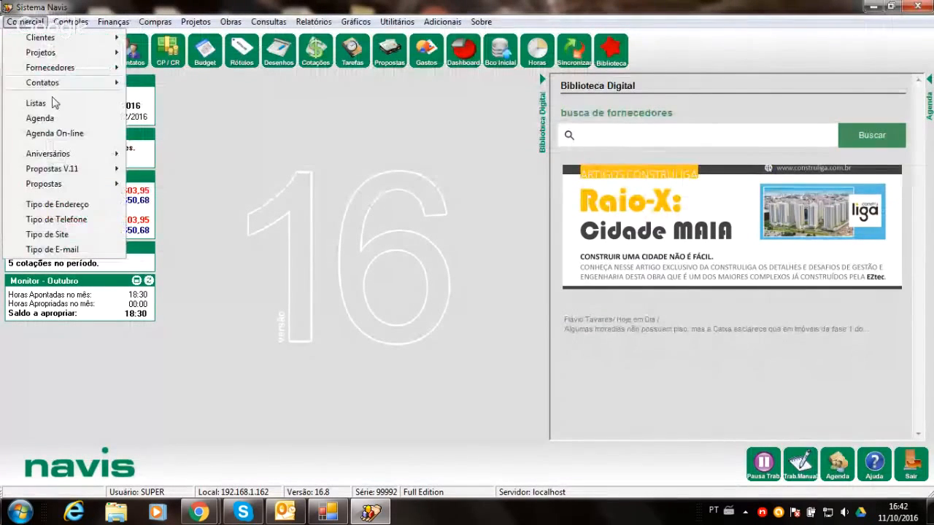
pyautogui.moveTo(87, 184)
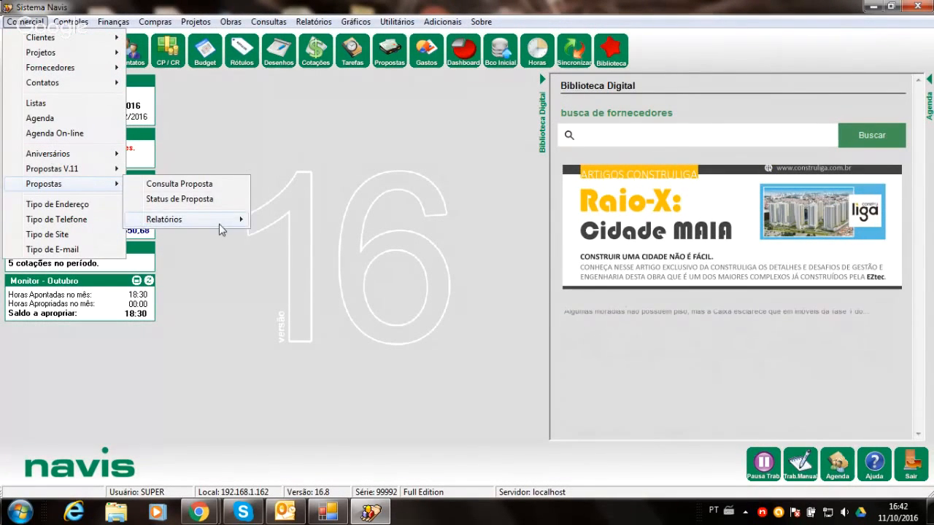
pyautogui.moveTo(220, 225)
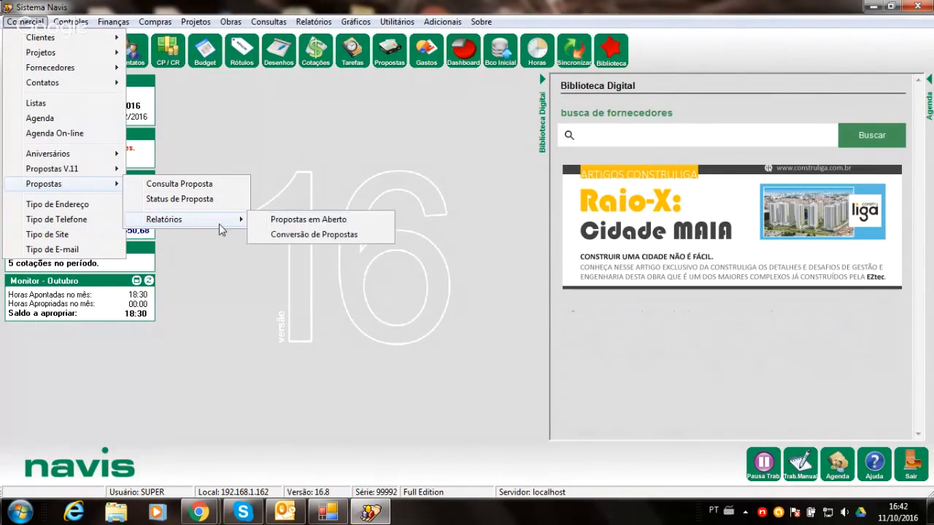
pyautogui.click(299, 235)
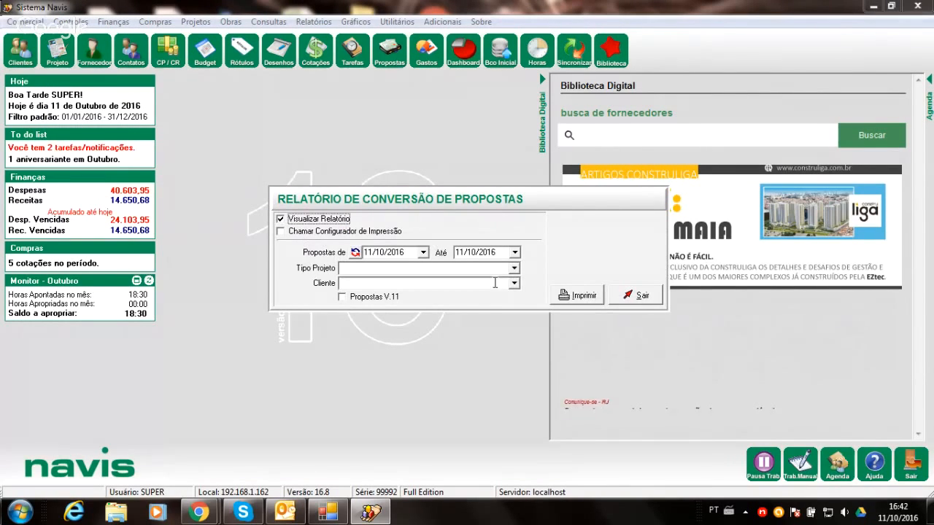
pyautogui.click(377, 253)
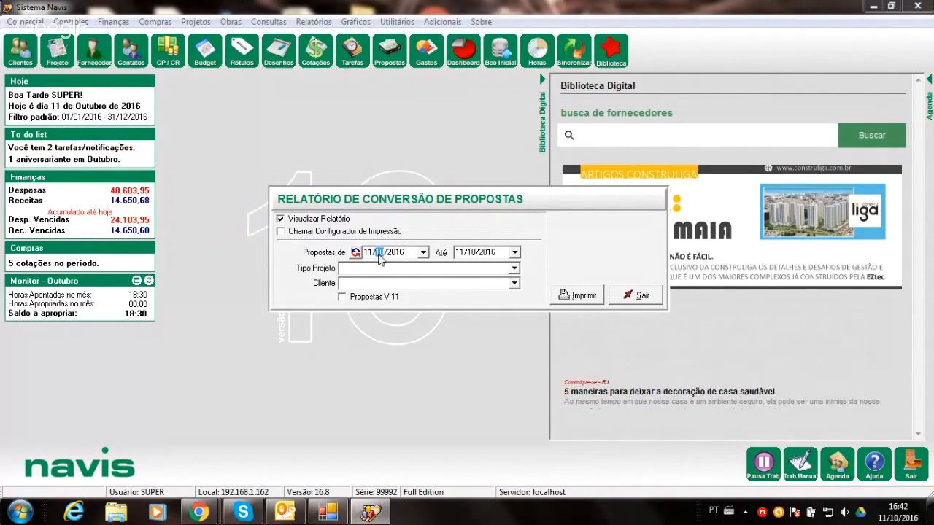
pyautogui.write('01')
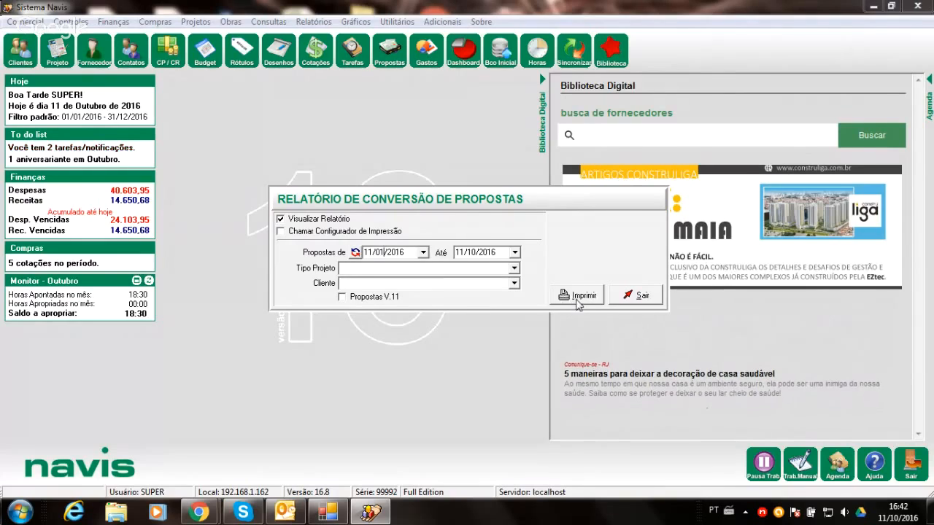
pyautogui.click(578, 301)
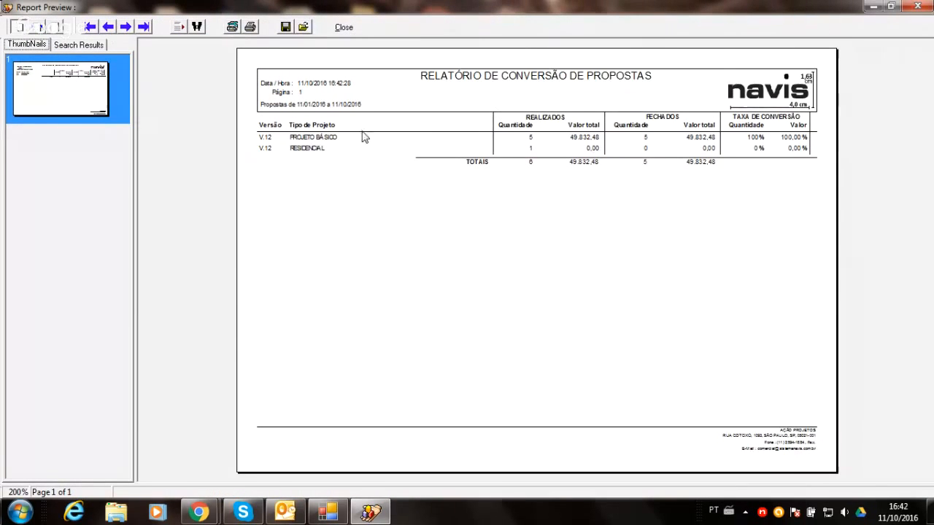
pyautogui.click(35, 27)
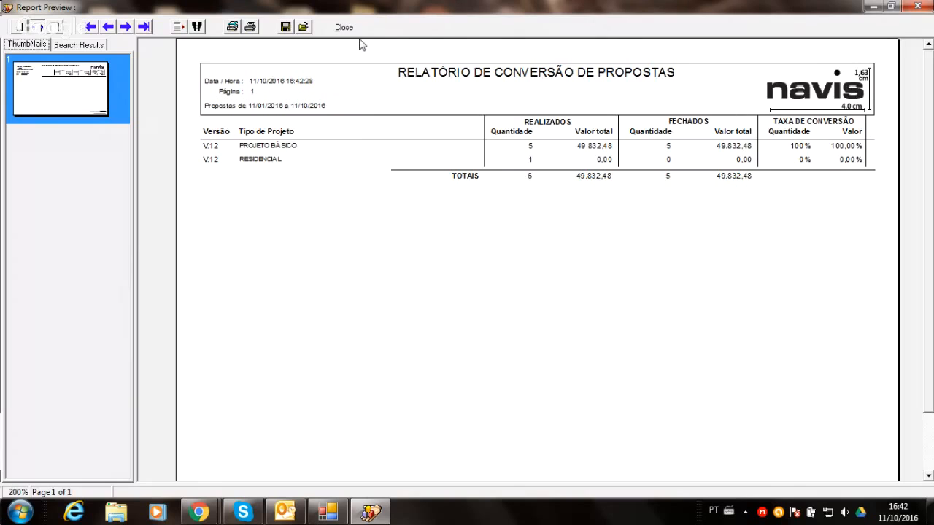
pyautogui.click(340, 29)
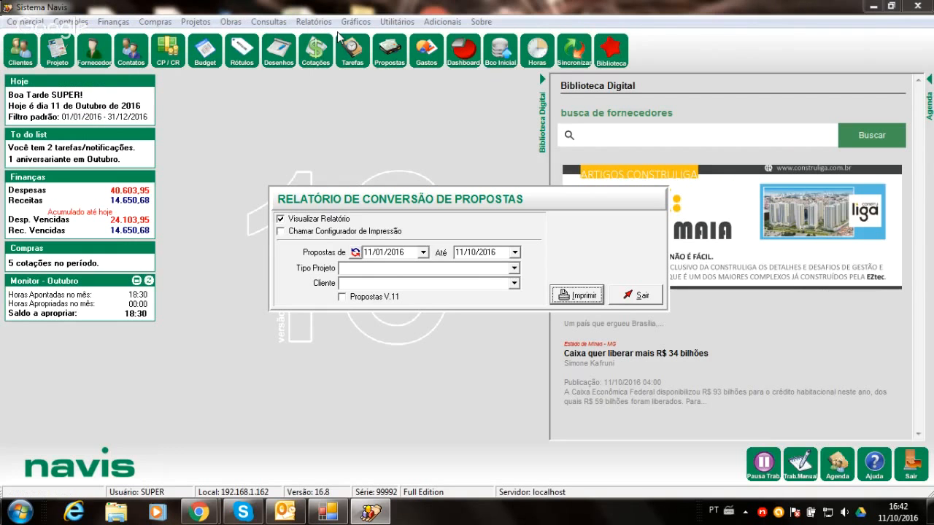
pyautogui.press('Escape')
# - Browse forward through the registered proposal statuses and their status types, then close the proposal status register
pyautogui.click(9, 22)
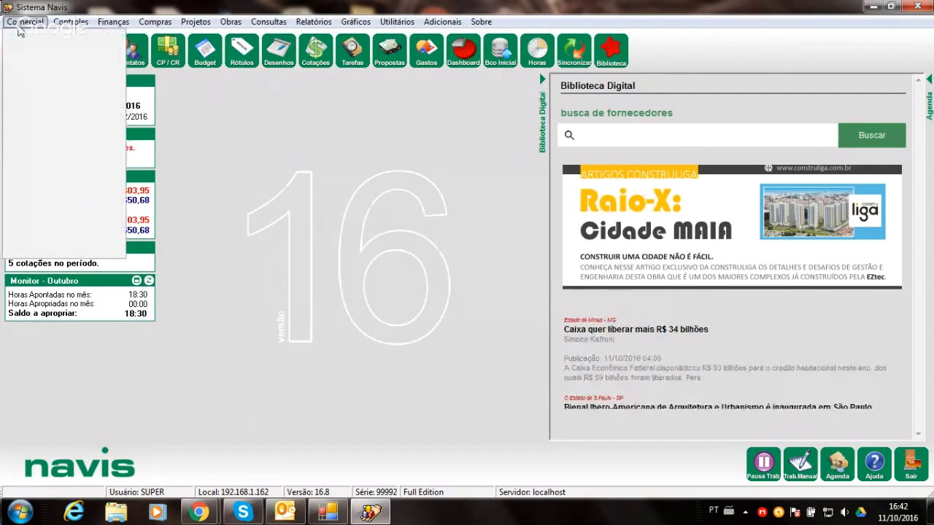
pyautogui.moveTo(108, 186)
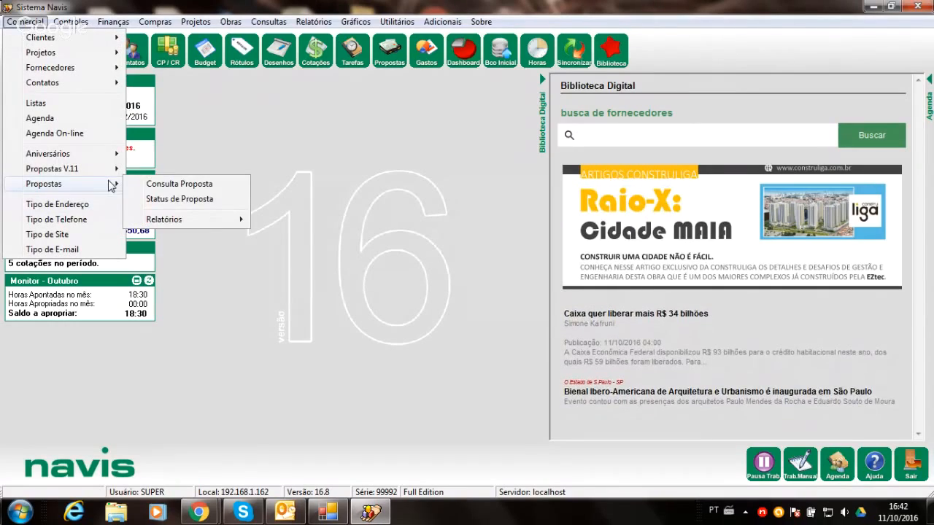
pyautogui.moveTo(184, 220)
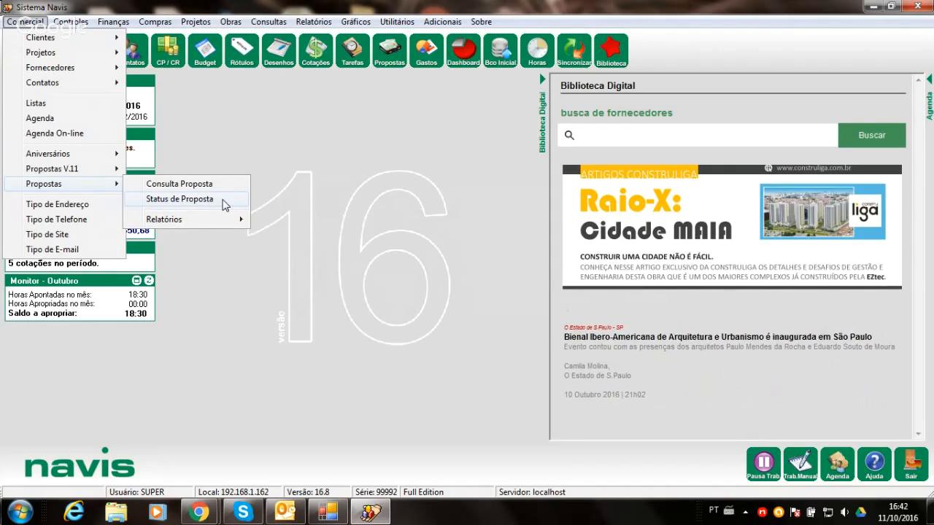
pyautogui.click(224, 199)
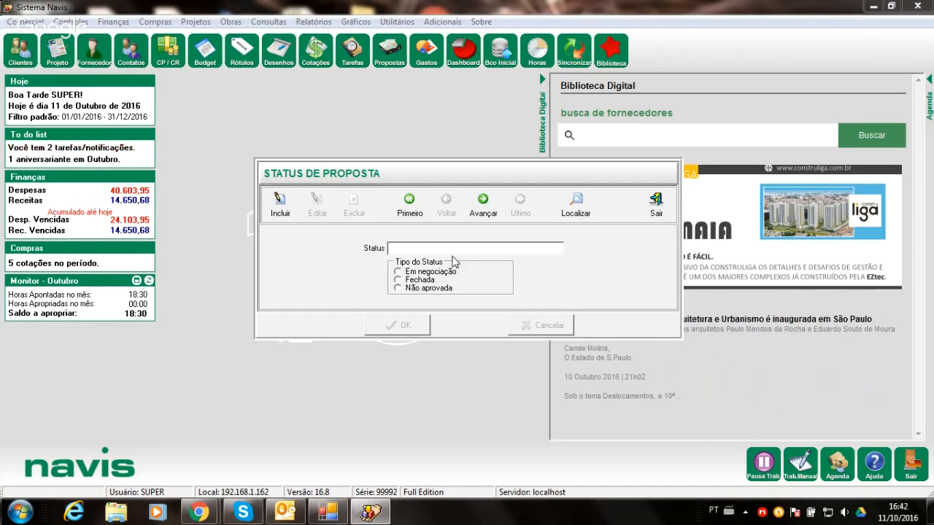
pyautogui.click(490, 213)
pyautogui.click(489, 213)
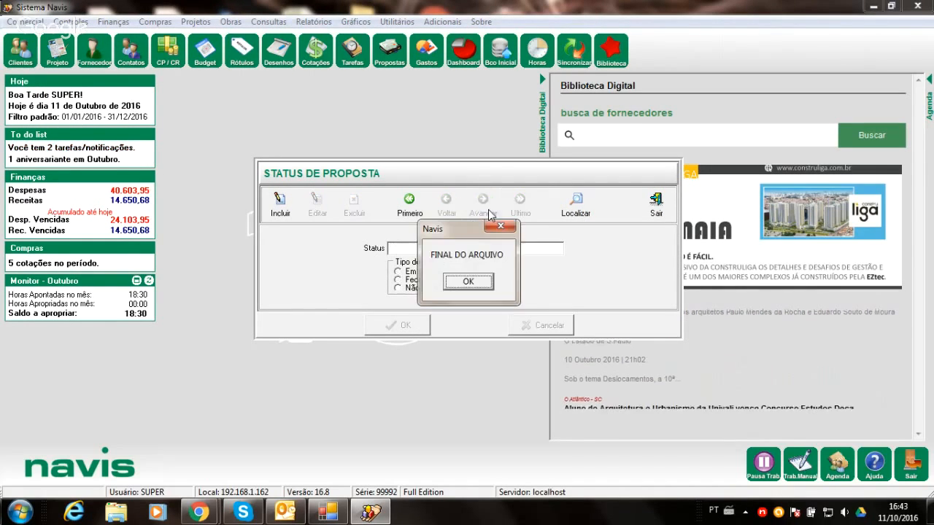
pyautogui.click(485, 283)
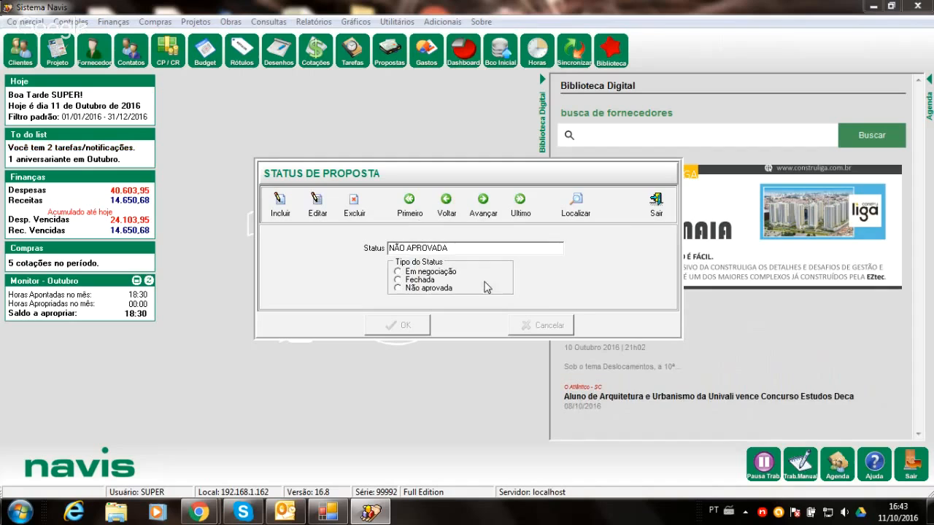
pyautogui.click(652, 213)
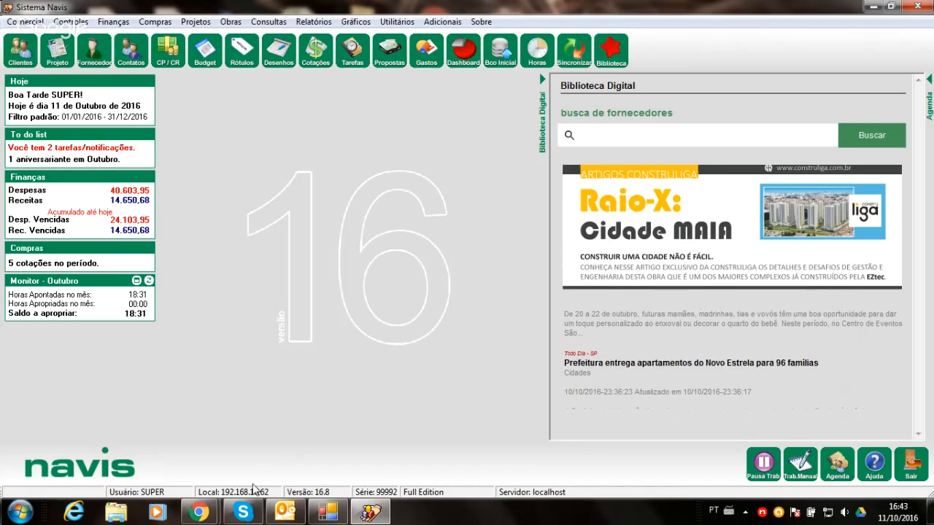
# - Check the Skype chat for attendees' questions, read the one about an additional percentage in the service order, and return to Navis
pyautogui.click(252, 516)
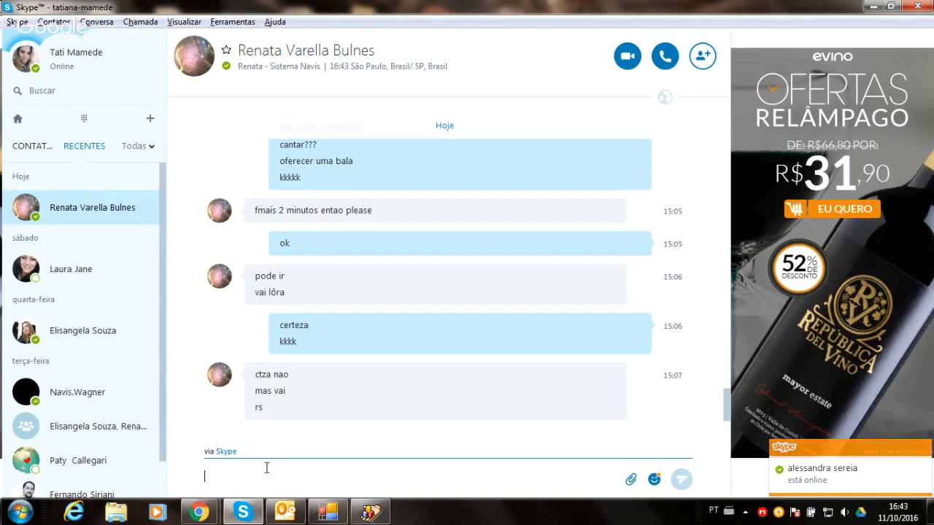
pyautogui.click(872, 7)
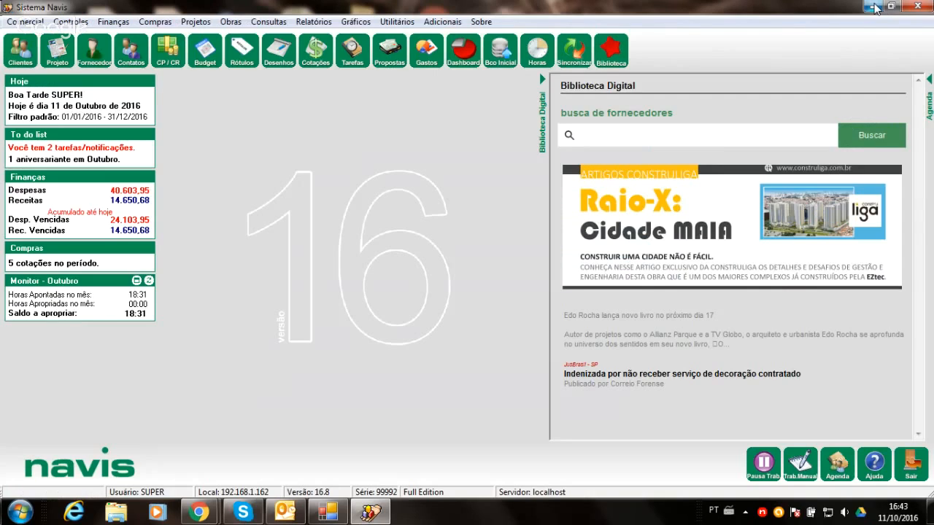
pyautogui.click(243, 512)
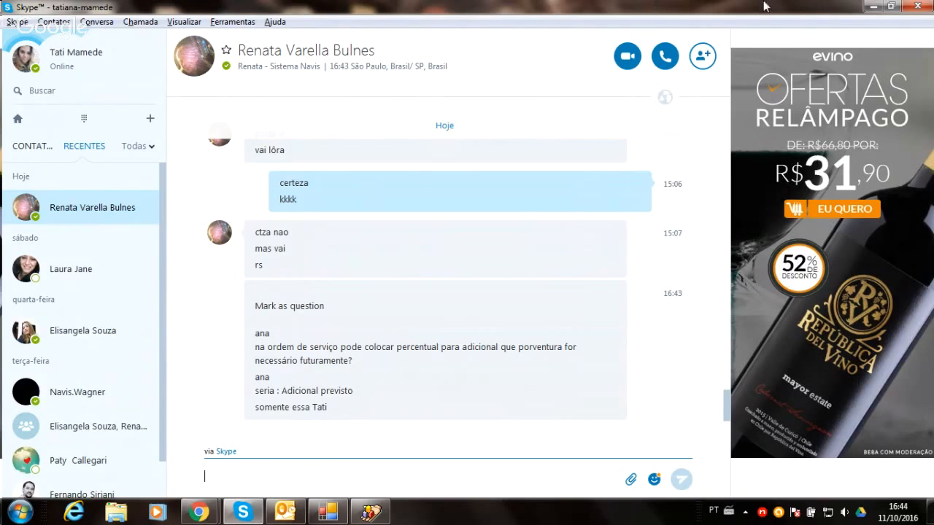
pyautogui.click(873, 6)
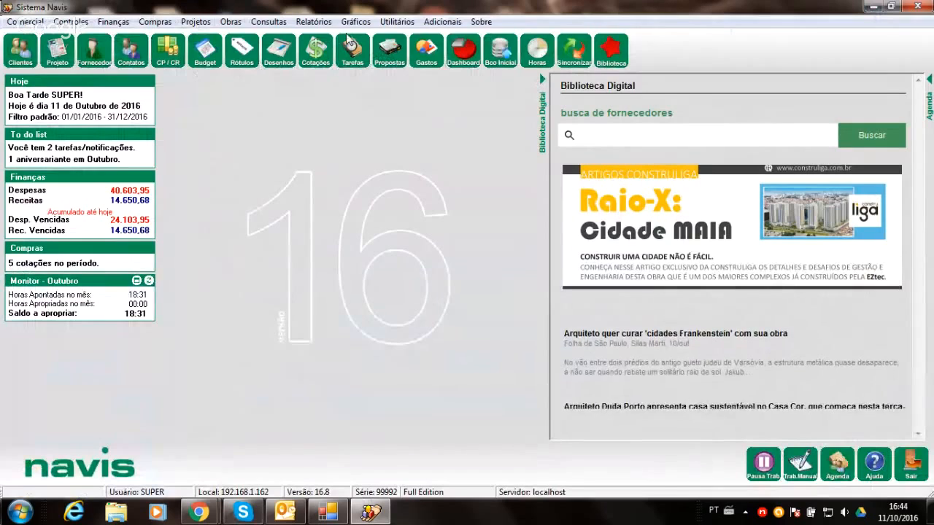
# - Open the 7.134,00 CNA proposal from the proposals query and review its receipts schedule, results and scope
pyautogui.click(390, 48)
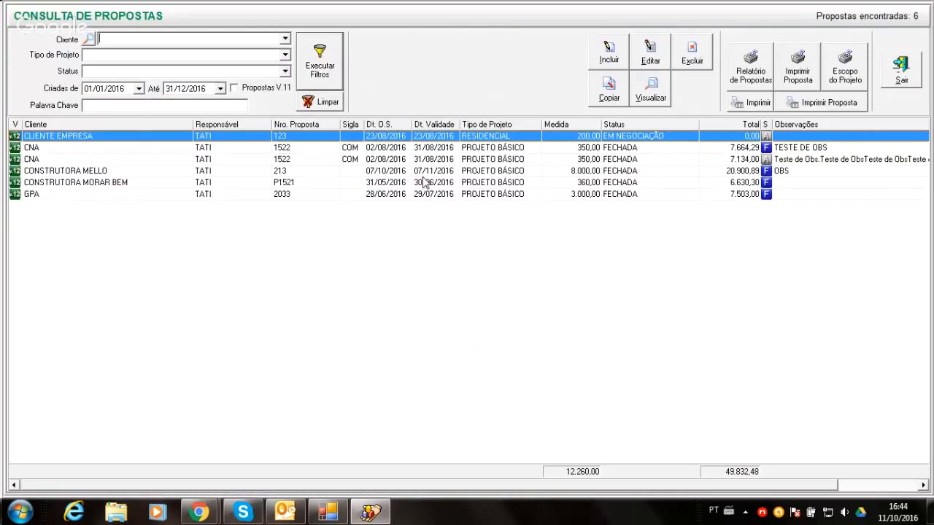
pyautogui.doubleClick(739, 162)
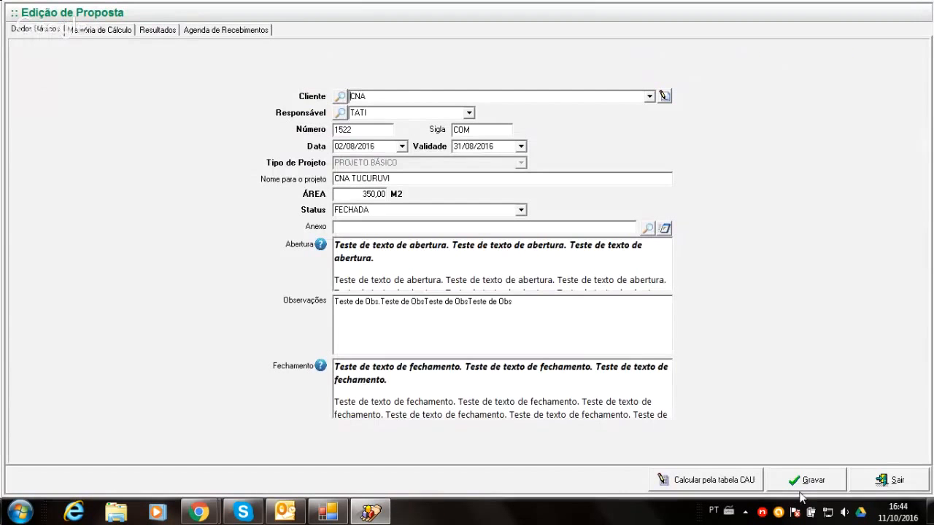
pyautogui.click(216, 32)
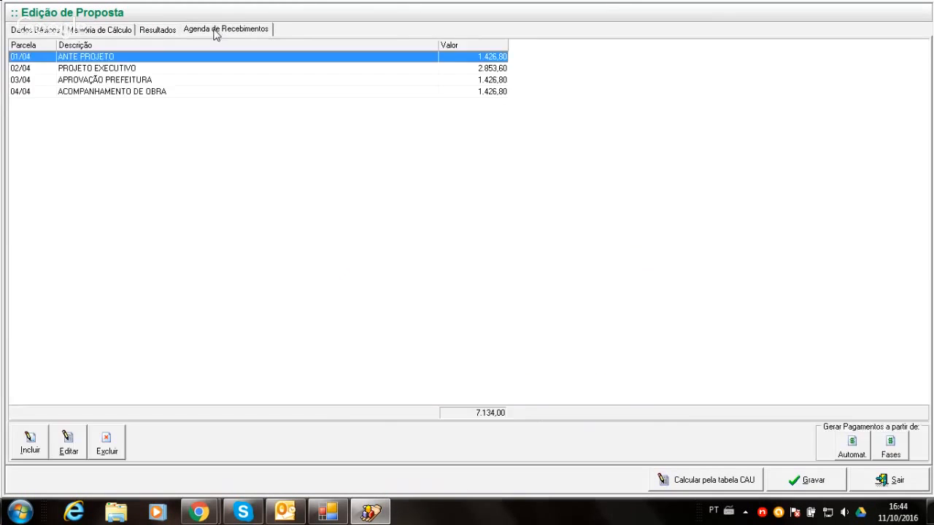
pyautogui.click(157, 32)
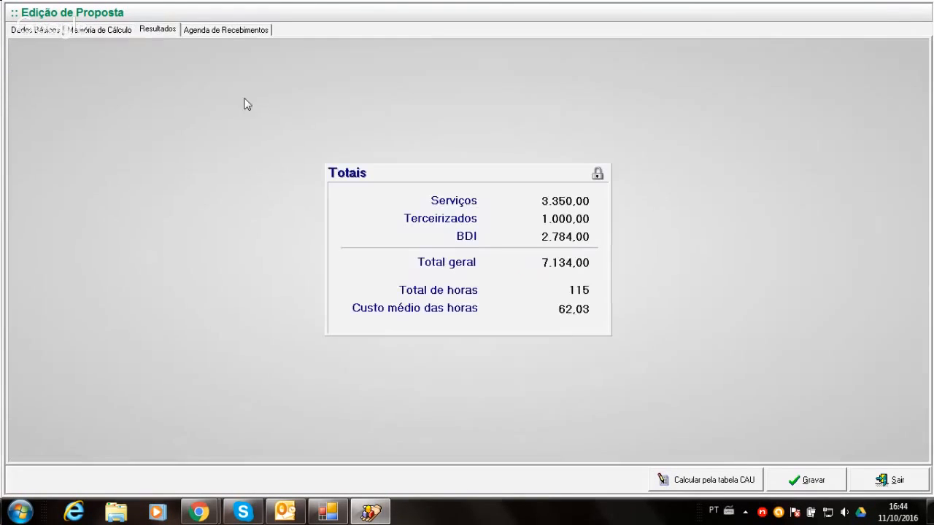
pyautogui.click(119, 32)
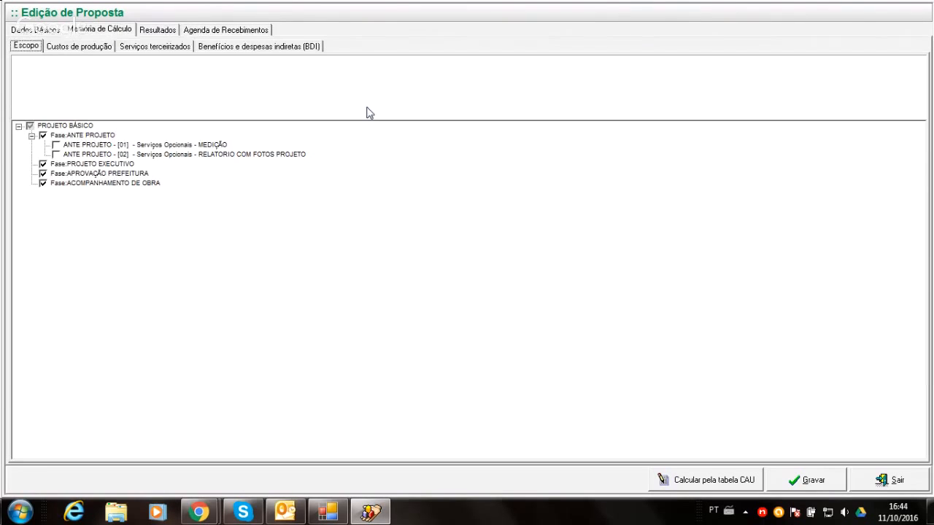
# - Examine the proposal's BDI percentages and the blank form for adding a BDI item, then cancel the form and leave the proposal
pyautogui.click(298, 47)
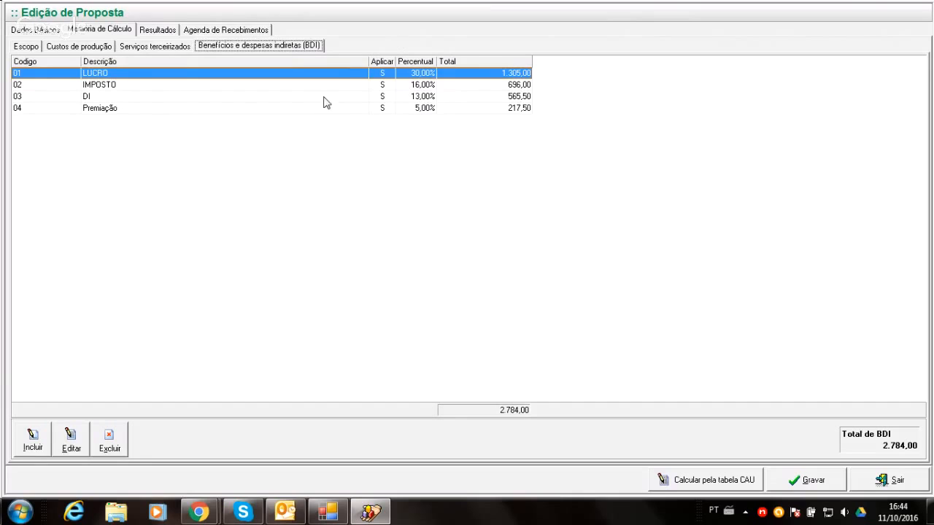
pyautogui.click(32, 440)
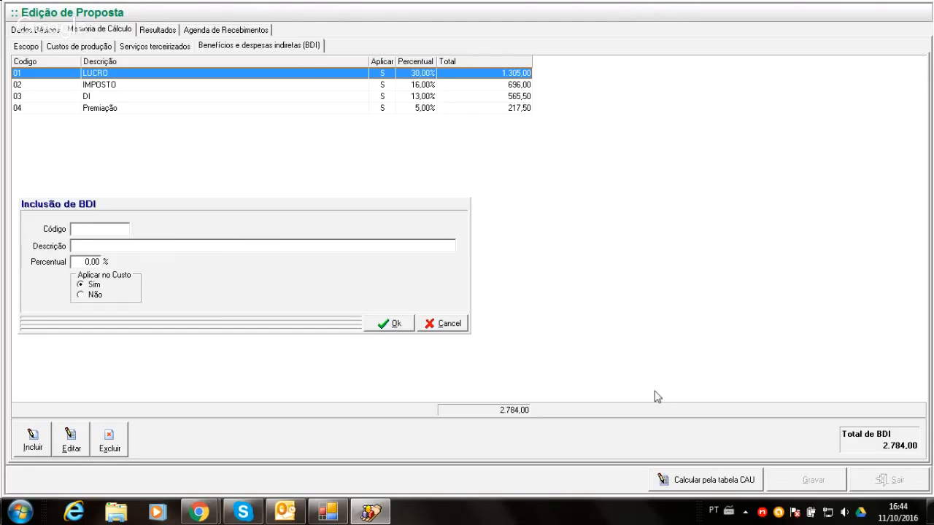
pyautogui.click(435, 327)
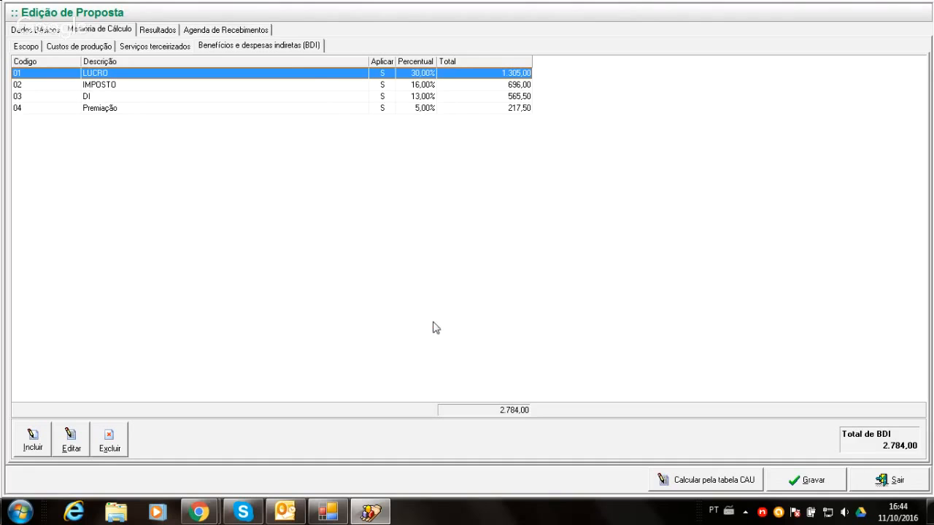
pyautogui.click(891, 480)
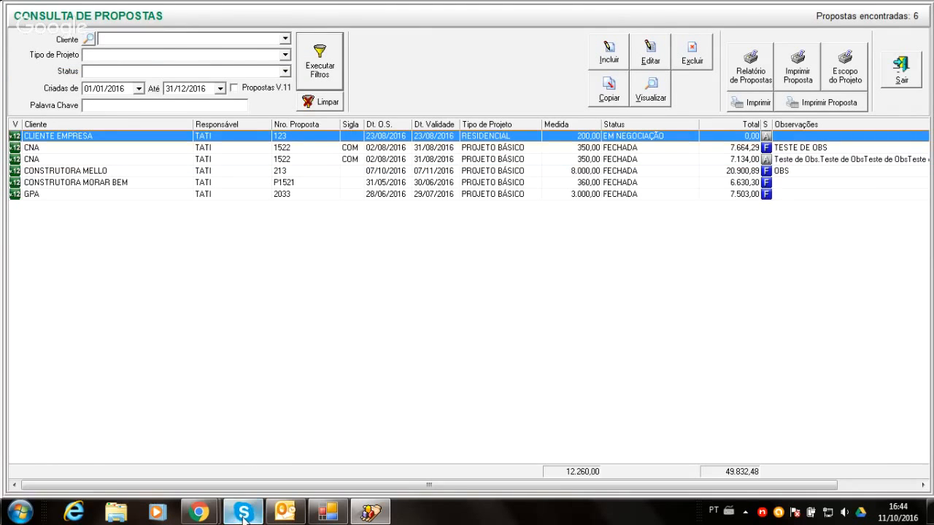
# - Check the Skype chat again for further questions, return to Navis, and close the proposals query
pyautogui.click(243, 512)
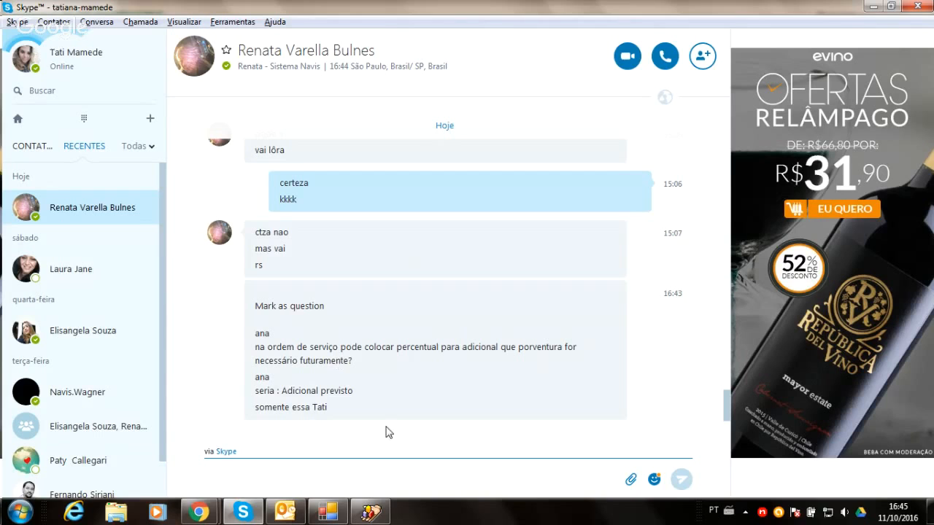
pyautogui.click(357, 512)
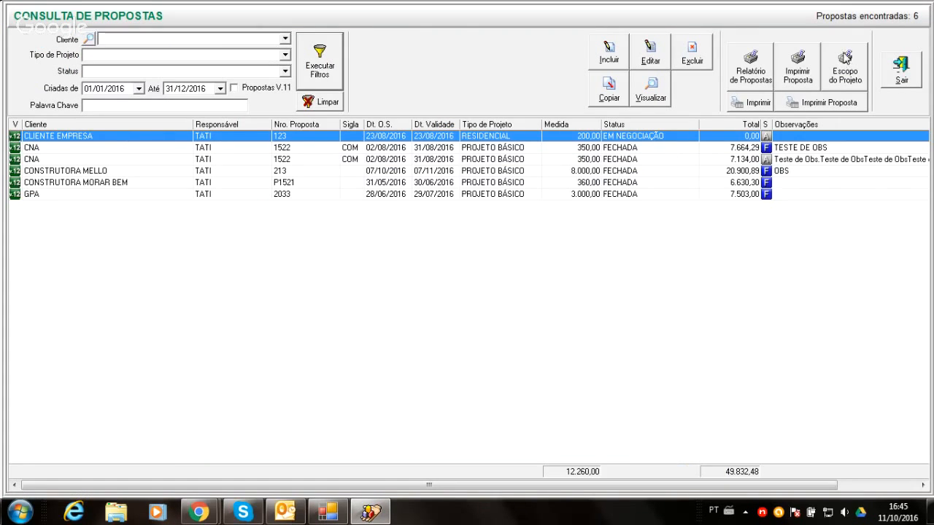
pyautogui.click(893, 74)
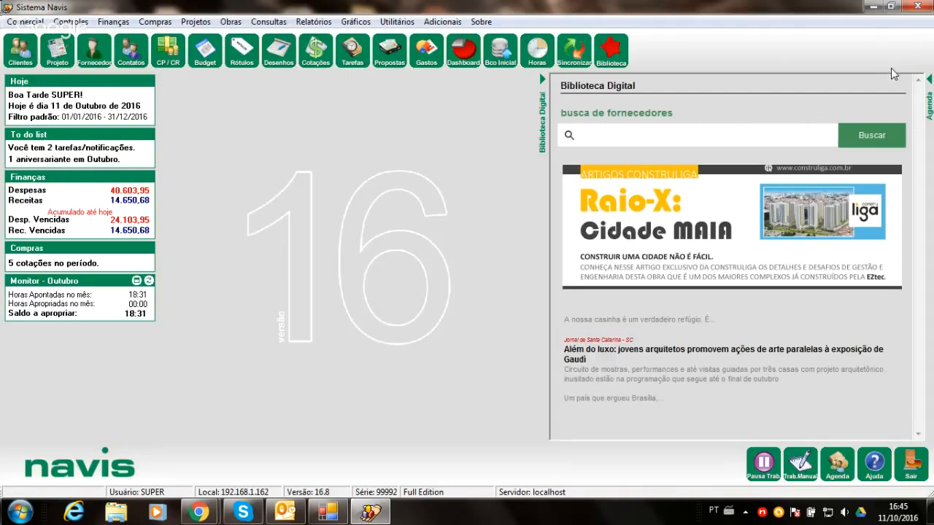
# - Open the project 1001 - Residencial das Flores from the project query and display its receipts schedule
pyautogui.click(58, 51)
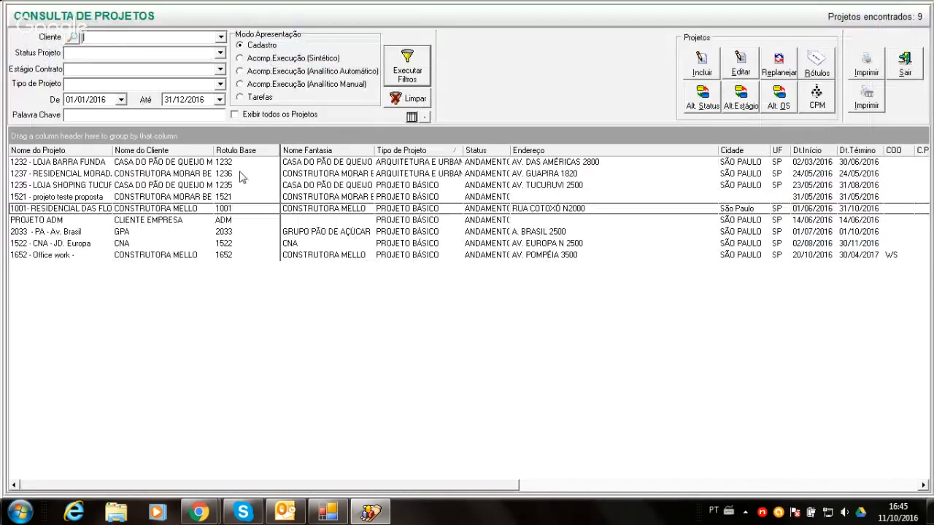
pyautogui.click(350, 210)
pyautogui.doubleClick(350, 209)
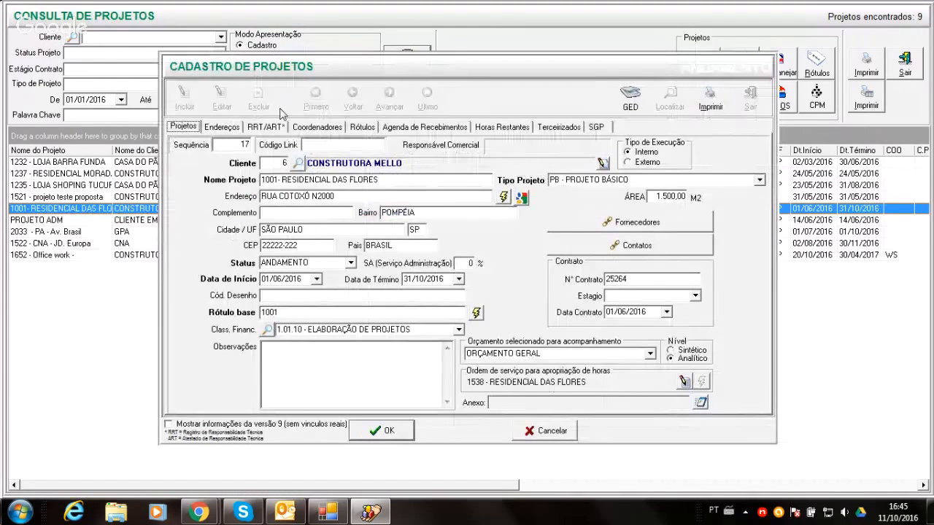
pyautogui.click(412, 127)
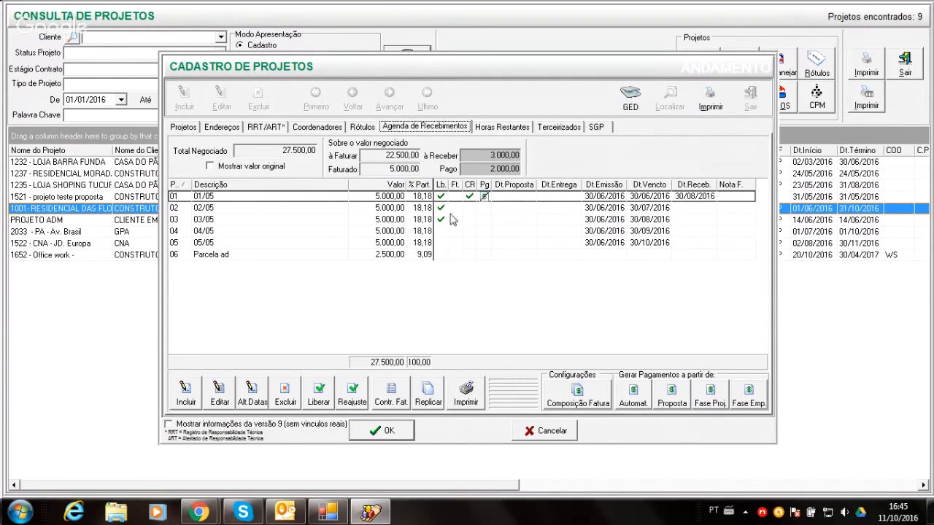
# - Add instalment 07 to the project's receipts schedule with description ADD and value 5.000,00, marked as Liberado
pyautogui.click(185, 394)
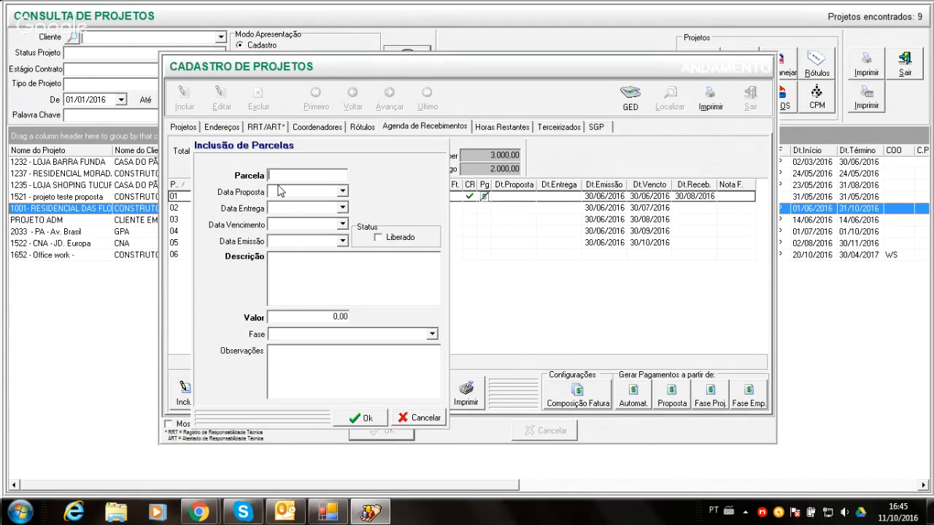
pyautogui.write('ADD')
pyautogui.write('07')
pyautogui.click(298, 257)
pyautogui.write('ADD')
pyautogui.click(304, 320)
pyautogui.write('5000')
pyautogui.click(377, 238)
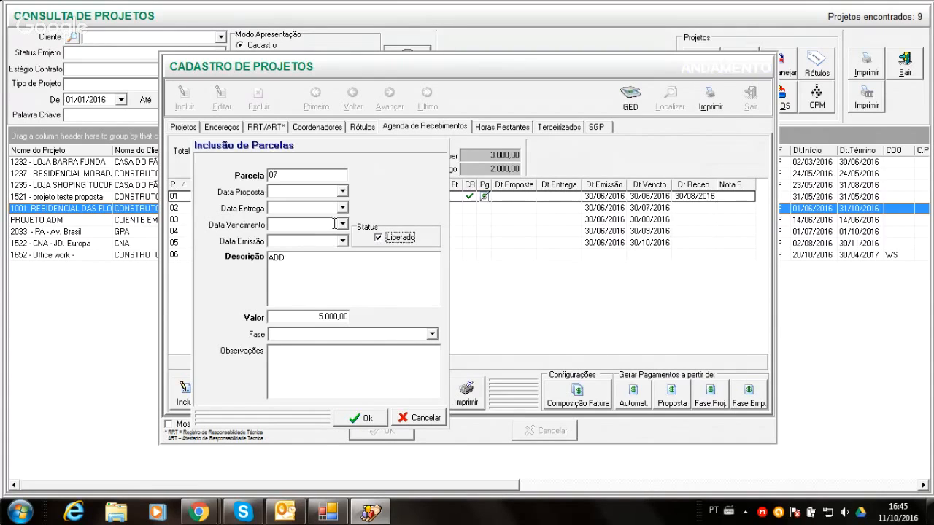
# - Set the instalment's due date to 31/10/2016 and issue date to 30/10/2016, and save it without adding another instalment
pyautogui.click(342, 224)
pyautogui.click(295, 311)
pyautogui.click(342, 240)
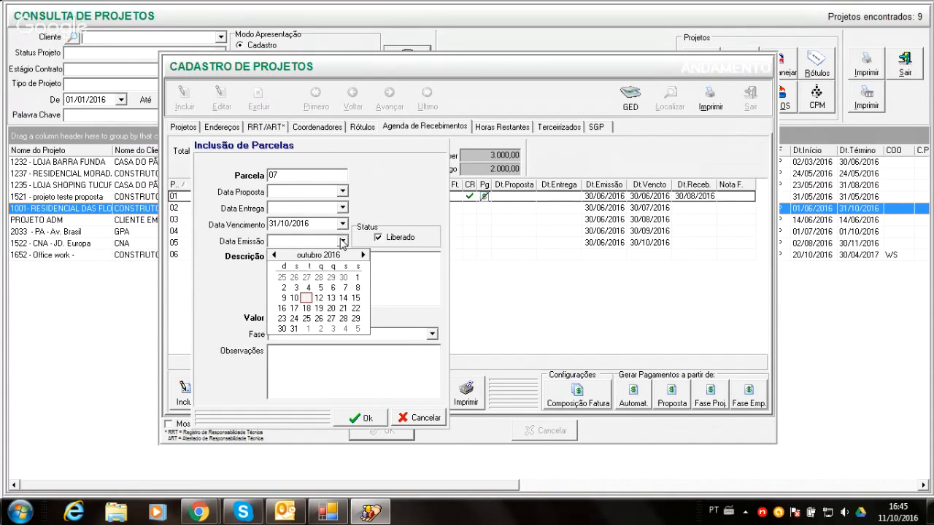
pyautogui.click(293, 330)
pyautogui.click(362, 417)
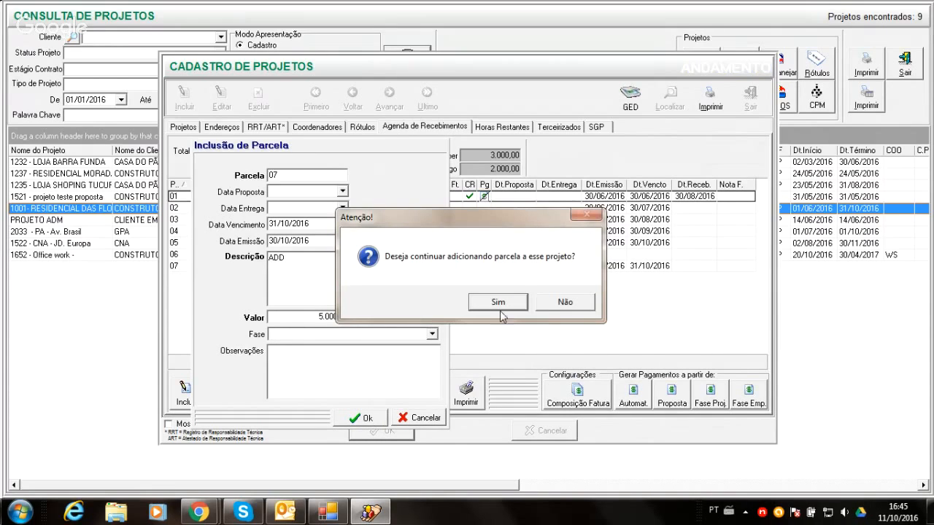
pyautogui.click(563, 302)
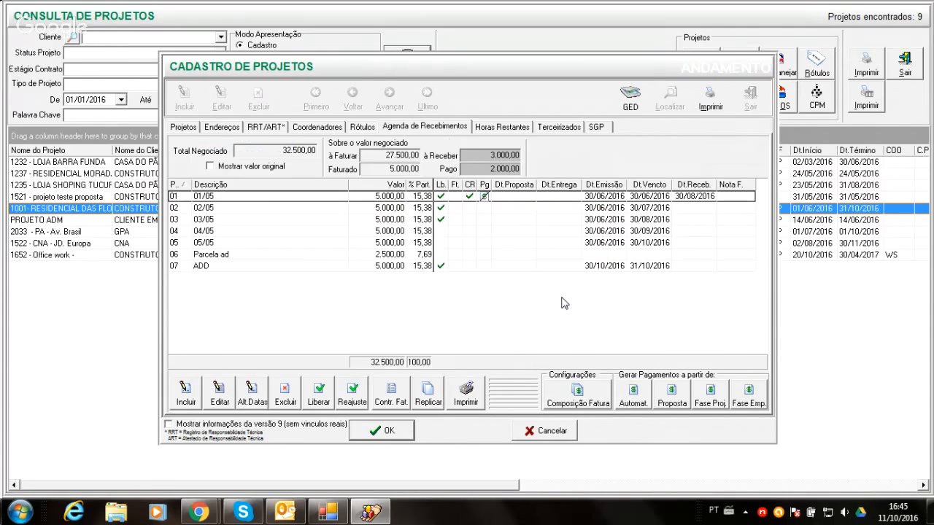
# - Review instalment 07 and the service order linked to the project, closing the order without changes
pyautogui.click(469, 257)
pyautogui.click(464, 265)
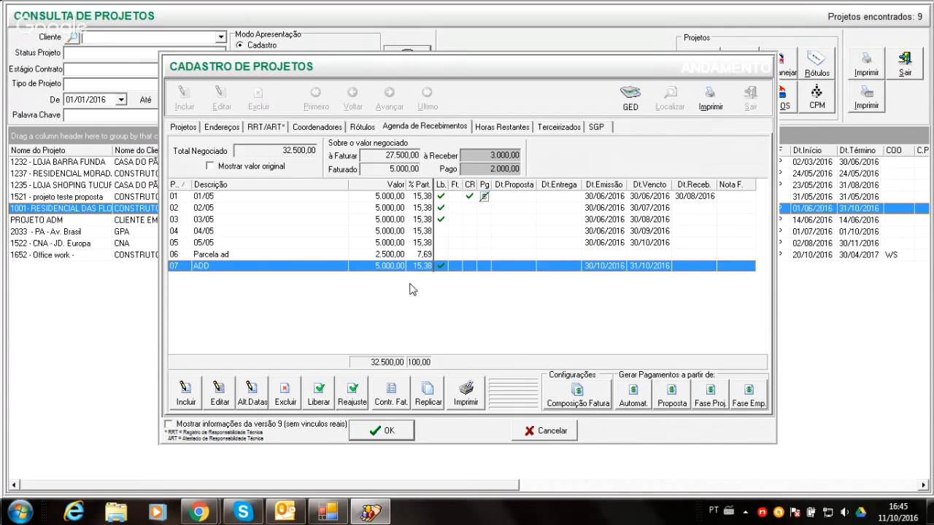
pyautogui.click(184, 127)
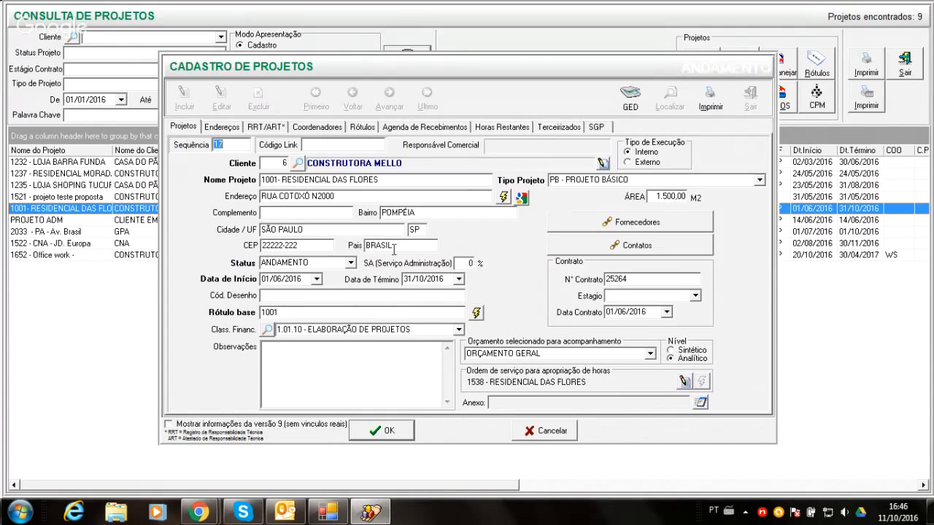
pyautogui.click(683, 382)
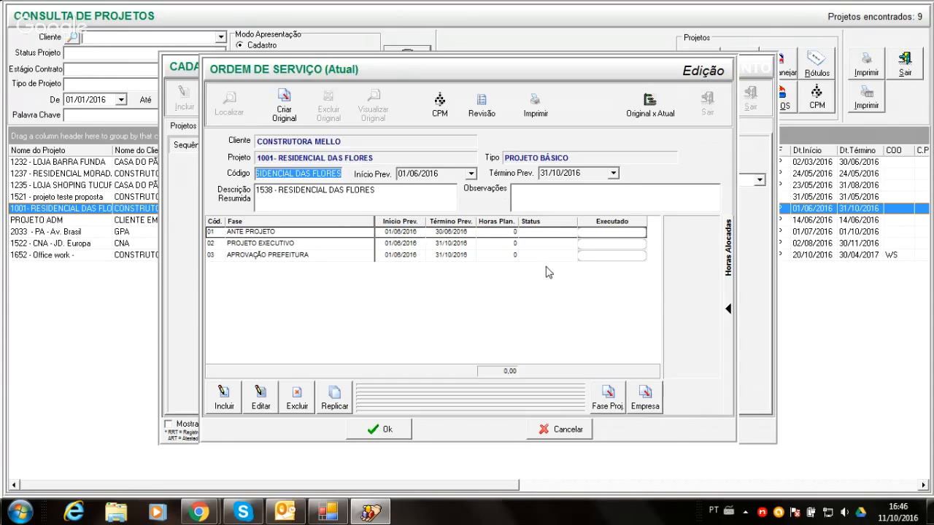
pyautogui.click(561, 429)
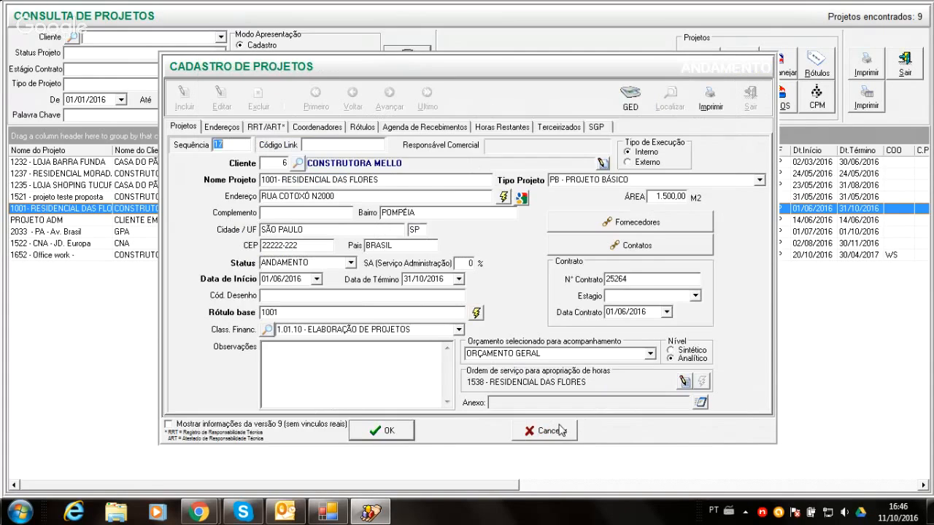
# - Return to the project's receipts schedule and save the project
pyautogui.click(426, 128)
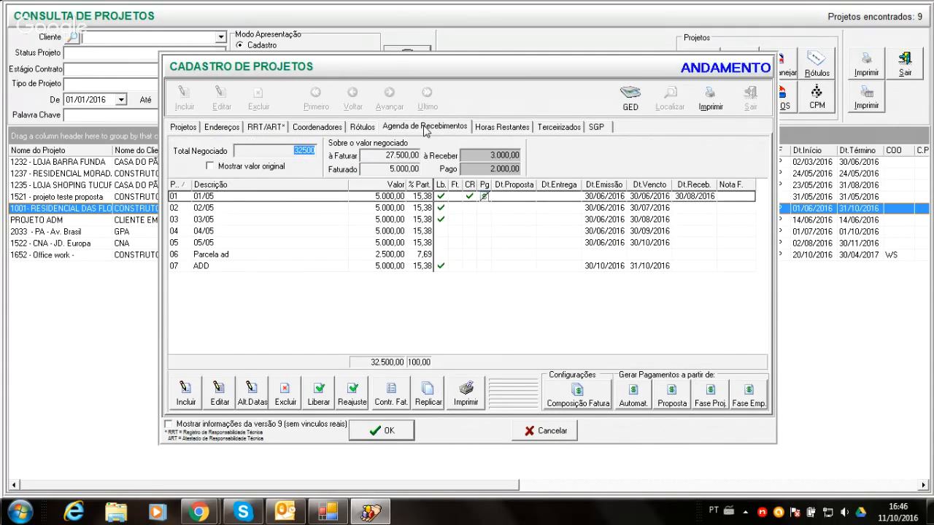
pyautogui.click(376, 433)
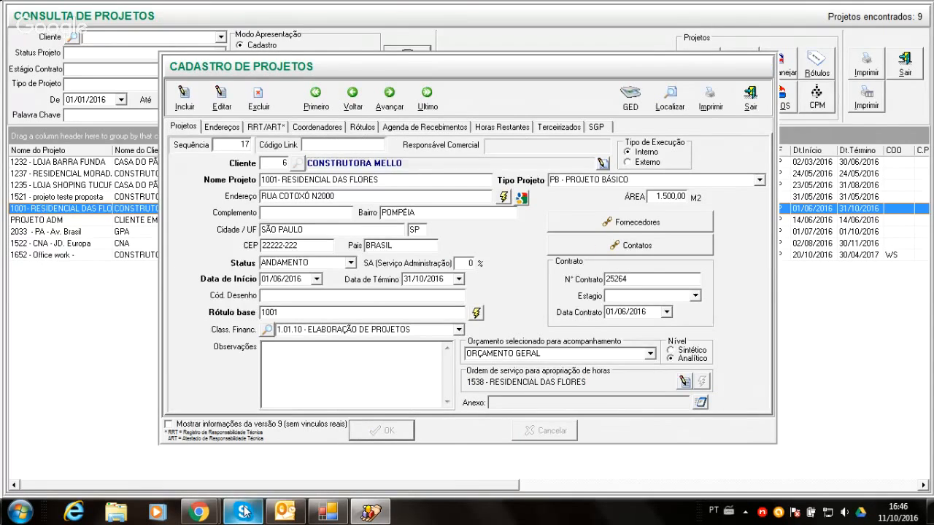
# - Check the Skype conversation and the Google Hangouts webinar chat for attendee replies, and stop the screen sharing
pyautogui.click(244, 512)
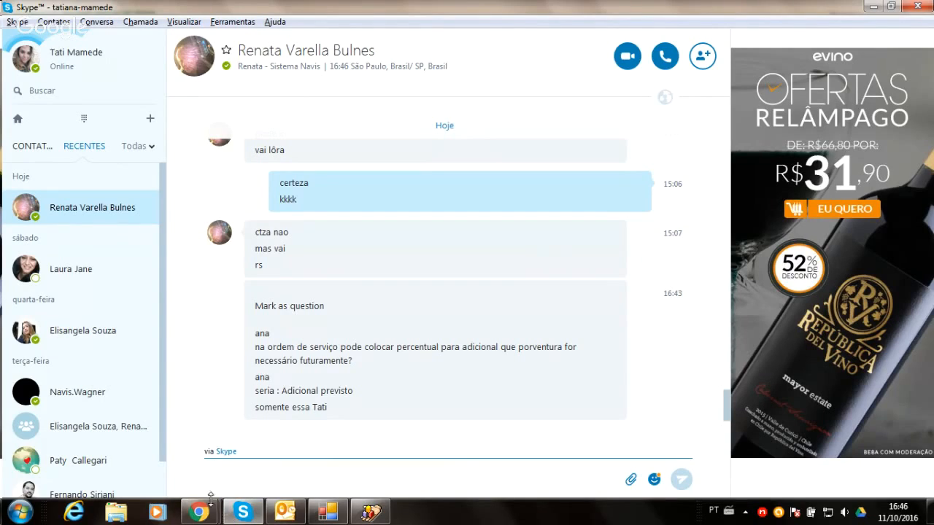
pyautogui.moveTo(243, 510)
pyautogui.moveTo(211, 511)
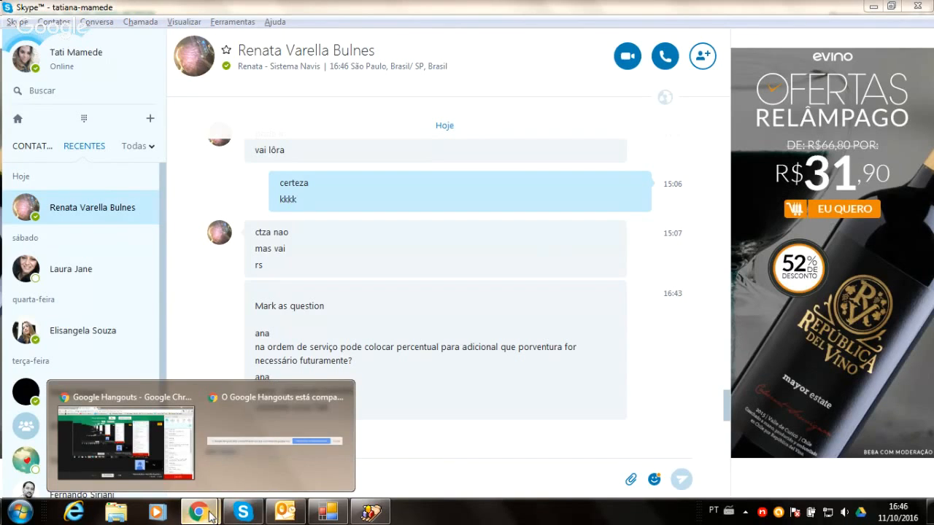
pyautogui.click(151, 457)
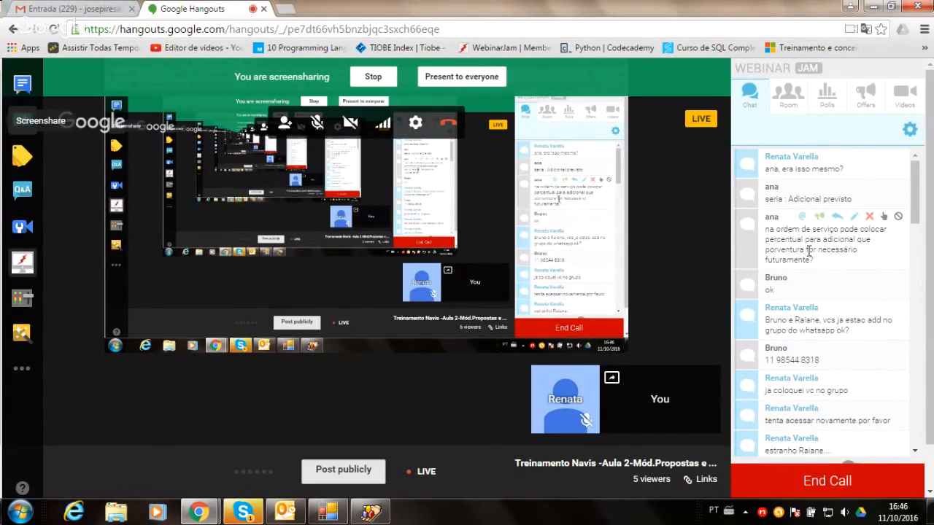
pyautogui.scroll(1, 809, 252)
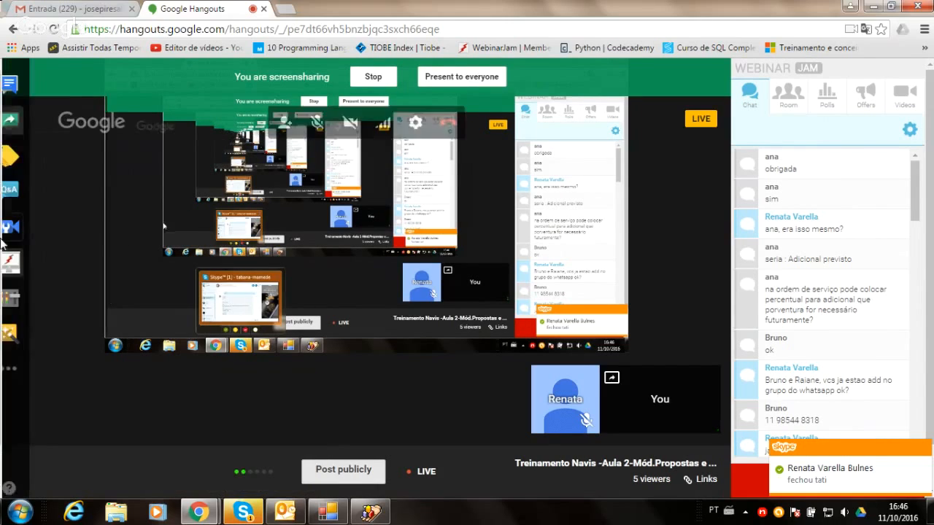
pyautogui.click(22, 119)
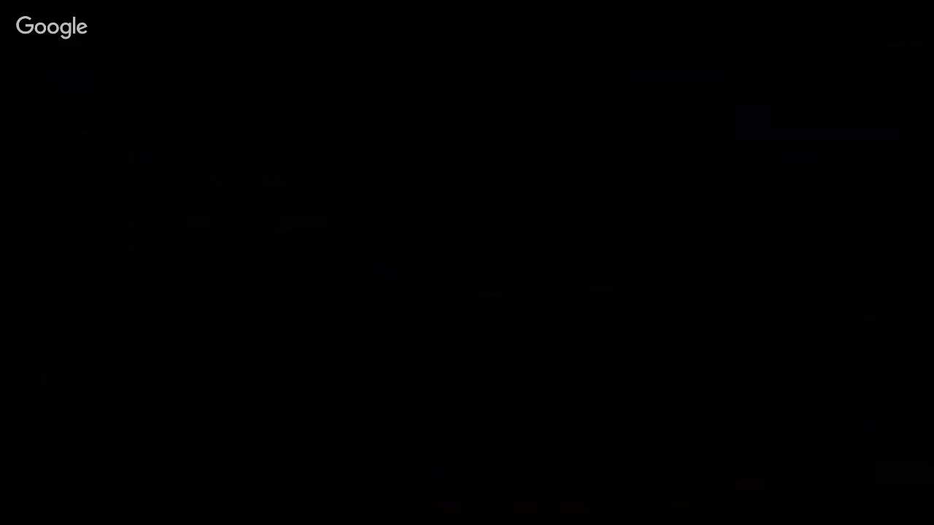